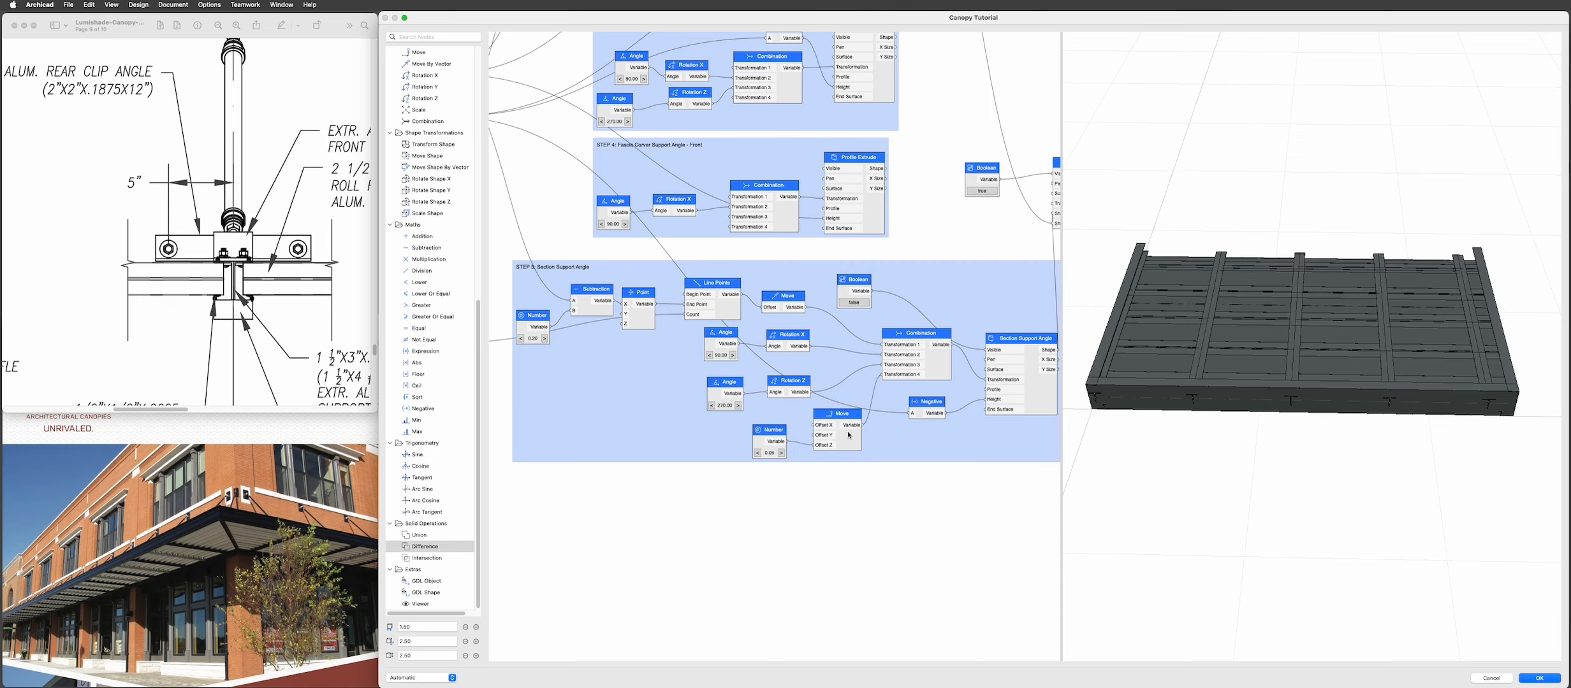
- Add a Number node and connect it to the Offset Y of the Move node in the Section Support Angle group
{"action": "scroll", "coordinate": [849, 435], "scroll_direction": "up", "scroll_amount": 5}
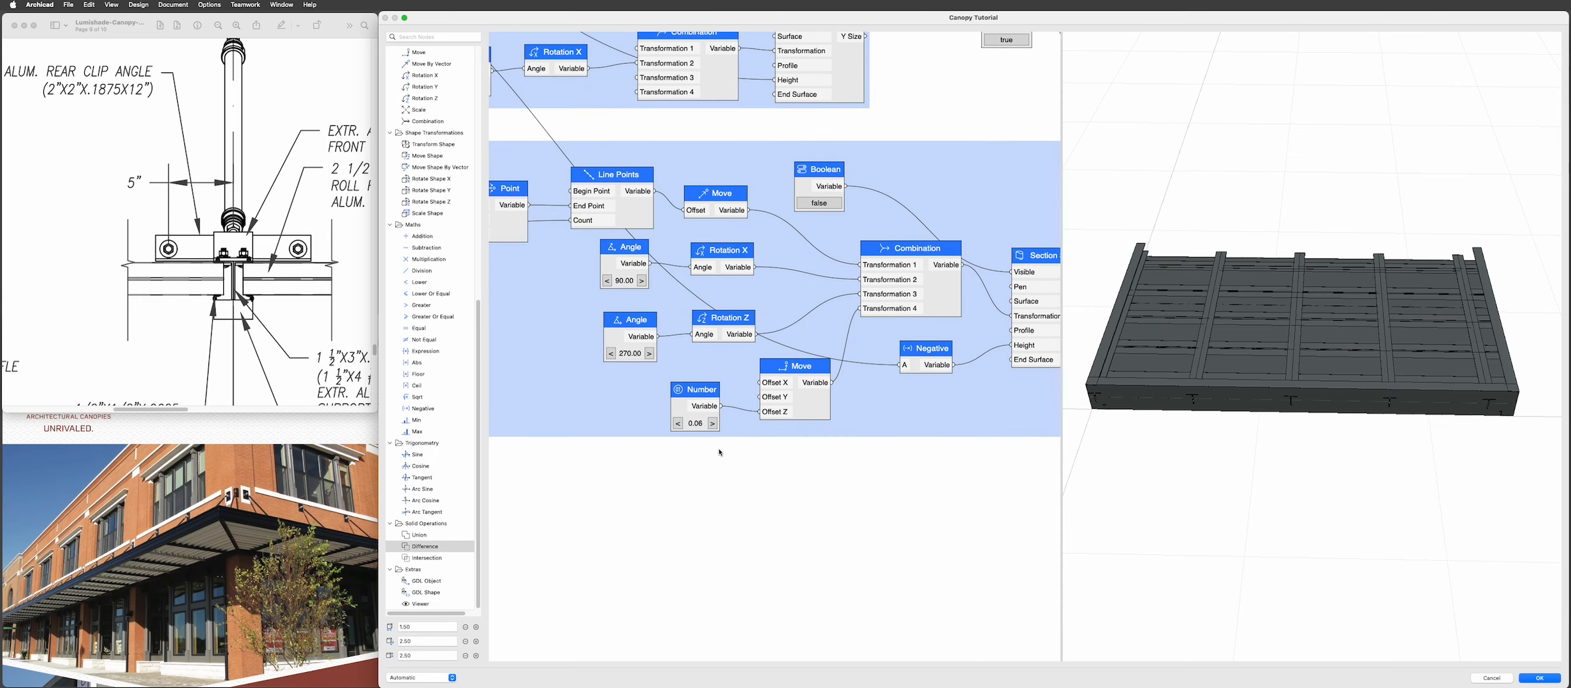
{"action": "double_click", "coordinate": [732, 475]}
{"action": "type", "text": "num"}
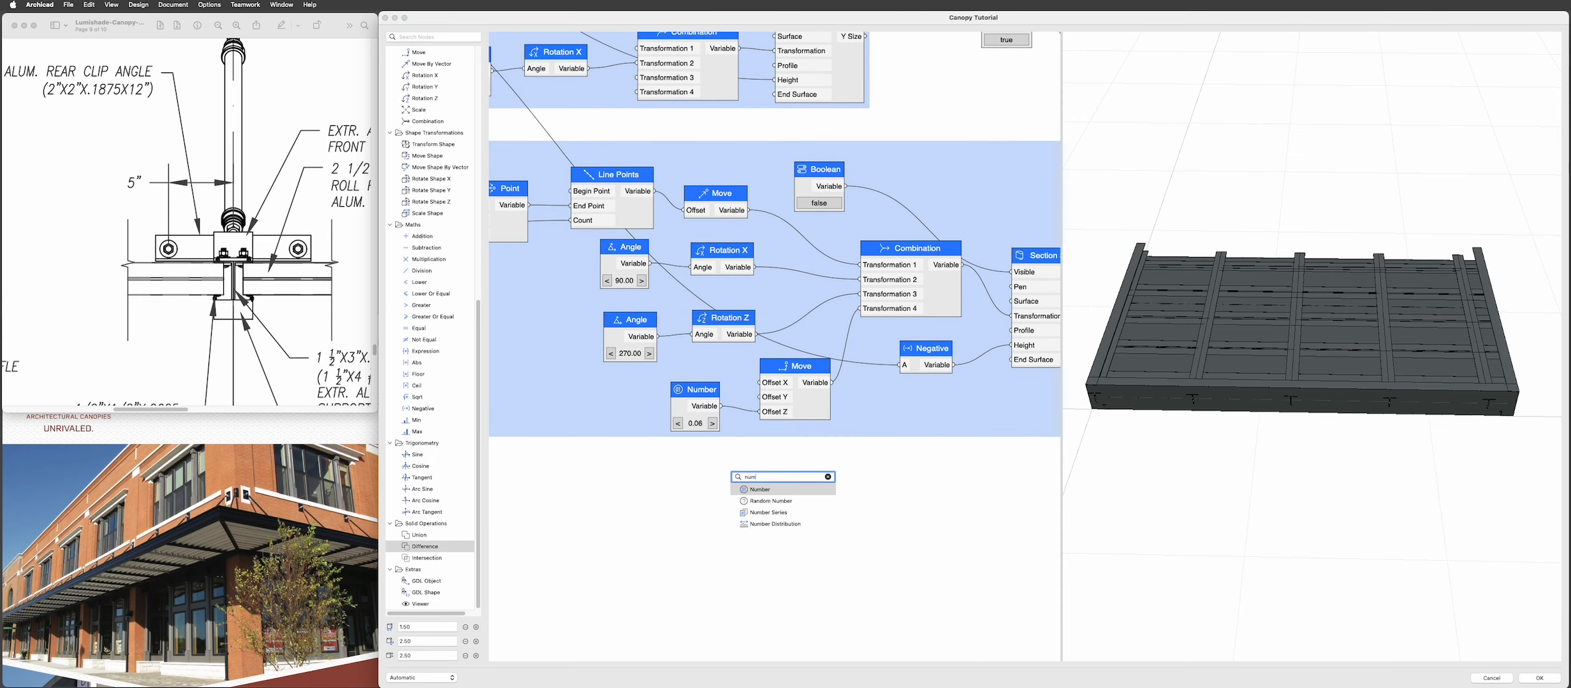
{"action": "key", "text": "Return"}
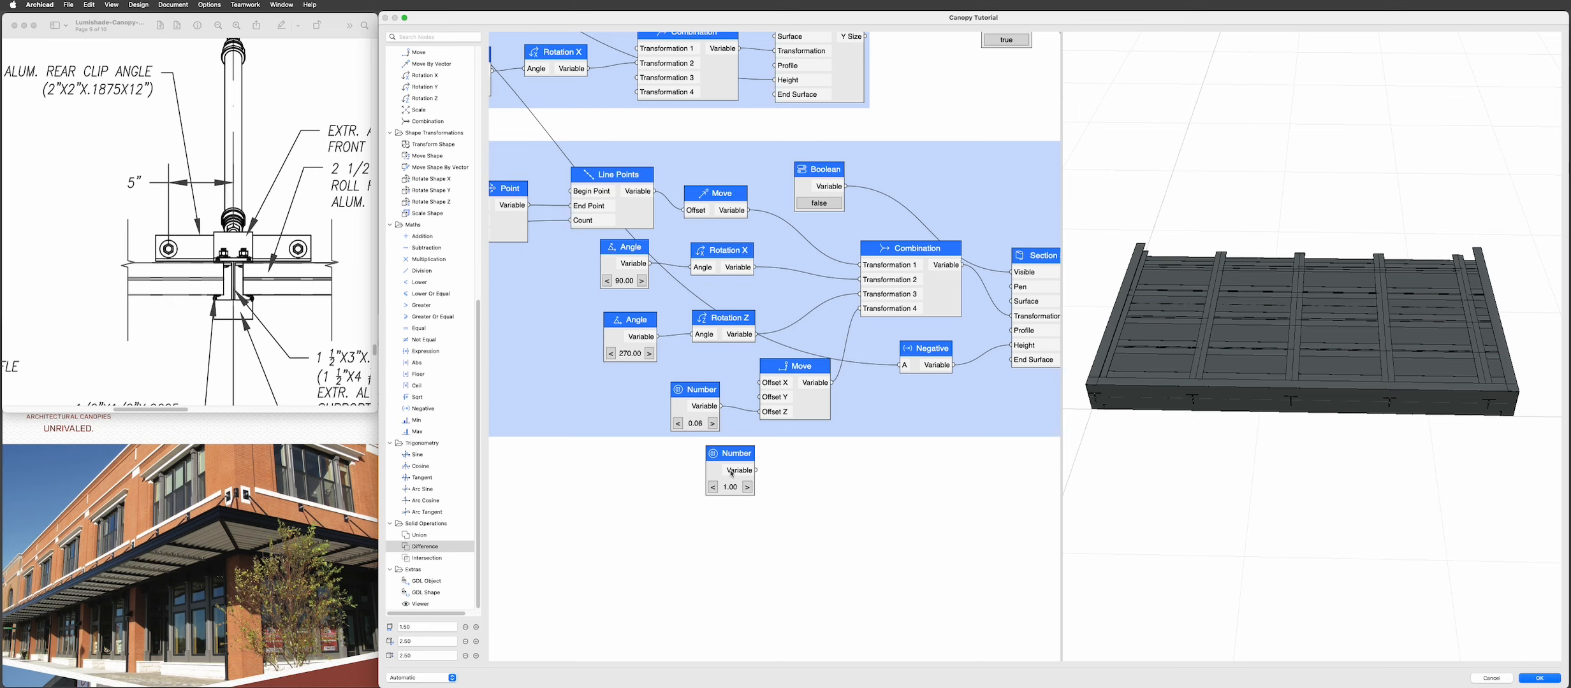
{"action": "left_click_drag", "start_coordinate": [742, 458], "coordinate": [651, 388]}
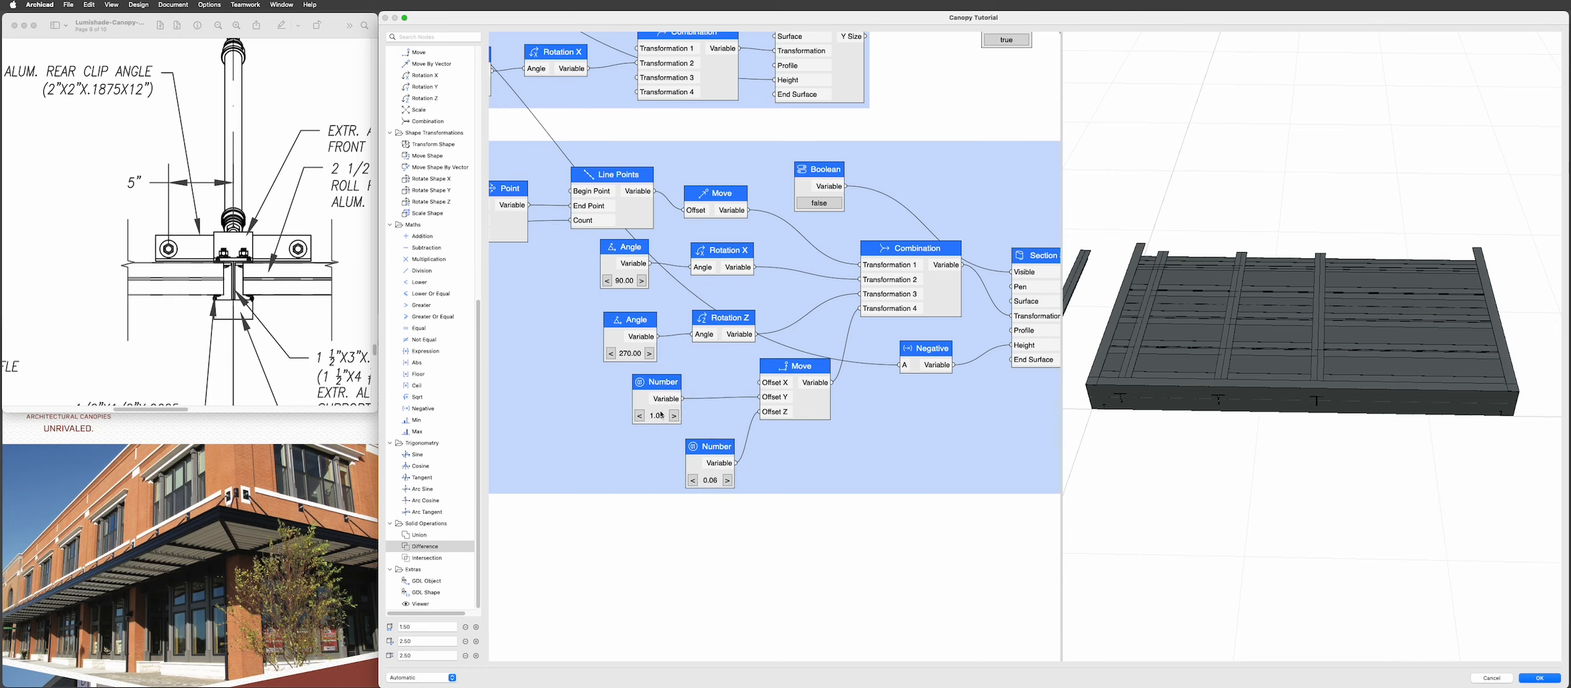
- Set the value of the Number node feeding Offset Y to 0 and its step to 0.01
{"action": "left_click", "coordinate": [661, 415]}
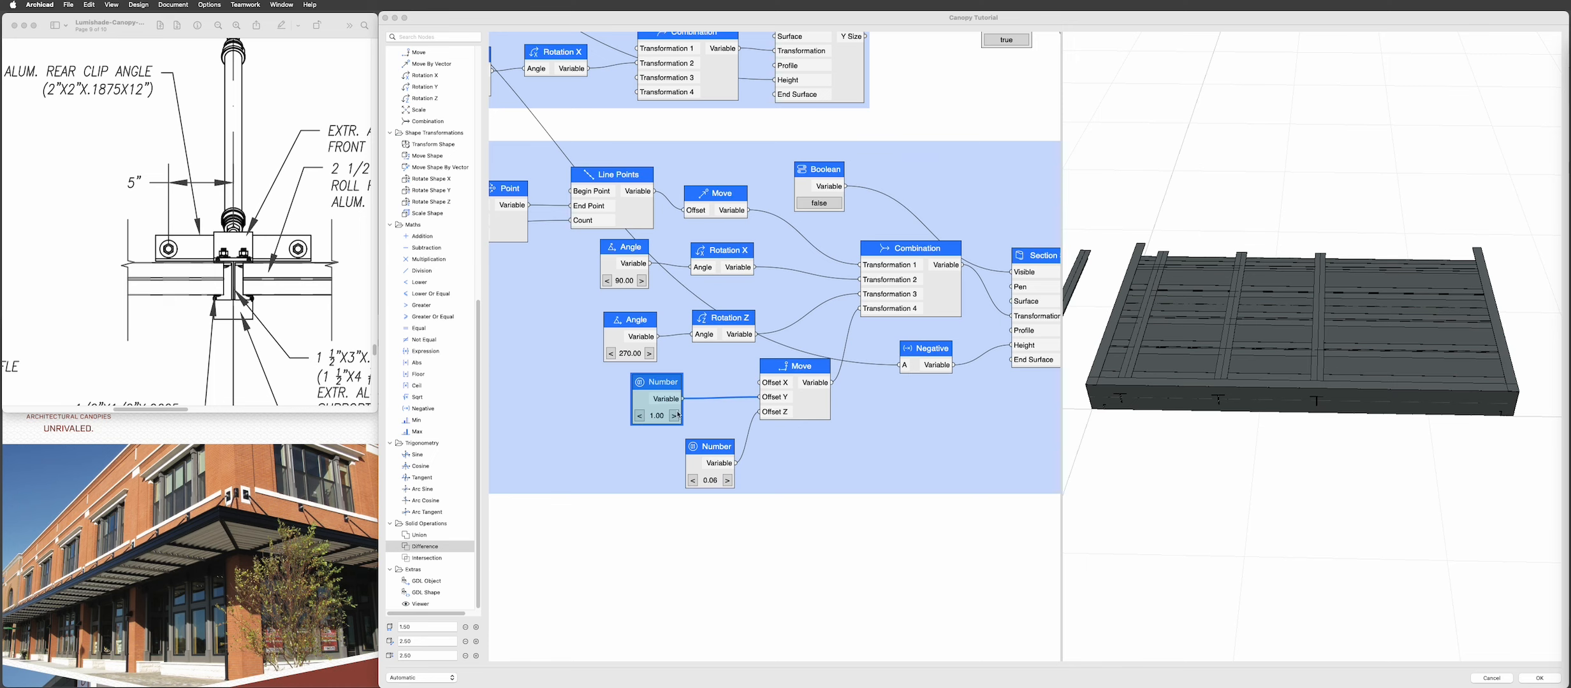
{"action": "left_click", "coordinate": [640, 417]}
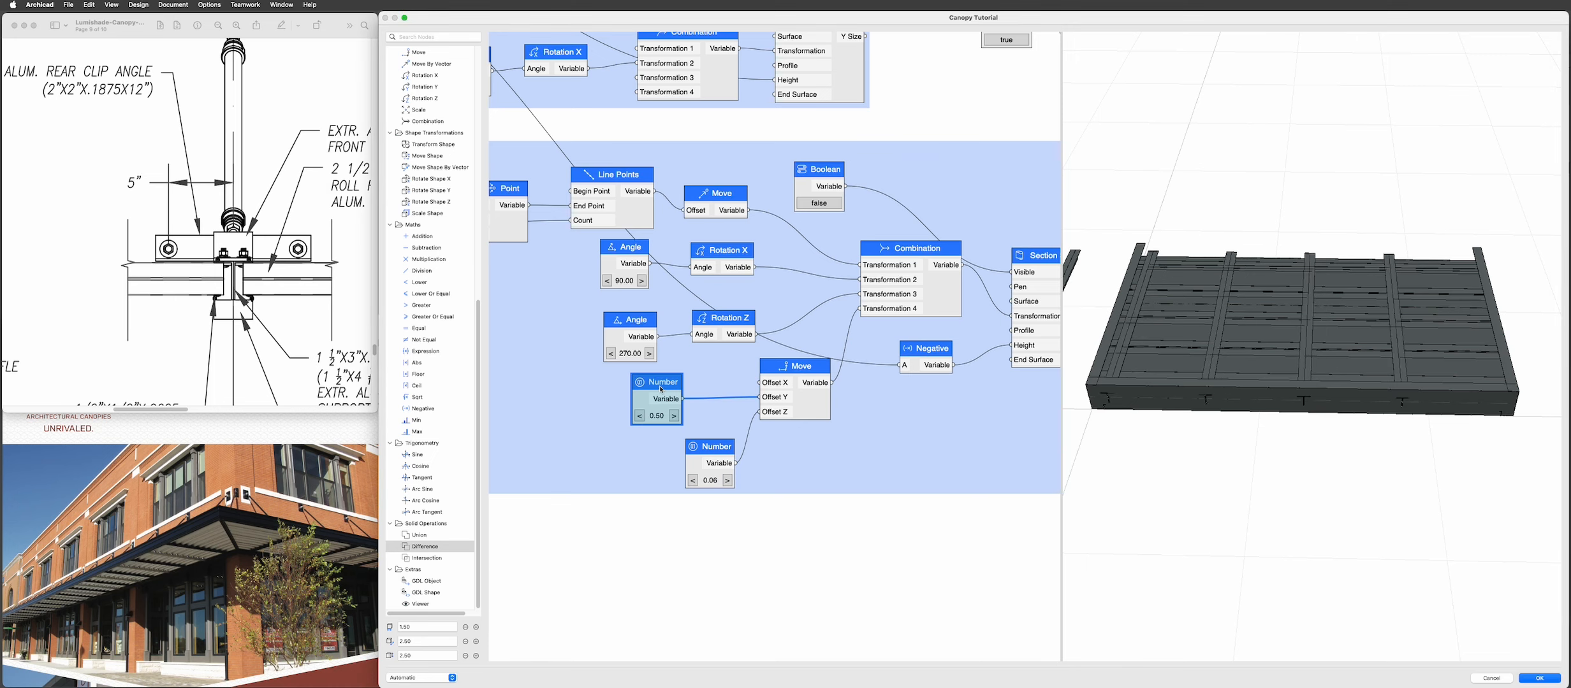
{"action": "double_click", "coordinate": [661, 389]}
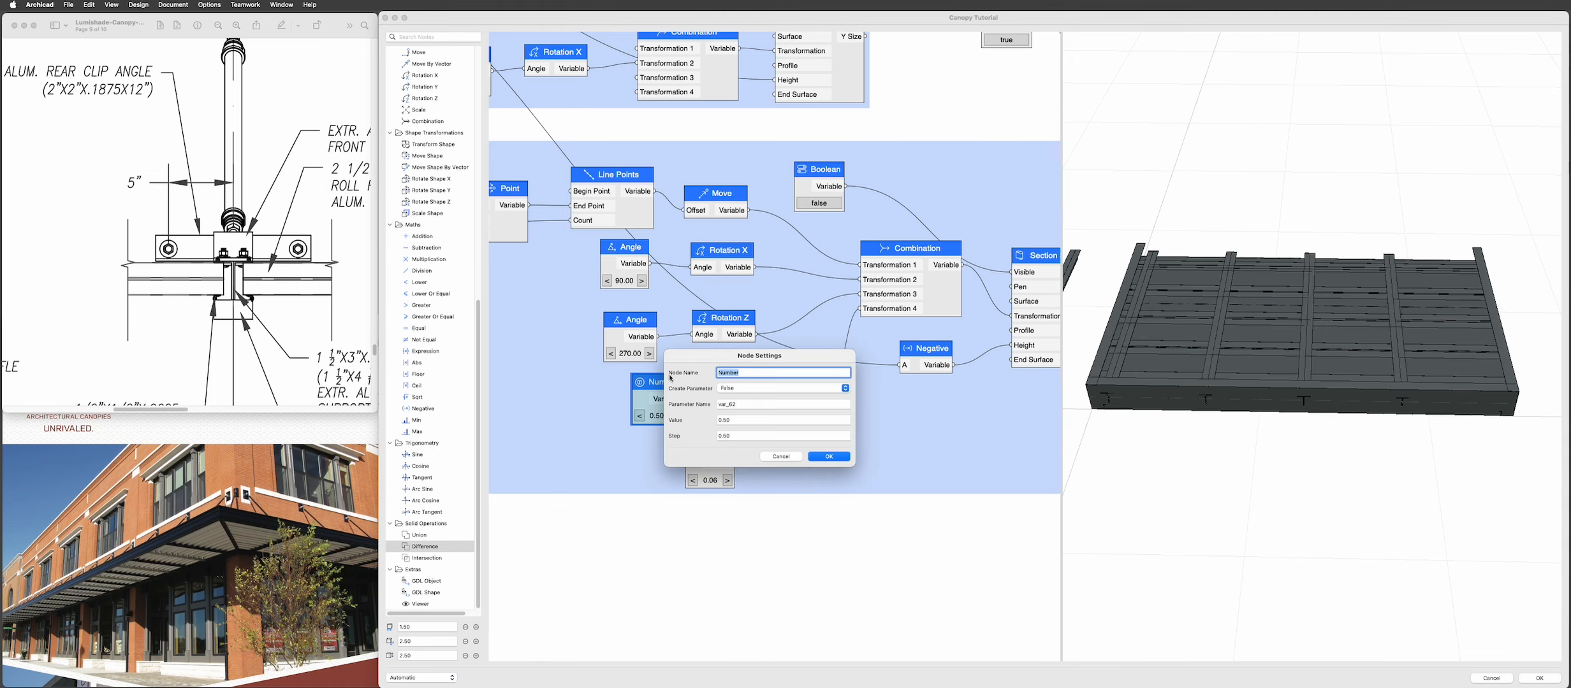
{"action": "left_click", "coordinate": [743, 421]}
{"action": "key", "text": "Tab"}
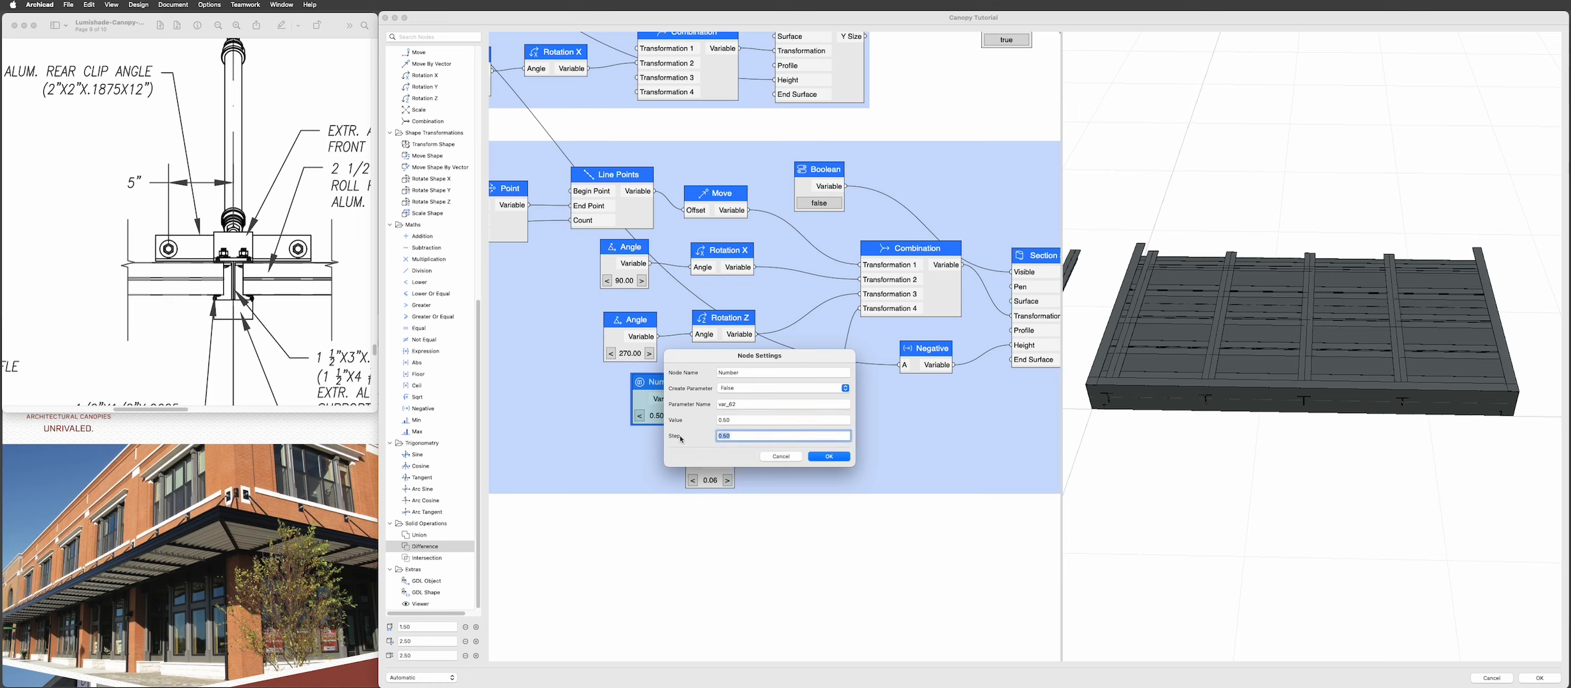
{"action": "type", "text": "0.01"}
{"action": "key", "text": "shift+Tab"}
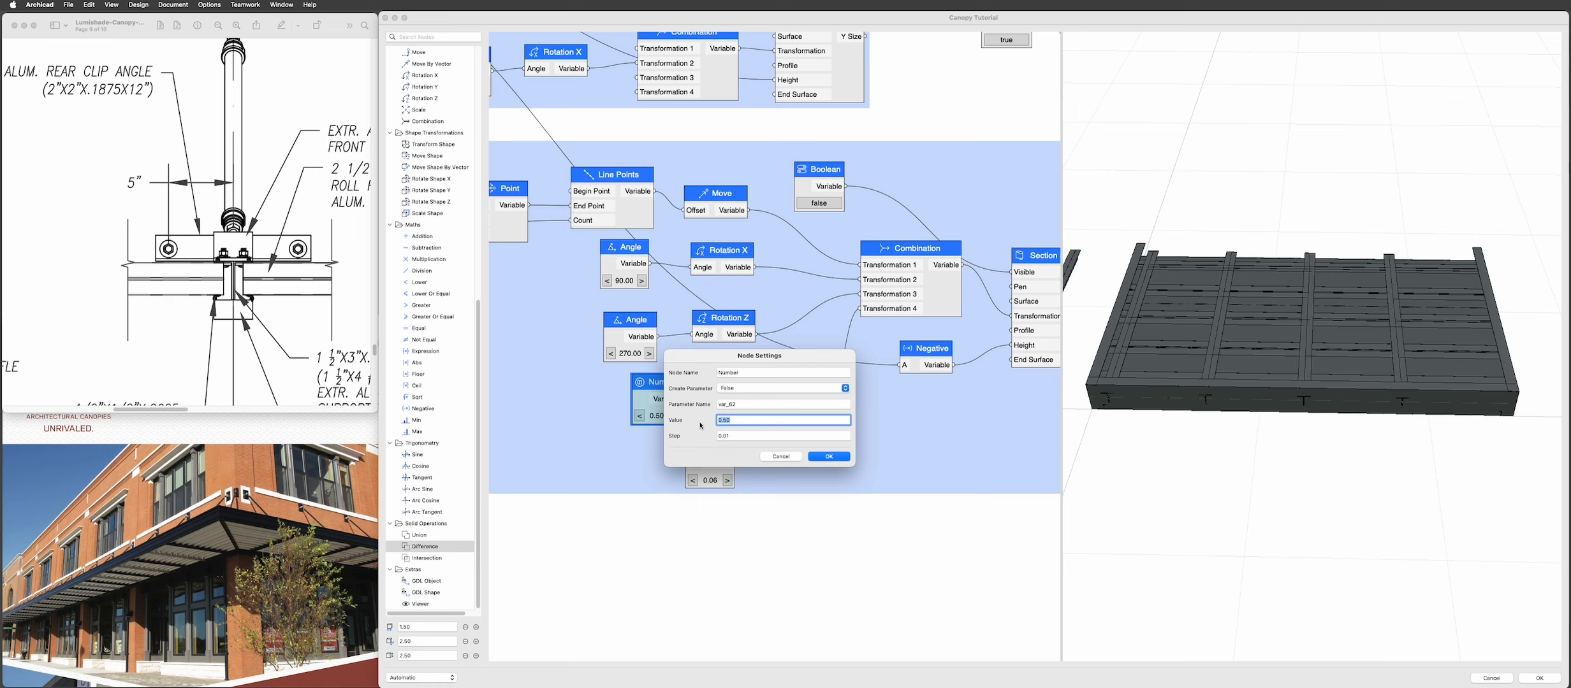
{"action": "type", "text": "0"}
{"action": "key", "text": "Return"}
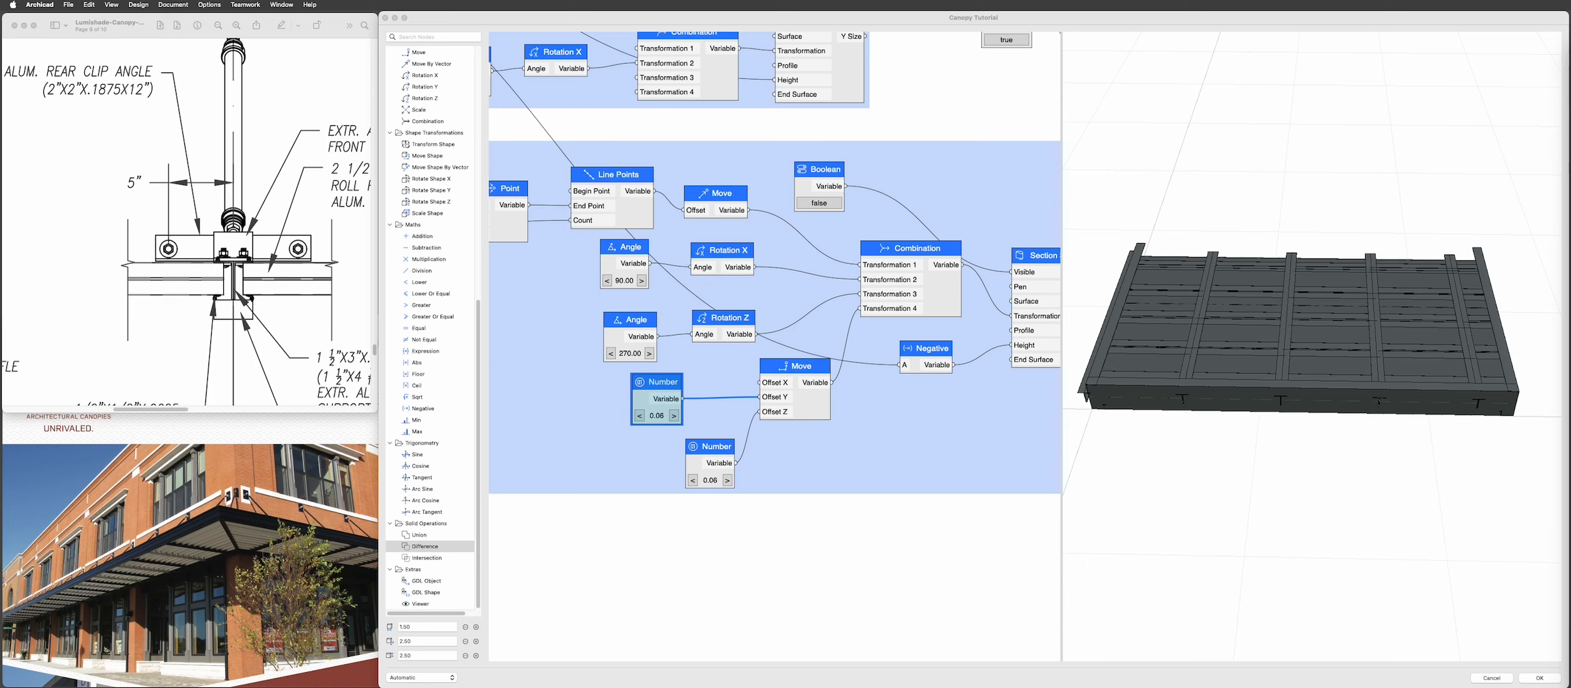
- Adjust the number feeding Offset Y in small increments down to -0.06 to test the section supports' position
{"action": "left_click", "coordinate": [677, 418]}
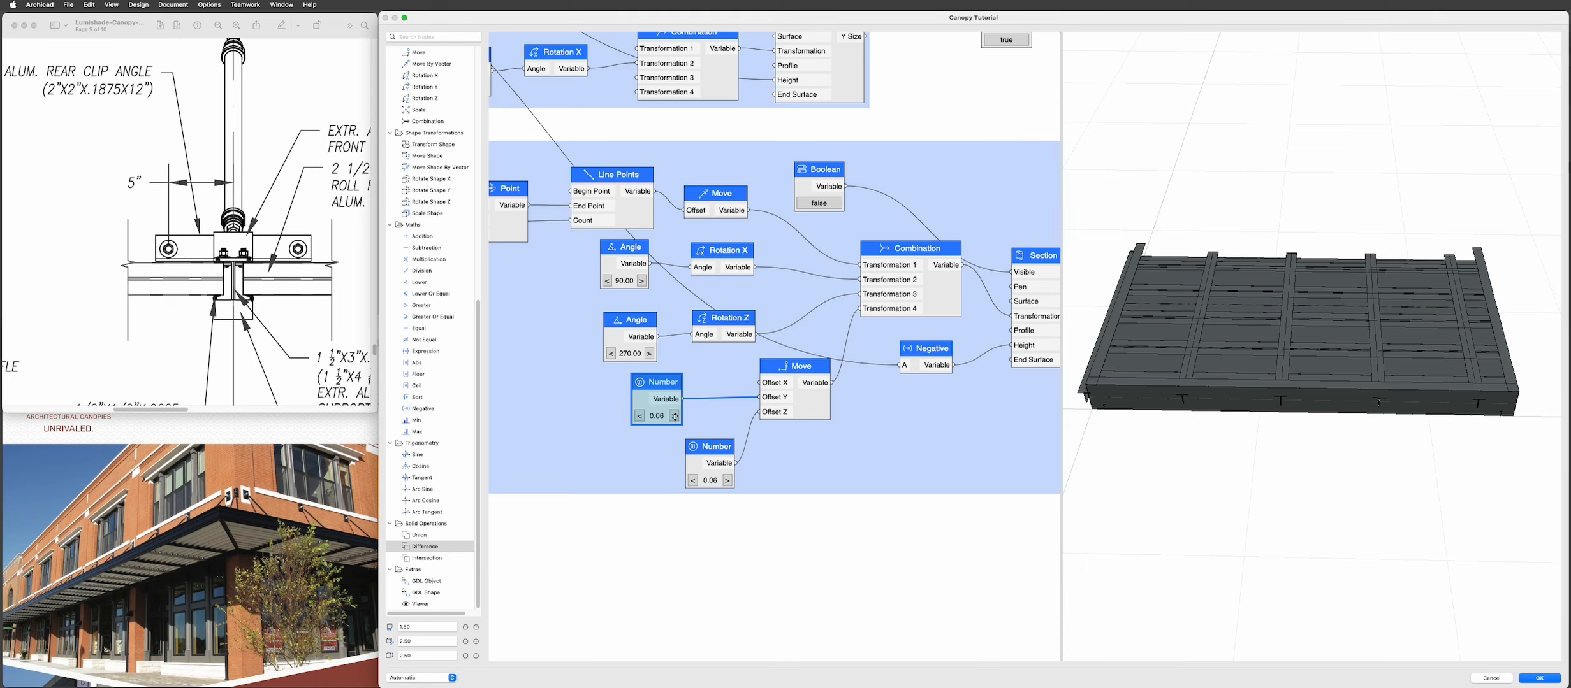
{"action": "left_click", "coordinate": [677, 417]}
{"action": "left_click", "coordinate": [677, 418]}
{"action": "left_click", "coordinate": [640, 416]}
{"action": "left_click", "coordinate": [640, 416]}
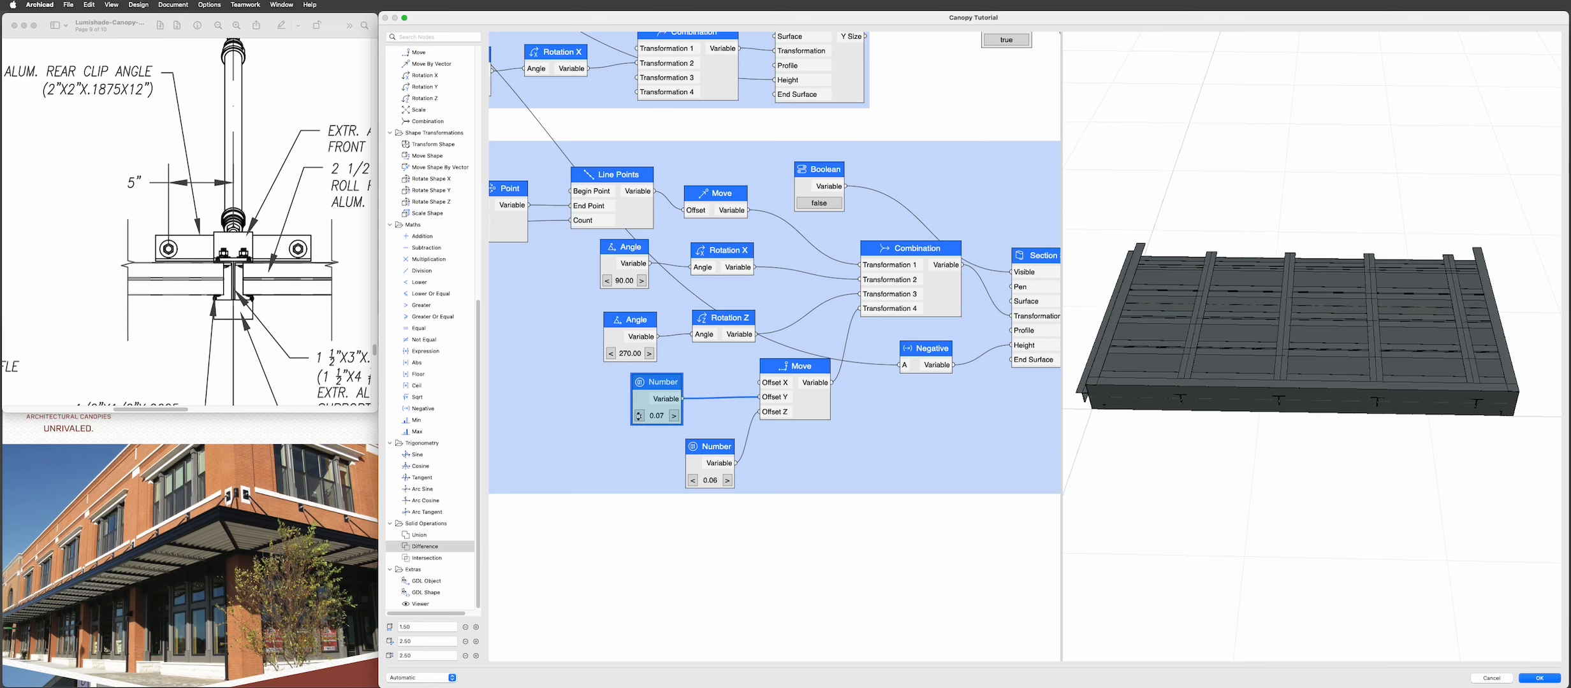
{"action": "left_click", "coordinate": [640, 416]}
{"action": "left_click", "coordinate": [640, 416]}
{"action": "left_click", "coordinate": [639, 416]}
{"action": "left_click", "coordinate": [639, 416]}
{"action": "left_click", "coordinate": [640, 417]}
{"action": "left_click", "coordinate": [639, 416]}
{"action": "left_click", "coordinate": [639, 416]}
{"action": "left_click", "coordinate": [639, 416]}
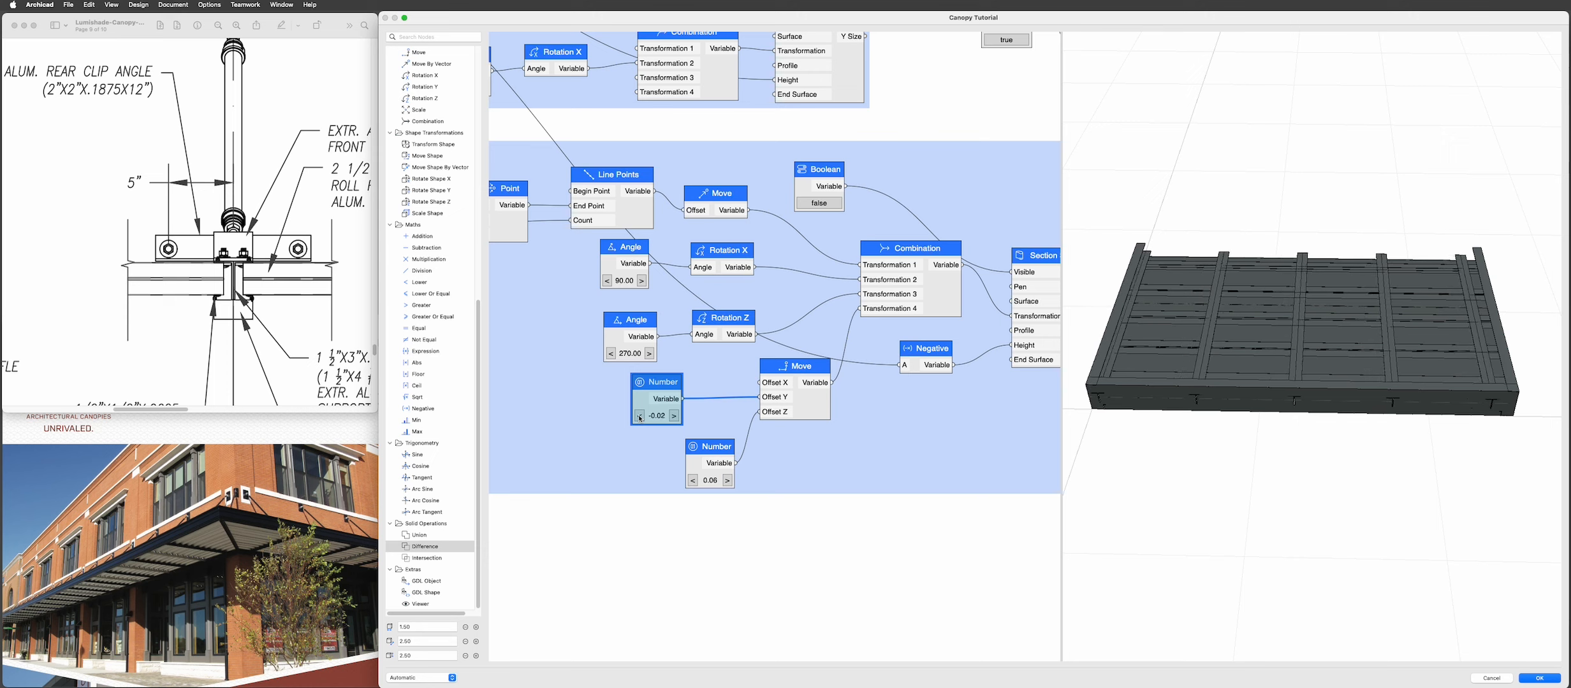
{"action": "left_click", "coordinate": [640, 416]}
{"action": "left_click", "coordinate": [639, 416]}
{"action": "left_click", "coordinate": [639, 416]}
{"action": "left_click", "coordinate": [640, 417]}
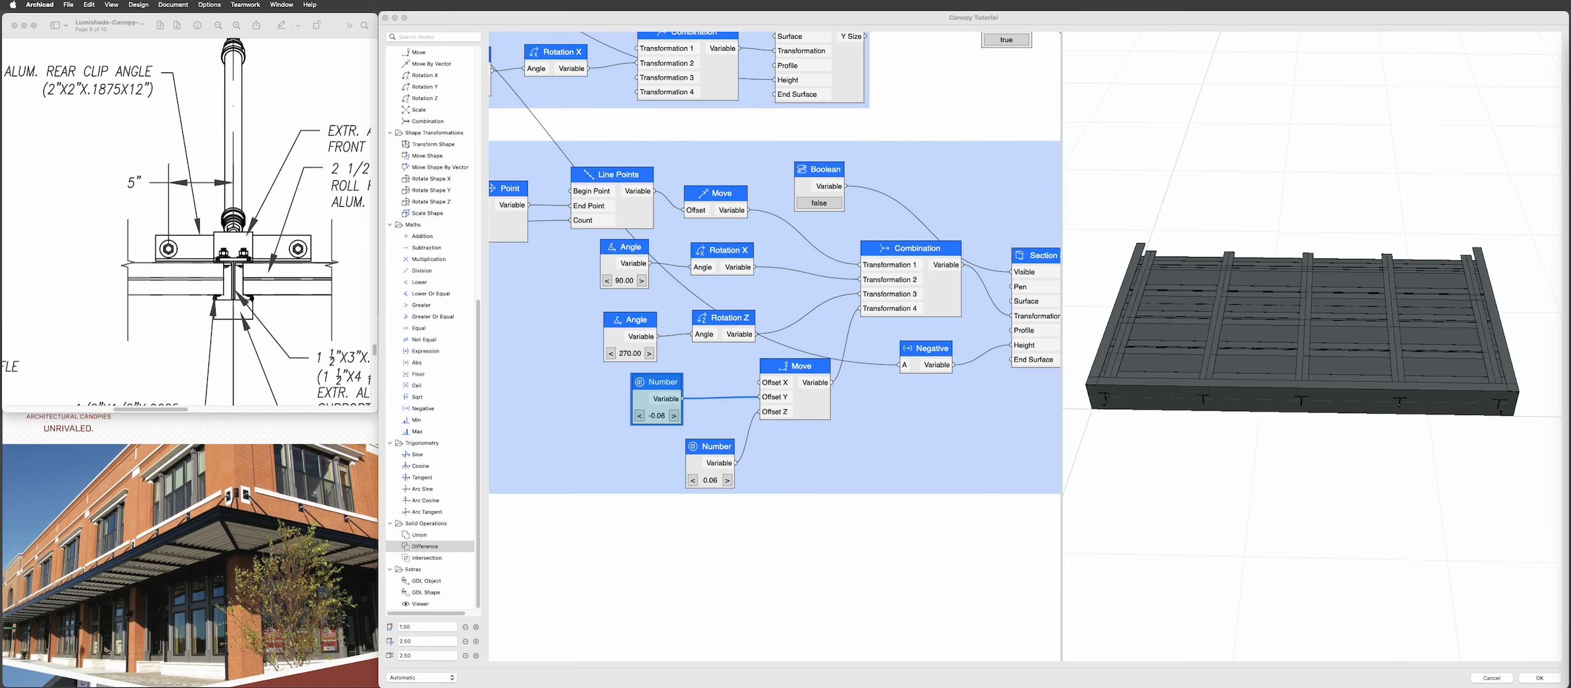
- Insert a Negative node between the Offset Y Number node and the Move node, making room for it
{"action": "left_click", "coordinate": [806, 453]}
{"action": "scroll", "coordinate": [784, 440], "scroll_direction": "down", "scroll_amount": 2}
{"action": "scroll", "coordinate": [785, 439], "scroll_direction": "left", "scroll_amount": 1}
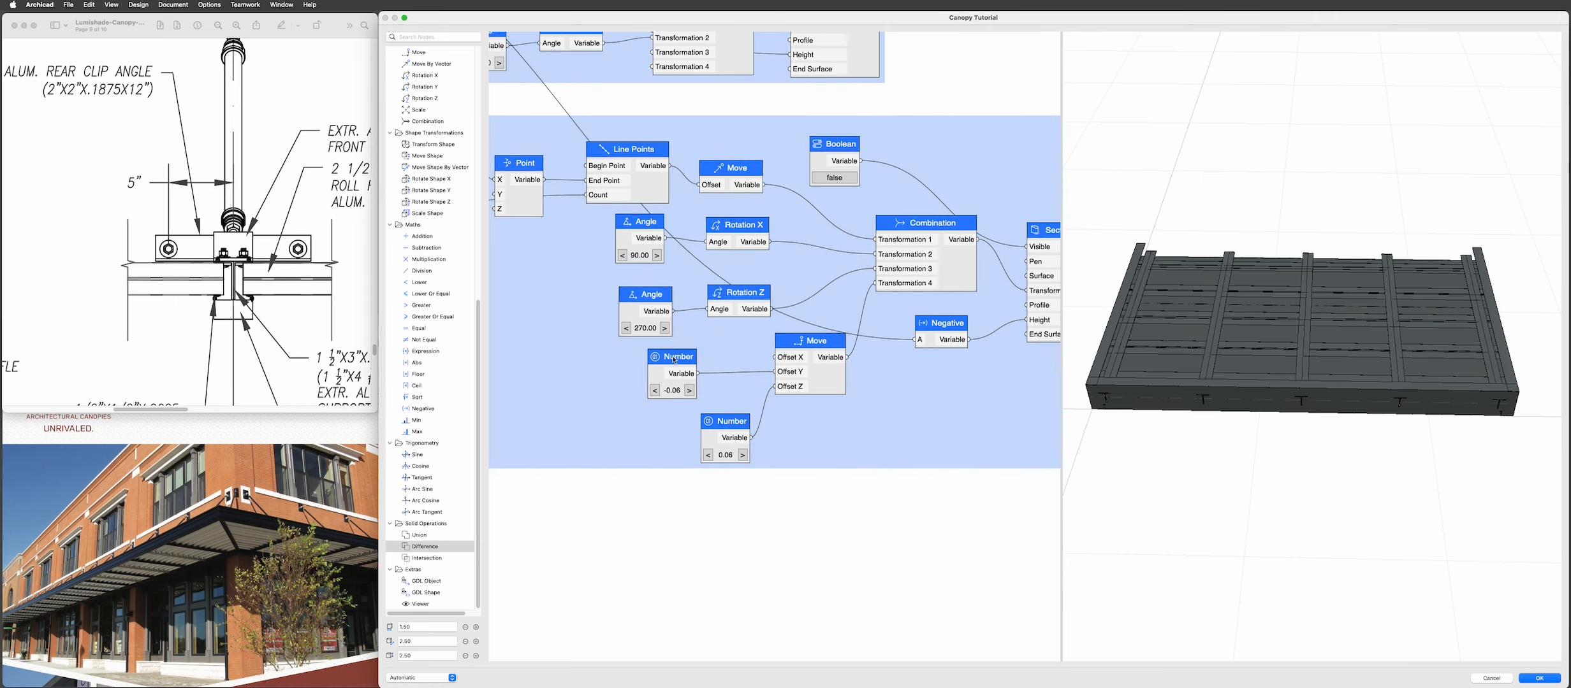
{"action": "left_click_drag", "start_coordinate": [675, 361], "coordinate": [639, 361]}
{"action": "double_click", "coordinate": [731, 489]}
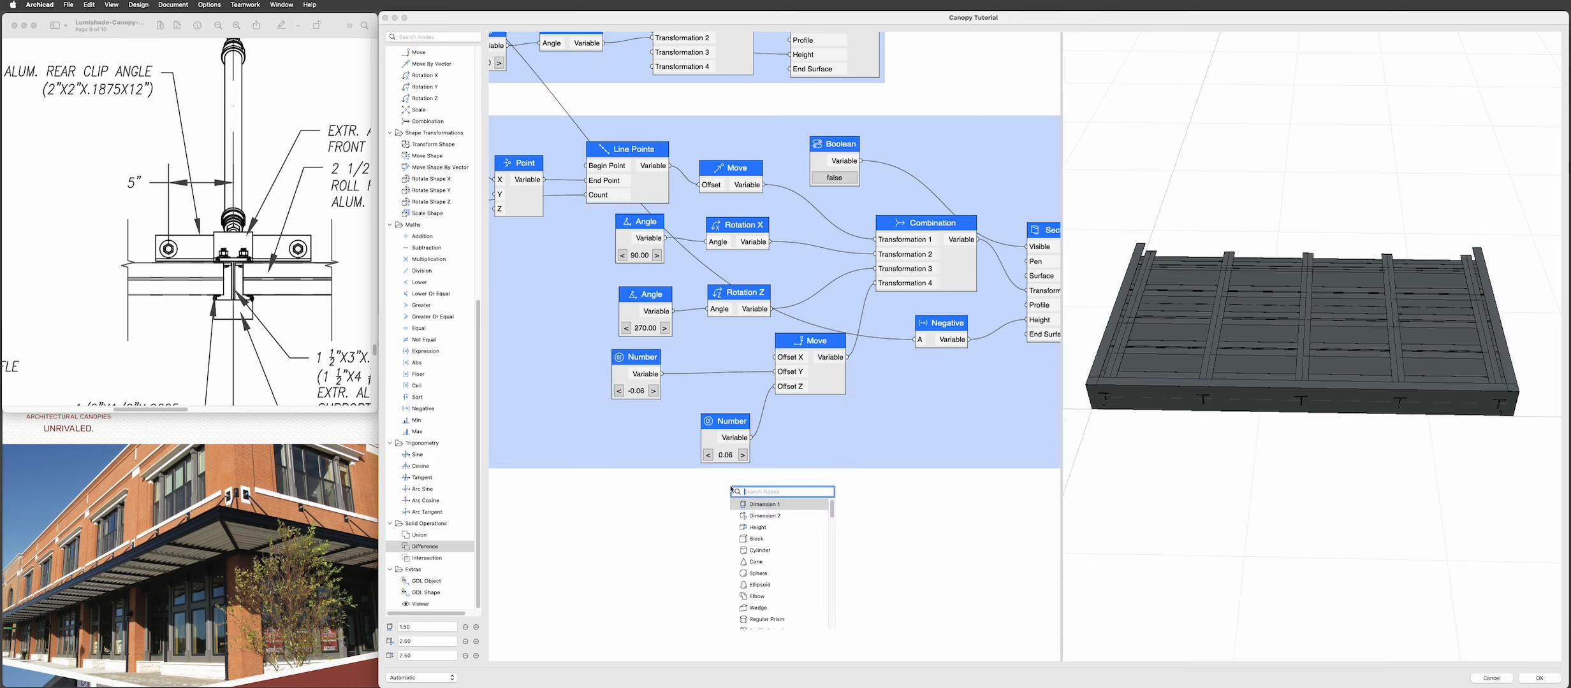
{"action": "type", "text": "neg"}
{"action": "key", "text": "Return"}
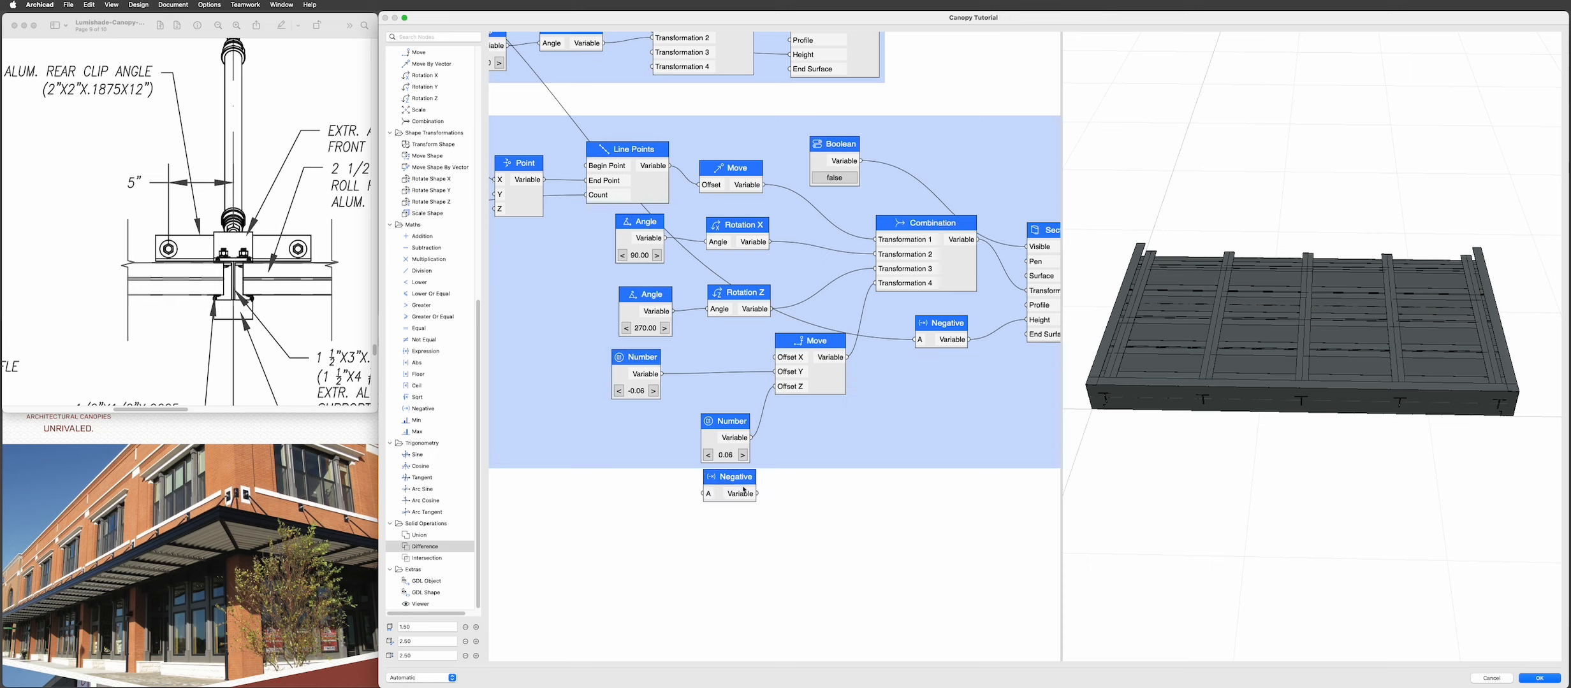
{"action": "left_click_drag", "start_coordinate": [744, 491], "coordinate": [722, 367]}
- Vary the number feeding the new Negative node in 0.01 increments and settle on 0.06
{"action": "left_click", "coordinate": [654, 391]}
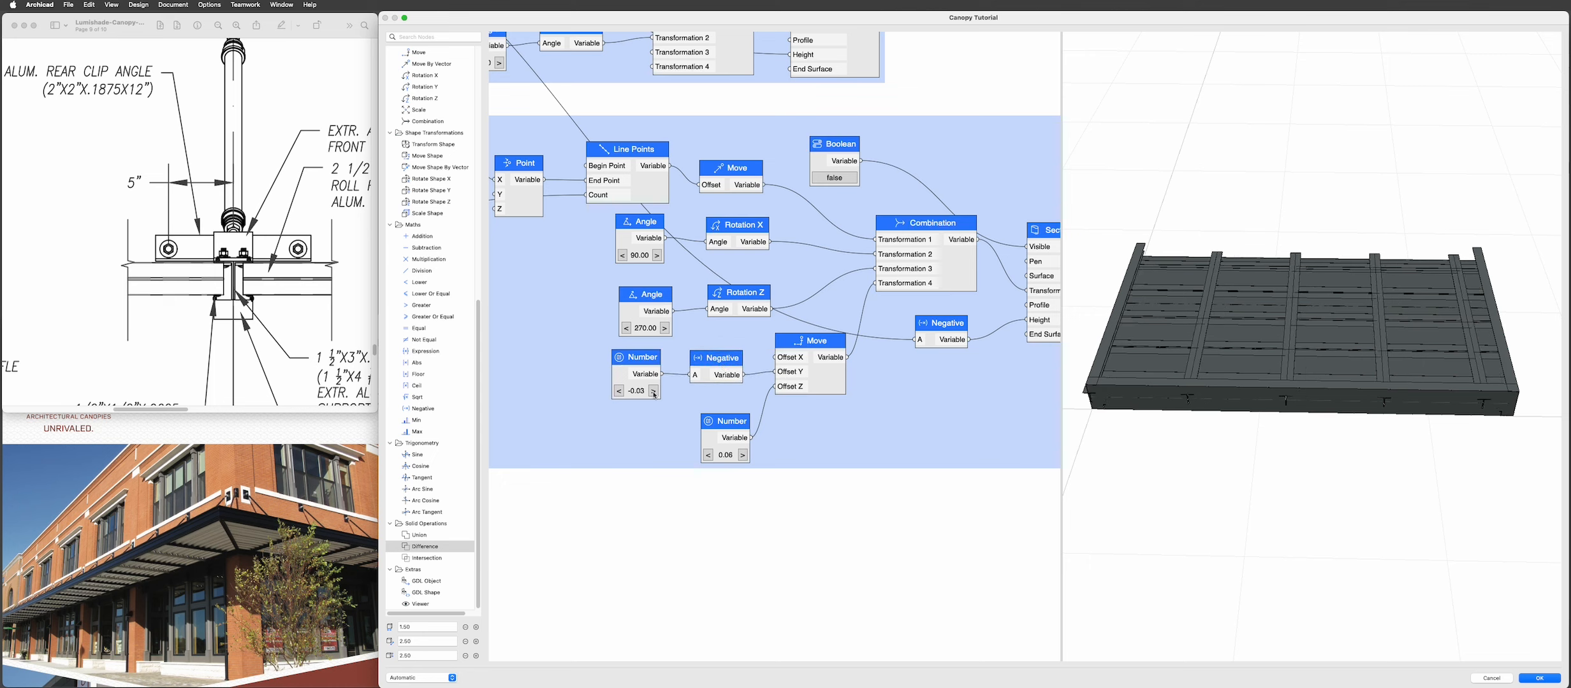
{"action": "left_click", "coordinate": [619, 392]}
{"action": "left_click", "coordinate": [619, 392]}
{"action": "left_click", "coordinate": [619, 391]}
{"action": "left_click", "coordinate": [619, 392]}
{"action": "left_click", "coordinate": [619, 391]}
{"action": "left_click", "coordinate": [619, 392]}
{"action": "left_click", "coordinate": [619, 391]}
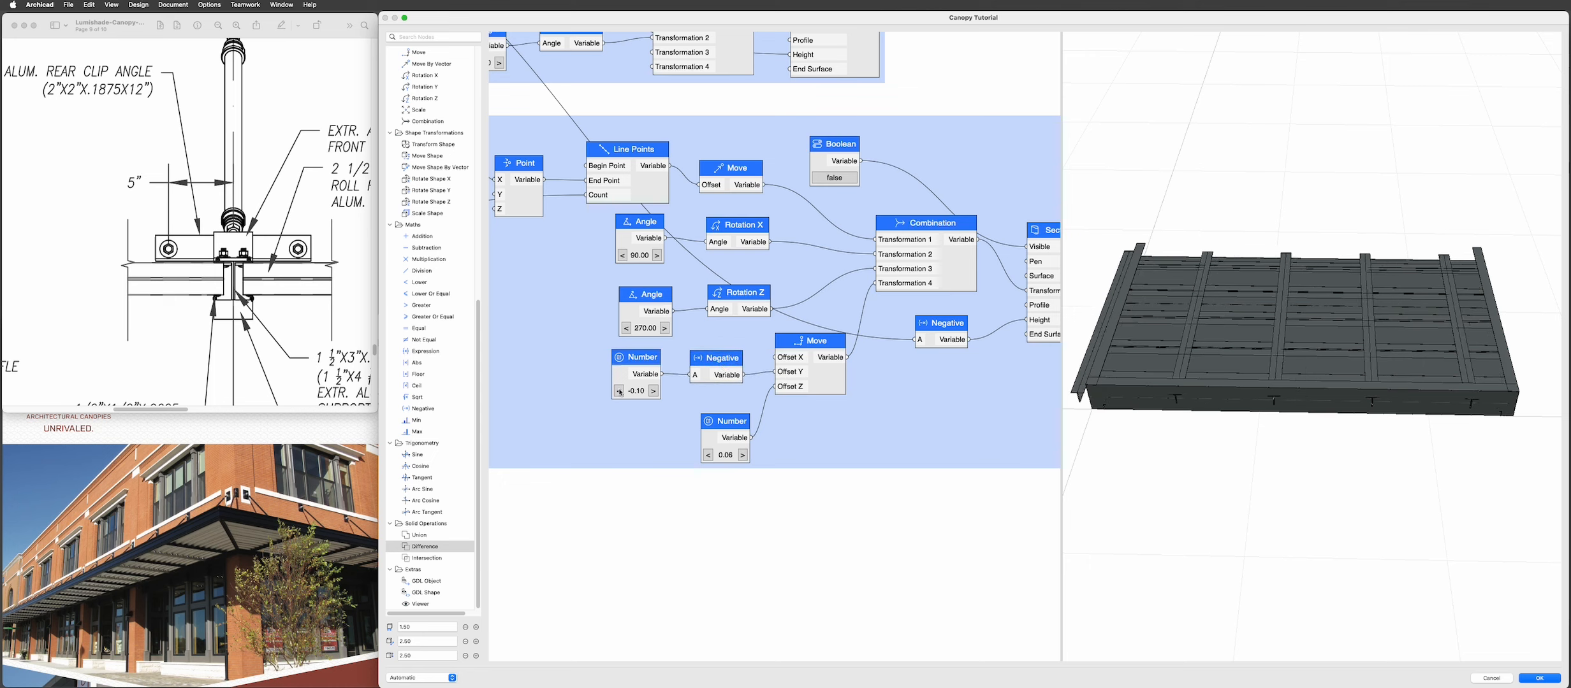
{"action": "left_click", "coordinate": [654, 392]}
{"action": "left_click", "coordinate": [654, 391]}
{"action": "left_click", "coordinate": [653, 391]}
{"action": "left_click", "coordinate": [653, 392]}
{"action": "left_click", "coordinate": [653, 391]}
{"action": "left_click", "coordinate": [654, 392]}
{"action": "left_click", "coordinate": [654, 391]}
{"action": "left_click", "coordinate": [654, 391]}
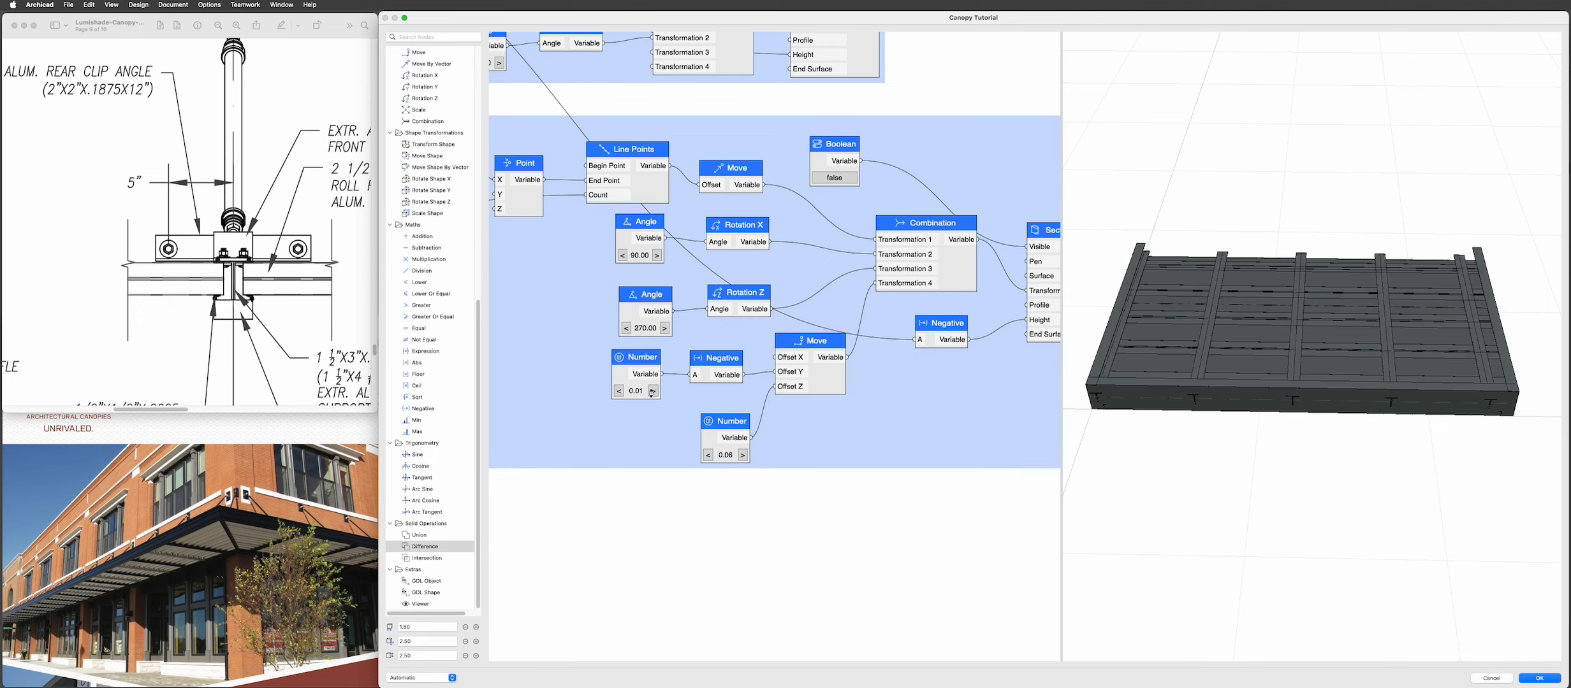
{"action": "left_click", "coordinate": [653, 392]}
{"action": "left_click", "coordinate": [653, 391]}
{"action": "left_click", "coordinate": [654, 392]}
{"action": "left_click", "coordinate": [654, 392]}
{"action": "left_click", "coordinate": [654, 391]}
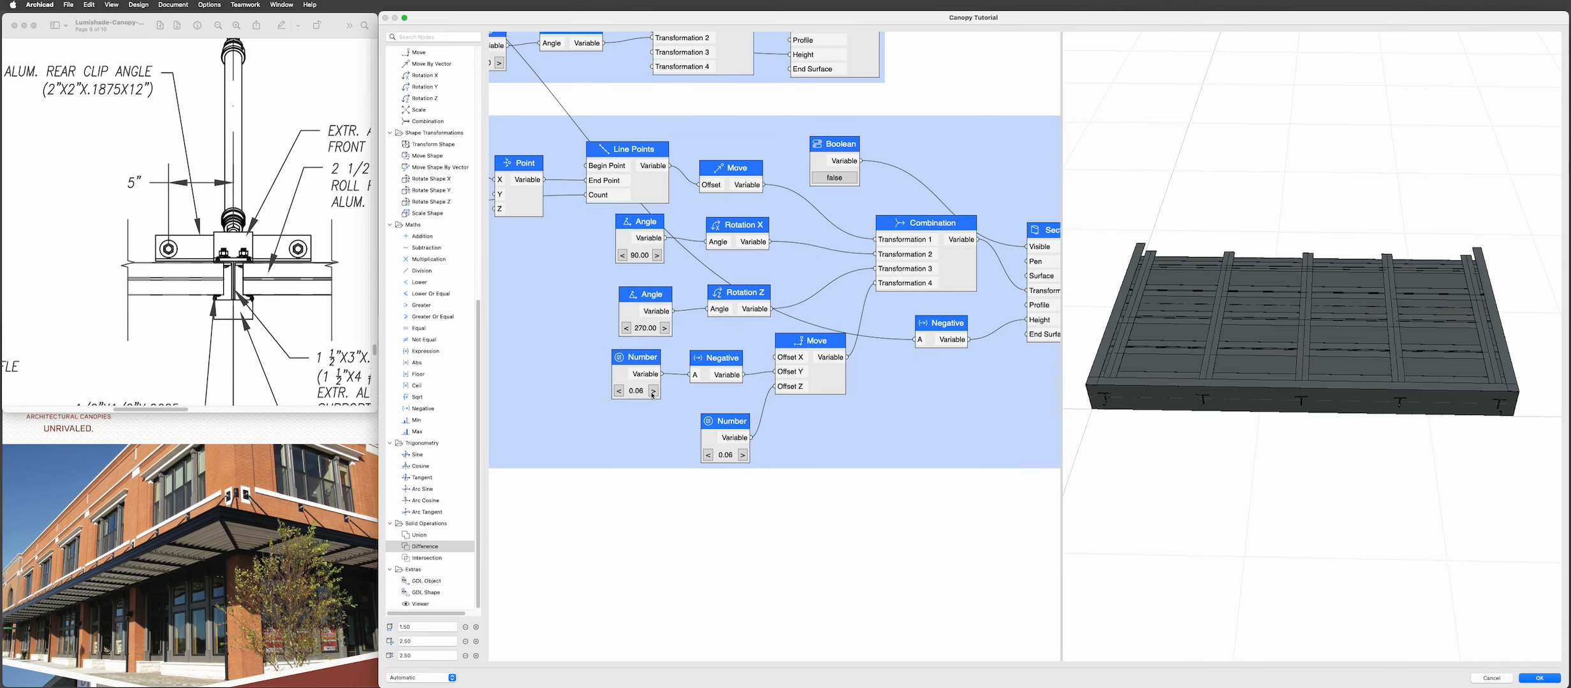
- Tidy the layout of the two Number nodes and the Negative node beside the Move node
{"action": "middle_click_drag", "start_coordinate": [1402, 381], "coordinate": [1351, 375], "text": "shift"}
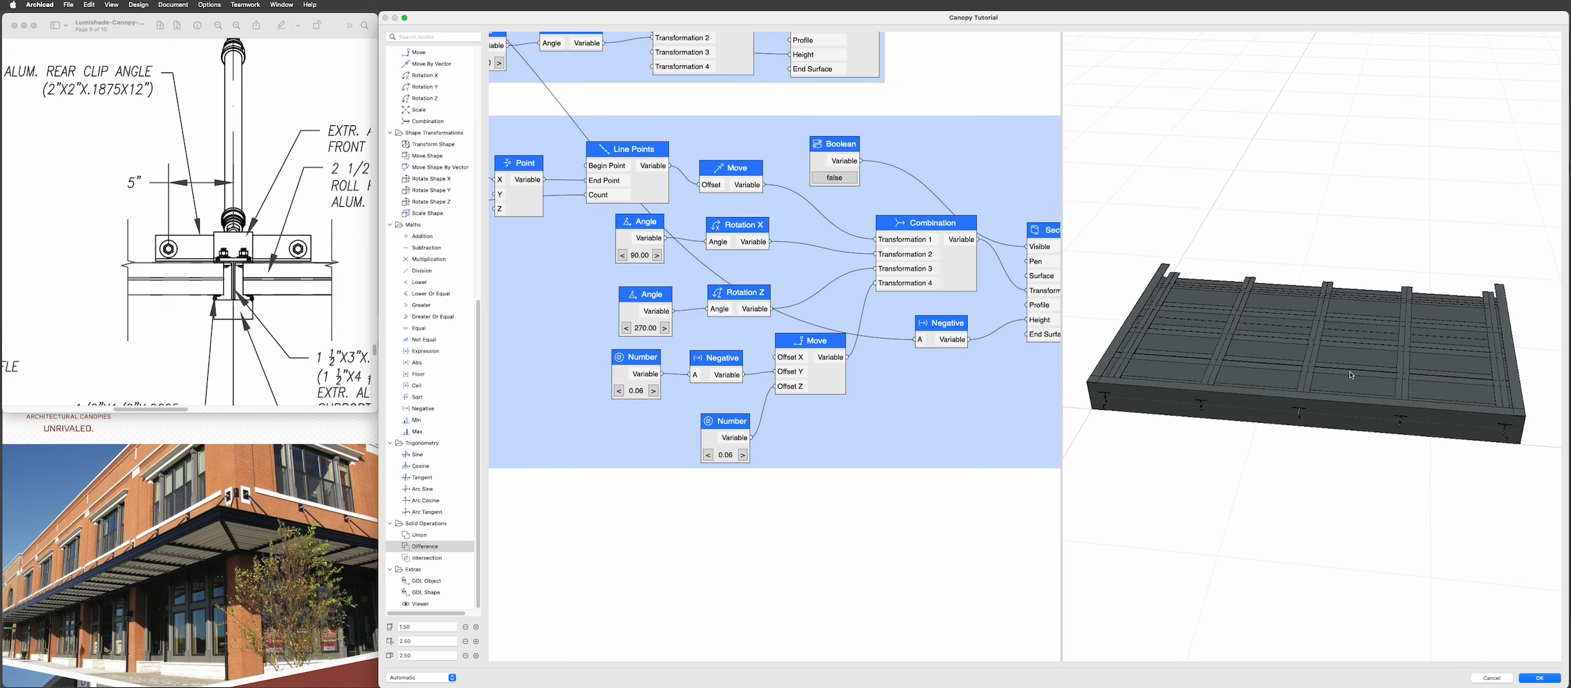
{"action": "left_click_drag", "start_coordinate": [727, 422], "coordinate": [712, 409]}
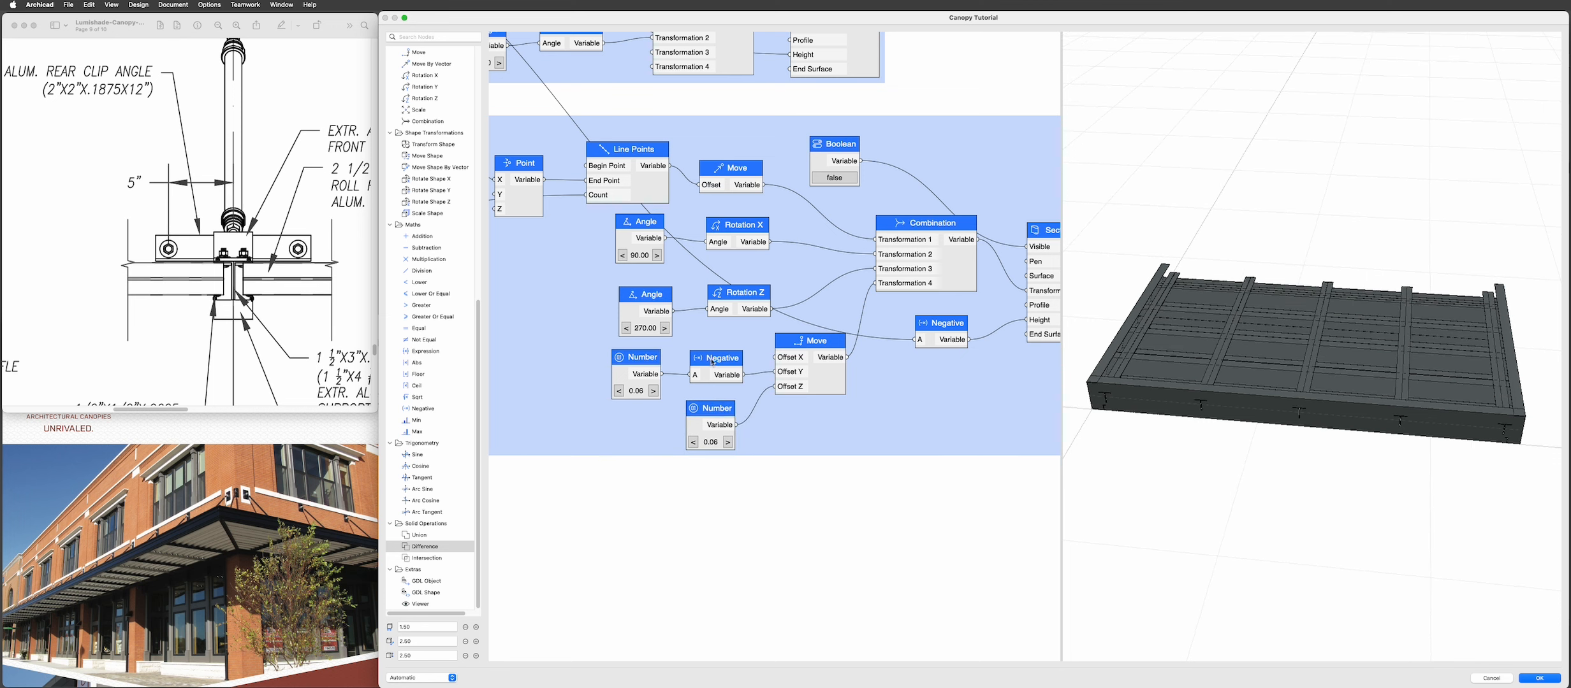
{"action": "left_click_drag", "start_coordinate": [712, 359], "coordinate": [633, 360]}
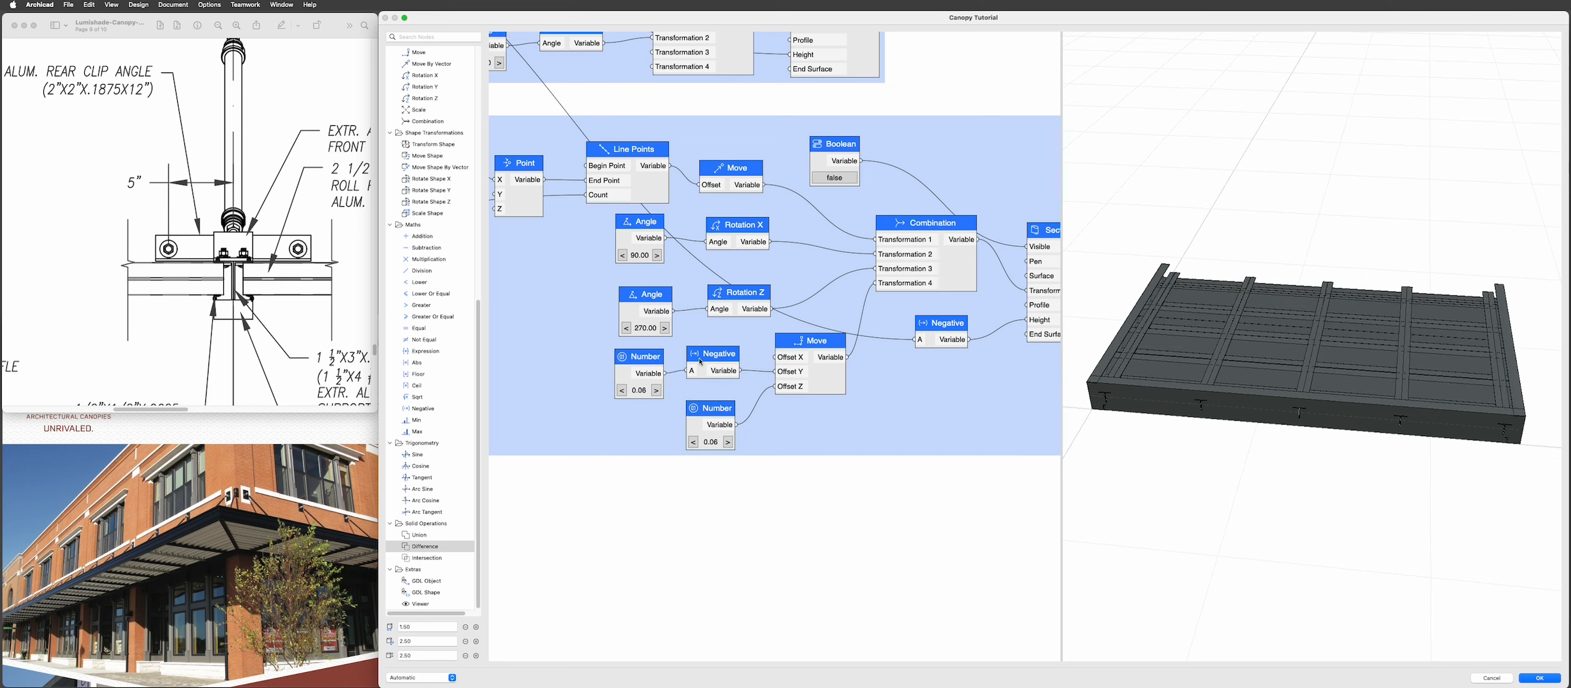
{"action": "scroll", "coordinate": [756, 372], "scroll_direction": "down", "scroll_amount": 4}
{"action": "left_click", "coordinate": [731, 358]}
{"action": "left_click", "coordinate": [670, 364], "text": "shift"}
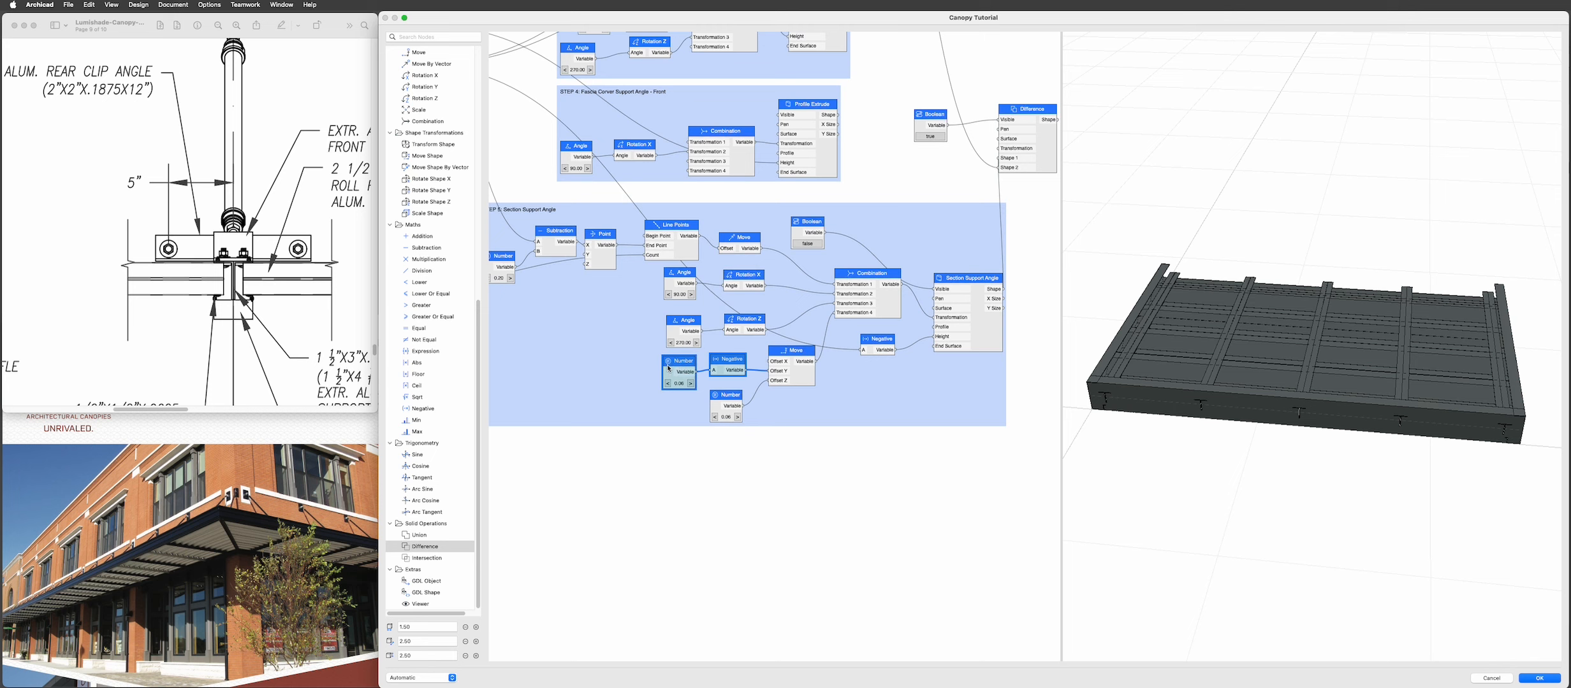
{"action": "middle_click_drag", "start_coordinate": [671, 365], "coordinate": [779, 378]}
{"action": "mouse_move", "coordinate": [722, 369]}
{"action": "left_mouse_down"}
{"action": "mouse_move", "coordinate": [717, 348]}
{"action": "mouse_move", "coordinate": [707, 380]}
{"action": "left_mouse_up"}
{"action": "left_click", "coordinate": [731, 513]}
- Add the new Number and Negative nodes to the group "STEP 5: Section Support Angle" and shift the whole group slightly
{"action": "left_click", "coordinate": [845, 379]}
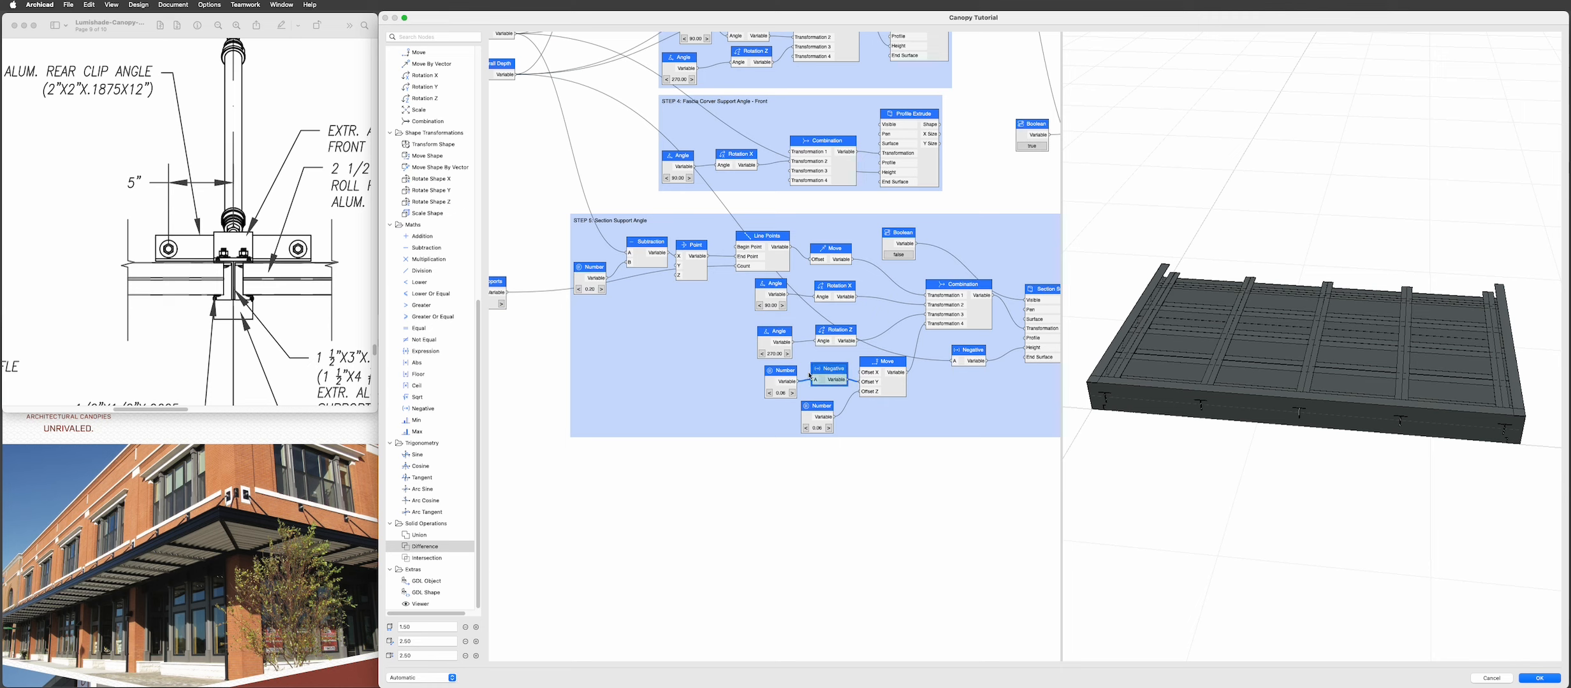
{"action": "left_click", "coordinate": [786, 376], "text": "shift"}
{"action": "right_click", "coordinate": [785, 376]}
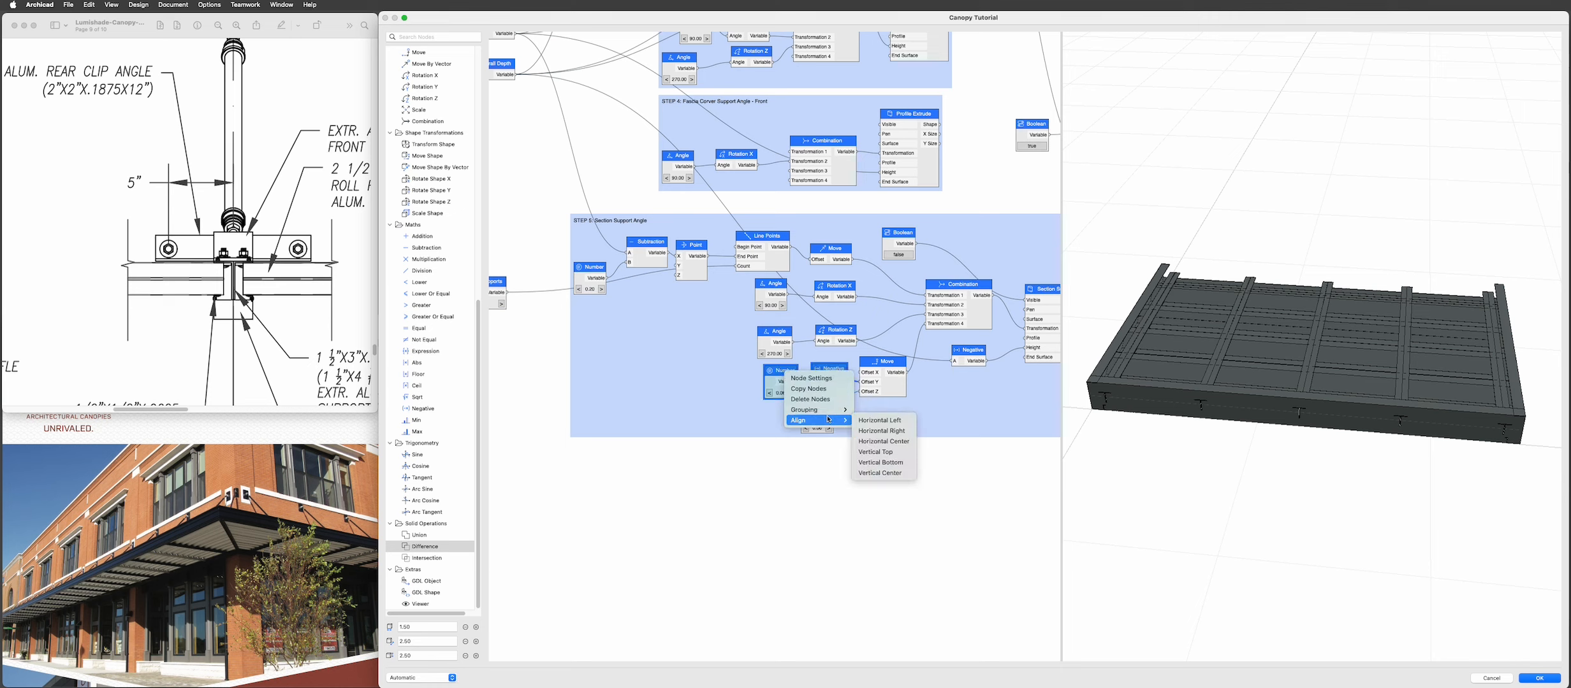
{"action": "mouse_move", "coordinate": [833, 413]}
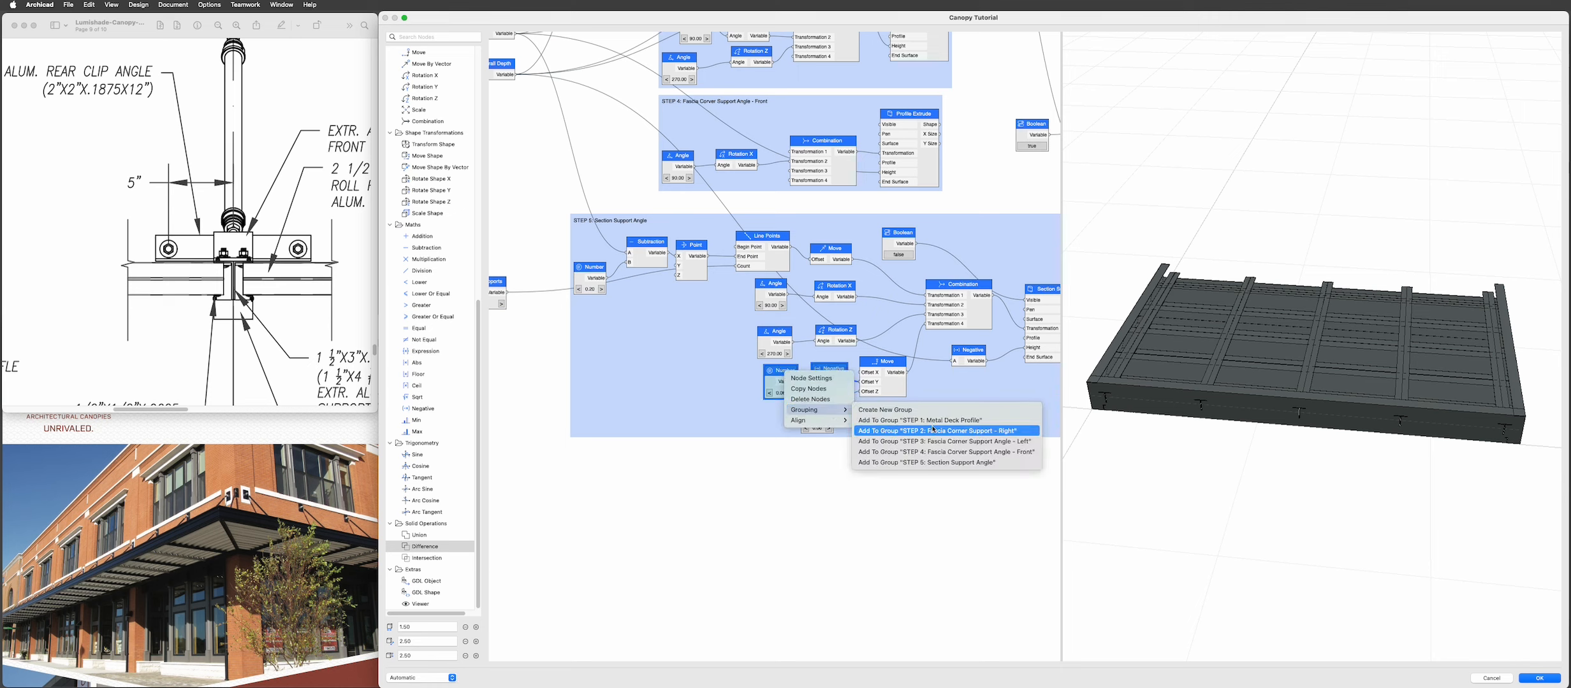
{"action": "left_click", "coordinate": [934, 464]}
{"action": "left_click_drag", "start_coordinate": [890, 414], "coordinate": [898, 409]}
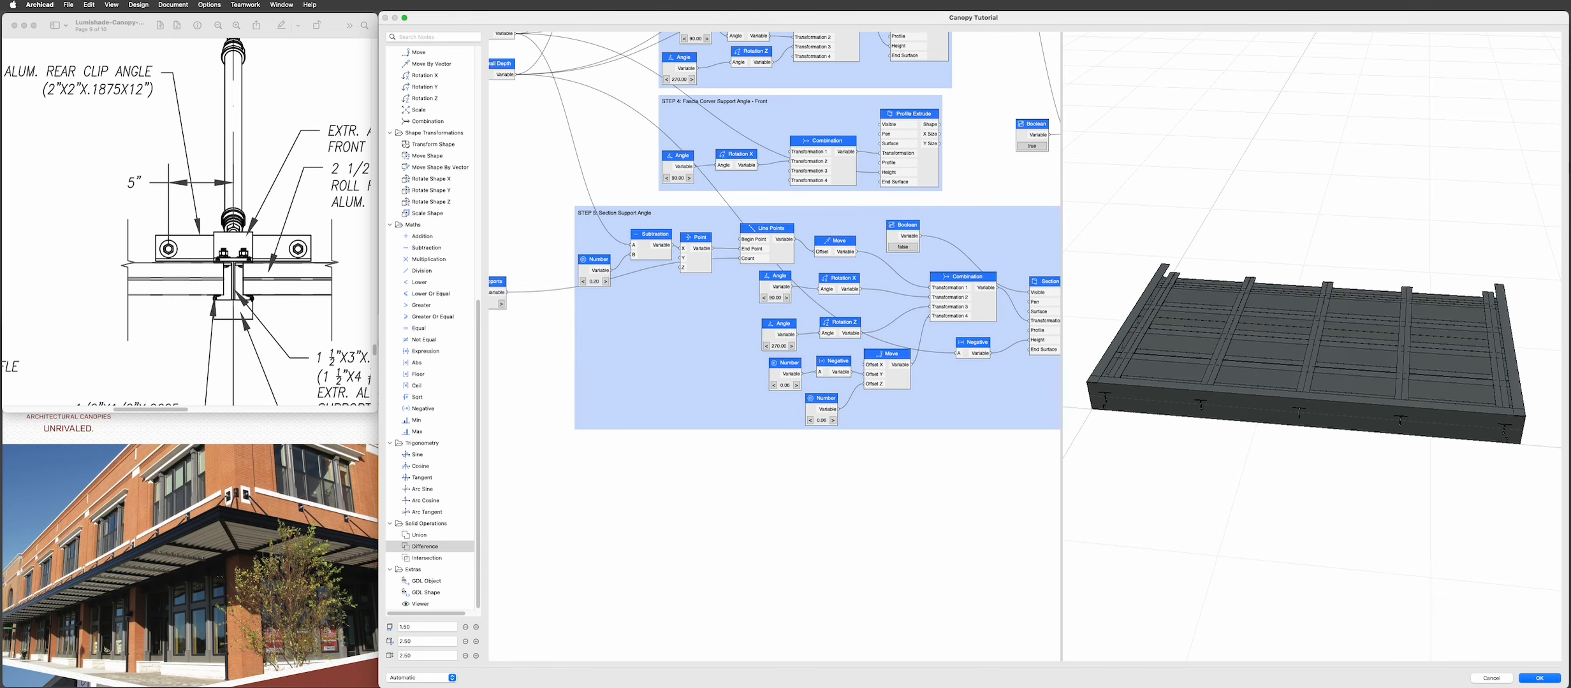
{"action": "left_click", "coordinate": [926, 480]}
{"action": "middle_click_drag", "start_coordinate": [926, 480], "coordinate": [877, 407]}
{"action": "scroll", "coordinate": [762, 406], "scroll_direction": "down", "scroll_amount": 2}
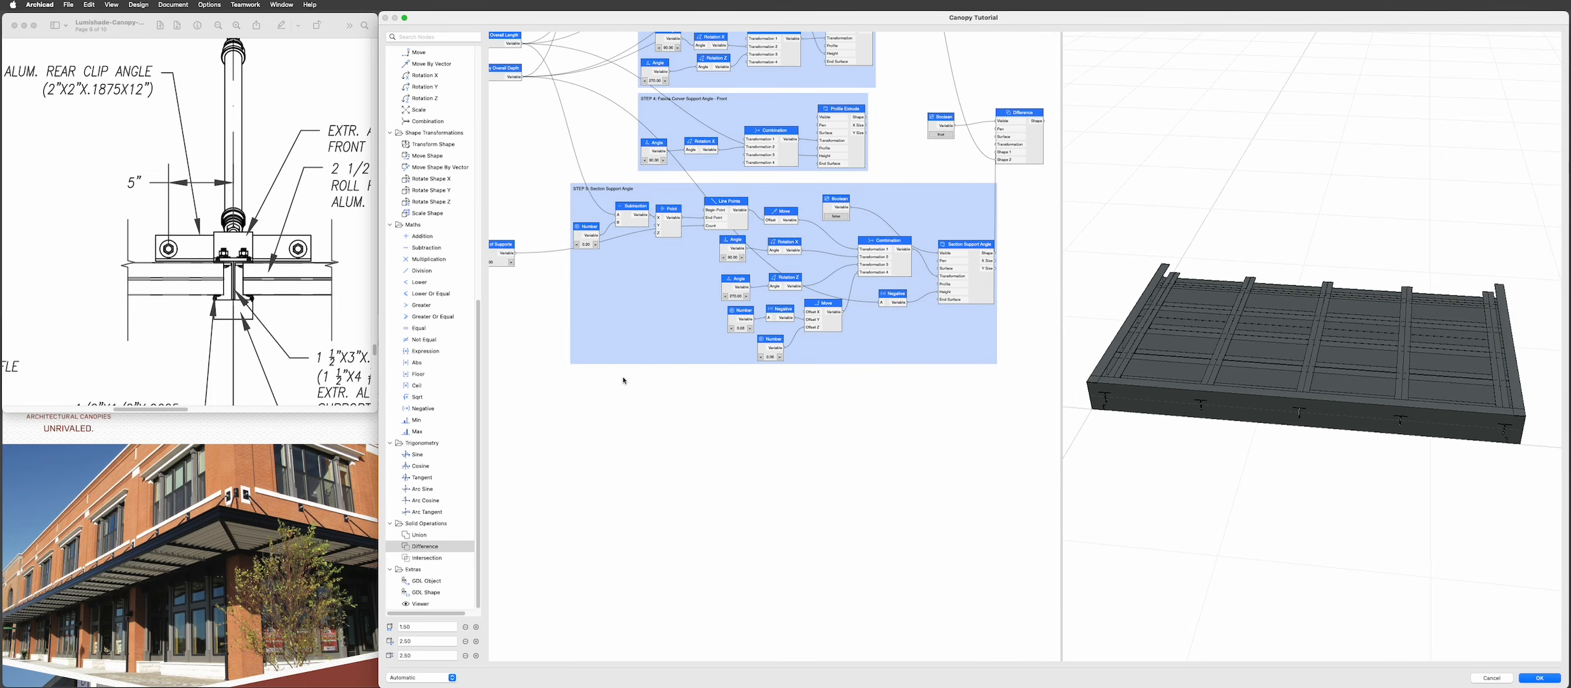
- View the canopy model from a corner and examine the front clip angle in Preview's Section @ Hanger Rod drawing
{"action": "left_click_drag", "start_coordinate": [1291, 434], "coordinate": [1314, 432]}
{"action": "middle_click_drag", "start_coordinate": [1220, 390], "coordinate": [1300, 408]}
{"action": "left_click", "coordinate": [105, 160]}
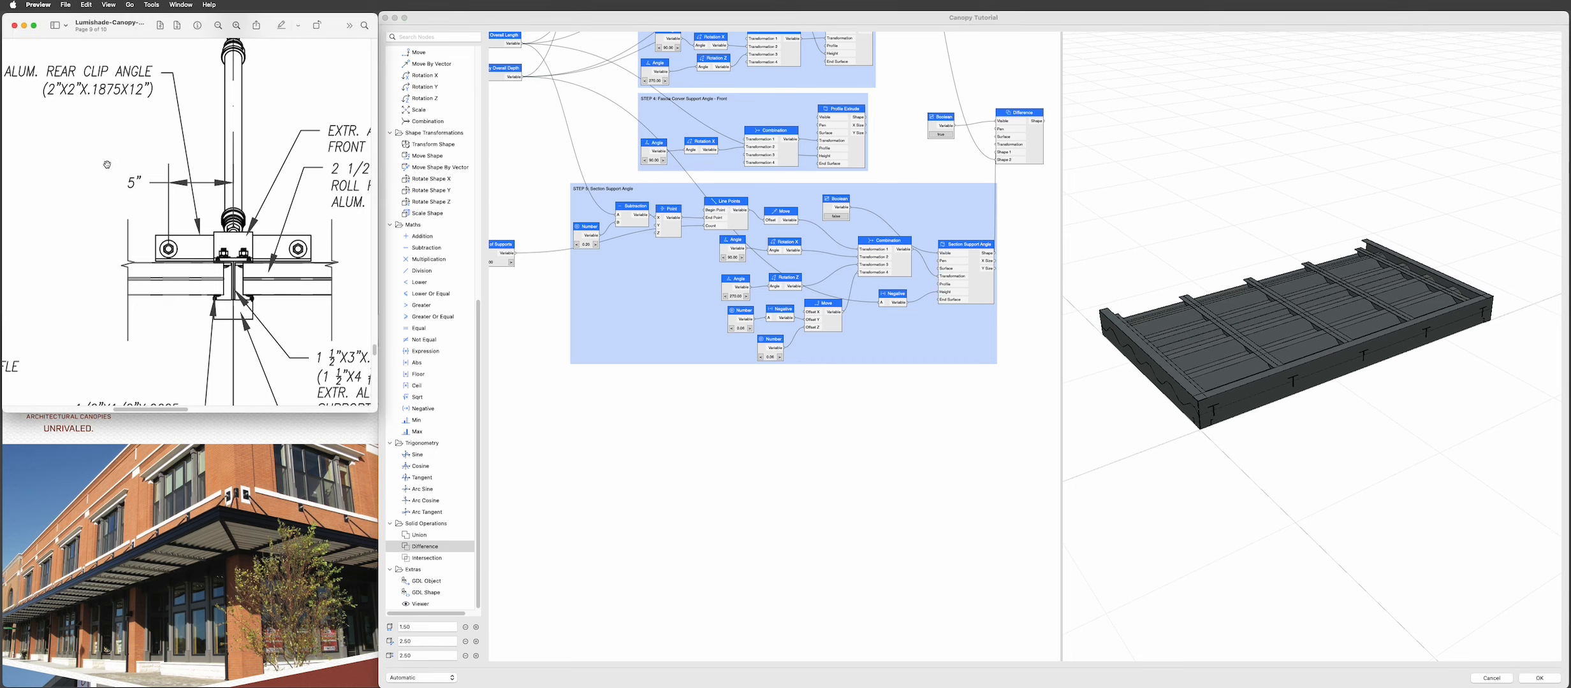
{"action": "left_click", "coordinate": [218, 25]}
{"action": "left_click", "coordinate": [218, 26]}
{"action": "scroll", "coordinate": [230, 215], "scroll_direction": "up", "scroll_amount": 5}
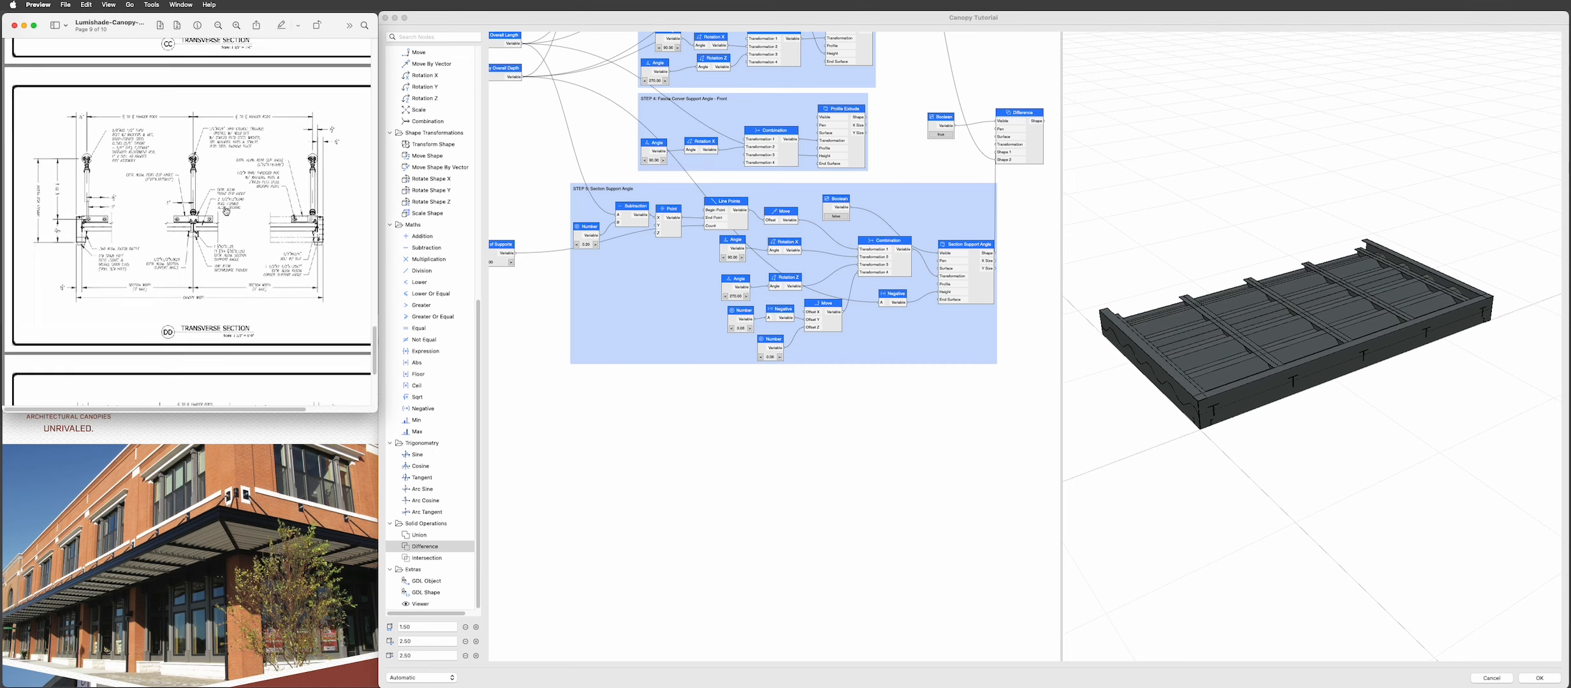
{"action": "scroll", "coordinate": [231, 215], "scroll_direction": "up", "scroll_amount": 5}
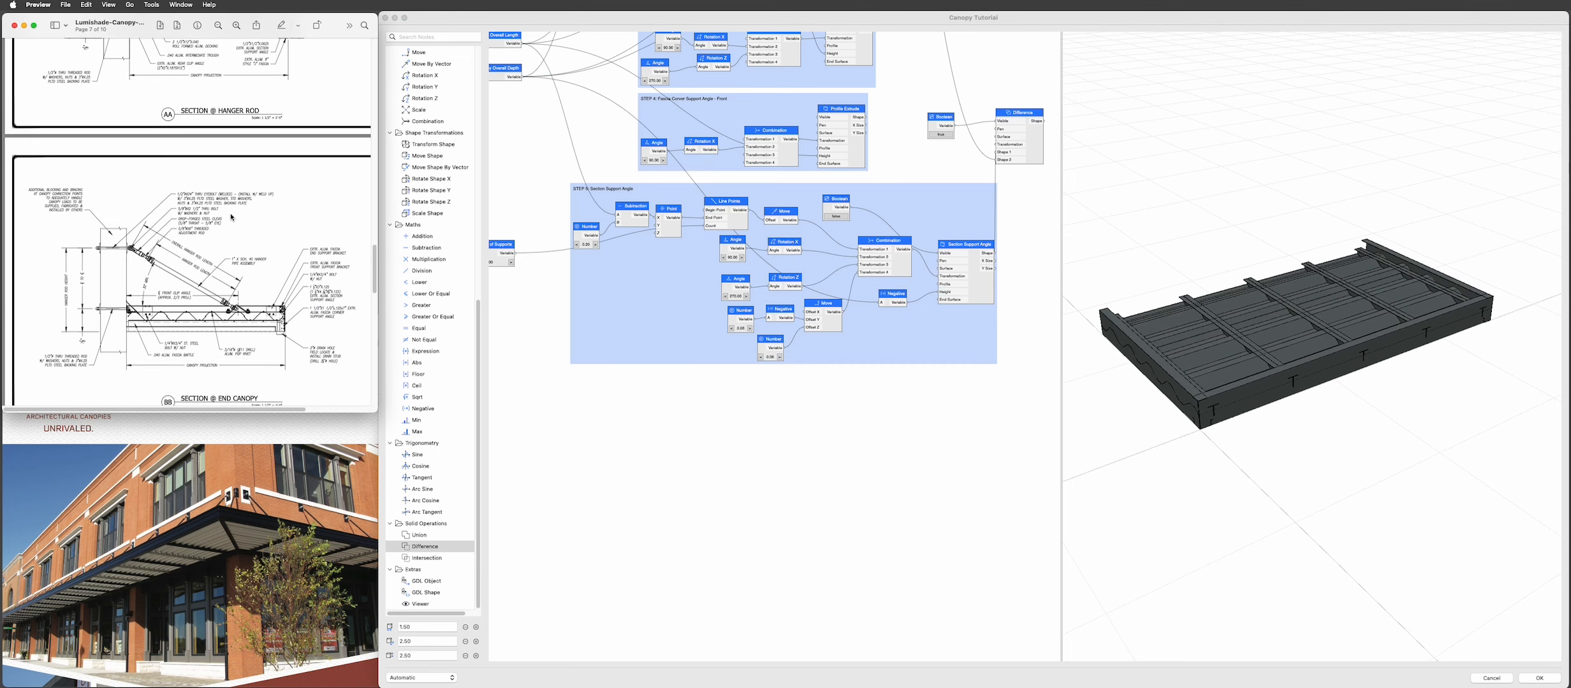
{"action": "scroll", "coordinate": [232, 217], "scroll_direction": "up", "scroll_amount": 5}
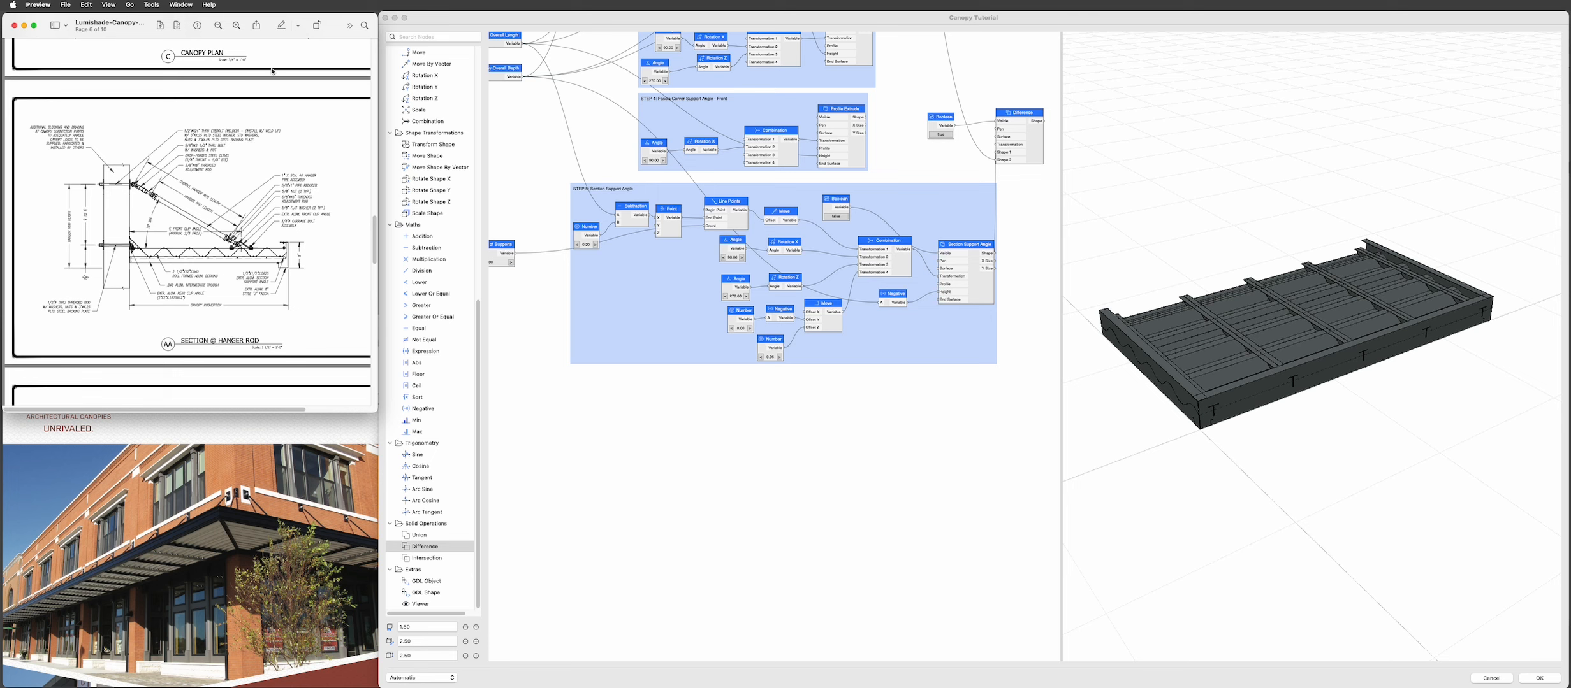
{"action": "left_click", "coordinate": [236, 26]}
{"action": "left_click", "coordinate": [237, 25]}
{"action": "left_click", "coordinate": [236, 25]}
{"action": "scroll", "coordinate": [292, 196], "scroll_direction": "right", "scroll_amount": 2}
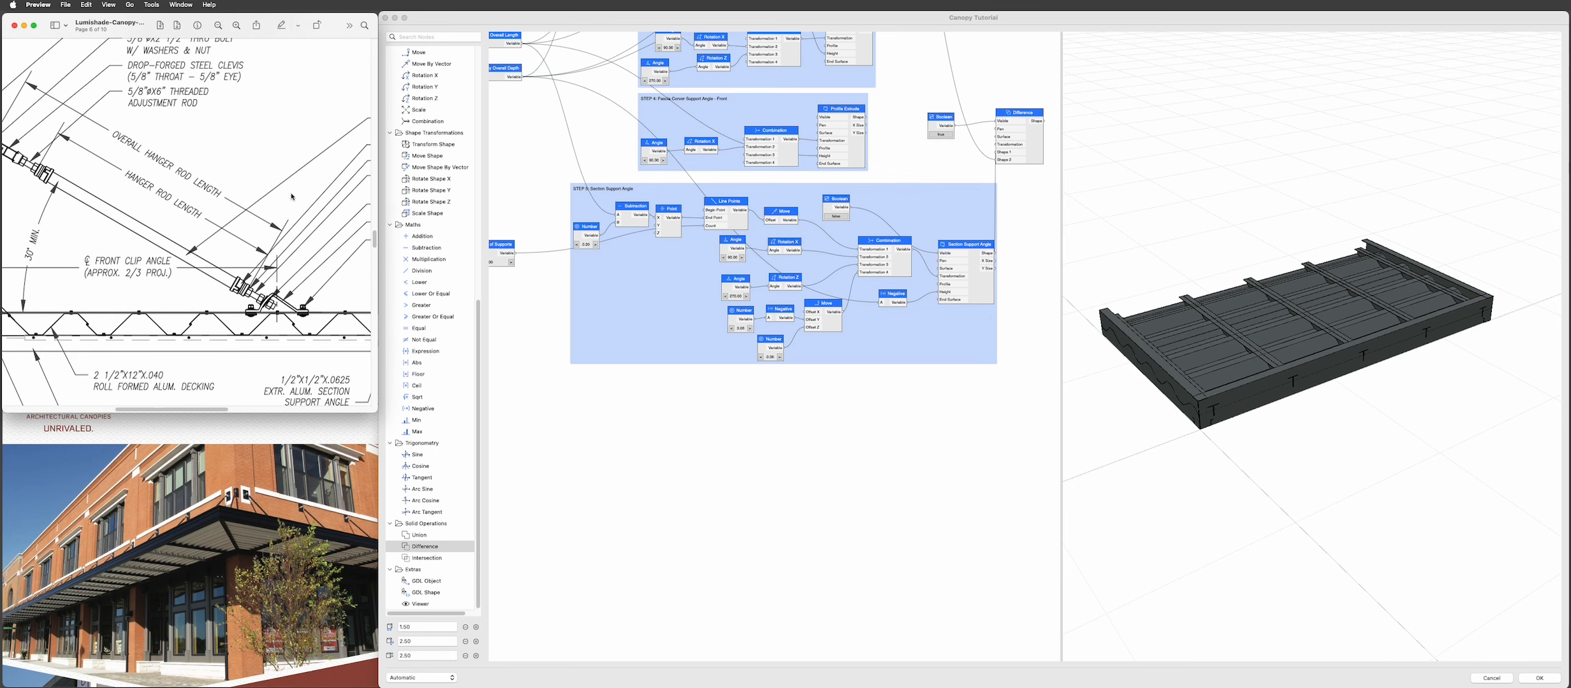
- Examine the front clip angle and hardware callouts in the hanger rod drawing, and switch back to Archicad
{"action": "scroll", "coordinate": [292, 197], "scroll_direction": "right", "scroll_amount": 6}
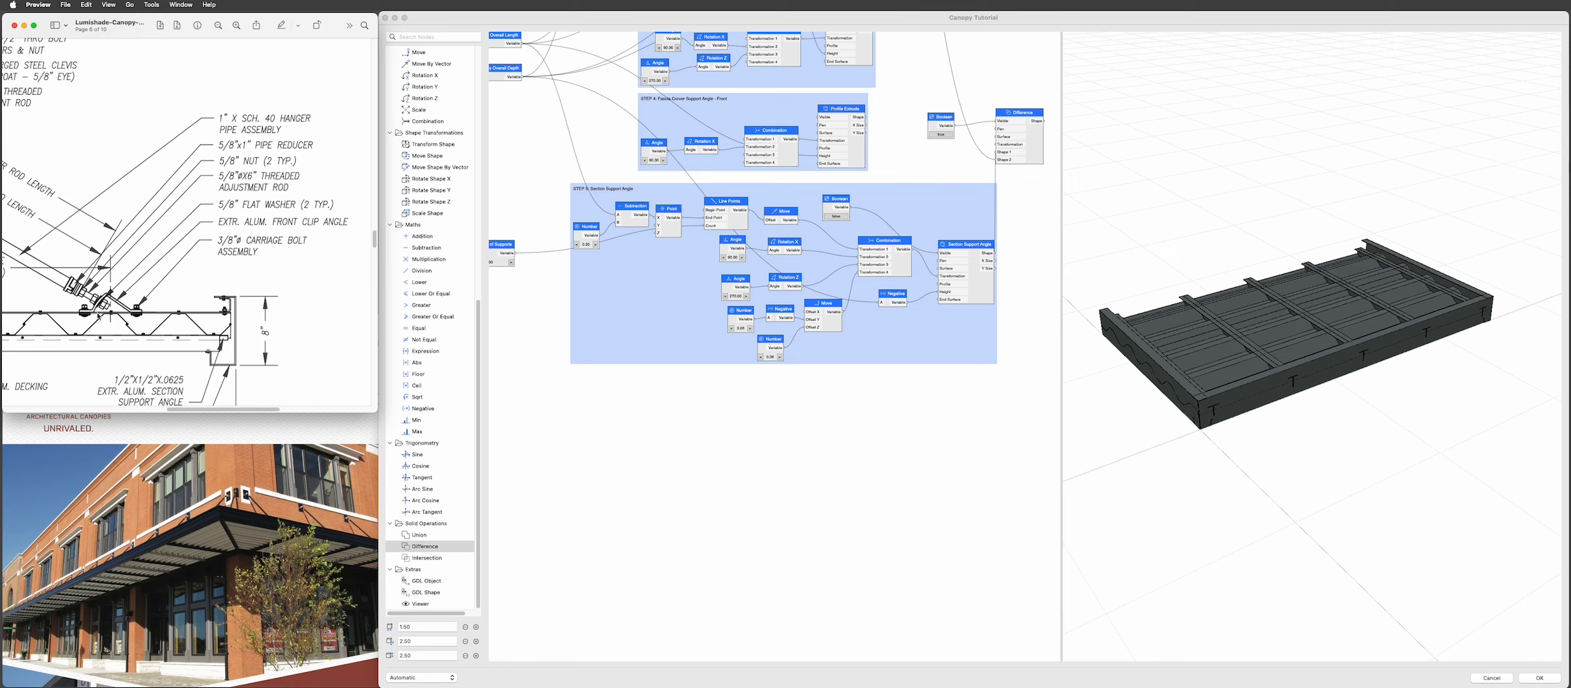
{"action": "left_click", "coordinate": [849, 338]}
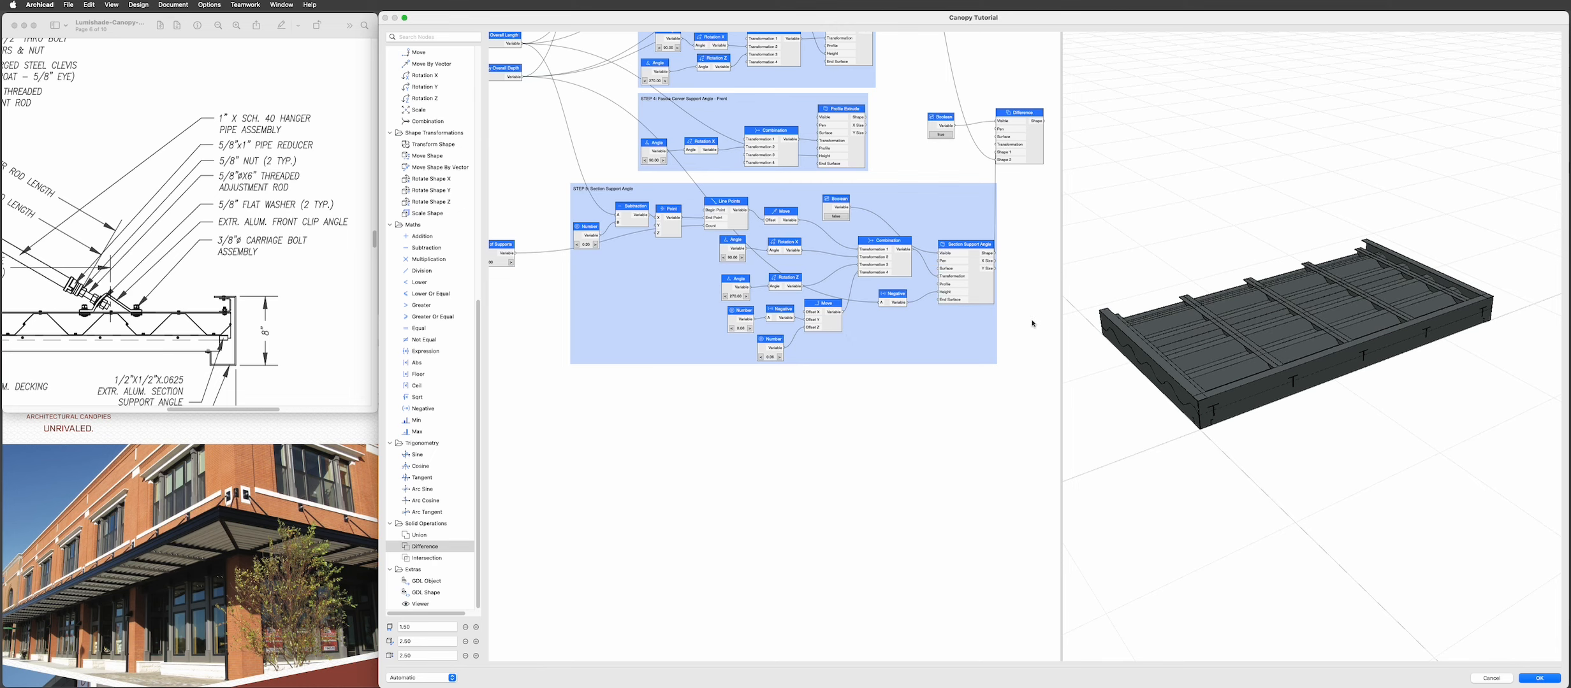
{"action": "left_click", "coordinate": [975, 271]}
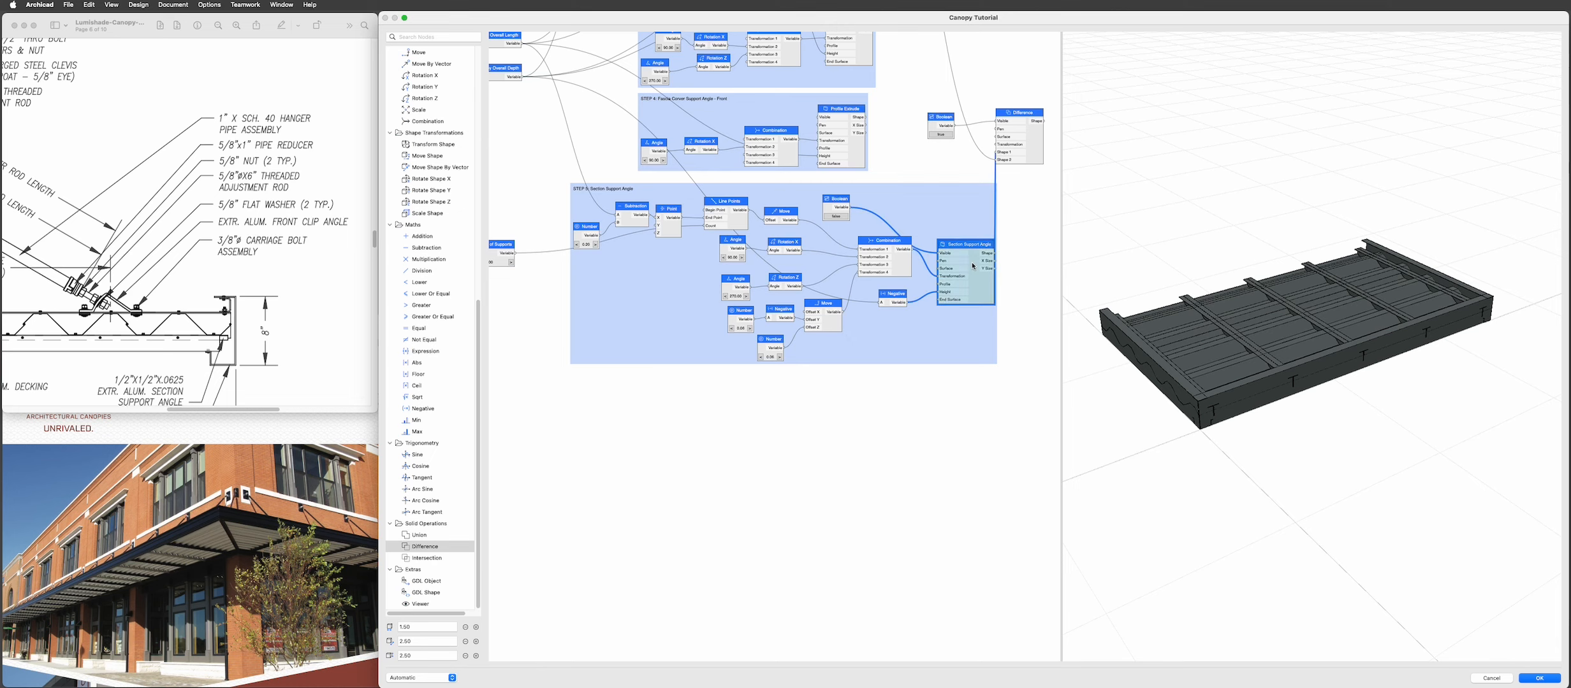
{"action": "scroll", "coordinate": [976, 271], "scroll_direction": "up", "scroll_amount": 3}
{"action": "middle_click_drag", "start_coordinate": [962, 275], "coordinate": [870, 316]}
{"action": "left_click_drag", "start_coordinate": [949, 125], "coordinate": [995, 142]}
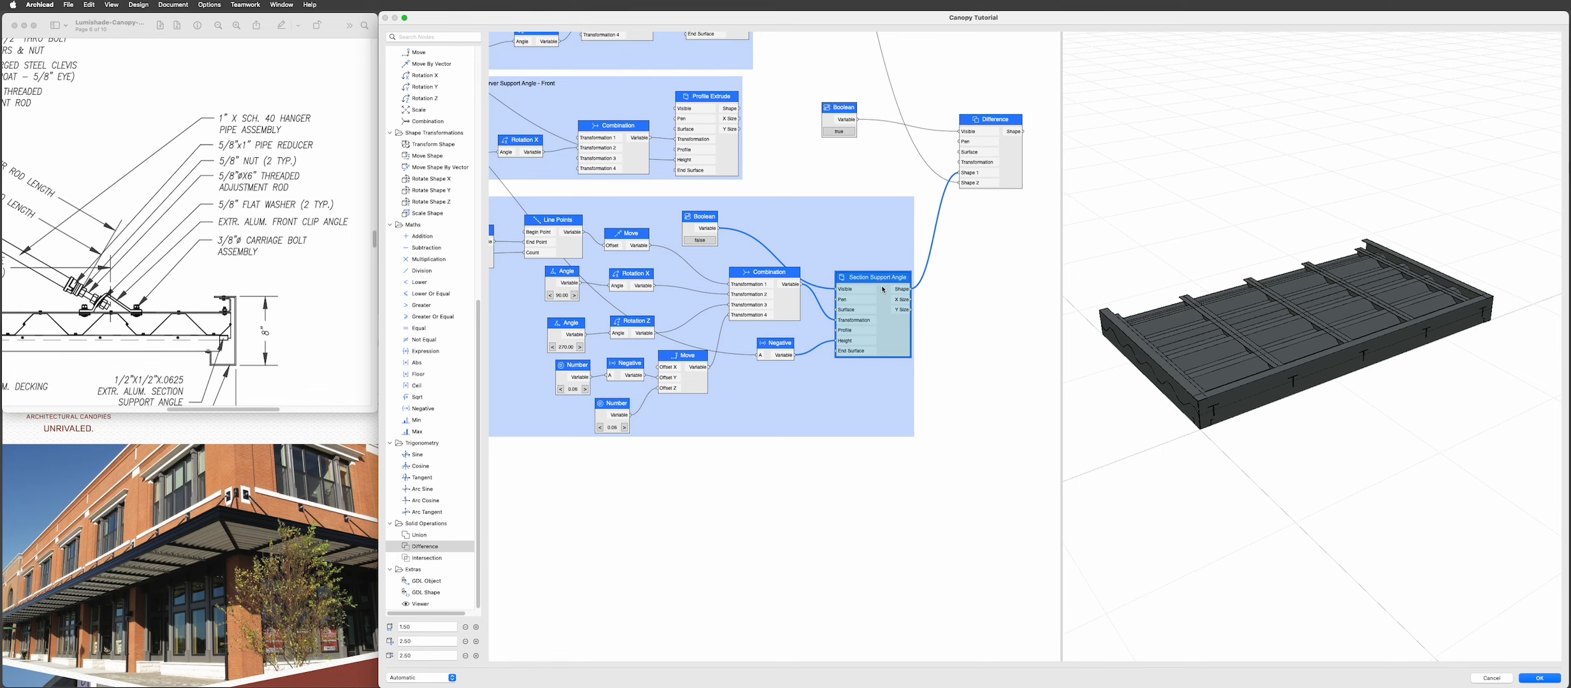
{"action": "key", "text": "super+v"}
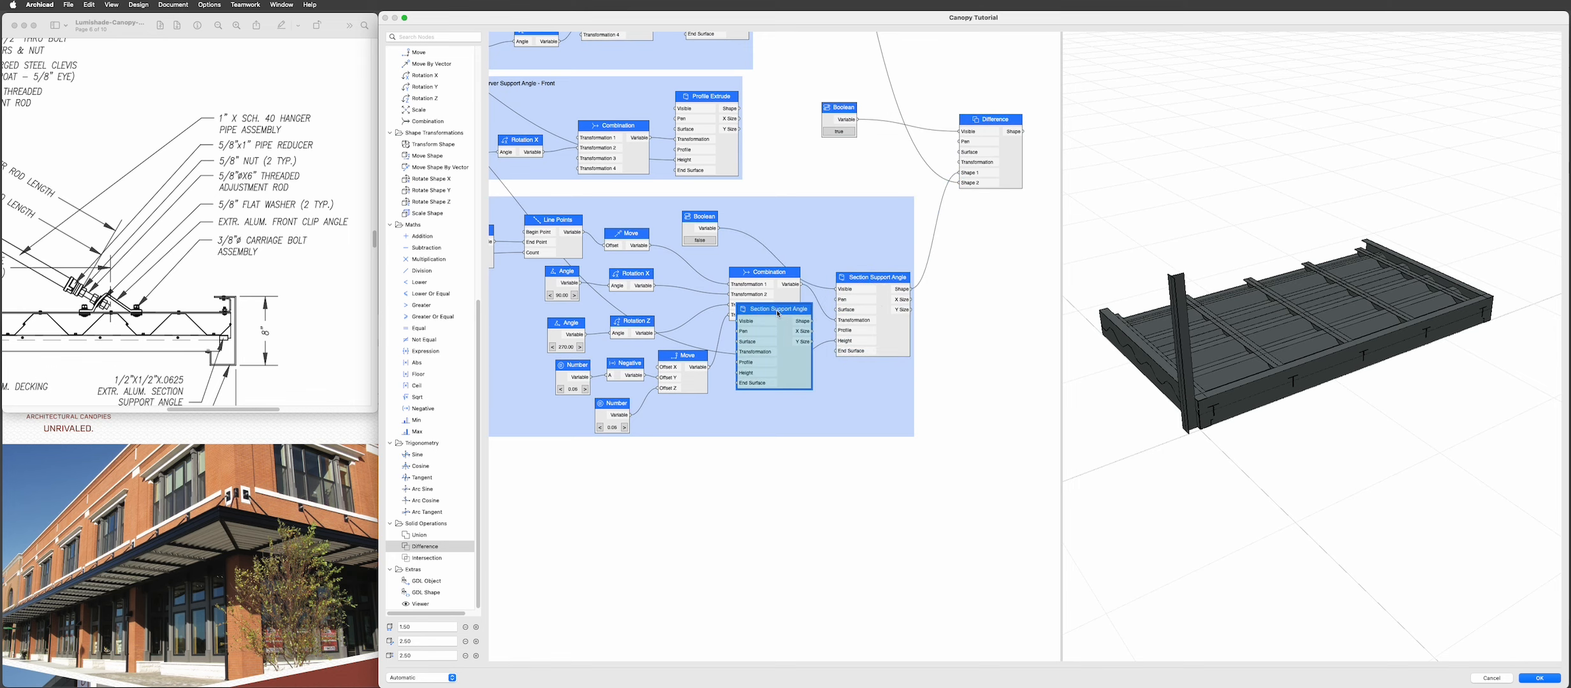
{"action": "left_click_drag", "start_coordinate": [778, 314], "coordinate": [874, 488]}
{"action": "middle_click_drag", "start_coordinate": [874, 488], "coordinate": [911, 344]}
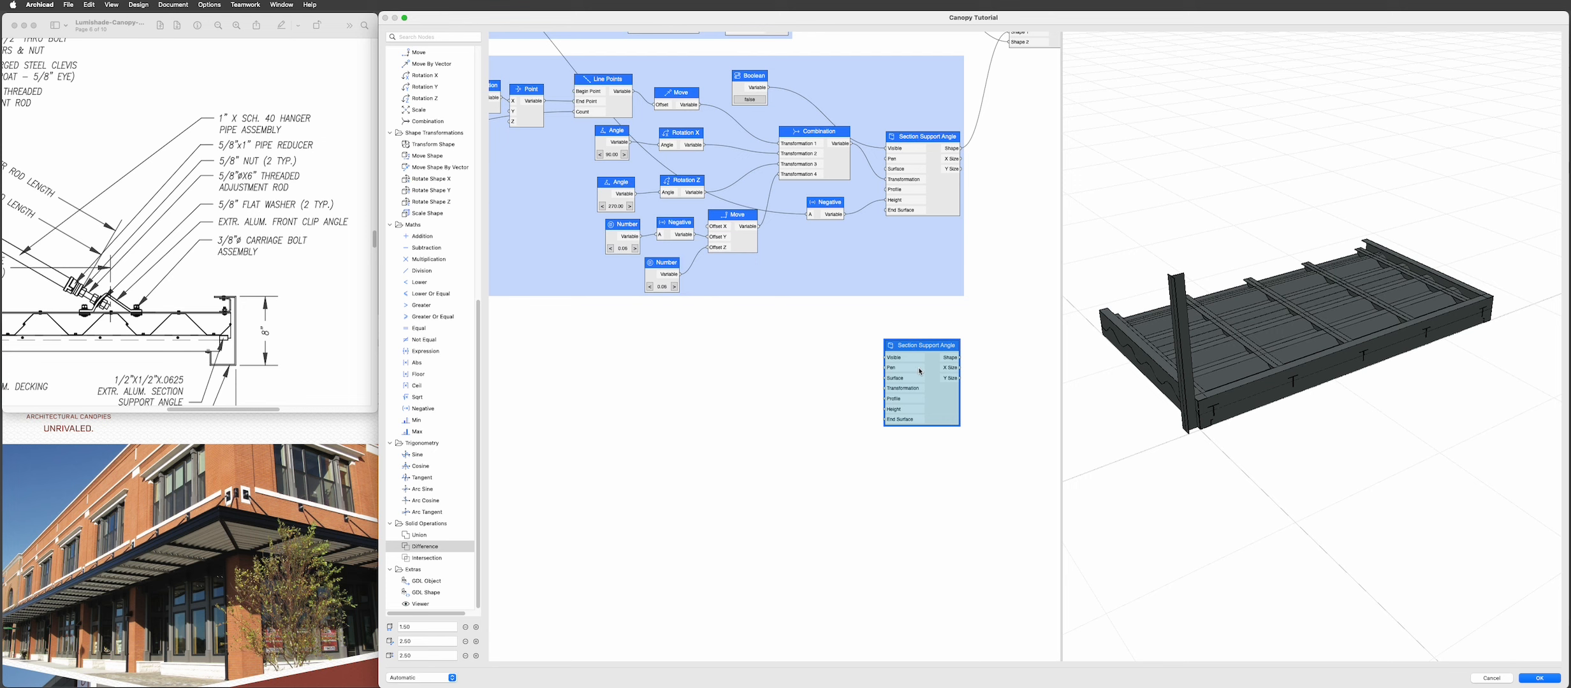
{"action": "double_click", "coordinate": [920, 372]}
{"action": "left_click", "coordinate": [782, 443]}
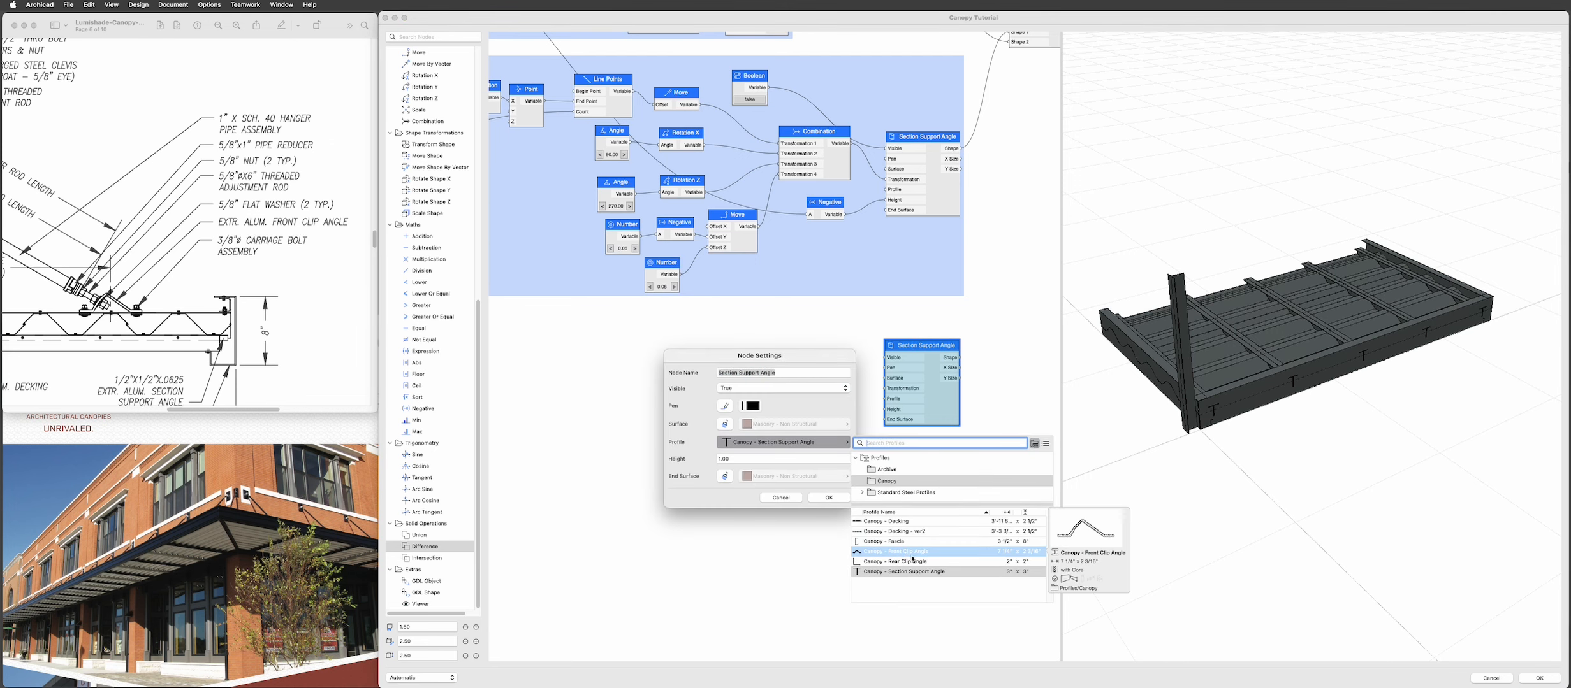
{"action": "mouse_move", "coordinate": [944, 557]}
{"action": "left_click", "coordinate": [931, 557]}
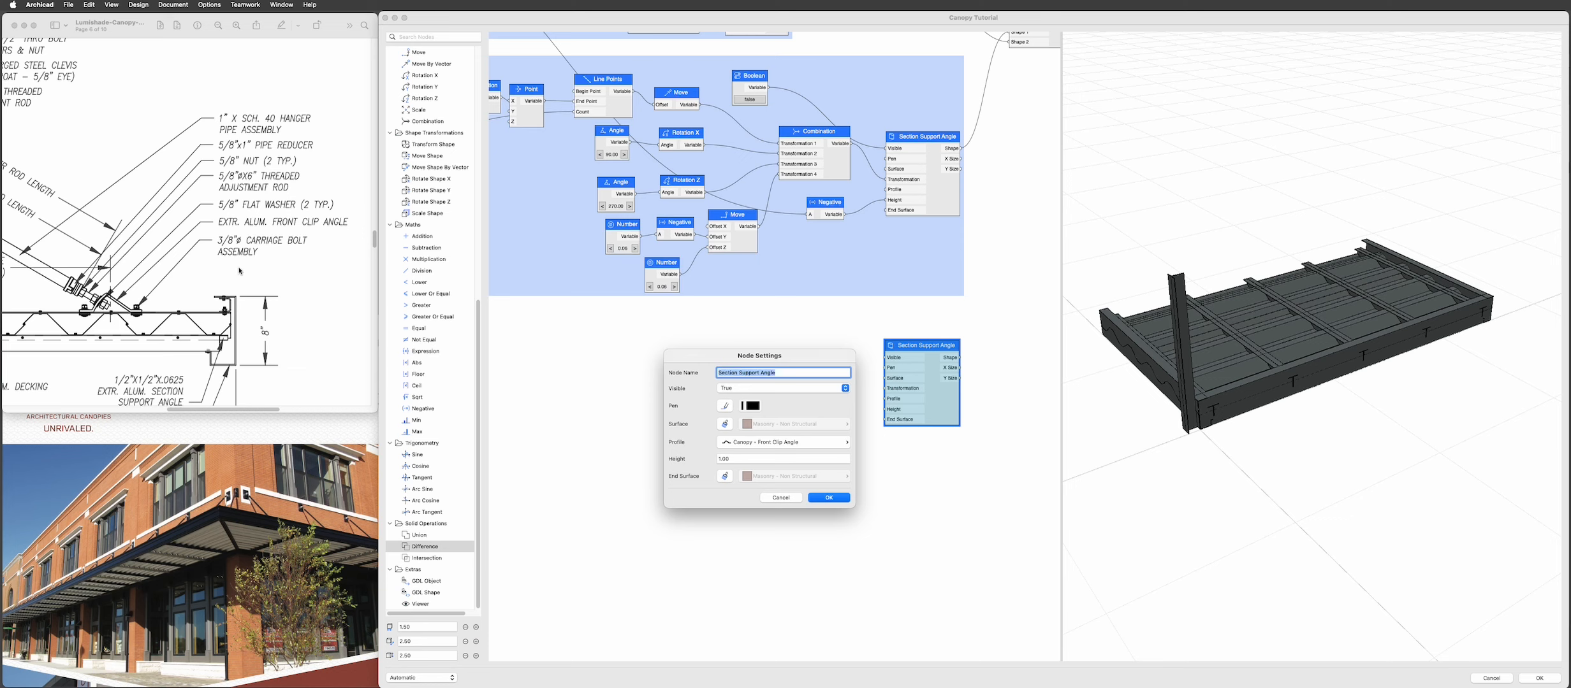
{"action": "left_click", "coordinate": [789, 498]}
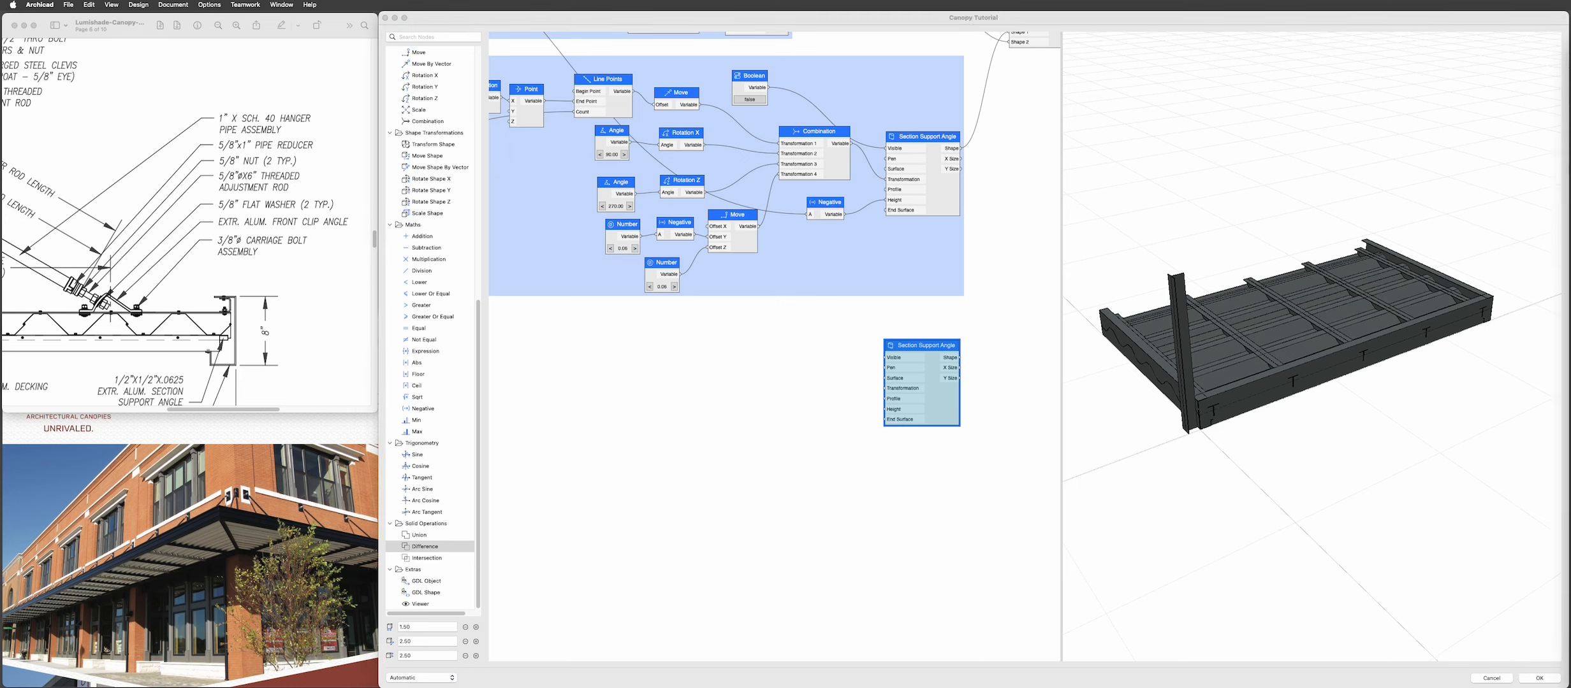
{"action": "left_click", "coordinate": [922, 359]}
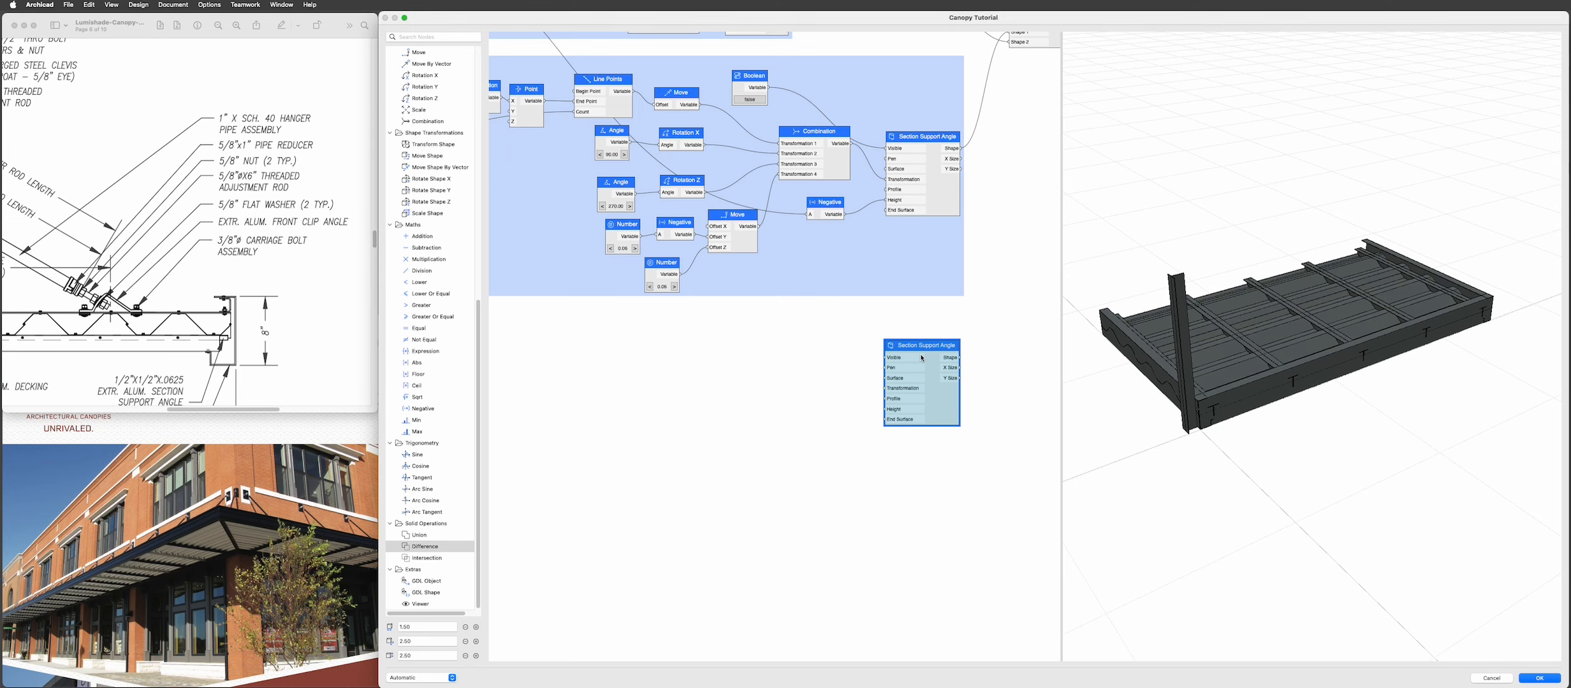
{"action": "key", "text": "BackSpace"}
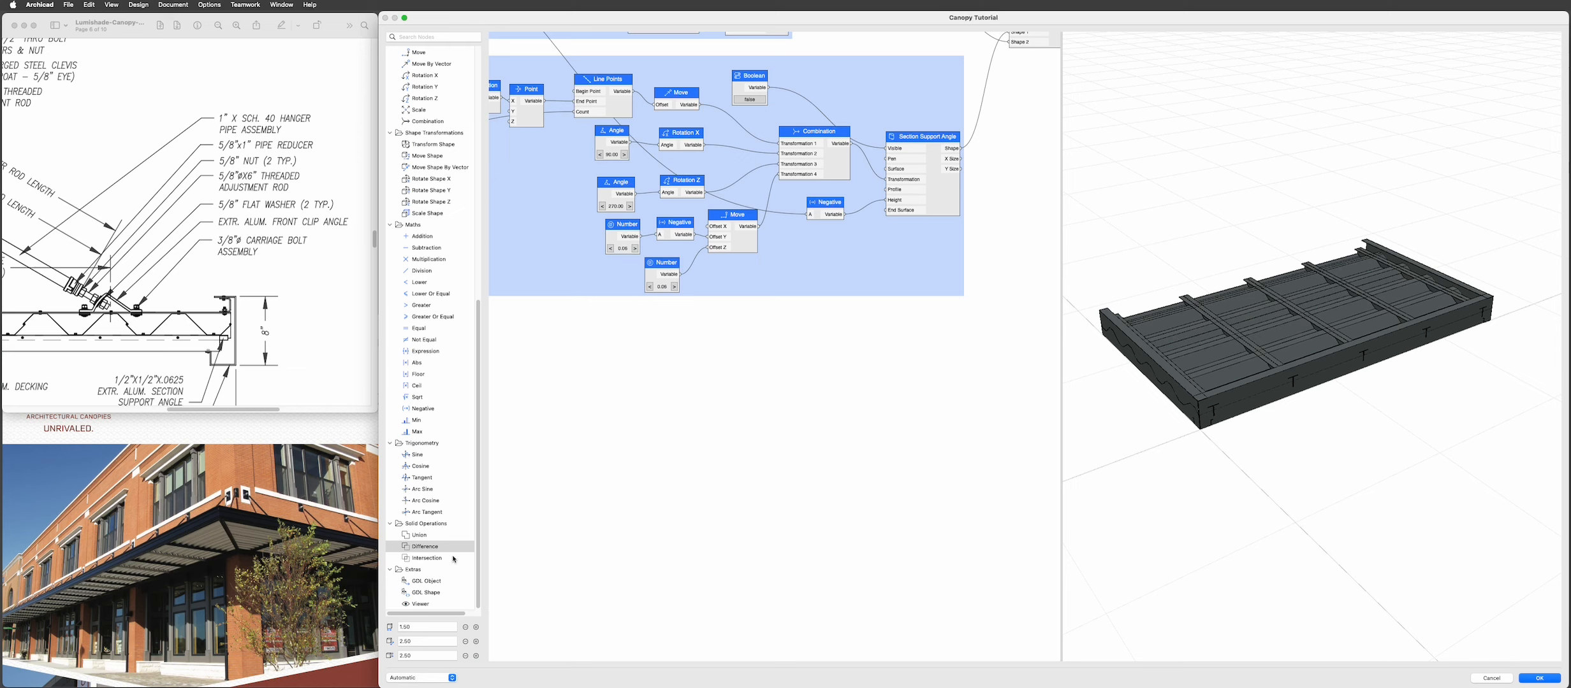
- Add a GDL Object node in the empty space below the "STEP 5: Section Support Angle" group
{"action": "scroll", "coordinate": [448, 324], "scroll_direction": "up", "scroll_amount": 10}
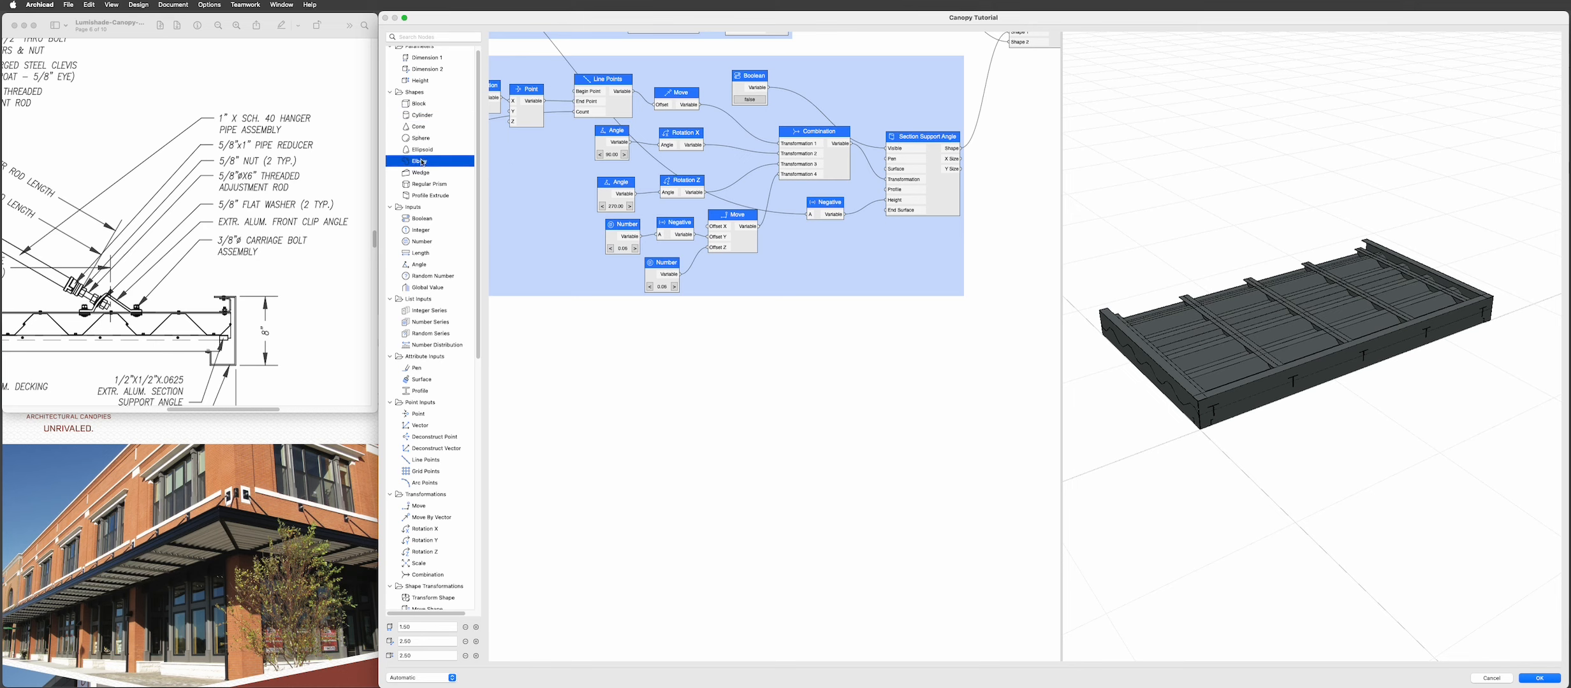
{"action": "scroll", "coordinate": [425, 191], "scroll_direction": "down", "scroll_amount": 5}
{"action": "scroll", "coordinate": [426, 257], "scroll_direction": "down", "scroll_amount": 5}
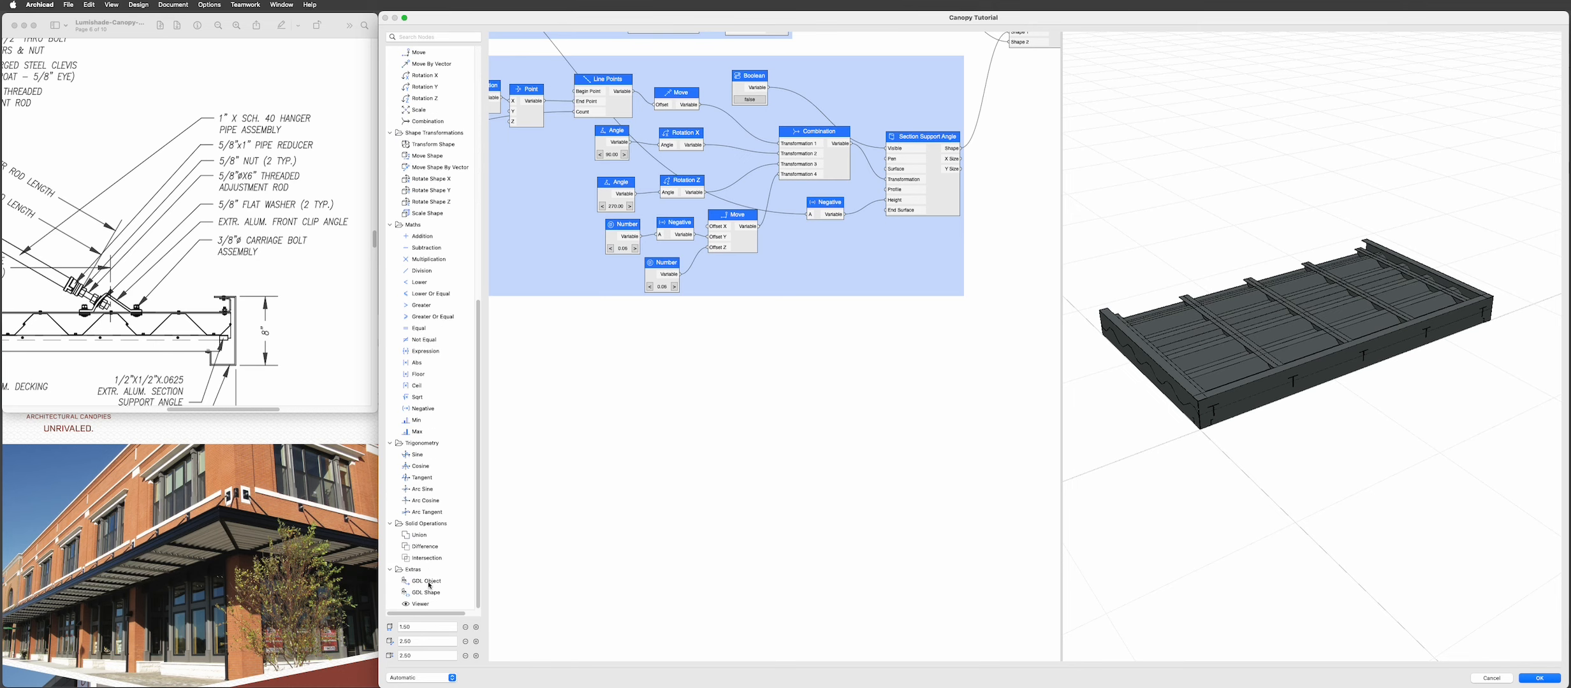
{"action": "left_click_drag", "start_coordinate": [430, 586], "coordinate": [919, 388]}
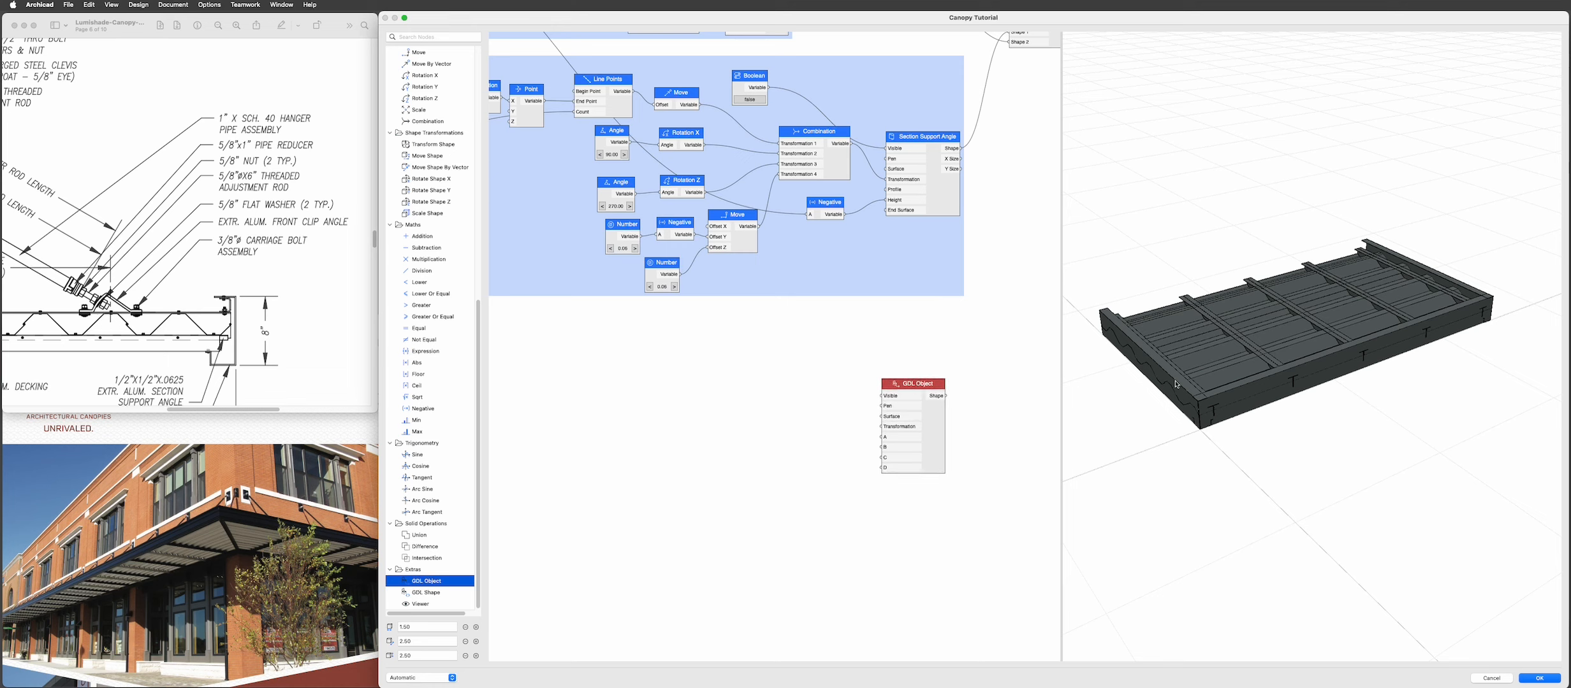
- Assign the library object "Front Clip Angle" to the GDL Object node, leaving its parameters A to D unset
{"action": "double_click", "coordinate": [920, 421]}
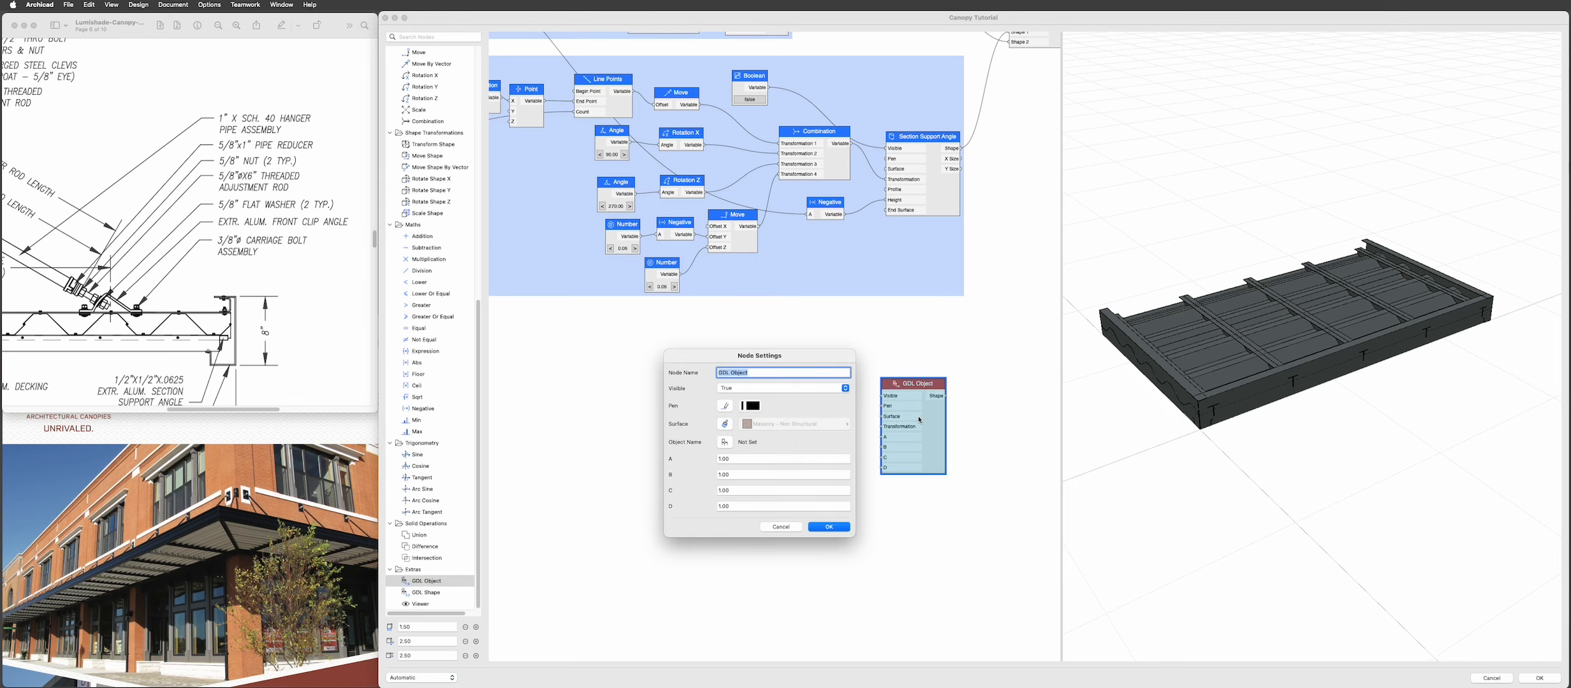
{"action": "left_click", "coordinate": [725, 442]}
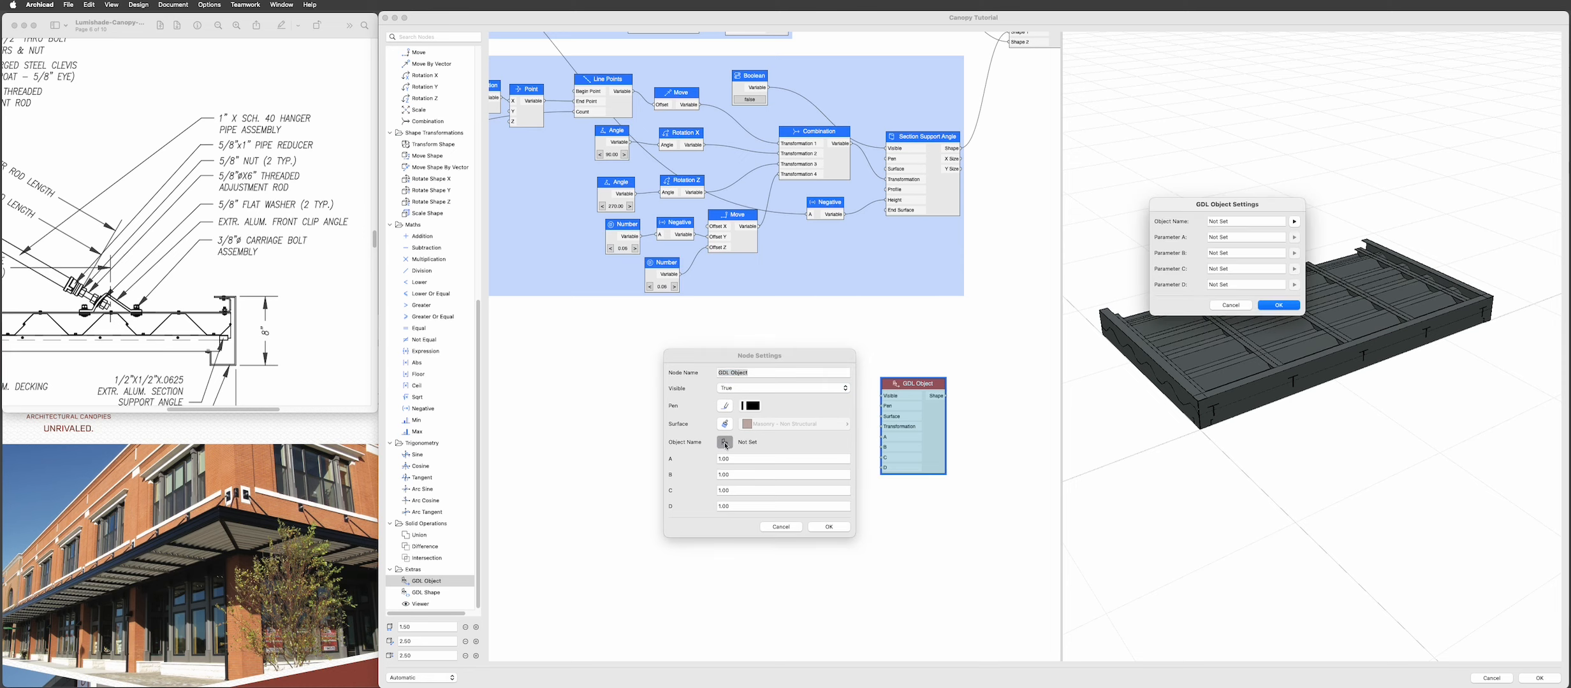
{"action": "left_click", "coordinate": [1294, 222]}
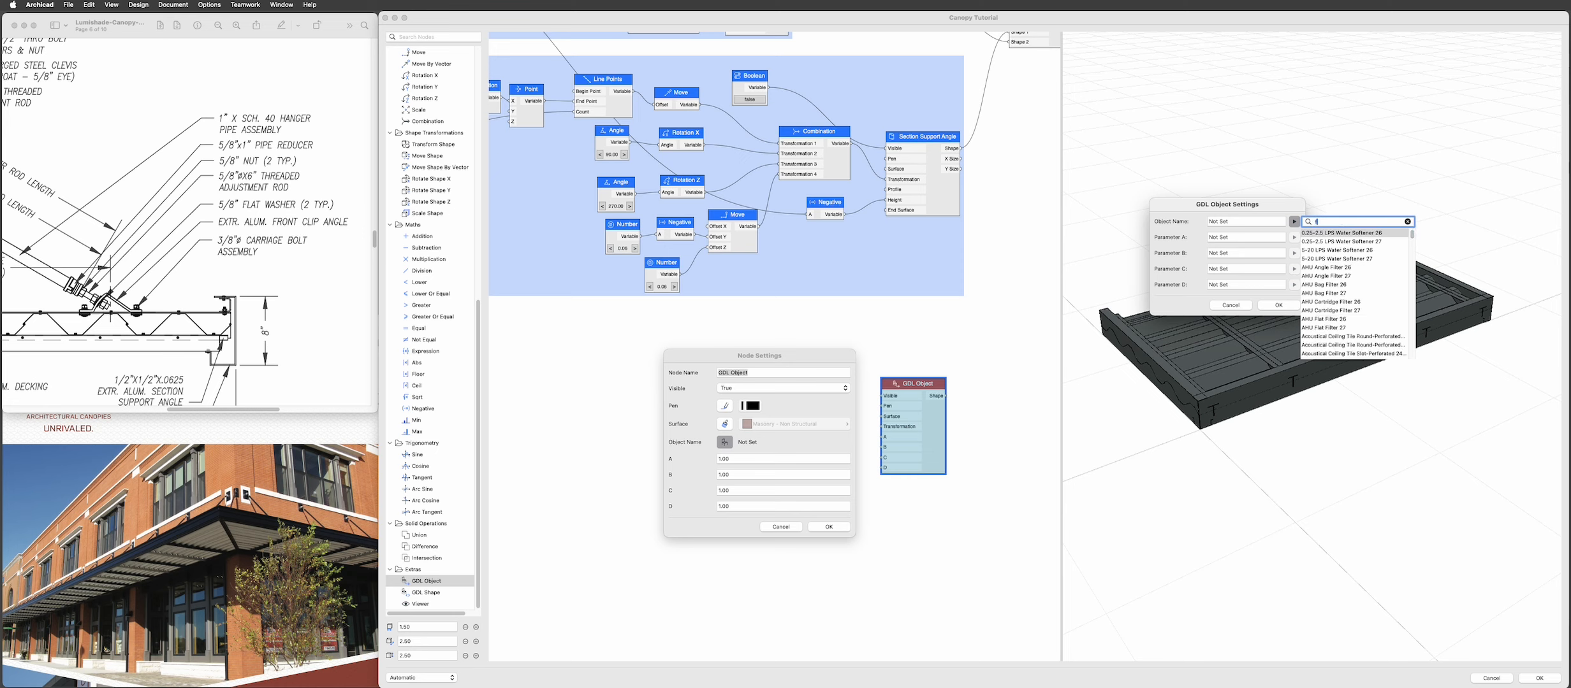
{"action": "type", "text": "front cli"}
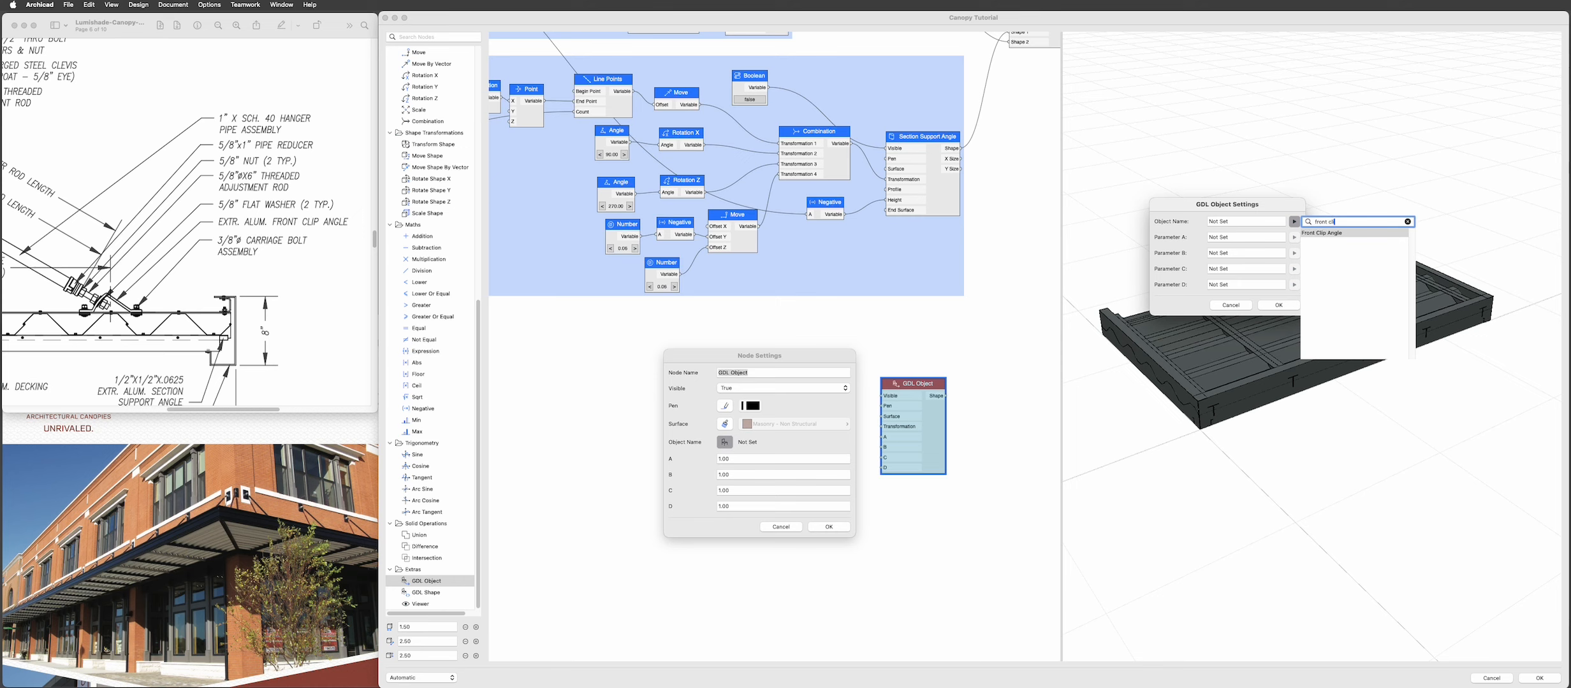
{"action": "key", "text": "Return"}
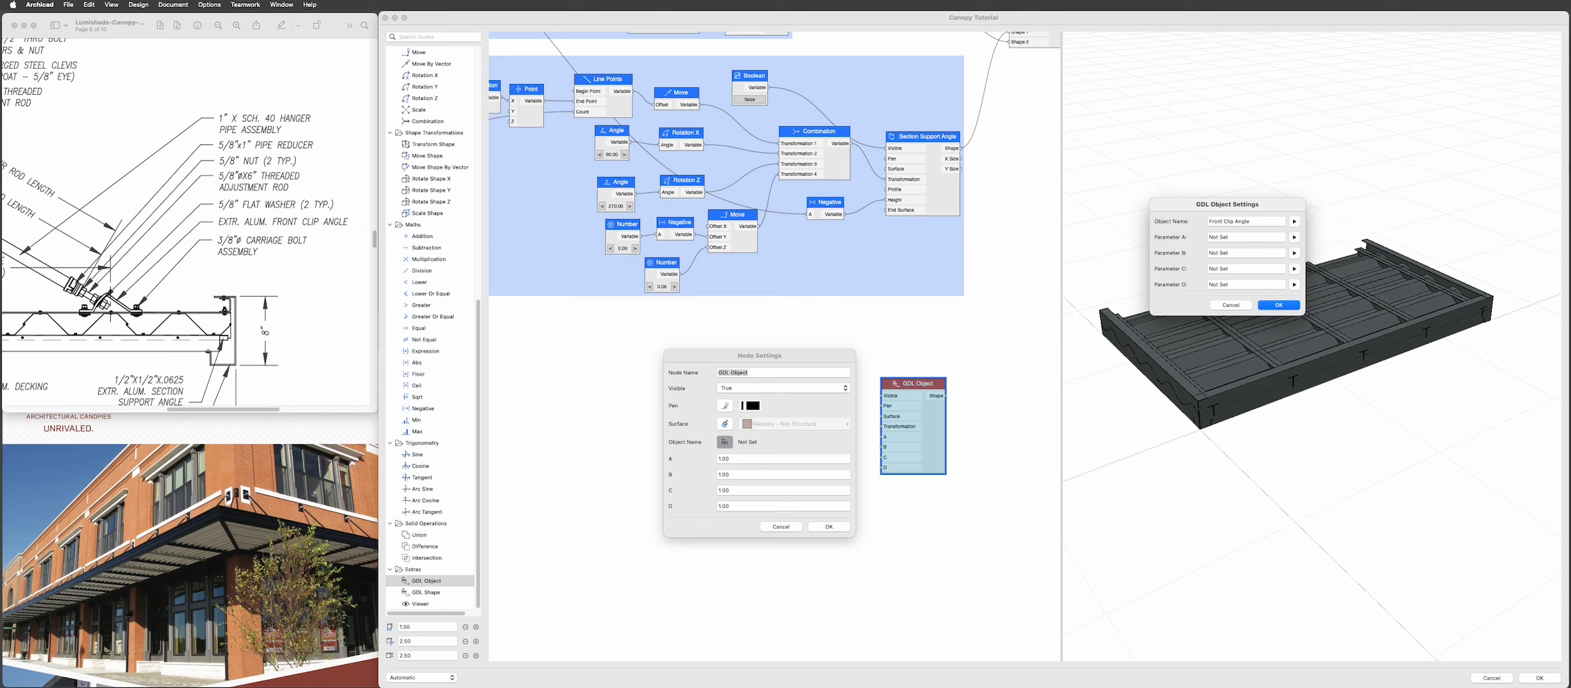
{"action": "left_click", "coordinate": [1279, 306]}
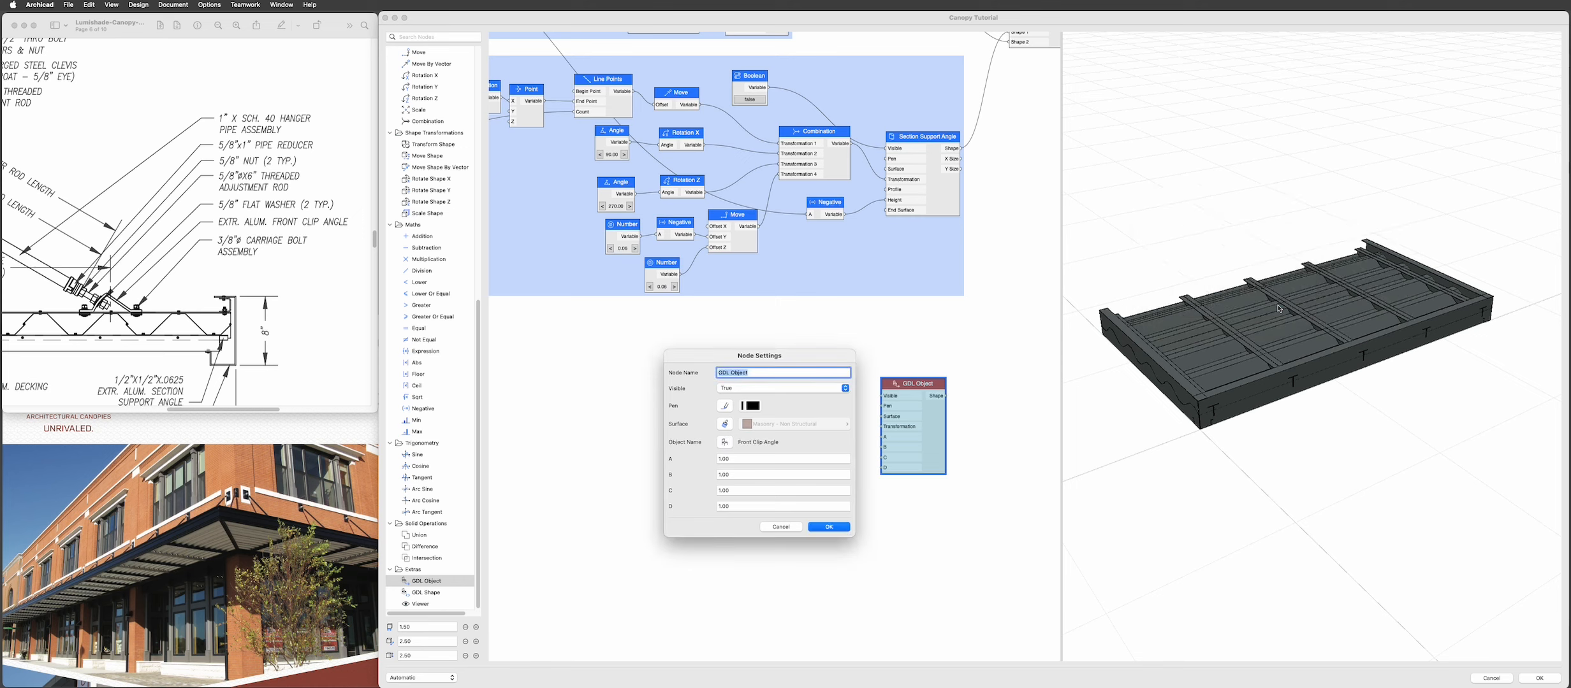
{"action": "left_click", "coordinate": [828, 527]}
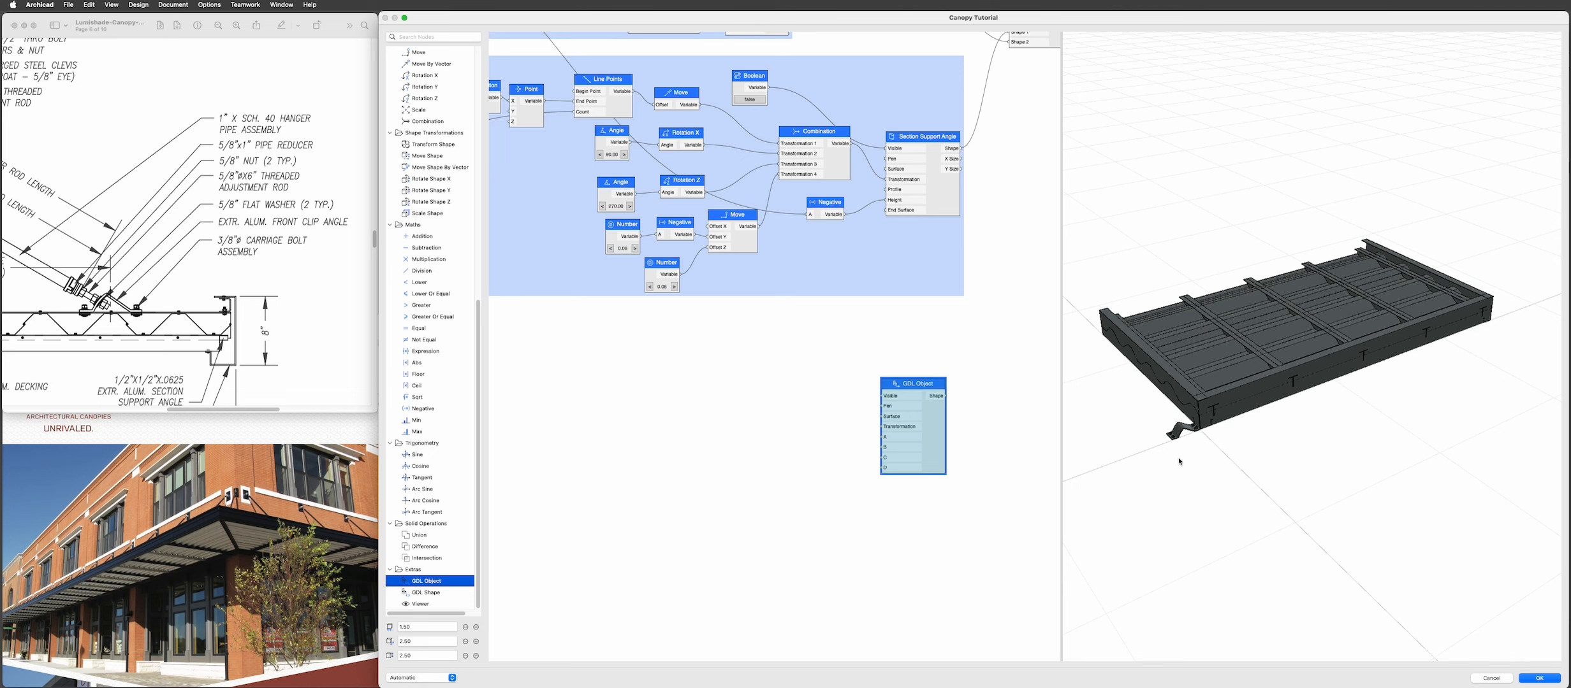
- Add a Combination node beside the GDL Object node and connect its output to the object's Transformation input
{"action": "scroll", "coordinate": [1211, 446], "scroll_direction": "up", "scroll_amount": 5}
{"action": "scroll", "coordinate": [1228, 440], "scroll_direction": "up", "scroll_amount": 5}
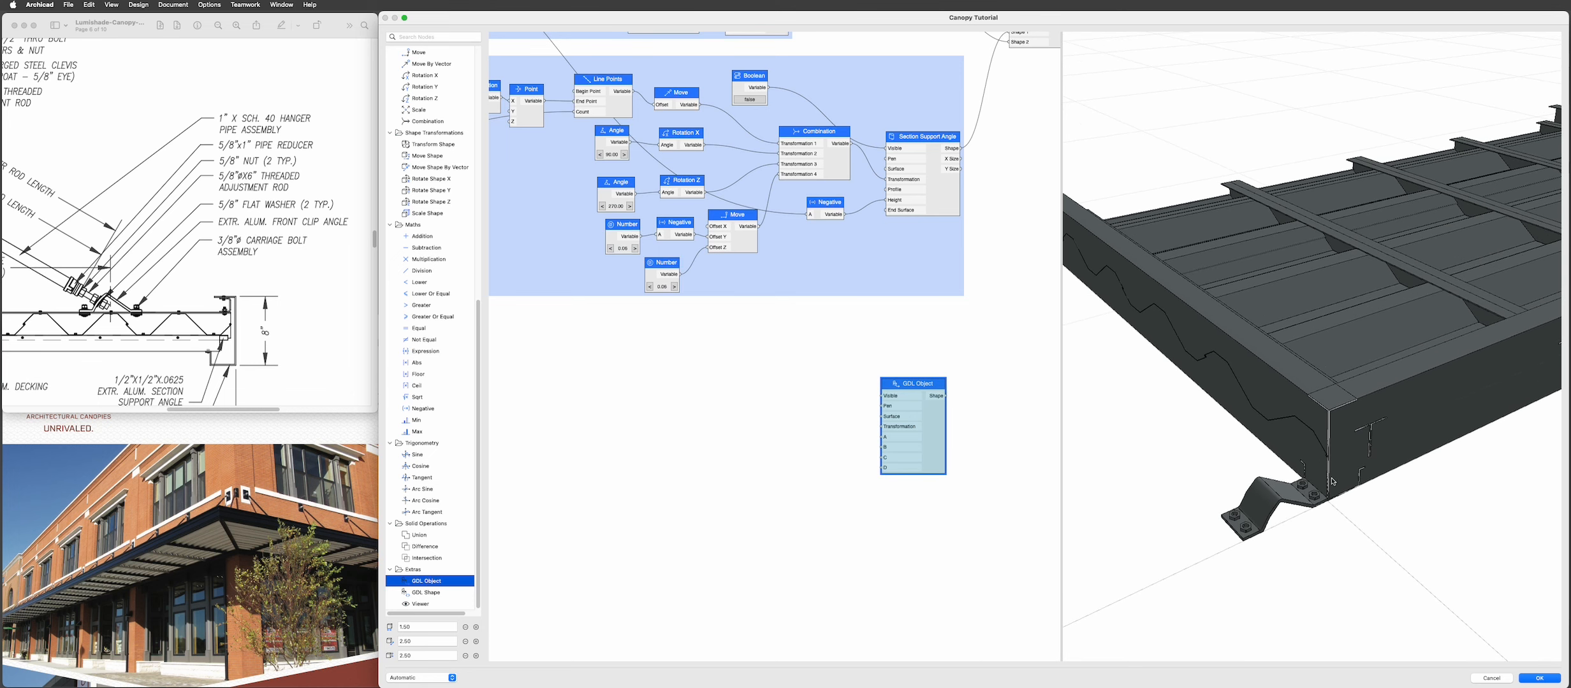
{"action": "scroll", "coordinate": [1332, 483], "scroll_direction": "down", "scroll_amount": 3}
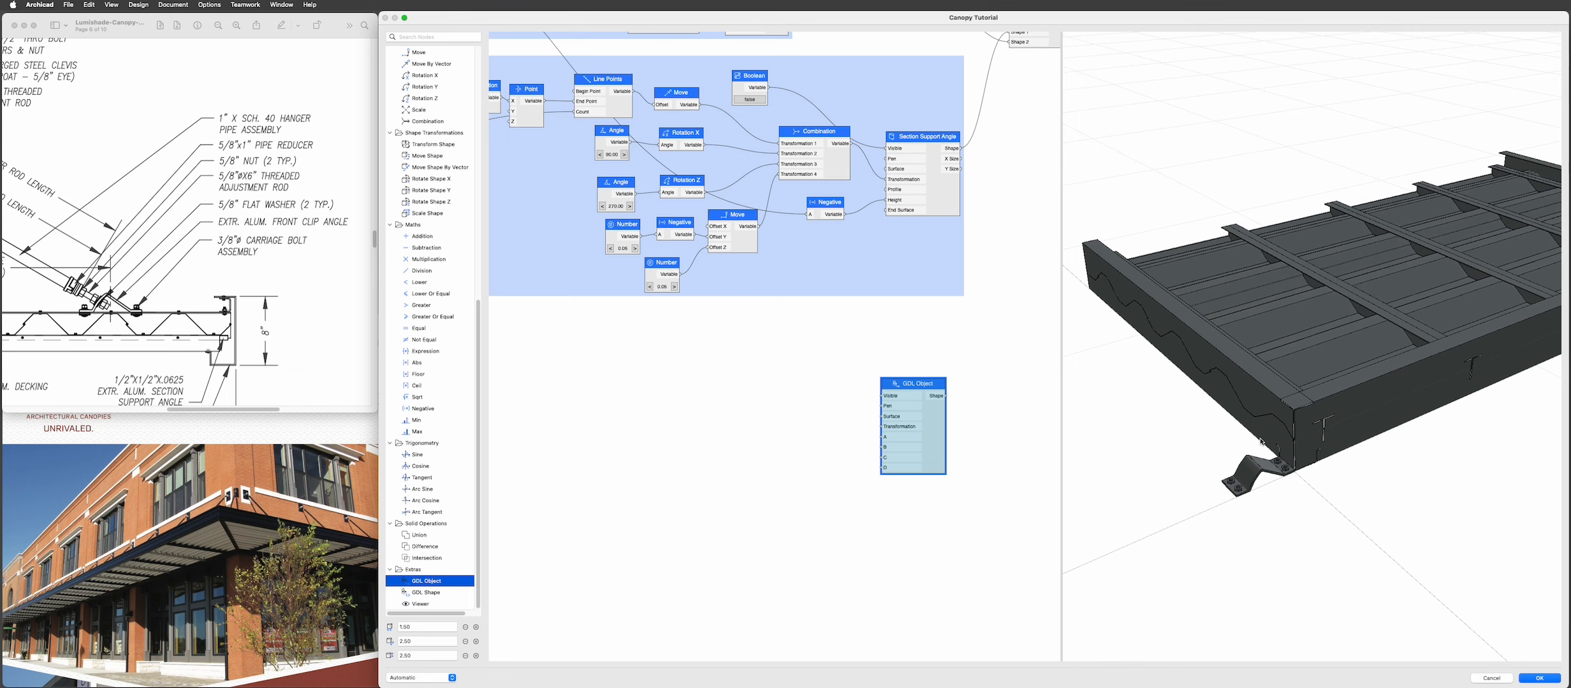
{"action": "left_click_drag", "start_coordinate": [1289, 422], "coordinate": [1013, 401]}
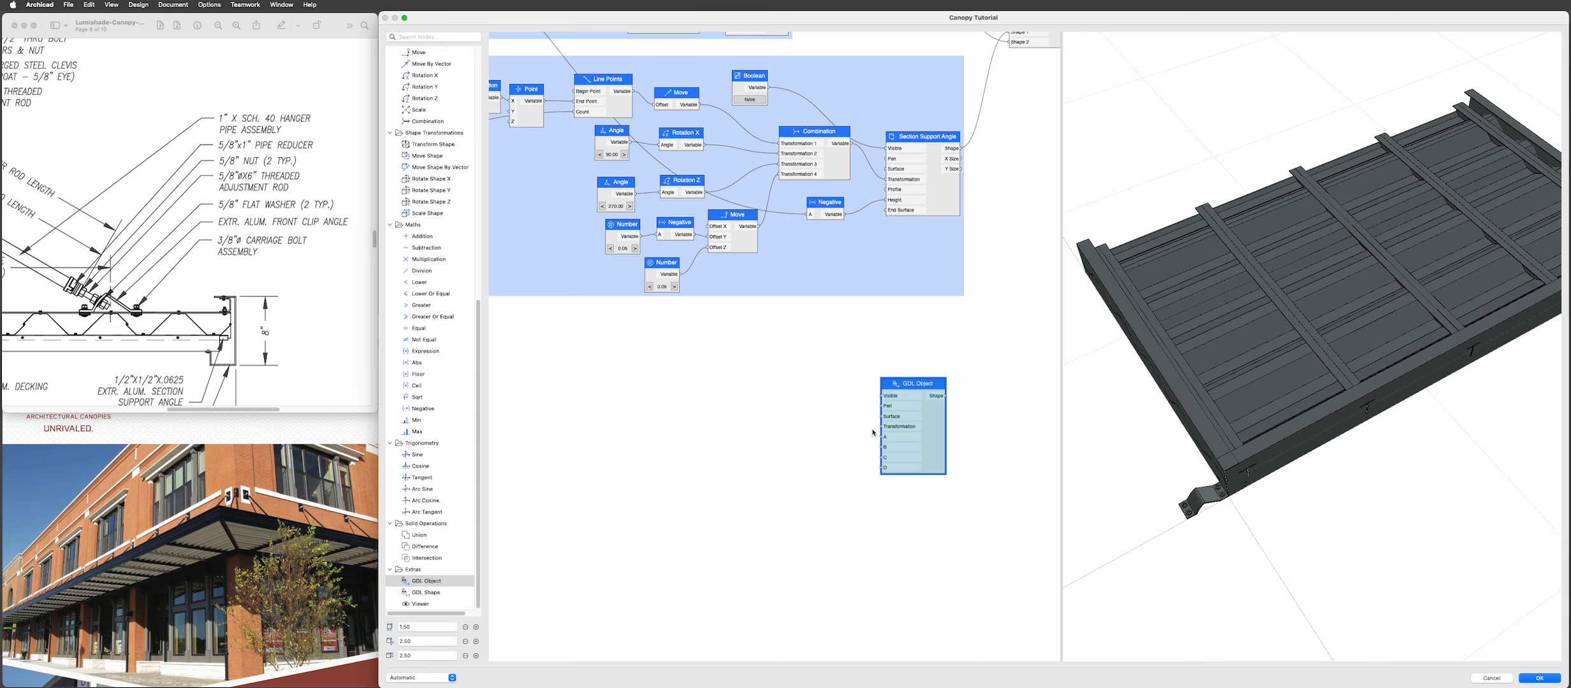
{"action": "double_click", "coordinate": [784, 433]}
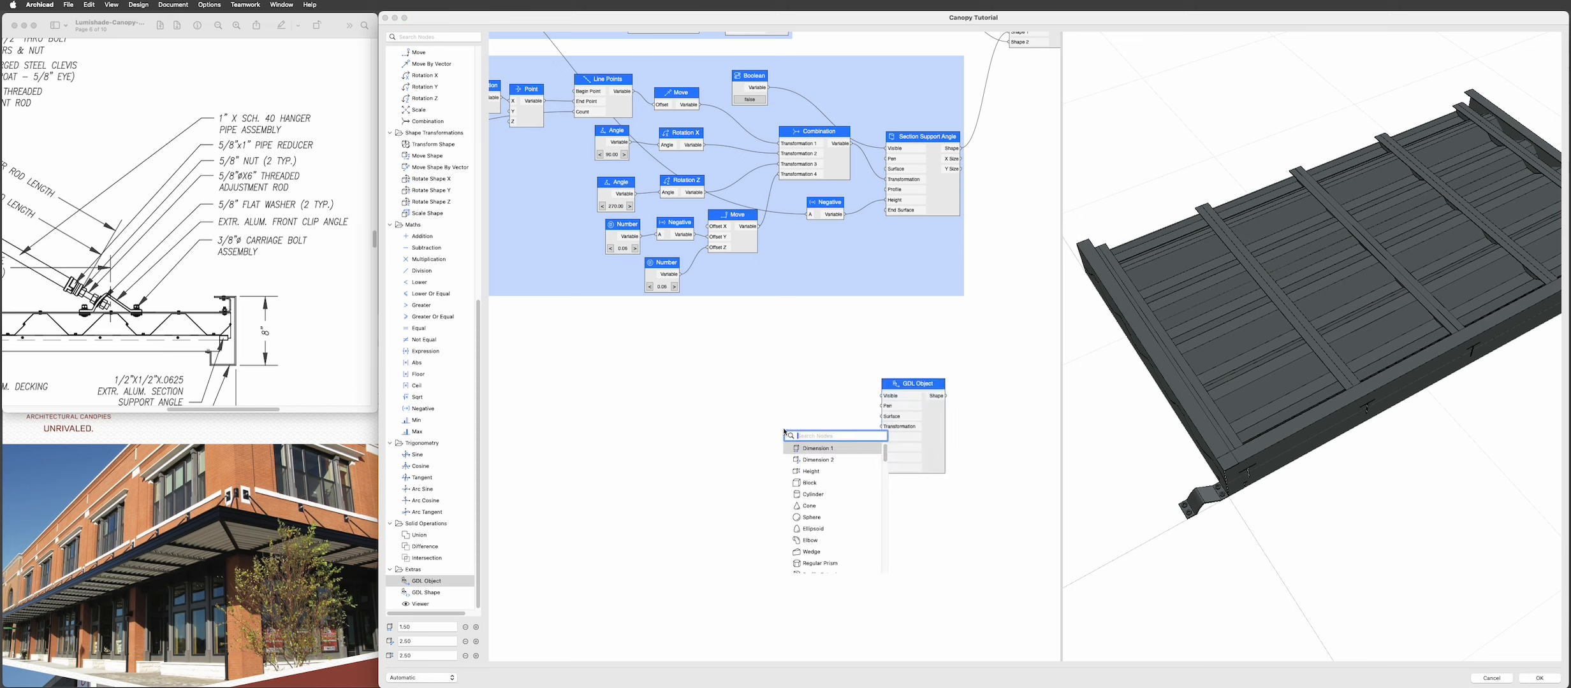
{"action": "type", "text": "comb"}
{"action": "key", "text": "Return"}
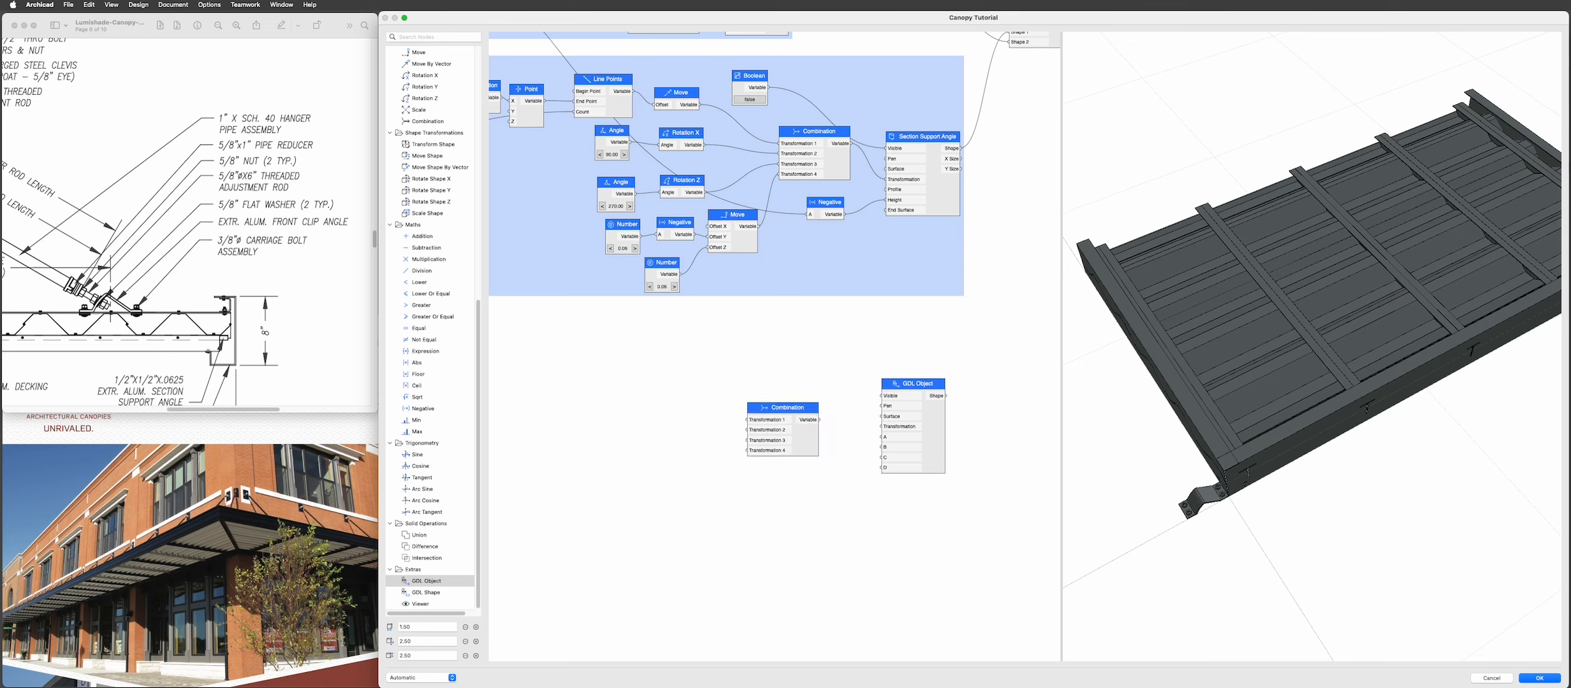
{"action": "left_click_drag", "start_coordinate": [819, 421], "coordinate": [888, 429]}
{"action": "left_click_drag", "start_coordinate": [787, 412], "coordinate": [808, 413]}
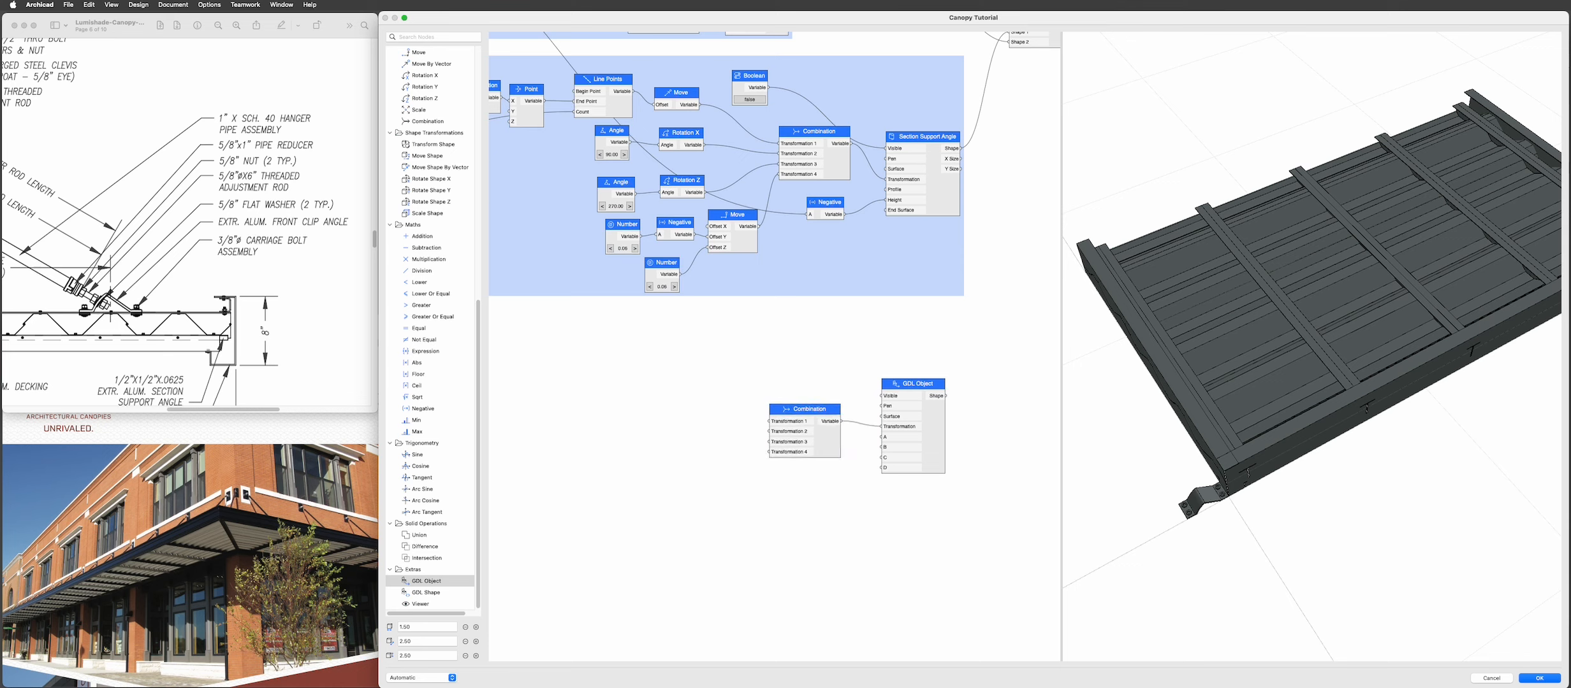
- Add a Rotation Z node ahead of the new Combination node
{"action": "key", "text": "space"}
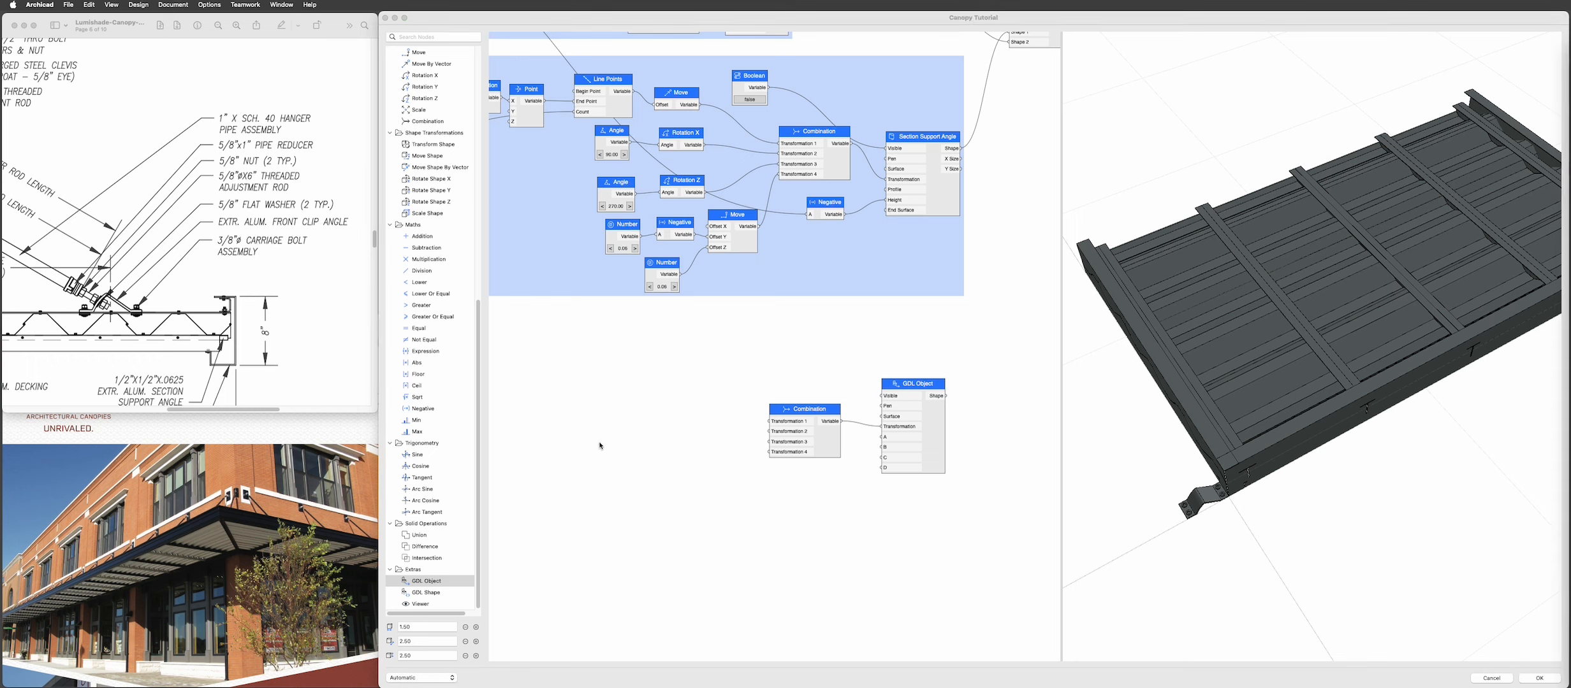
{"action": "double_click", "coordinate": [673, 410]}
{"action": "type", "text": "rota"}
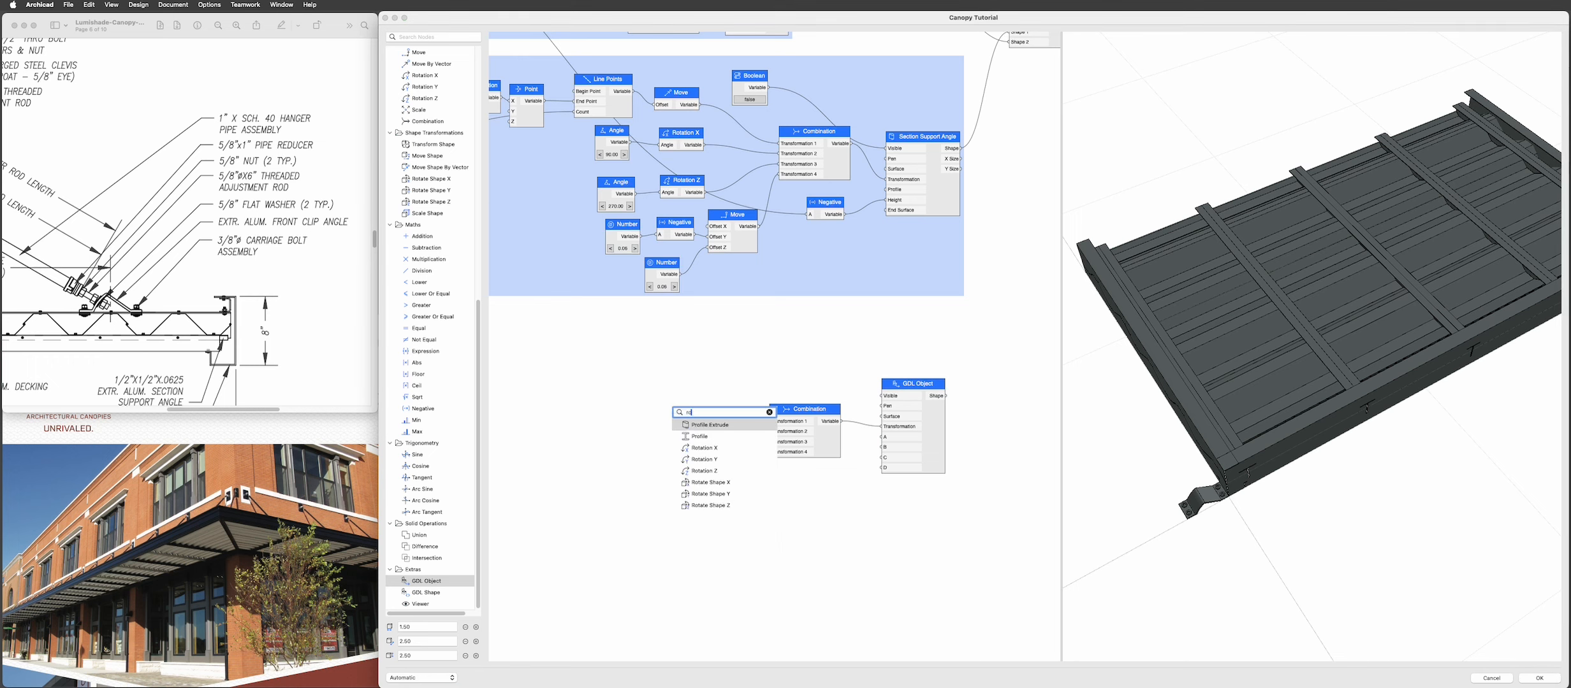
{"action": "key", "text": "Down"}
{"action": "key", "text": "Down"}
{"action": "key", "text": "Return"}
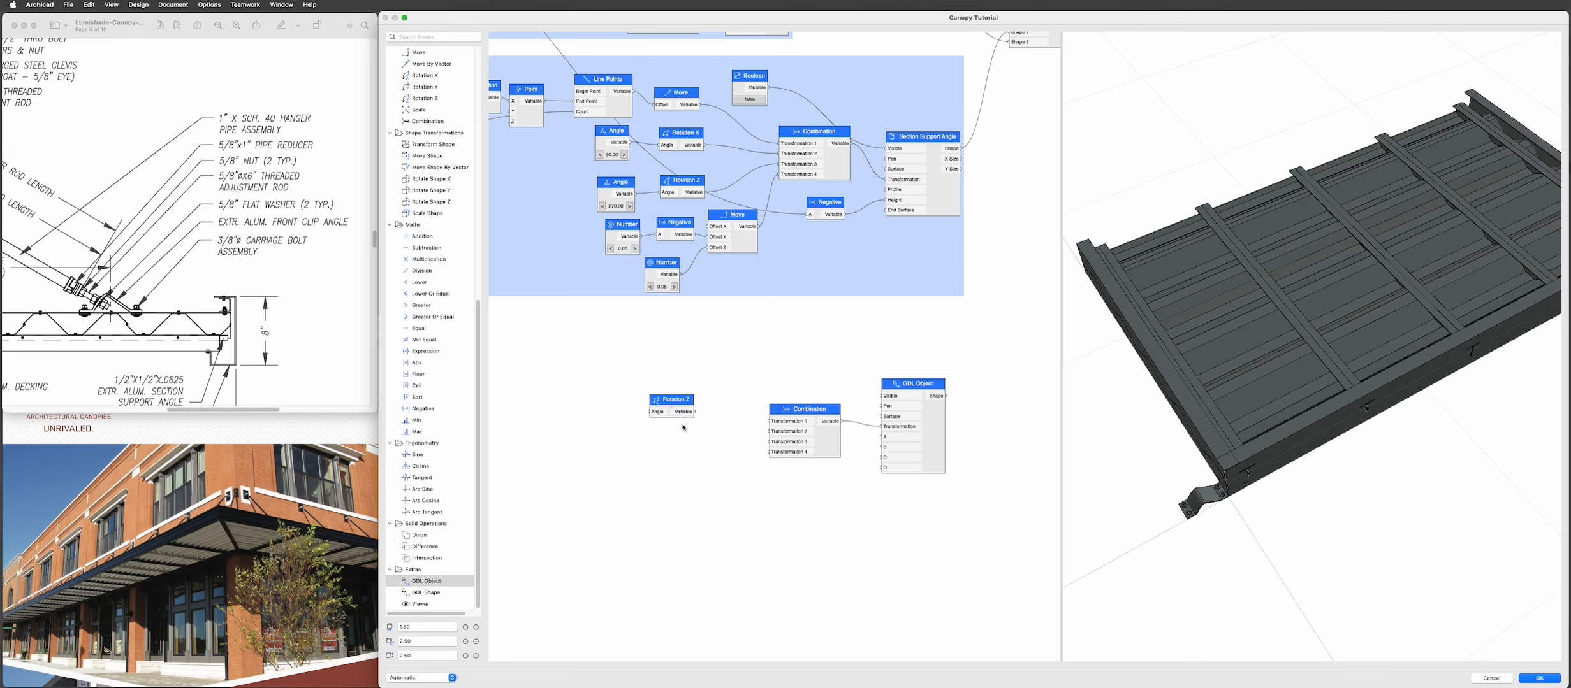
- Add an Angle node feeding Rotation Z, and connect Rotation Z to Transformation 1 of the new Combination node
{"action": "double_click", "coordinate": [568, 409]}
{"action": "type", "text": "ang"}
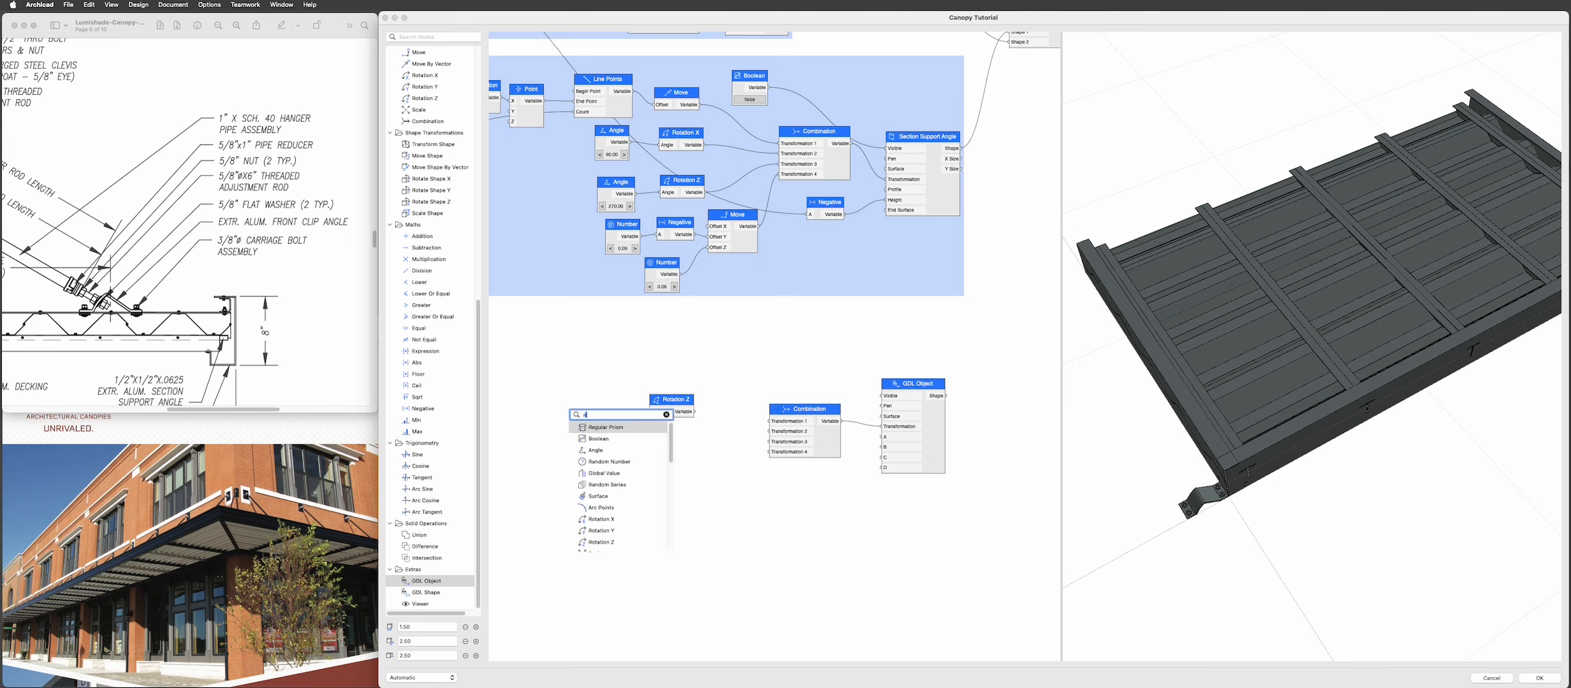
{"action": "key", "text": "Return"}
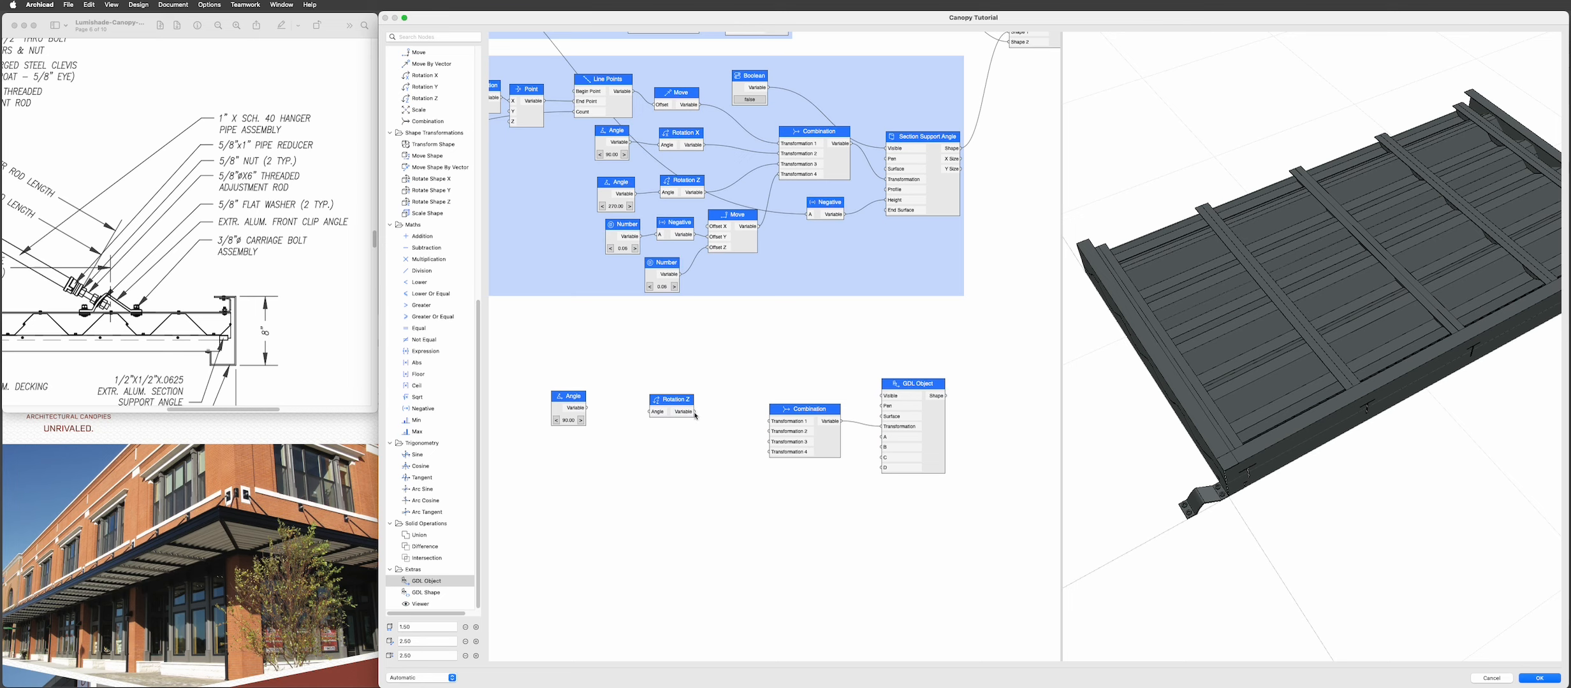
{"action": "left_click_drag", "start_coordinate": [695, 414], "coordinate": [773, 424]}
{"action": "left_click_drag", "start_coordinate": [585, 408], "coordinate": [617, 400]}
- Set the Angle node feeding the front clip angle's Rotation Z node to 270 degrees
{"action": "middle_click_drag", "start_coordinate": [1384, 541], "coordinate": [1369, 537], "text": "shift"}
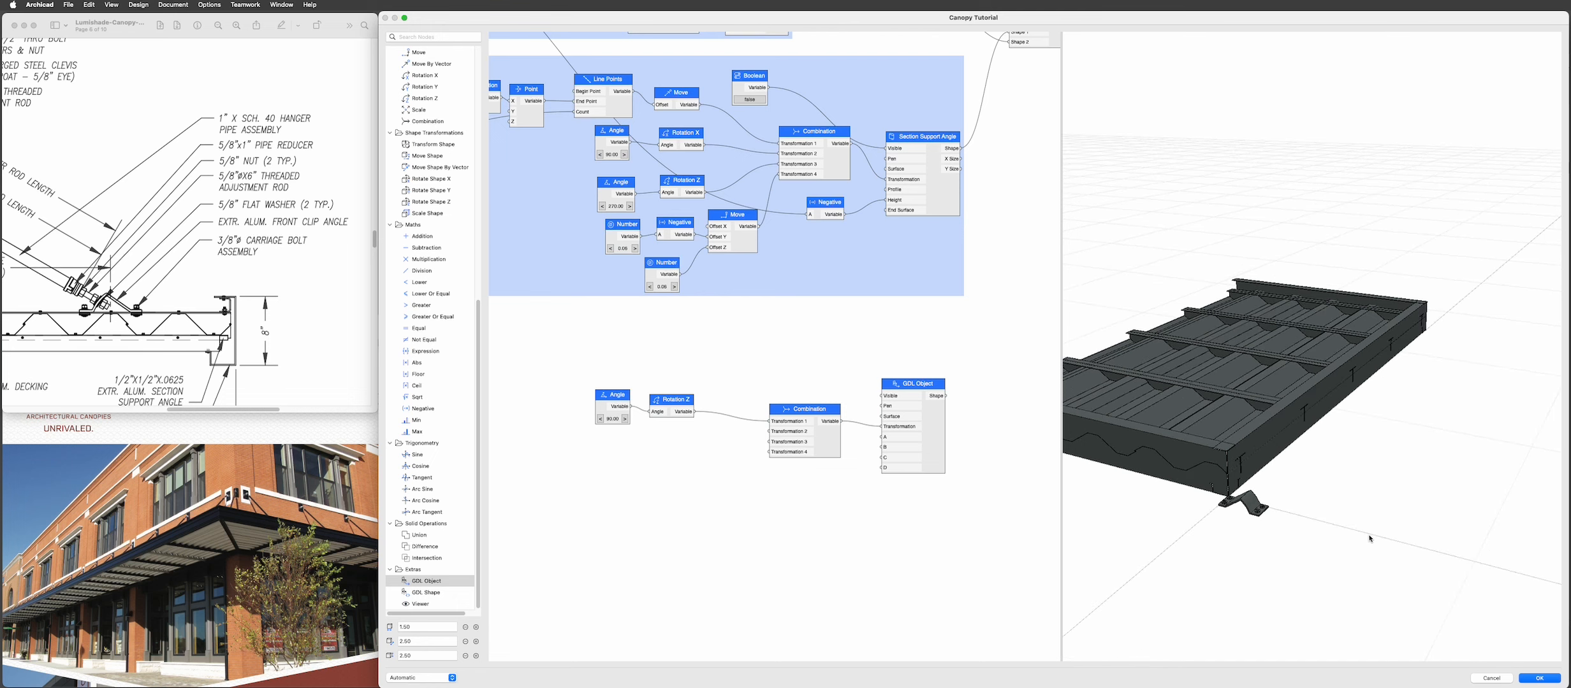
{"action": "scroll", "coordinate": [1369, 537], "scroll_direction": "up", "scroll_amount": 4}
{"action": "middle_click_drag", "start_coordinate": [1192, 618], "coordinate": [1383, 392]}
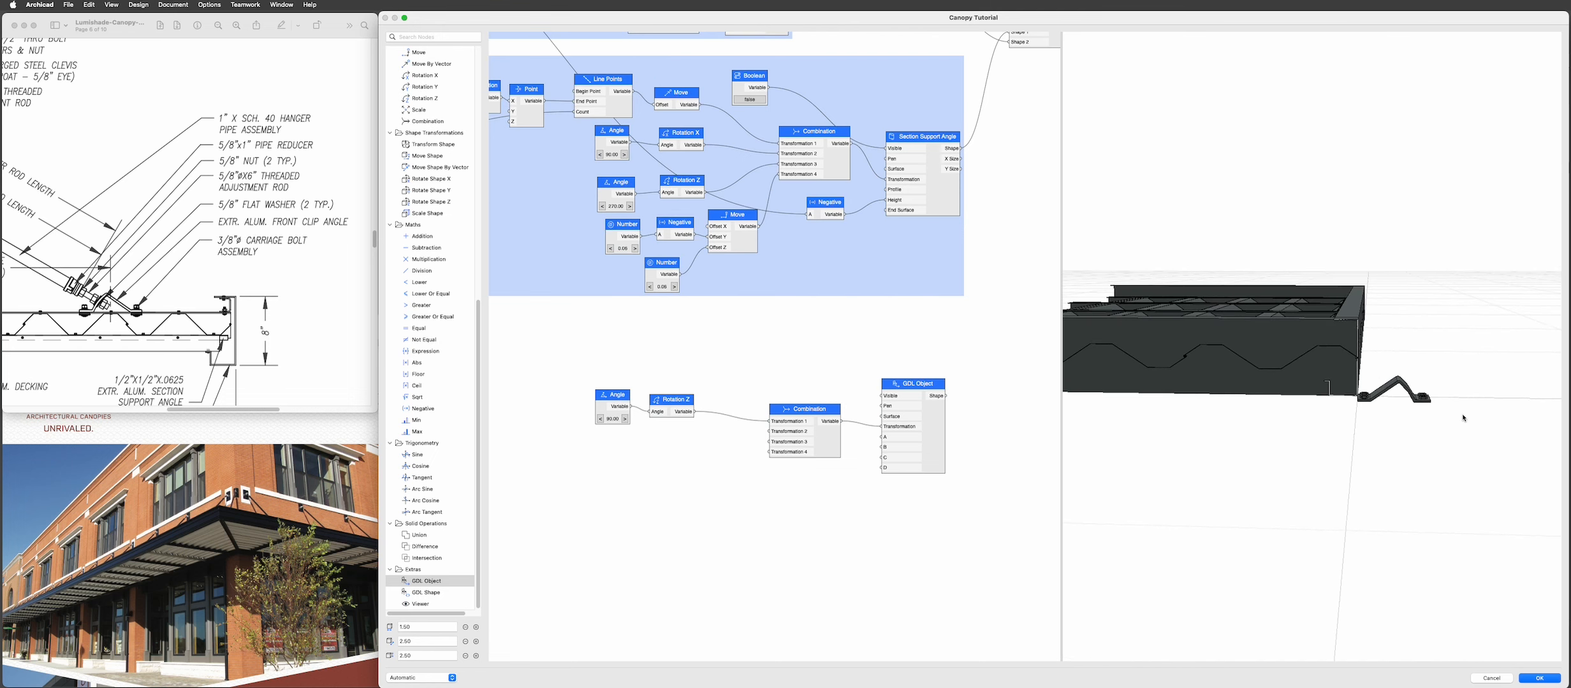
{"action": "double_click", "coordinate": [621, 420]}
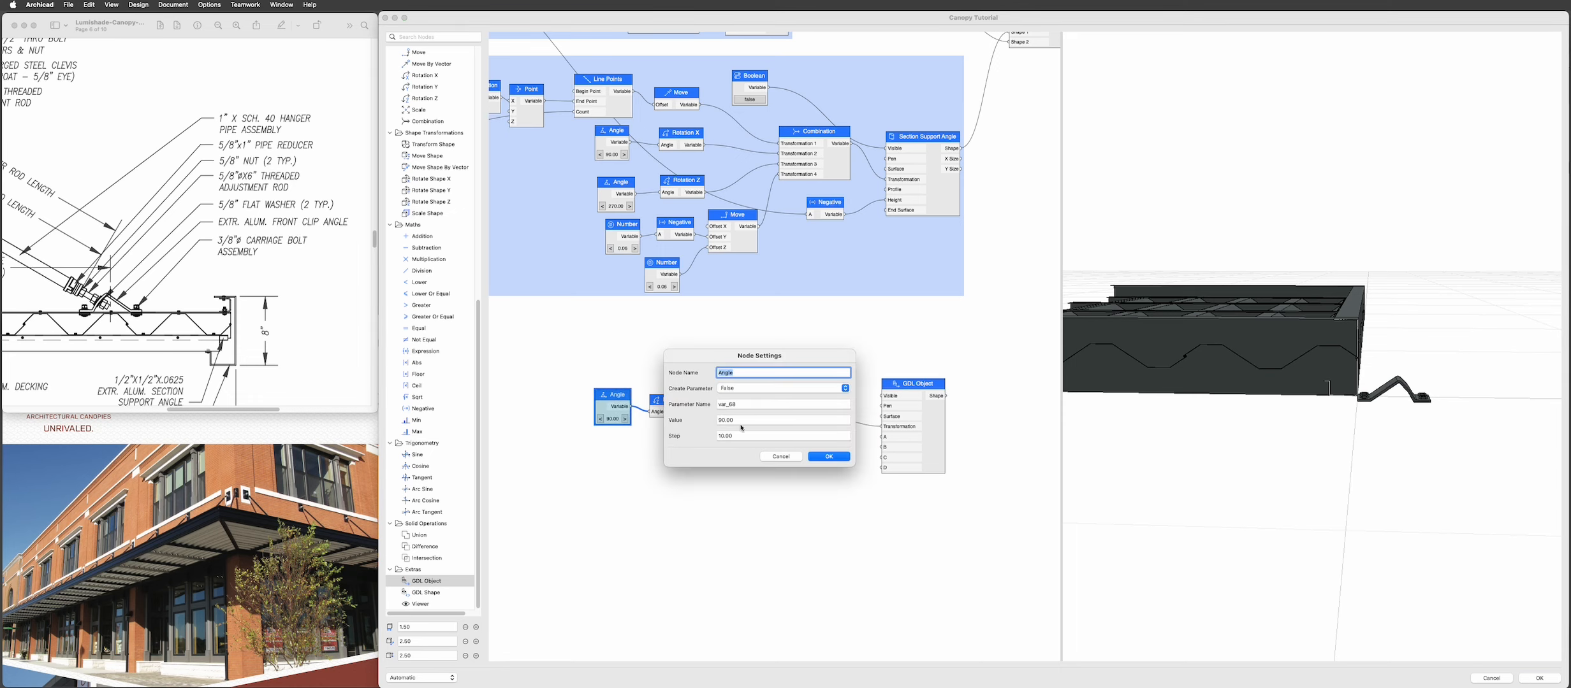
{"action": "left_click_drag", "start_coordinate": [740, 422], "coordinate": [683, 424]}
{"action": "type", "text": "270"}
{"action": "key", "text": "Return"}
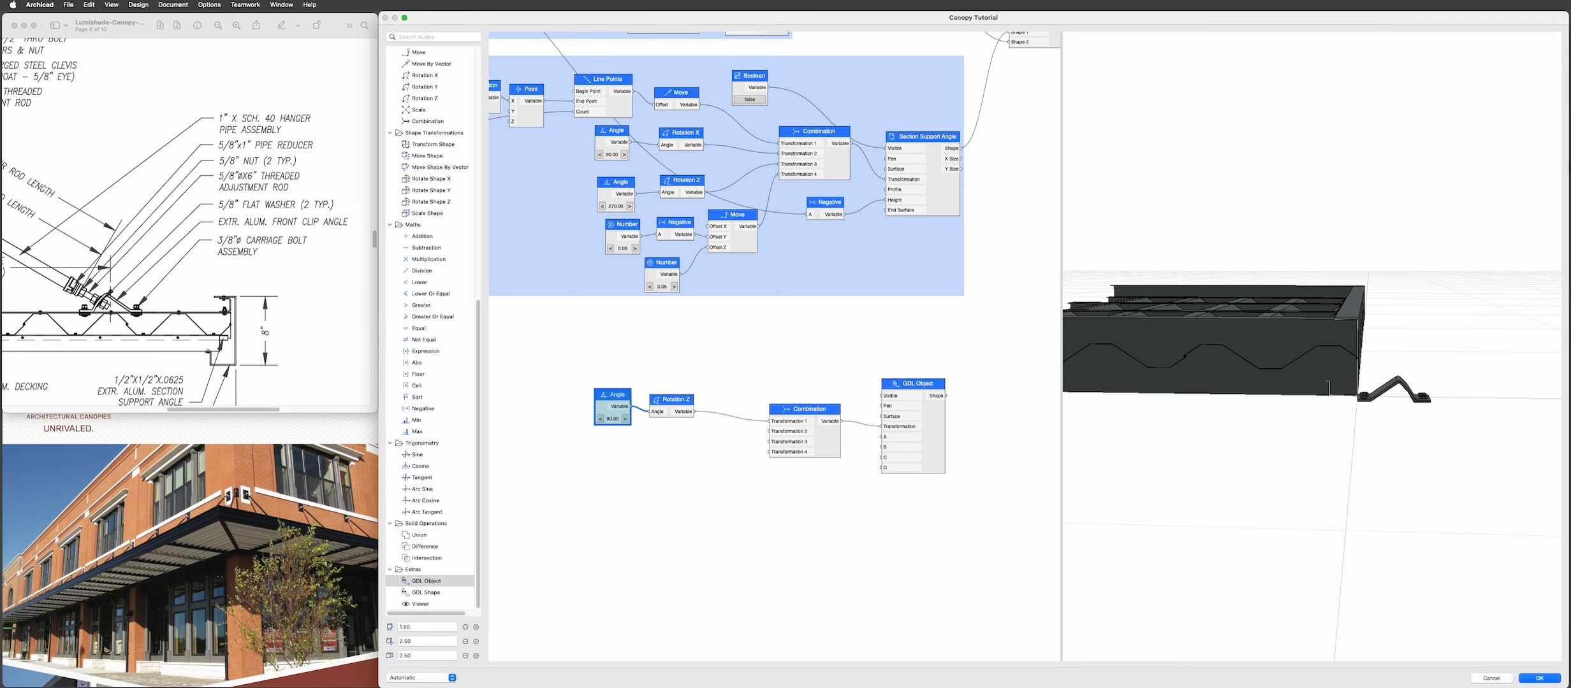
{"action": "left_click_drag", "start_coordinate": [1230, 499], "coordinate": [1358, 398]}
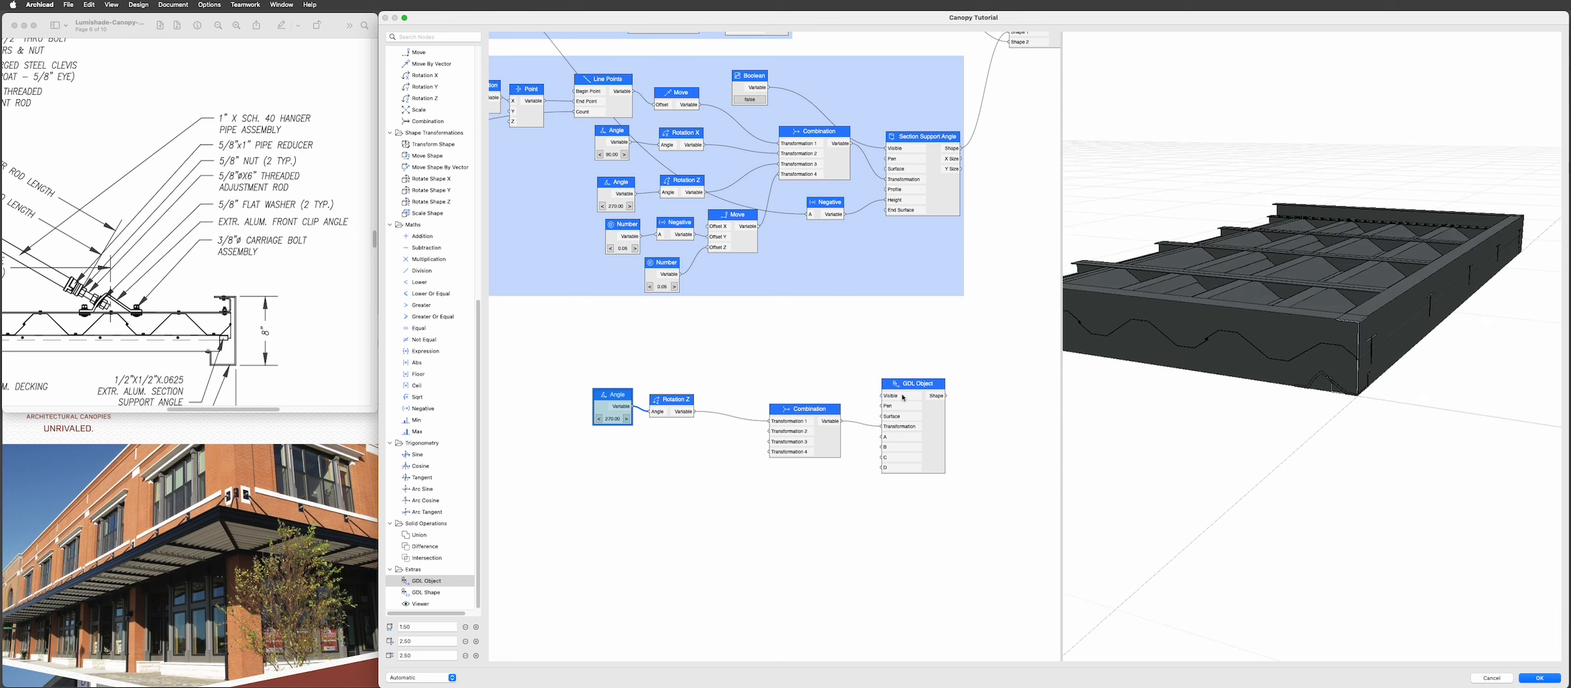
- Move Rotation Z closer to the Combination node and add a Line Points node below the clip angle's Angle node
{"action": "left_click_drag", "start_coordinate": [675, 402], "coordinate": [699, 405]}
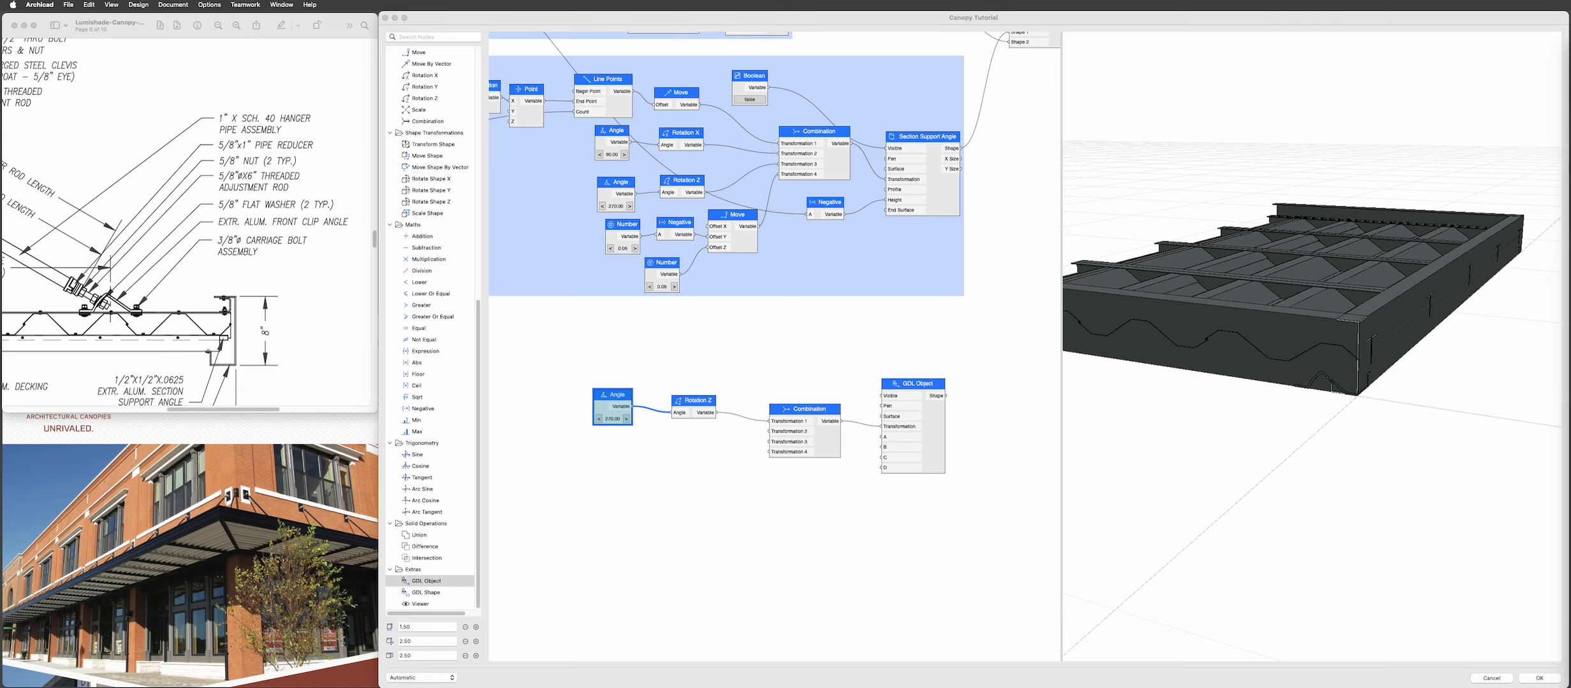
{"action": "left_click_drag", "start_coordinate": [1304, 390], "coordinate": [1324, 399]}
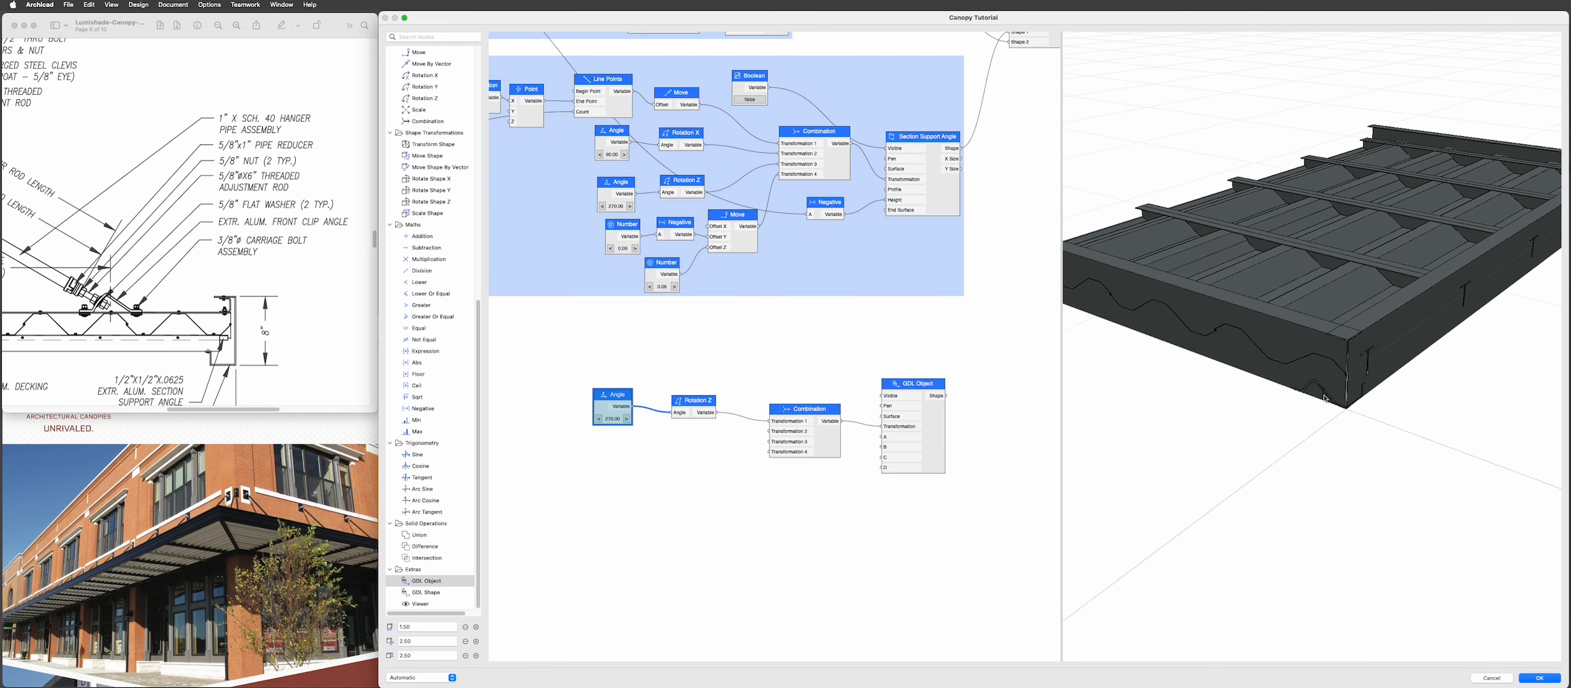
{"action": "left_click_drag", "start_coordinate": [1056, 449], "coordinate": [1322, 412]}
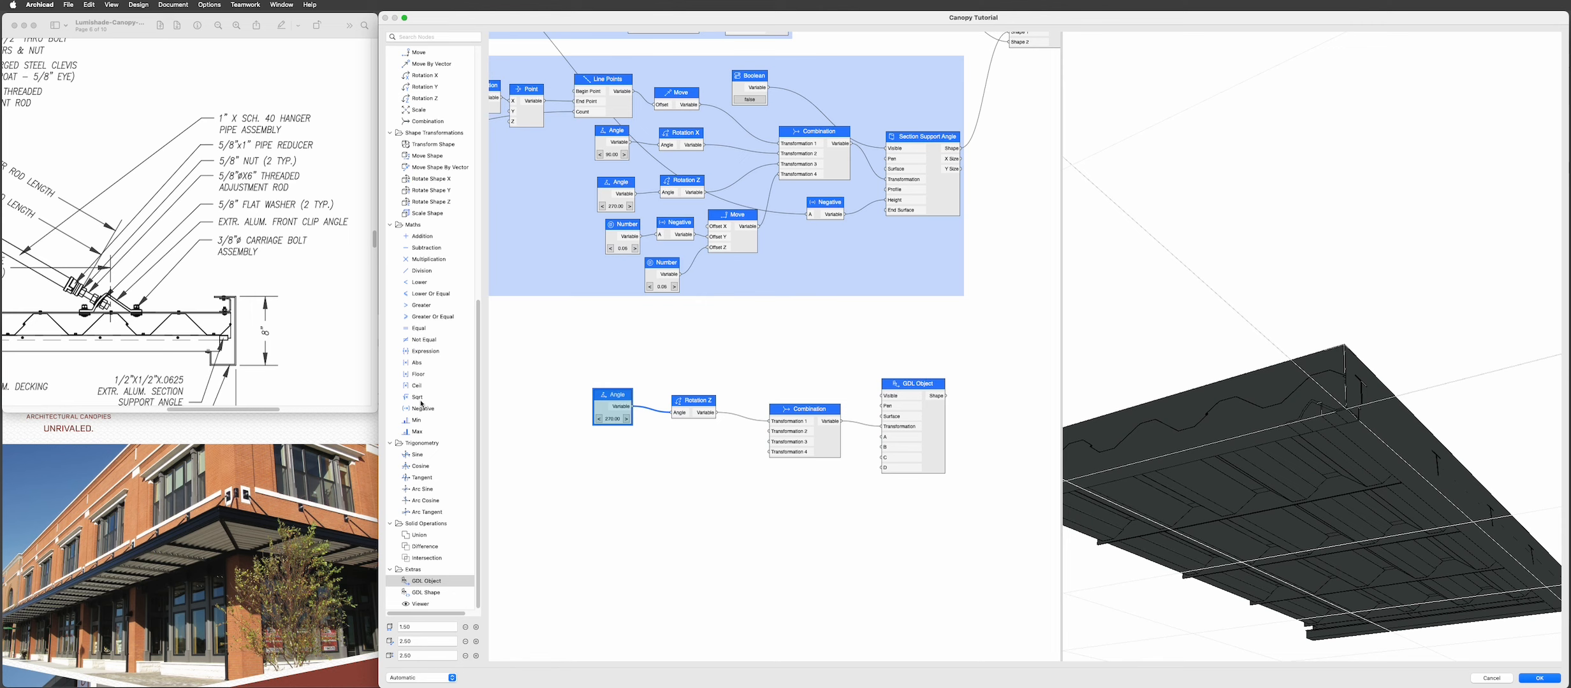
{"action": "scroll", "coordinate": [425, 454], "scroll_direction": "up", "scroll_amount": 5}
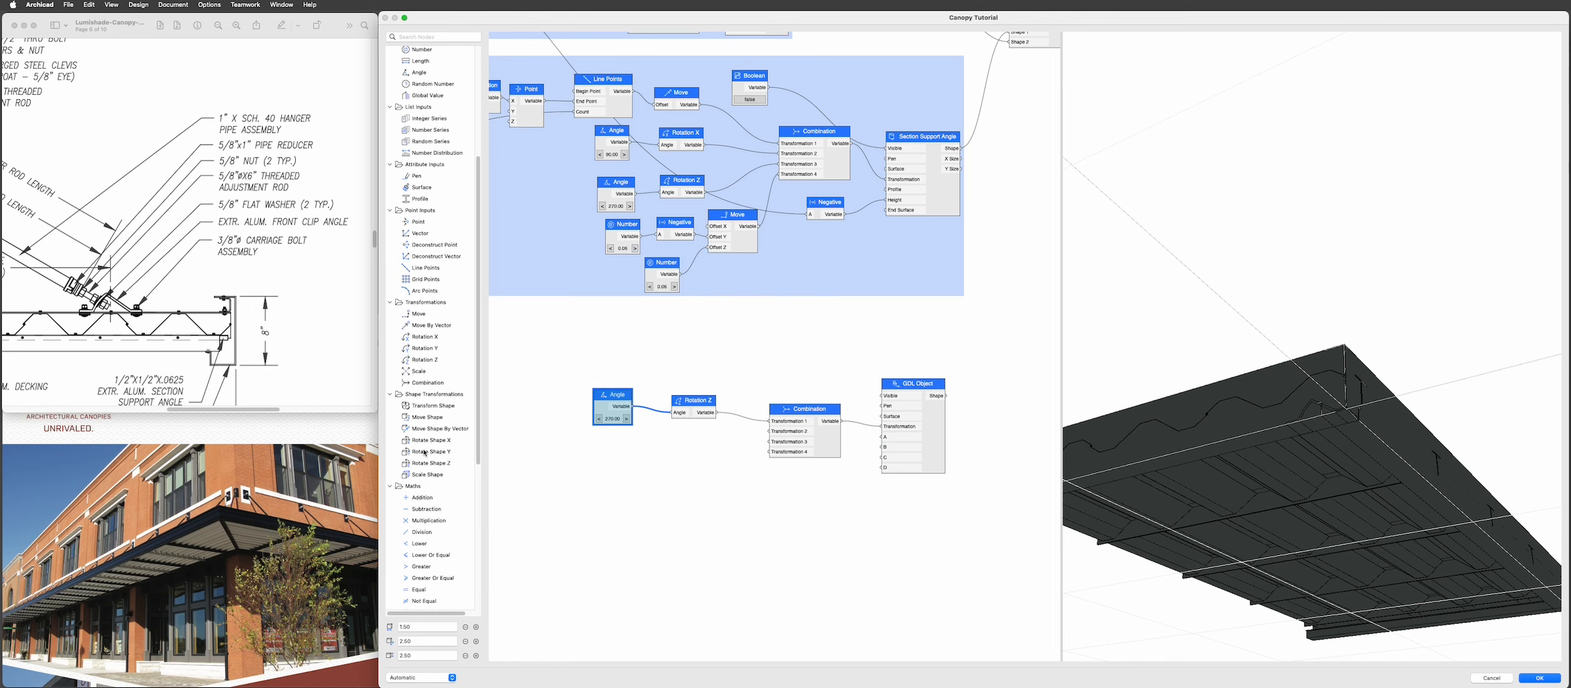
{"action": "left_click_drag", "start_coordinate": [422, 273], "coordinate": [691, 458]}
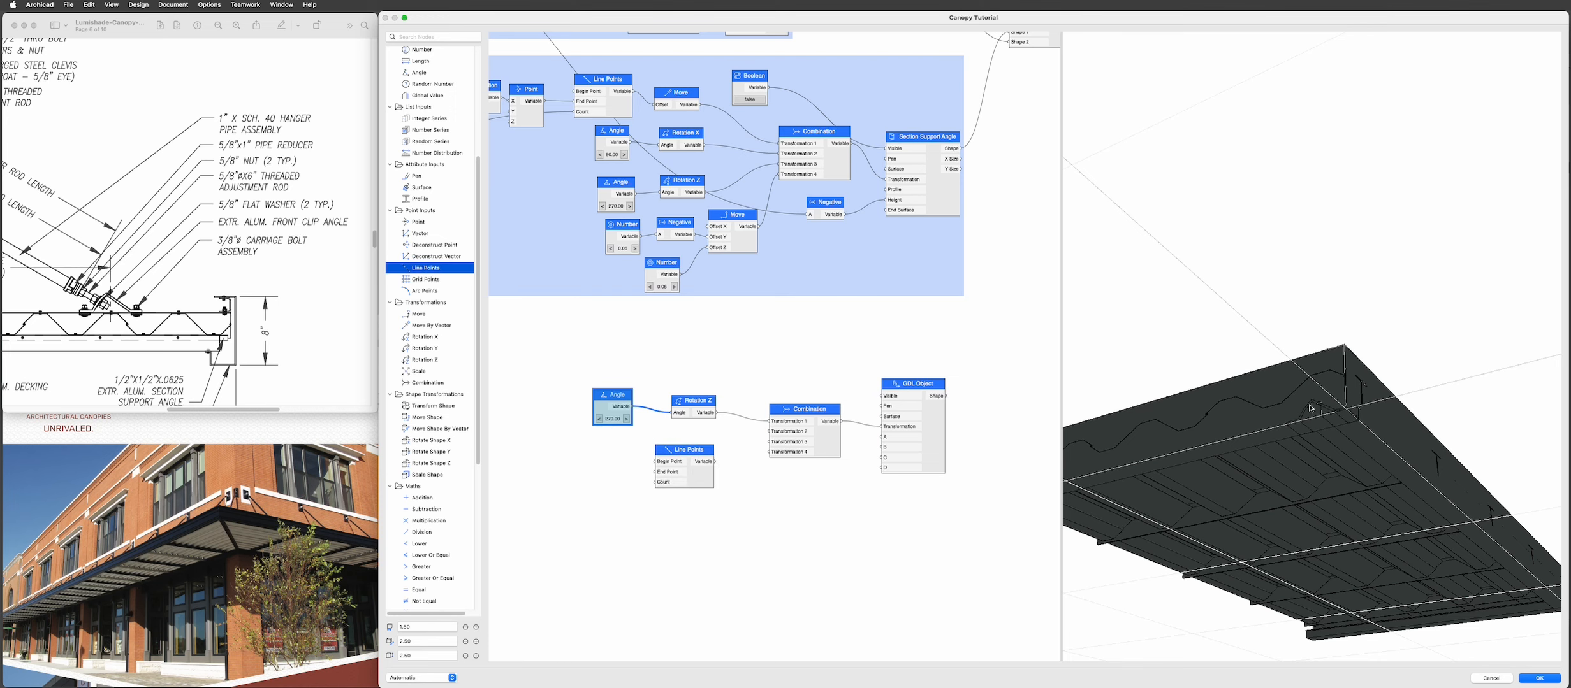
{"action": "left_click_drag", "start_coordinate": [1301, 416], "coordinate": [1296, 434]}
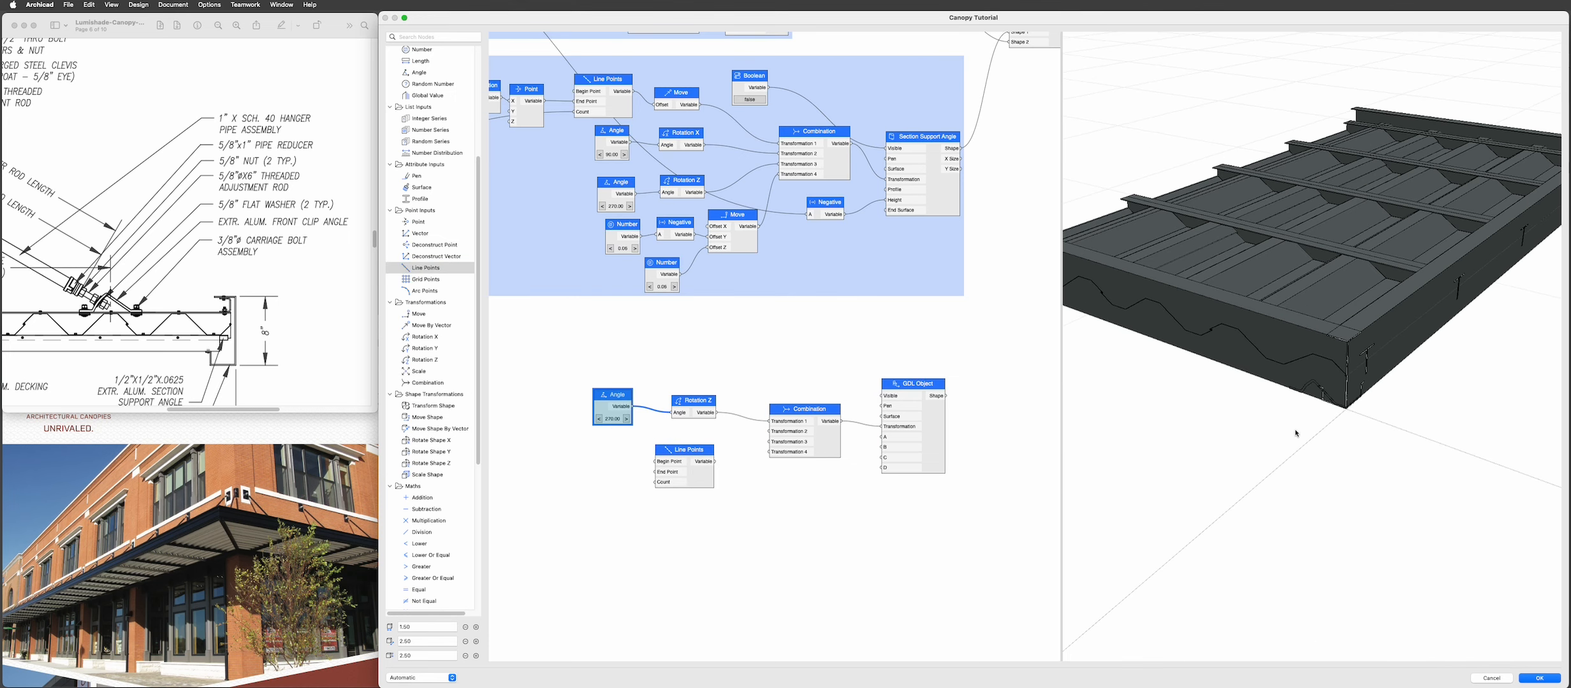
{"action": "left_click_drag", "start_coordinate": [1553, 190], "coordinate": [1248, 428]}
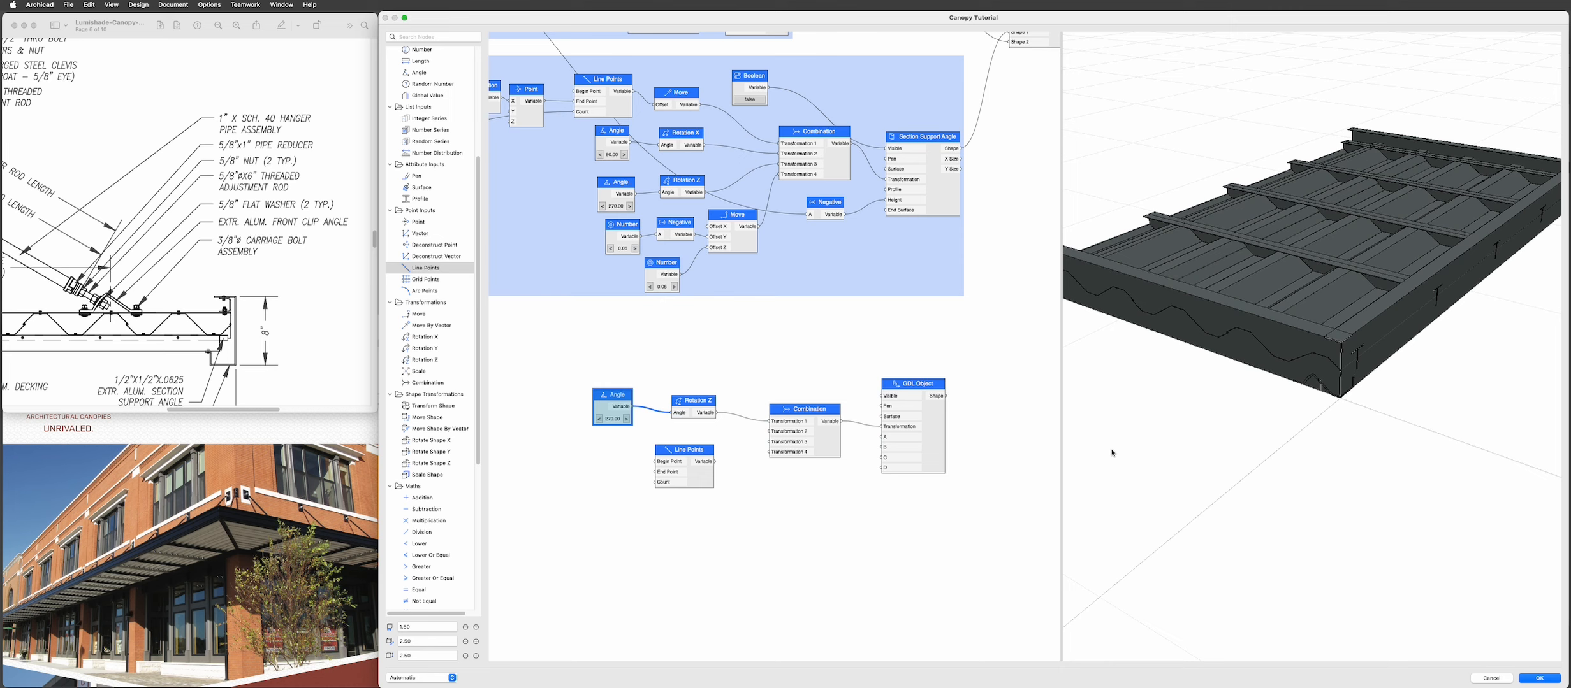
{"action": "left_click_drag", "start_coordinate": [688, 452], "coordinate": [637, 458]}
- Add a Move node, feed its Offset from Line Points, and connect its output to Transformation 2 of the Combination node
{"action": "double_click", "coordinate": [709, 463]}
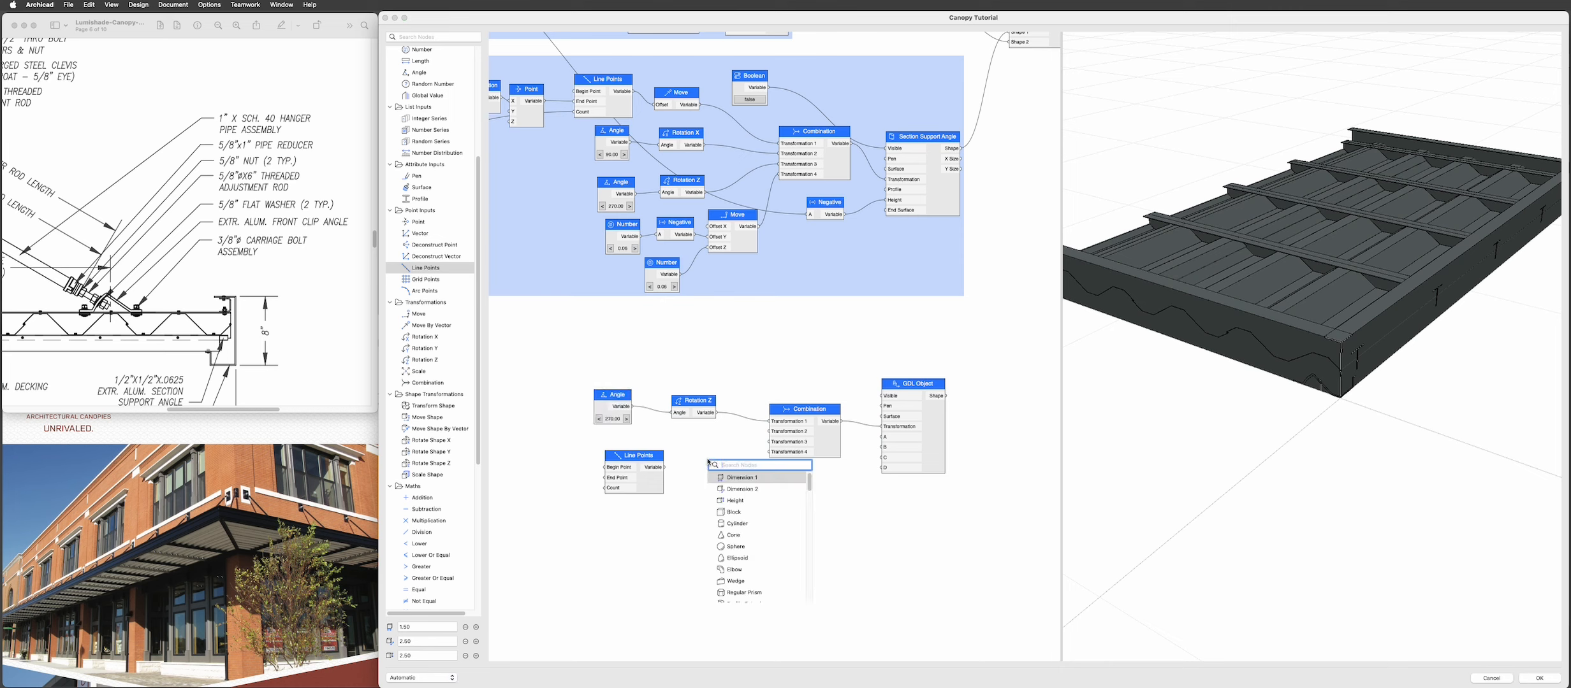
{"action": "type", "text": "move"}
{"action": "key", "text": "Return"}
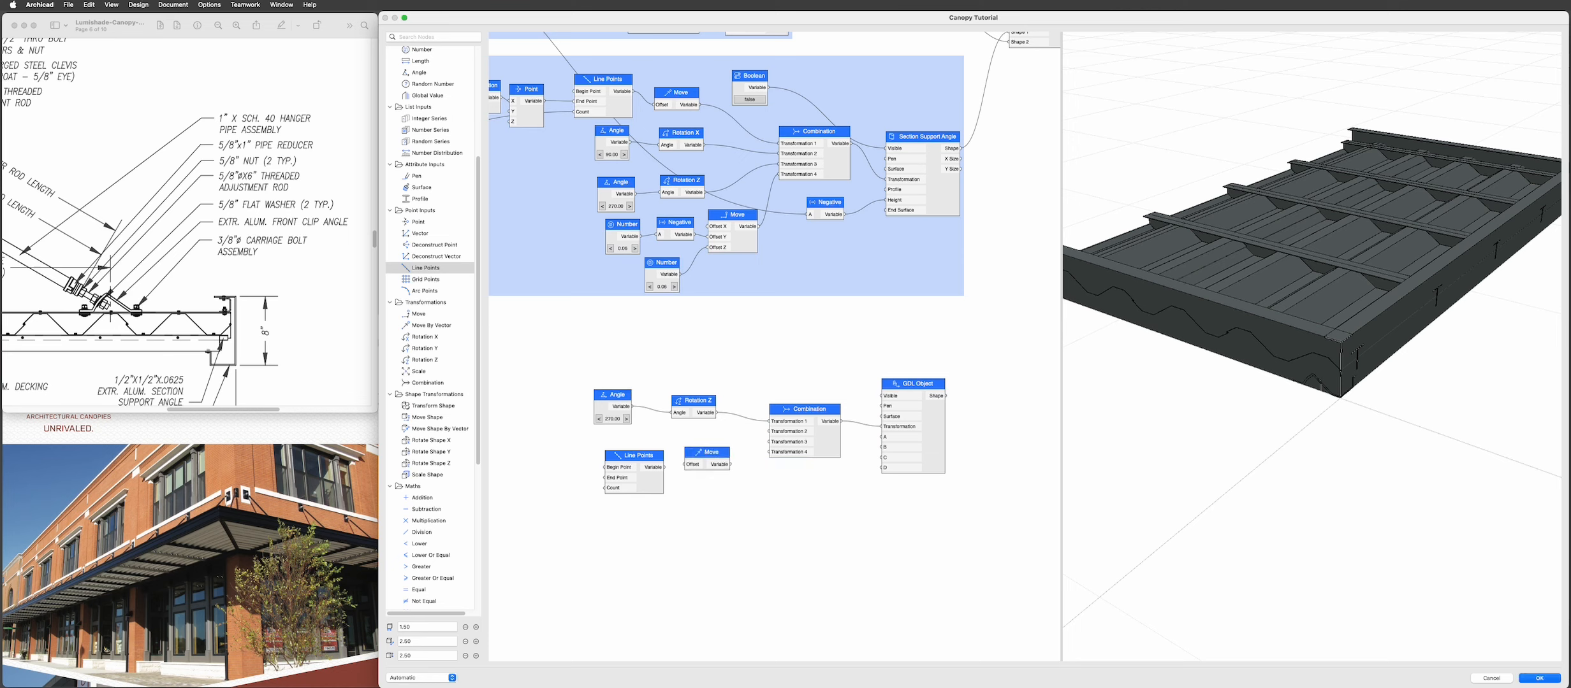
{"action": "left_click_drag", "start_coordinate": [665, 468], "coordinate": [768, 434]}
{"action": "left_click_drag", "start_coordinate": [642, 459], "coordinate": [633, 455]}
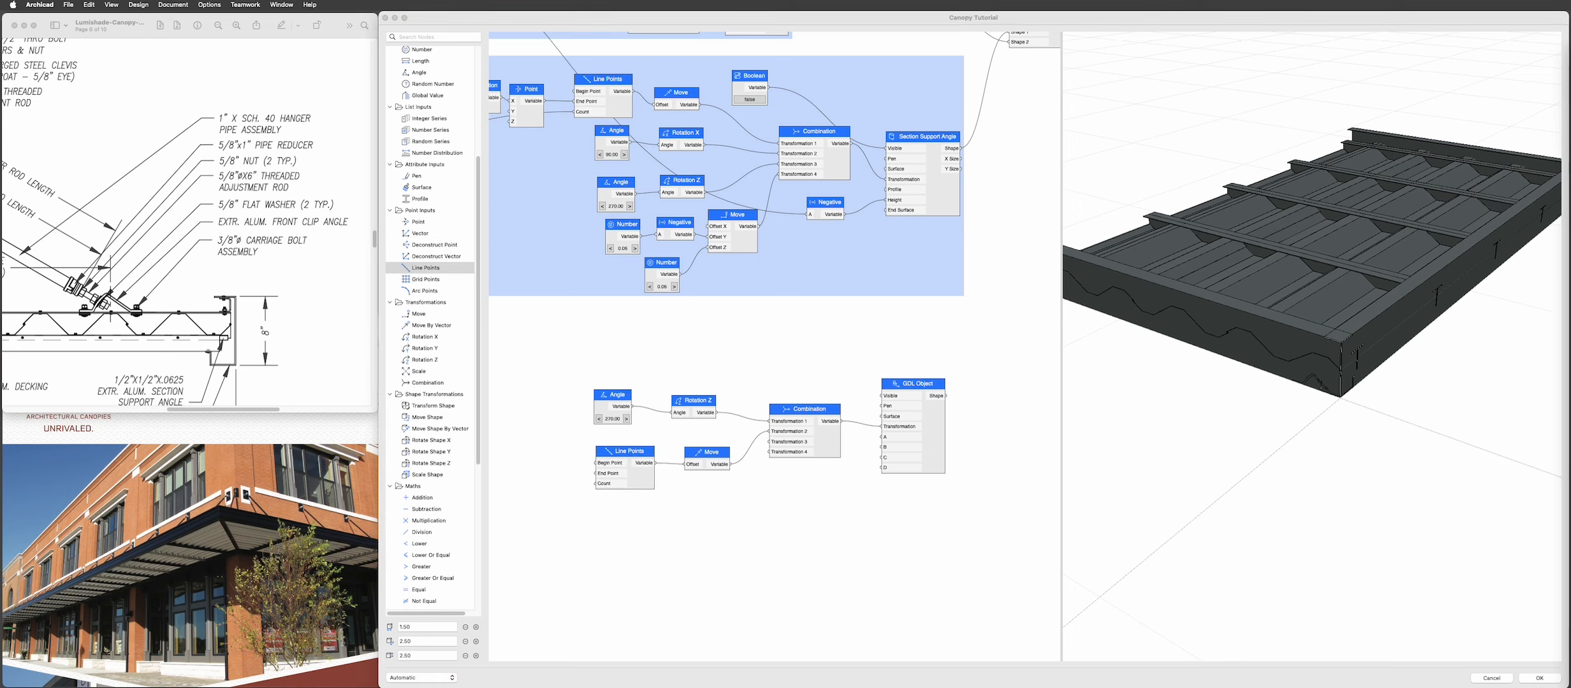
- Add a Point node beside the new Line Points node and connect its output to the End Point input
{"action": "double_click", "coordinate": [550, 458]}
{"action": "type", "text": "poin"}
{"action": "key", "text": "Return"}
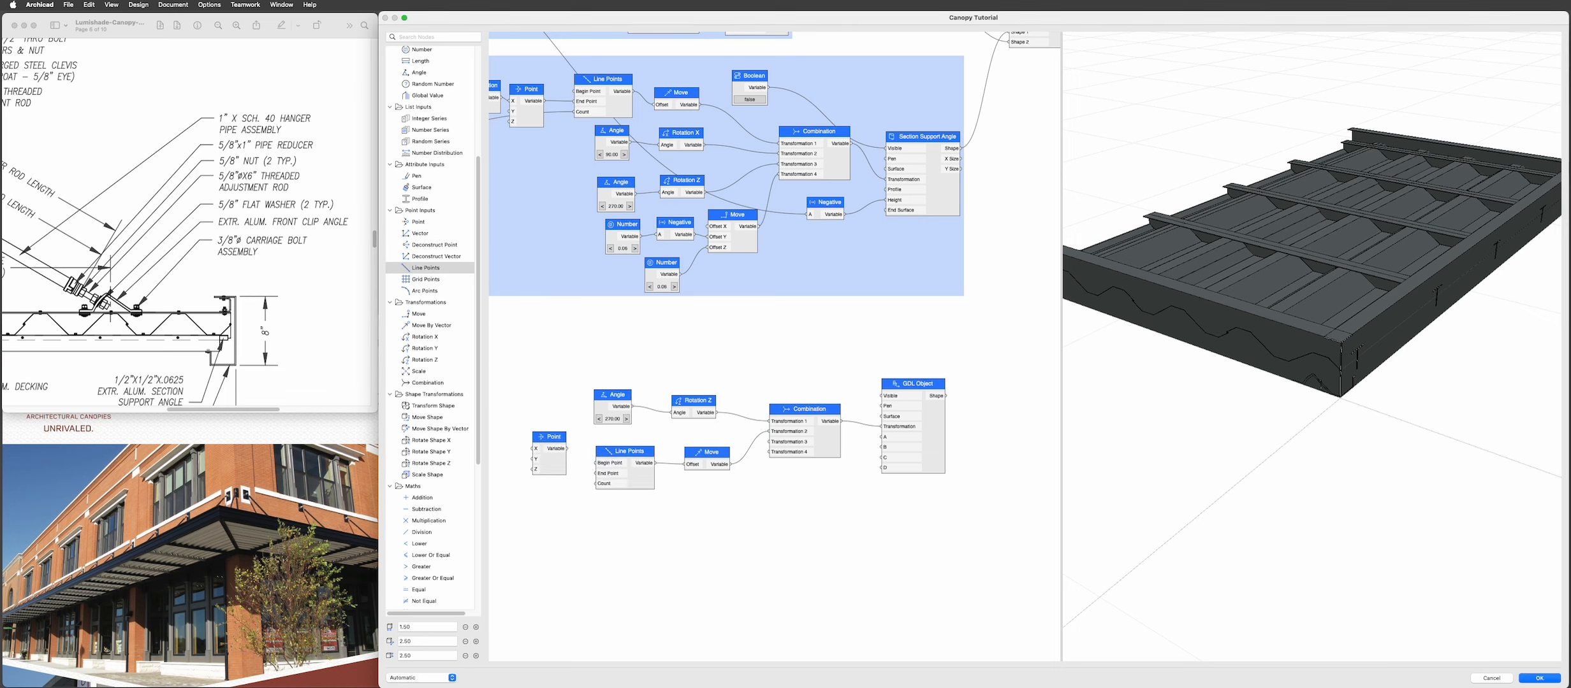
{"action": "left_click_drag", "start_coordinate": [553, 439], "coordinate": [599, 476]}
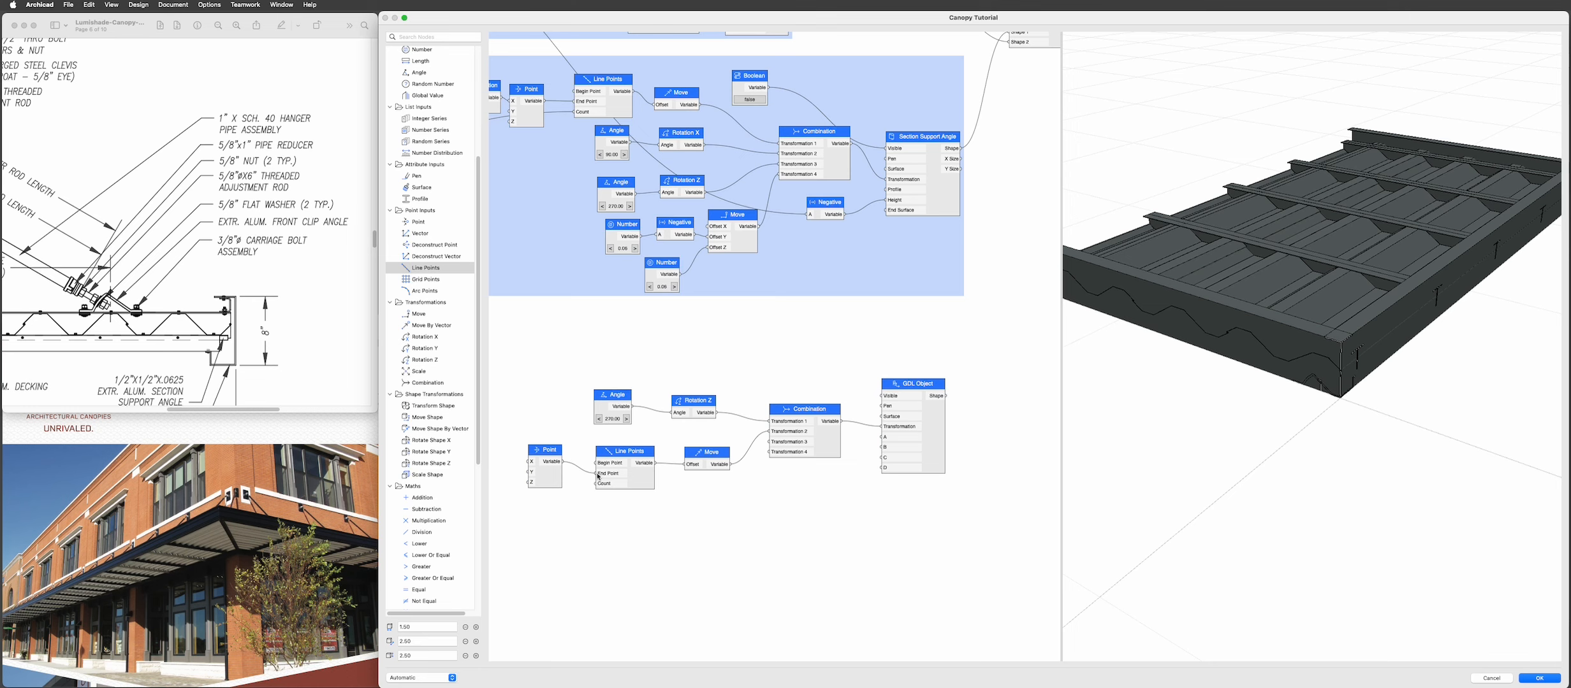
{"action": "mouse_move", "coordinate": [1405, 440]}
{"action": "left_mouse_down"}
{"action": "mouse_move", "coordinate": [1417, 401]}
{"action": "mouse_move", "coordinate": [1416, 428]}
{"action": "left_mouse_up"}
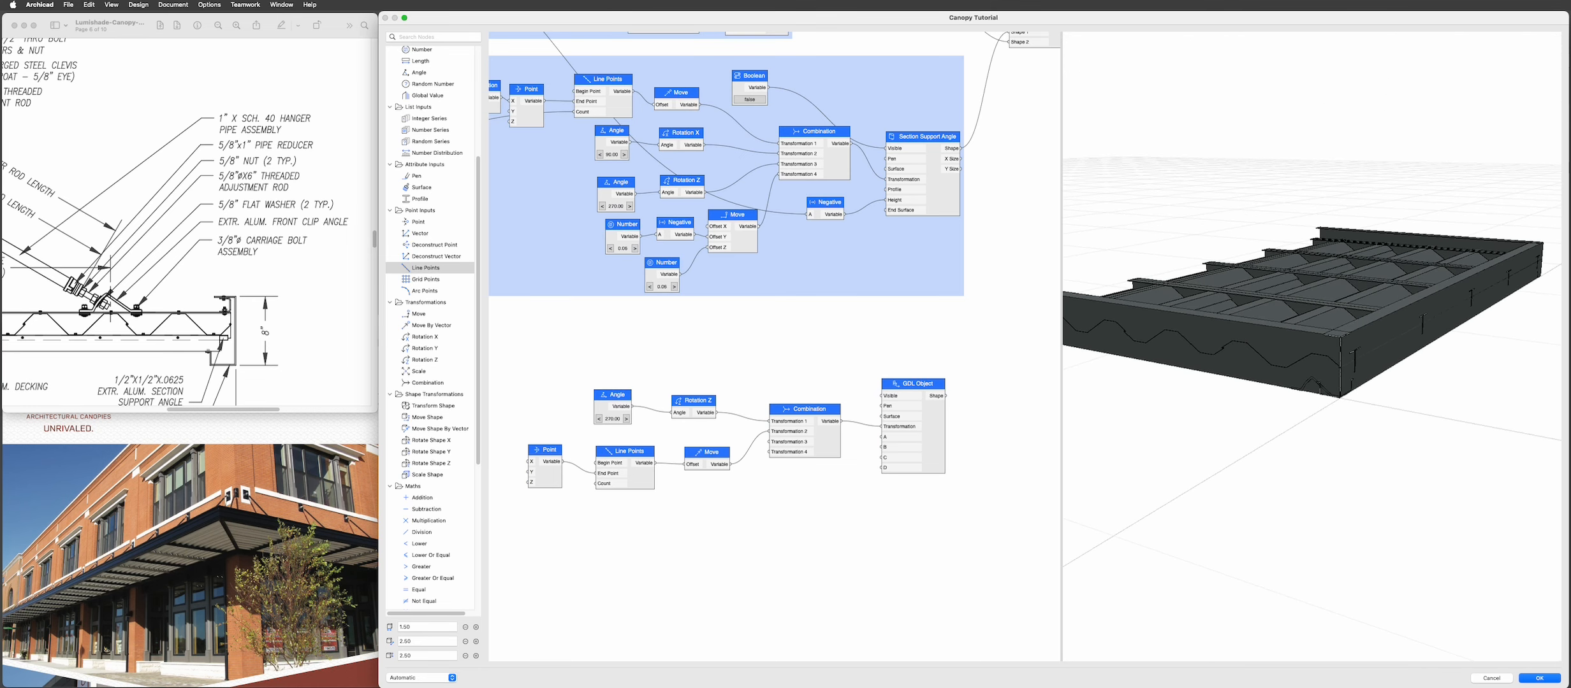
{"action": "middle_click_drag", "start_coordinate": [652, 441], "coordinate": [759, 417]}
{"action": "left_click", "coordinate": [732, 445]}
{"action": "left_click_drag", "start_coordinate": [732, 432], "coordinate": [731, 447]}
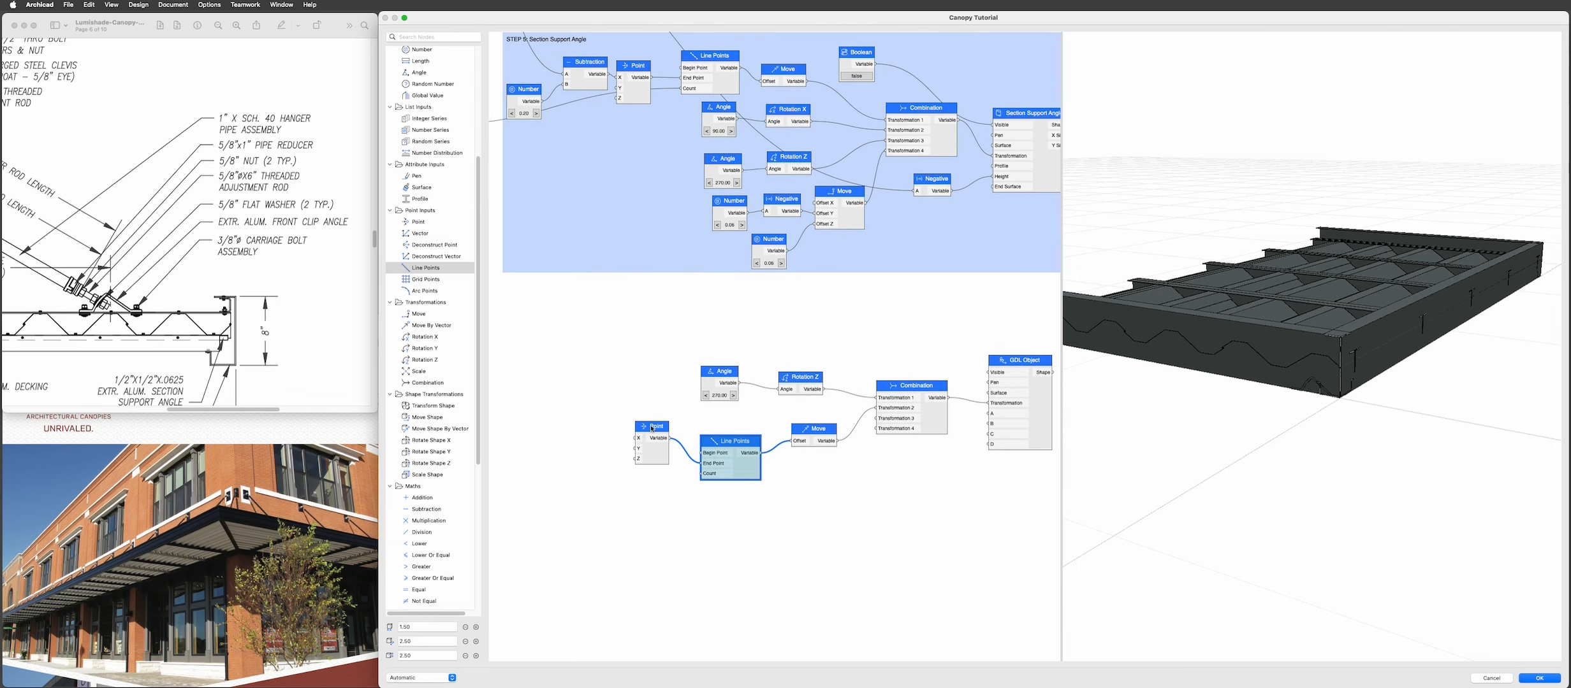
- Test the Number of Supports parameter by lowering it two increments and restoring it to 5
{"action": "scroll", "coordinate": [621, 287], "scroll_direction": "down", "scroll_amount": 5}
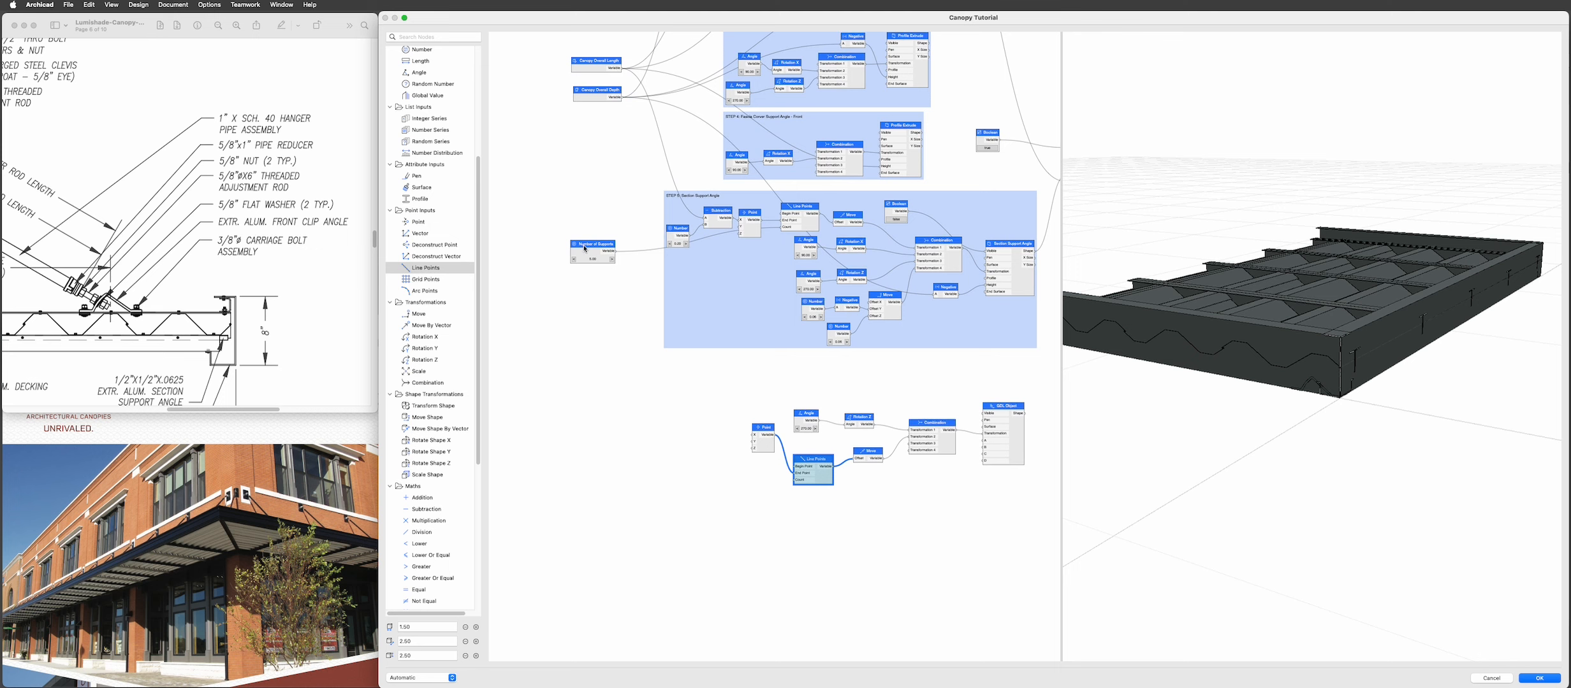
{"action": "left_click", "coordinate": [585, 249]}
{"action": "scroll", "coordinate": [604, 249], "scroll_direction": "up", "scroll_amount": 5}
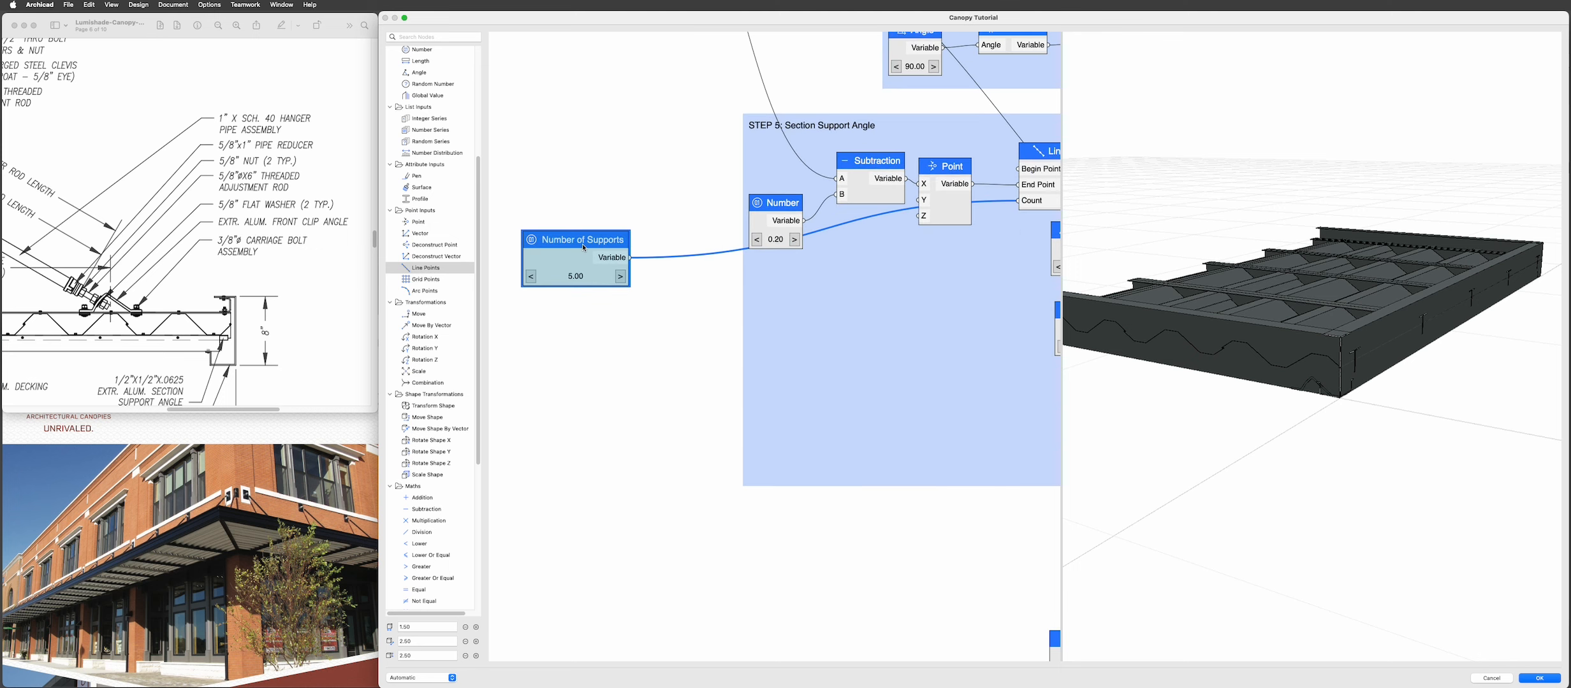
{"action": "scroll", "coordinate": [556, 249], "scroll_direction": "down", "scroll_amount": 5}
{"action": "left_click_drag", "start_coordinate": [1346, 245], "coordinate": [1346, 322]}
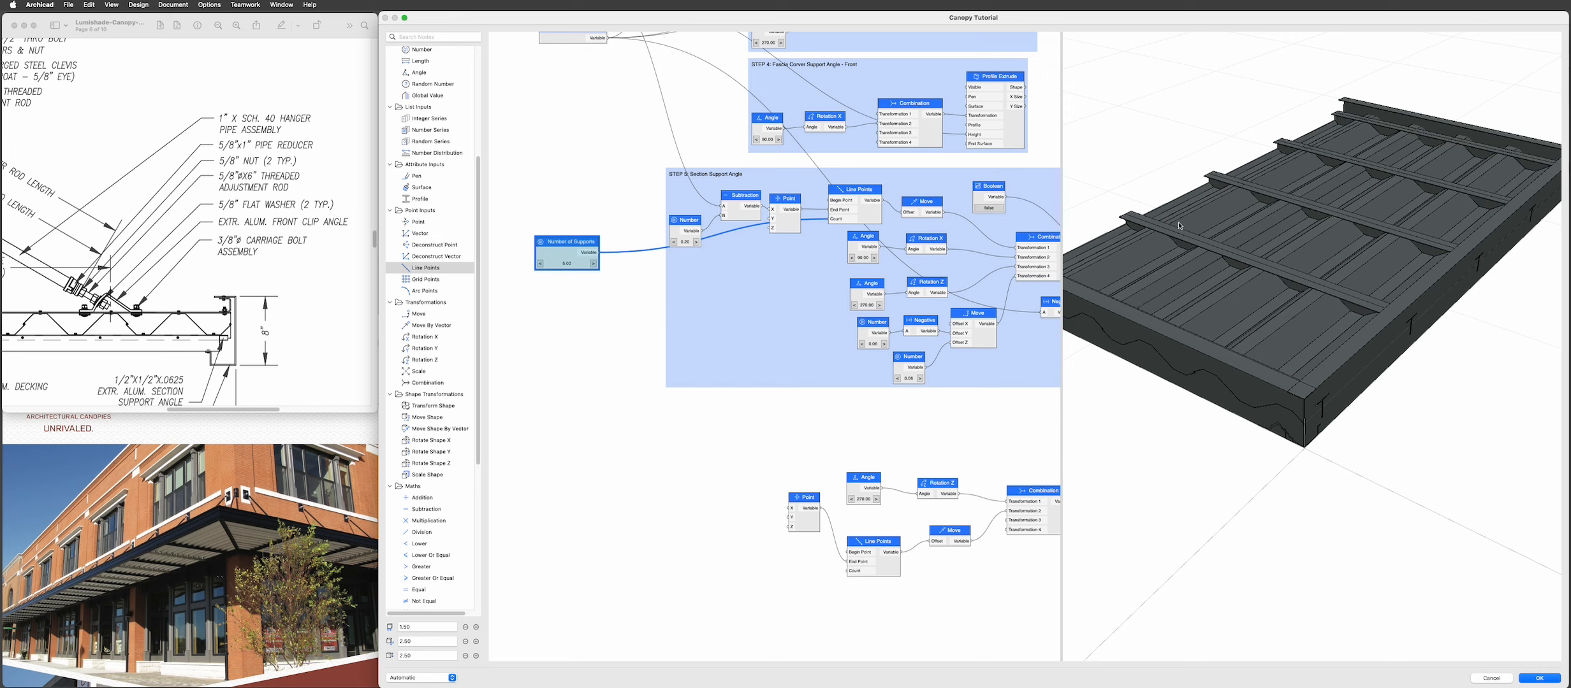
{"action": "left_click", "coordinate": [541, 264]}
{"action": "left_click", "coordinate": [541, 264]}
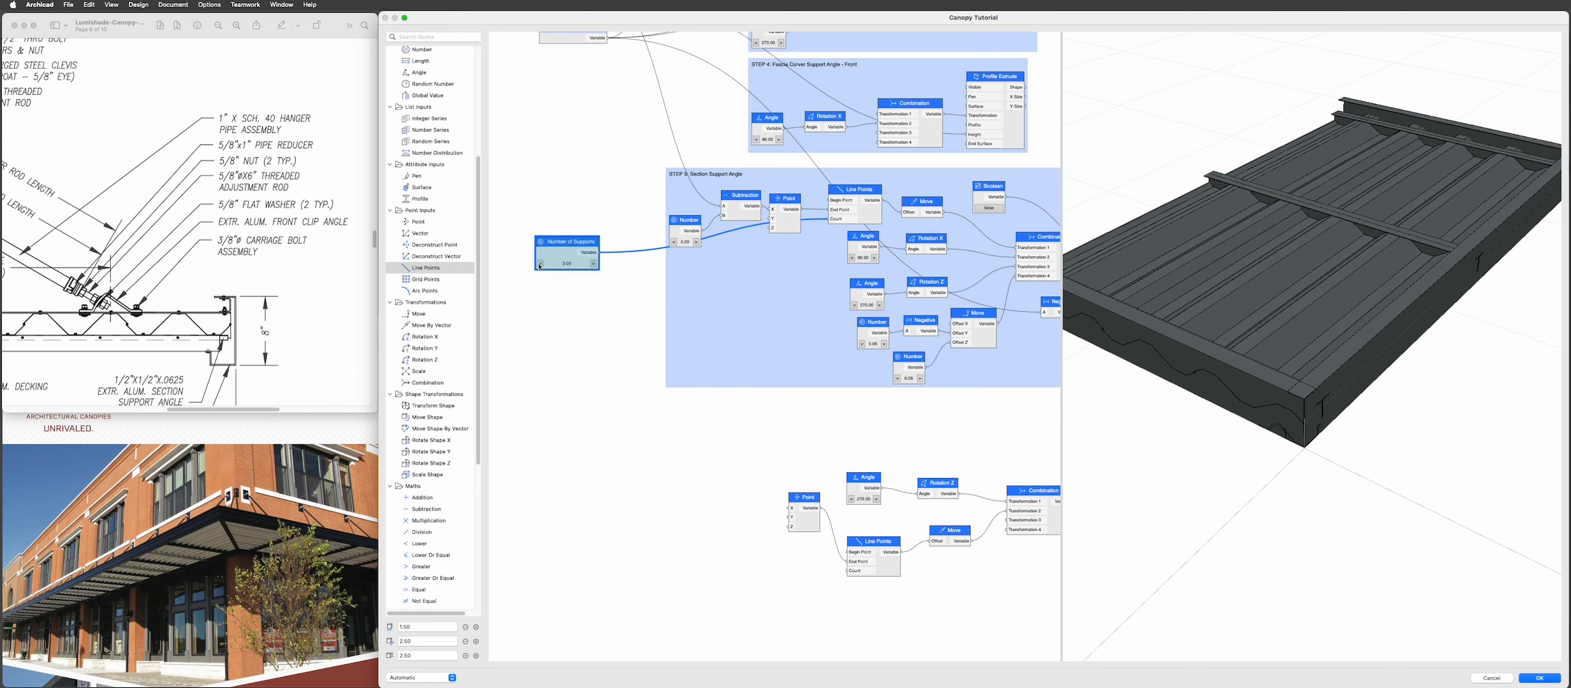
{"action": "left_click", "coordinate": [593, 264]}
{"action": "left_click", "coordinate": [593, 264]}
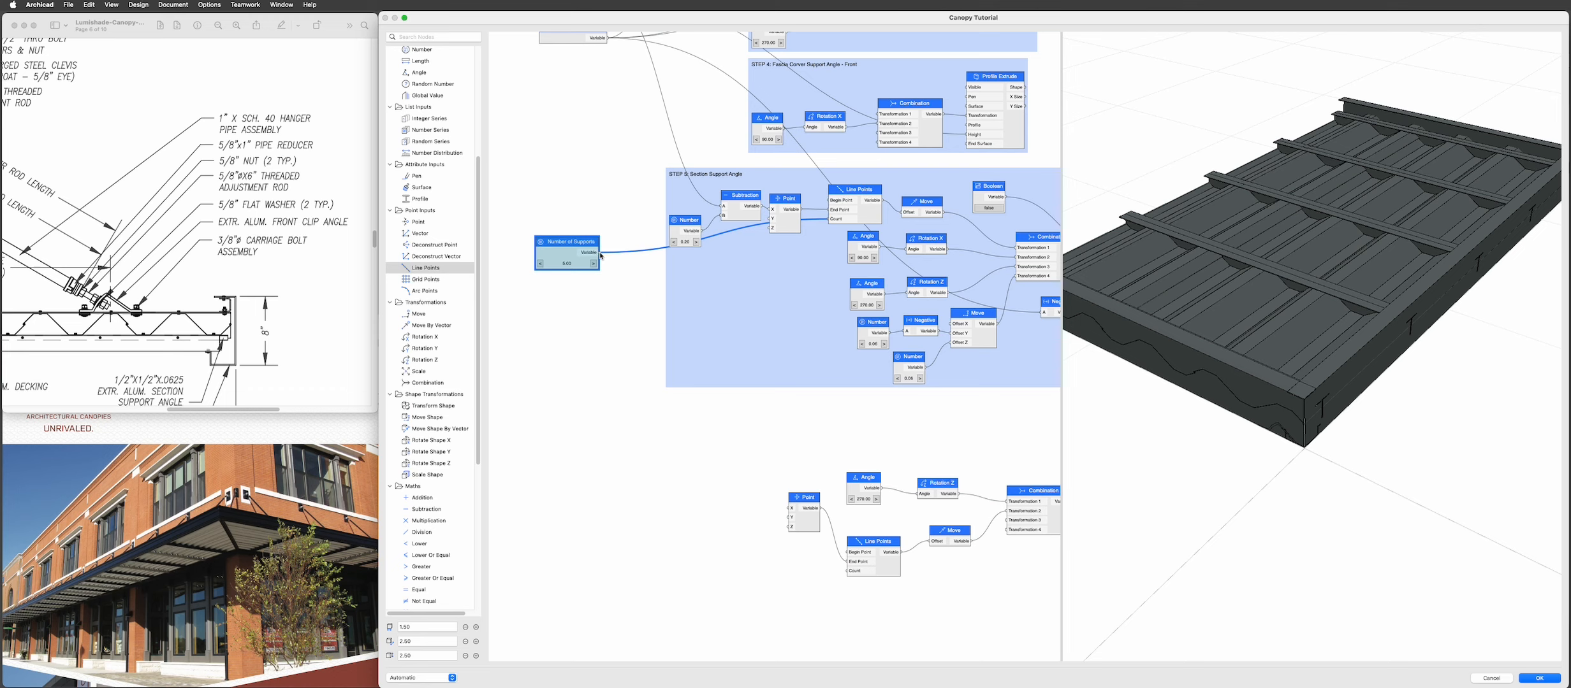
- Connect the Number of Supports output to the Count input of the clip angle's Line Points node
{"action": "left_click_drag", "start_coordinate": [609, 258], "coordinate": [845, 571]}
{"action": "left_click_drag", "start_coordinate": [1300, 516], "coordinate": [1346, 457]}
{"action": "scroll", "coordinate": [855, 493], "scroll_direction": "up", "scroll_amount": 5}
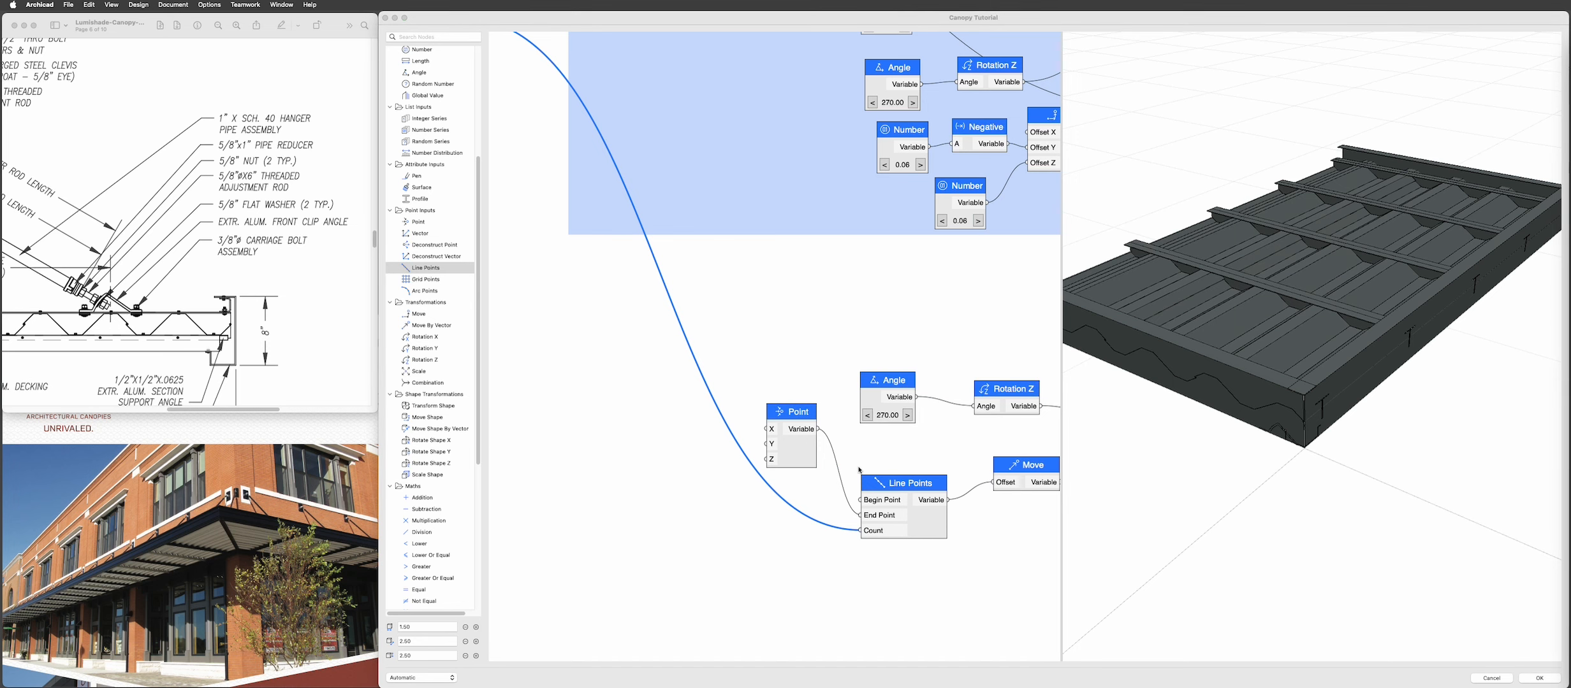
- Connect the Canopy Overall Length output to the X input of the clip angle's Point node
{"action": "scroll", "coordinate": [860, 471], "scroll_direction": "down", "scroll_amount": 3}
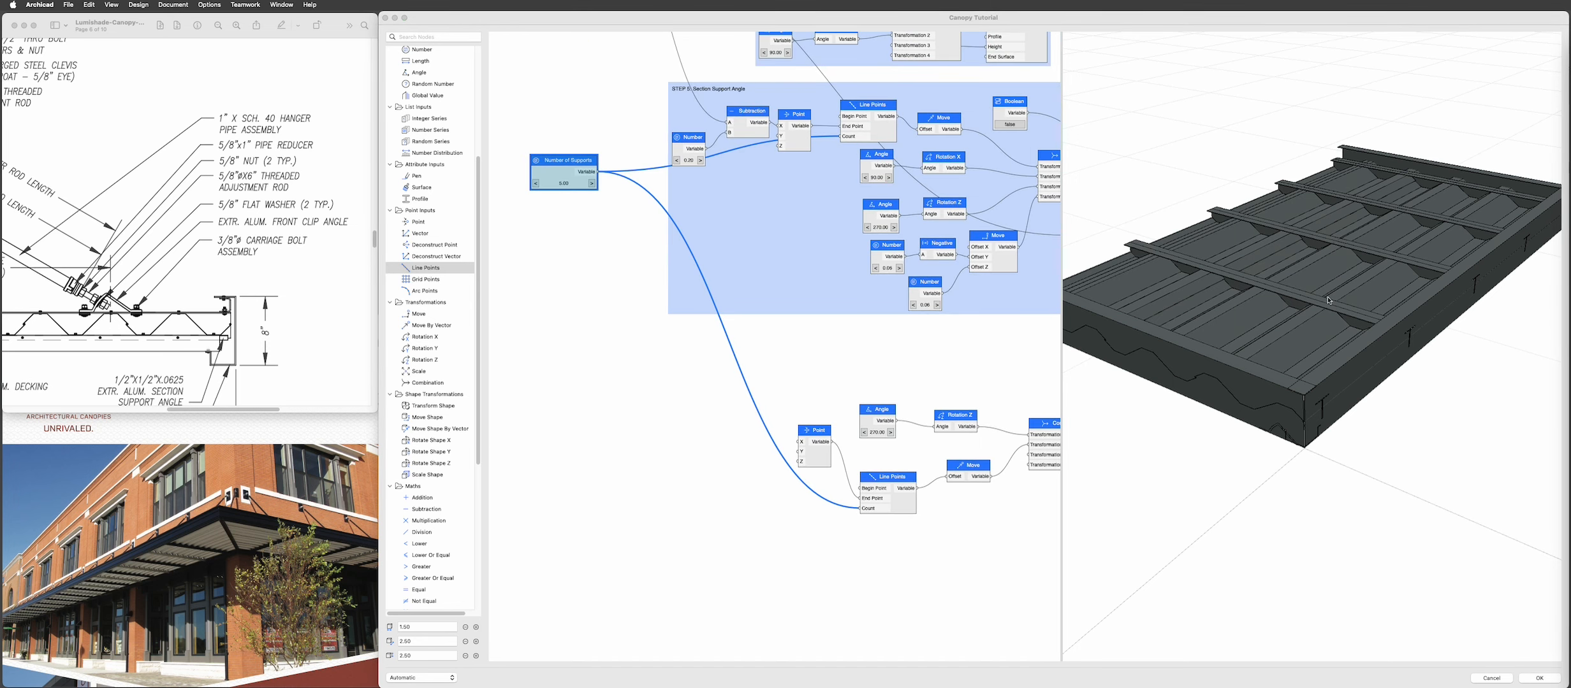
{"action": "scroll", "coordinate": [816, 448], "scroll_direction": "down", "scroll_amount": 2}
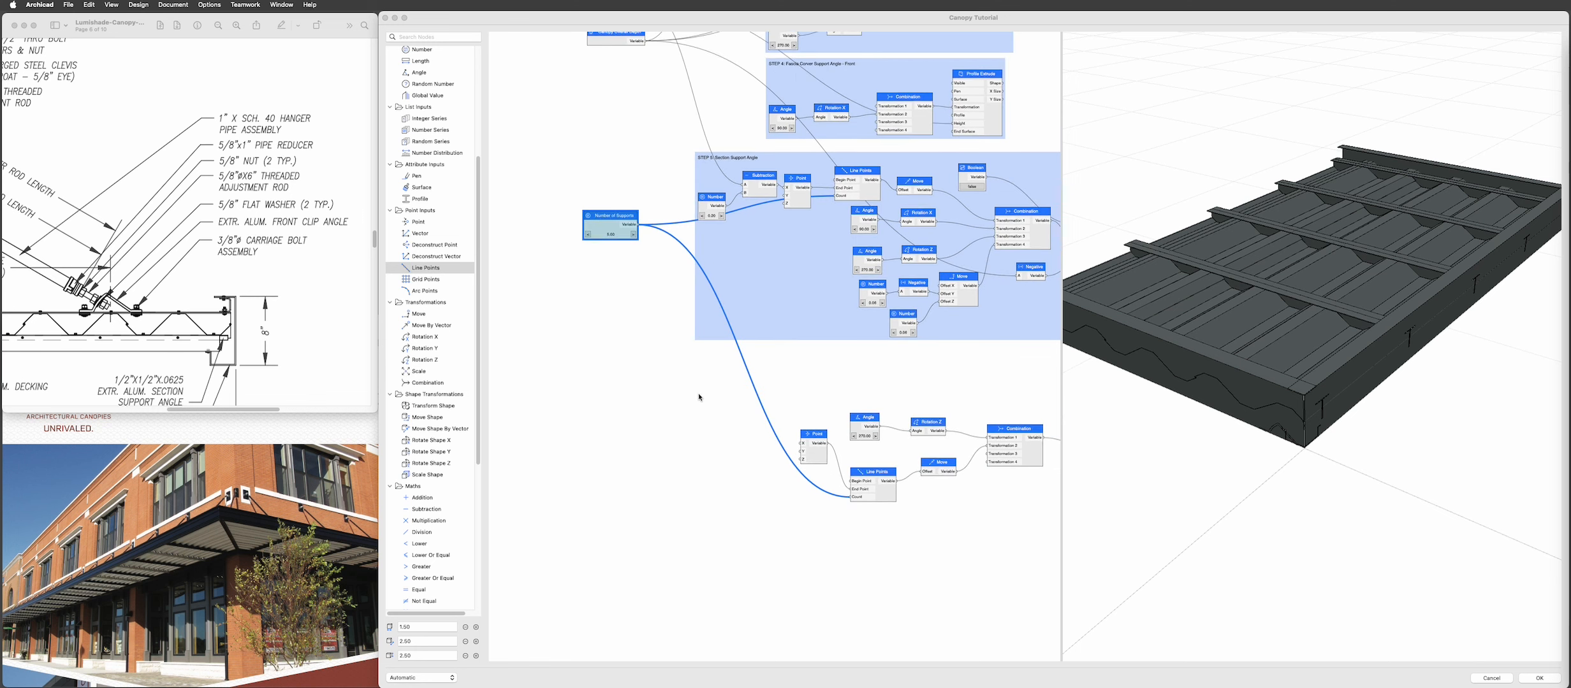
{"action": "left_click", "coordinate": [670, 348]}
{"action": "middle_click_drag", "start_coordinate": [660, 340], "coordinate": [621, 433]}
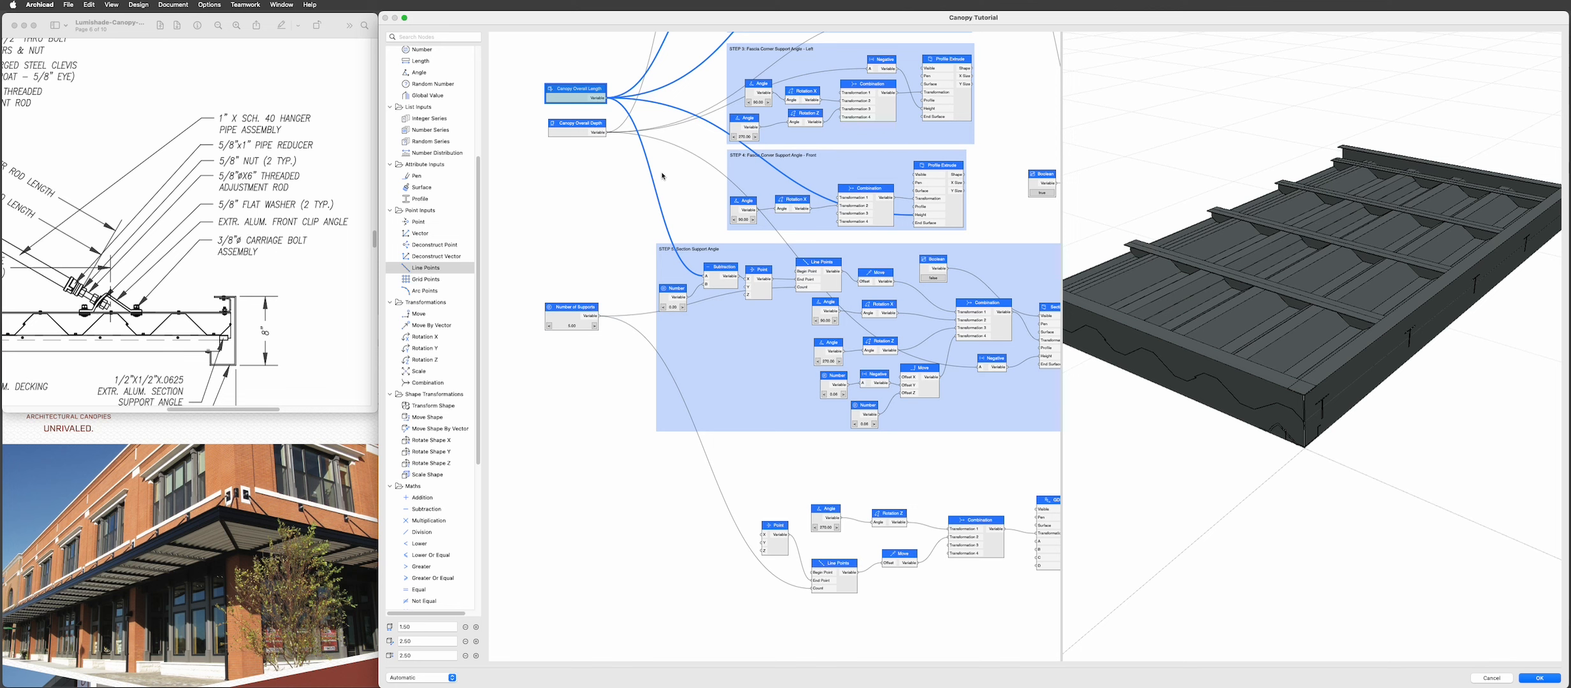
{"action": "scroll", "coordinate": [667, 169], "scroll_direction": "up", "scroll_amount": 2}
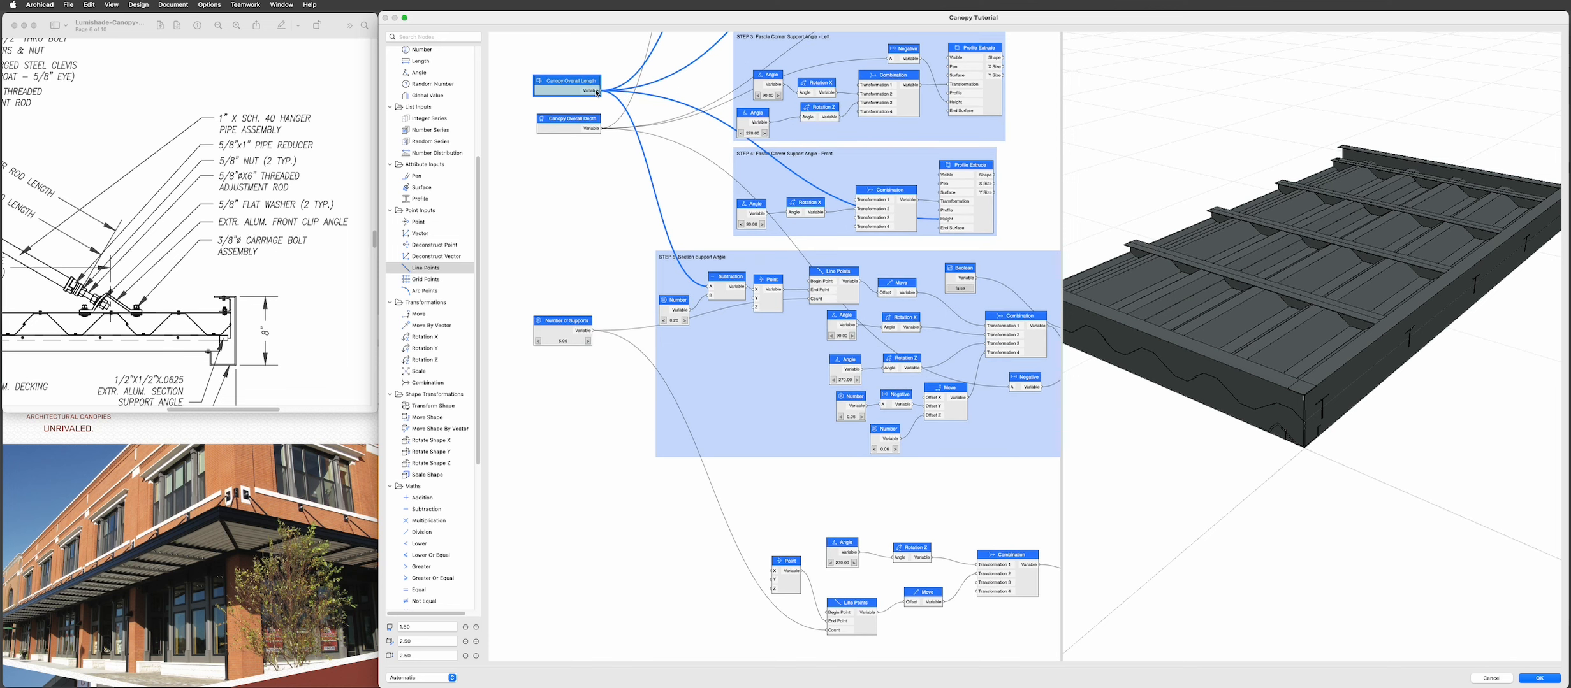
{"action": "left_click_drag", "start_coordinate": [603, 95], "coordinate": [772, 572]}
- Examine how the repeated front clip angles are placed relative to the canopy in the 3D preview
{"action": "left_click_drag", "start_coordinate": [1237, 542], "coordinate": [1252, 466]}
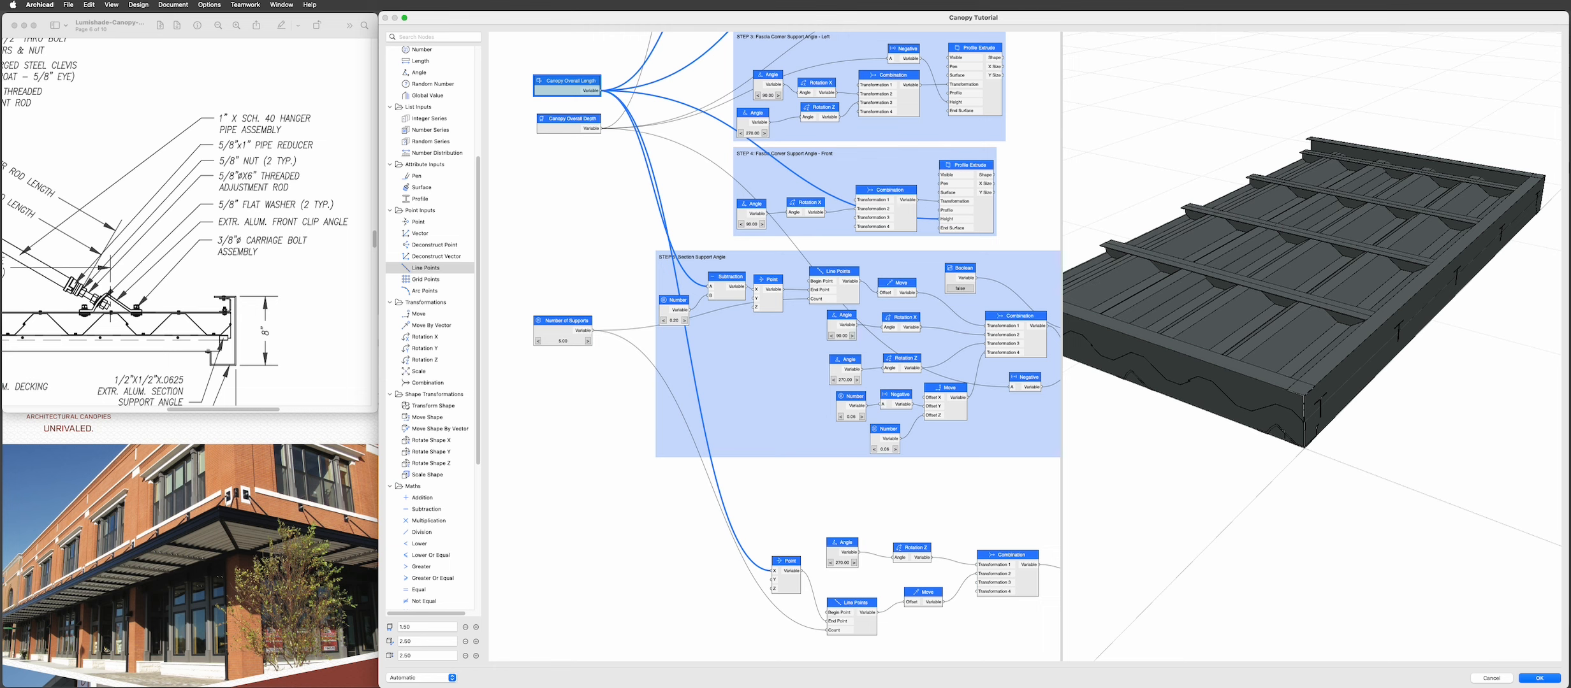
{"action": "scroll", "coordinate": [1456, 333], "scroll_direction": "down", "scroll_amount": 10}
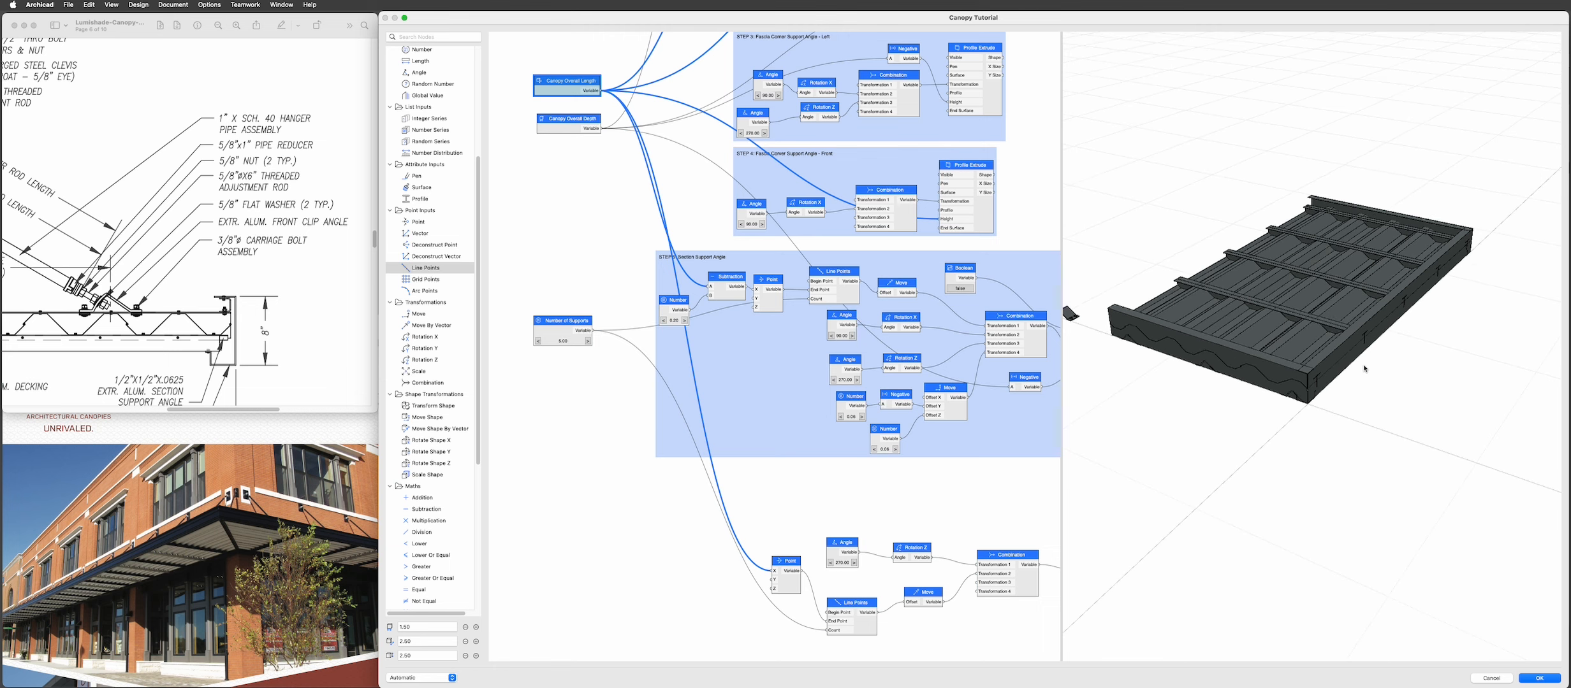
{"action": "scroll", "coordinate": [1362, 369], "scroll_direction": "up", "scroll_amount": 8}
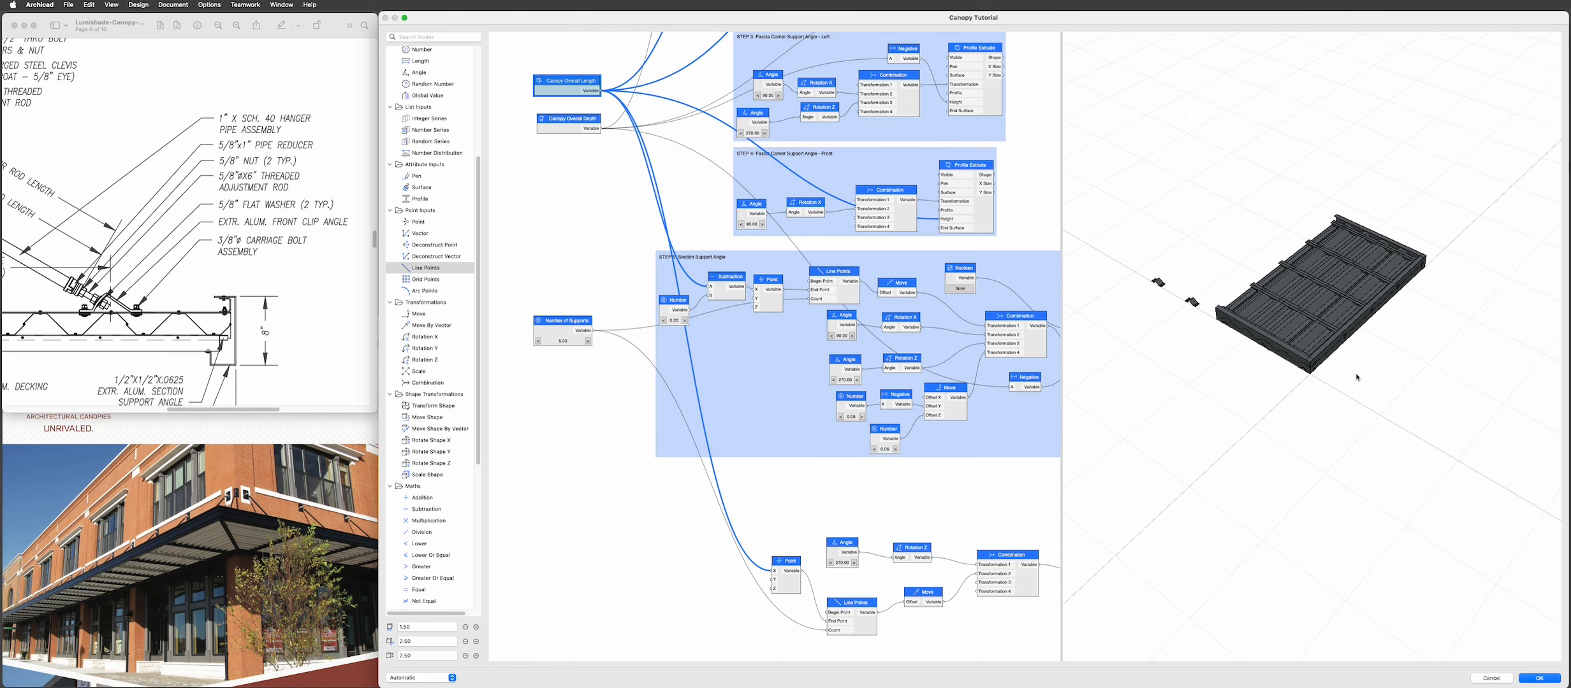
{"action": "left_click_drag", "start_coordinate": [1326, 362], "coordinate": [1318, 359]}
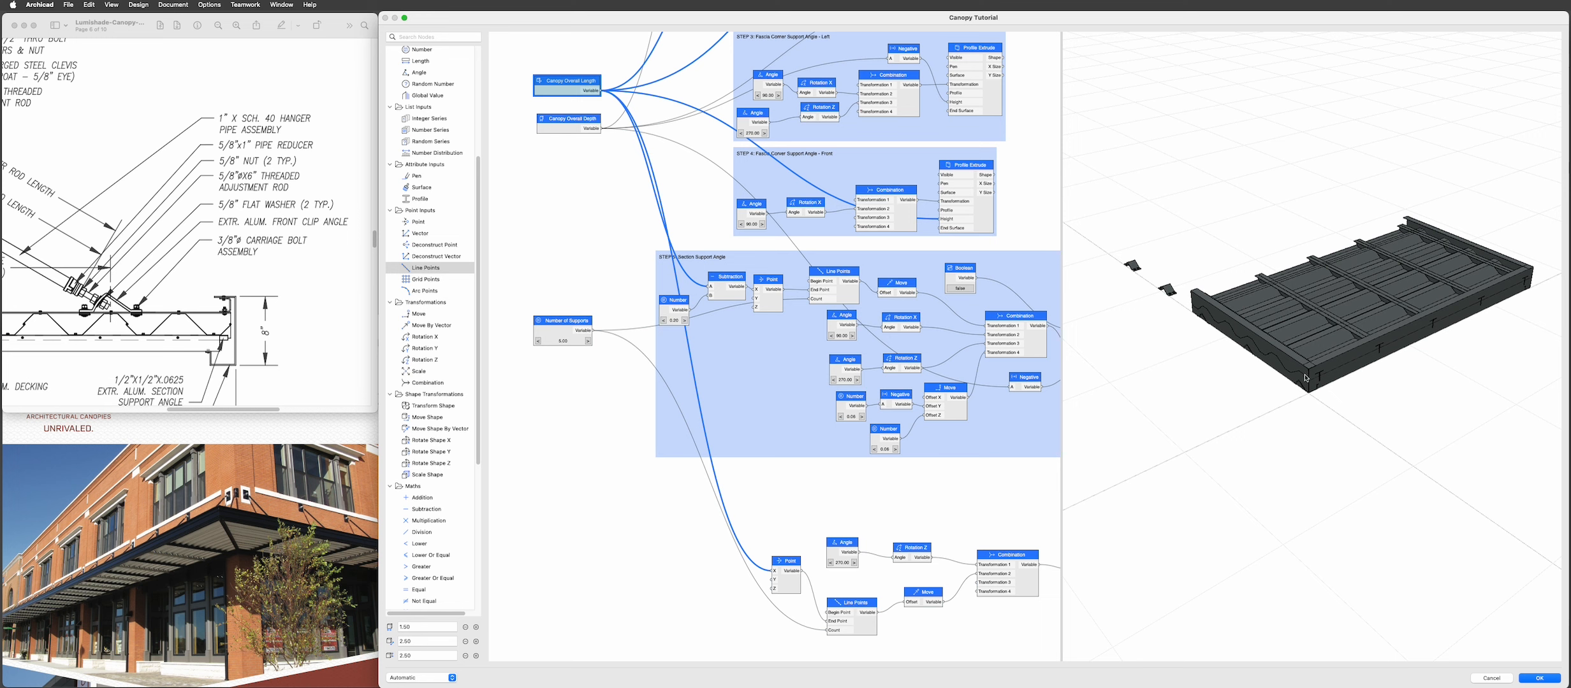
{"action": "scroll", "coordinate": [1304, 318], "scroll_direction": "up", "scroll_amount": 5}
{"action": "middle_click_drag", "start_coordinate": [1295, 407], "coordinate": [1319, 443]}
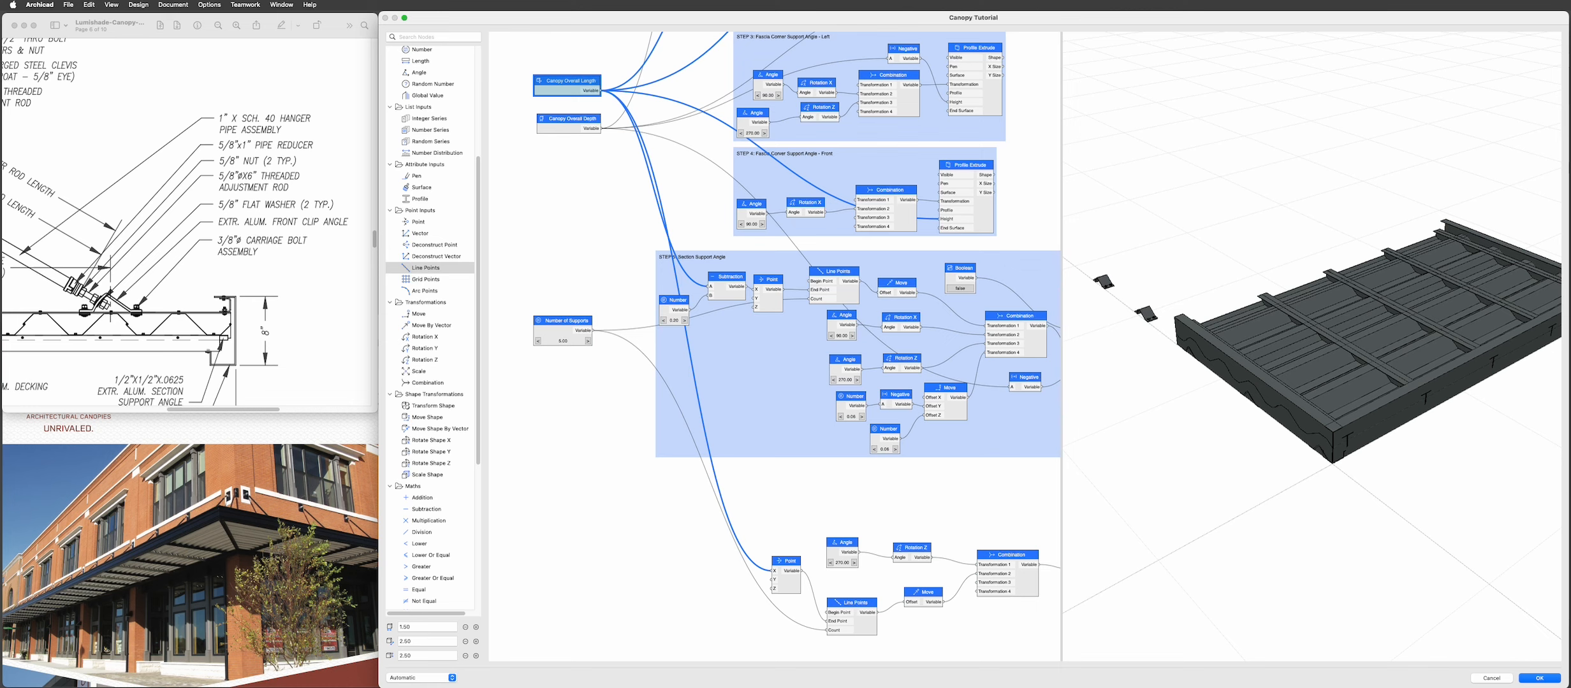
{"action": "scroll", "coordinate": [773, 590], "scroll_direction": "up", "scroll_amount": 10}
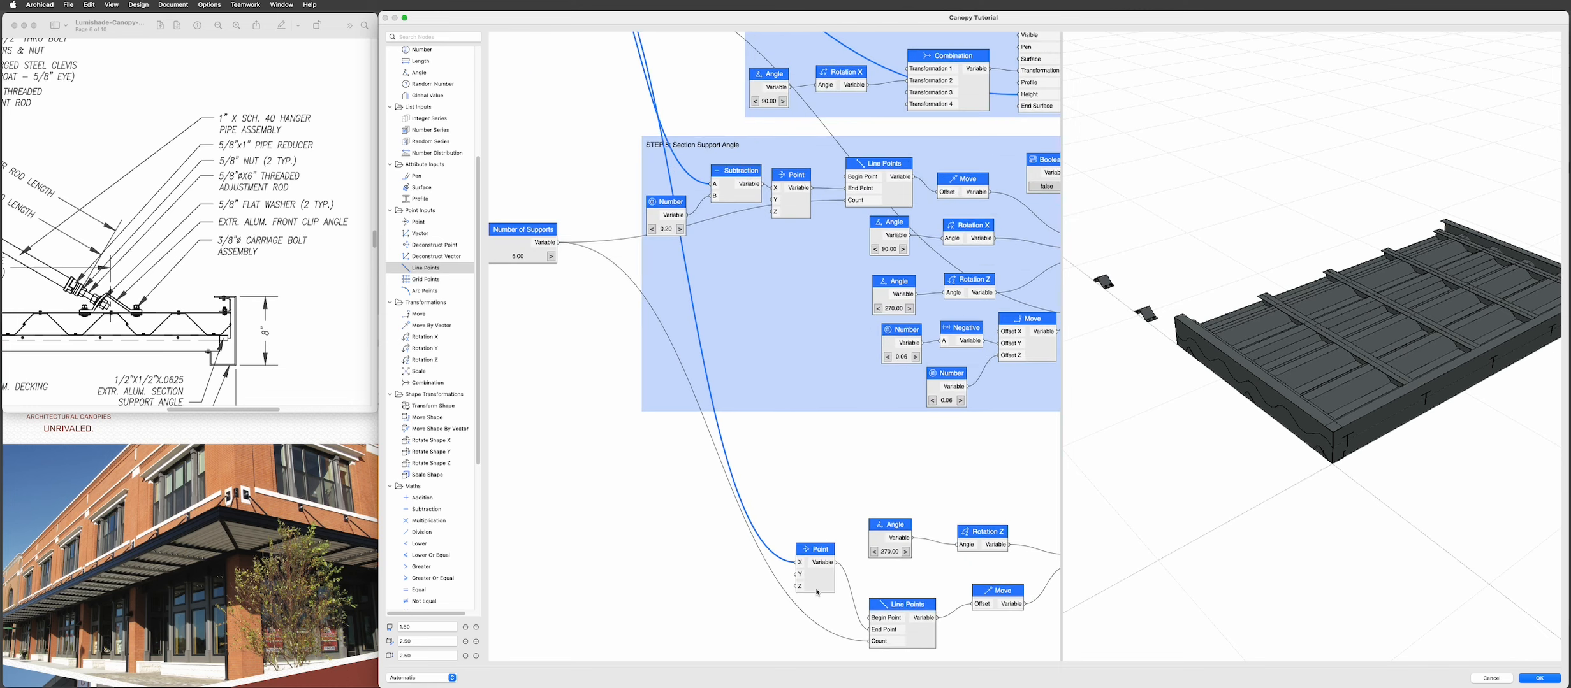
- Move the Canopy Overall Length connection from the X input to the Y input of the clip angle's Point node
{"action": "left_click_drag", "start_coordinate": [797, 487], "coordinate": [793, 502]}
{"action": "middle_click_drag", "start_coordinate": [1232, 511], "coordinate": [1268, 466], "text": "shift"}
{"action": "scroll", "coordinate": [1311, 478], "scroll_direction": "down", "scroll_amount": 5}
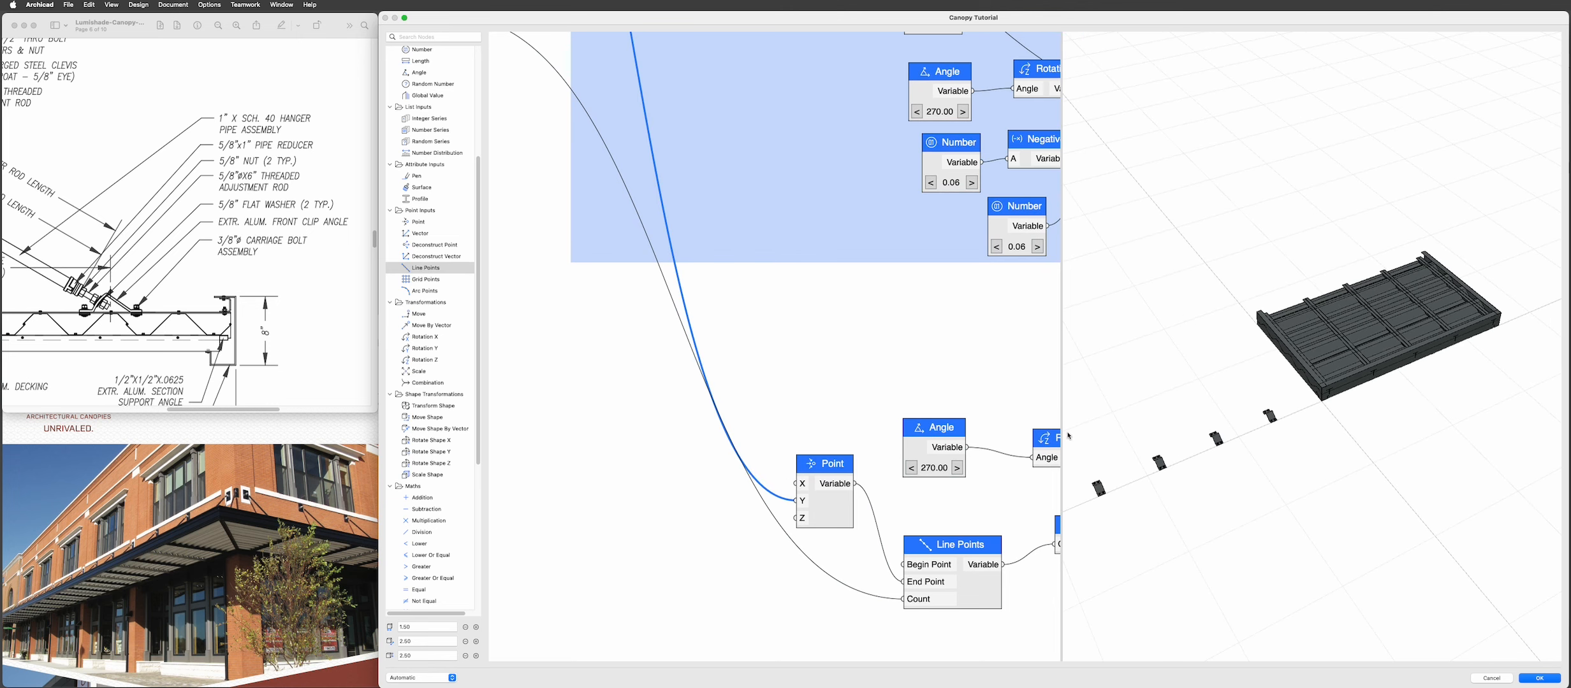
{"action": "scroll", "coordinate": [828, 409], "scroll_direction": "down", "scroll_amount": 3}
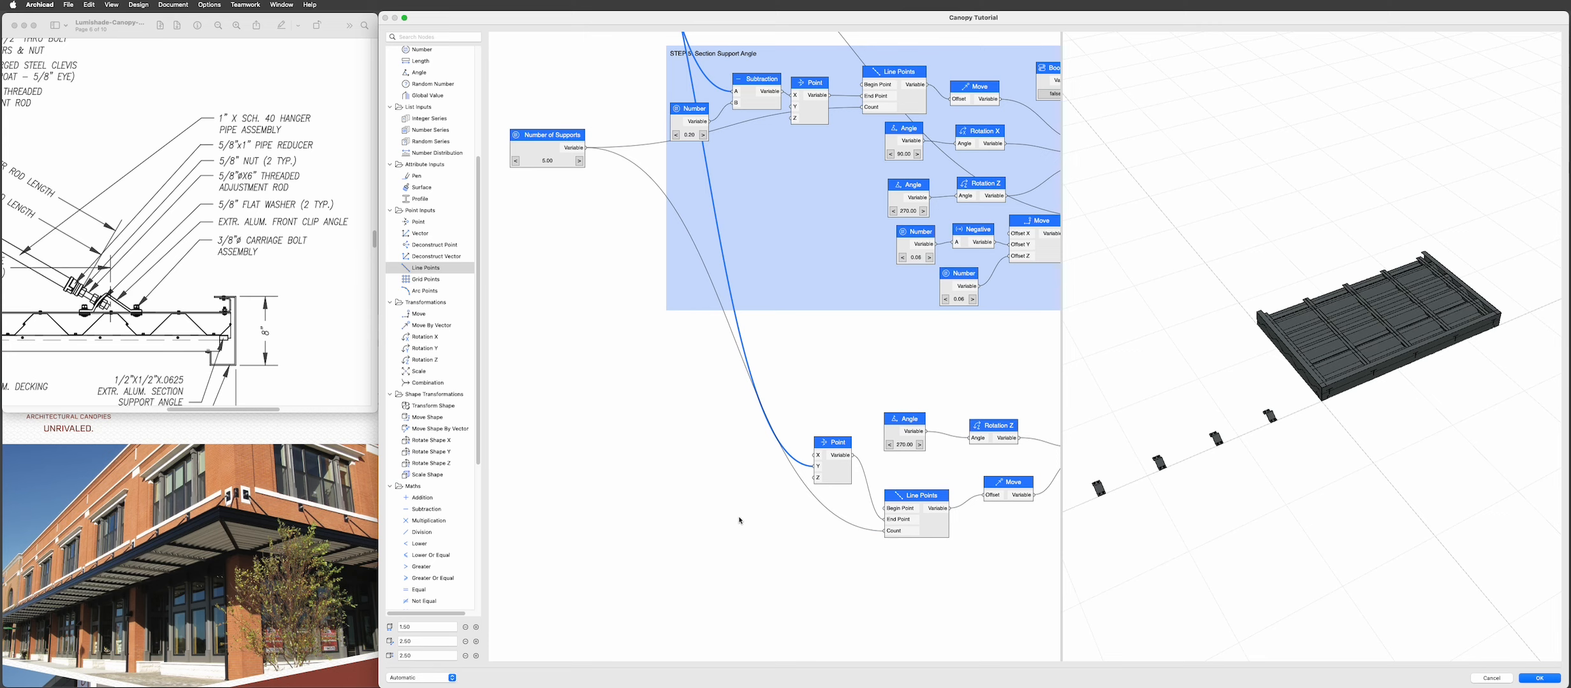
- Add a Negative node beside the clip angle's Point node
{"action": "double_click", "coordinate": [747, 469]}
{"action": "type", "text": "neg"}
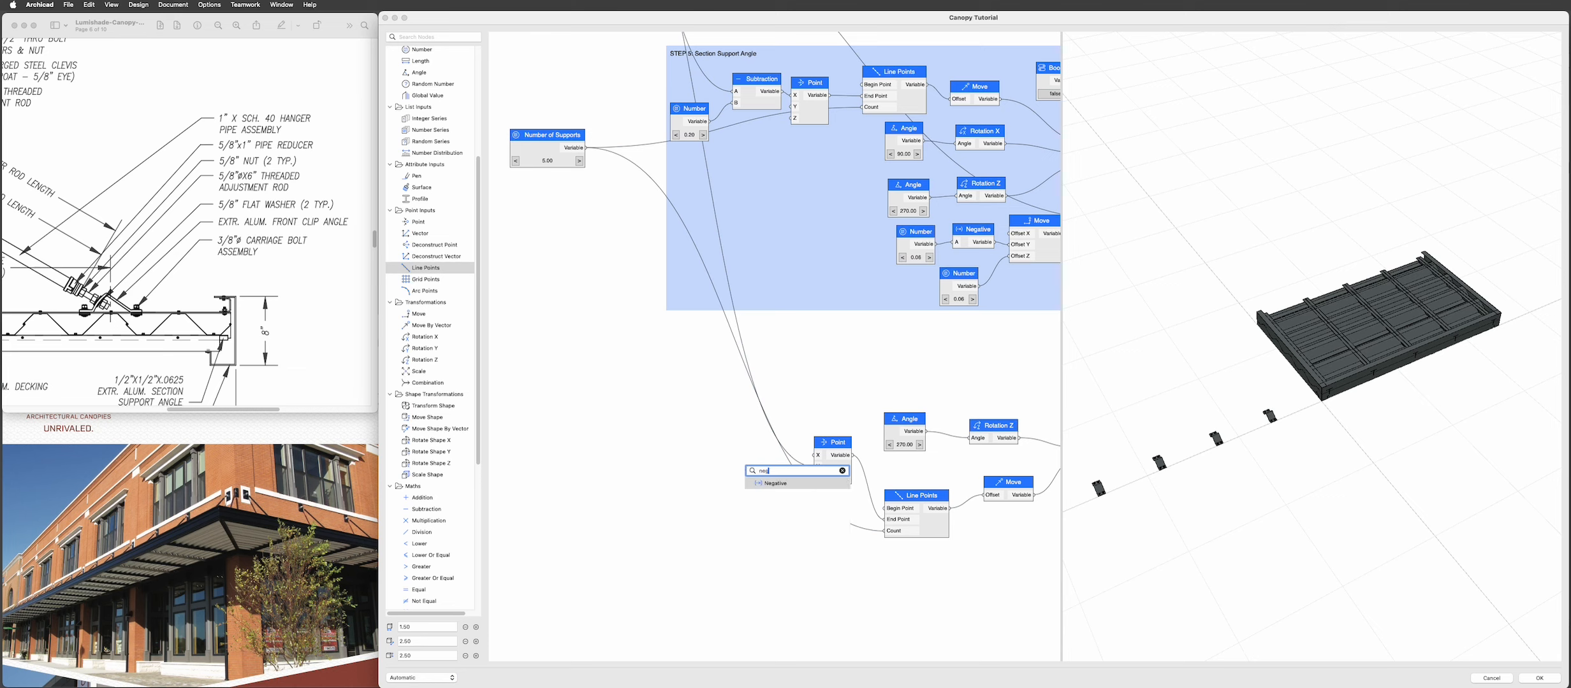
{"action": "key", "text": "Return"}
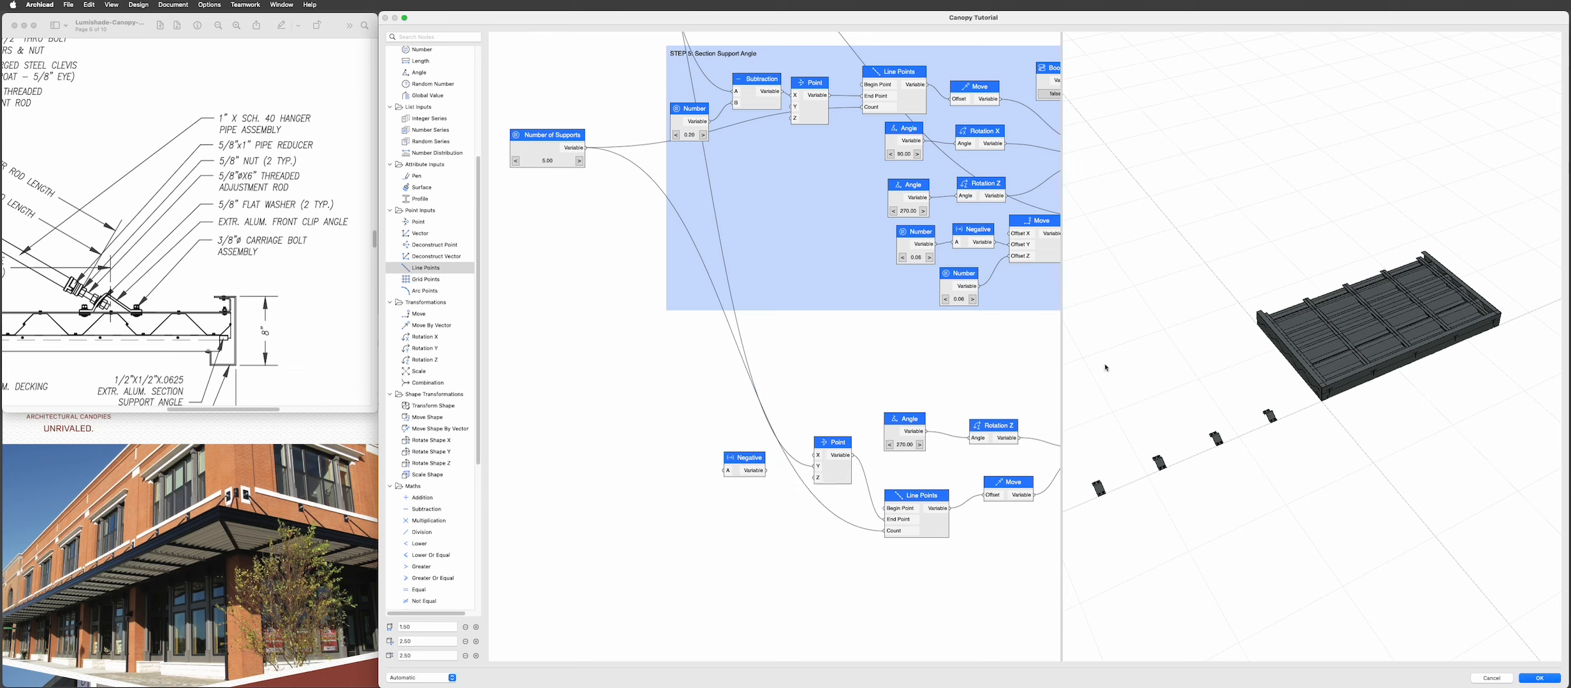
{"action": "left_click_drag", "start_coordinate": [811, 471], "coordinate": [723, 472]}
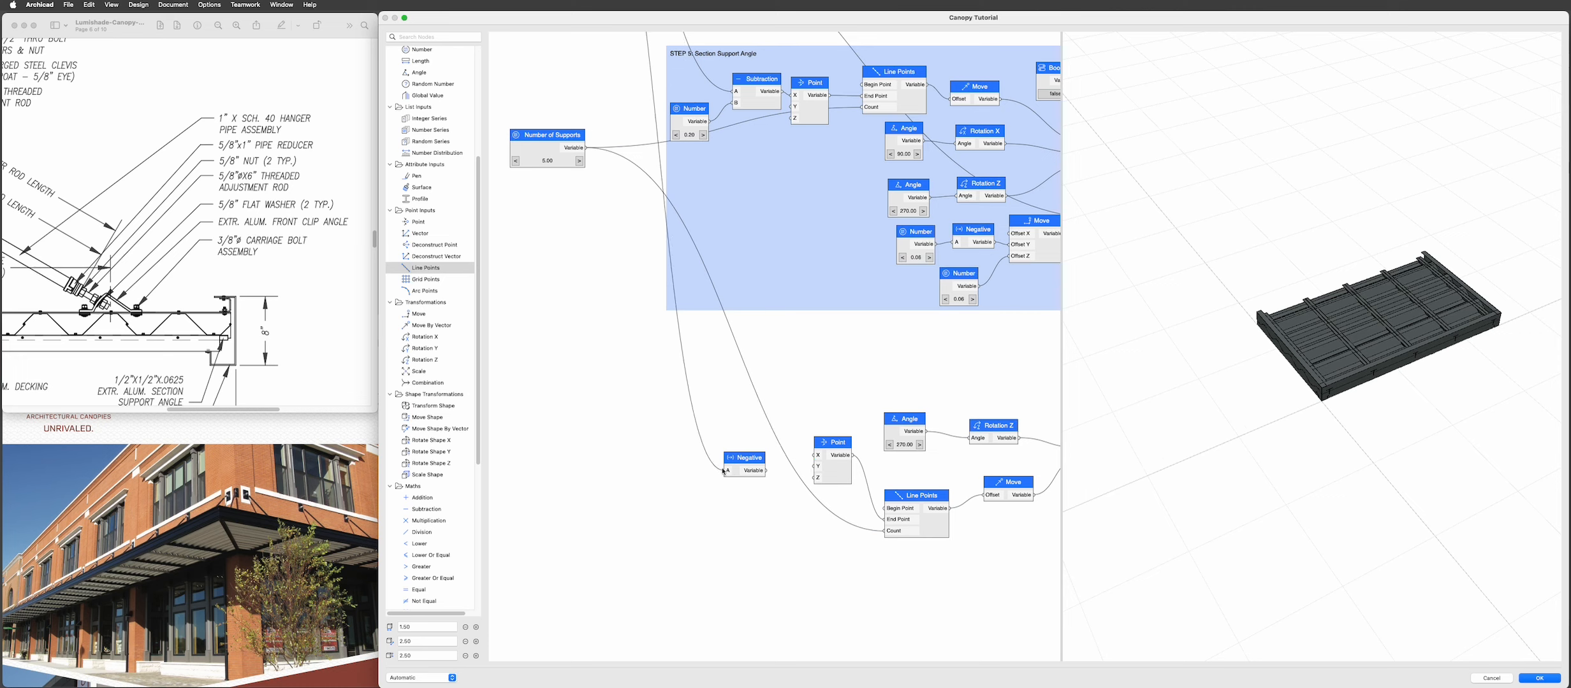
{"action": "key", "text": "super+z"}
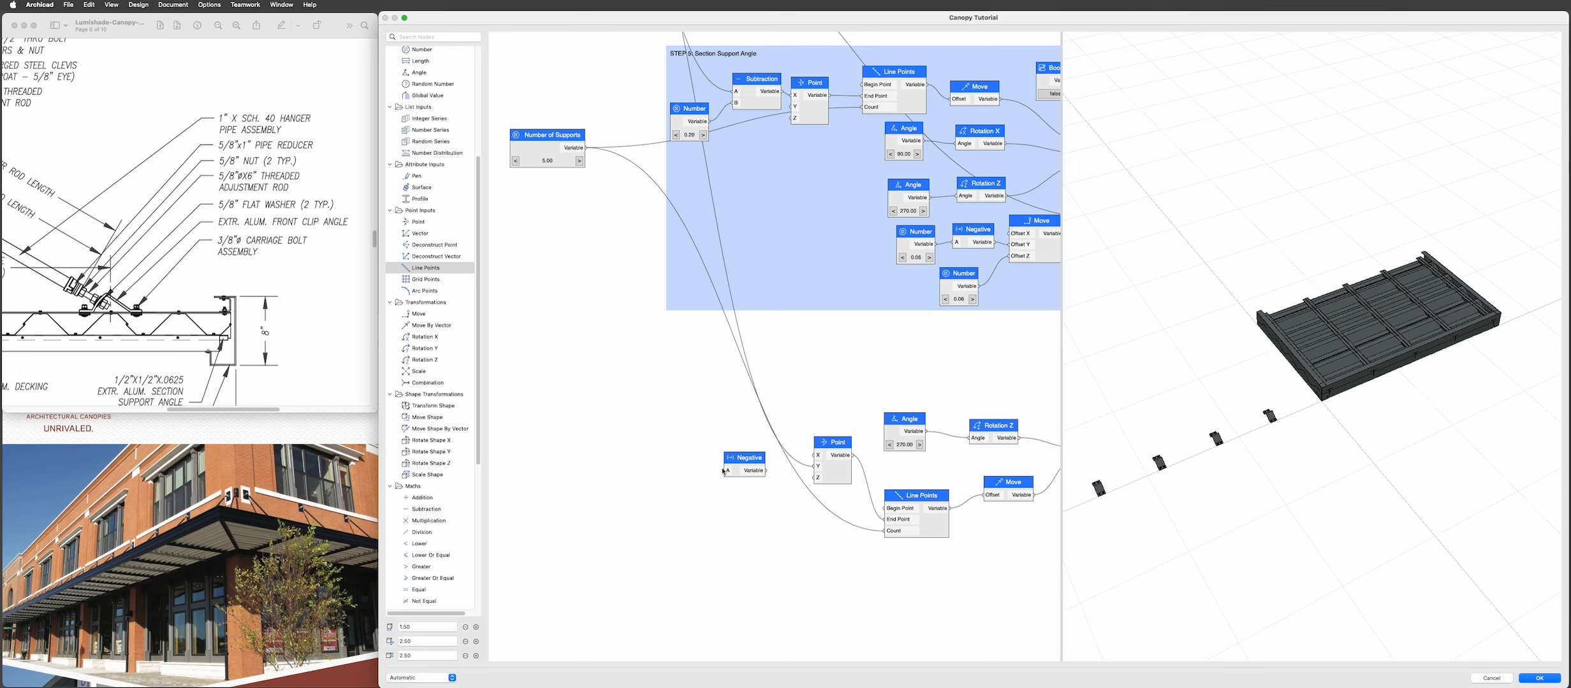
{"action": "left_click_drag", "start_coordinate": [838, 446], "coordinate": [709, 410]}
{"action": "left_click_drag", "start_coordinate": [748, 460], "coordinate": [791, 432]}
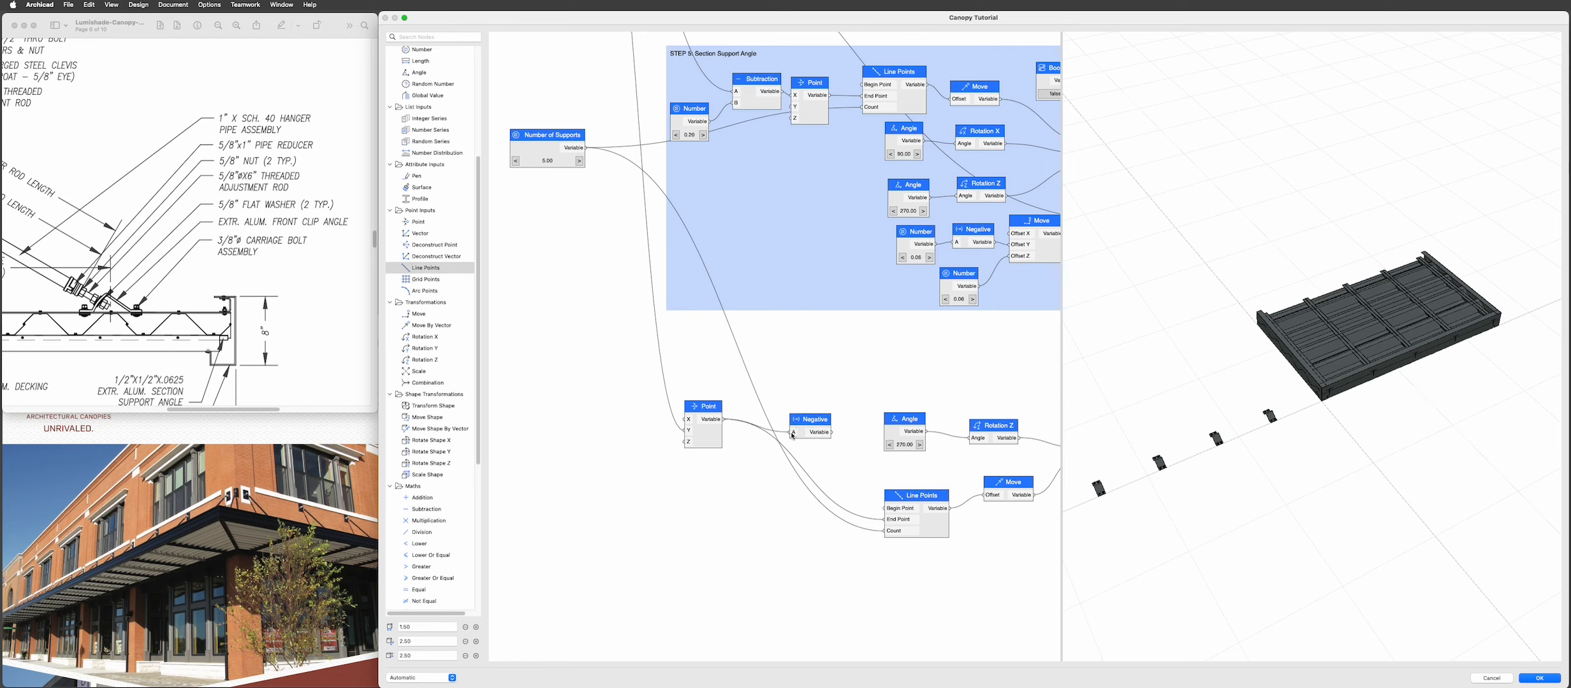
{"action": "key", "text": "super+z"}
- Rearrange the Negative and Point nodes and route Canopy Overall Length through Negative into the Point's Y input
{"action": "left_click_drag", "start_coordinate": [810, 422], "coordinate": [691, 469]}
{"action": "left_click_drag", "start_coordinate": [704, 407], "coordinate": [813, 415]}
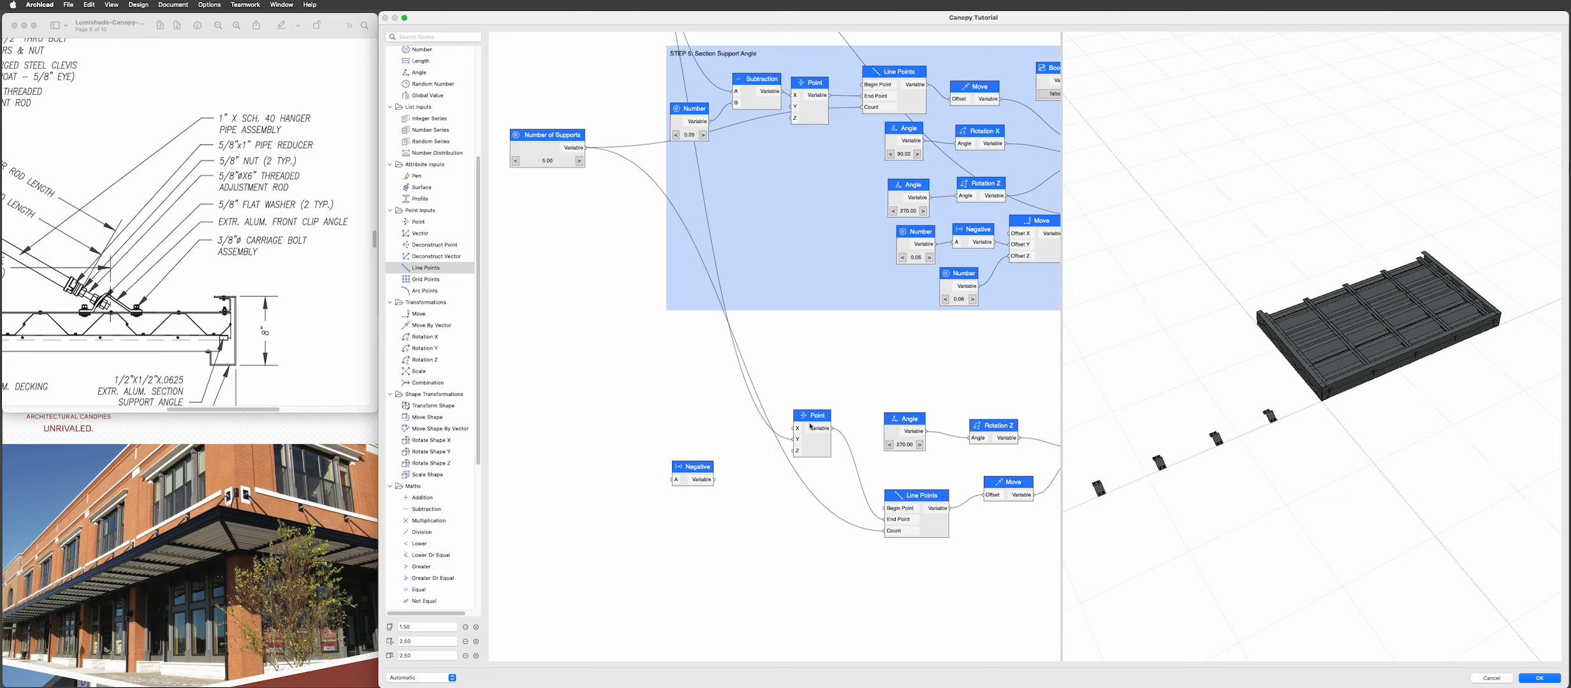
{"action": "left_click_drag", "start_coordinate": [693, 470], "coordinate": [793, 440]}
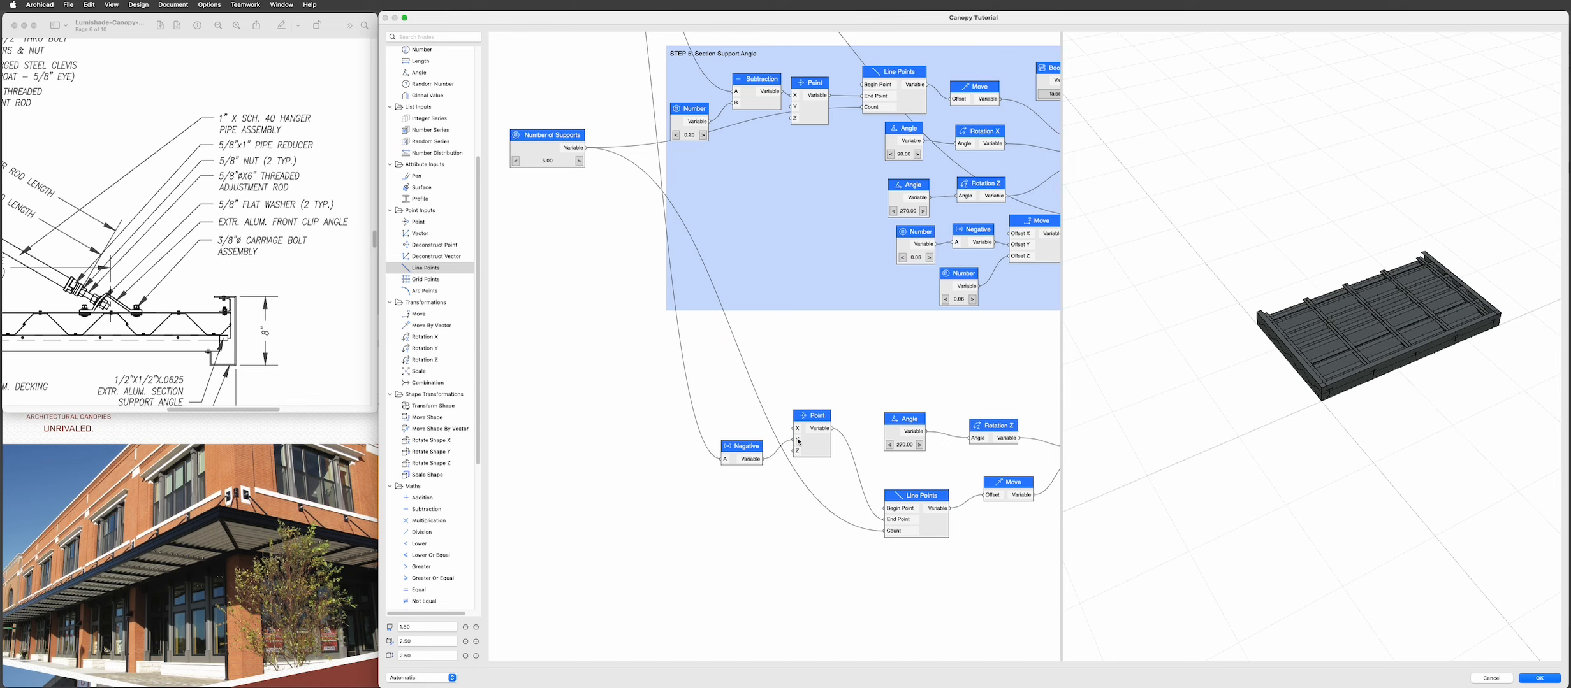
- Examine from beneath the canopy how the front clip angles line up with the section support angles
{"action": "left_click_drag", "start_coordinate": [1536, 451], "coordinate": [1532, 405]}
{"action": "scroll", "coordinate": [1369, 445], "scroll_direction": "up", "scroll_amount": 8}
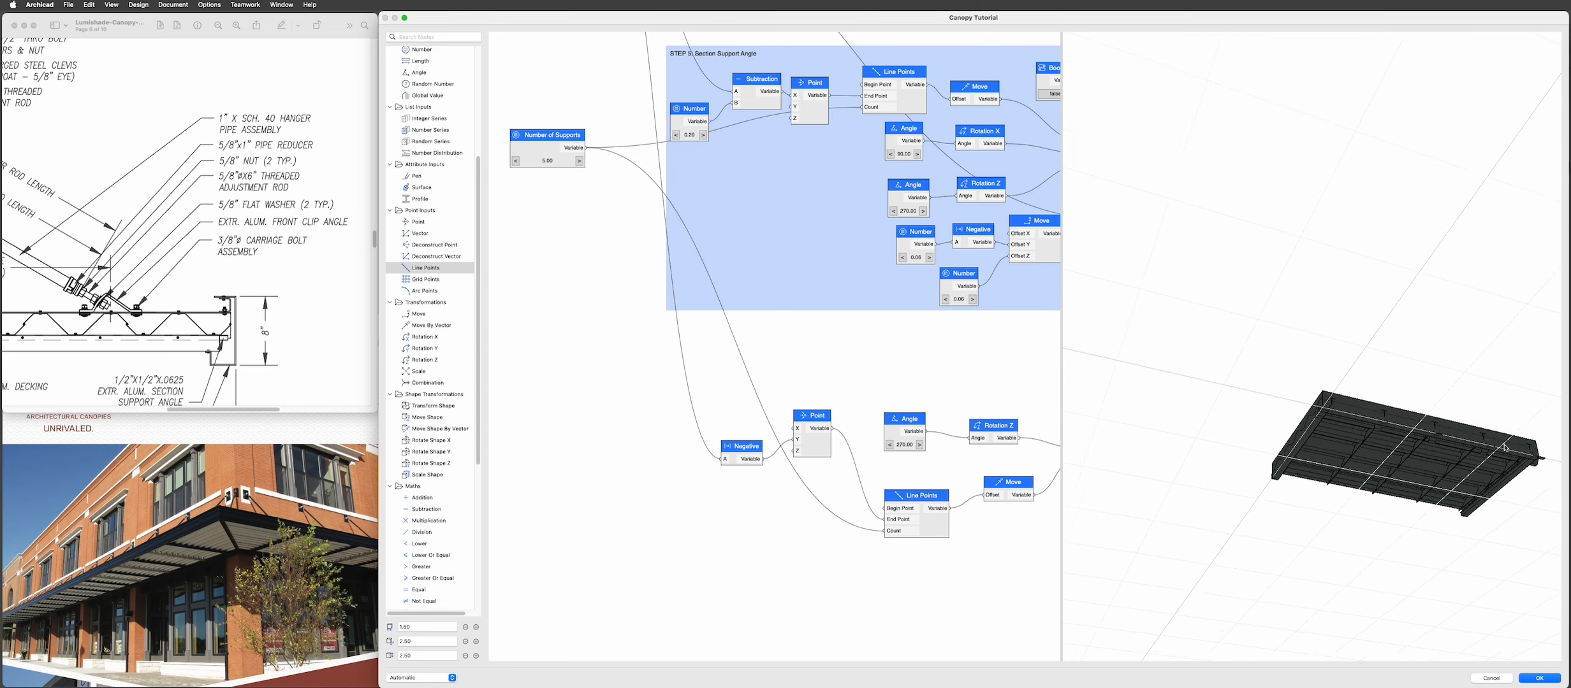
{"action": "left_click_drag", "start_coordinate": [1369, 445], "coordinate": [1234, 387]}
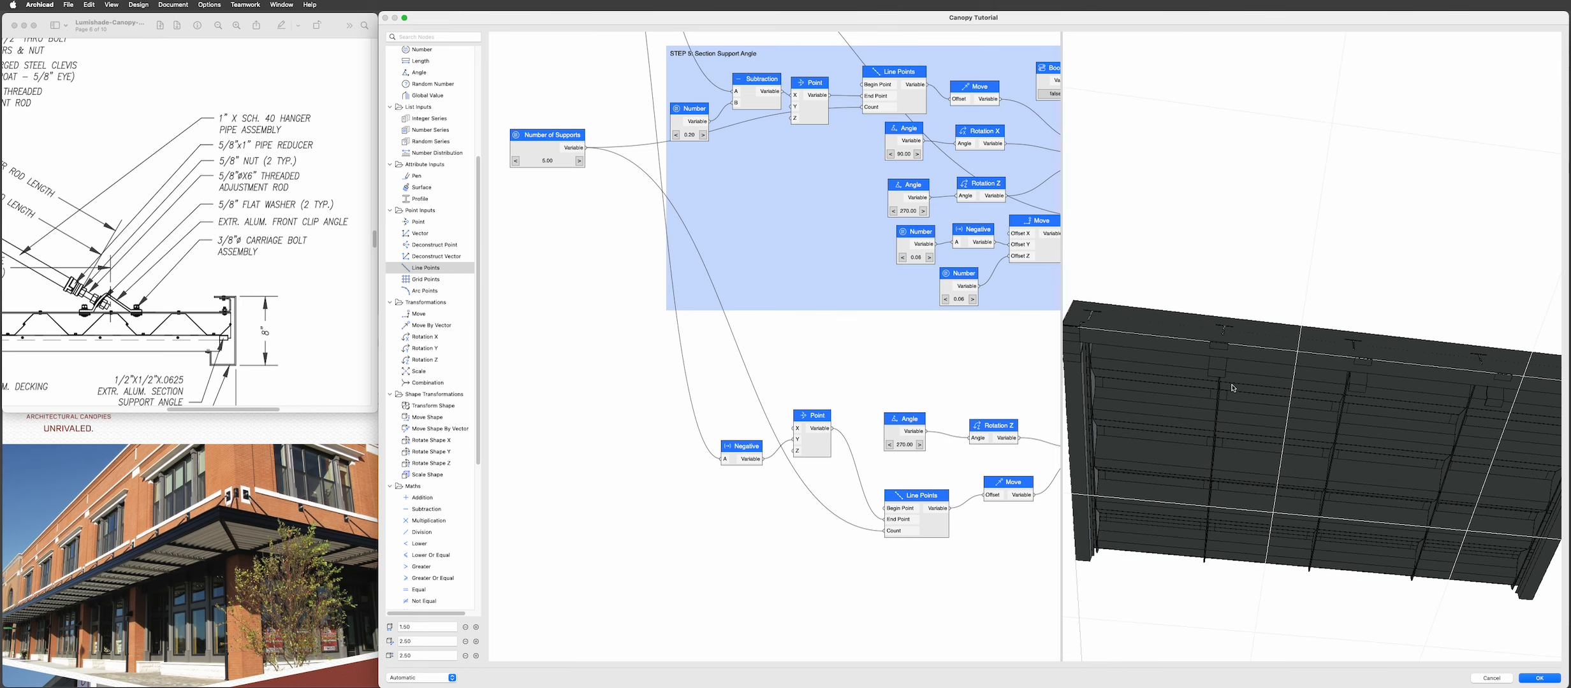
{"action": "left_click_drag", "start_coordinate": [1246, 399], "coordinate": [1242, 409]}
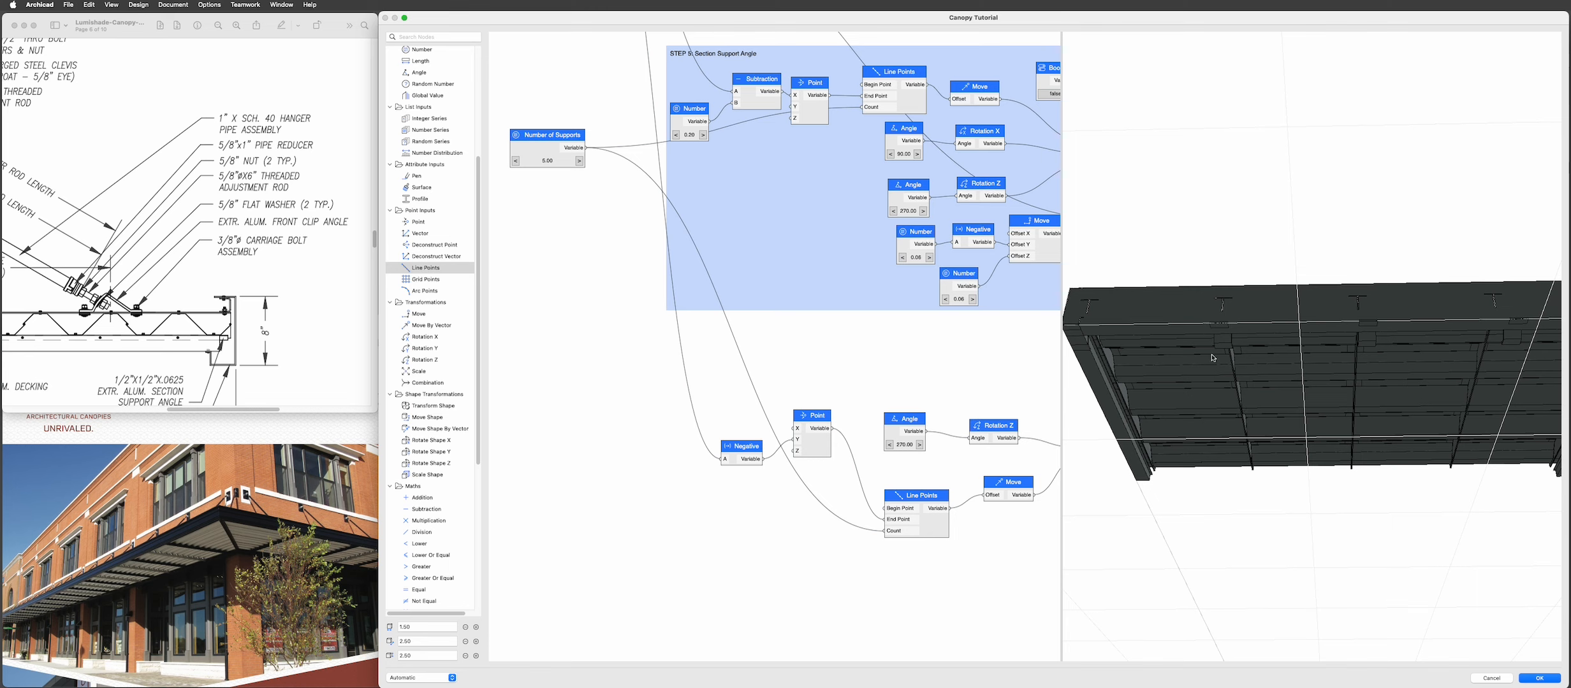
{"action": "left_click_drag", "start_coordinate": [1219, 356], "coordinate": [1224, 361]}
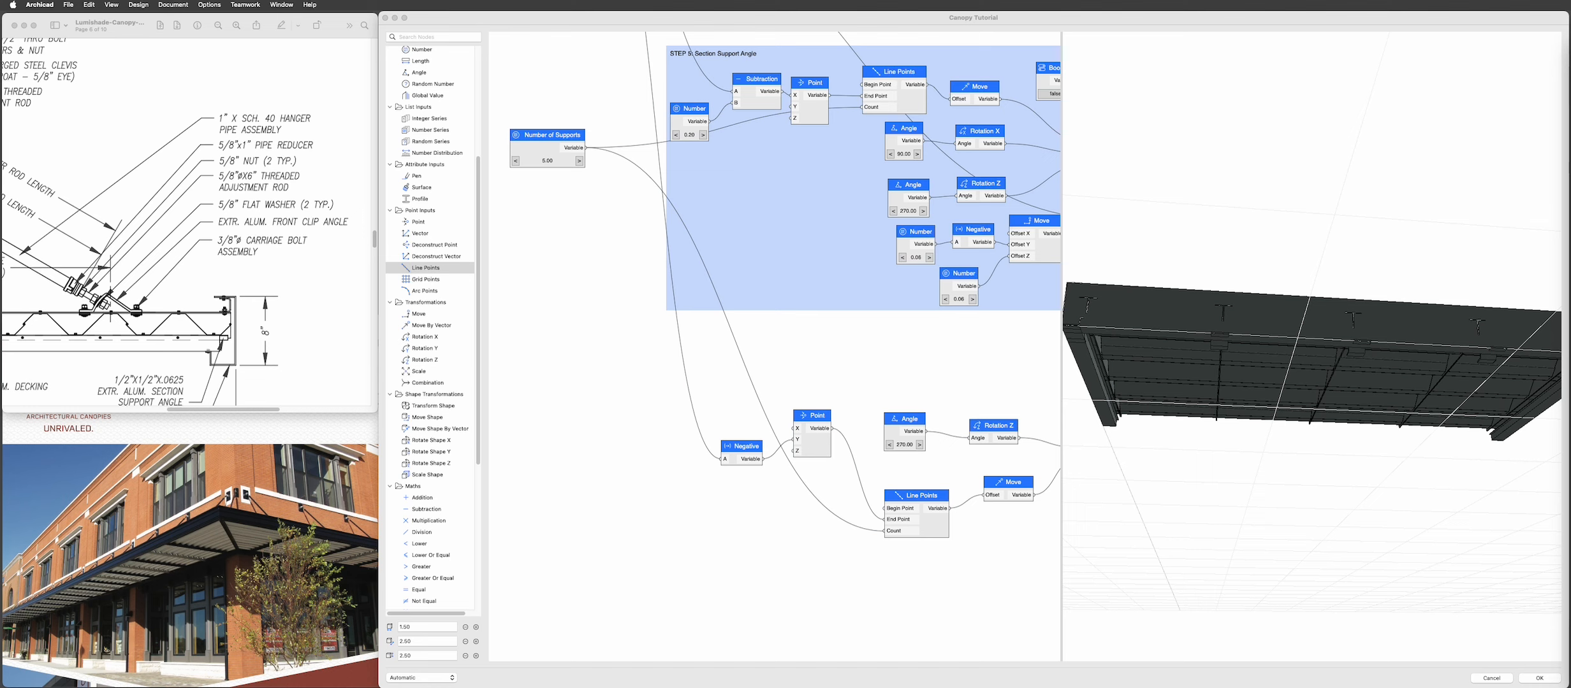
{"action": "left_click_drag", "start_coordinate": [1151, 377], "coordinate": [1363, 352]}
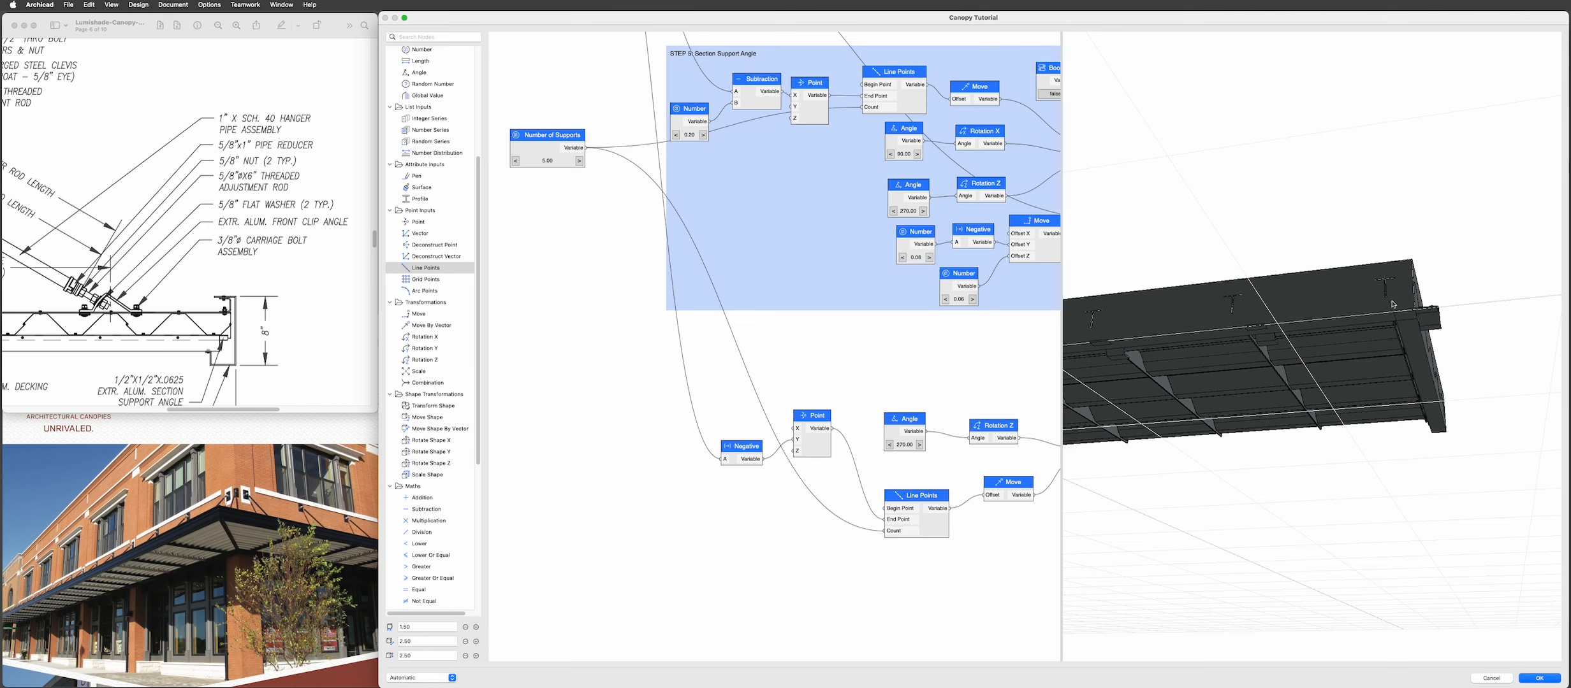
{"action": "left_click_drag", "start_coordinate": [1378, 304], "coordinate": [1381, 303]}
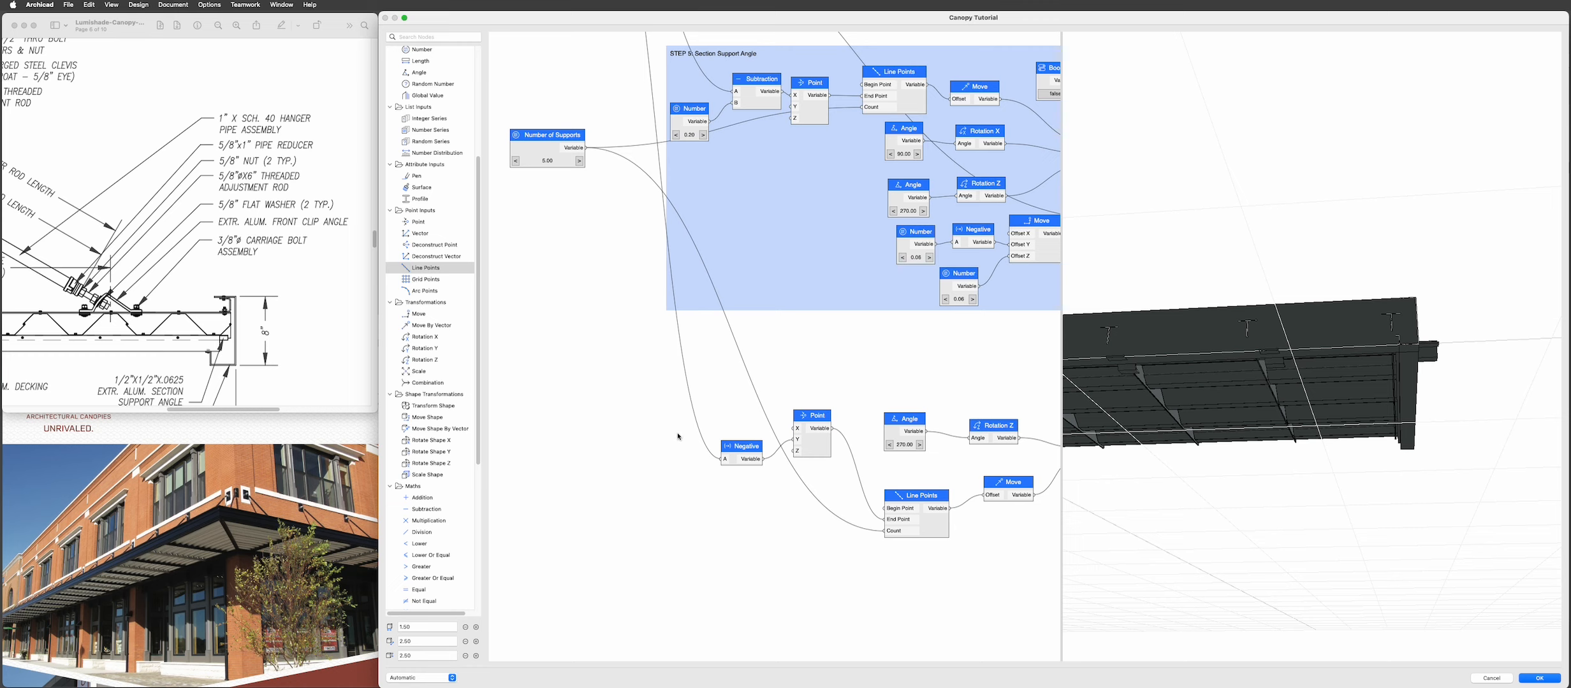
- Add a Subtraction node next to the clip angle's Negative node
{"action": "double_click", "coordinate": [655, 432]}
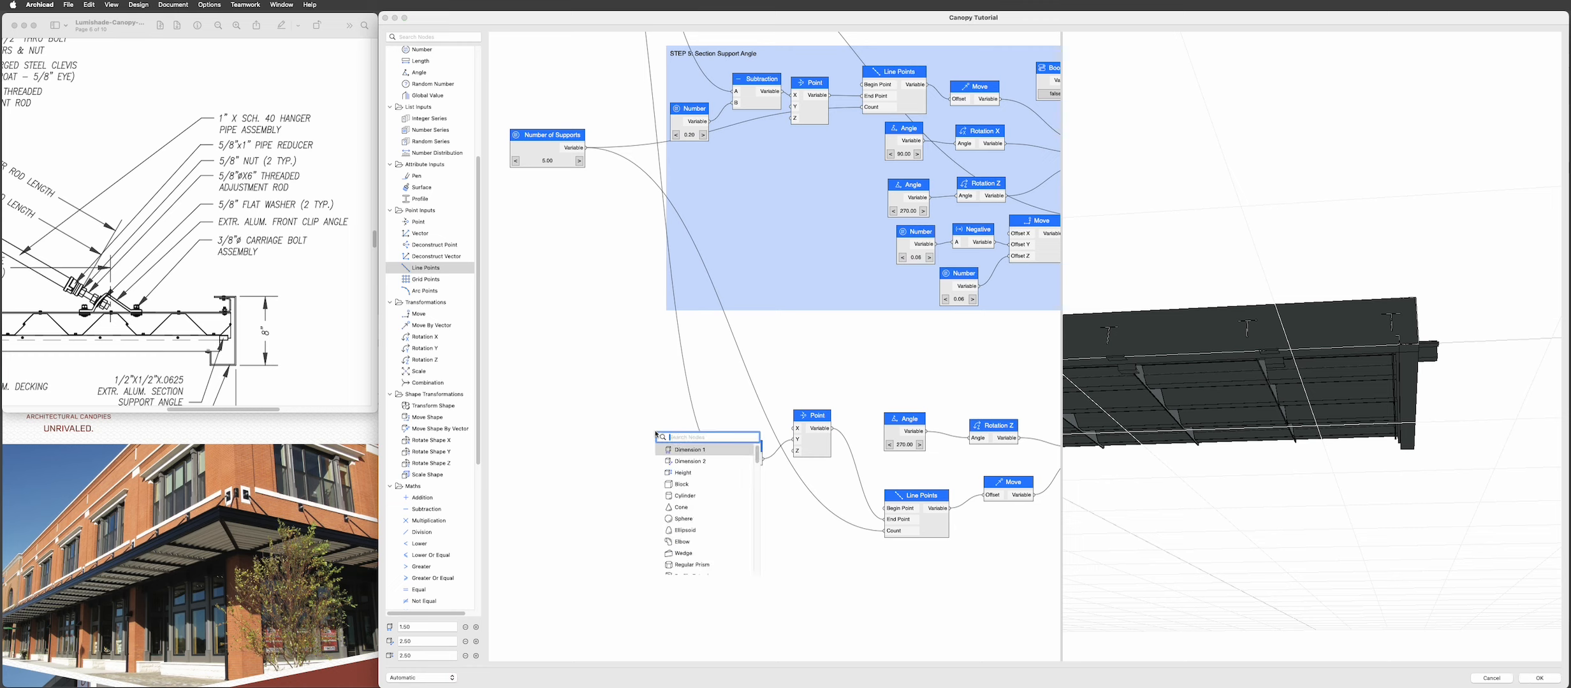
{"action": "type", "text": "sub"}
{"action": "key", "text": "Return"}
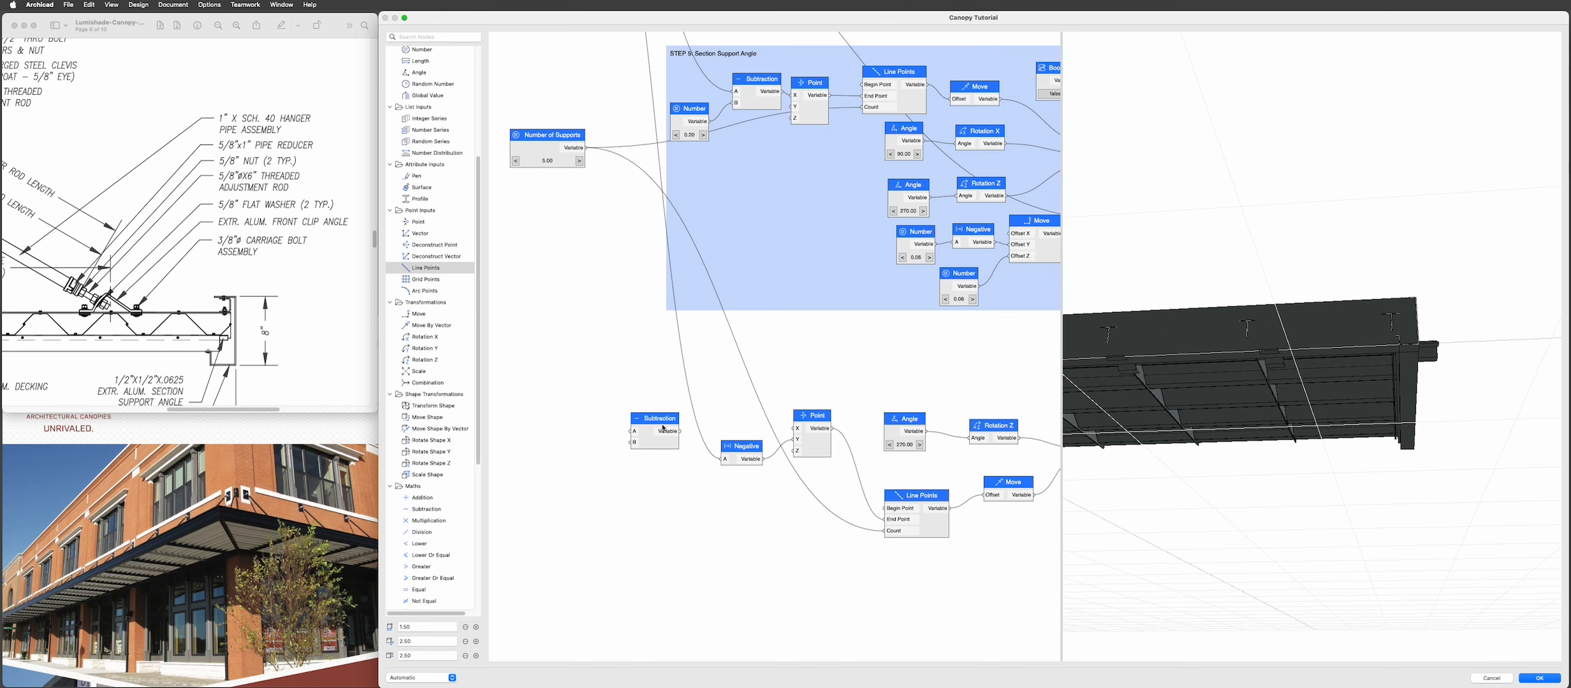
{"action": "left_click", "coordinate": [744, 459]}
{"action": "scroll", "coordinate": [720, 454], "scroll_direction": "up", "scroll_amount": 5}
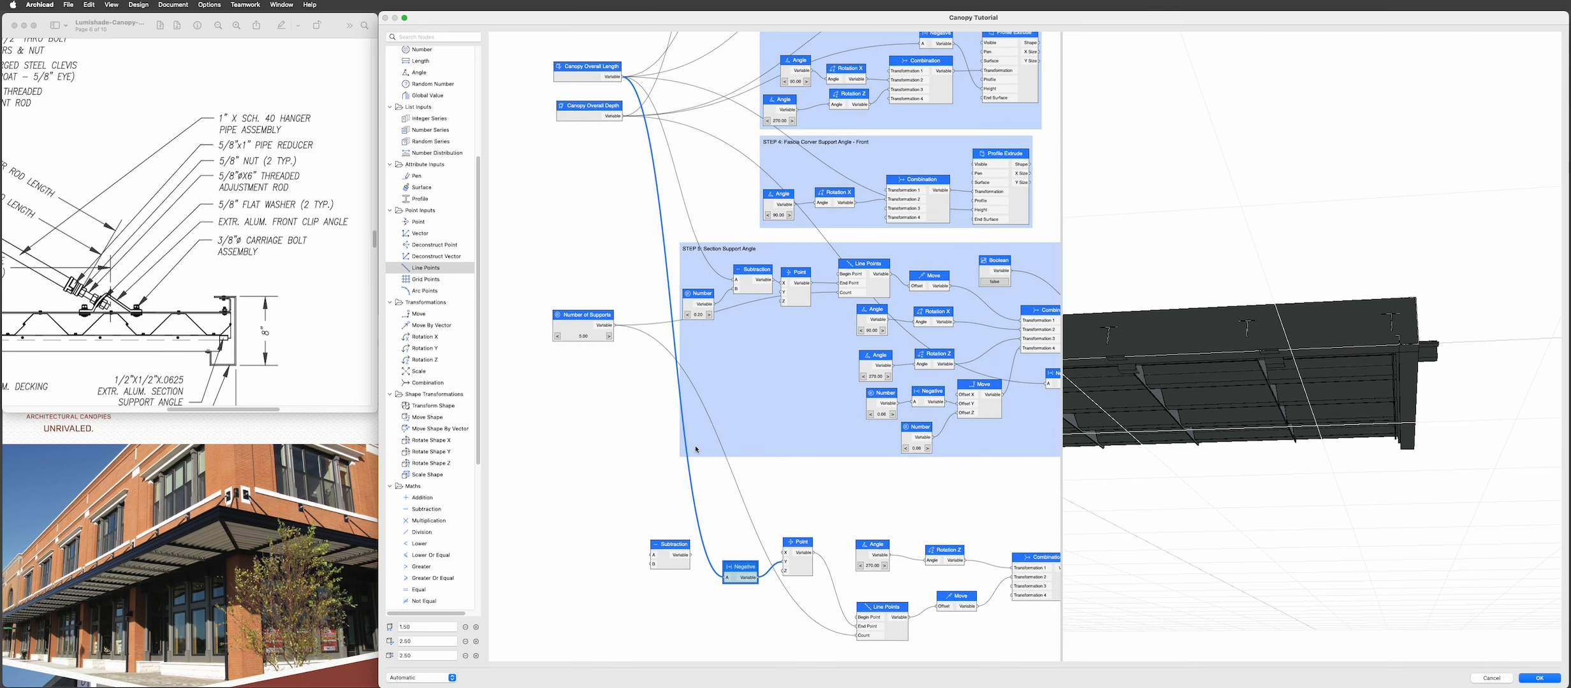
{"action": "left_click_drag", "start_coordinate": [1387, 364], "coordinate": [1435, 406]}
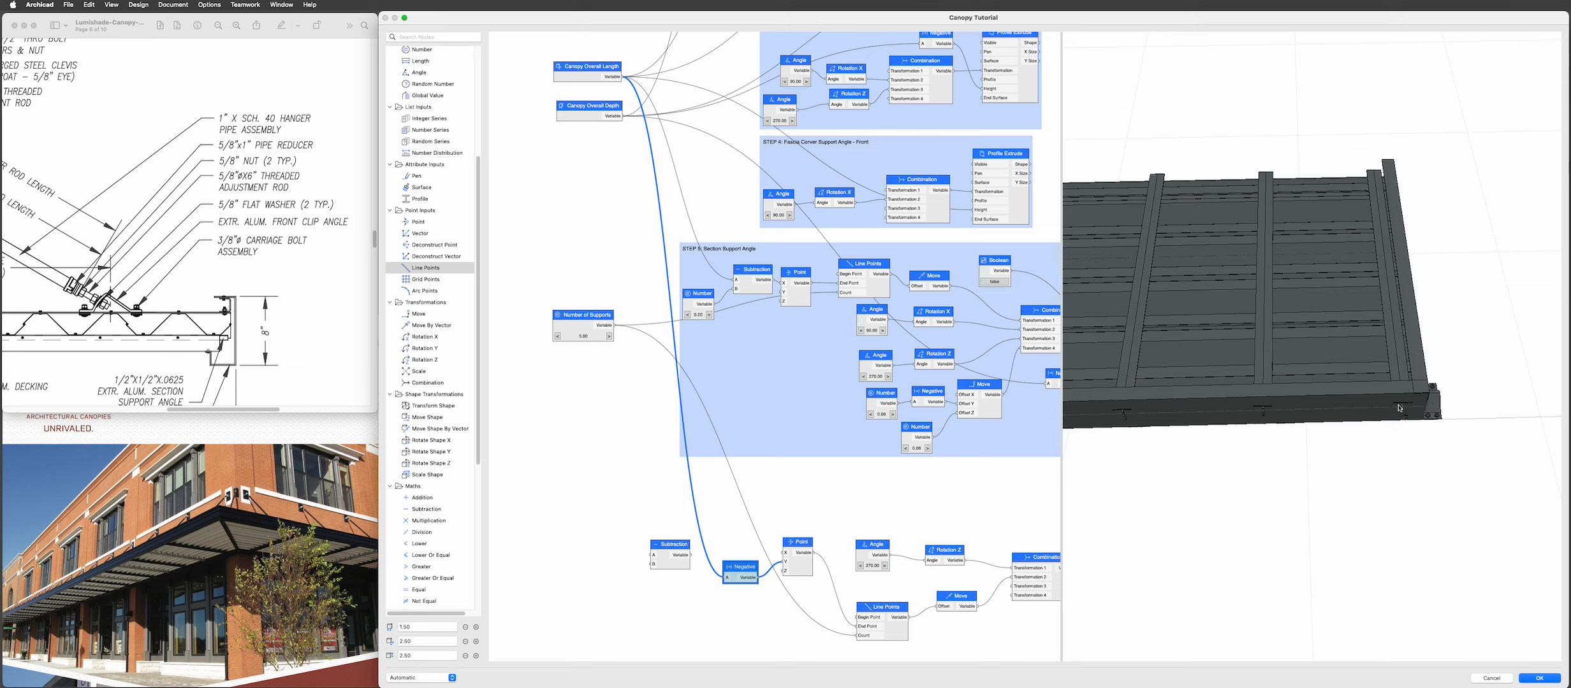
- Subtract the Section Support Angle group's Number from Canopy Overall Length in the Subtraction node and feed the result to Negative
{"action": "left_click", "coordinate": [702, 298]}
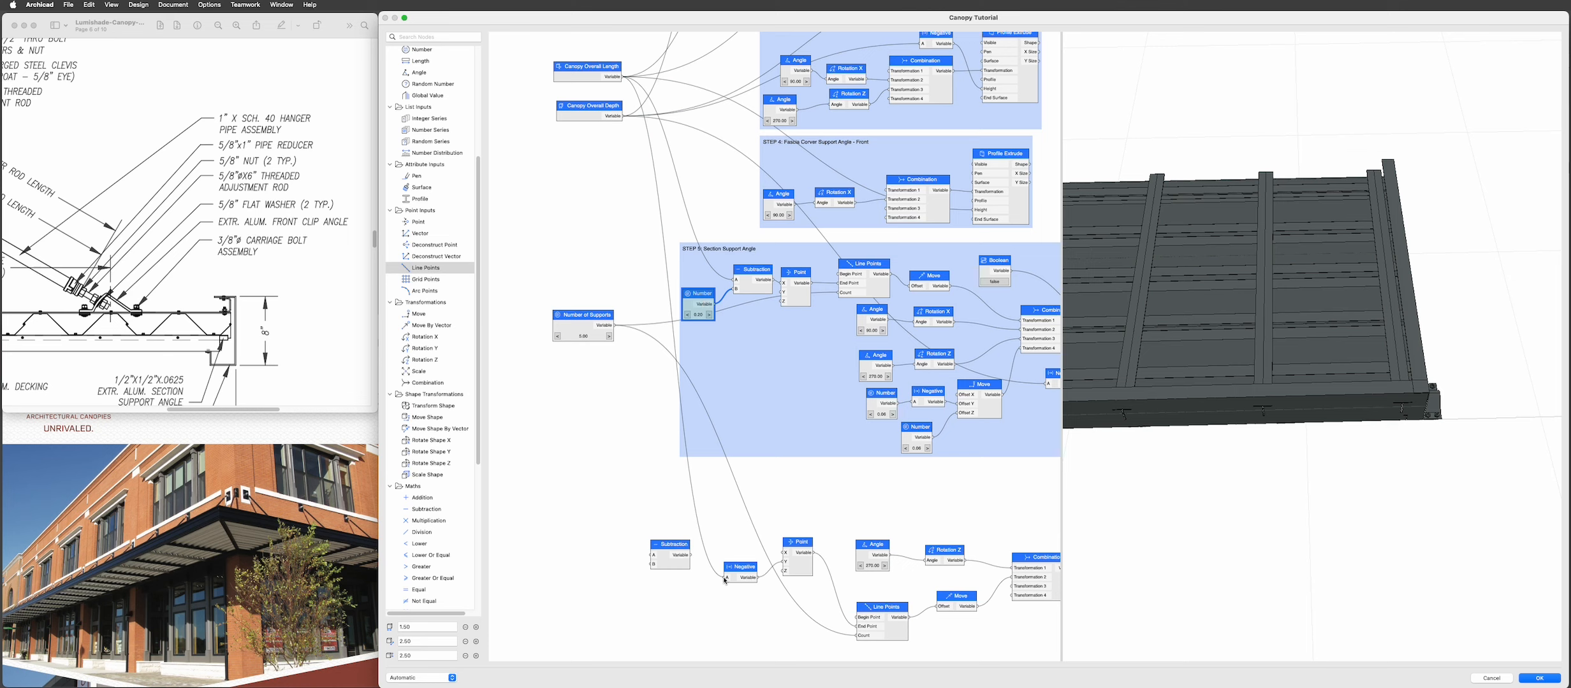
{"action": "left_click_drag", "start_coordinate": [725, 581], "coordinate": [688, 525]}
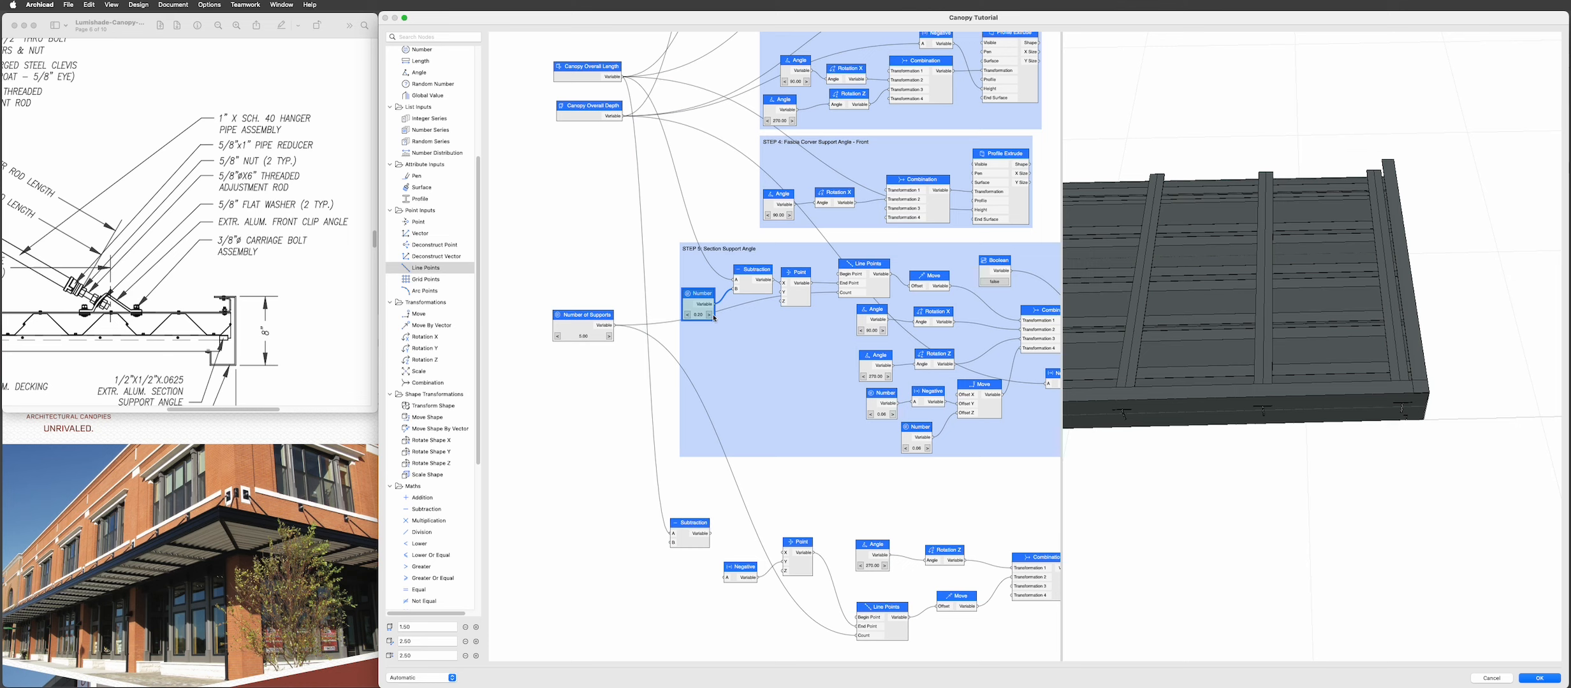
{"action": "left_click_drag", "start_coordinate": [729, 348], "coordinate": [726, 577]}
{"action": "middle_click_drag", "start_coordinate": [1276, 471], "coordinate": [1279, 423], "text": "shift"}
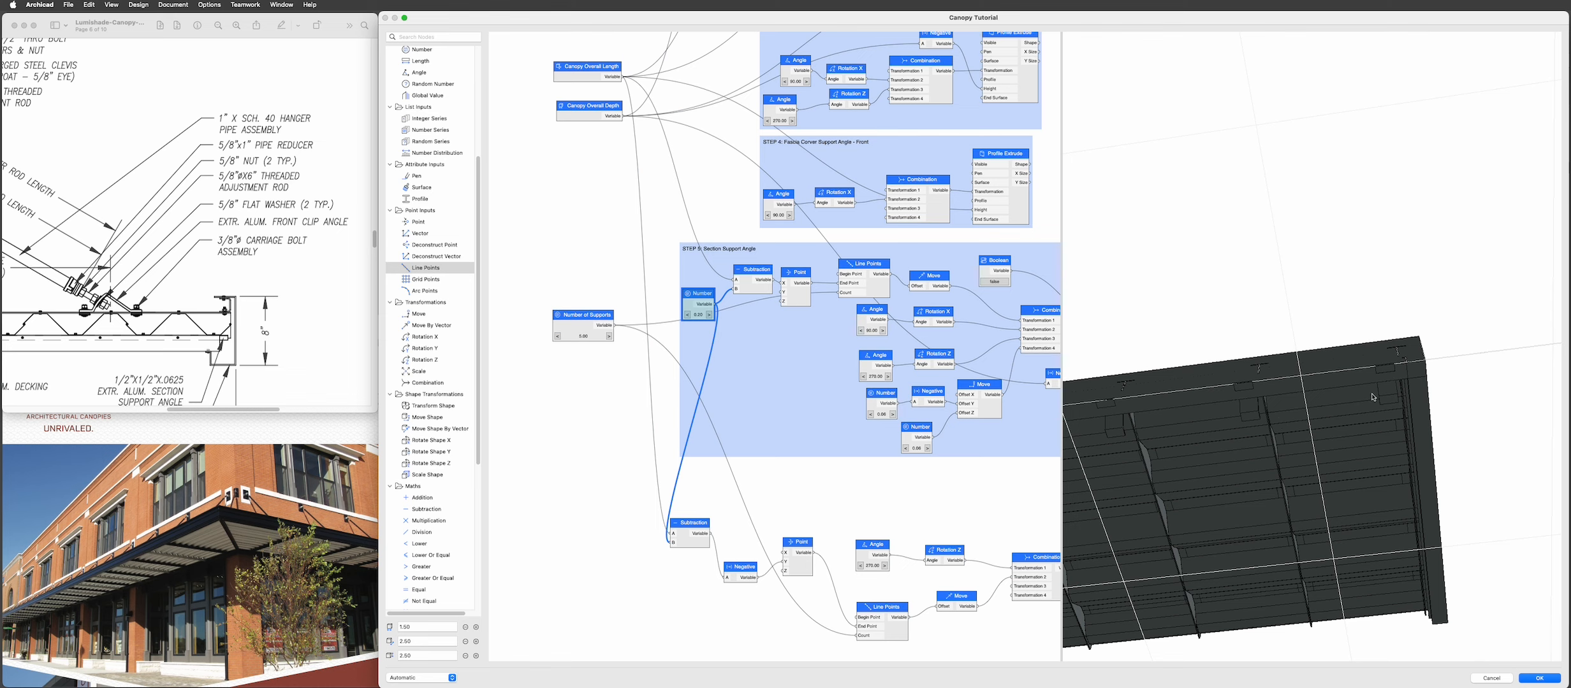
{"action": "middle_click_drag", "start_coordinate": [1392, 383], "coordinate": [1209, 436], "text": "shift"}
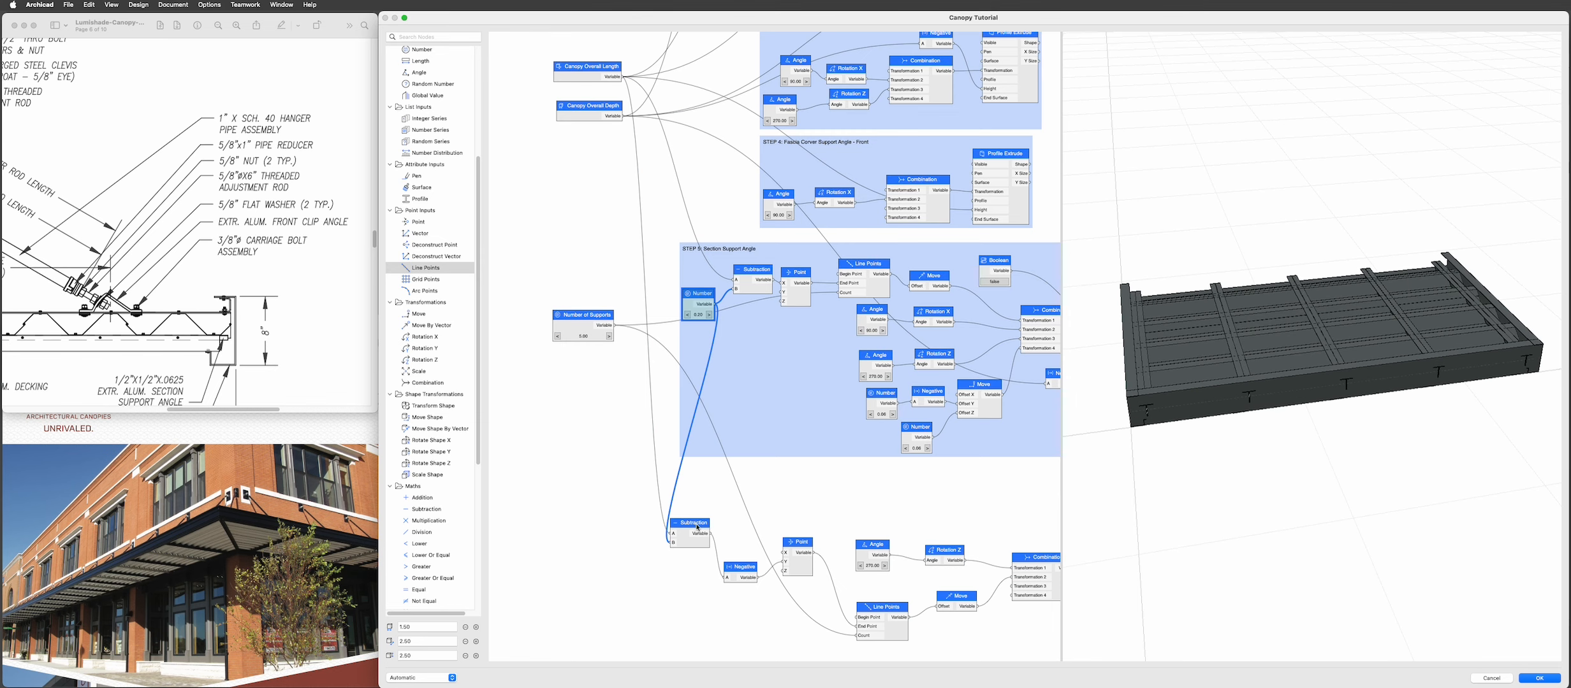
- Tidy the clip angle's node layout by repositioning its Subtraction, Negative, Point, Angle and Line Points nodes
{"action": "left_click_drag", "start_coordinate": [698, 528], "coordinate": [745, 507]}
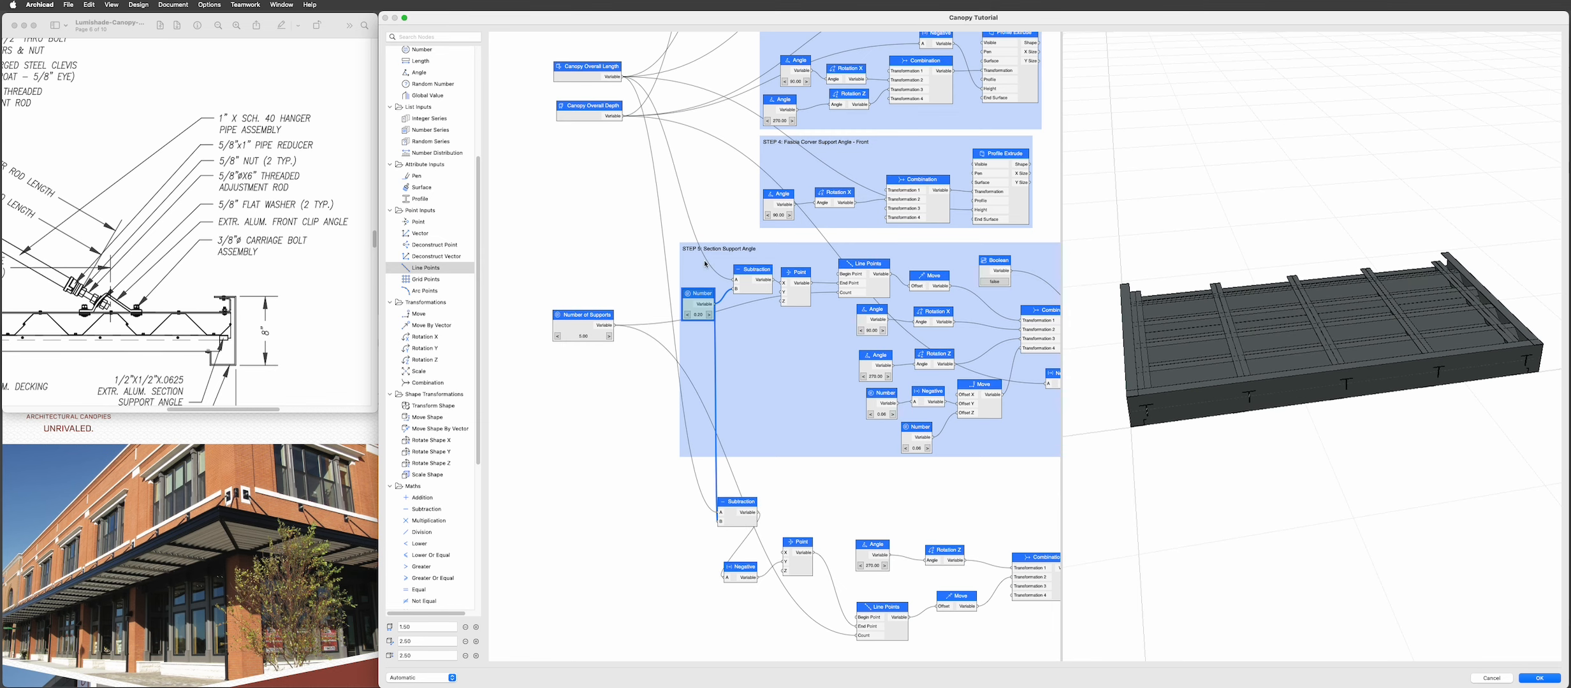
{"action": "scroll", "coordinate": [913, 345], "scroll_direction": "right", "scroll_amount": 5}
{"action": "scroll", "coordinate": [913, 345], "scroll_direction": "down", "scroll_amount": 2}
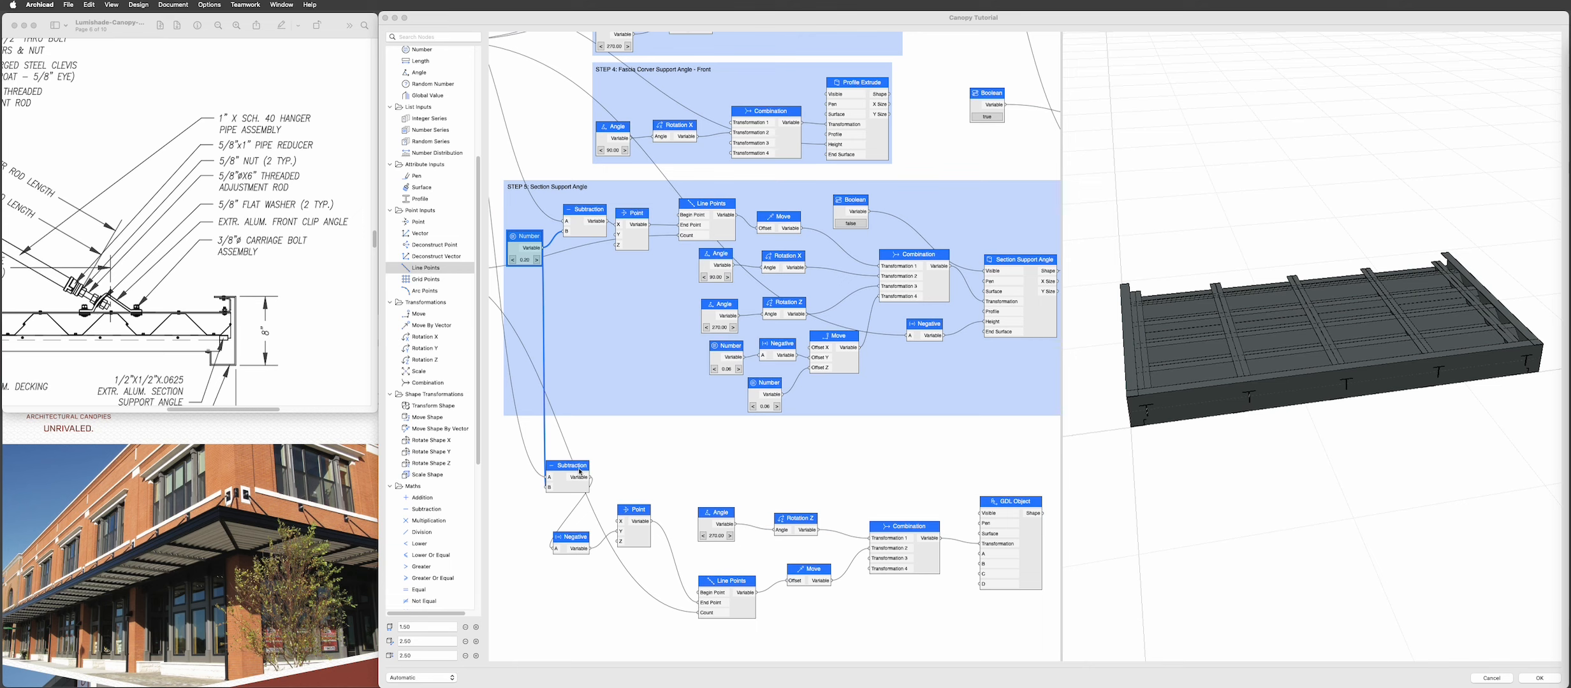
{"action": "left_click_drag", "start_coordinate": [580, 473], "coordinate": [625, 465]}
{"action": "left_click_drag", "start_coordinate": [640, 510], "coordinate": [677, 498]}
{"action": "left_click_drag", "start_coordinate": [573, 542], "coordinate": [742, 507]}
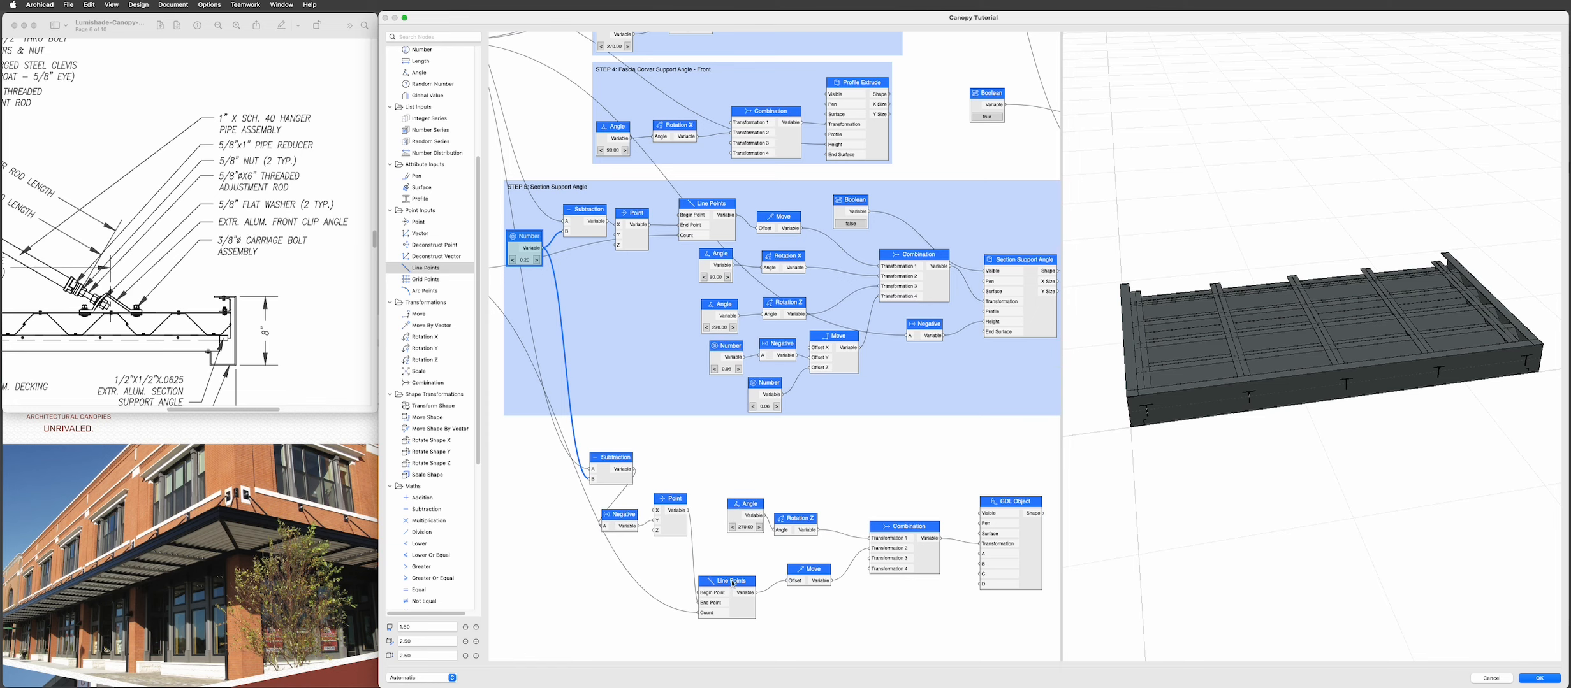
{"action": "left_click_drag", "start_coordinate": [732, 584], "coordinate": [746, 558]}
{"action": "mouse_move", "coordinate": [674, 502]}
{"action": "left_mouse_down"}
{"action": "mouse_move", "coordinate": [701, 498]}
{"action": "mouse_move", "coordinate": [645, 503]}
{"action": "left_mouse_up"}
{"action": "left_click_drag", "start_coordinate": [699, 496], "coordinate": [693, 497]}
{"action": "mouse_move", "coordinate": [1231, 464]}
{"action": "left_mouse_down"}
{"action": "mouse_move", "coordinate": [1239, 453]}
{"action": "mouse_move", "coordinate": [1233, 466]}
{"action": "left_mouse_up"}
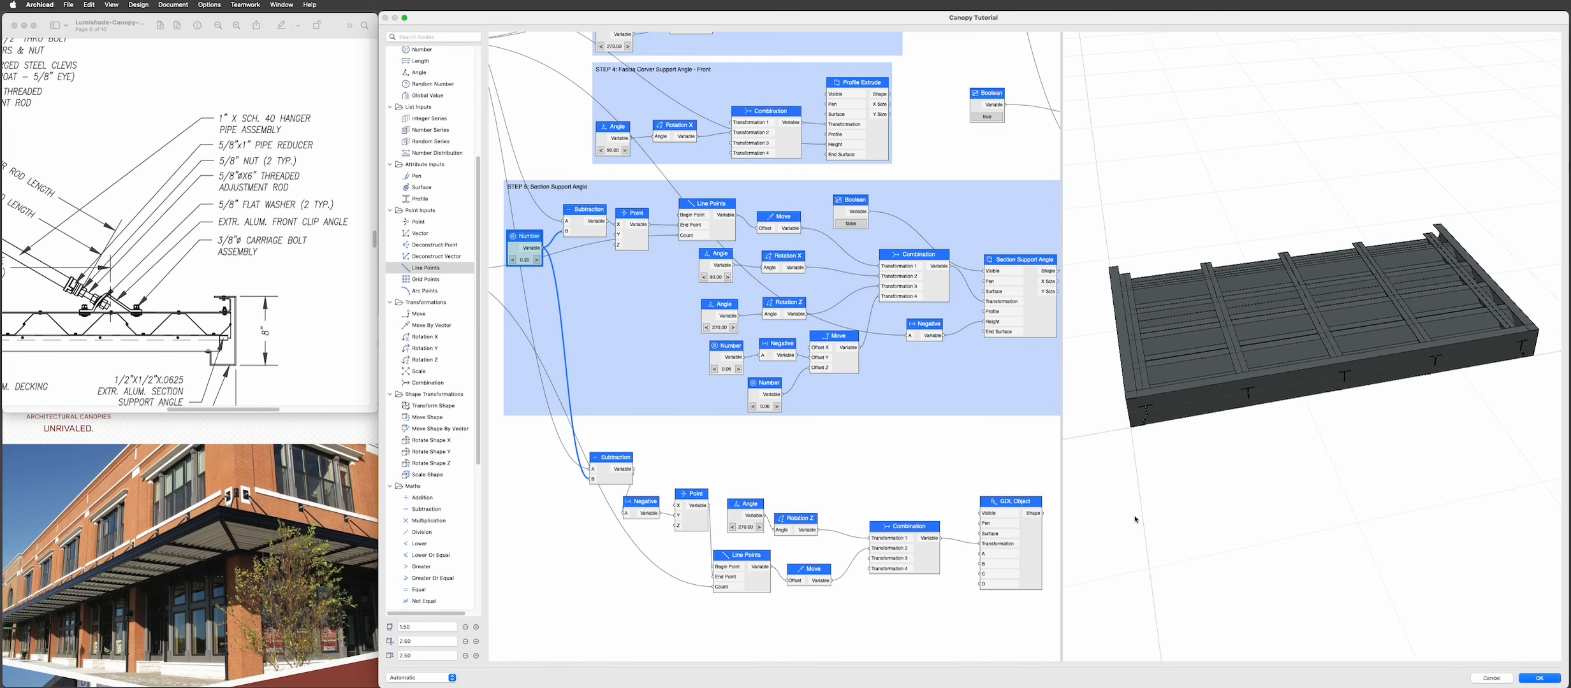
- Add a Move node with X, Y and Z offsets below the clip angle's nodes, and a Number node beside it
{"action": "scroll", "coordinate": [790, 521], "scroll_direction": "down", "scroll_amount": 5}
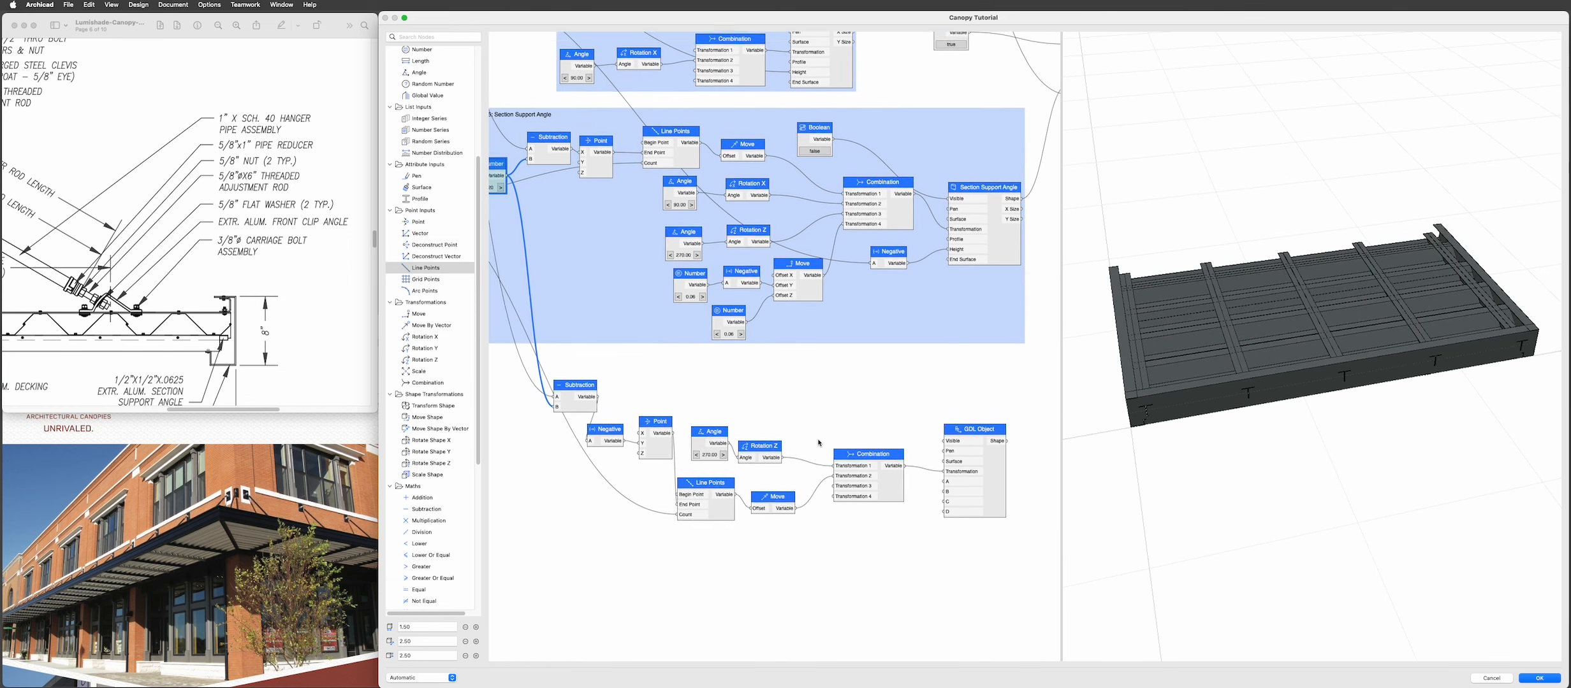
{"action": "double_click", "coordinate": [797, 541]}
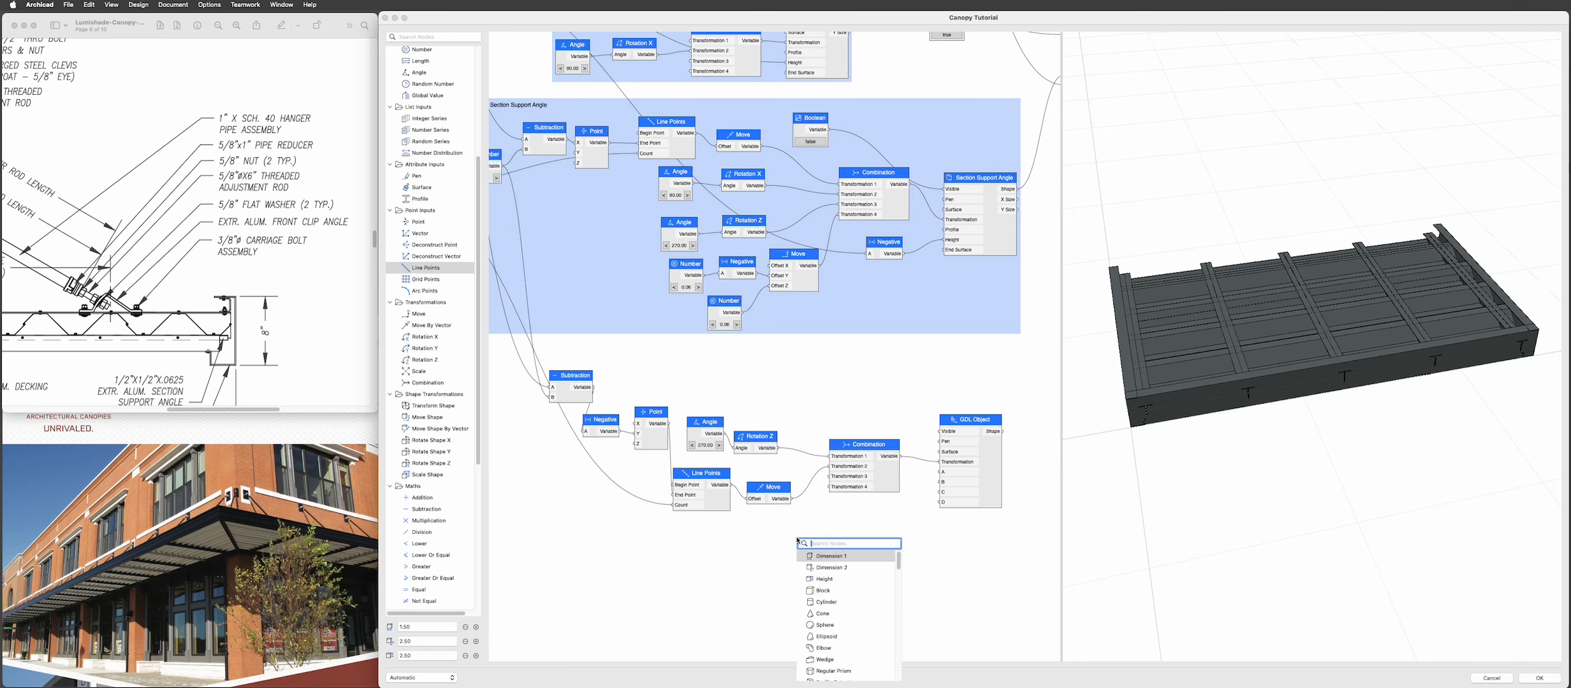
{"action": "type", "text": "move"}
{"action": "key", "text": "Return"}
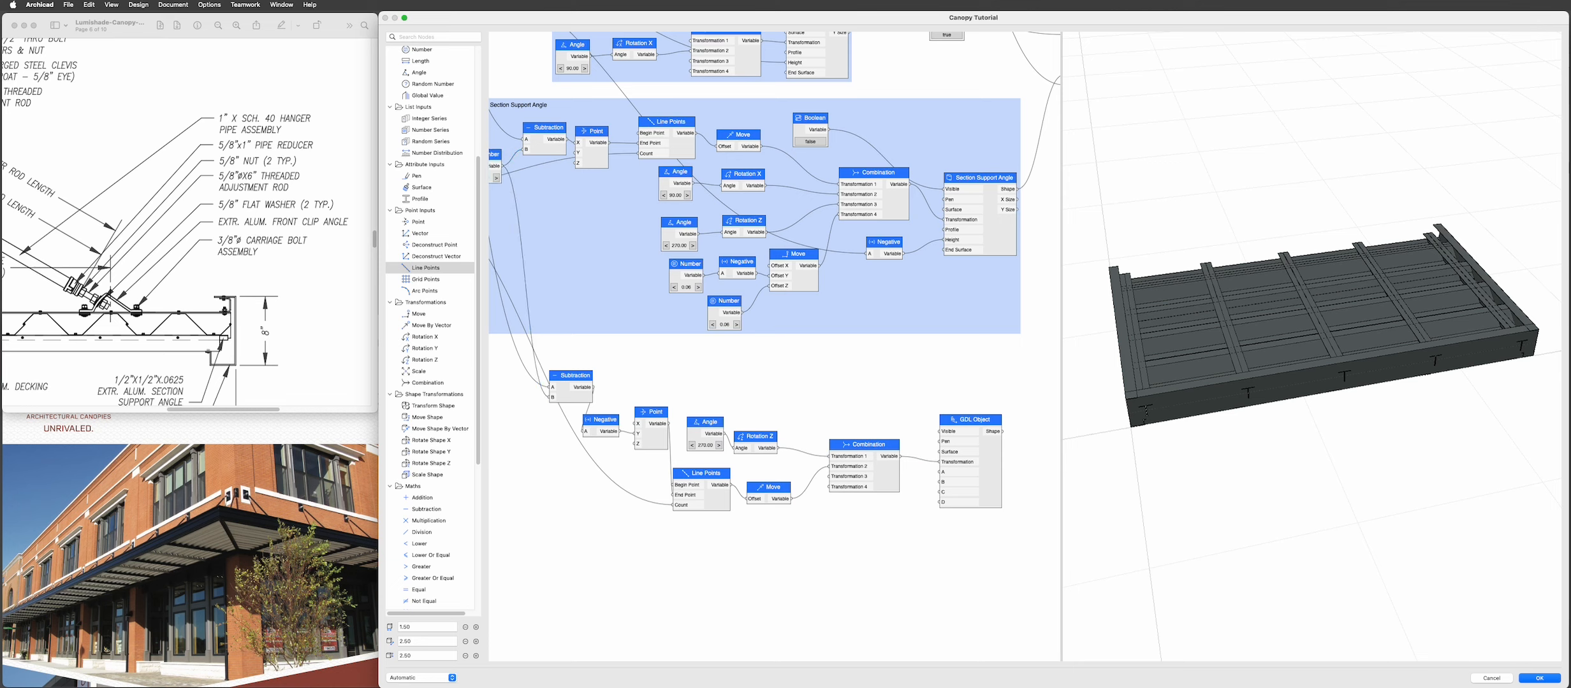
{"action": "left_click_drag", "start_coordinate": [802, 527], "coordinate": [818, 543]}
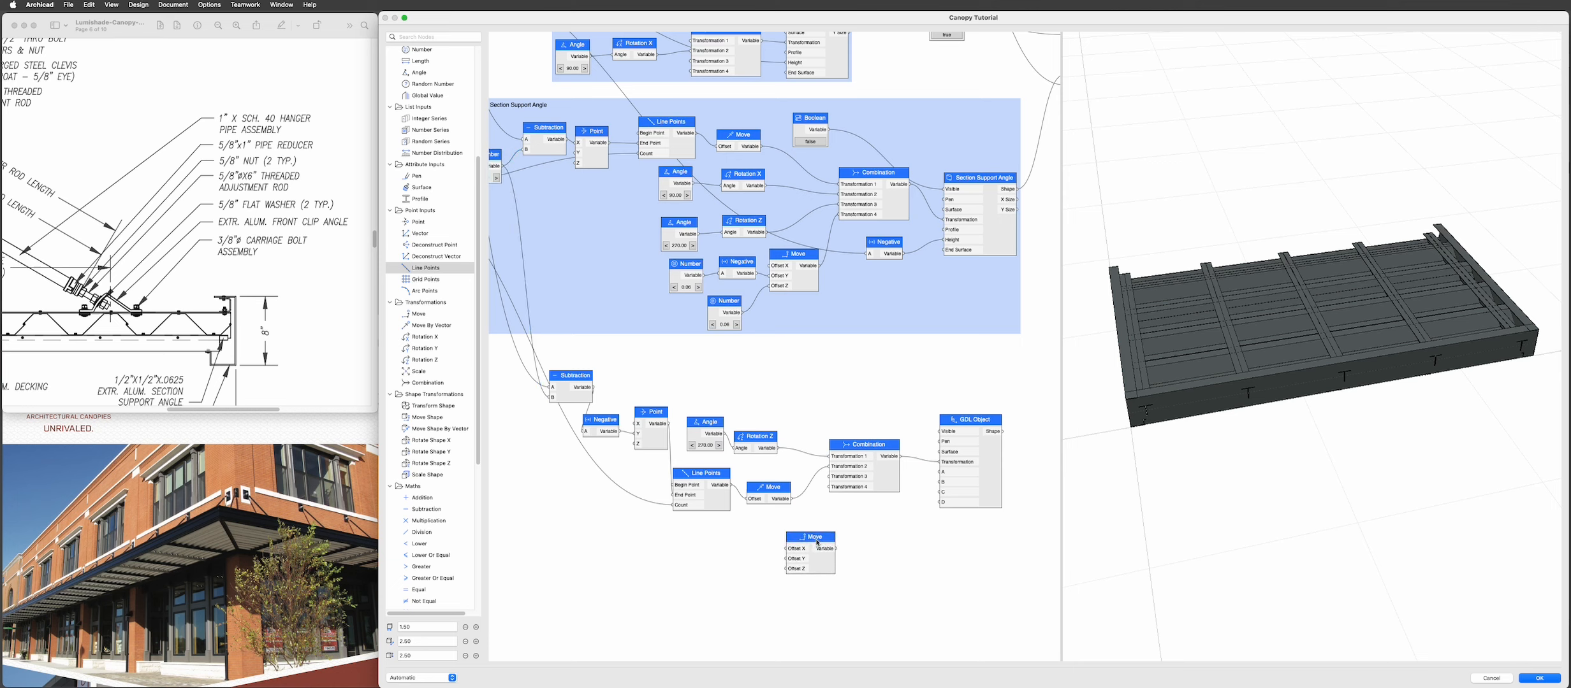
{"action": "double_click", "coordinate": [742, 560]}
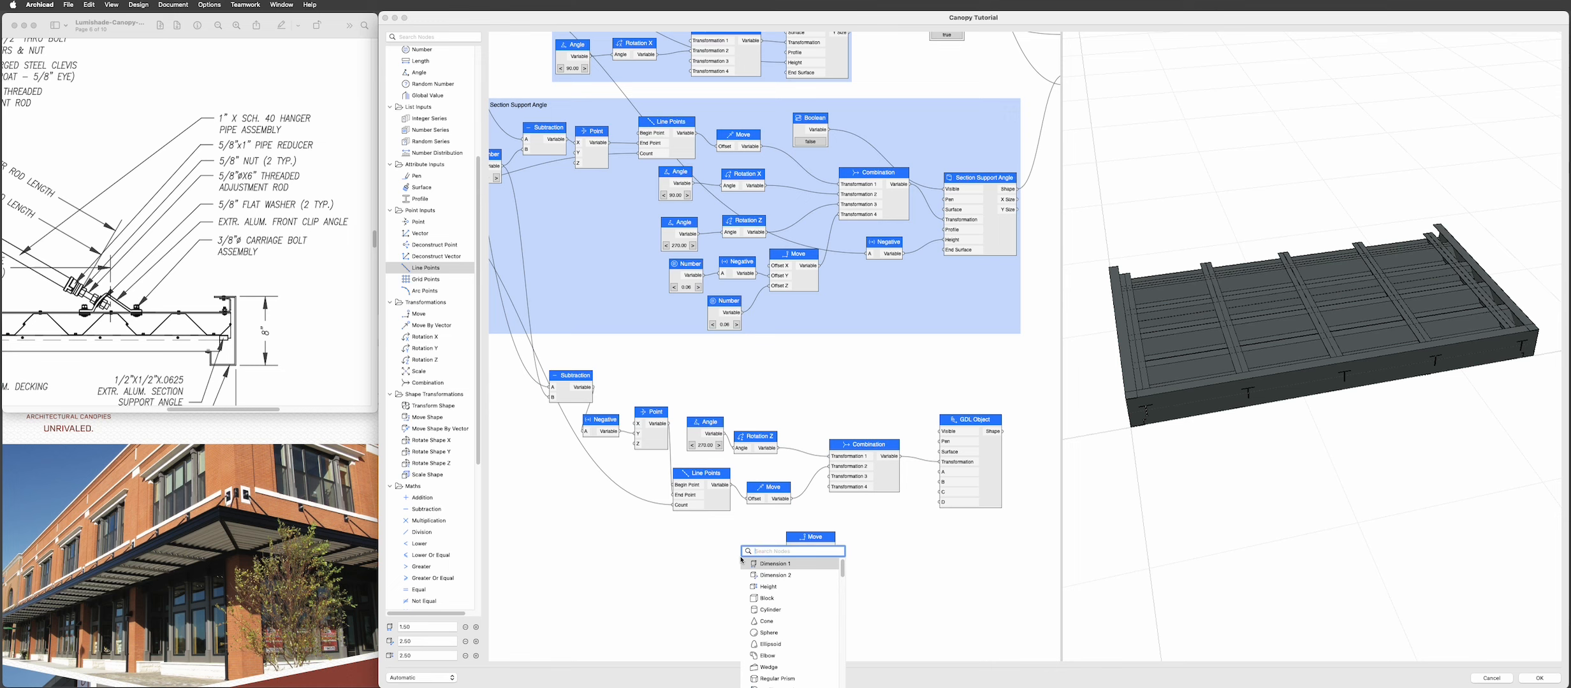
{"action": "type", "text": "number"}
{"action": "key", "text": "Return"}
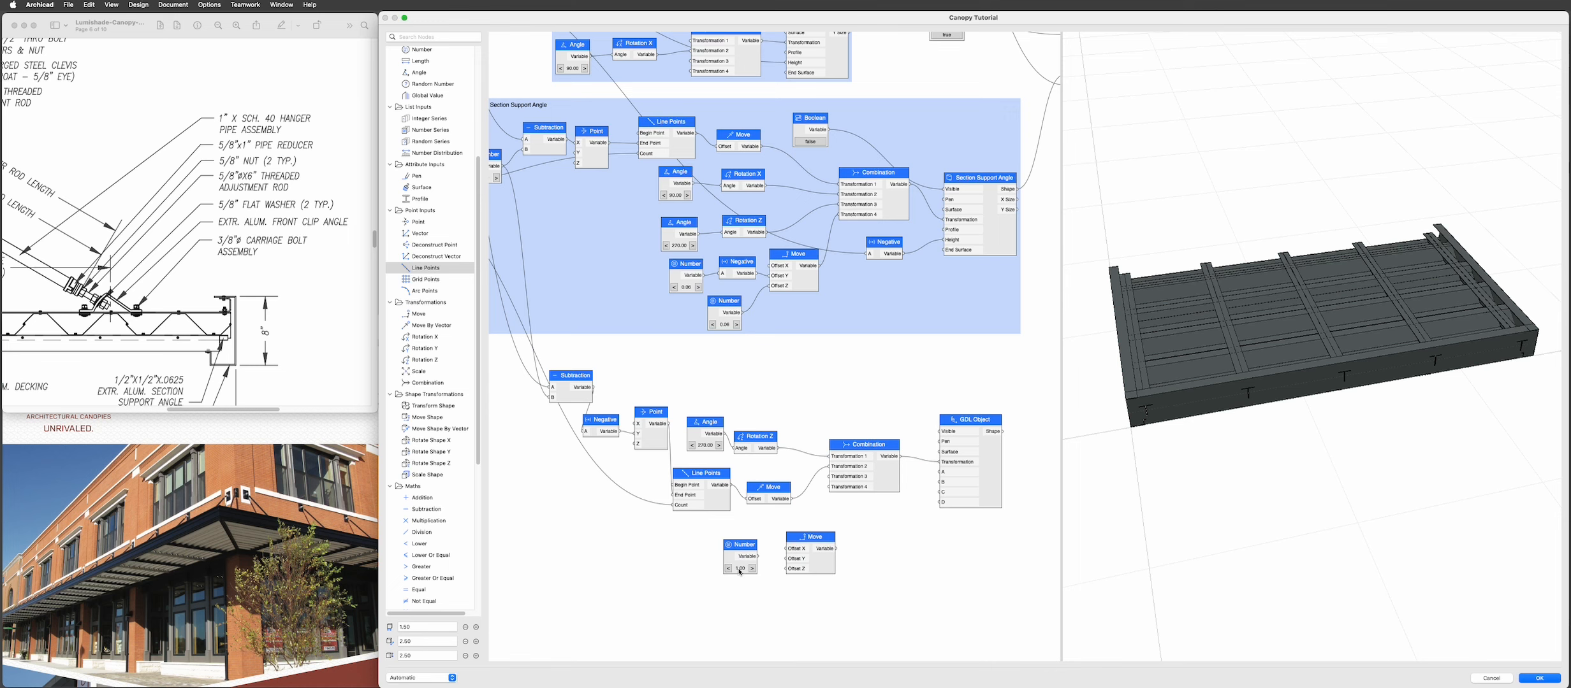
- Set the new Number node beside the clip angle's offset Move node to a value of 0.10 with a step of 0.01
{"action": "scroll", "coordinate": [740, 573], "scroll_direction": "up", "scroll_amount": 5}
{"action": "double_click", "coordinate": [718, 522]}
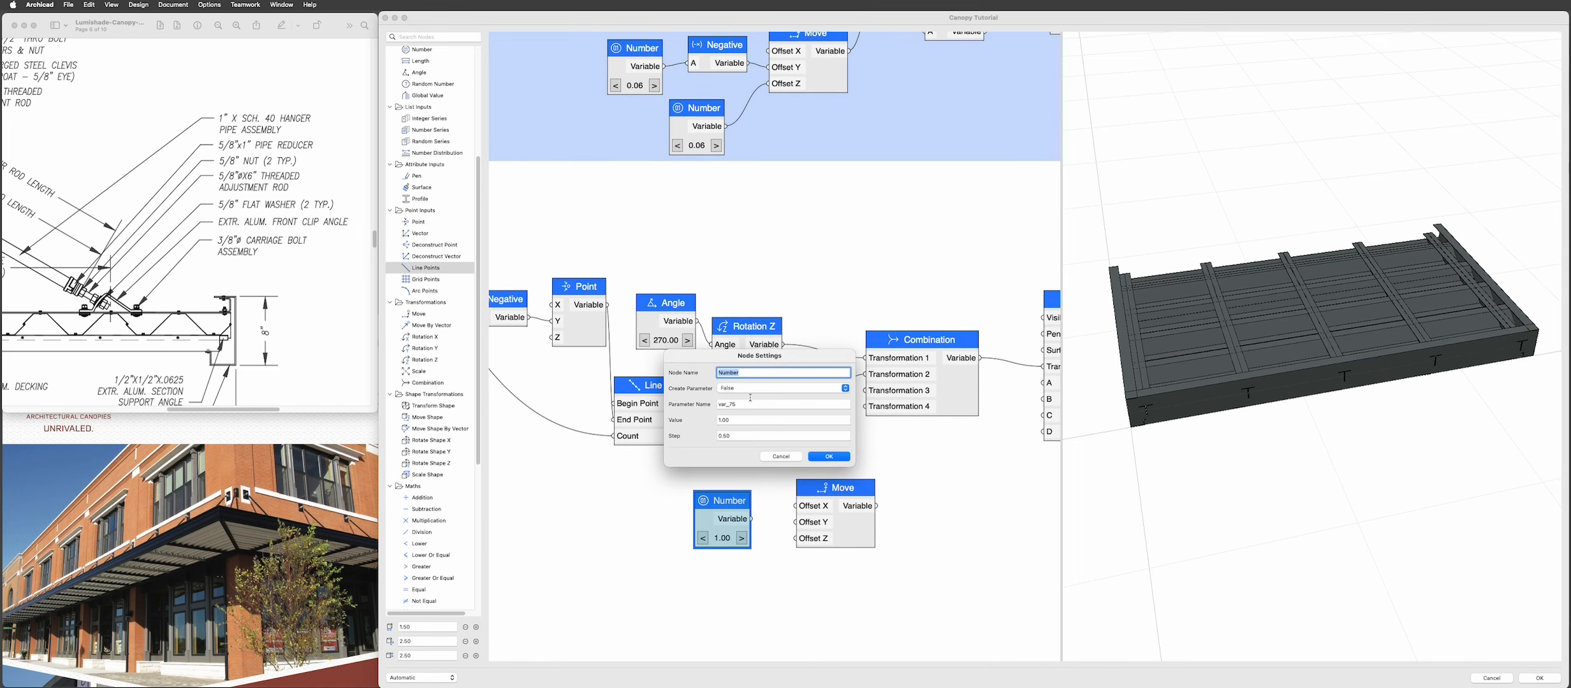
{"action": "double_click", "coordinate": [734, 433]}
{"action": "double_click", "coordinate": [729, 420]}
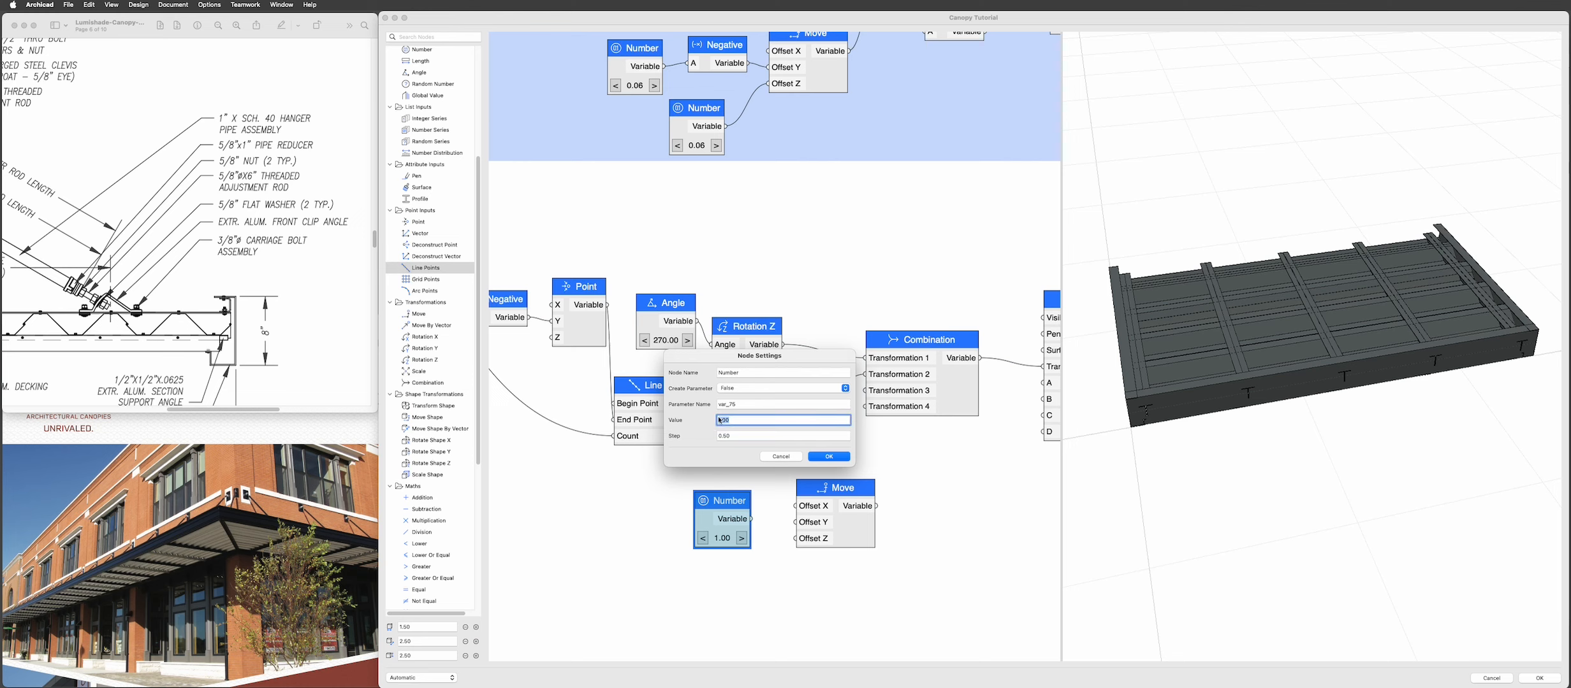
{"action": "type", "text": "0."}
{"action": "double_click", "coordinate": [749, 433]}
{"action": "type", "text": "0"}
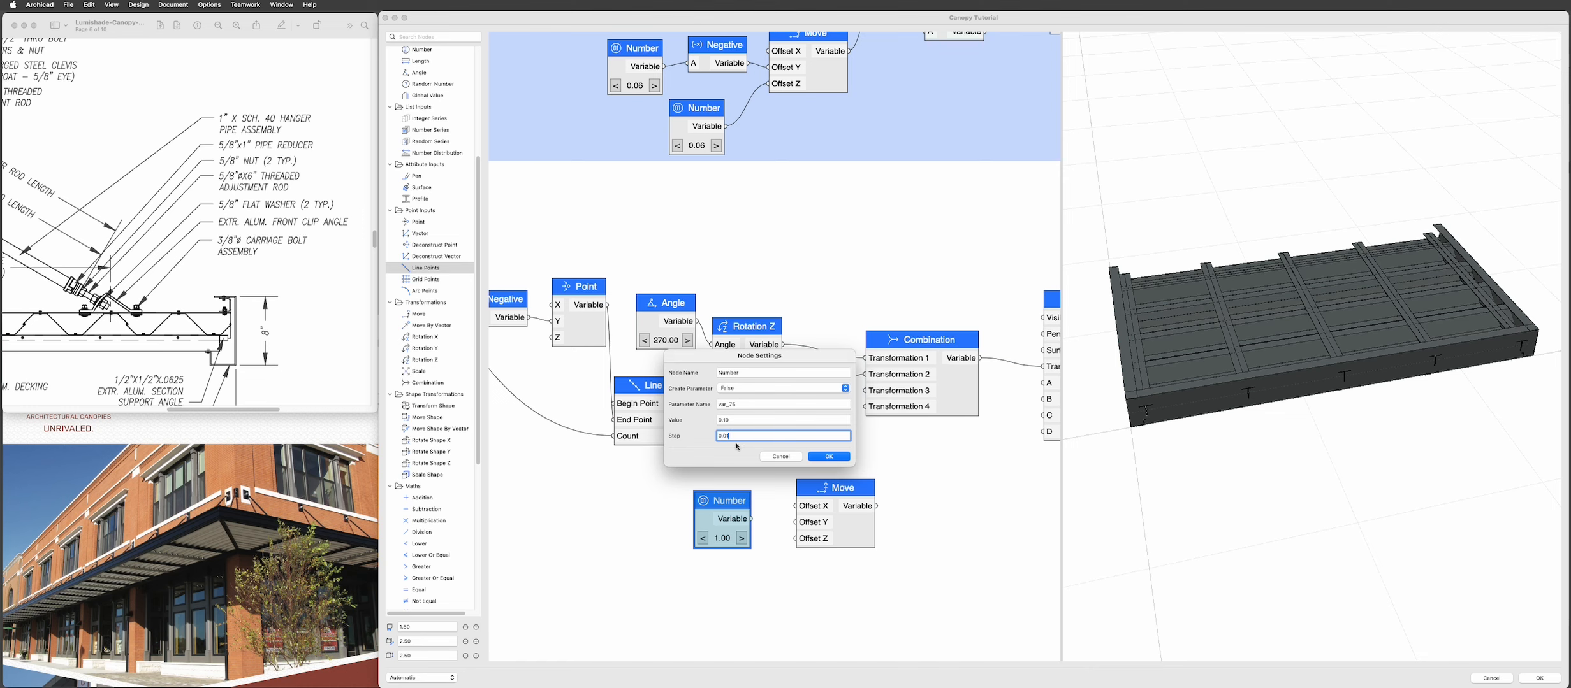
{"action": "key", "text": "Return"}
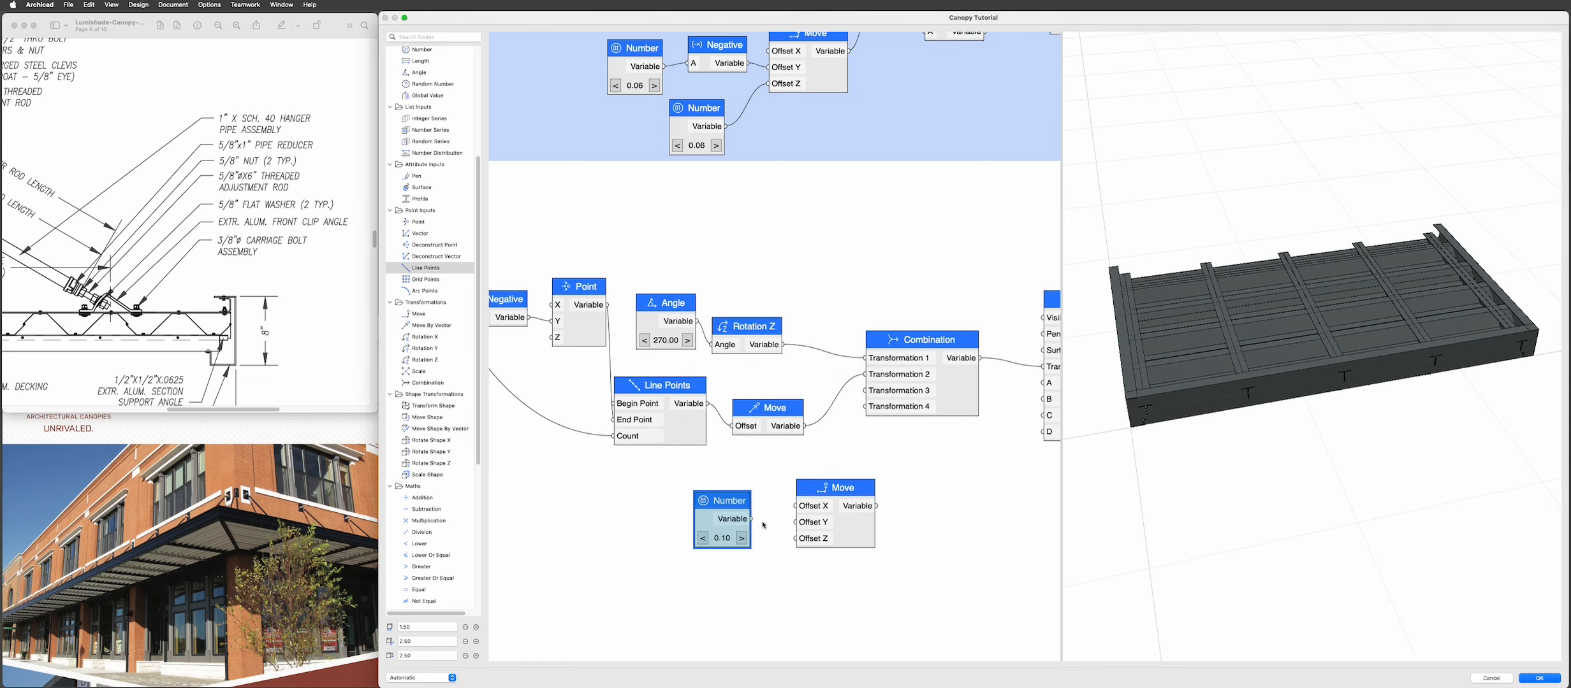
- Connect the Number node to Offset Z of the Move node and feed that Move into Transformation 3 of the clip angle's Combination
{"action": "left_click_drag", "start_coordinate": [753, 519], "coordinate": [792, 540]}
{"action": "scroll", "coordinate": [792, 541], "scroll_direction": "down", "scroll_amount": 3}
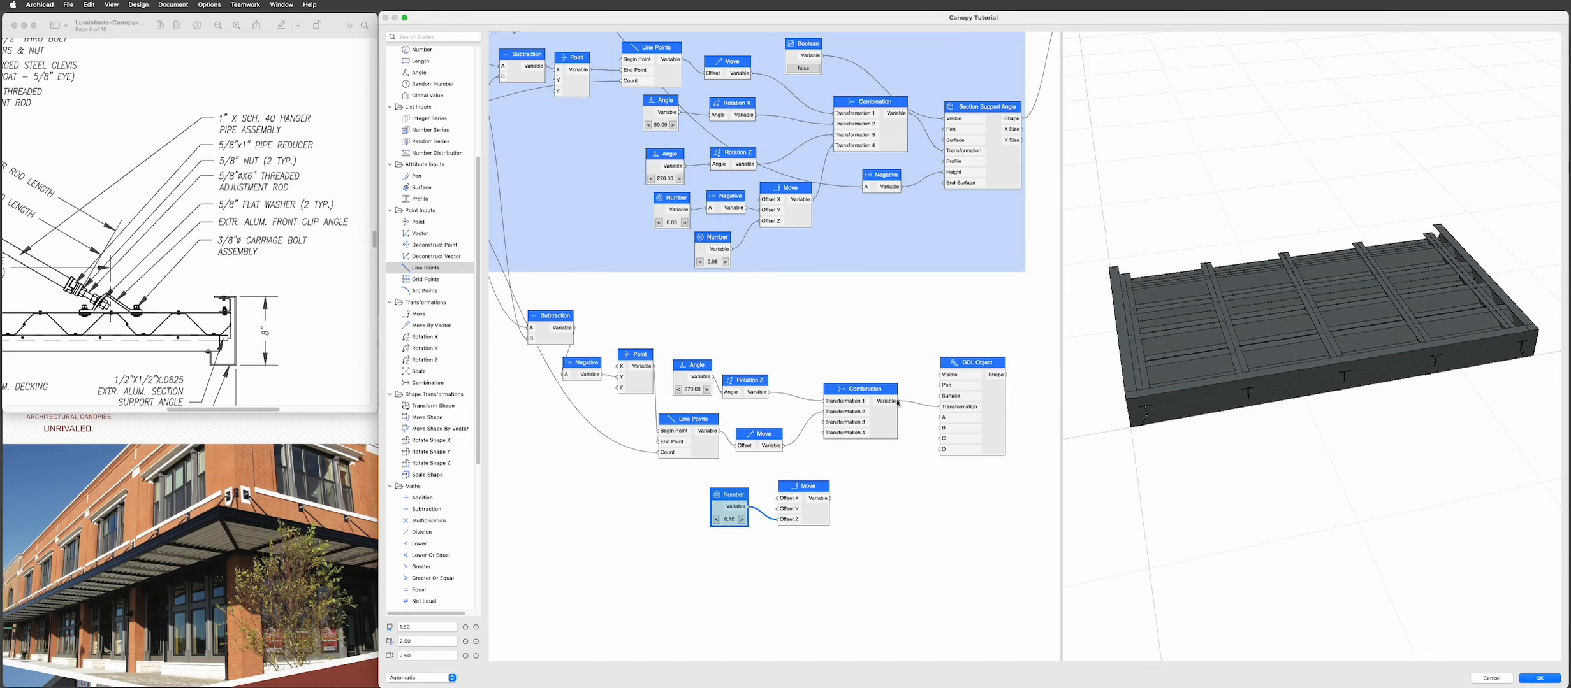
{"action": "left_click_drag", "start_coordinate": [830, 502], "coordinate": [842, 420]}
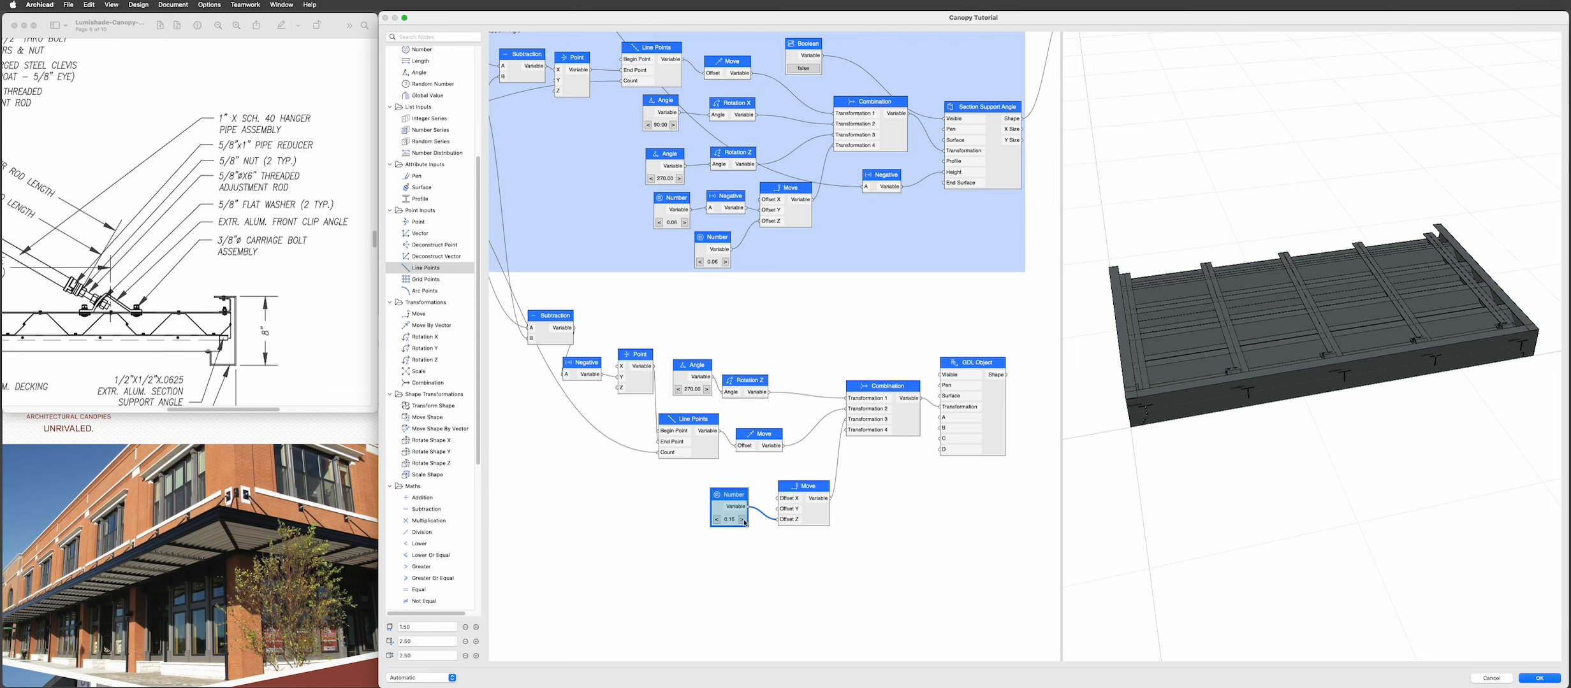
- Adjust the clip angles' Z offset number to 0.14 while checking their height against the canopy in the 3D preview
{"action": "left_click", "coordinate": [743, 521]}
{"action": "left_click", "coordinate": [744, 520]}
{"action": "left_click", "coordinate": [743, 520]}
{"action": "left_click", "coordinate": [744, 520]}
{"action": "left_click", "coordinate": [744, 521]}
{"action": "left_click", "coordinate": [743, 520]}
{"action": "left_click", "coordinate": [743, 520]}
{"action": "left_click", "coordinate": [743, 521]}
{"action": "left_click_drag", "start_coordinate": [1132, 448], "coordinate": [1307, 418]}
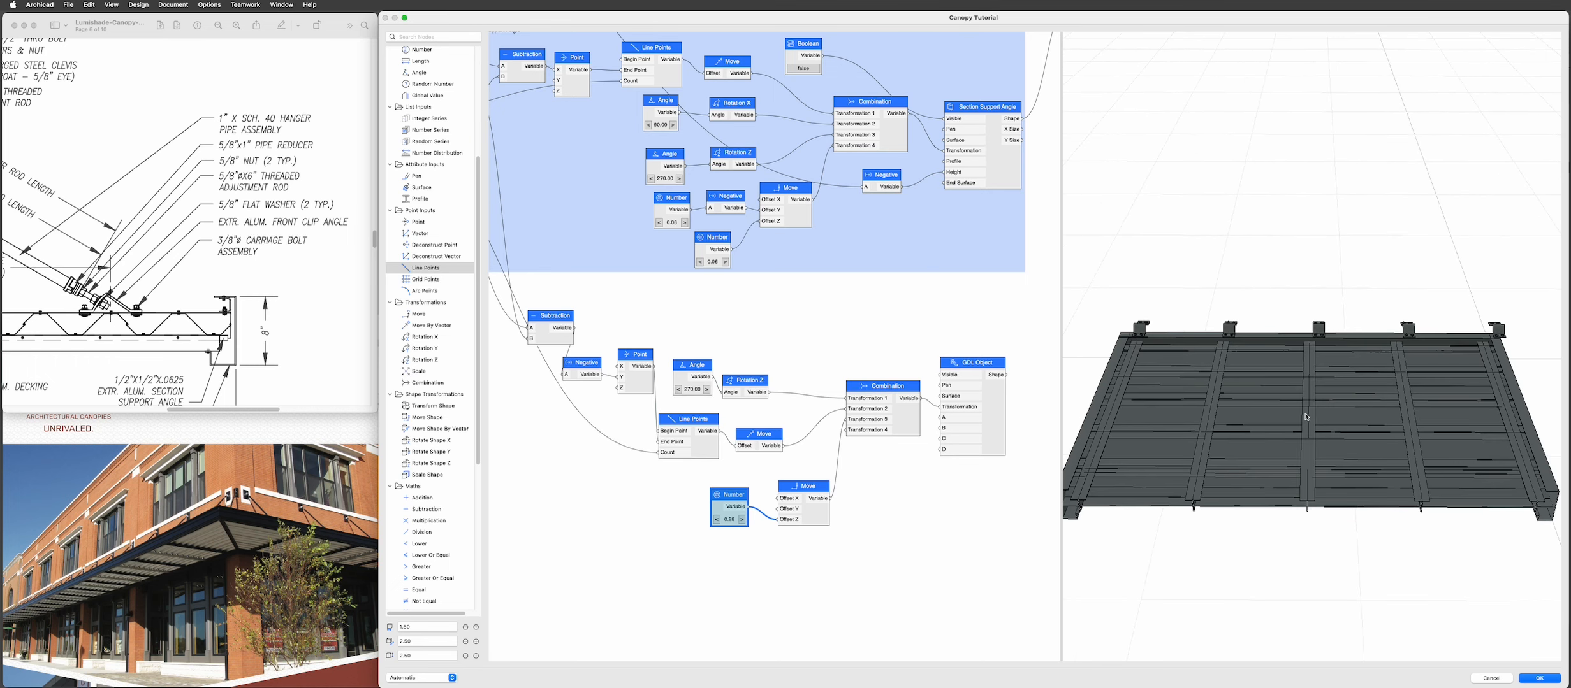
{"action": "left_click", "coordinate": [717, 521]}
{"action": "left_click", "coordinate": [717, 521]}
{"action": "left_click", "coordinate": [716, 521]}
{"action": "left_click_drag", "start_coordinate": [1198, 446], "coordinate": [1350, 397]}
{"action": "scroll", "coordinate": [1350, 396], "scroll_direction": "up", "scroll_amount": 5}
{"action": "middle_click_drag", "start_coordinate": [1433, 452], "coordinate": [1373, 432]}
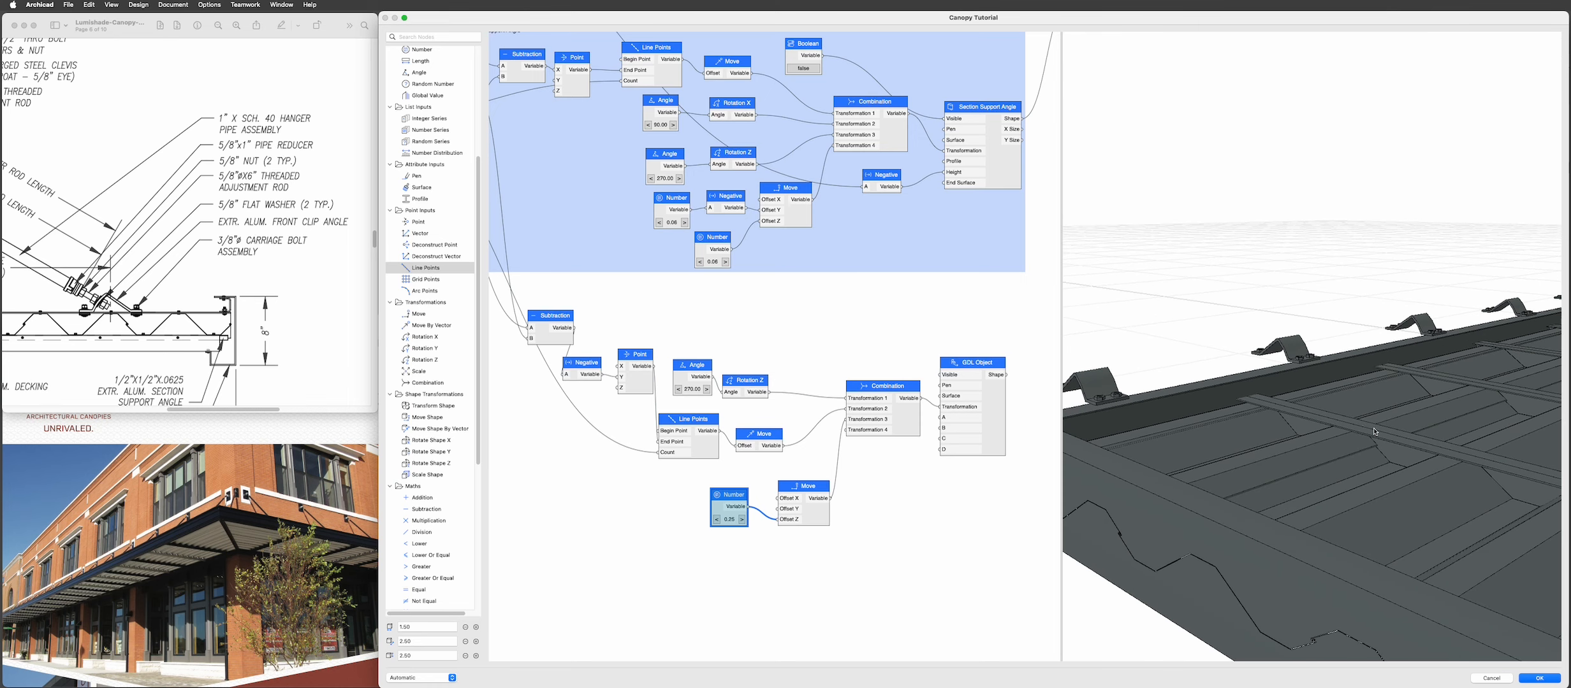
{"action": "left_click", "coordinate": [717, 520]}
{"action": "left_click", "coordinate": [717, 520]}
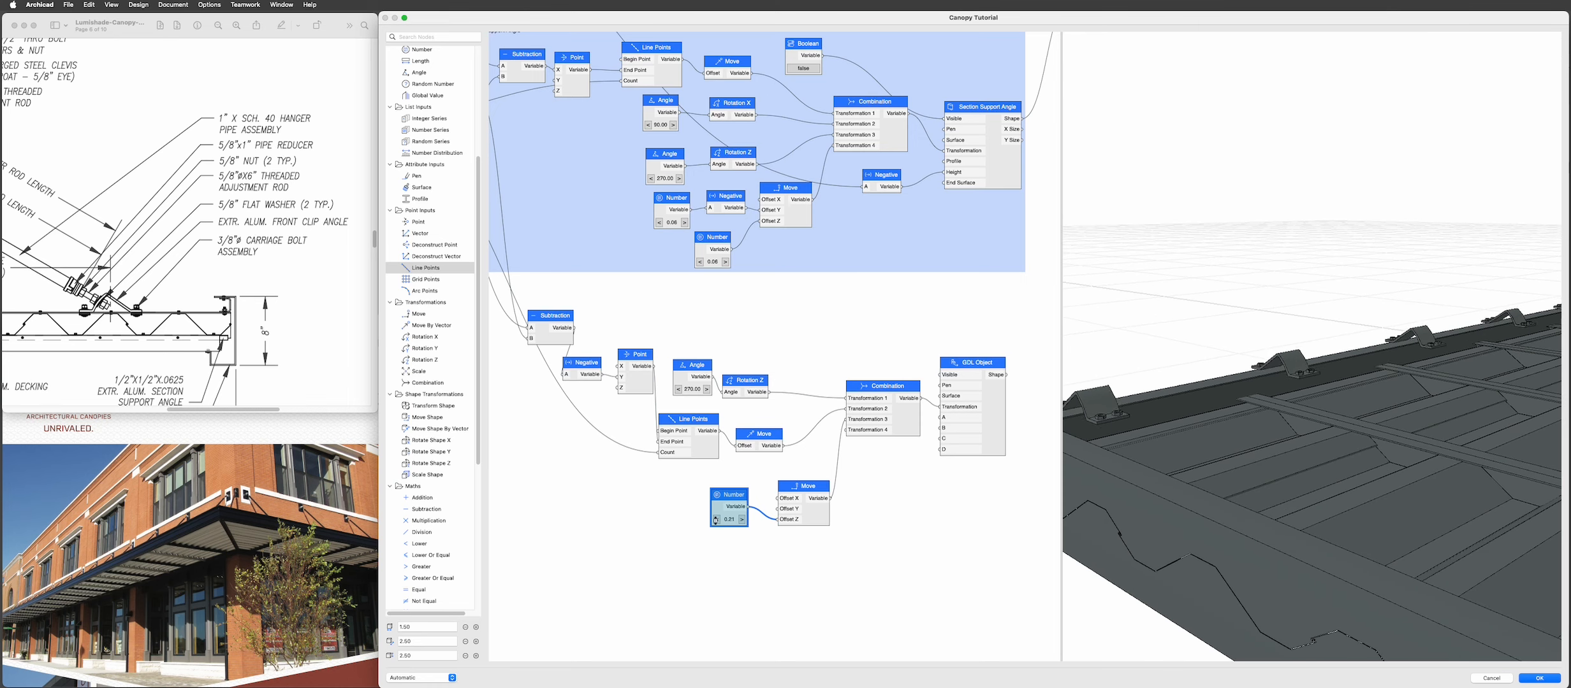
{"action": "left_click", "coordinate": [717, 520]}
{"action": "left_click", "coordinate": [716, 520]}
{"action": "left_click", "coordinate": [716, 520]}
{"action": "left_click", "coordinate": [716, 520]}
{"action": "left_click", "coordinate": [716, 520]}
{"action": "left_click", "coordinate": [716, 520]}
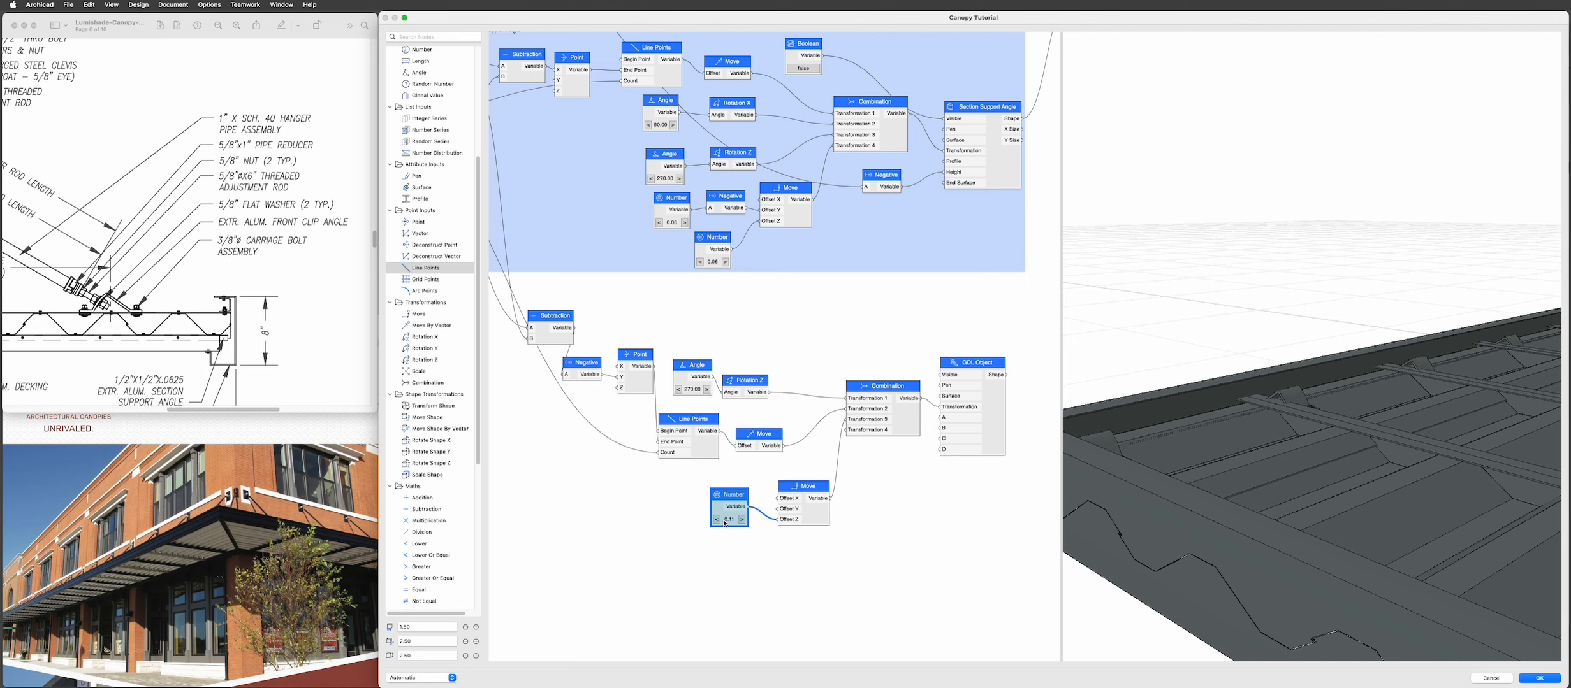
{"action": "left_click", "coordinate": [742, 521]}
{"action": "left_click", "coordinate": [743, 521]}
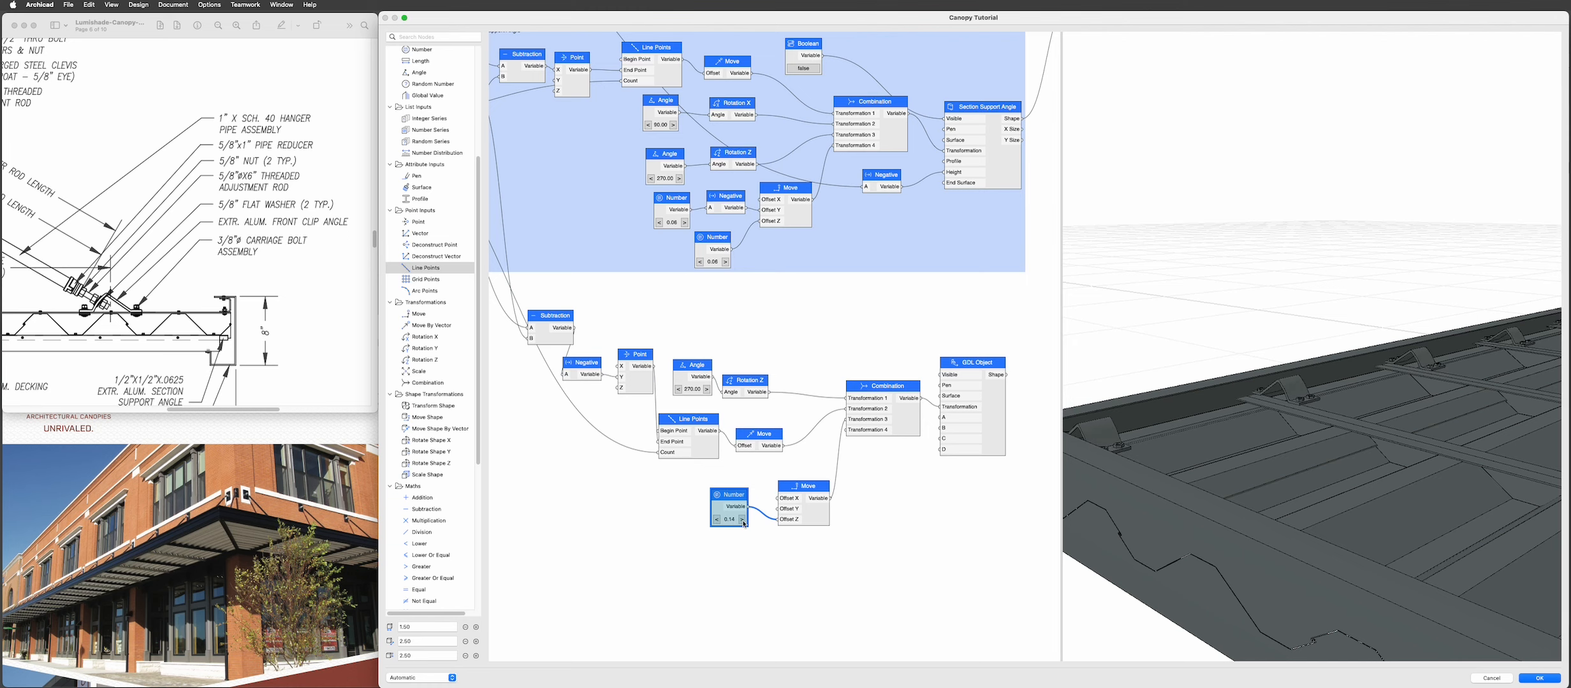
{"action": "scroll", "coordinate": [1345, 408], "scroll_direction": "down", "scroll_amount": 3}
{"action": "left_click_drag", "start_coordinate": [1345, 395], "coordinate": [1236, 469]}
{"action": "scroll", "coordinate": [1374, 424], "scroll_direction": "down", "scroll_amount": 5}
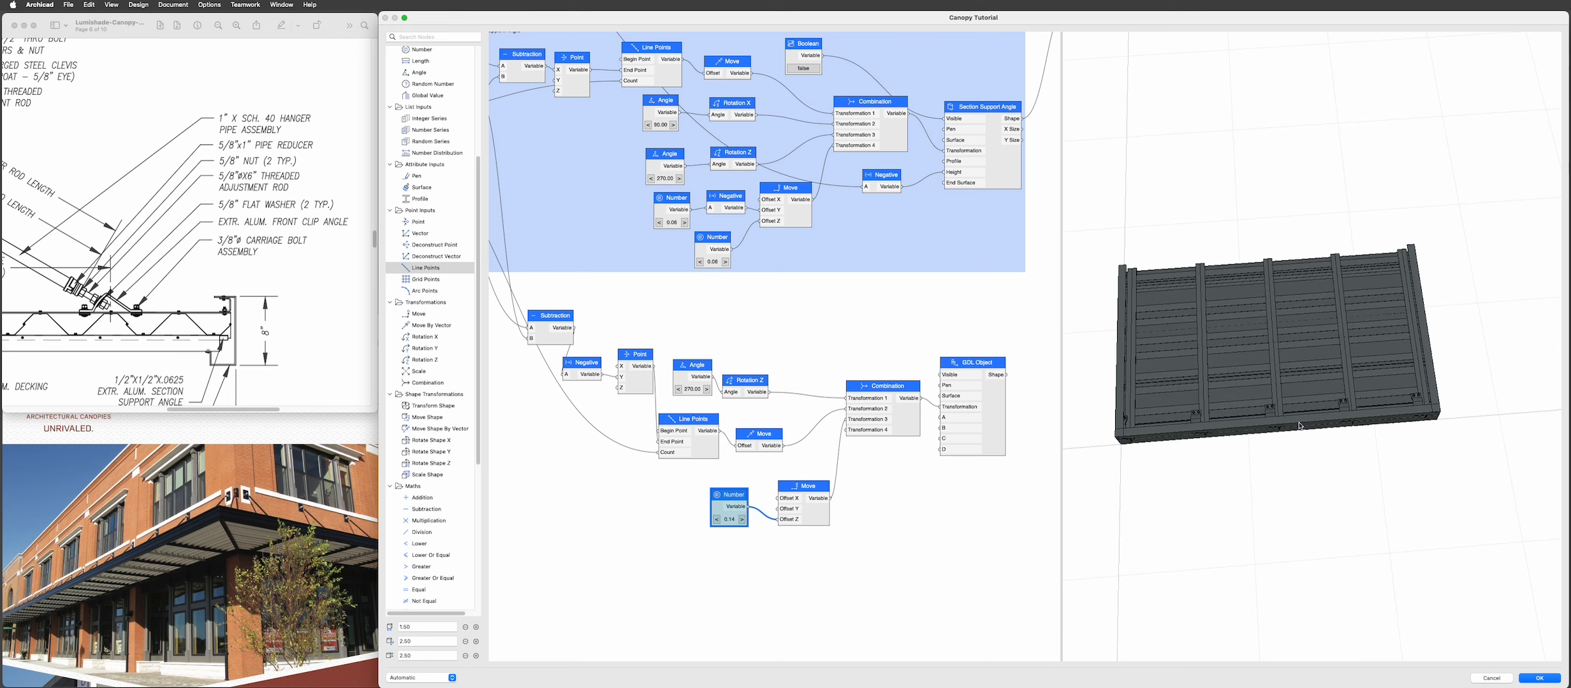
{"action": "left_click_drag", "start_coordinate": [1266, 415], "coordinate": [1253, 422]}
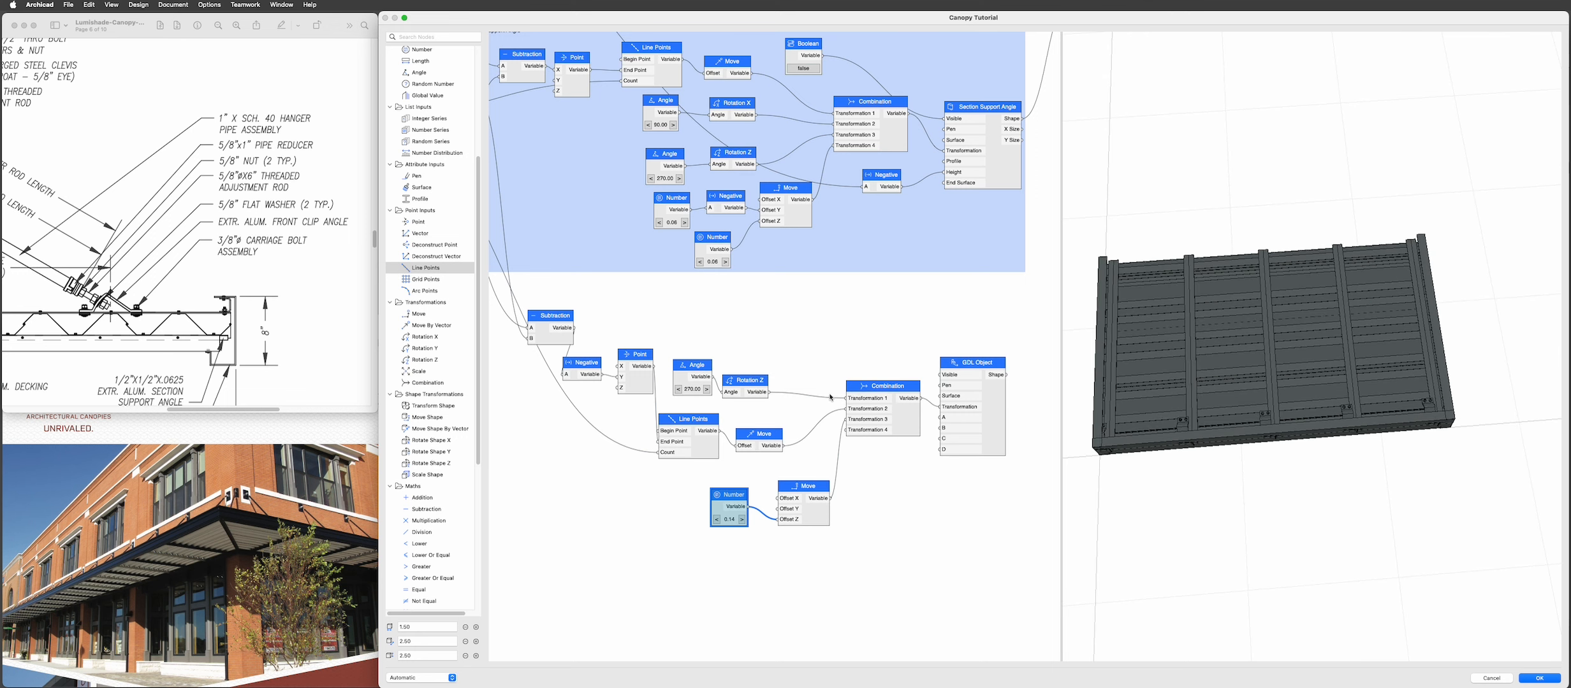
- Reposition the clip angle's Subtraction node clear of its Negative node and check the Section Support Angle group's Subtraction and Move nodes
{"action": "scroll", "coordinate": [584, 385], "scroll_direction": "left", "scroll_amount": 5}
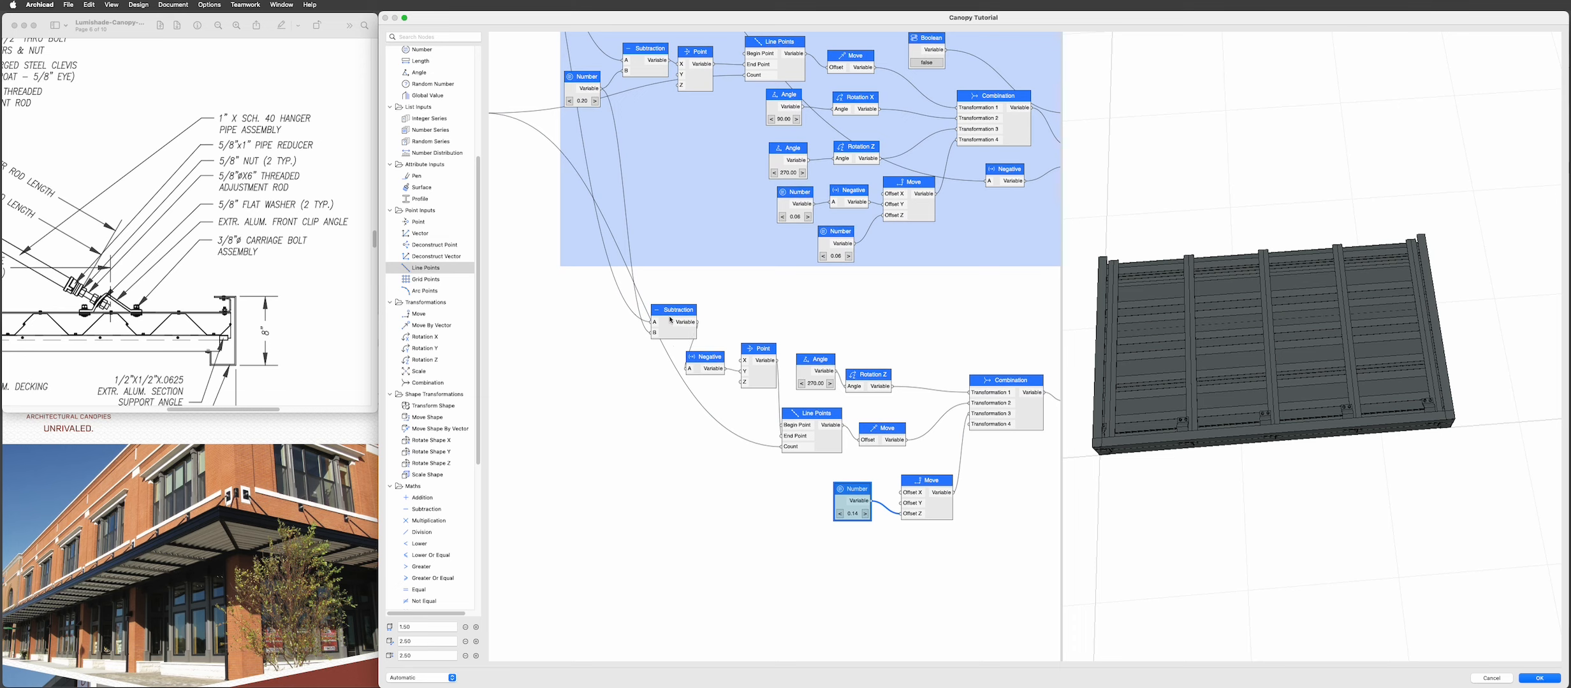
{"action": "left_click_drag", "start_coordinate": [670, 320], "coordinate": [639, 339]}
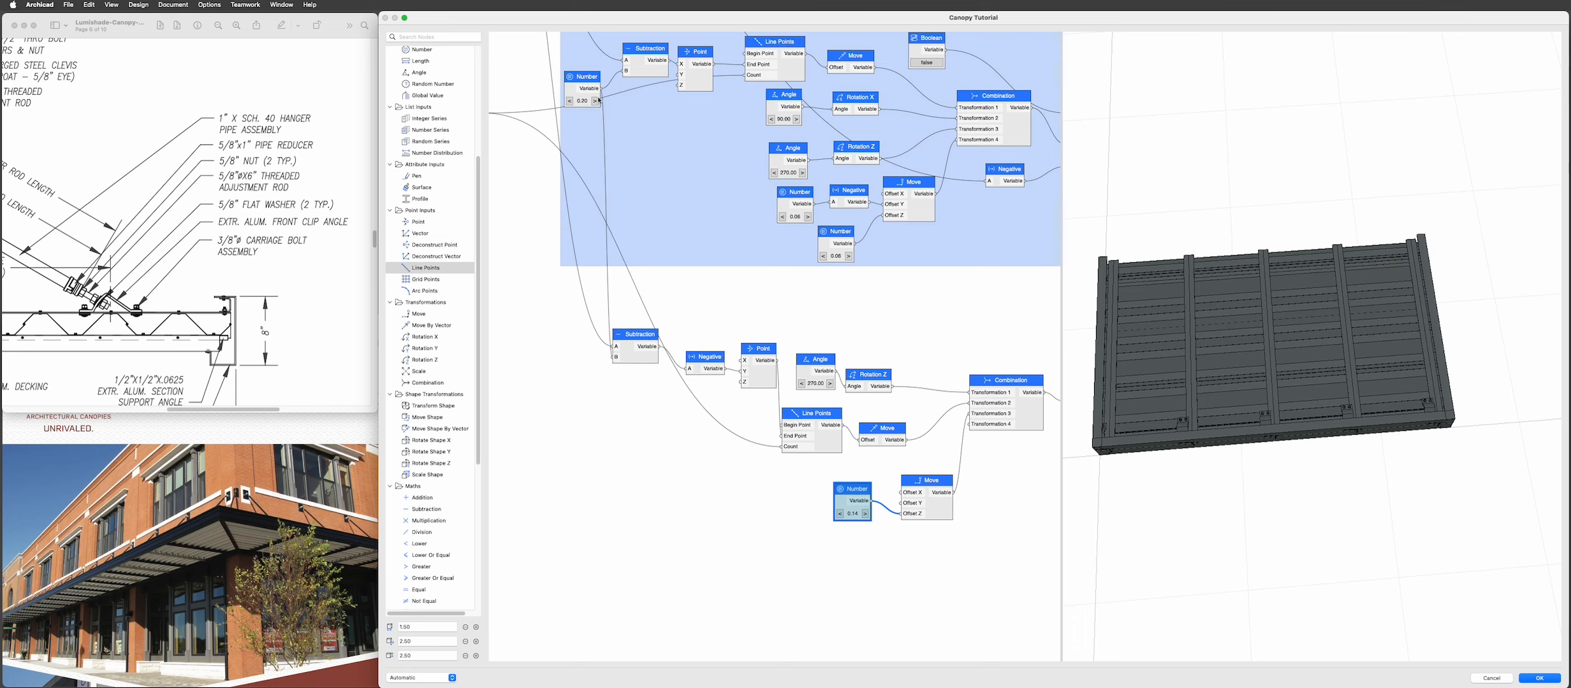
{"action": "left_click", "coordinate": [647, 57]}
{"action": "scroll", "coordinate": [864, 283], "scroll_direction": "up", "scroll_amount": 3}
{"action": "scroll", "coordinate": [864, 282], "scroll_direction": "right", "scroll_amount": 2}
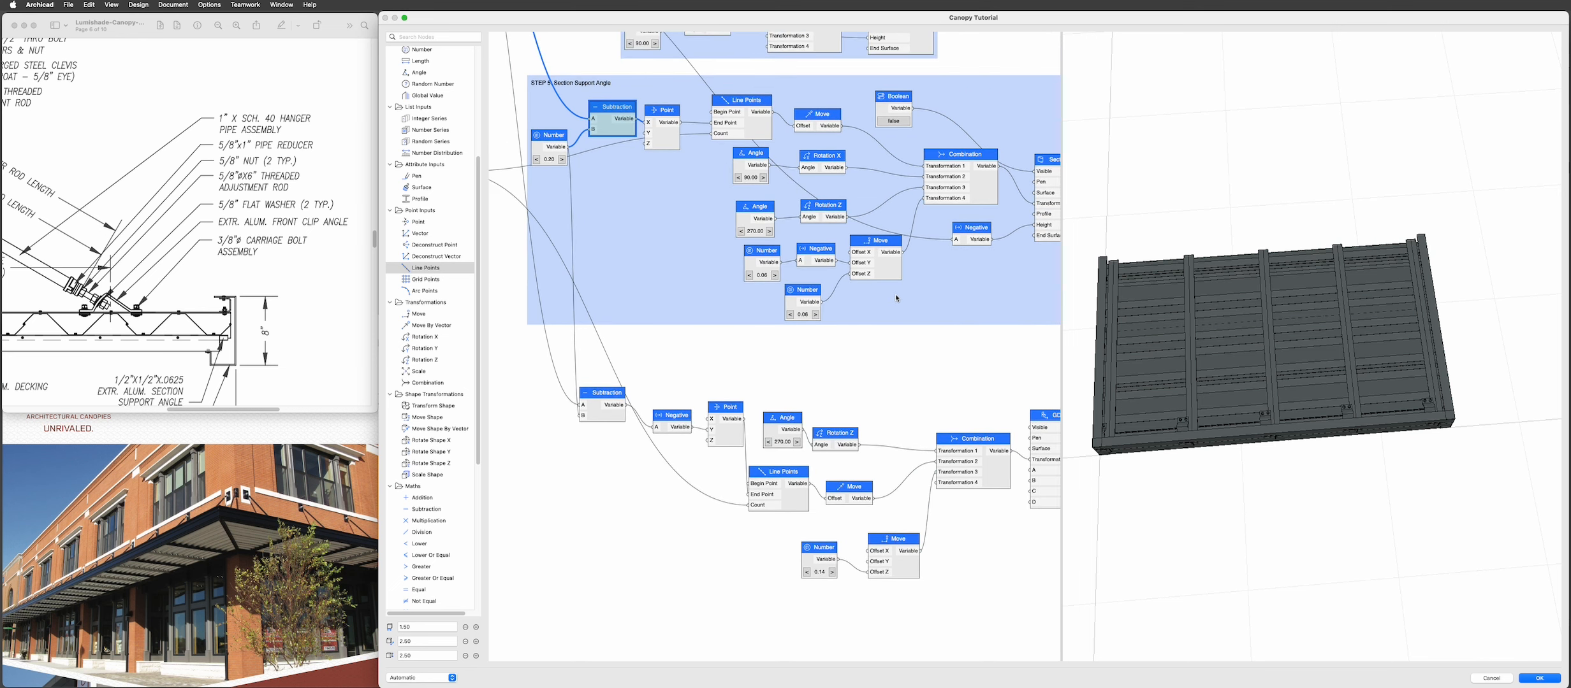
{"action": "left_click_drag", "start_coordinate": [897, 299], "coordinate": [785, 298]}
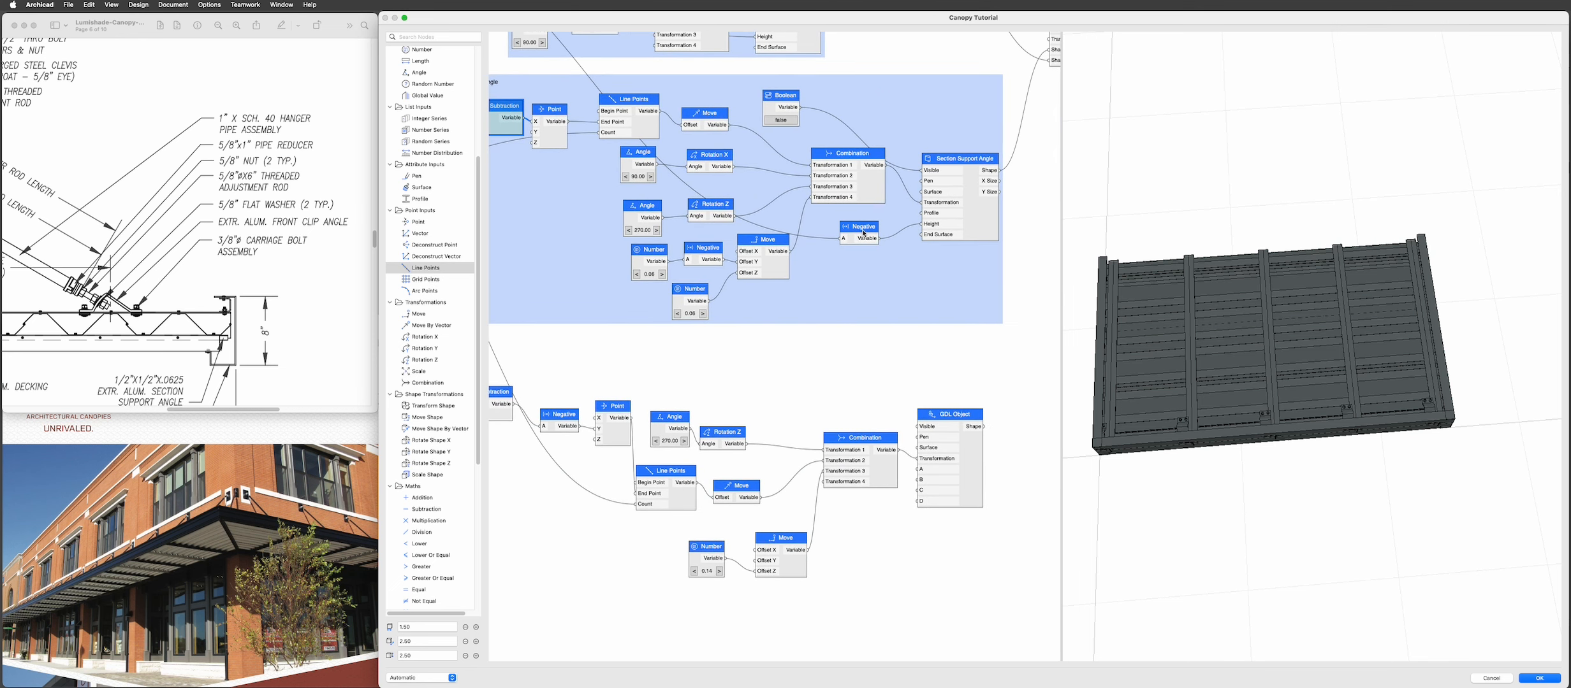
{"action": "left_click", "coordinate": [754, 253]}
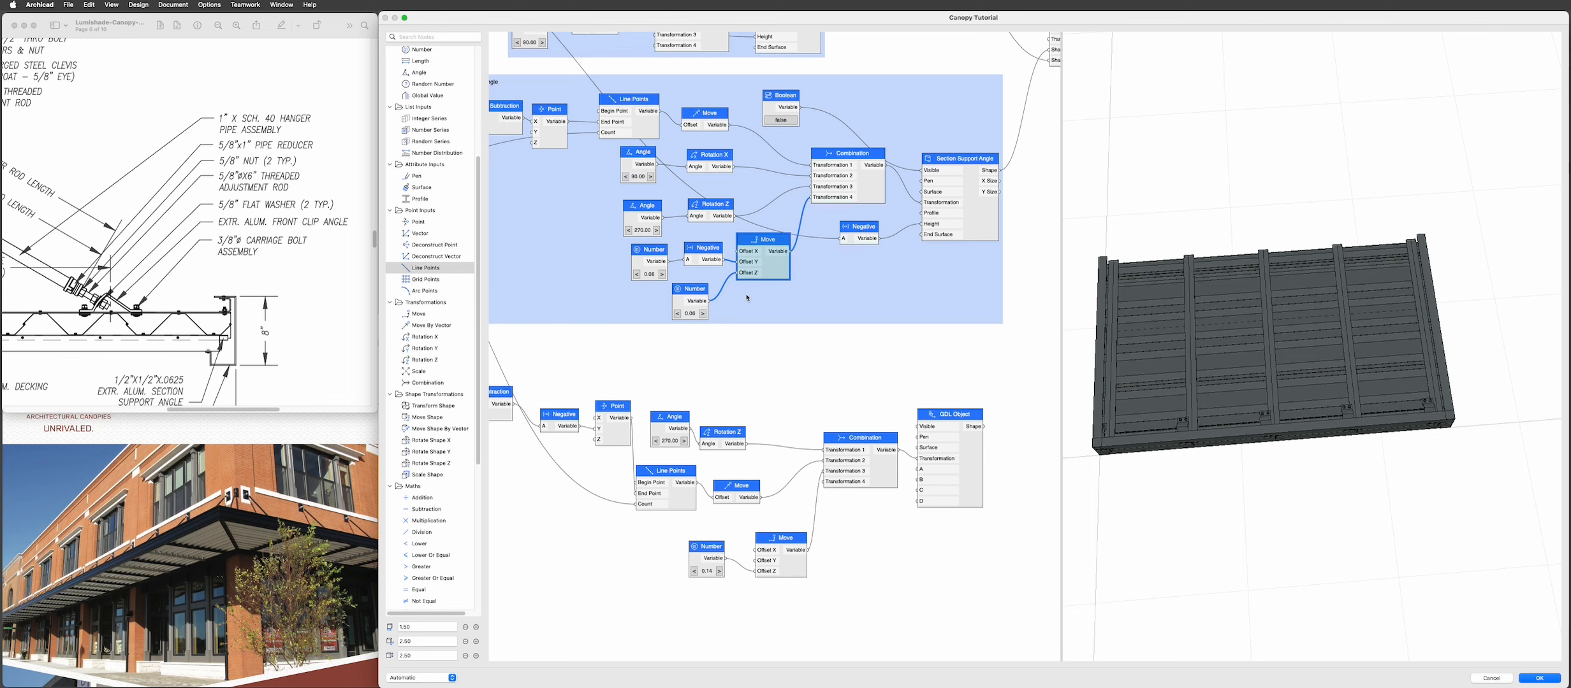
{"action": "left_click_drag", "start_coordinate": [779, 361], "coordinate": [783, 325]}
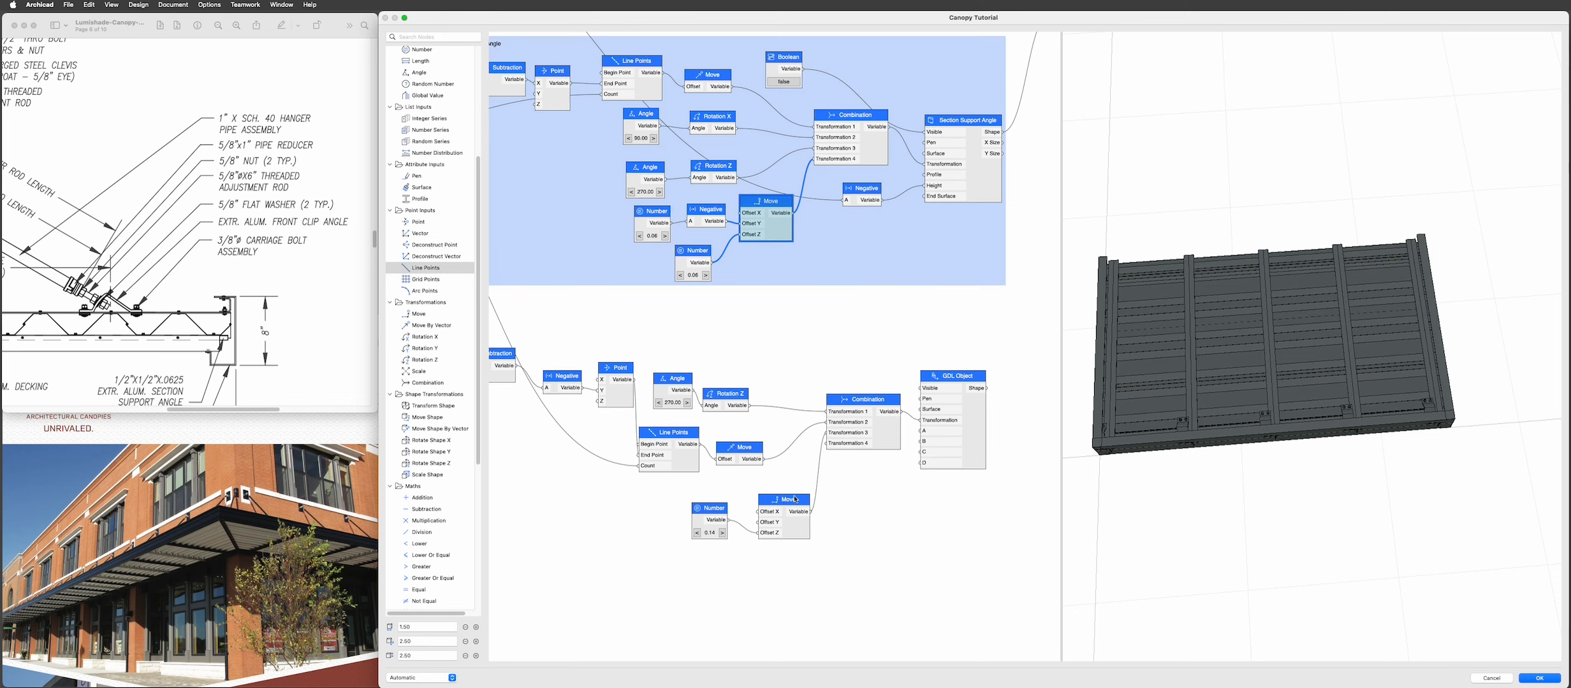
- Rearrange the clip angle's offset Move node and its Z offset Number node below the Line Points output
{"action": "left_click_drag", "start_coordinate": [796, 500], "coordinate": [718, 500]}
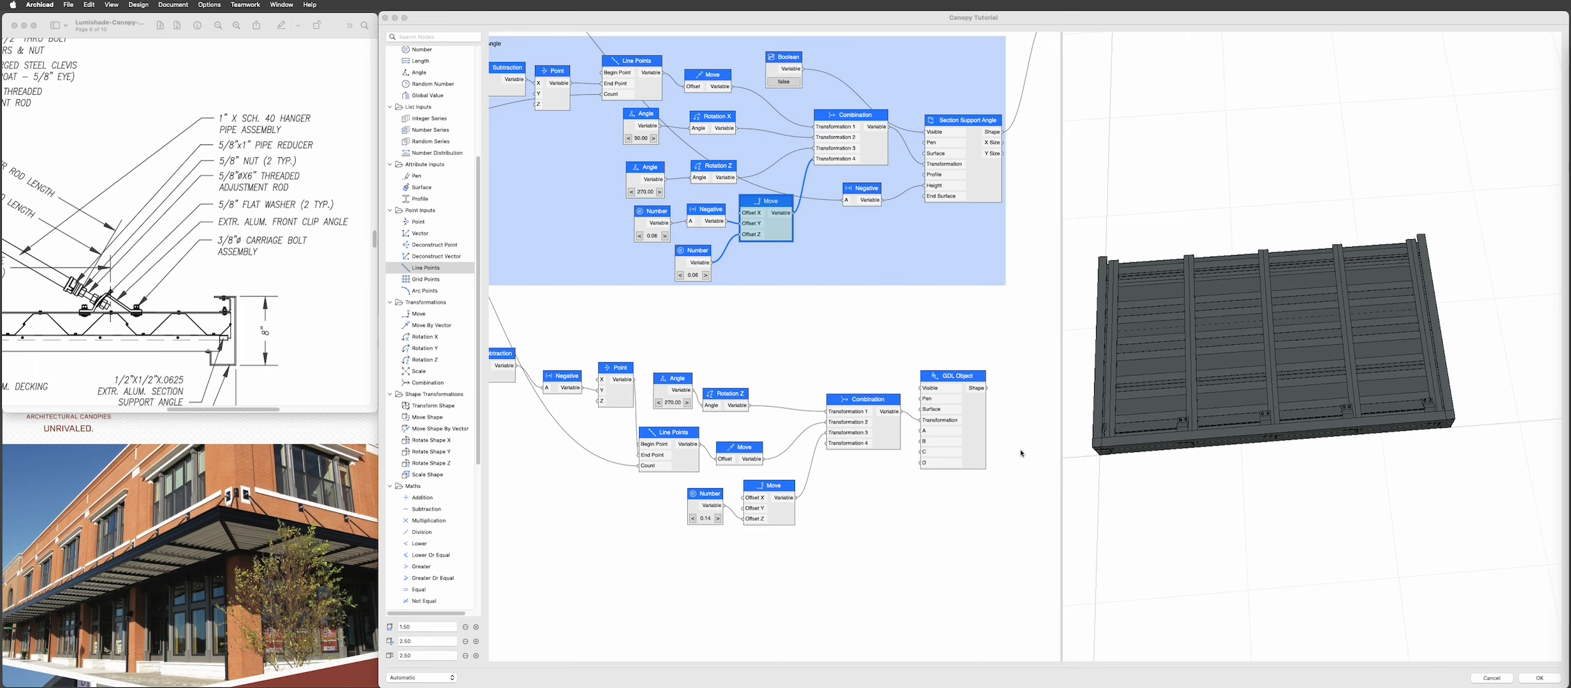
{"action": "scroll", "coordinate": [705, 564], "scroll_direction": "up", "scroll_amount": 3}
{"action": "left_click_drag", "start_coordinate": [715, 476], "coordinate": [715, 523]}
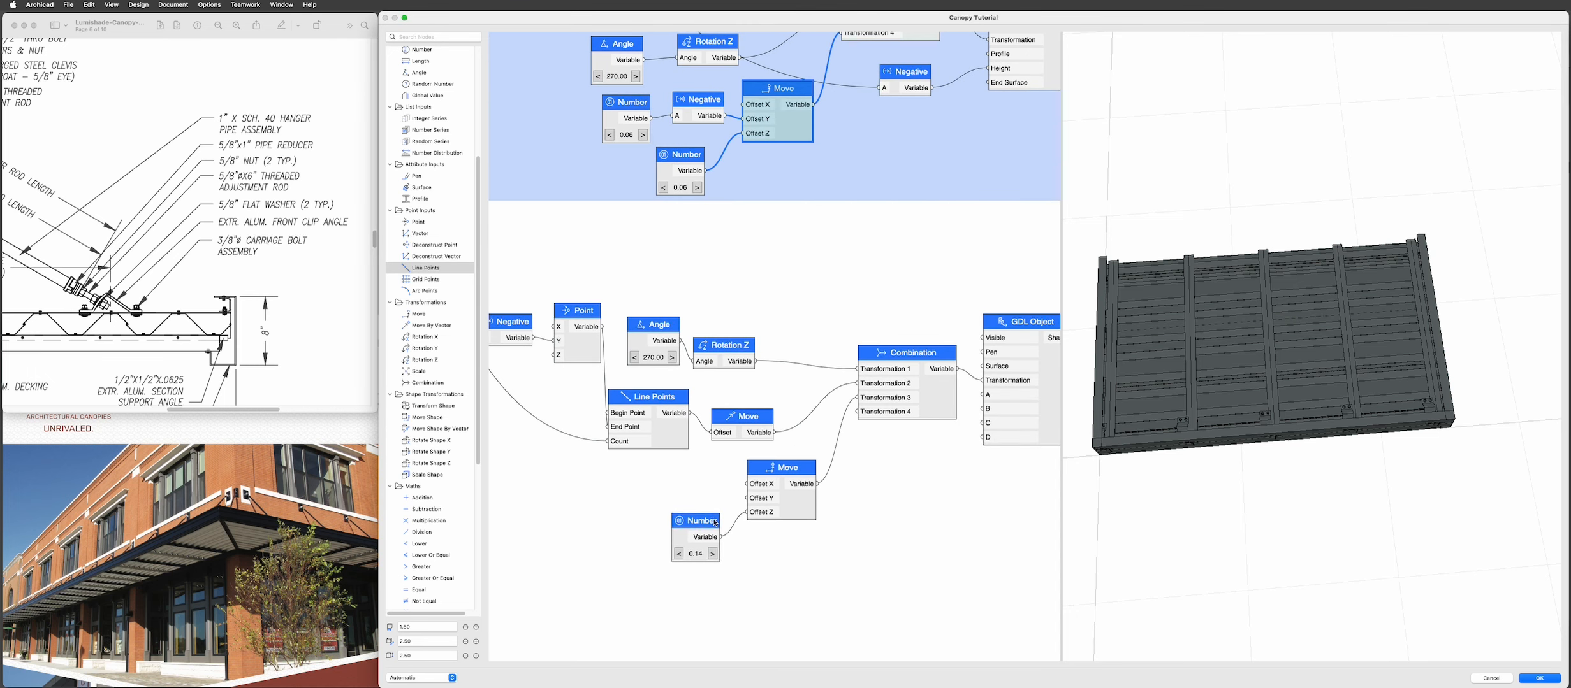
- Add a second Number node beside the clip angle's offset Move node and connect it to Offset Y
{"action": "double_click", "coordinate": [670, 493]}
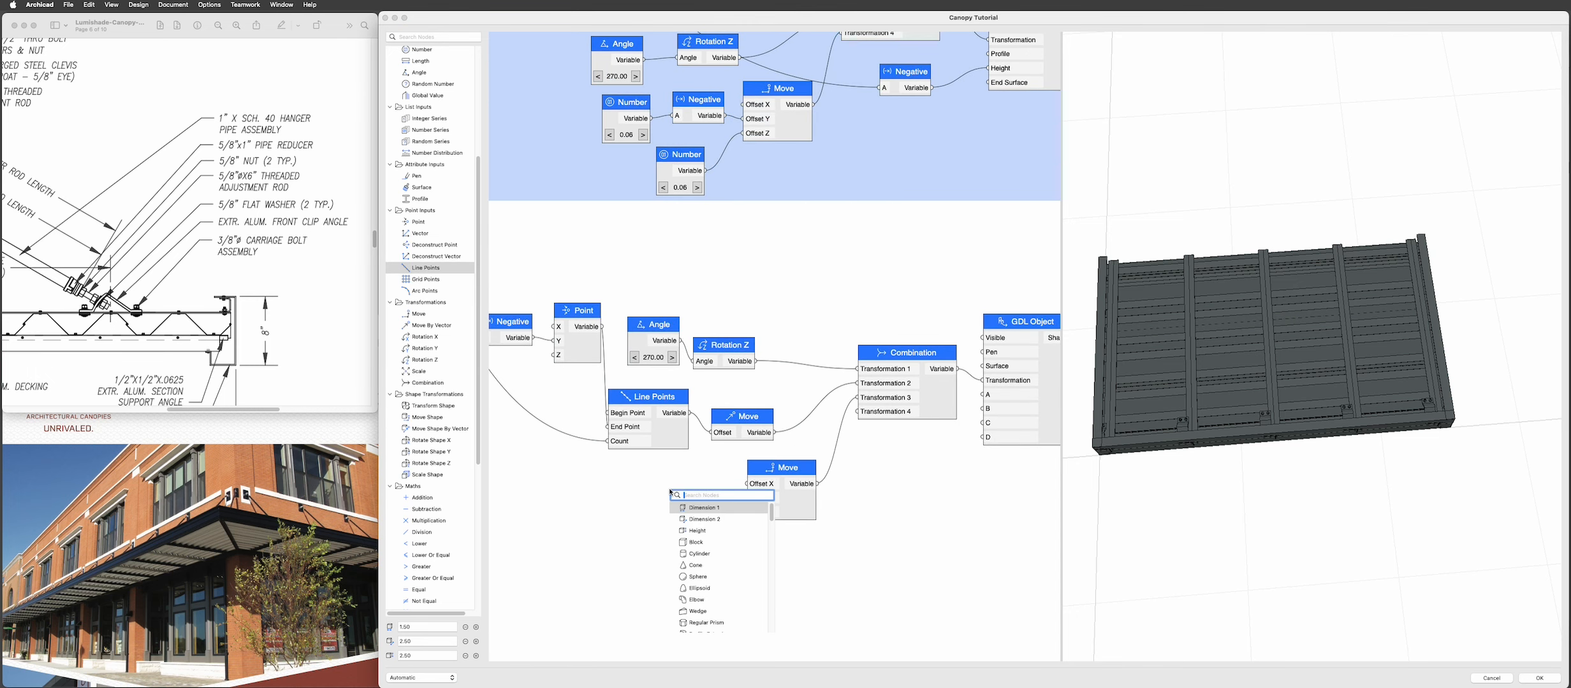
{"action": "type", "text": "num"}
{"action": "key", "text": "Return"}
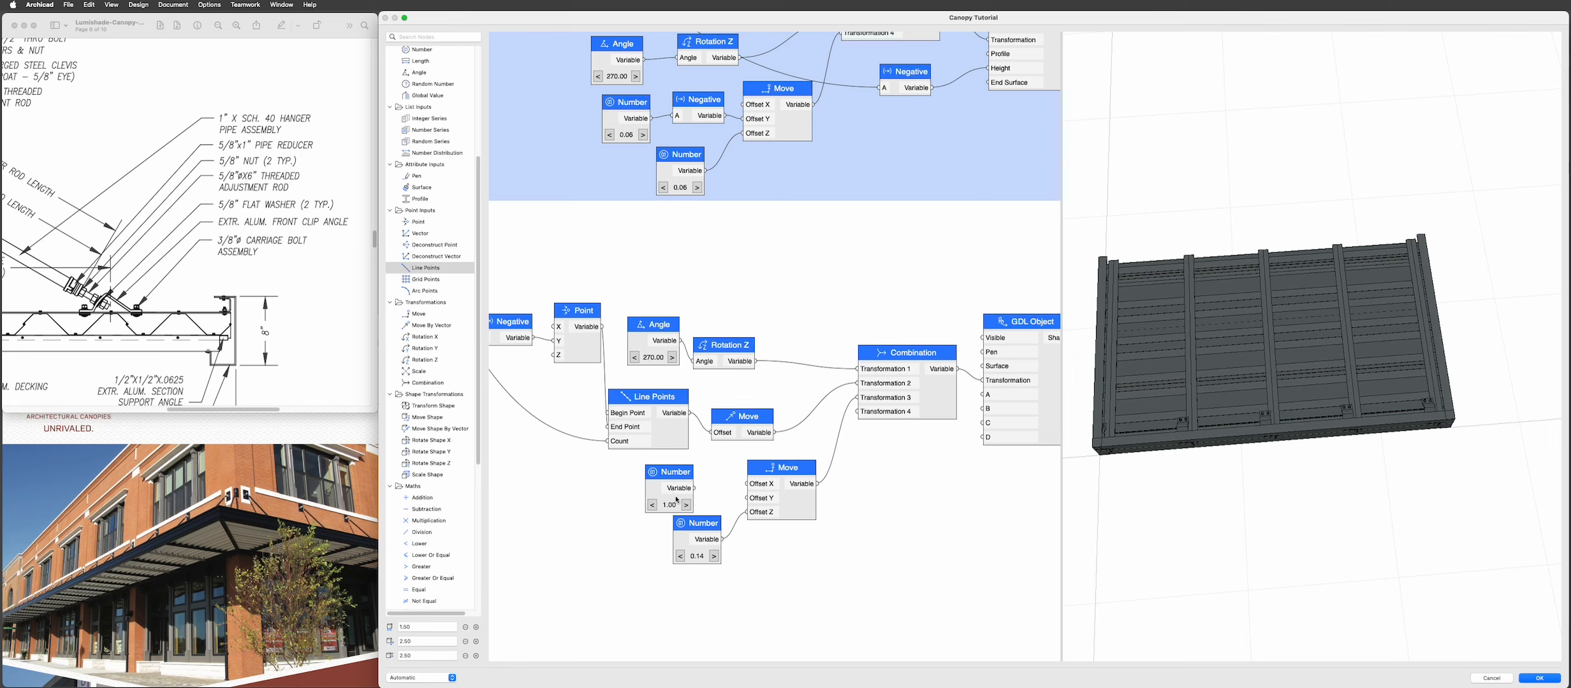
{"action": "left_click_drag", "start_coordinate": [693, 489], "coordinate": [750, 498]}
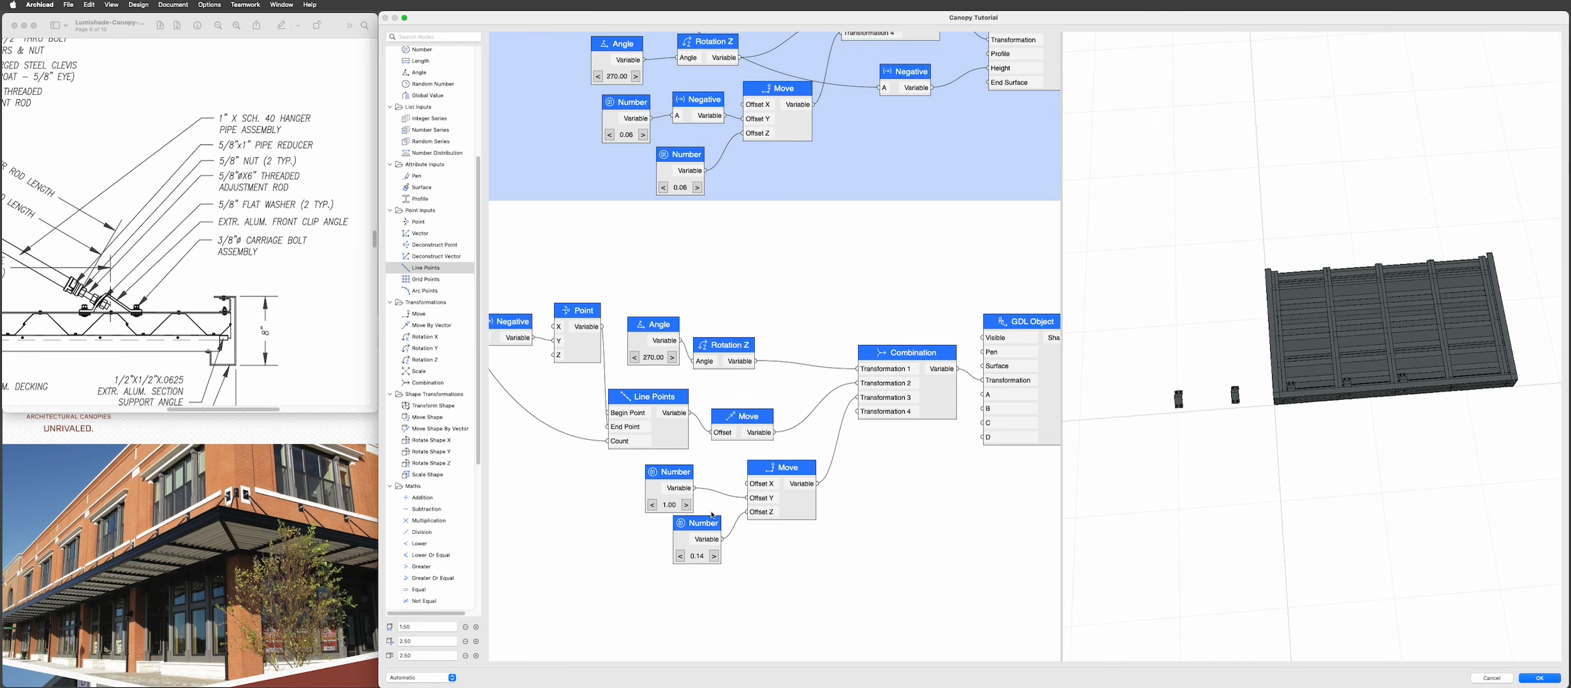
- Set the Y offset Number node to a value of 0.10 with a step of 0.01
{"action": "left_click", "coordinate": [652, 505]}
{"action": "double_click", "coordinate": [668, 503]}
{"action": "left_click_drag", "start_coordinate": [738, 437], "coordinate": [698, 441]}
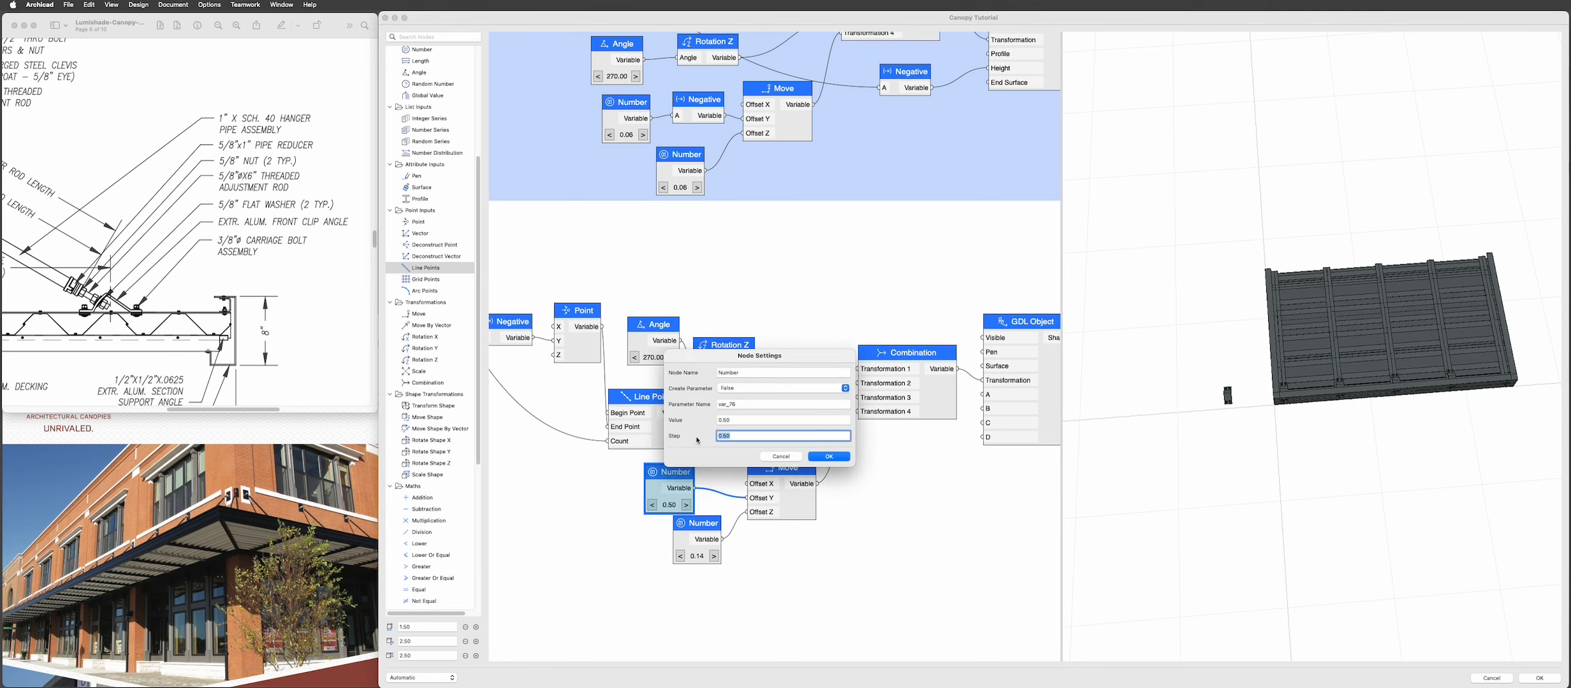
{"action": "double_click", "coordinate": [736, 420]}
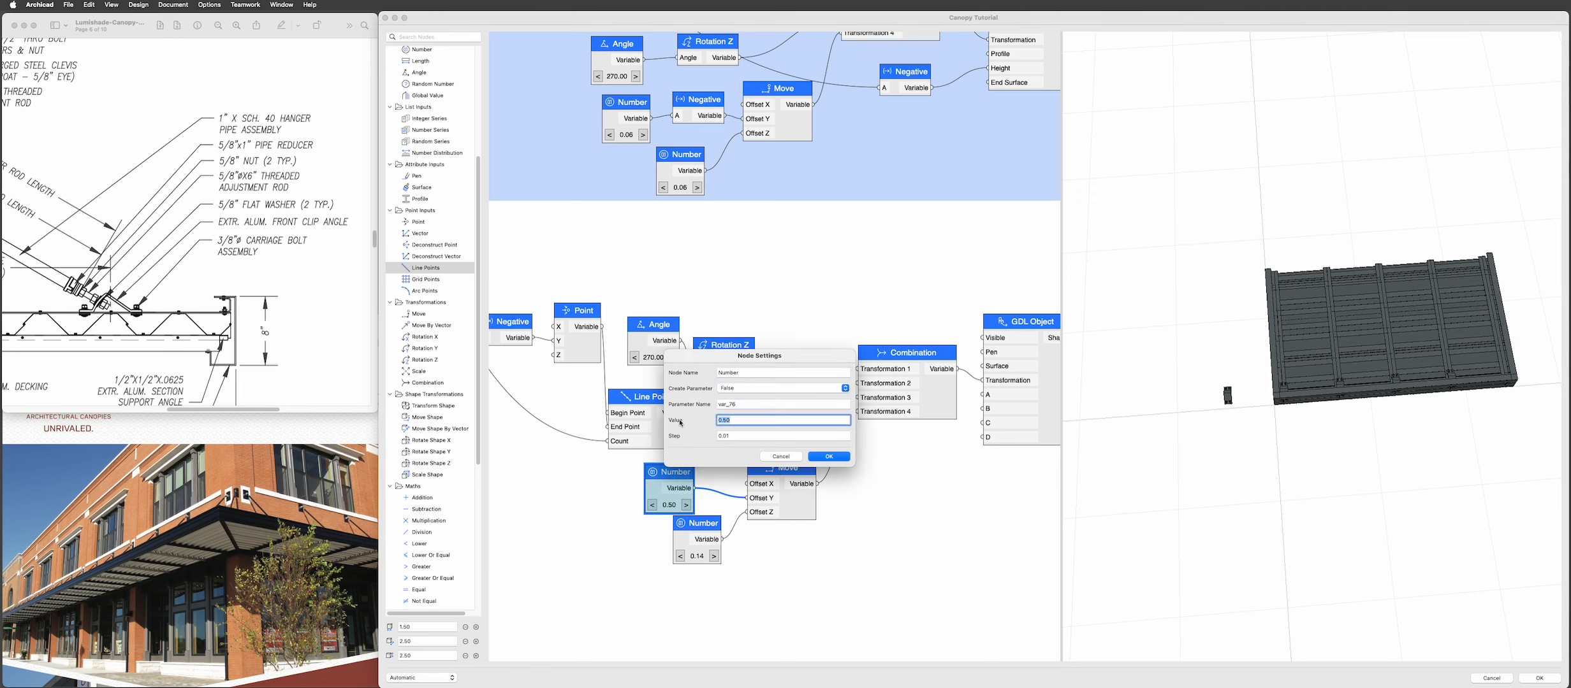
{"action": "type", "text": "0"}
{"action": "key", "text": "Return"}
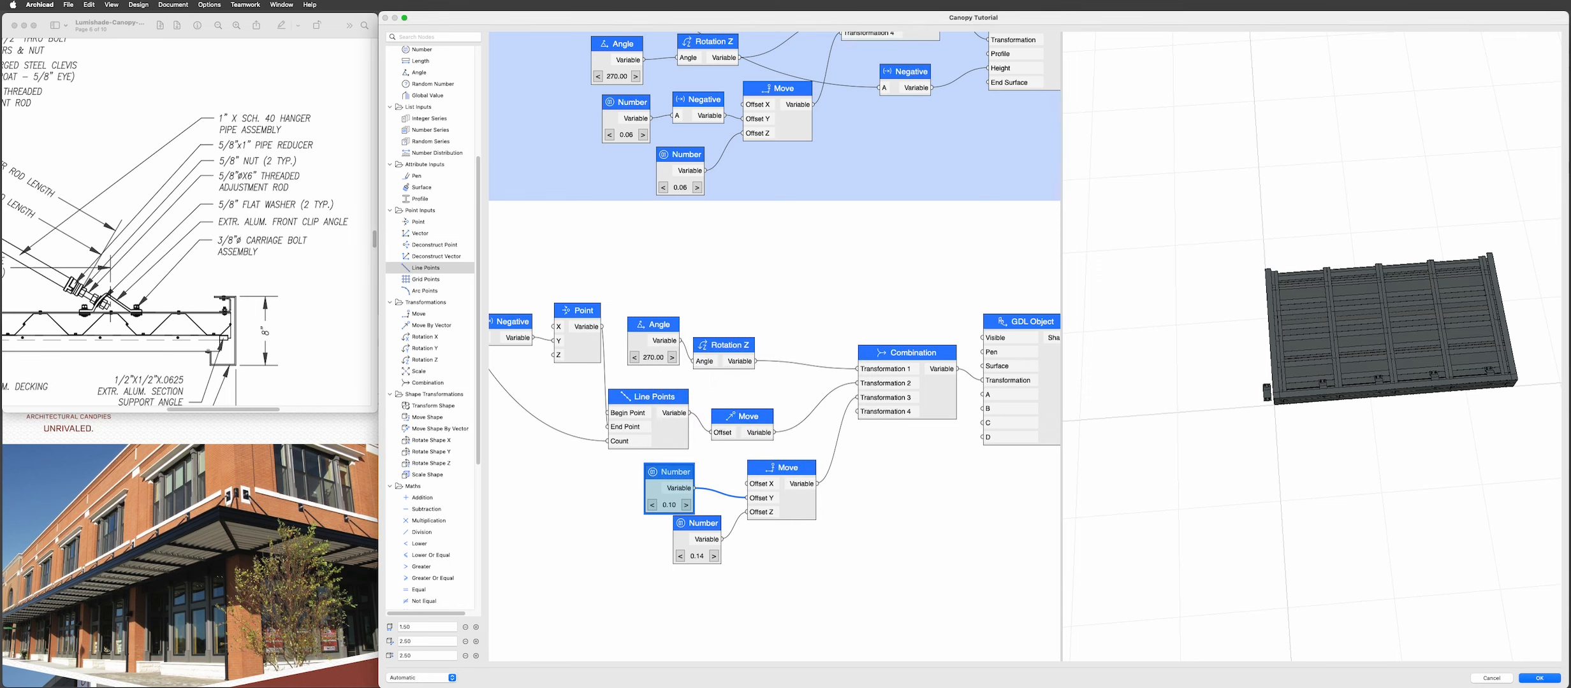
- Adjust the clip angles' Y offset number to -0.08 and place its node directly above the Z offset Number node
{"action": "left_click", "coordinate": [686, 506]}
{"action": "left_click", "coordinate": [686, 505]}
{"action": "scroll", "coordinate": [1466, 411], "scroll_direction": "up", "scroll_amount": 3}
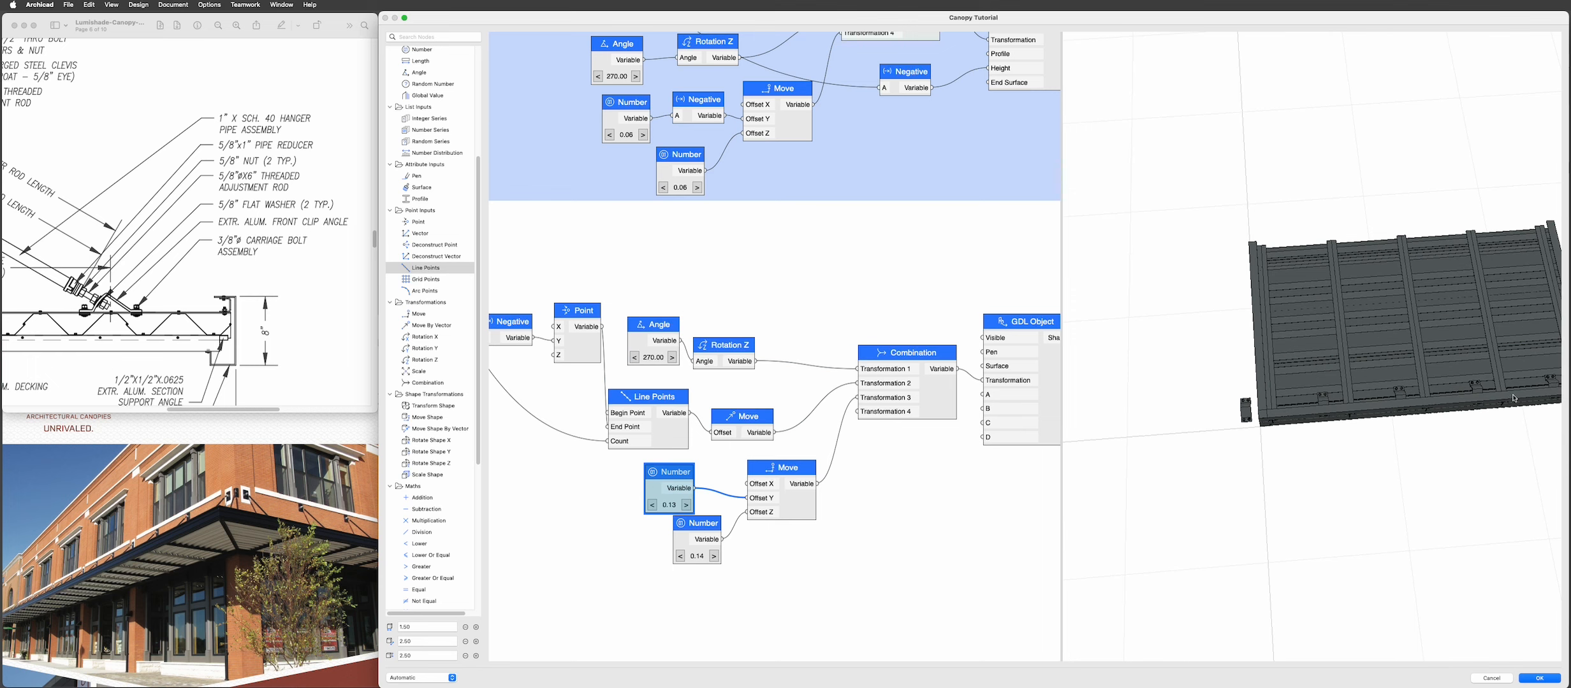
{"action": "left_click", "coordinate": [653, 506]}
{"action": "left_click", "coordinate": [652, 505]}
{"action": "left_click", "coordinate": [653, 505]}
{"action": "left_click", "coordinate": [653, 505]}
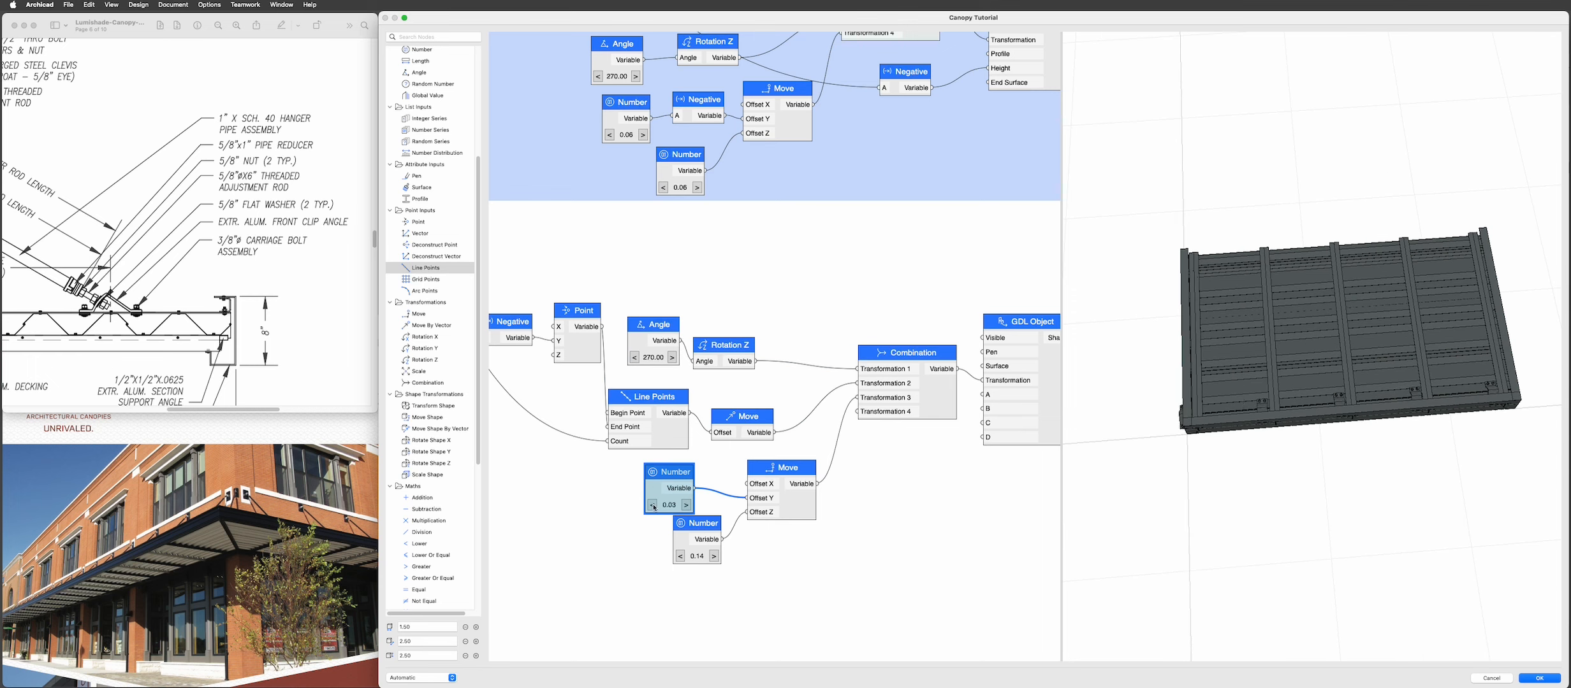
{"action": "left_click", "coordinate": [653, 506]}
{"action": "left_click", "coordinate": [653, 505]}
{"action": "left_click", "coordinate": [653, 506]}
{"action": "left_click", "coordinate": [653, 506]}
{"action": "left_click", "coordinate": [653, 506]}
{"action": "left_click", "coordinate": [653, 505]}
{"action": "left_click", "coordinate": [653, 506]}
{"action": "left_click", "coordinate": [652, 505]}
{"action": "left_click", "coordinate": [653, 506]}
{"action": "left_click_drag", "start_coordinate": [677, 474], "coordinate": [705, 467]}
{"action": "left_click_drag", "start_coordinate": [1314, 438], "coordinate": [1318, 411]}
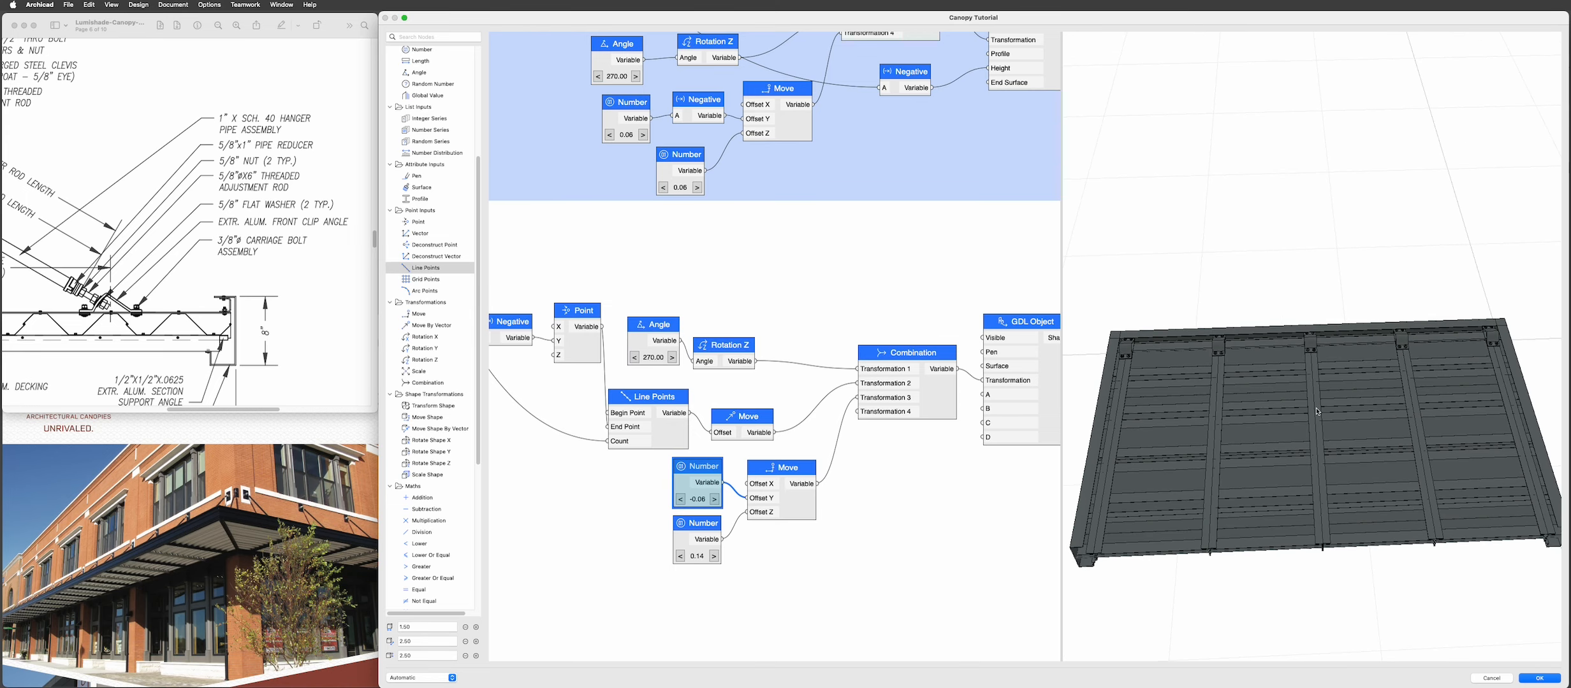
- Test the canopy's length dimension with smaller and larger values, including 3.00, and return it to 2.50
{"action": "left_click", "coordinate": [466, 642]}
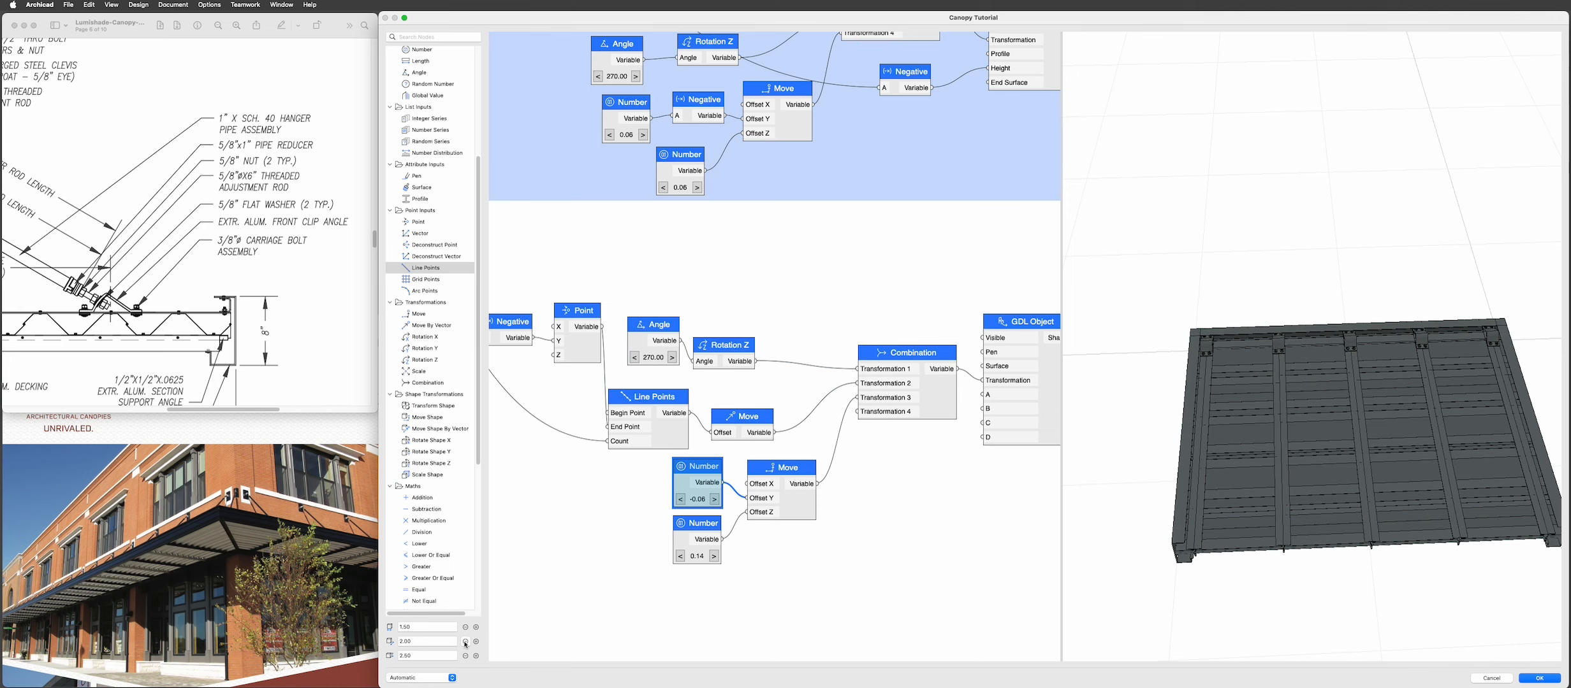
{"action": "left_click", "coordinate": [477, 643]}
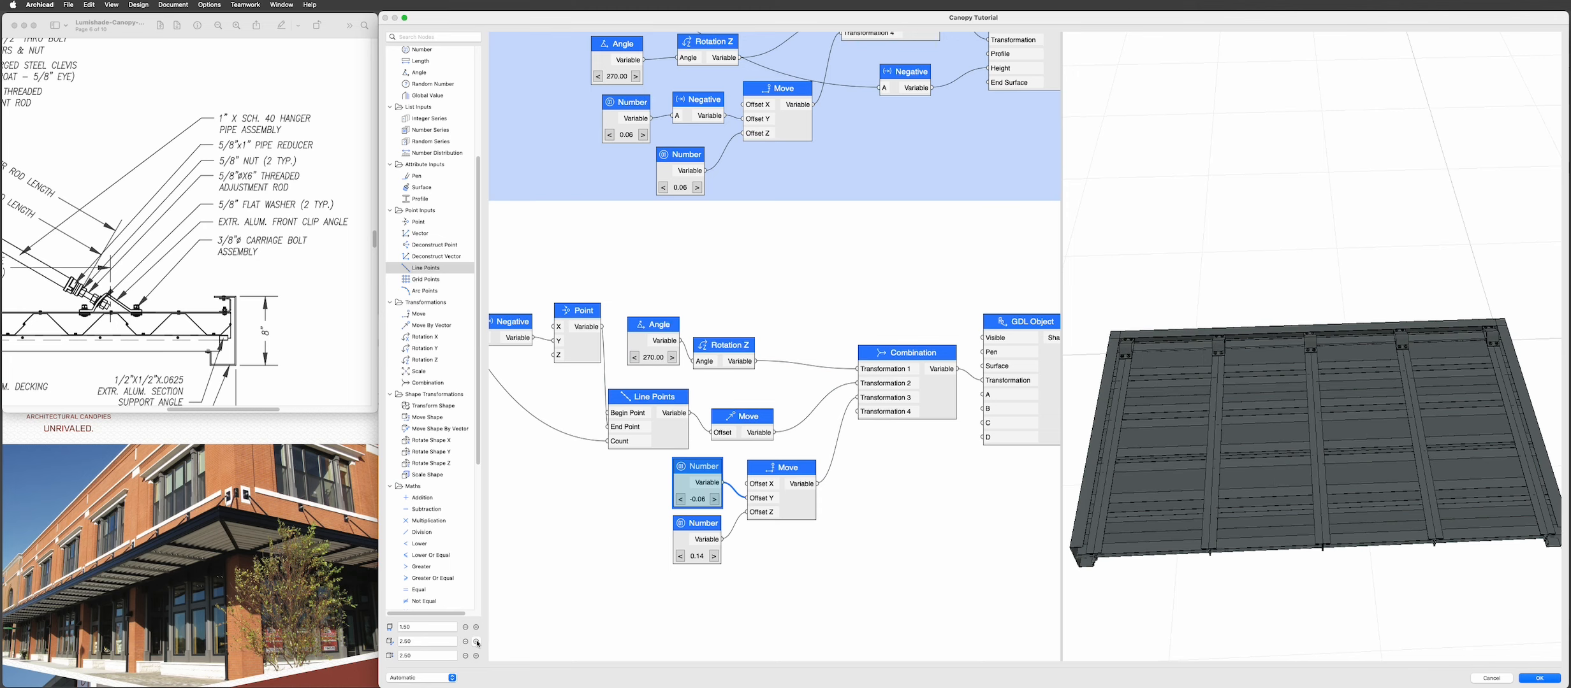
{"action": "left_click", "coordinate": [477, 643]}
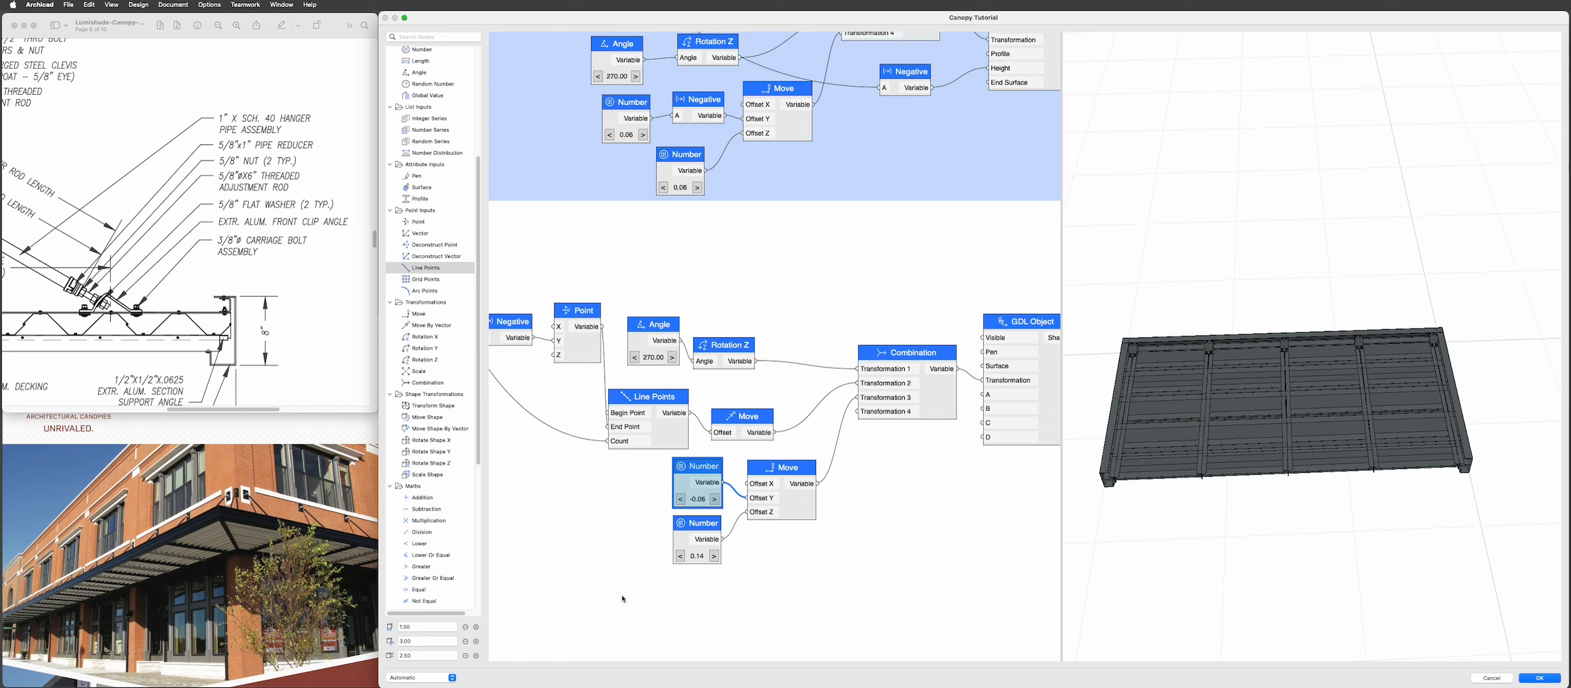
{"action": "left_click", "coordinate": [476, 642]}
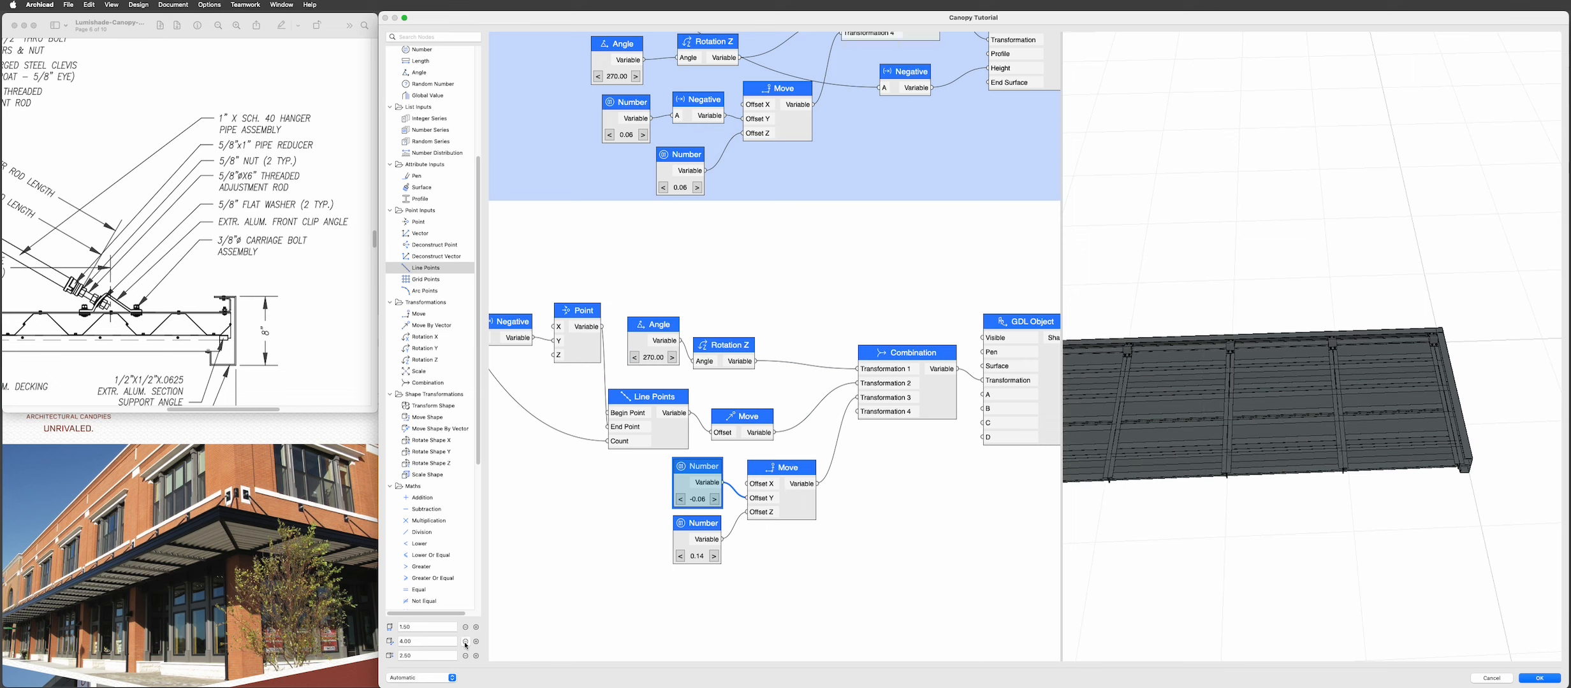
{"action": "left_click", "coordinate": [465, 642]}
{"action": "left_click", "coordinate": [465, 642]}
{"action": "left_click", "coordinate": [464, 642]}
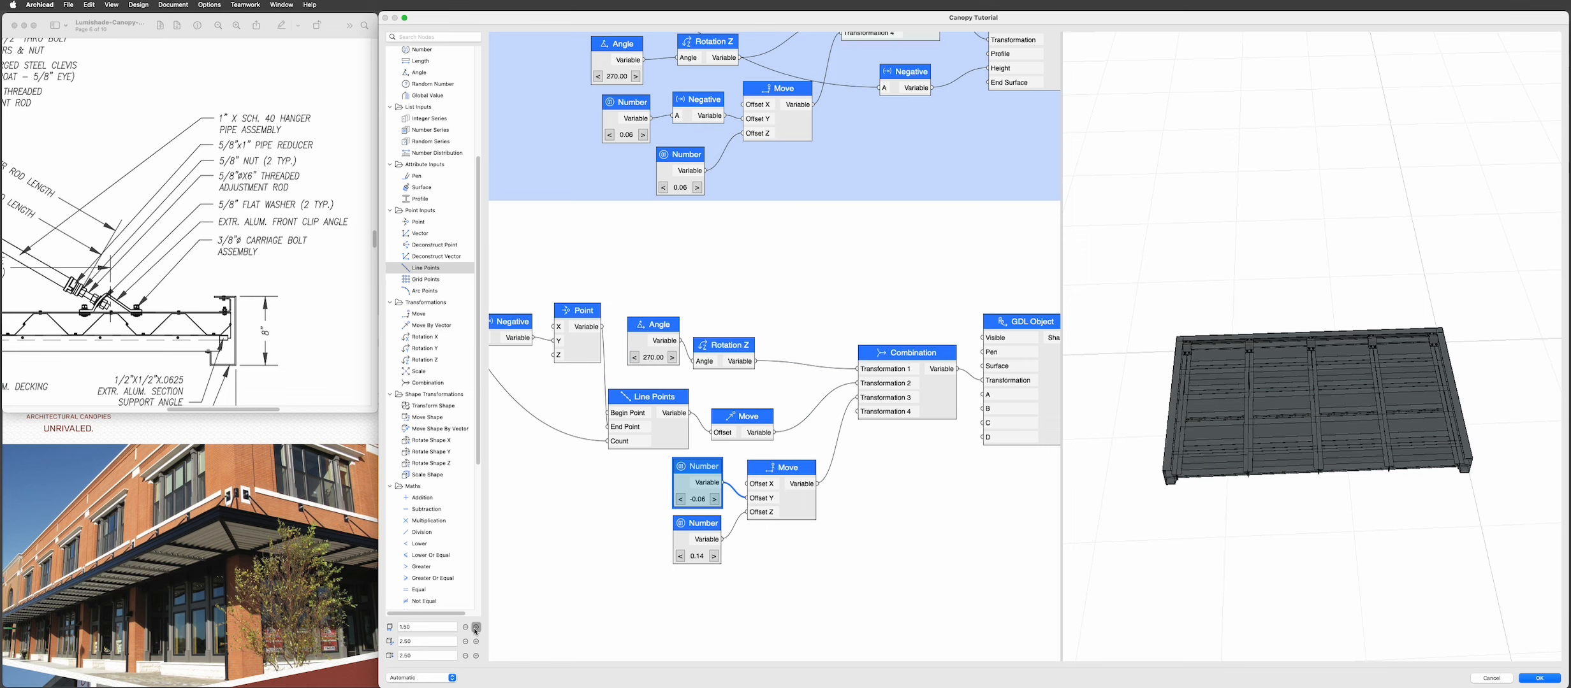
- Test the canopy's overall depth at 2.00 and 1.00 and inspect where the front clip angles sit
{"action": "left_click", "coordinate": [476, 628]}
{"action": "left_click", "coordinate": [466, 628]}
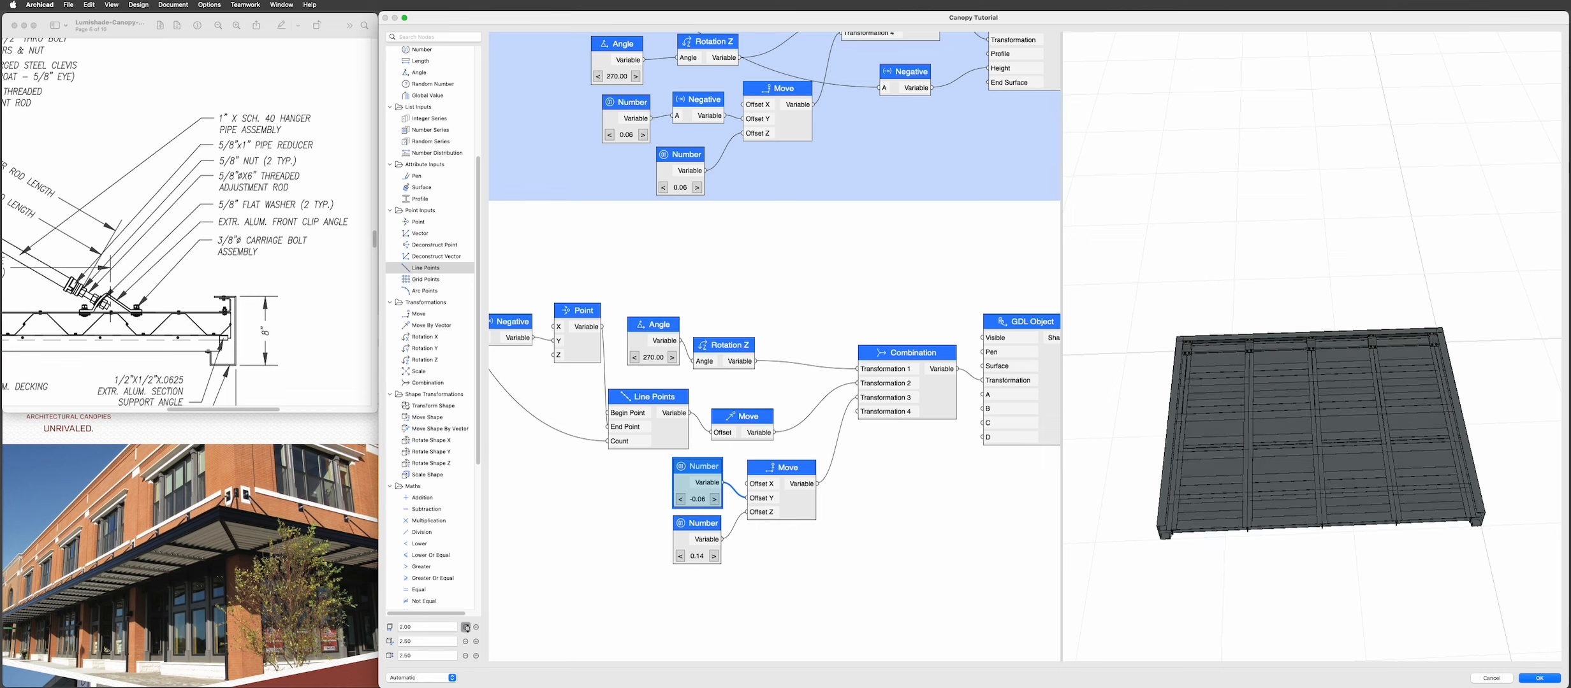
{"action": "left_click", "coordinate": [466, 628]}
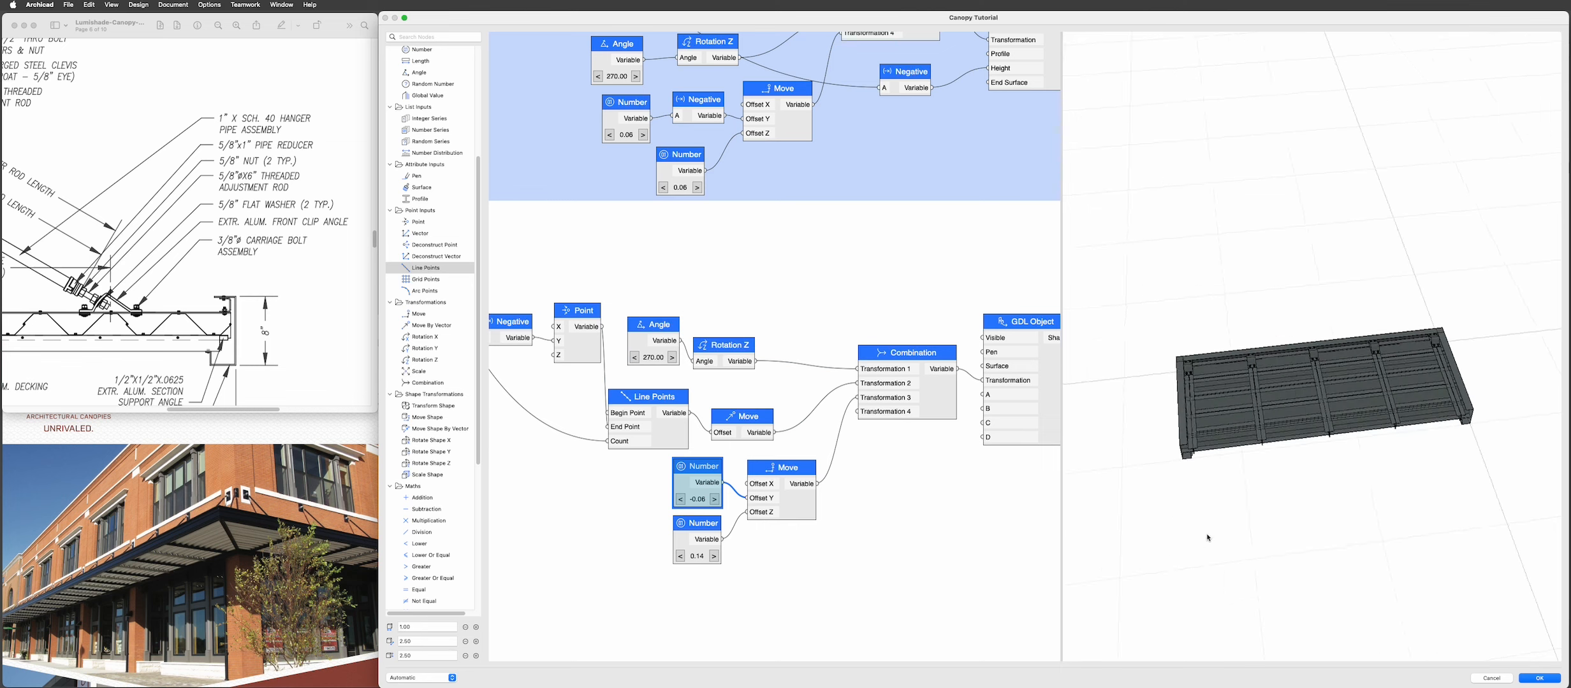
{"action": "scroll", "coordinate": [1269, 538], "scroll_direction": "up", "scroll_amount": 5}
{"action": "middle_click_drag", "start_coordinate": [1268, 539], "coordinate": [1328, 534], "text": "shift"}
{"action": "scroll", "coordinate": [1402, 274], "scroll_direction": "up", "scroll_amount": 5}
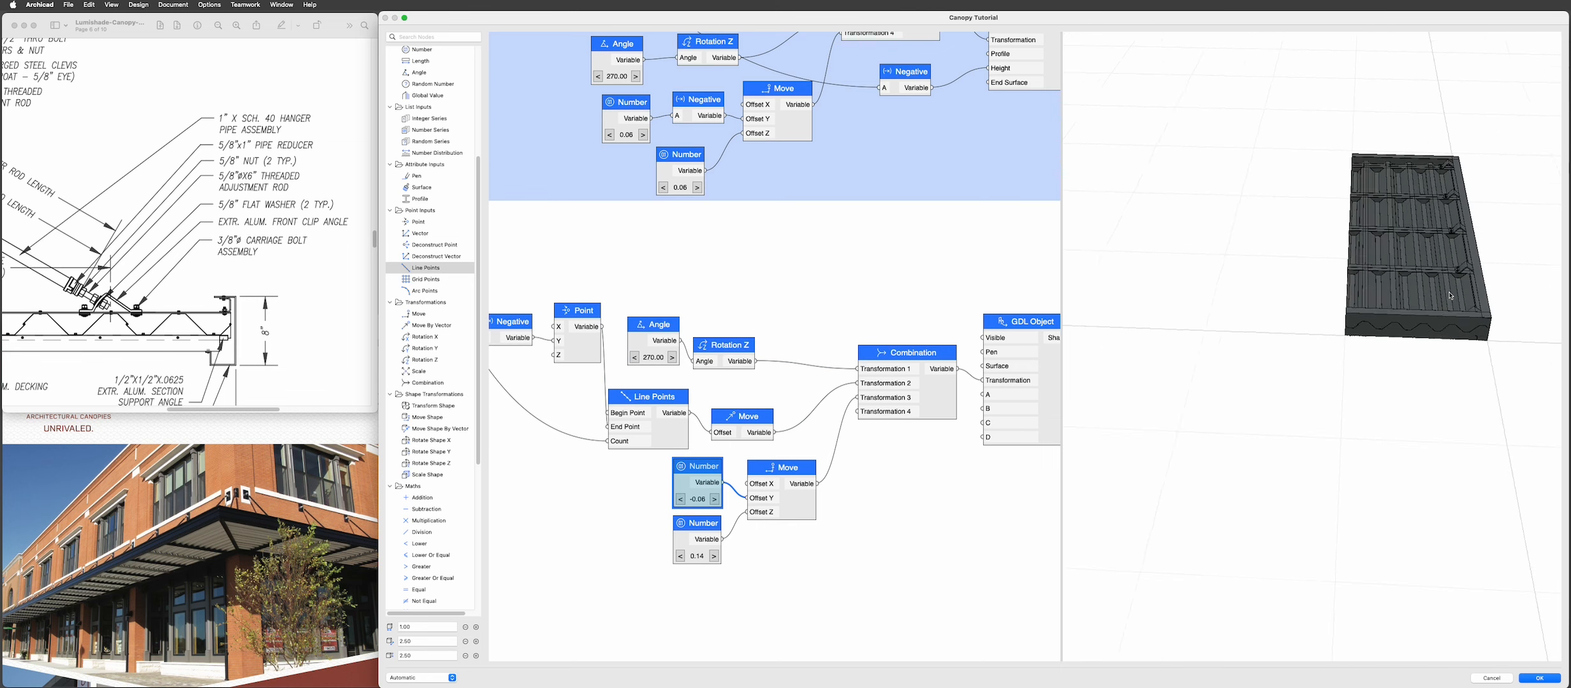
{"action": "middle_click_drag", "start_coordinate": [1441, 280], "coordinate": [1270, 425]}
{"action": "scroll", "coordinate": [1249, 460], "scroll_direction": "up", "scroll_amount": 3}
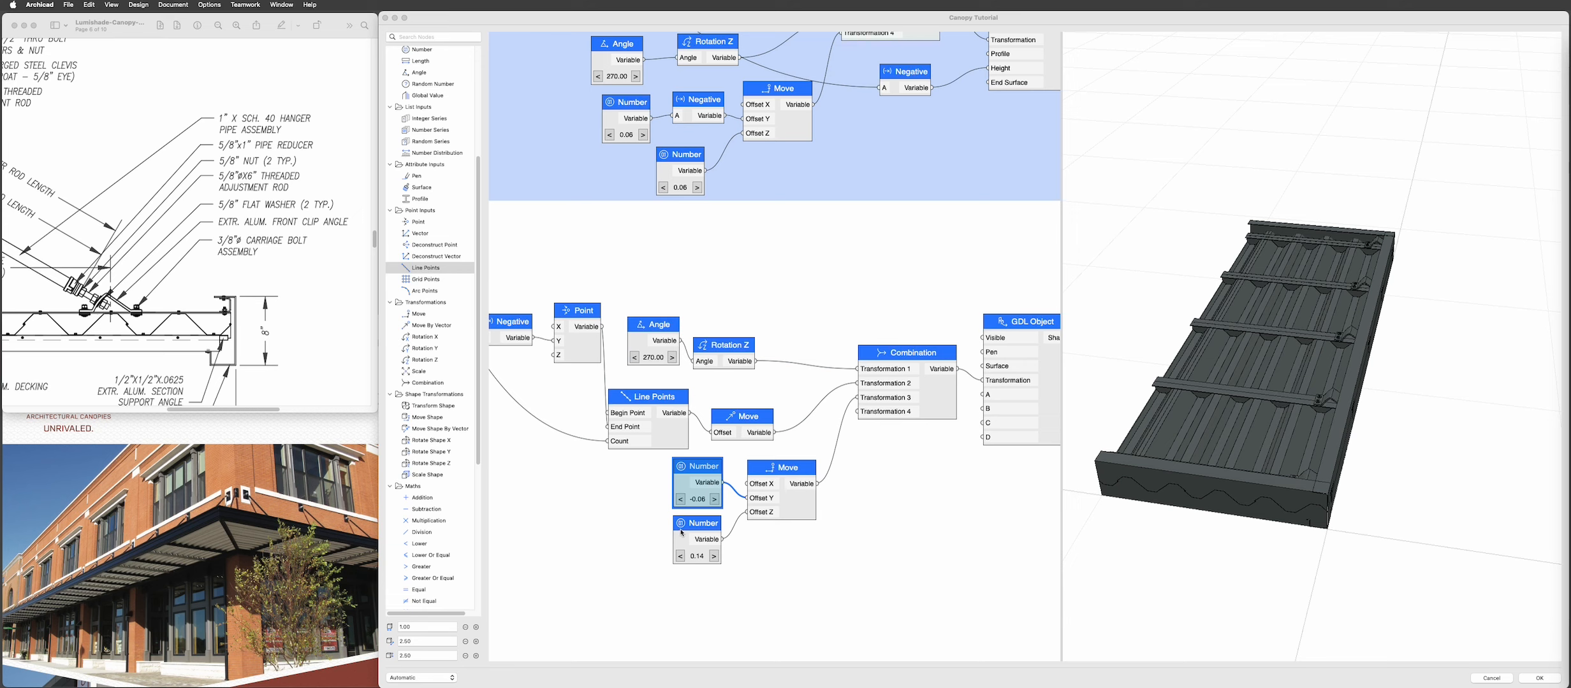
- Move the clip angle's Y and Z offset Number nodes lower to free space beside the Move node's Offset X
{"action": "left_click_drag", "start_coordinate": [683, 532], "coordinate": [700, 548]}
{"action": "left_click_drag", "start_coordinate": [699, 472], "coordinate": [695, 502]}
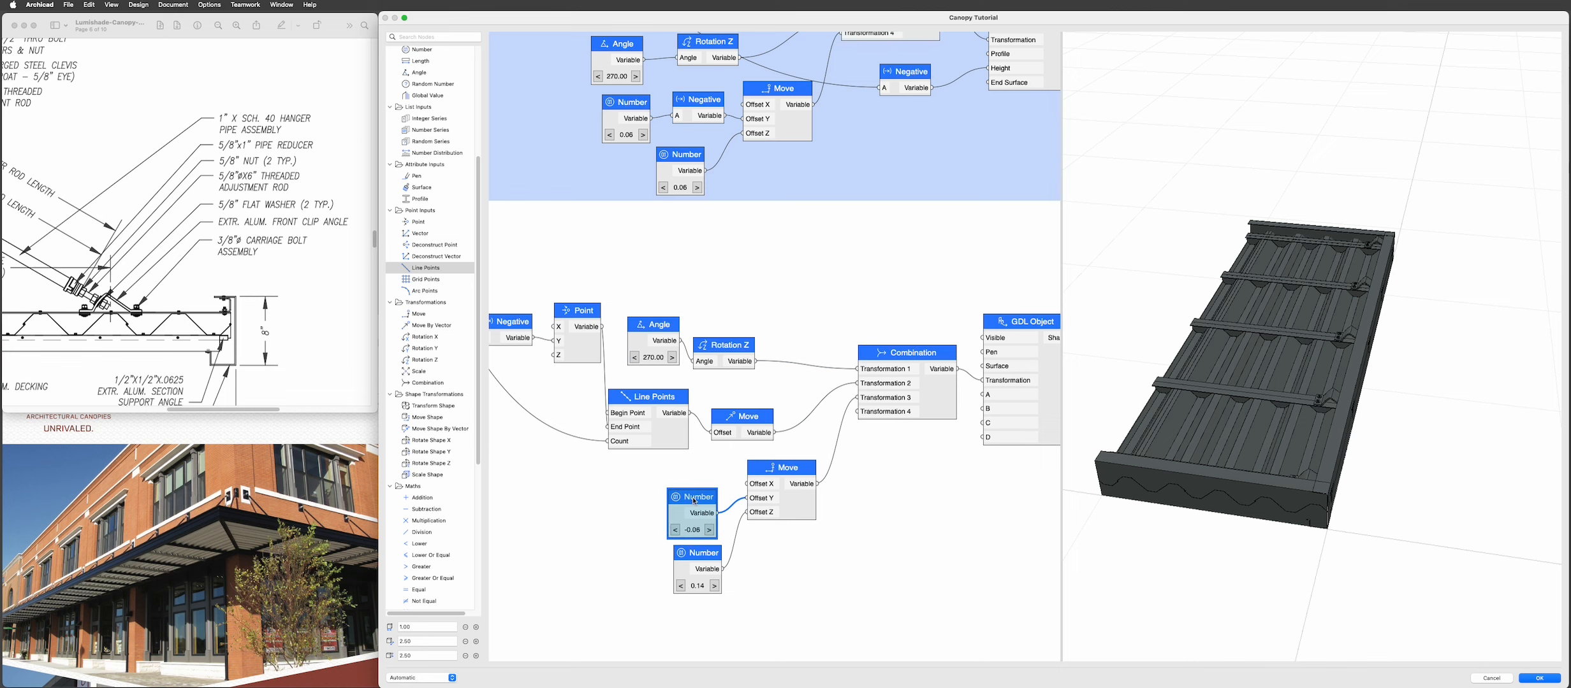
{"action": "middle_click_drag", "start_coordinate": [762, 491], "coordinate": [896, 415]}
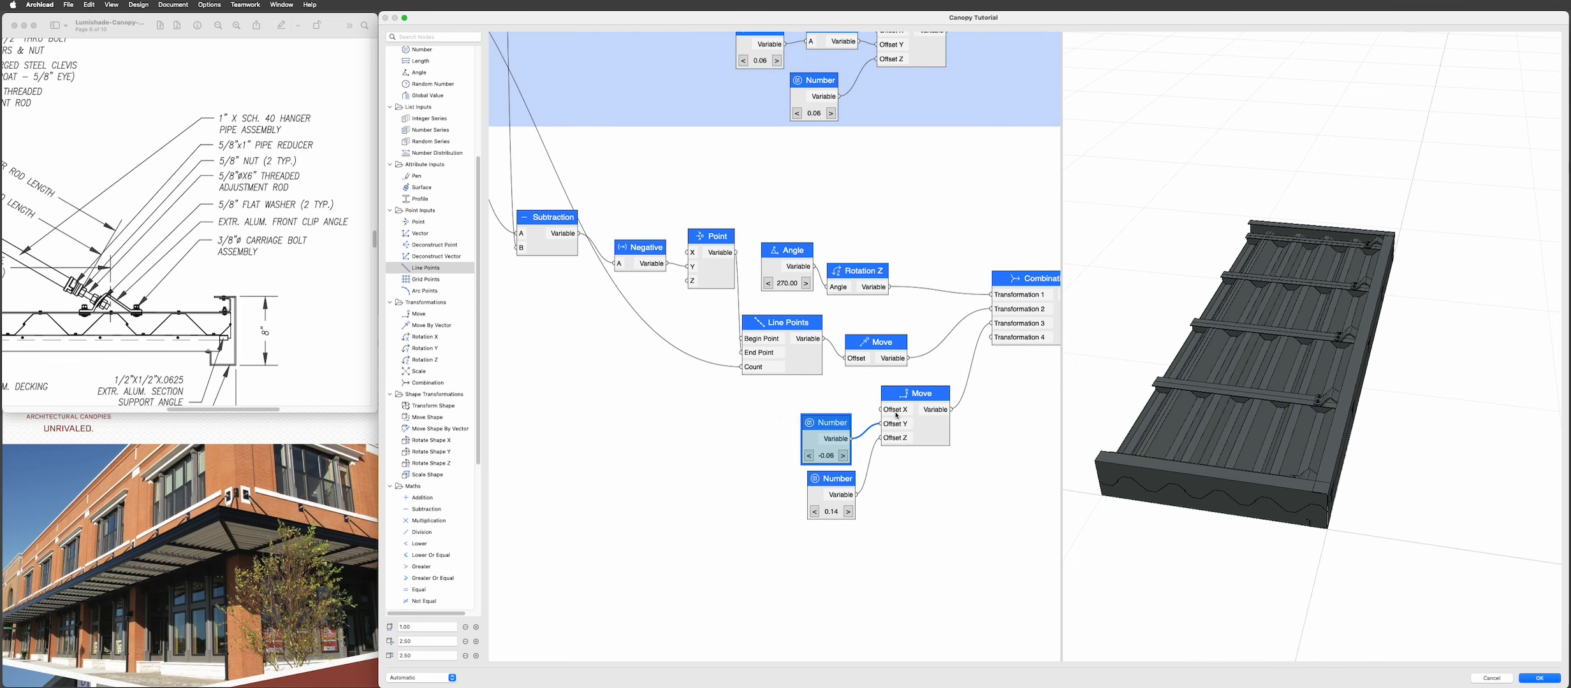
- Add a Number node, connect it to the clip angle Move node's Offset X, and set it to 0.50
{"action": "double_click", "coordinate": [744, 415]}
{"action": "type", "text": "num"}
{"action": "key", "text": "Return"}
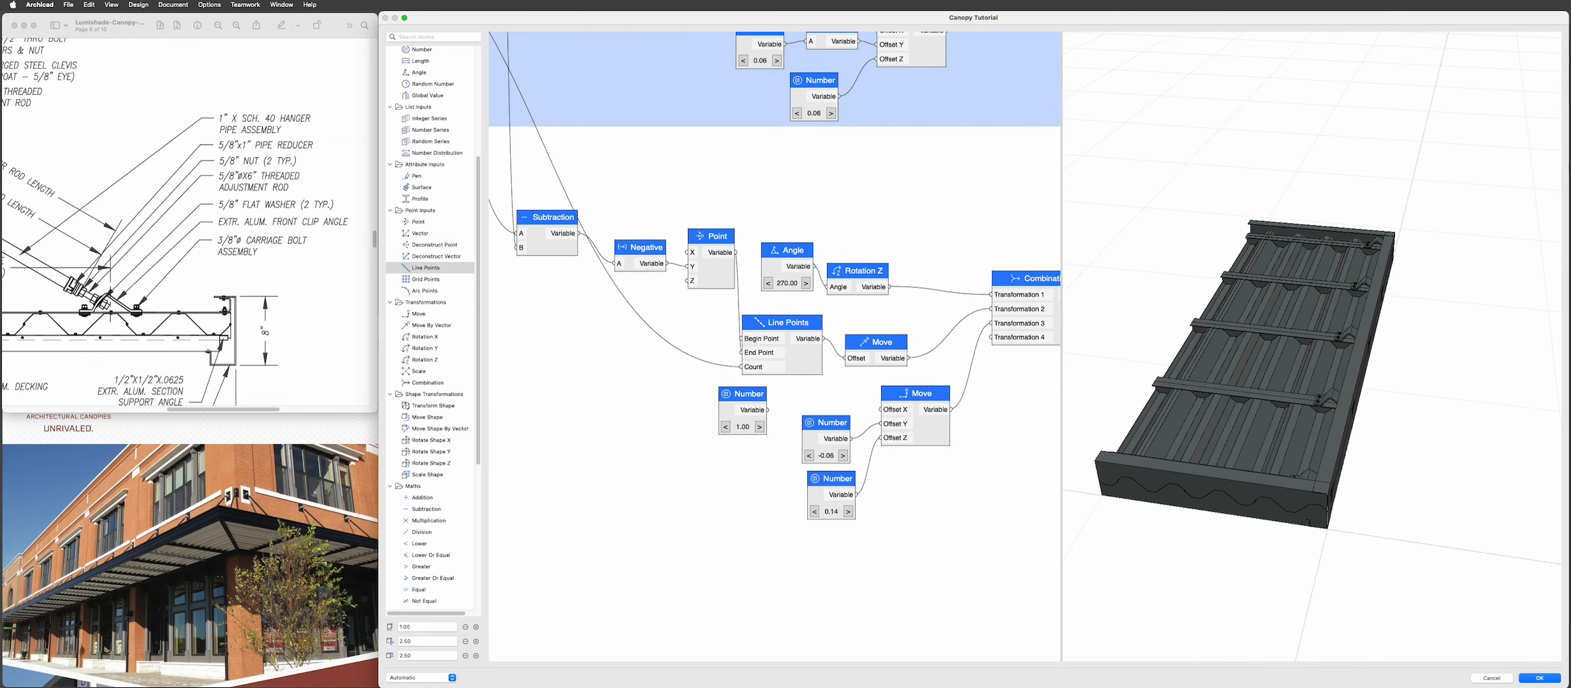
{"action": "left_click_drag", "start_coordinate": [768, 410], "coordinate": [885, 411]}
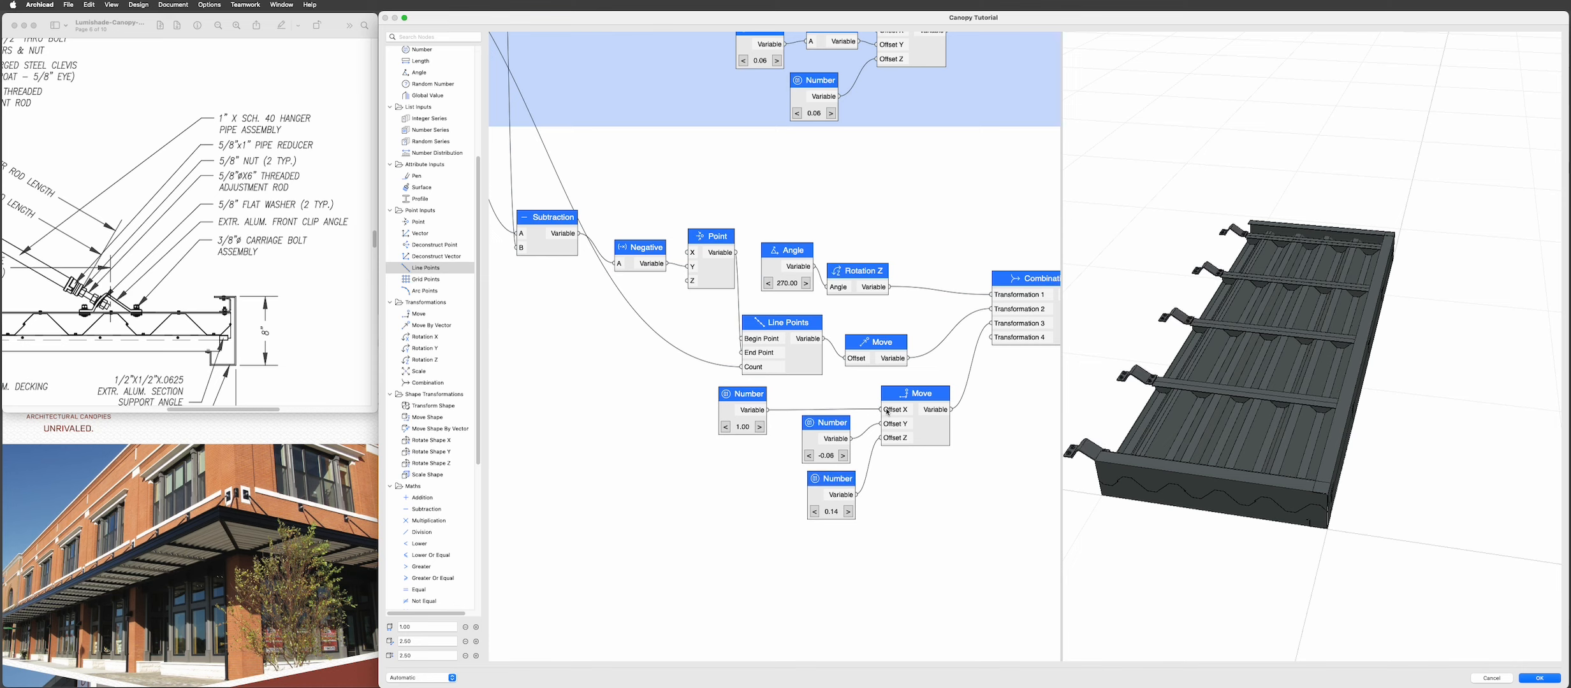
{"action": "left_click", "coordinate": [727, 427]}
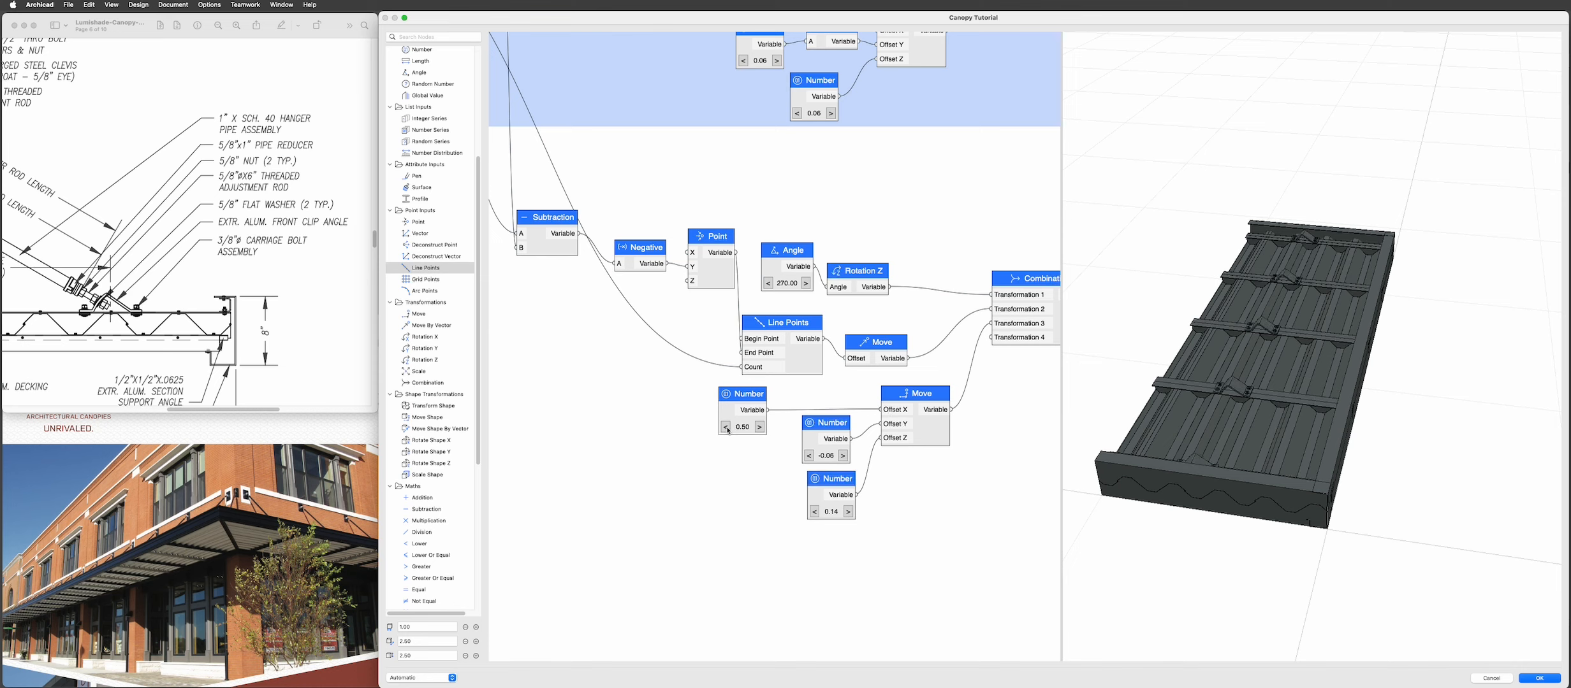
- Test the canopy's overall depth at 3.00 to examine the clip angles' X position
{"action": "scroll", "coordinate": [1306, 440], "scroll_direction": "down", "scroll_amount": 3}
{"action": "left_click_drag", "start_coordinate": [1294, 440], "coordinate": [1230, 435]}
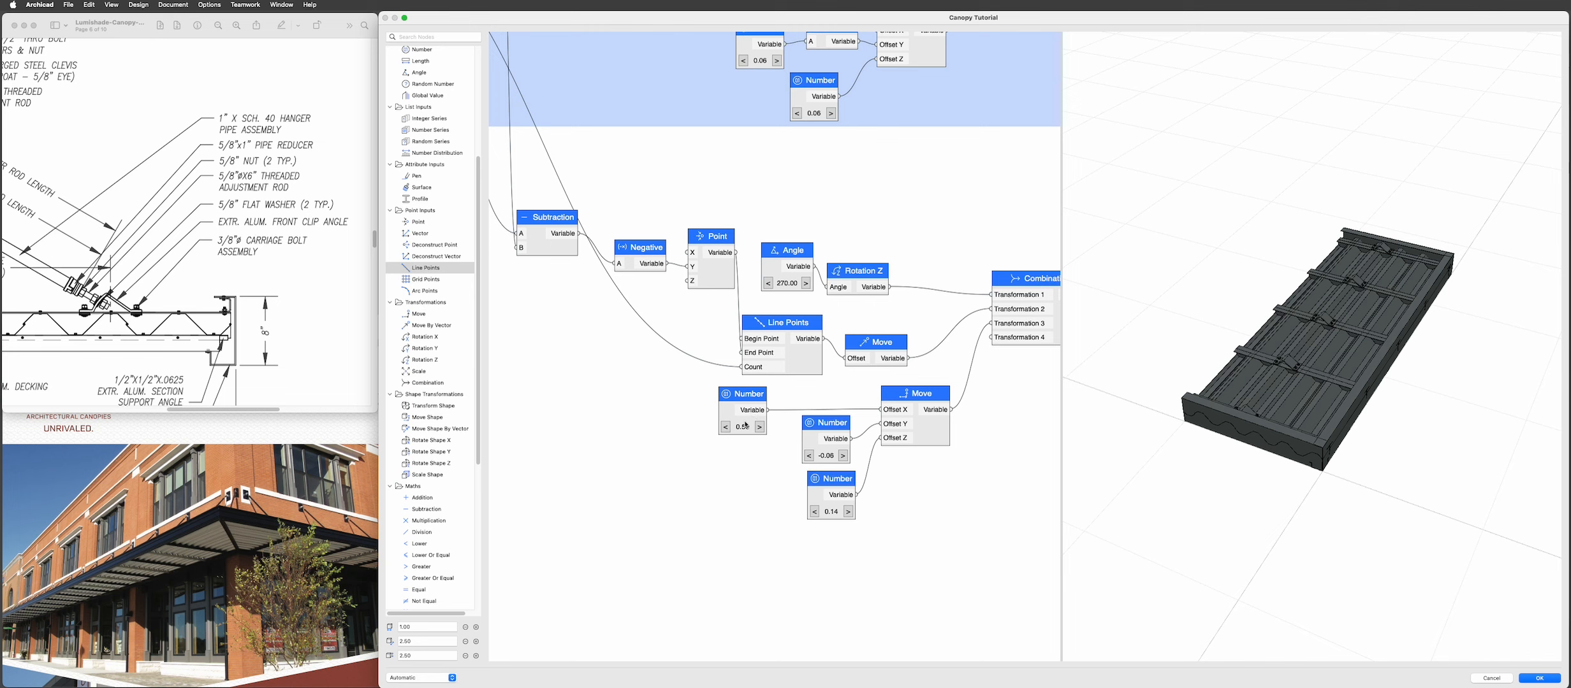
{"action": "left_click", "coordinate": [476, 628]}
{"action": "left_click", "coordinate": [476, 628]}
{"action": "left_click", "coordinate": [476, 627]}
{"action": "left_click", "coordinate": [476, 627]}
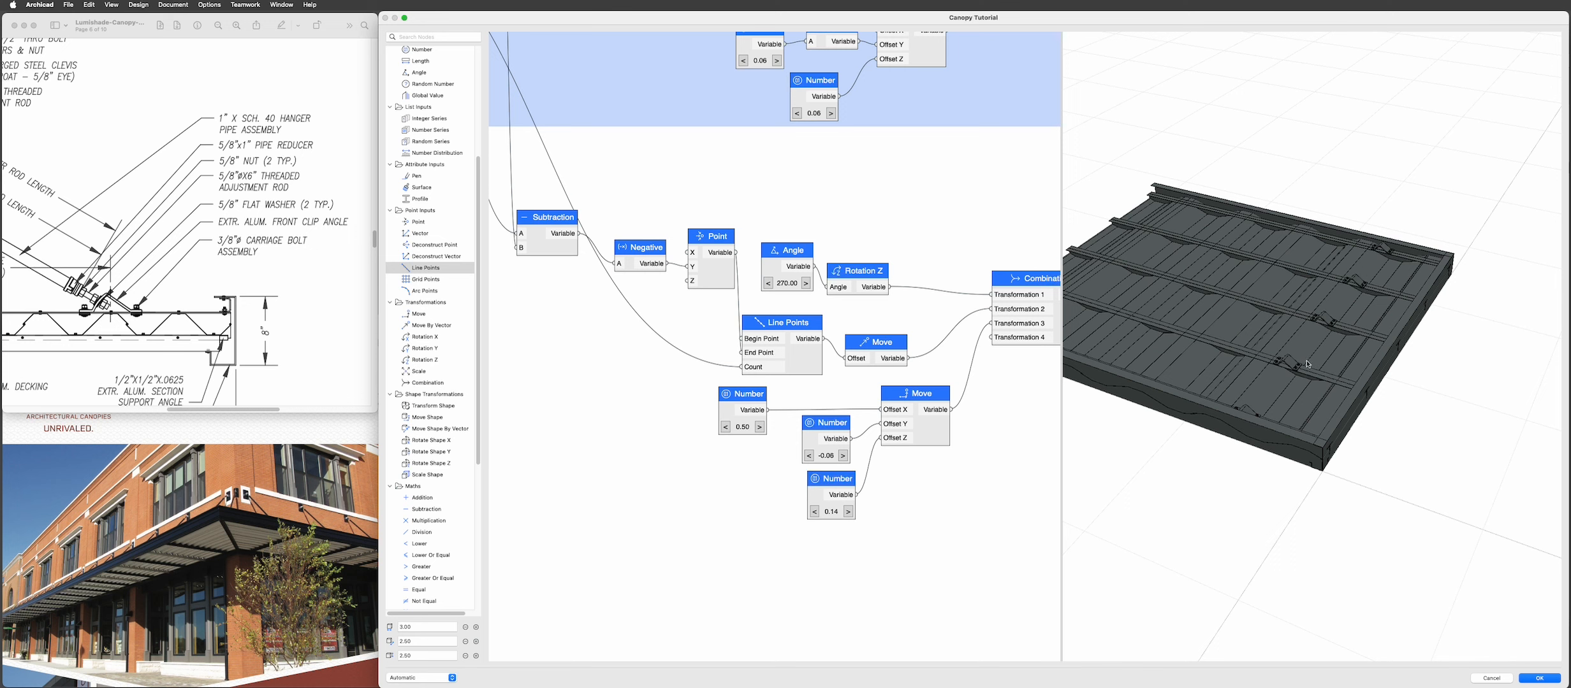
{"action": "scroll", "coordinate": [1308, 364], "scroll_direction": "up", "scroll_amount": 3}
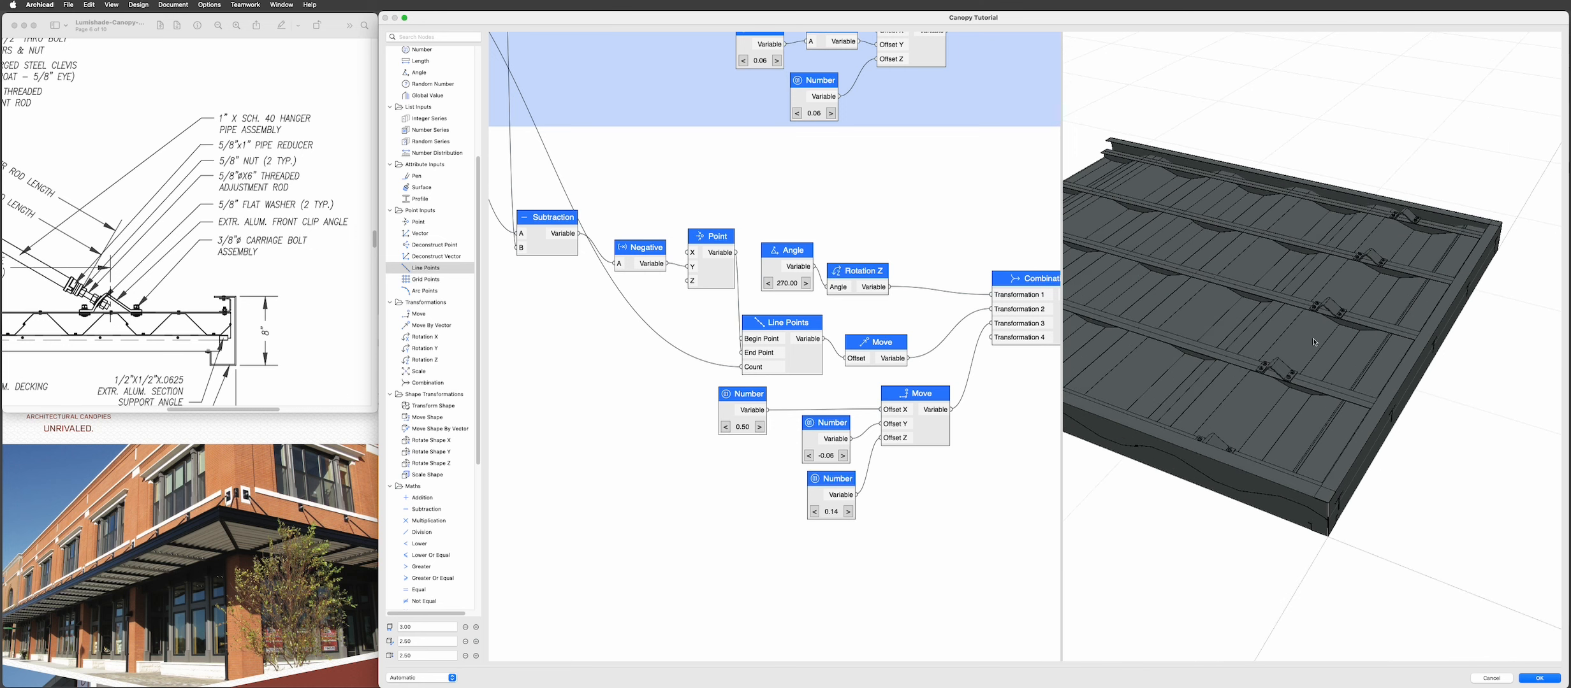
- Try the Offset X number at 0.00 and 1.00, and return it to 0.50
{"action": "left_click", "coordinate": [727, 429]}
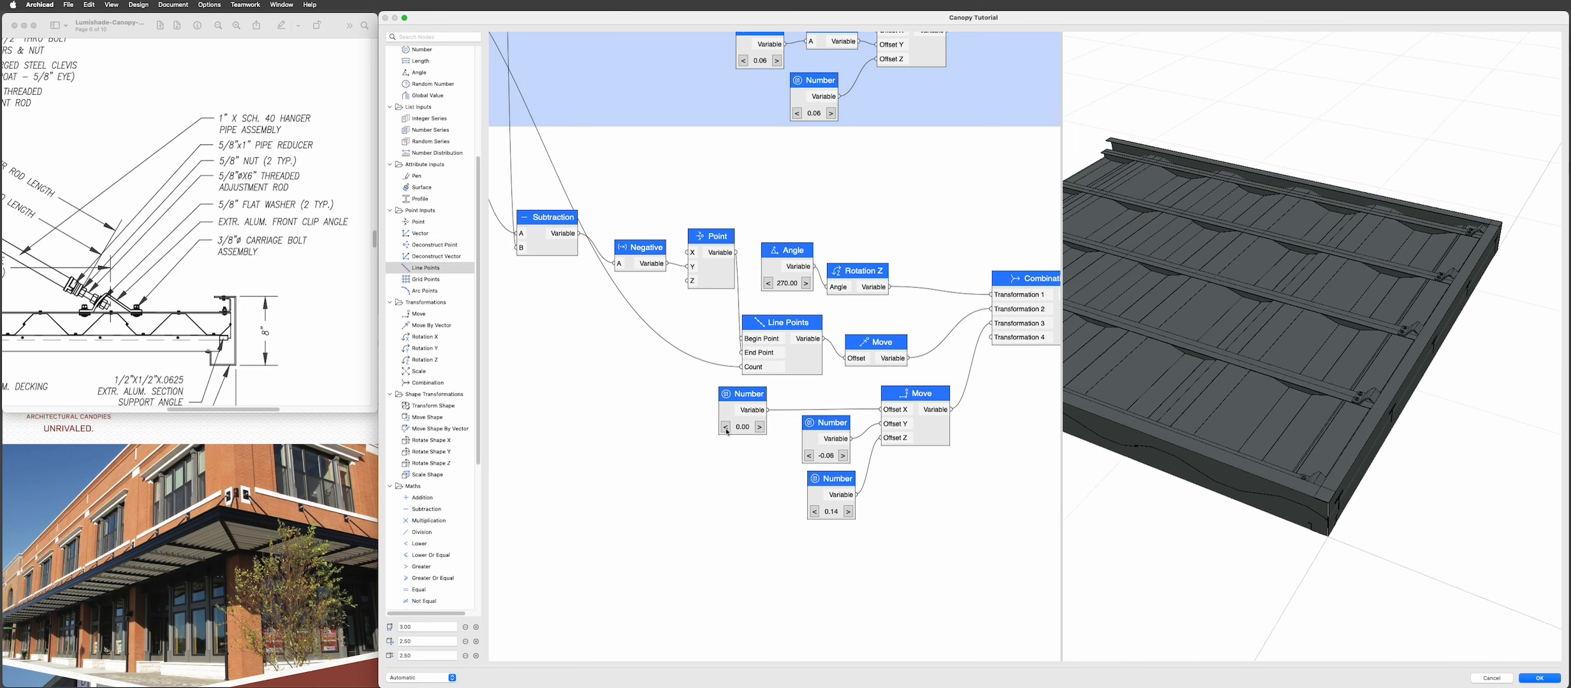
{"action": "left_click", "coordinate": [759, 427]}
{"action": "left_click", "coordinate": [759, 427]}
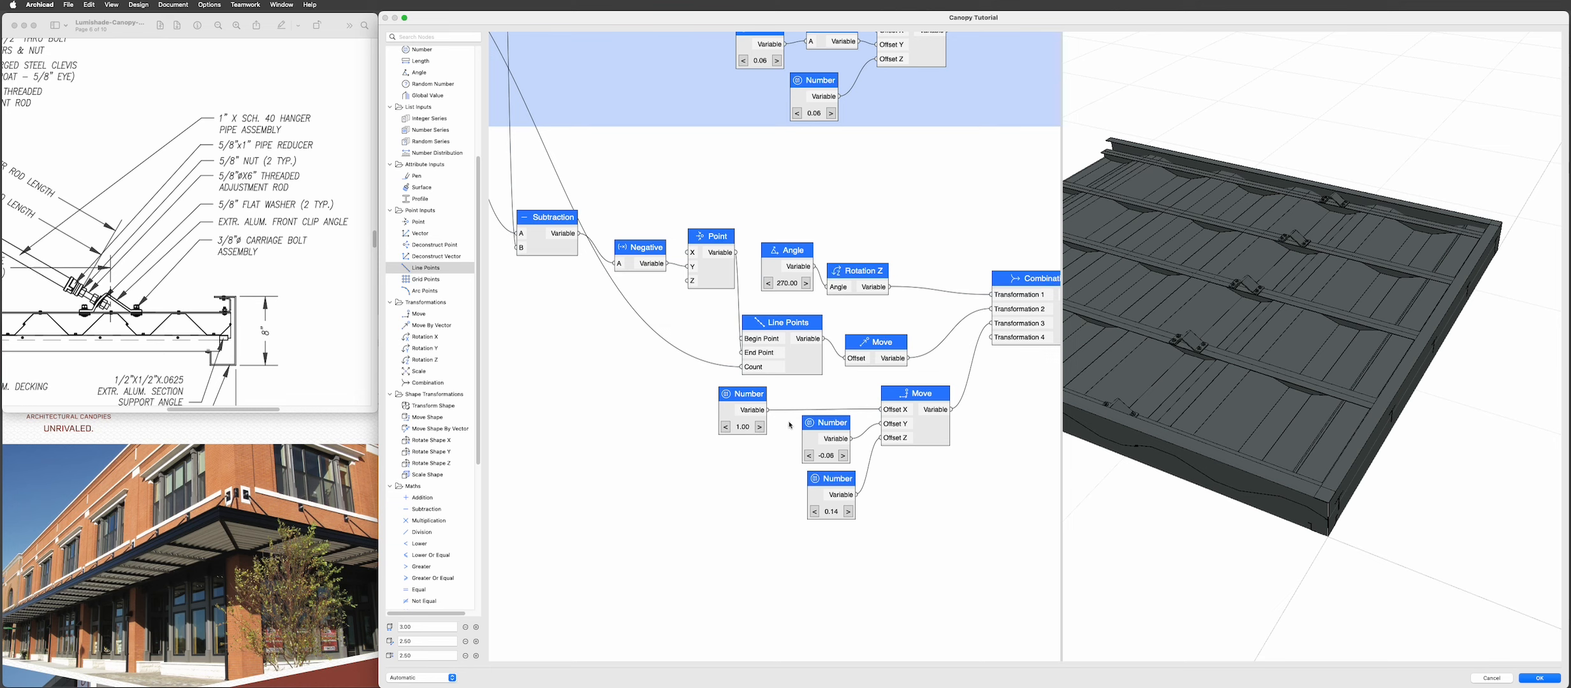
{"action": "left_click", "coordinate": [726, 427]}
{"action": "left_click", "coordinate": [726, 427]}
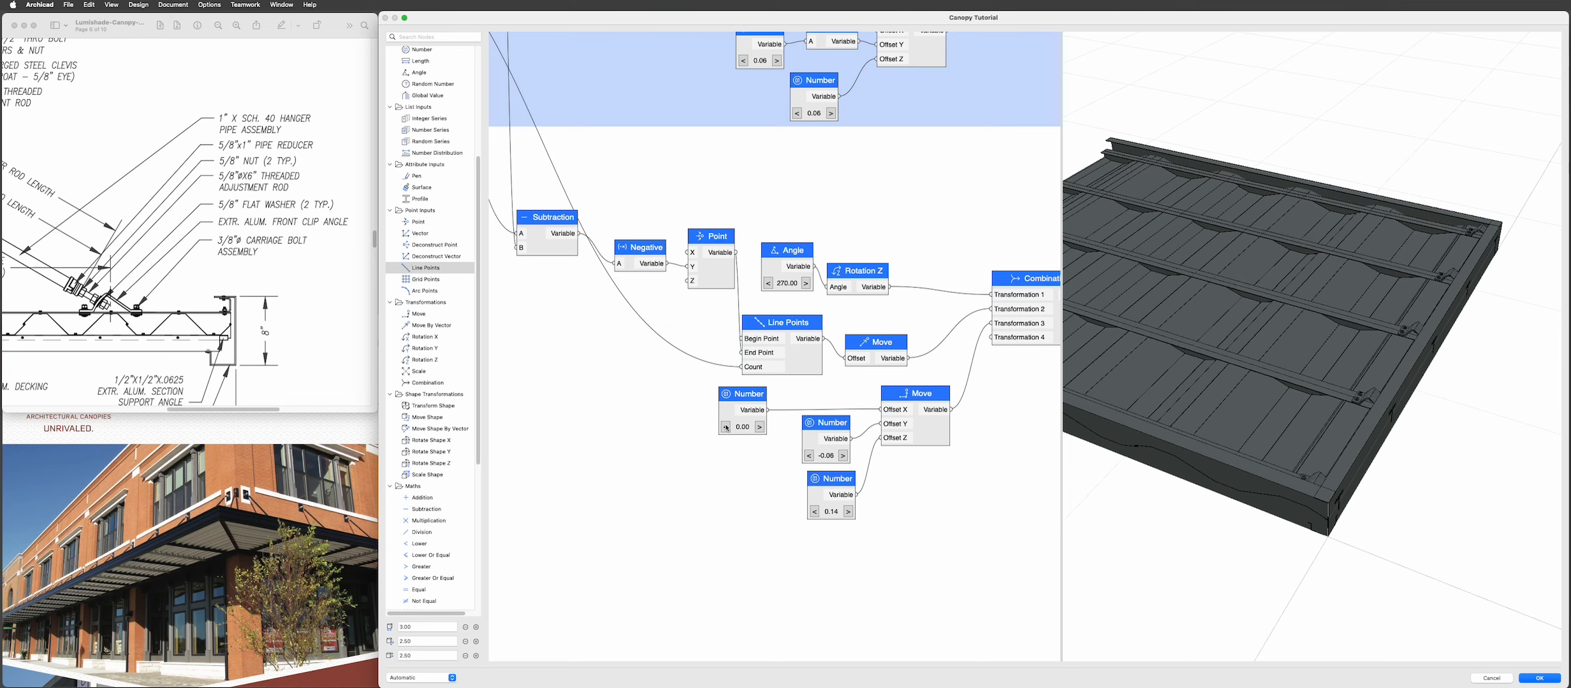
{"action": "left_click", "coordinate": [761, 427]}
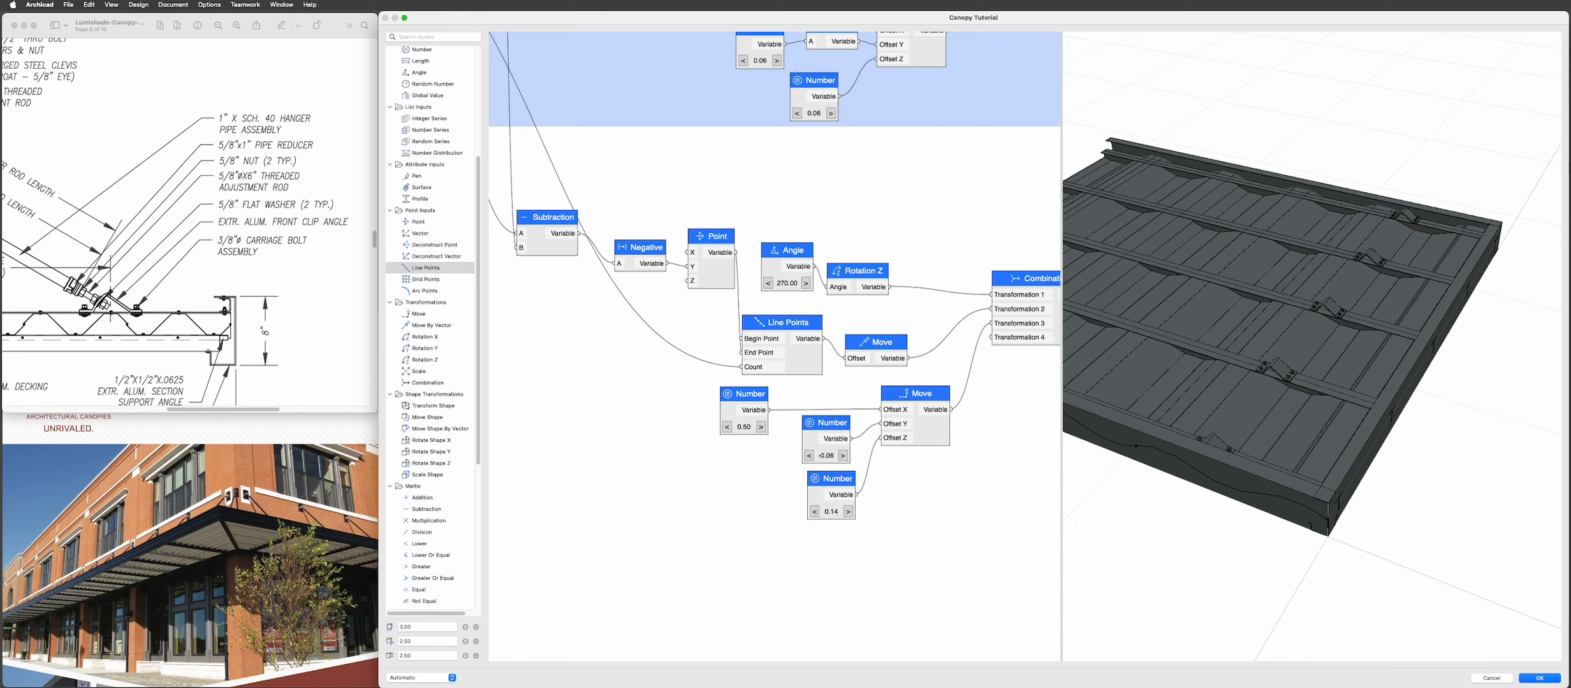
- Reduce the canopy's overall depth to 1.50 and check how the clip angles follow
{"action": "scroll", "coordinate": [1448, 445], "scroll_direction": "down", "scroll_amount": 5}
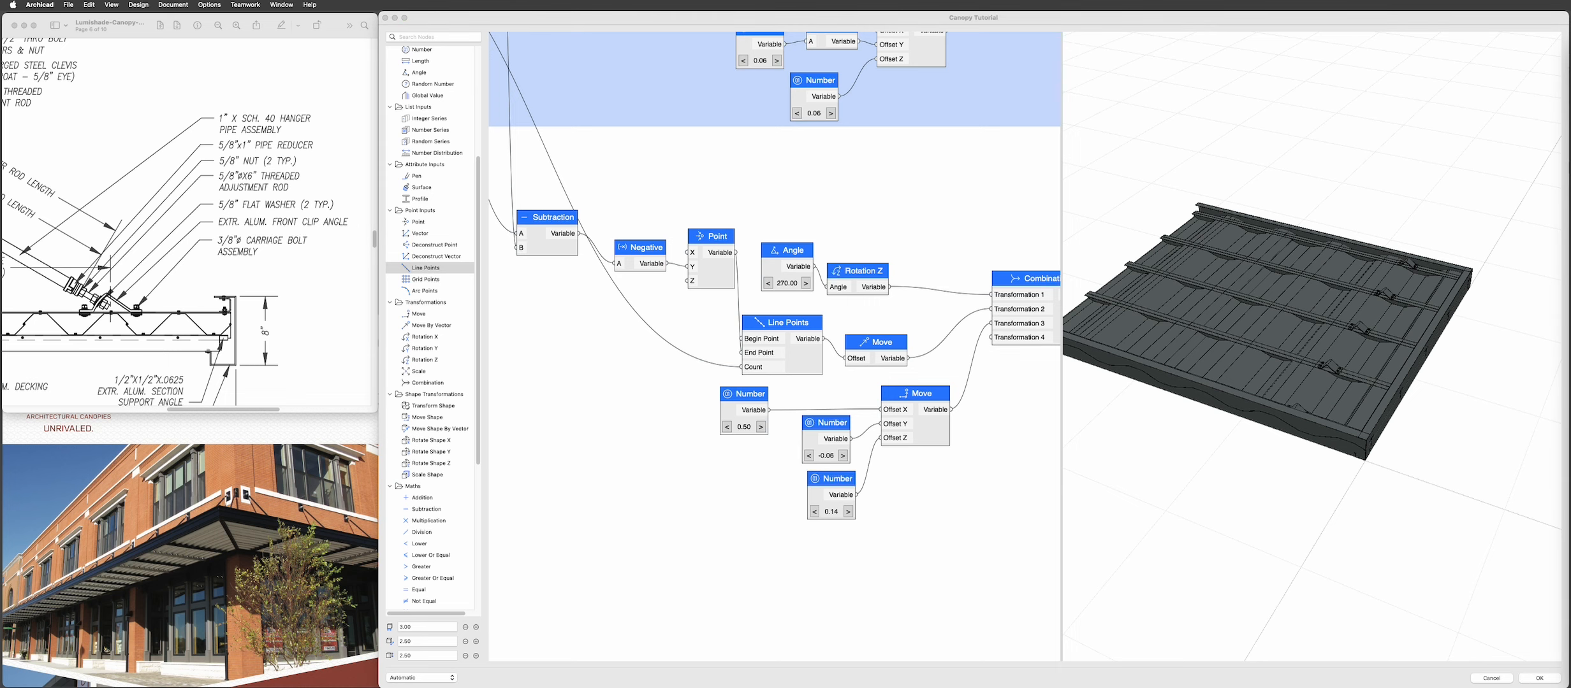
{"action": "left_click_drag", "start_coordinate": [1462, 382], "coordinate": [1345, 390]}
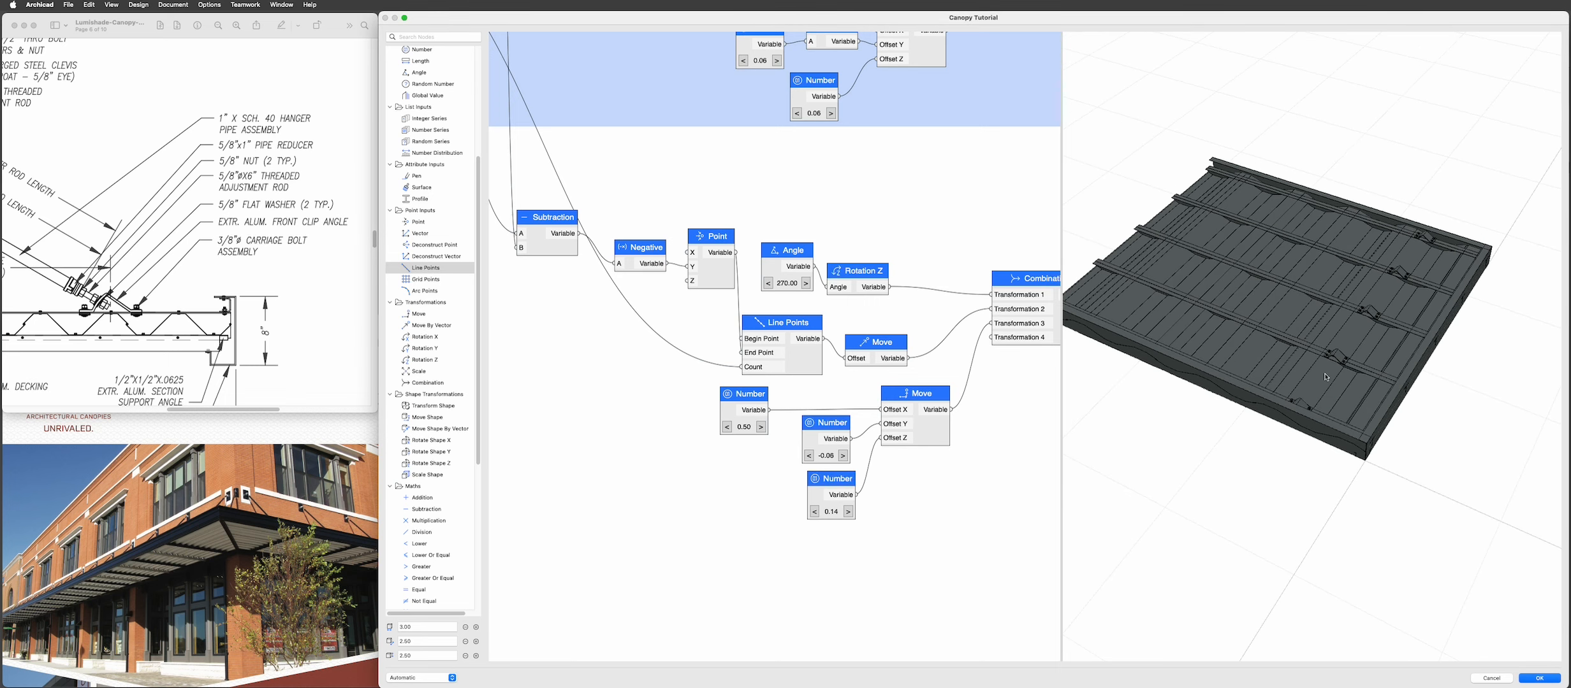
{"action": "left_click", "coordinate": [465, 627]}
{"action": "left_click", "coordinate": [466, 627]}
{"action": "left_click", "coordinate": [465, 627]}
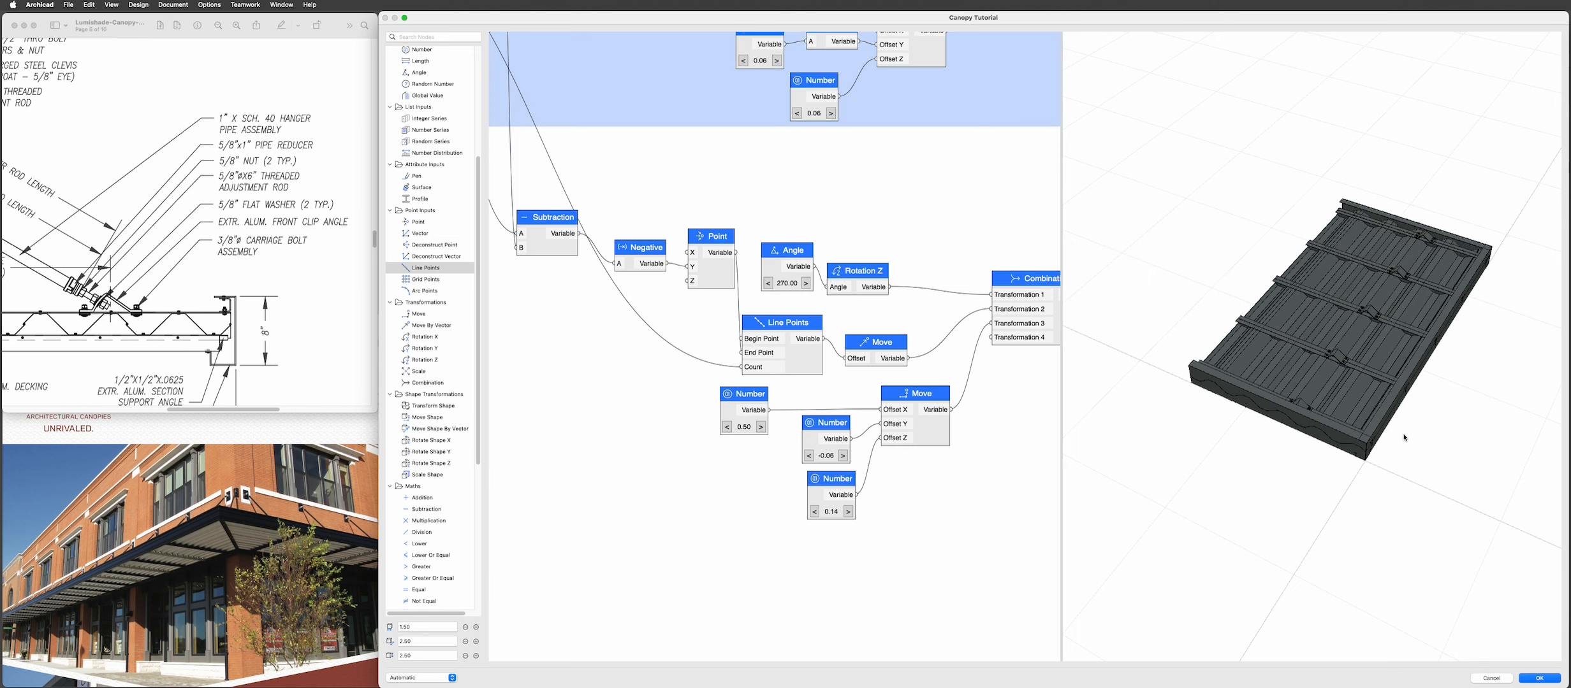
{"action": "scroll", "coordinate": [1325, 425], "scroll_direction": "up", "scroll_amount": 2}
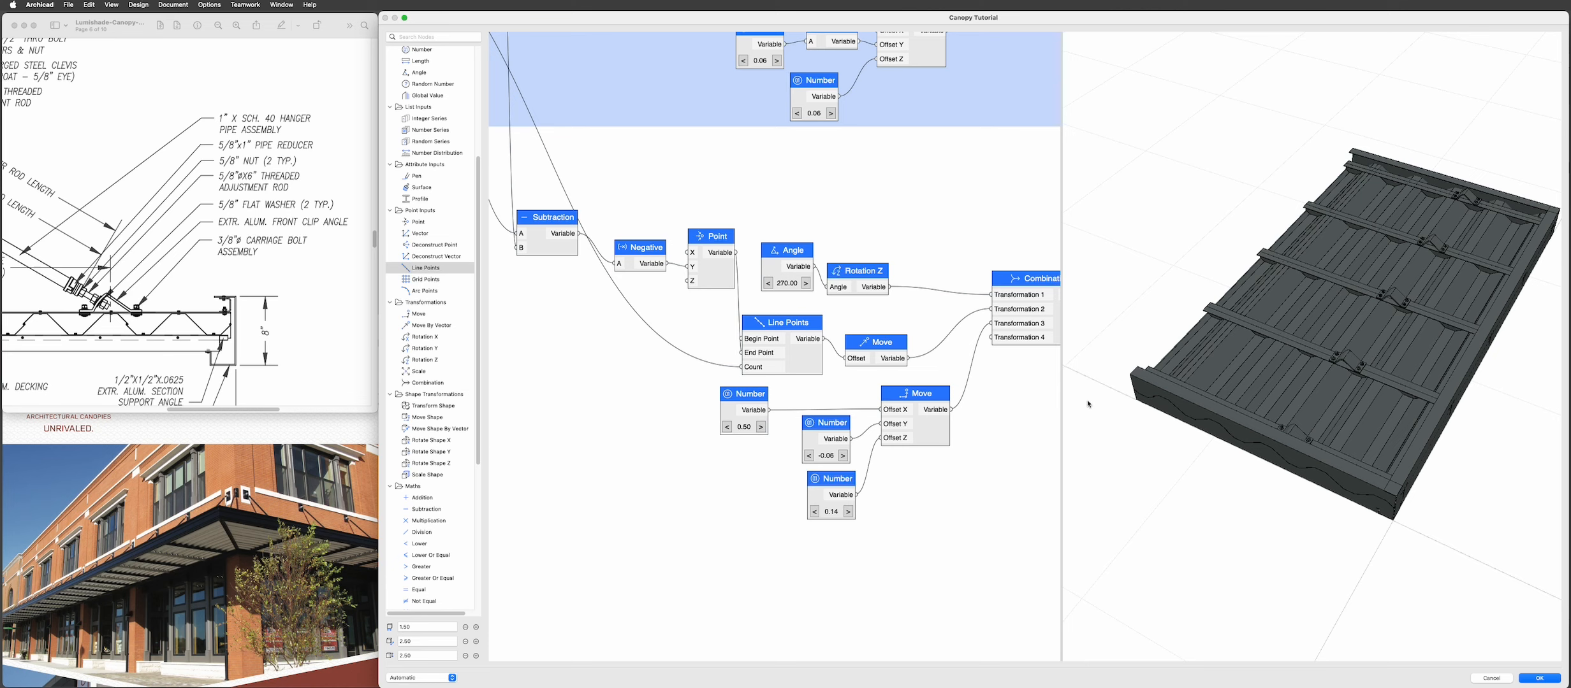
- Space out the offset Number nodes, bring the Canopy Overall Depth node beside the clip angle nodes, and connect it to Offset X
{"action": "left_click_drag", "start_coordinate": [830, 486], "coordinate": [822, 507]}
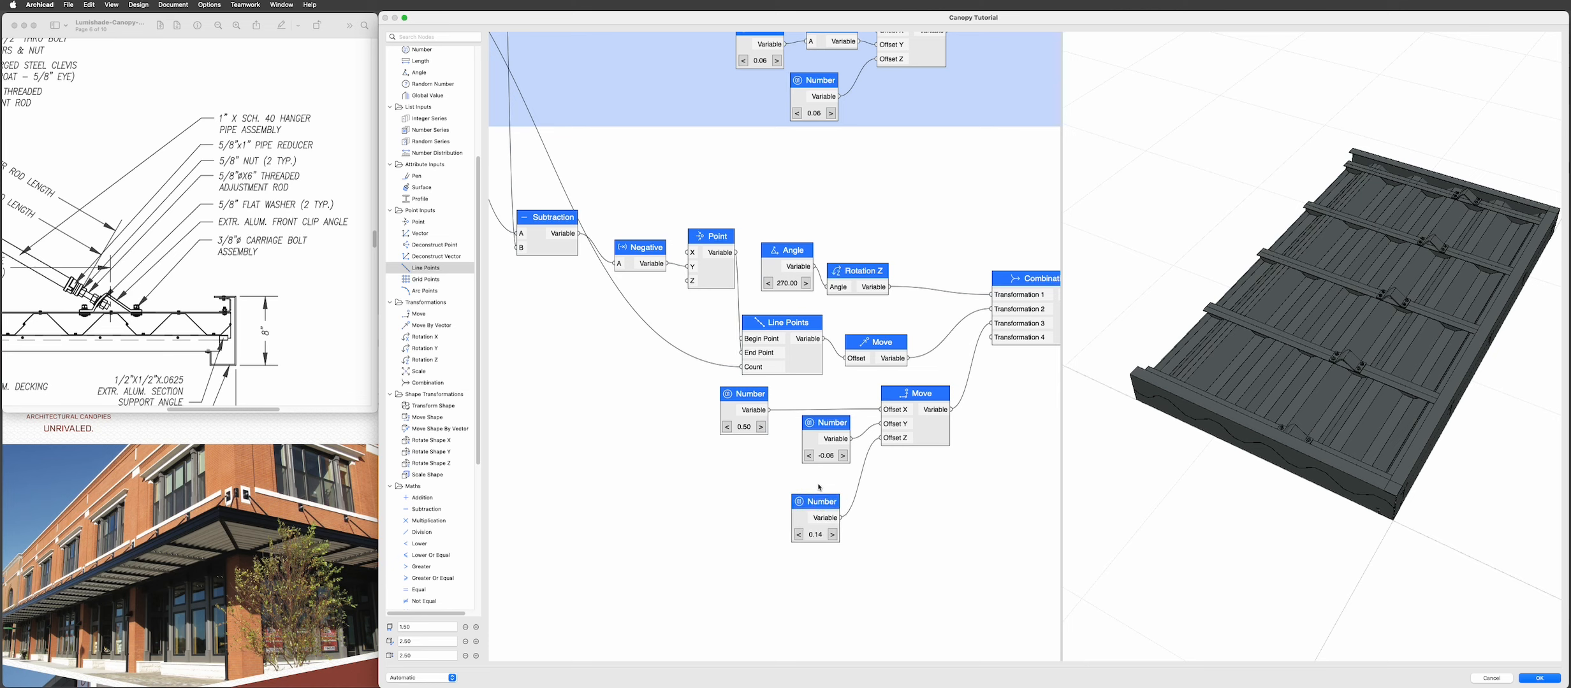
{"action": "left_click_drag", "start_coordinate": [837, 428], "coordinate": [824, 449]}
{"action": "scroll", "coordinate": [858, 409], "scroll_direction": "down", "scroll_amount": 5}
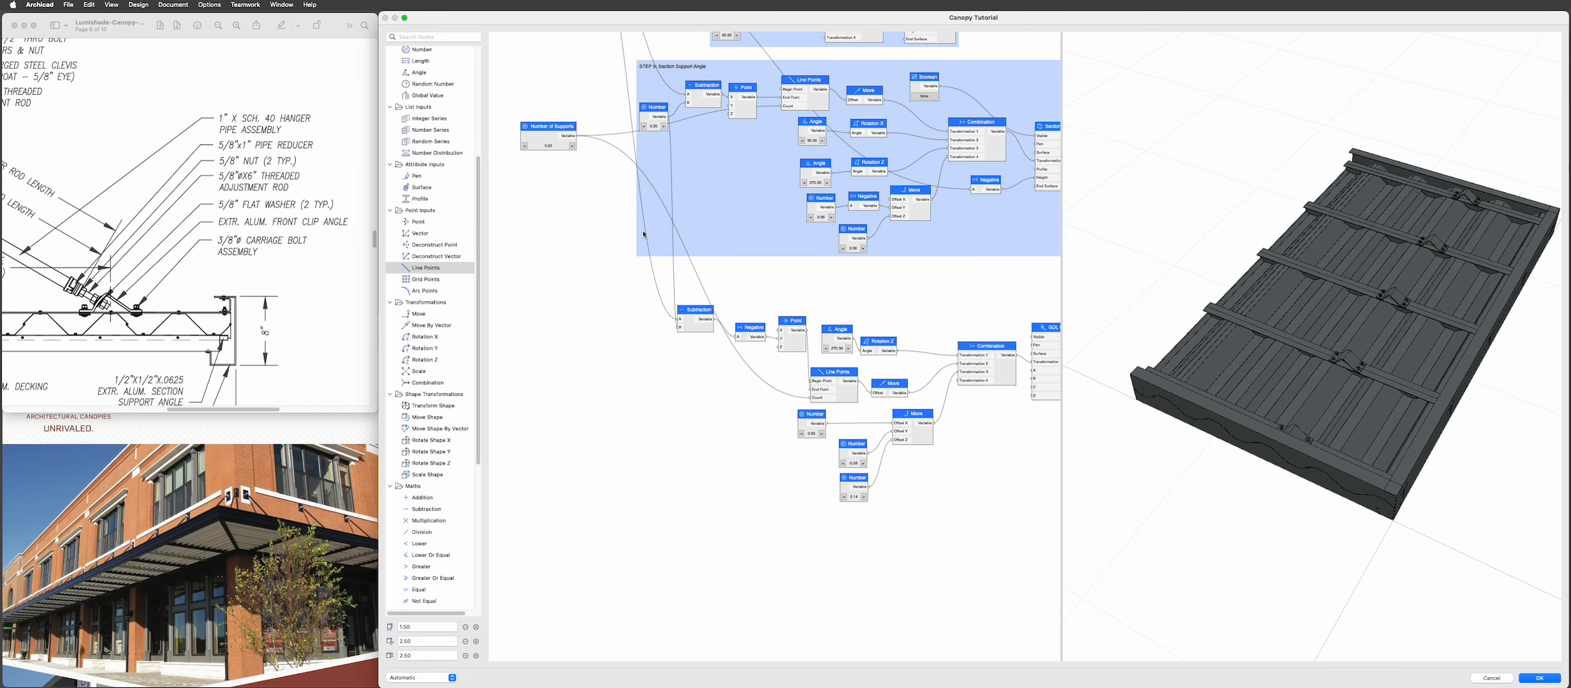
{"action": "middle_click_drag", "start_coordinate": [643, 235], "coordinate": [649, 376]}
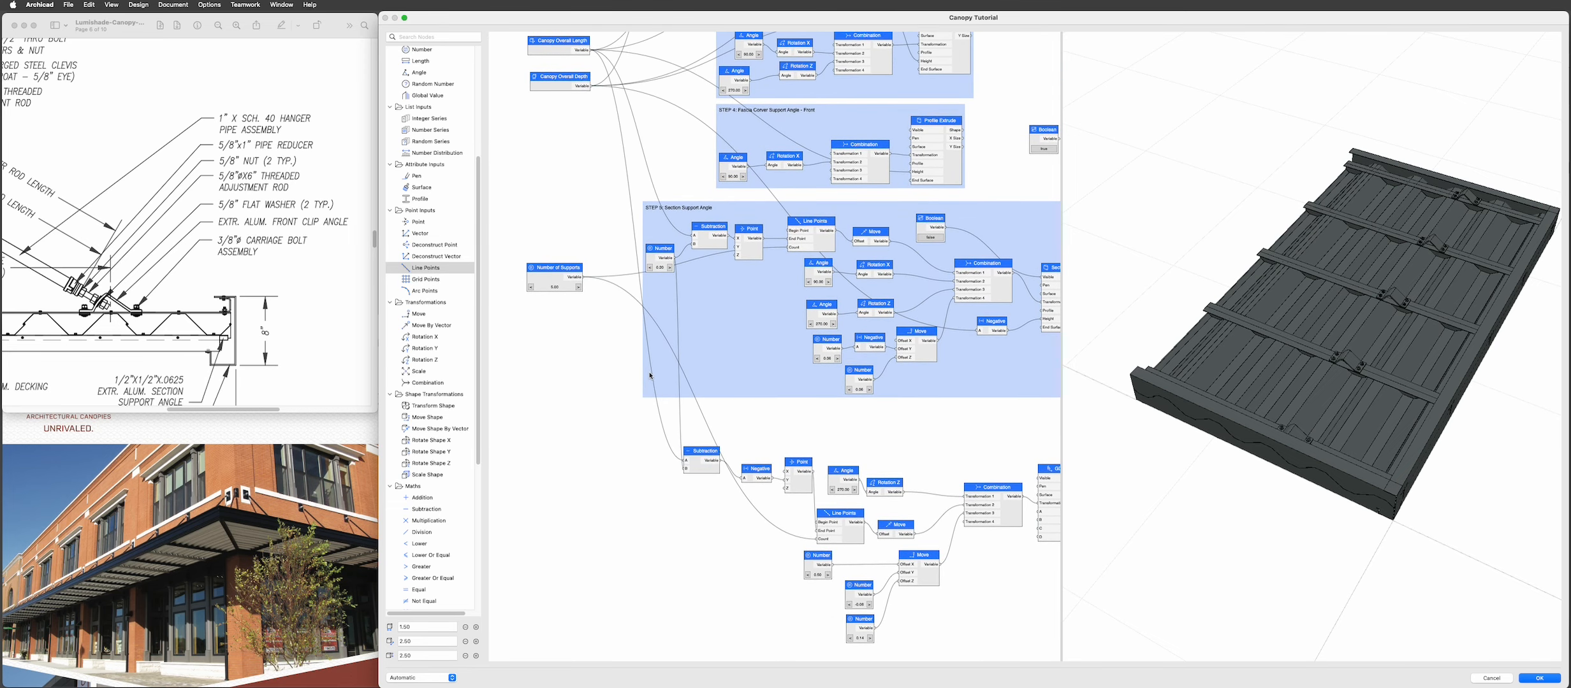
{"action": "left_click_drag", "start_coordinate": [567, 79], "coordinate": [683, 554]}
{"action": "scroll", "coordinate": [842, 646], "scroll_direction": "down", "scroll_amount": 5}
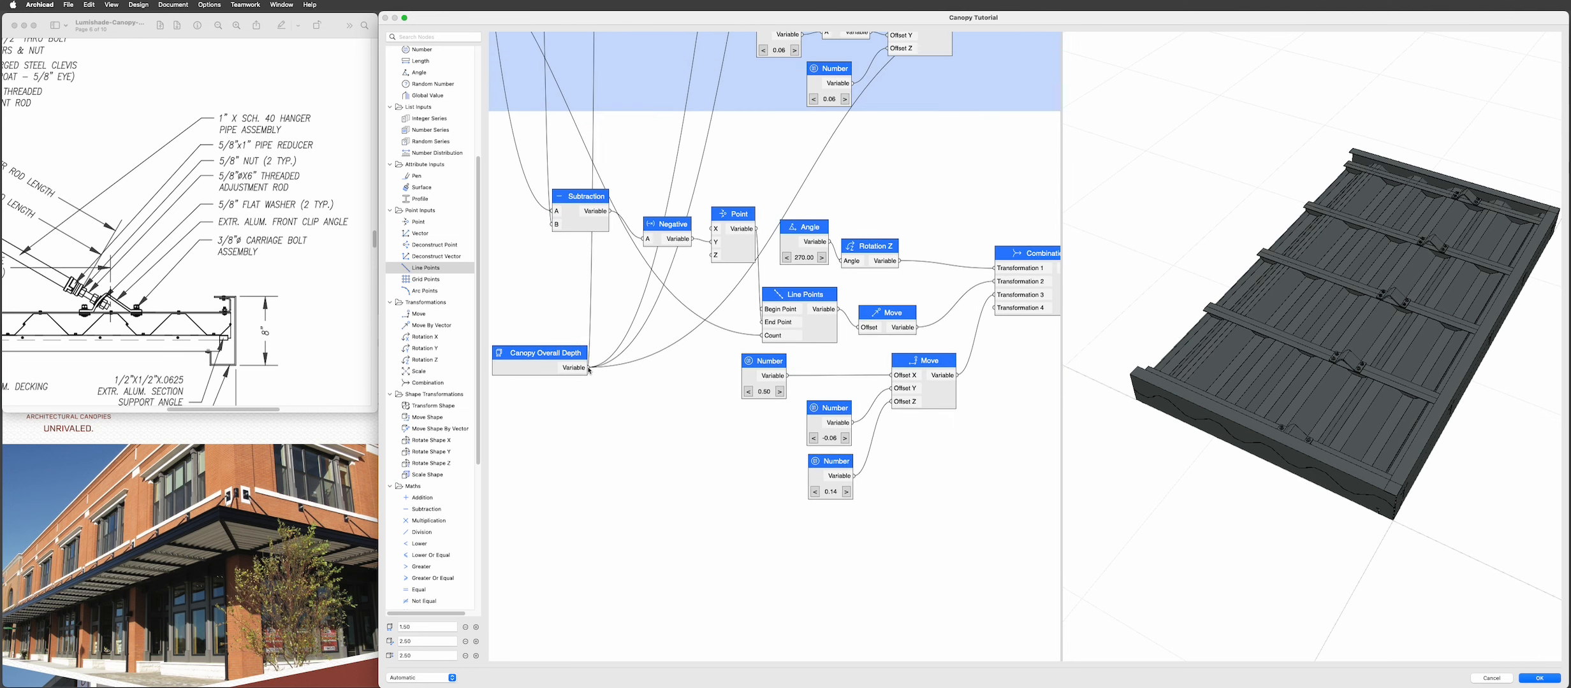
{"action": "left_click_drag", "start_coordinate": [590, 370], "coordinate": [894, 379]}
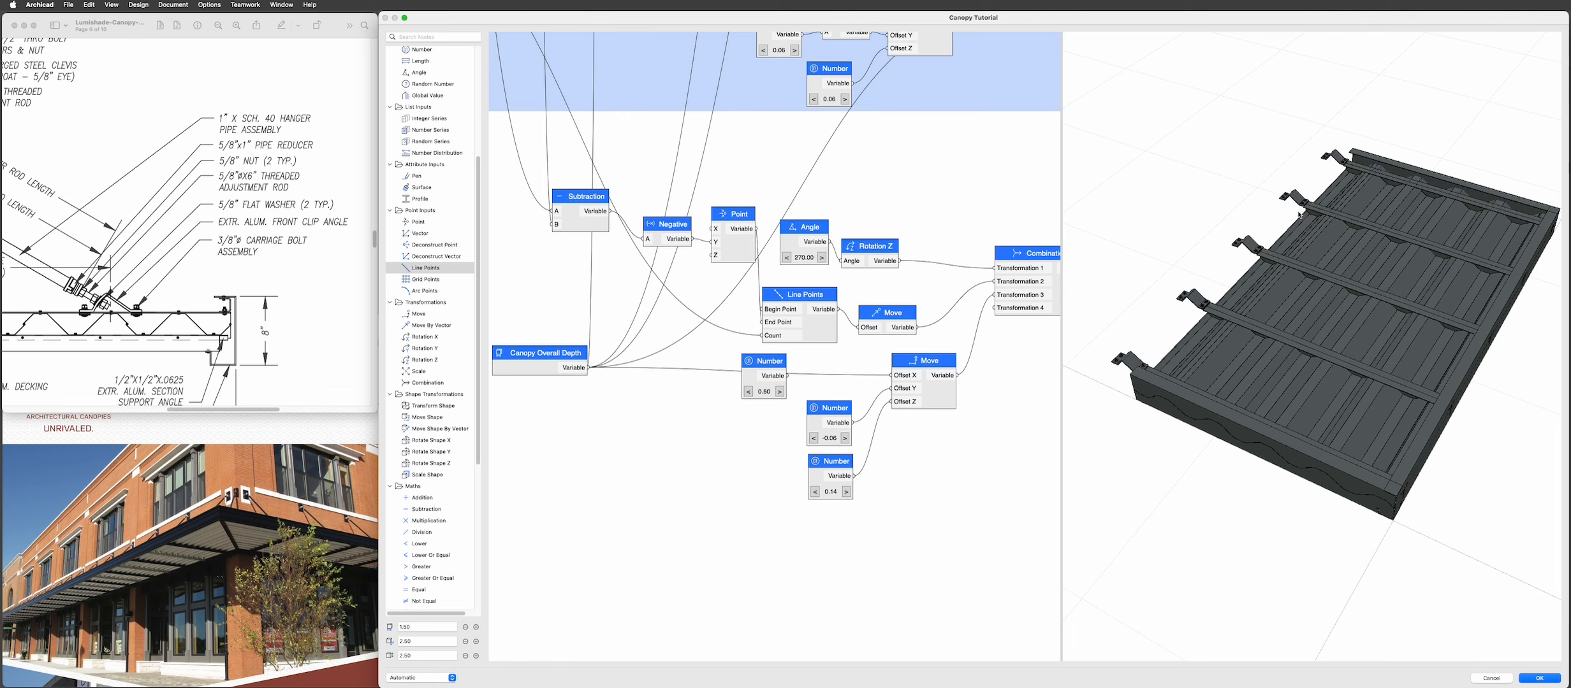
- Test the canopy's overall depth at 2.00 and 1.00 and examine the clip angles along the canopy's edge
{"action": "scroll", "coordinate": [1334, 410], "scroll_direction": "down", "scroll_amount": 2}
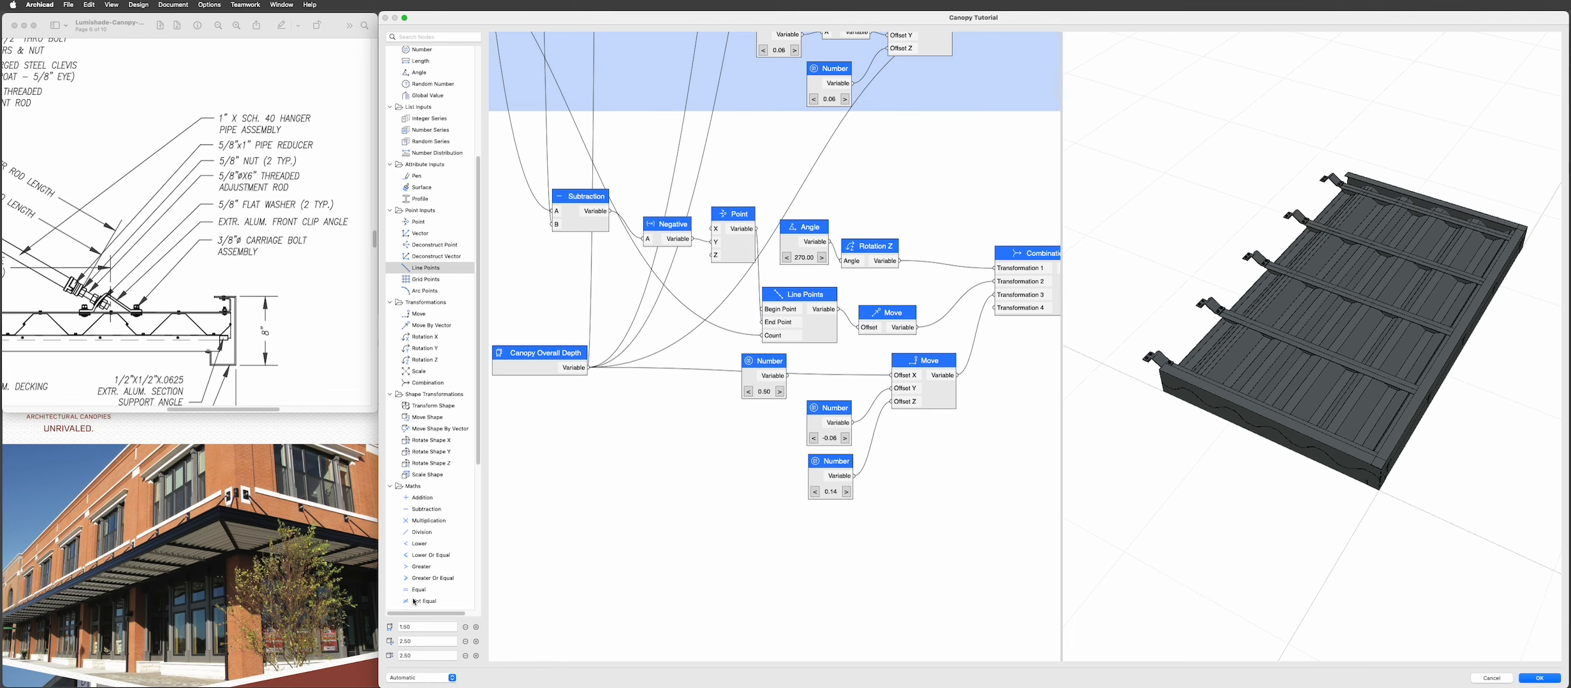
{"action": "left_click", "coordinate": [475, 629]}
{"action": "left_click", "coordinate": [464, 630]}
{"action": "left_click", "coordinate": [465, 629]}
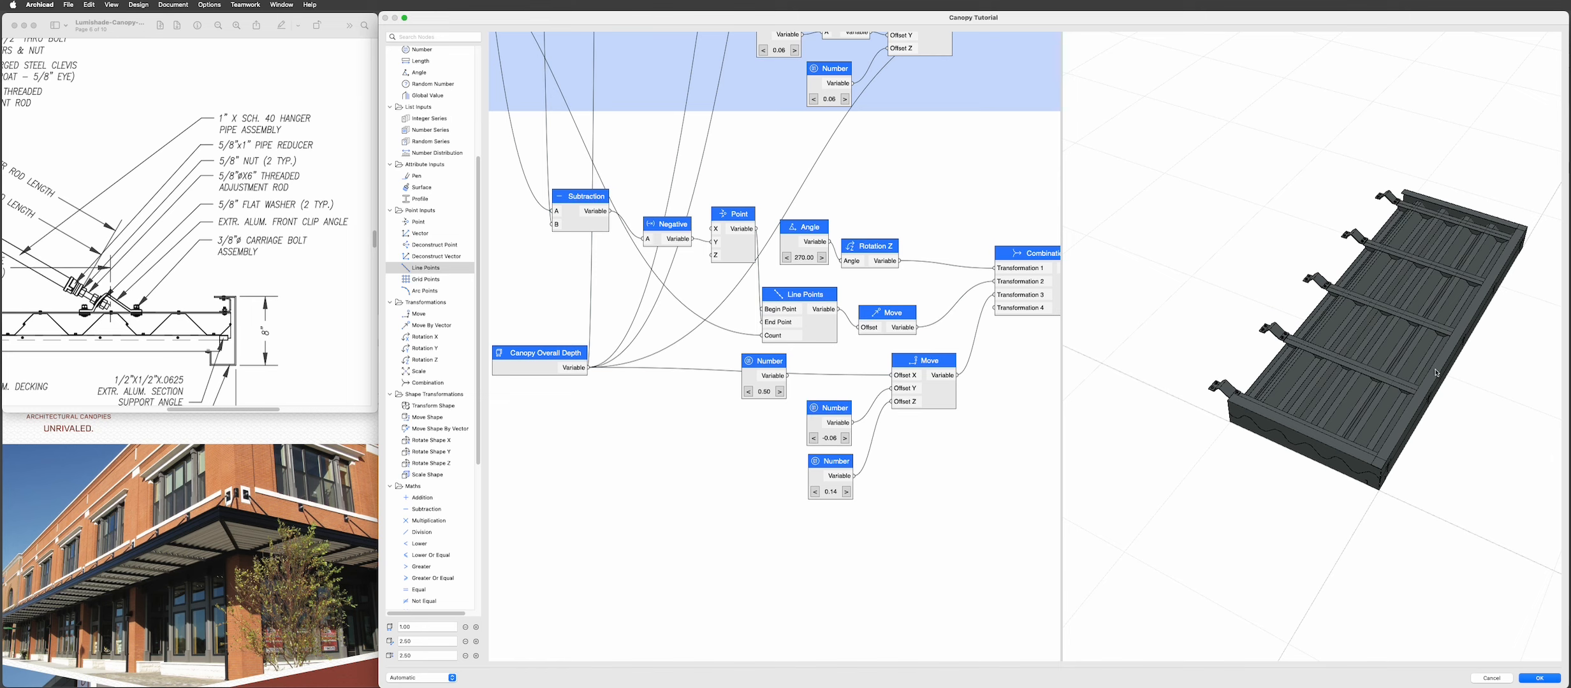
{"action": "middle_click_drag", "start_coordinate": [1358, 415], "coordinate": [1211, 471], "text": "shift"}
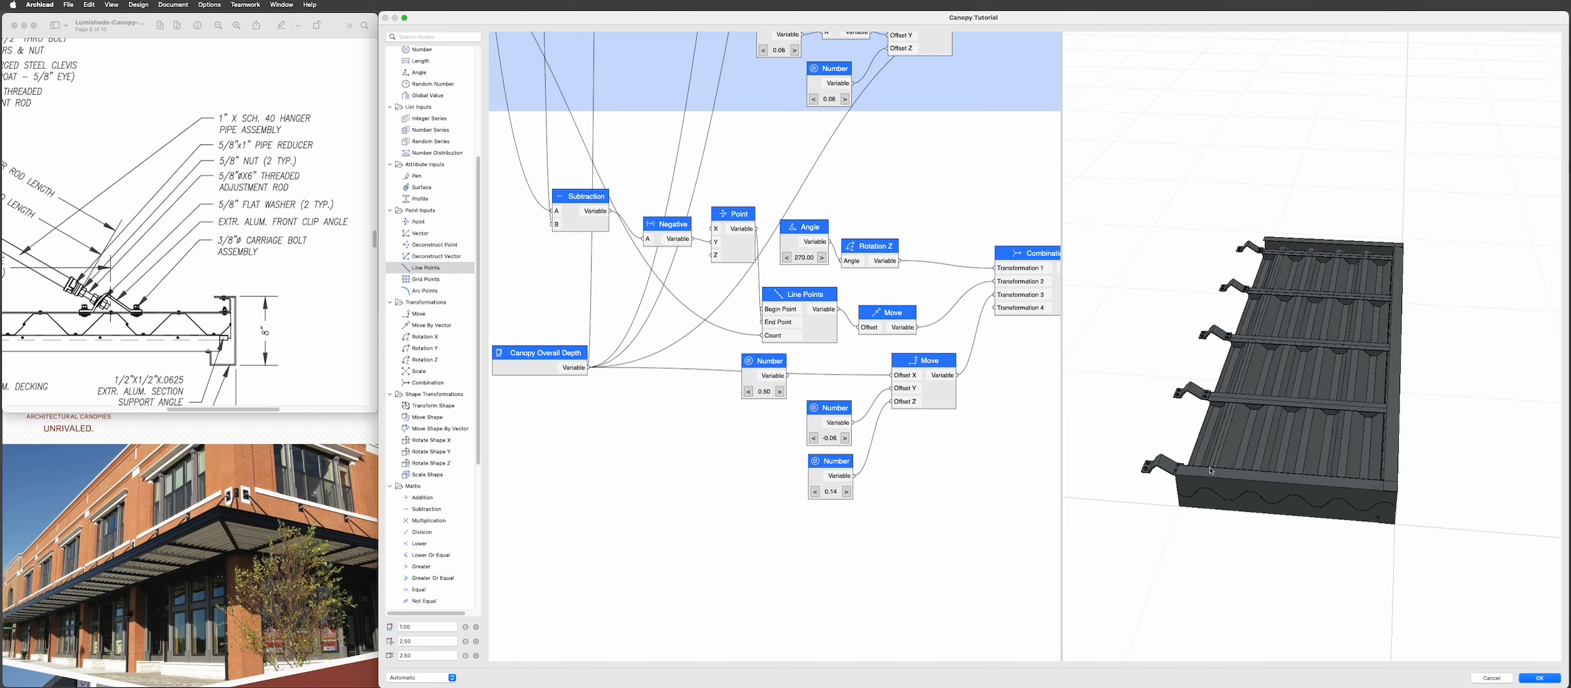
{"action": "middle_click_drag", "start_coordinate": [1308, 438], "coordinate": [1309, 441], "text": "shift"}
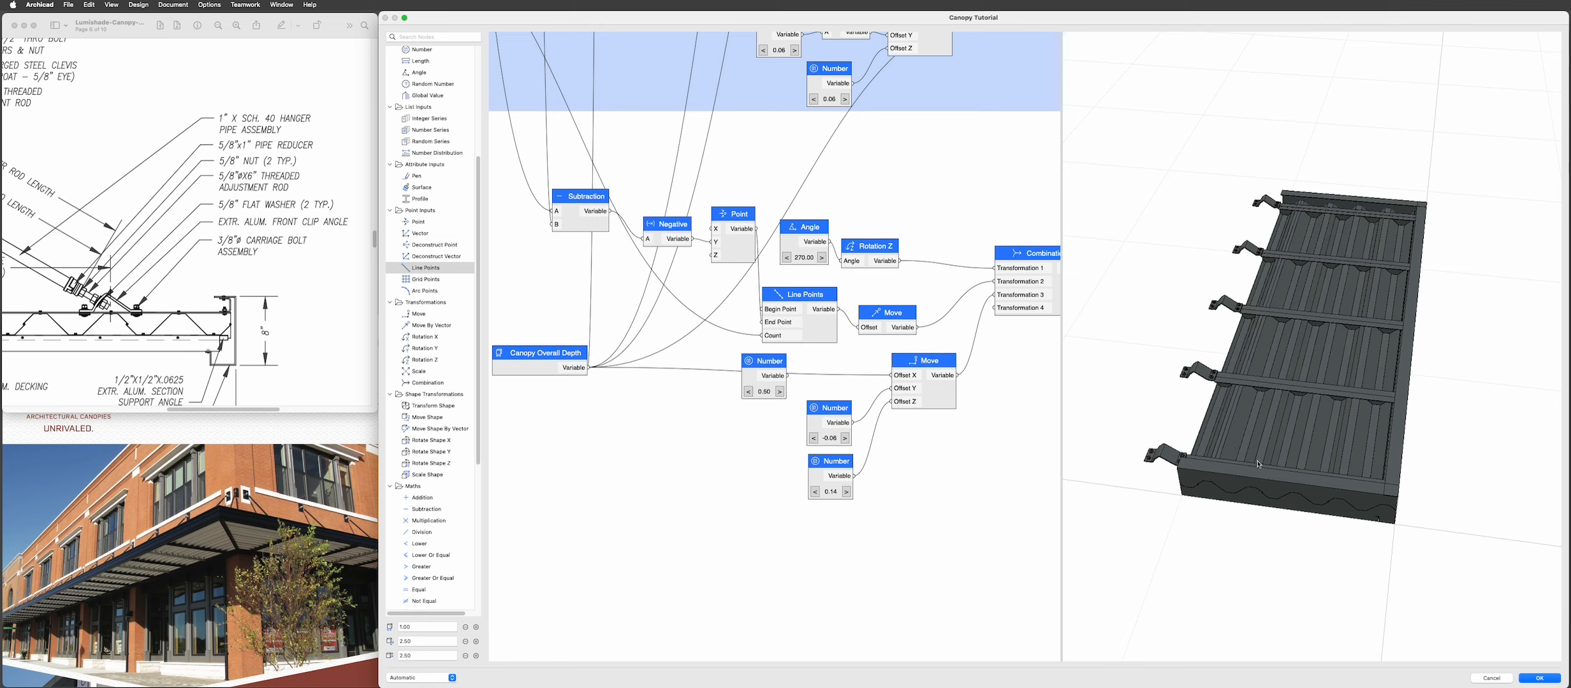
- Add a Subtraction node beside the Canopy Overall Depth node and connect the depth to its input A
{"action": "double_click", "coordinate": [624, 417]}
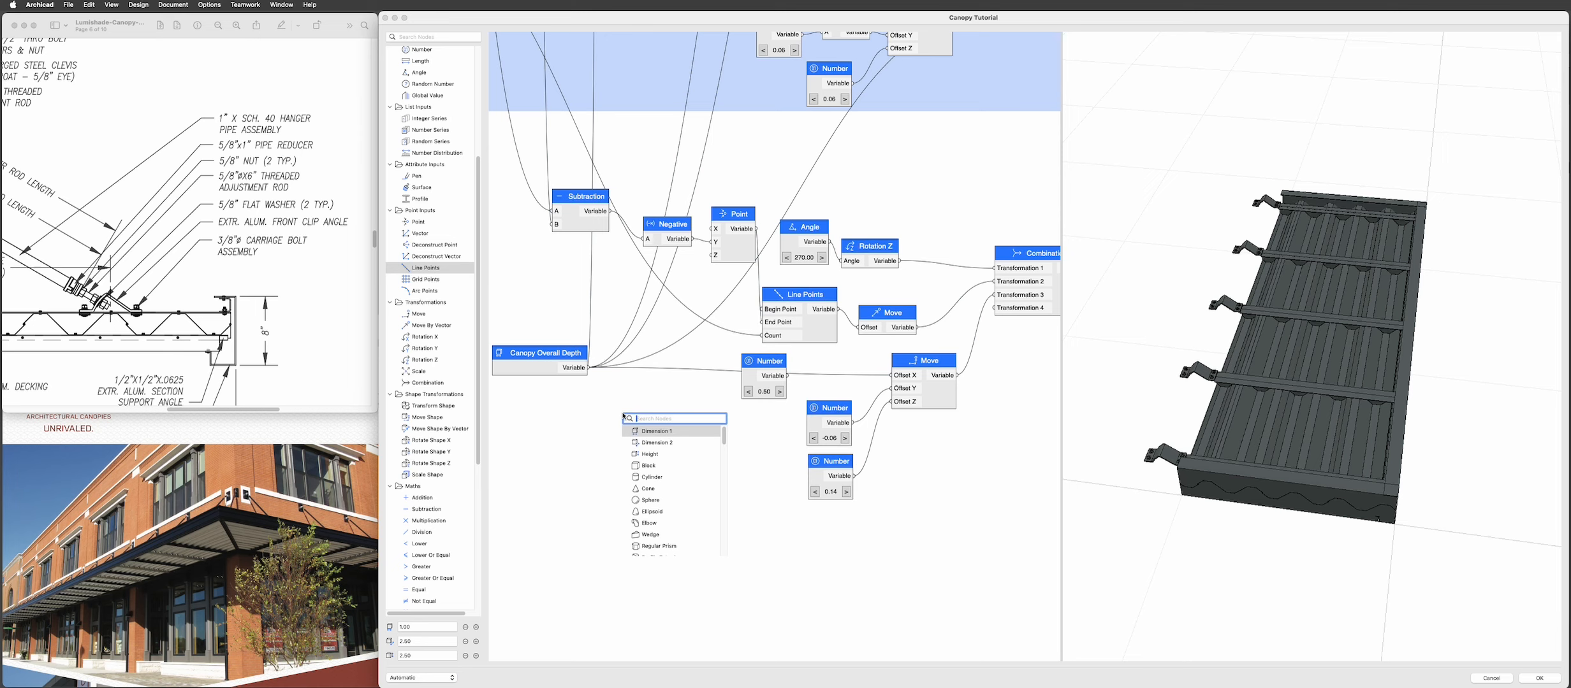
{"action": "type", "text": "sub"}
{"action": "key", "text": "Return"}
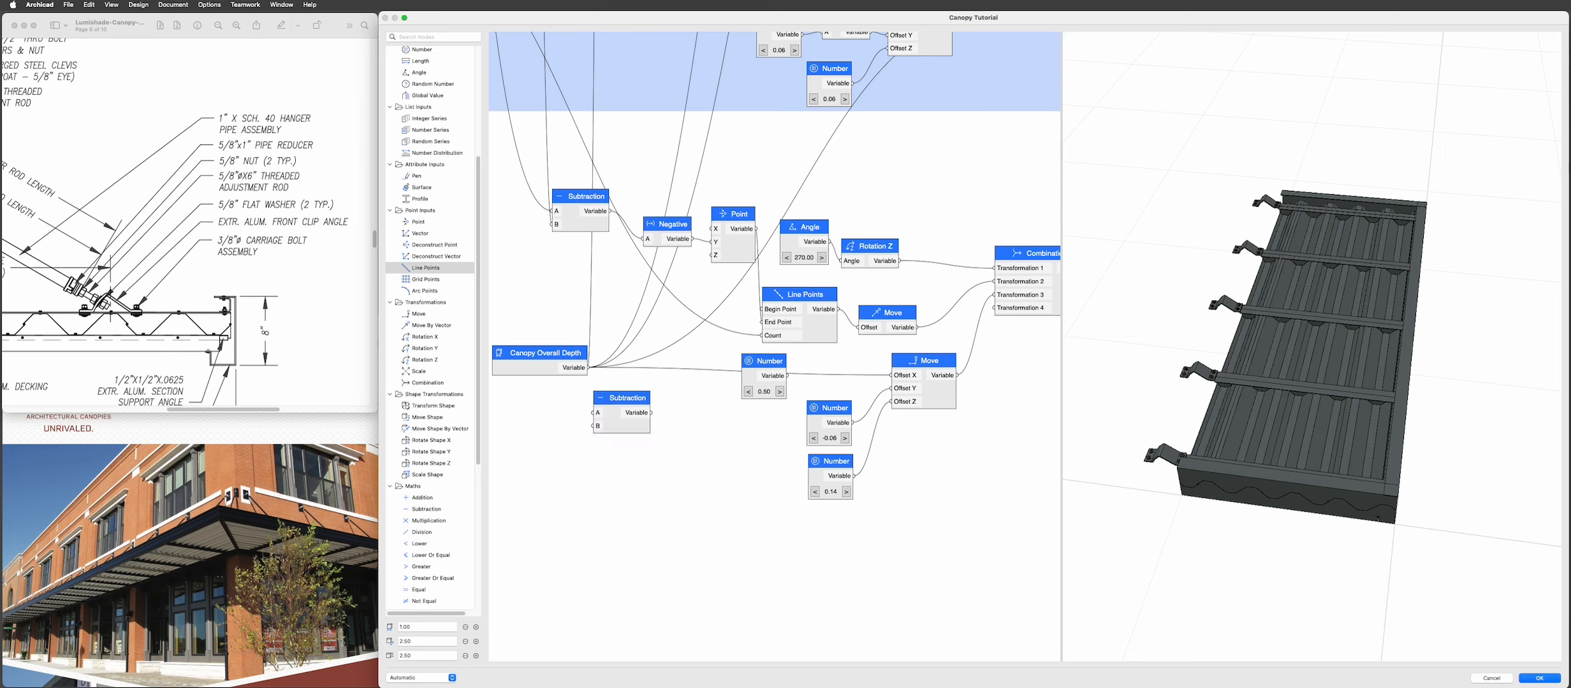
{"action": "left_click_drag", "start_coordinate": [610, 398], "coordinate": [645, 408]}
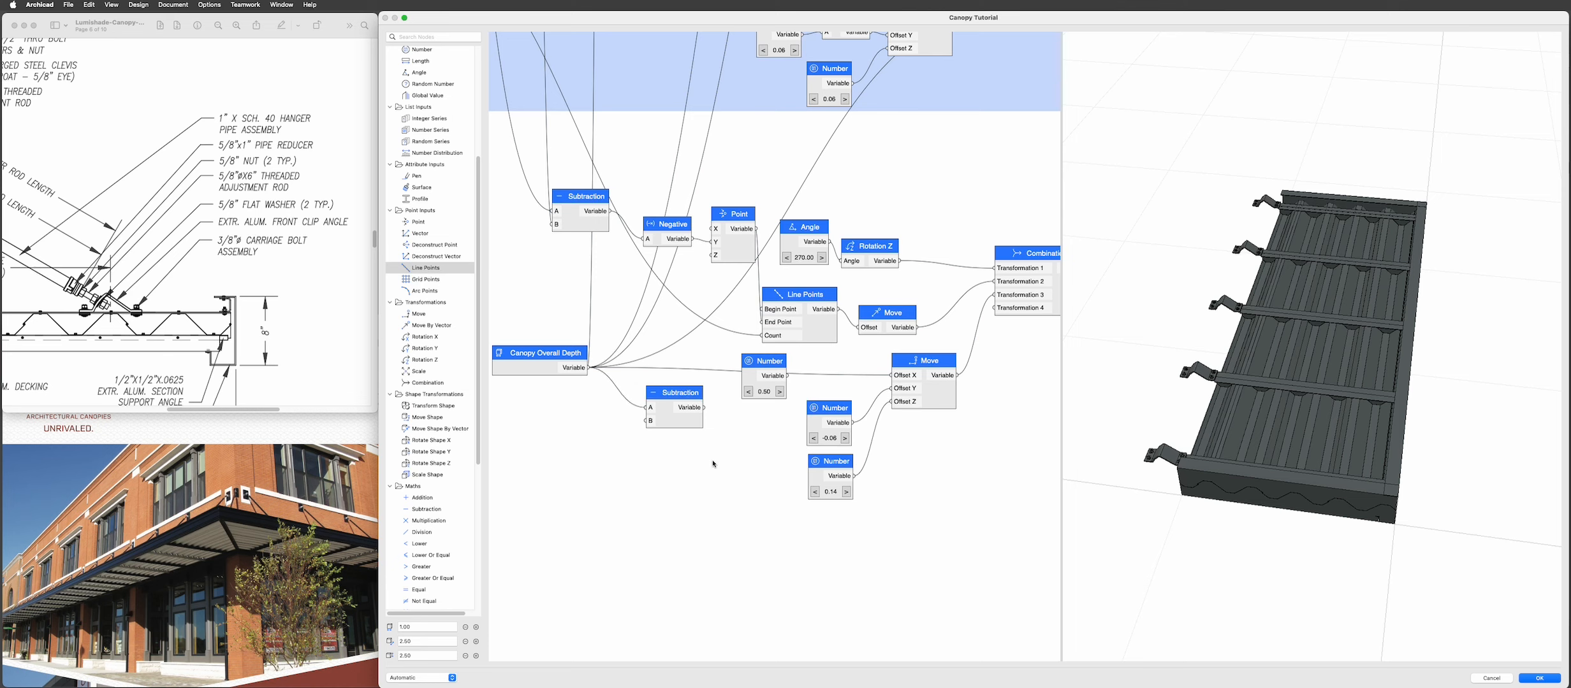
- Add a Number node of 1.00 as the Subtraction's input B and connect the Subtraction result to the Move node's Offset X
{"action": "double_click", "coordinate": [576, 450]}
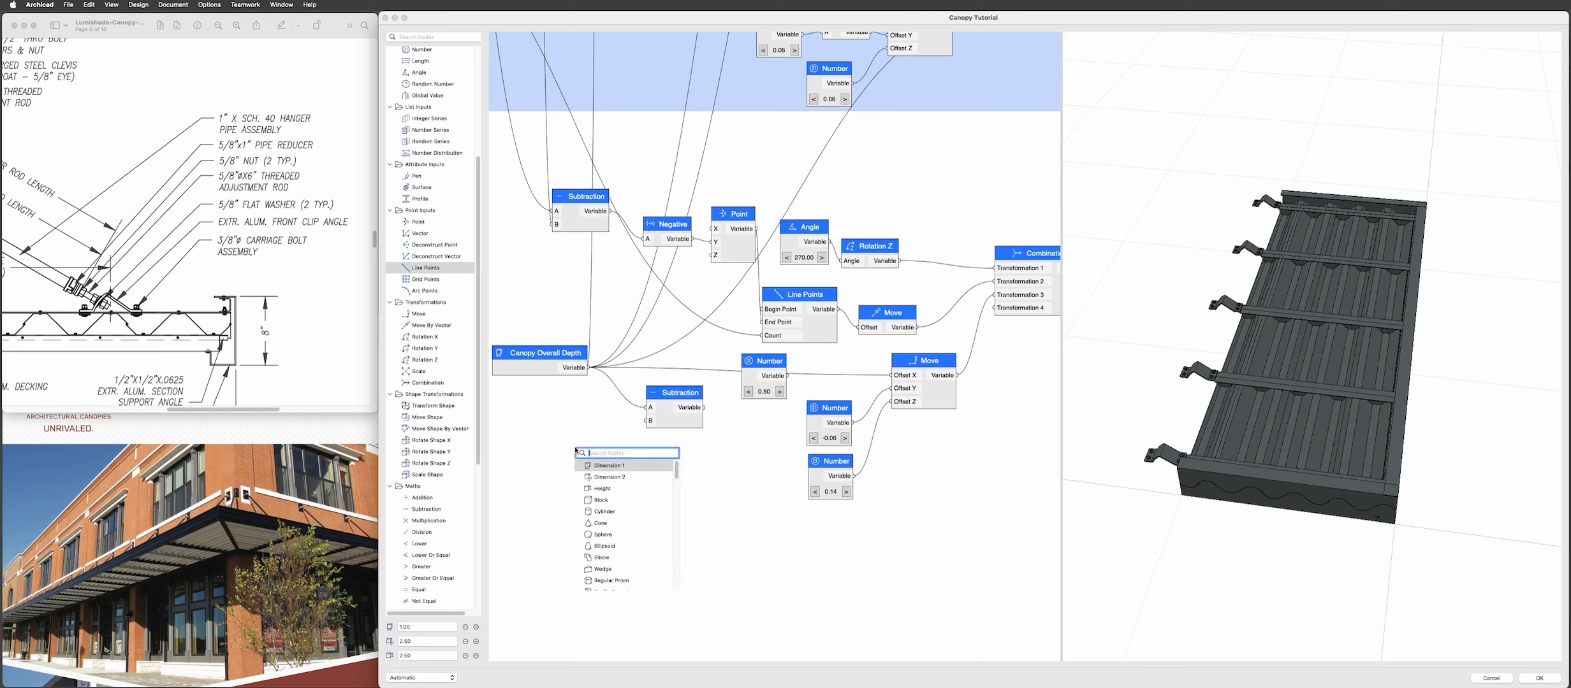
{"action": "type", "text": "num"}
{"action": "key", "text": "Return"}
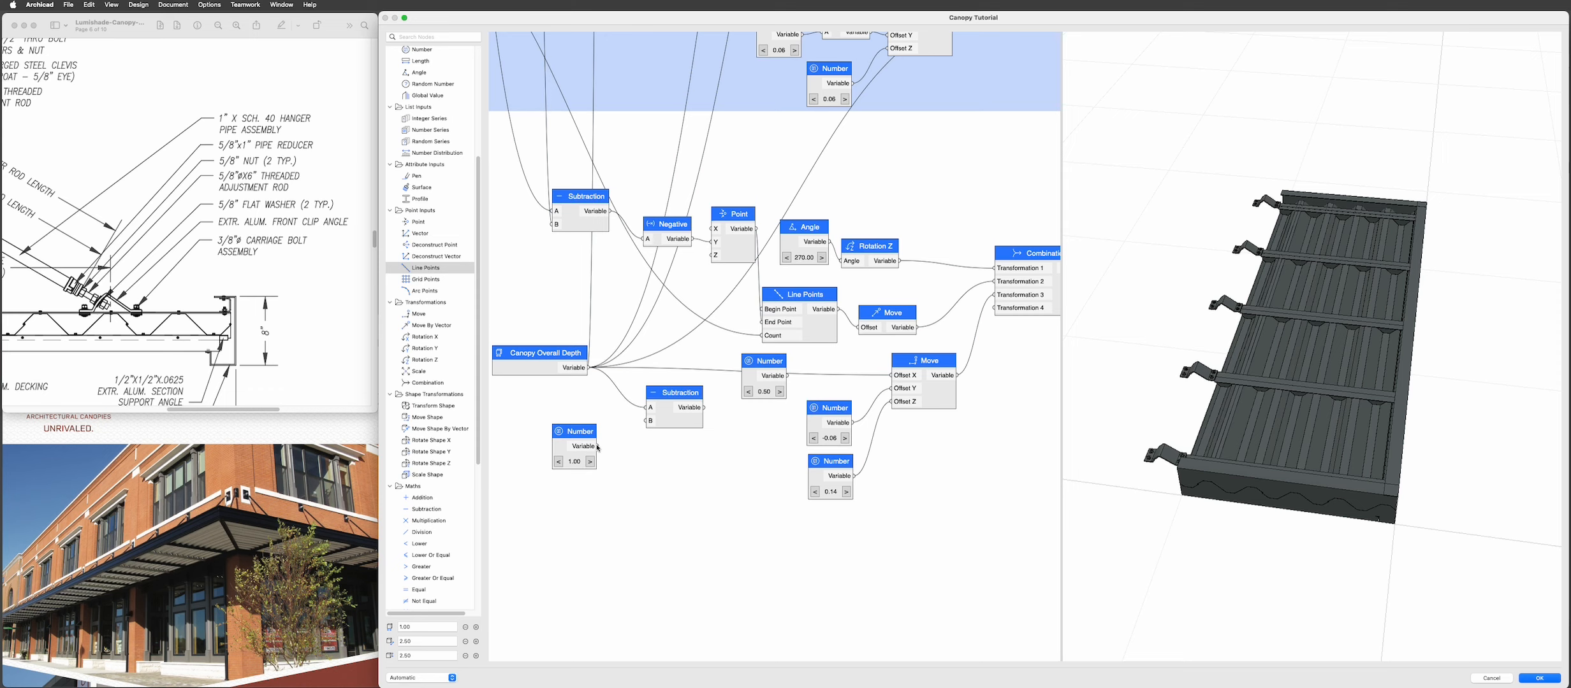
{"action": "left_click_drag", "start_coordinate": [598, 447], "coordinate": [889, 378]}
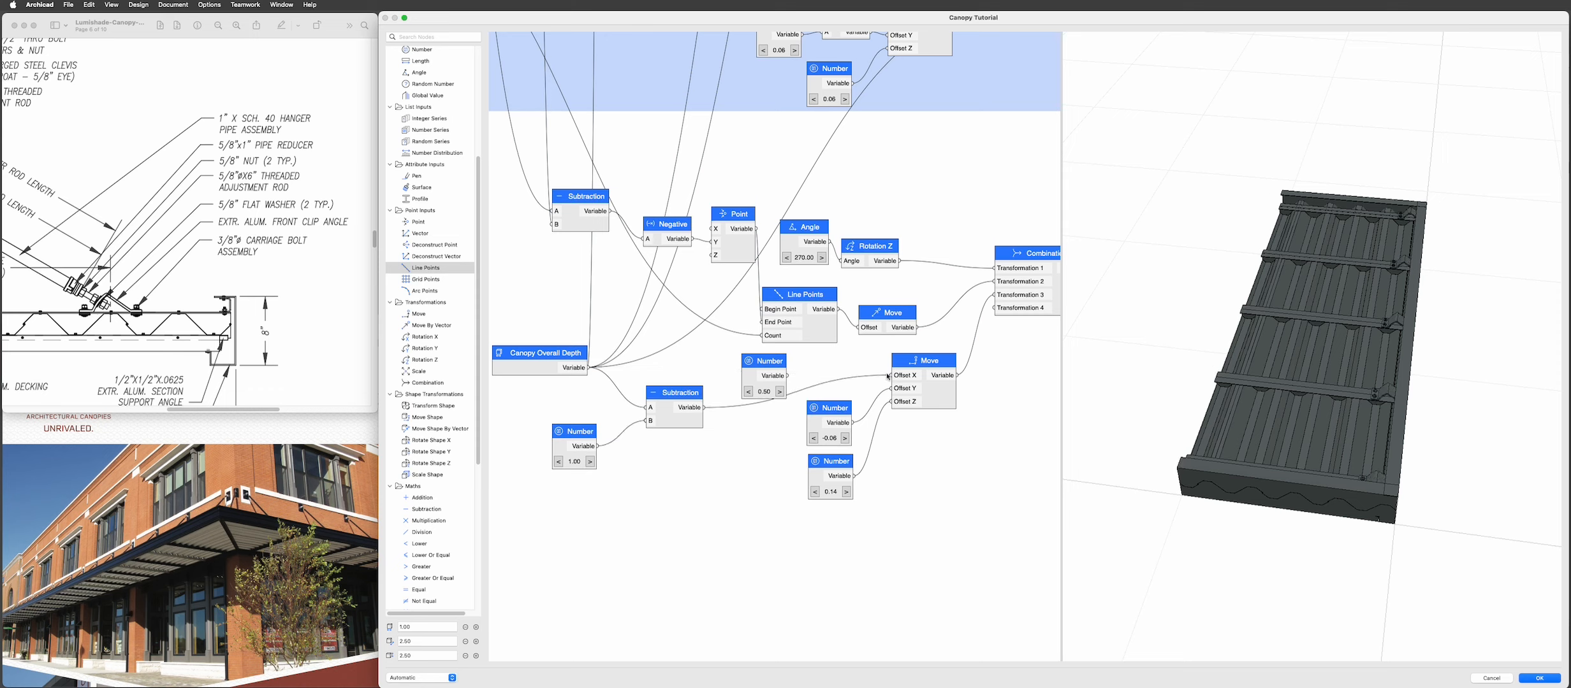
- Set the Number subtracted from the canopy's overall depth to 0.50 and test the clip angles' position with a canopy depth of 3.00
{"action": "left_click", "coordinate": [558, 462]}
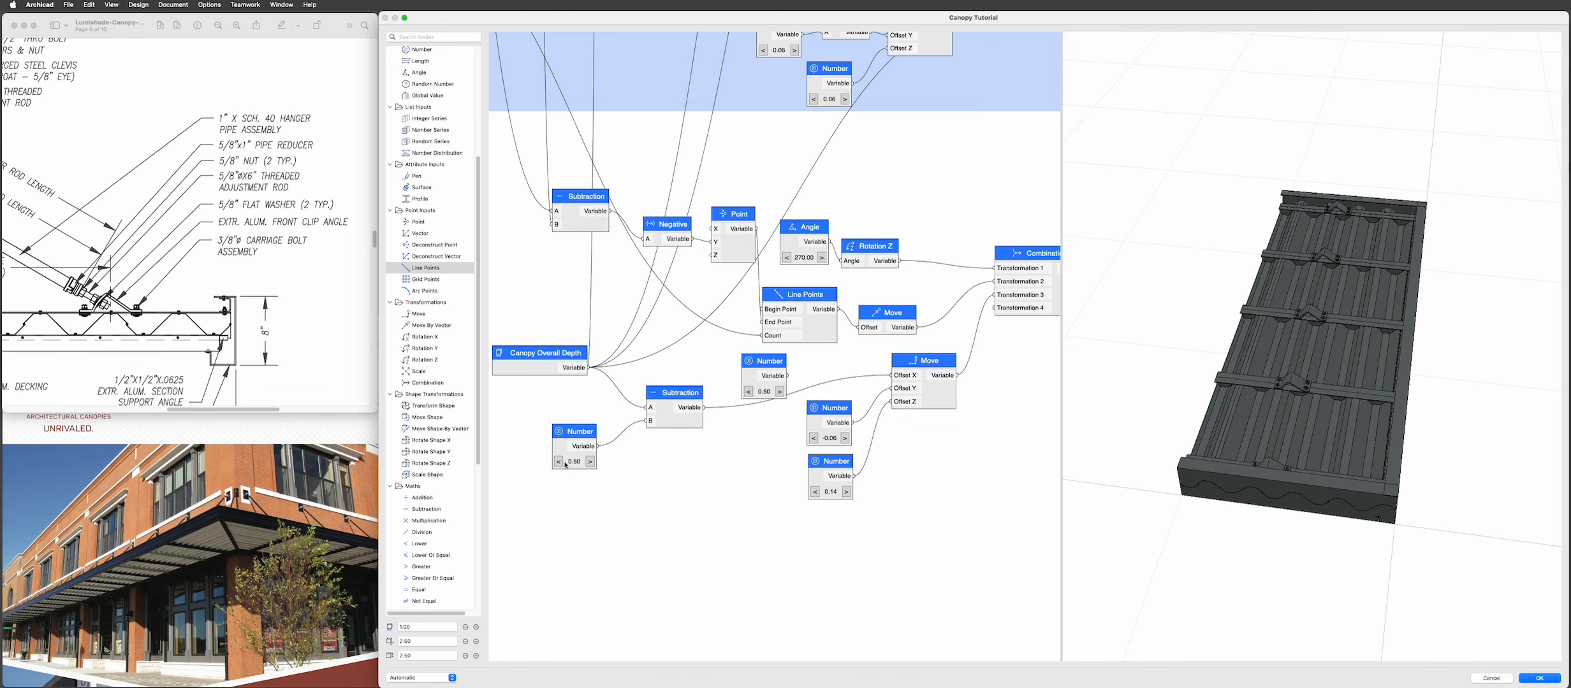
{"action": "left_click", "coordinate": [477, 627]}
{"action": "left_click", "coordinate": [476, 628]}
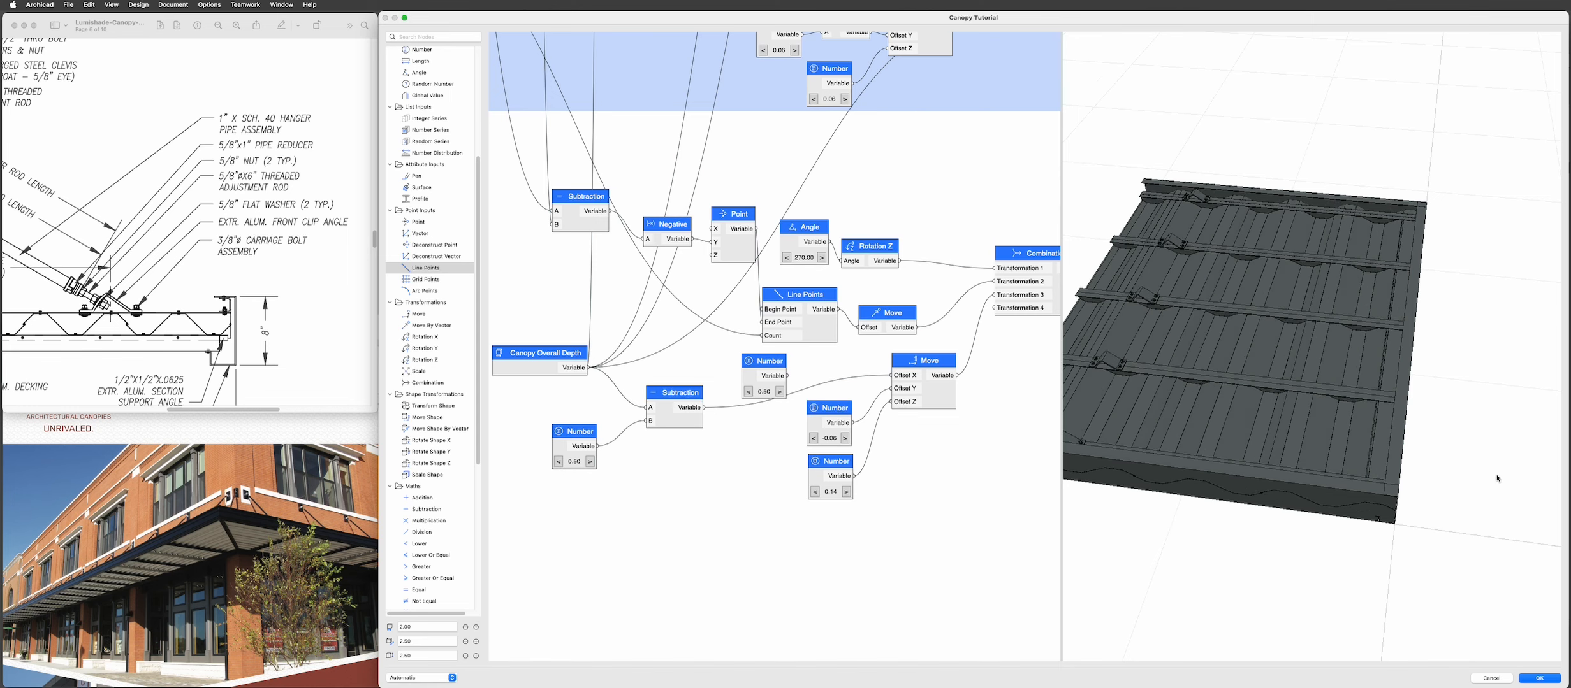
{"action": "scroll", "coordinate": [1498, 478], "scroll_direction": "down", "scroll_amount": 2}
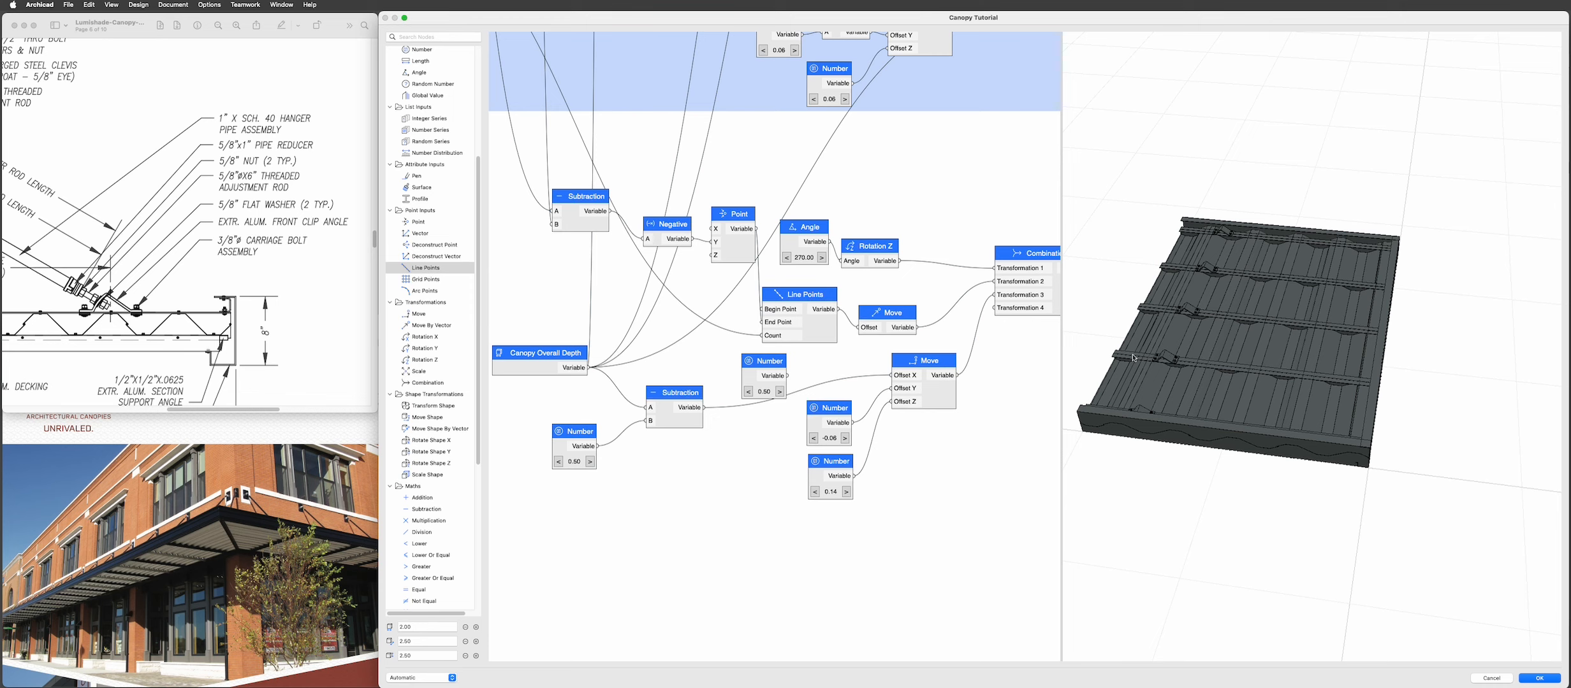
- Switch to the manufacturer's PDF in Preview and examine where the section drawing places the front clip angle along the canopy projection
{"action": "left_click", "coordinate": [268, 262]}
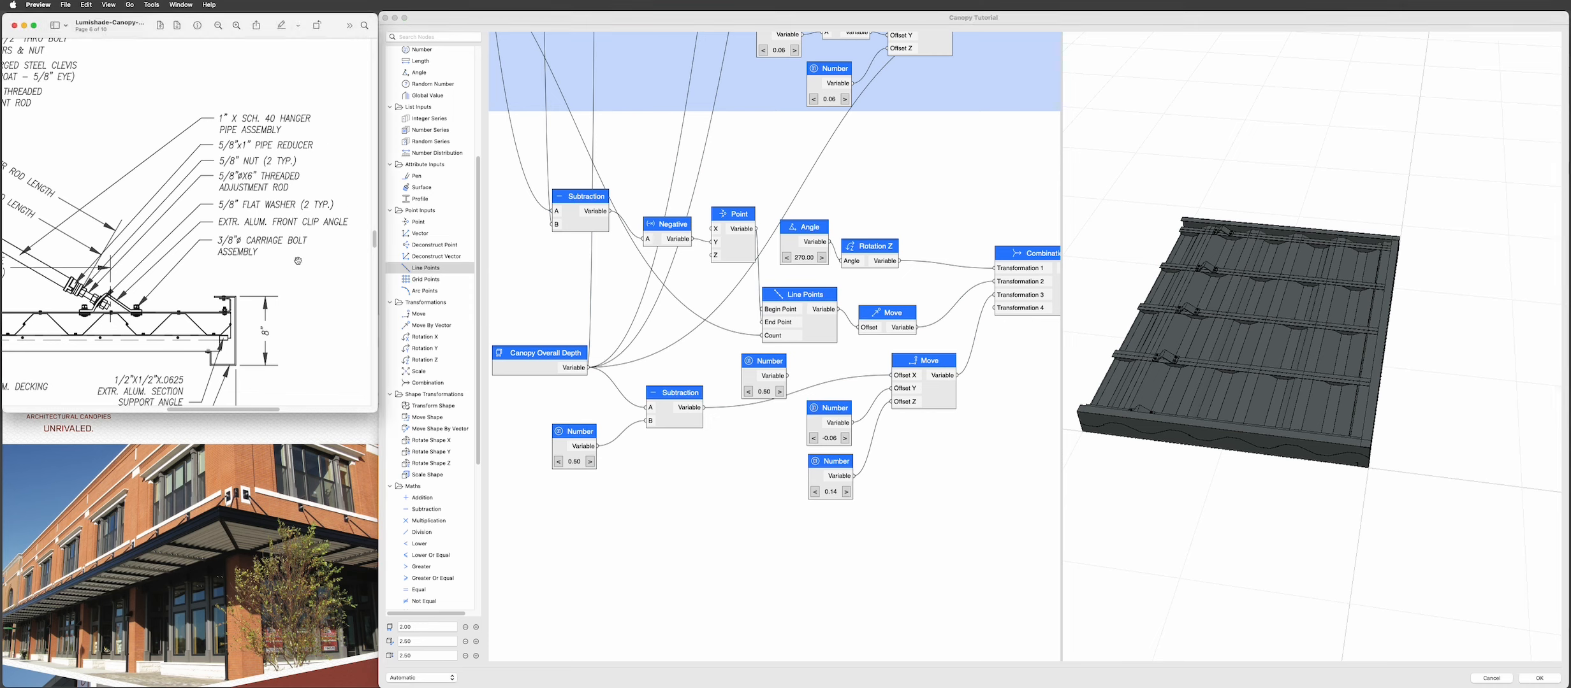
{"action": "scroll", "coordinate": [284, 262], "scroll_direction": "left", "scroll_amount": 5}
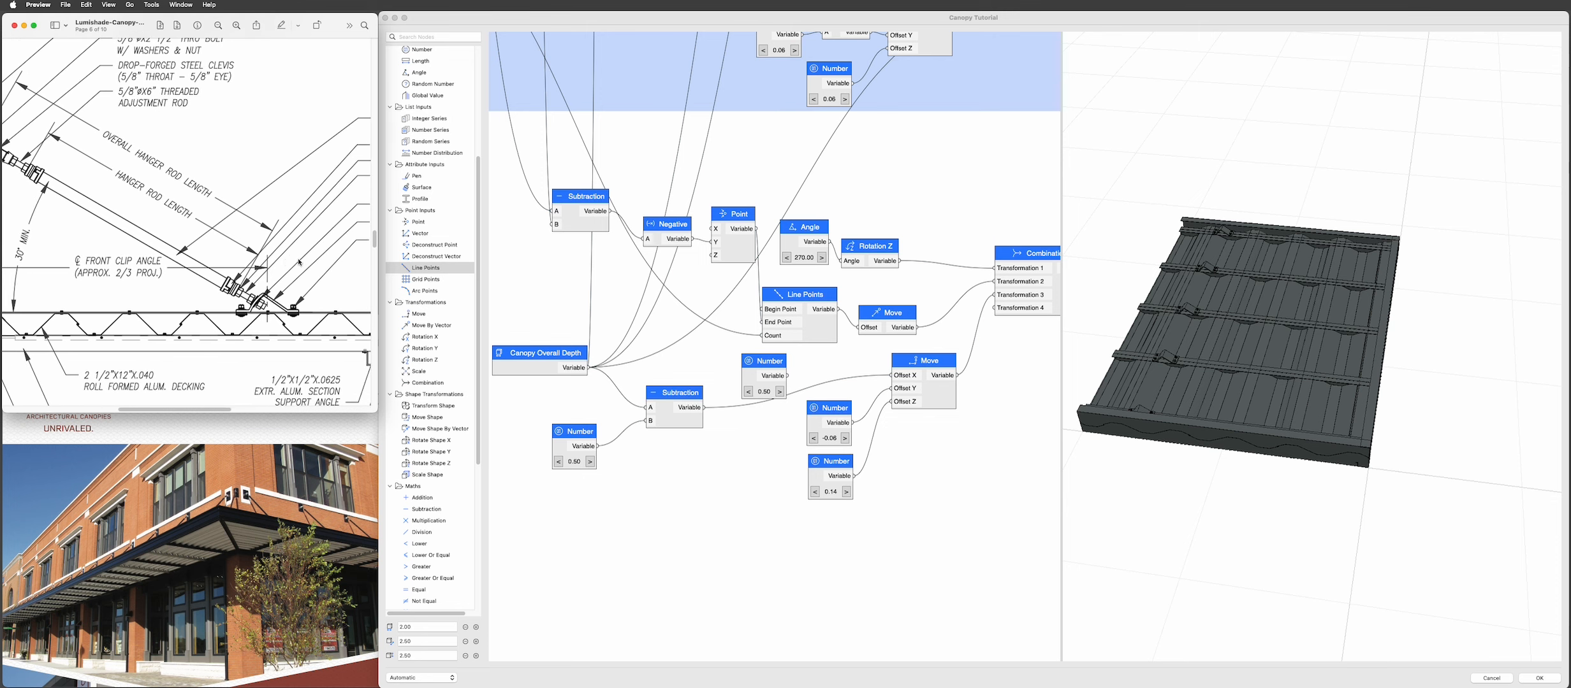
{"action": "left_click", "coordinate": [218, 25]}
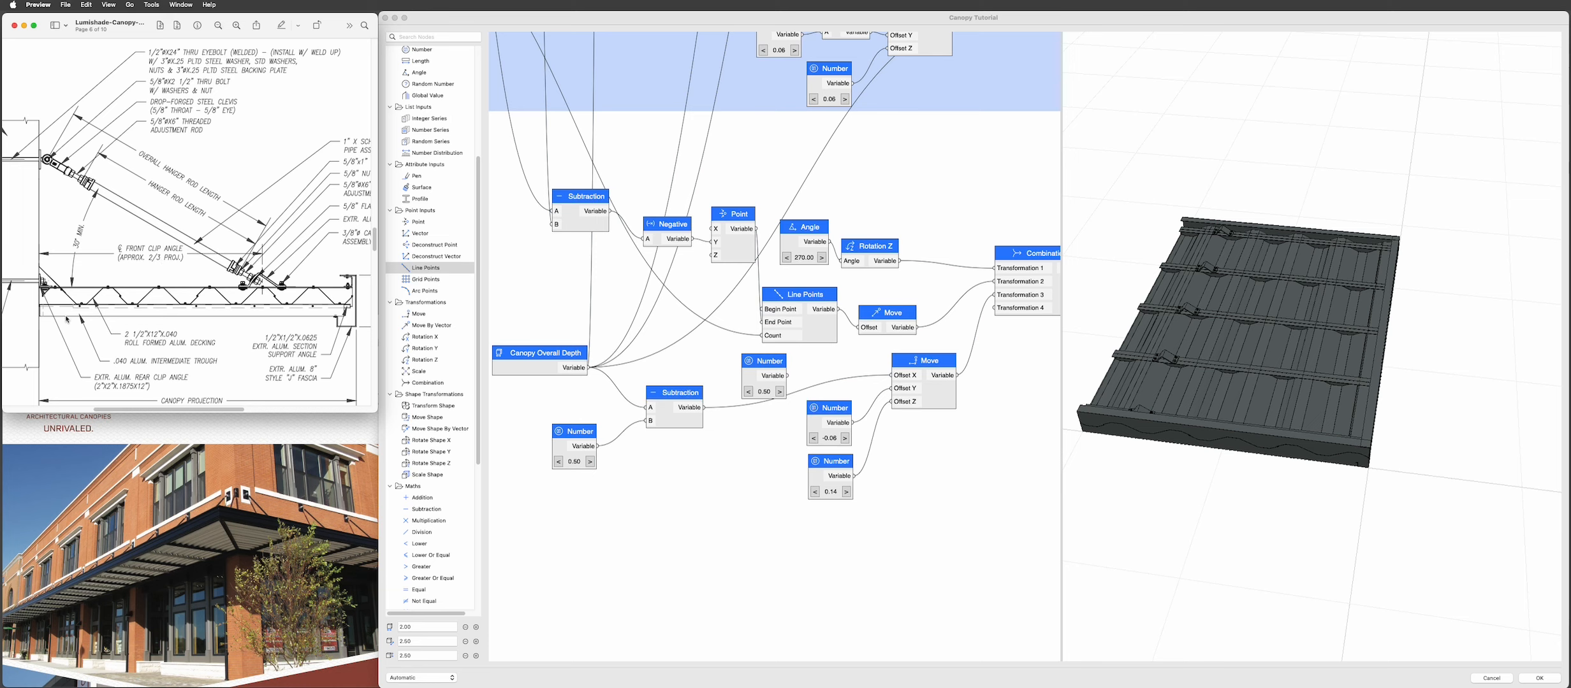
{"action": "scroll", "coordinate": [265, 330], "scroll_direction": "down", "scroll_amount": 1}
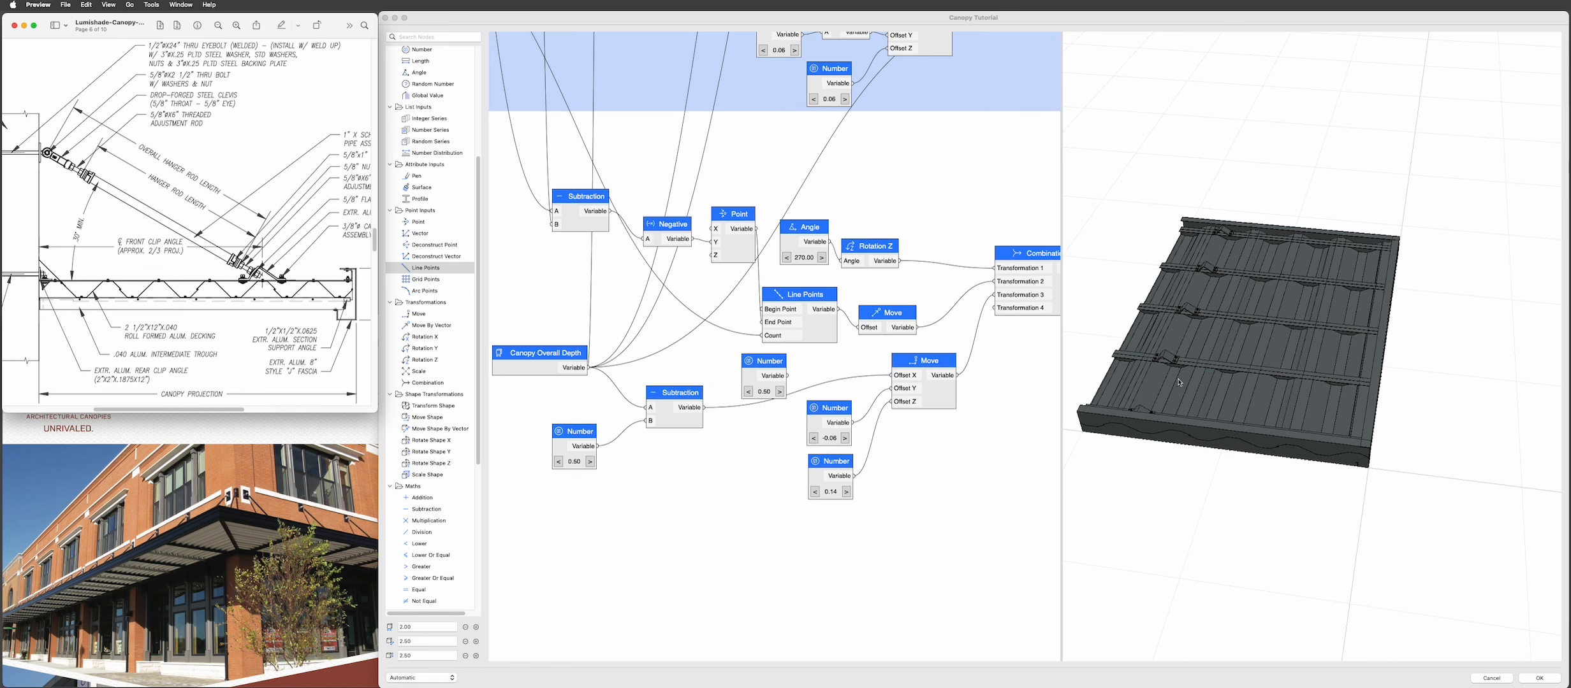
- Replace the Subtraction node feeding the lower Move node with a Division node, using Canopy Overall Depth as input A
{"action": "left_click_drag", "start_coordinate": [1180, 383], "coordinate": [1204, 371]}
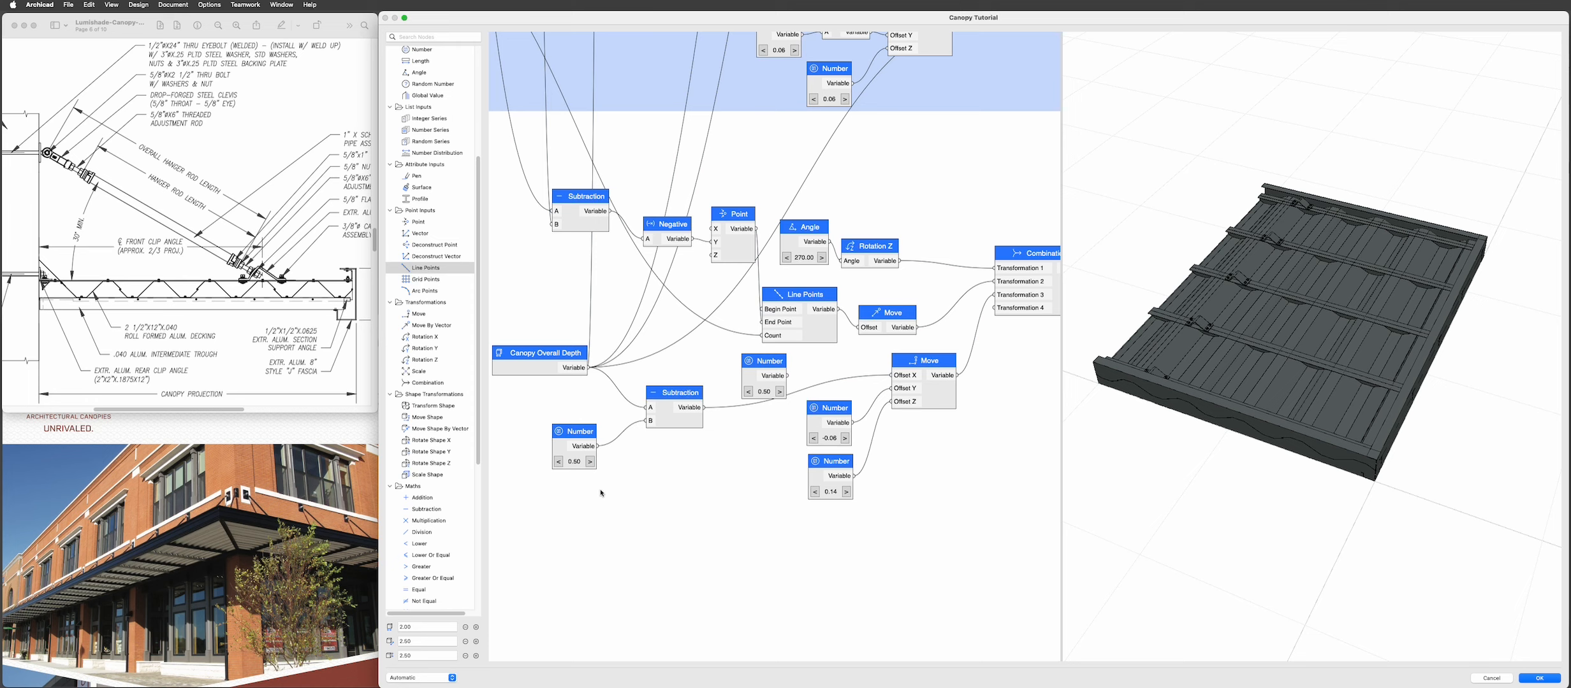
{"action": "left_click", "coordinate": [695, 412]}
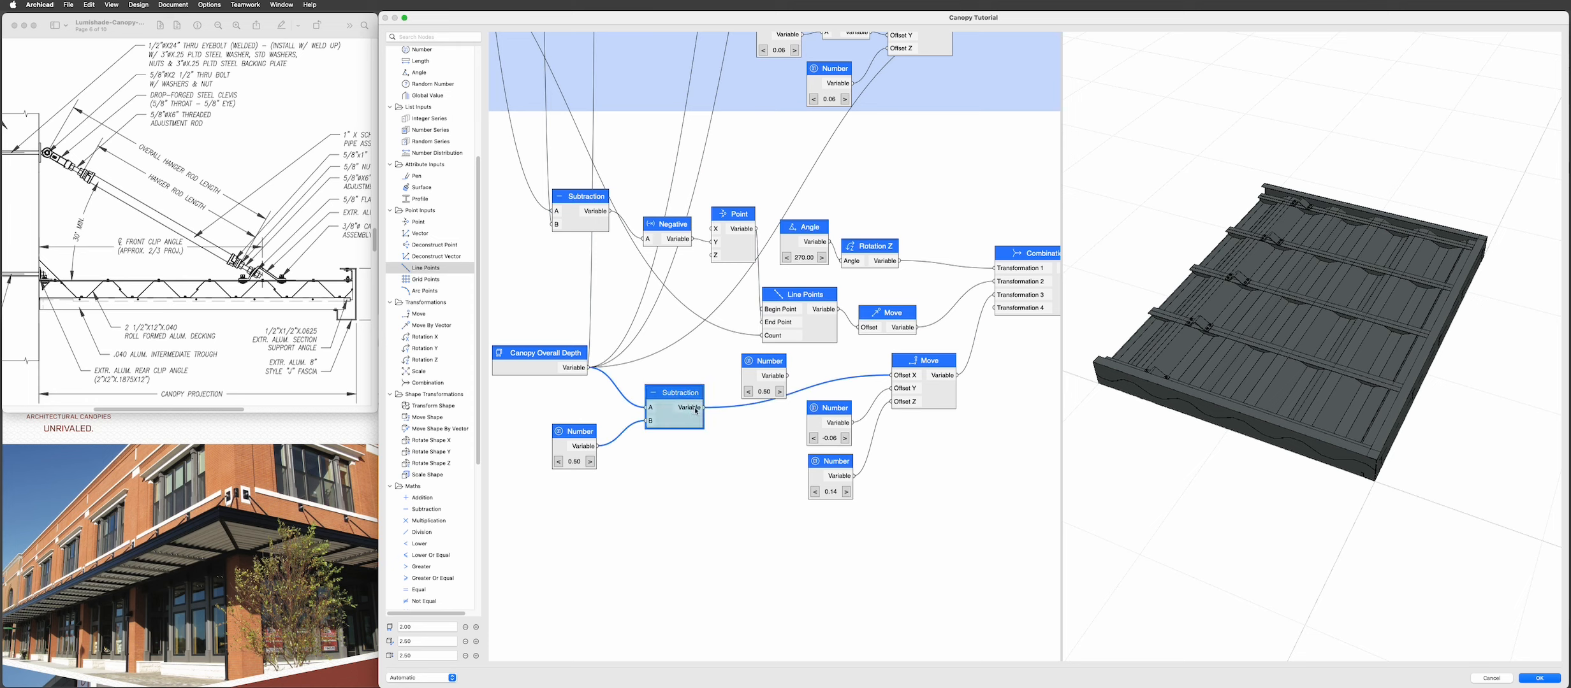
{"action": "key", "text": "Delete"}
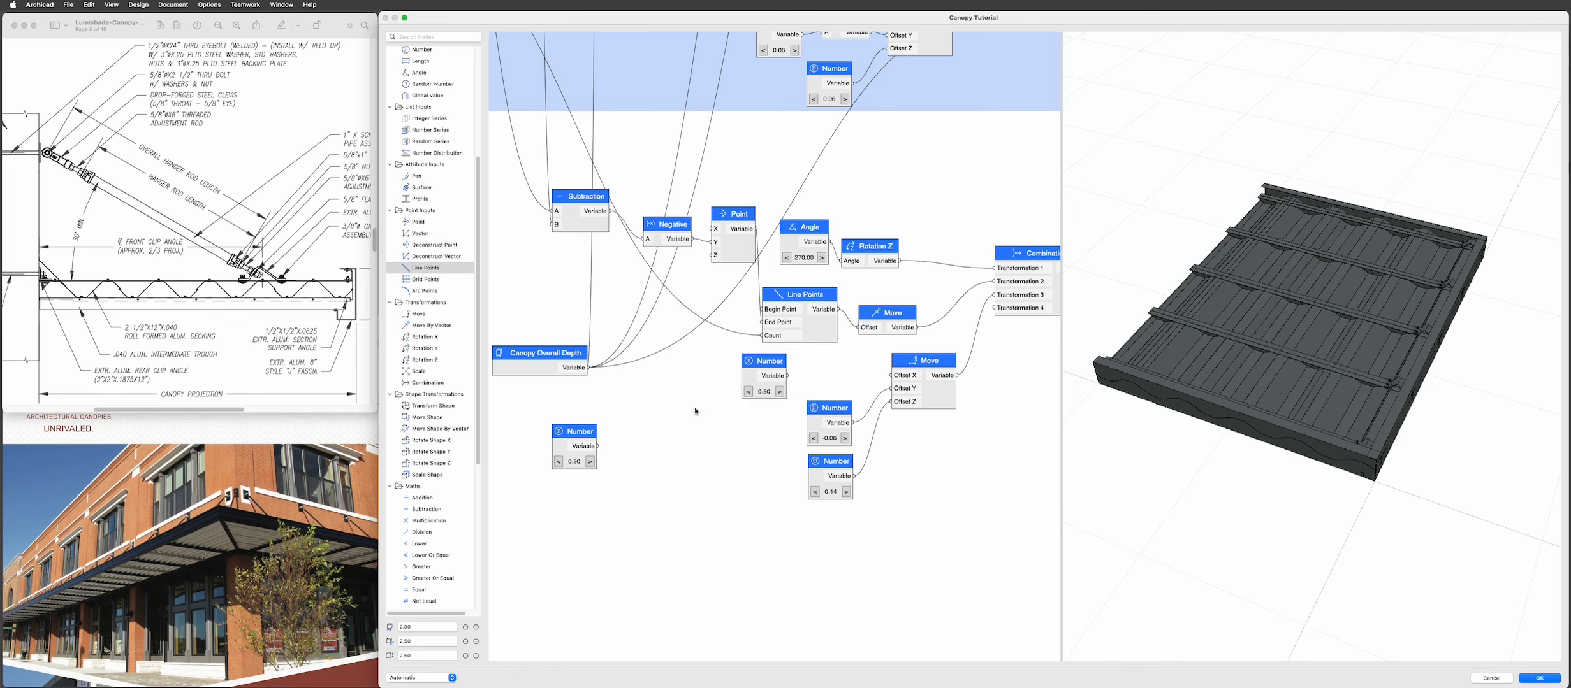
{"action": "double_click", "coordinate": [672, 443]}
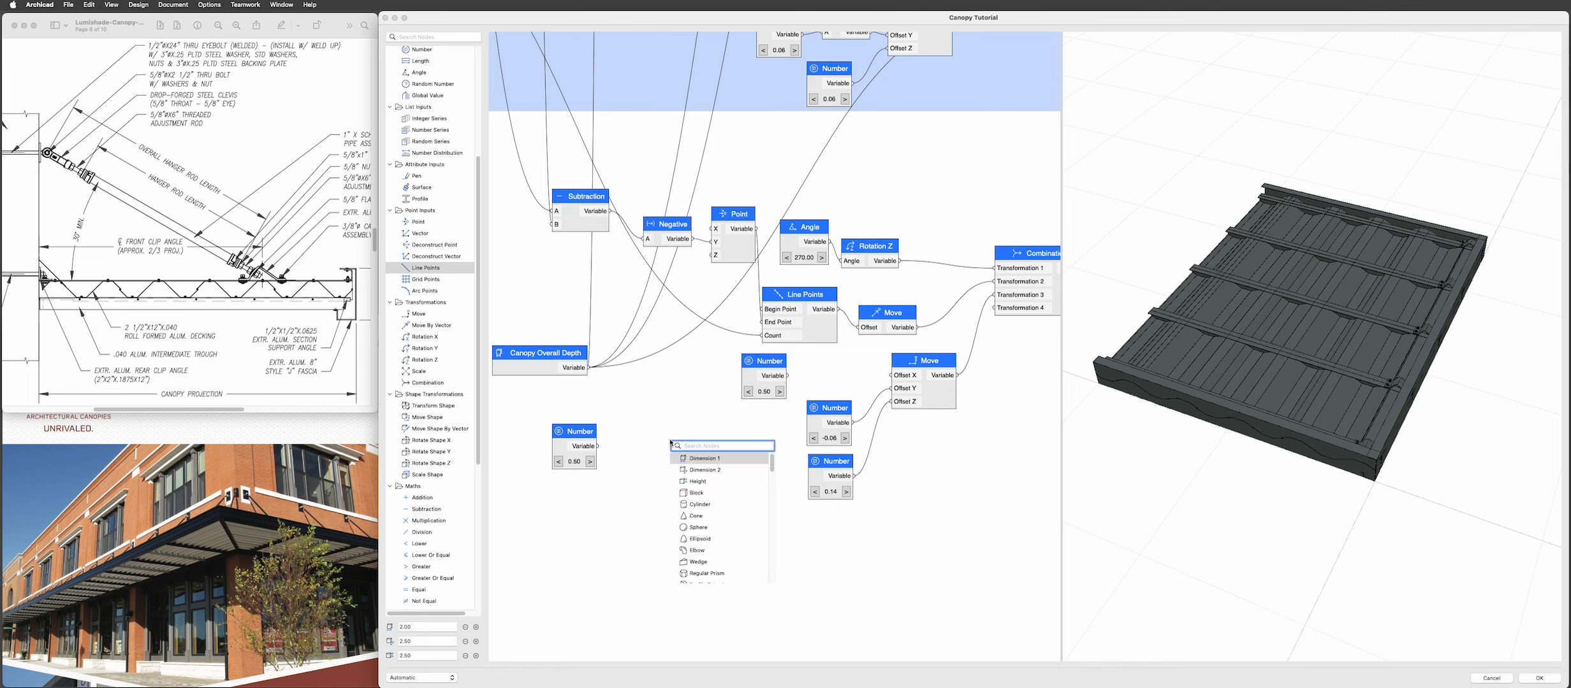
{"action": "type", "text": "sivi"}
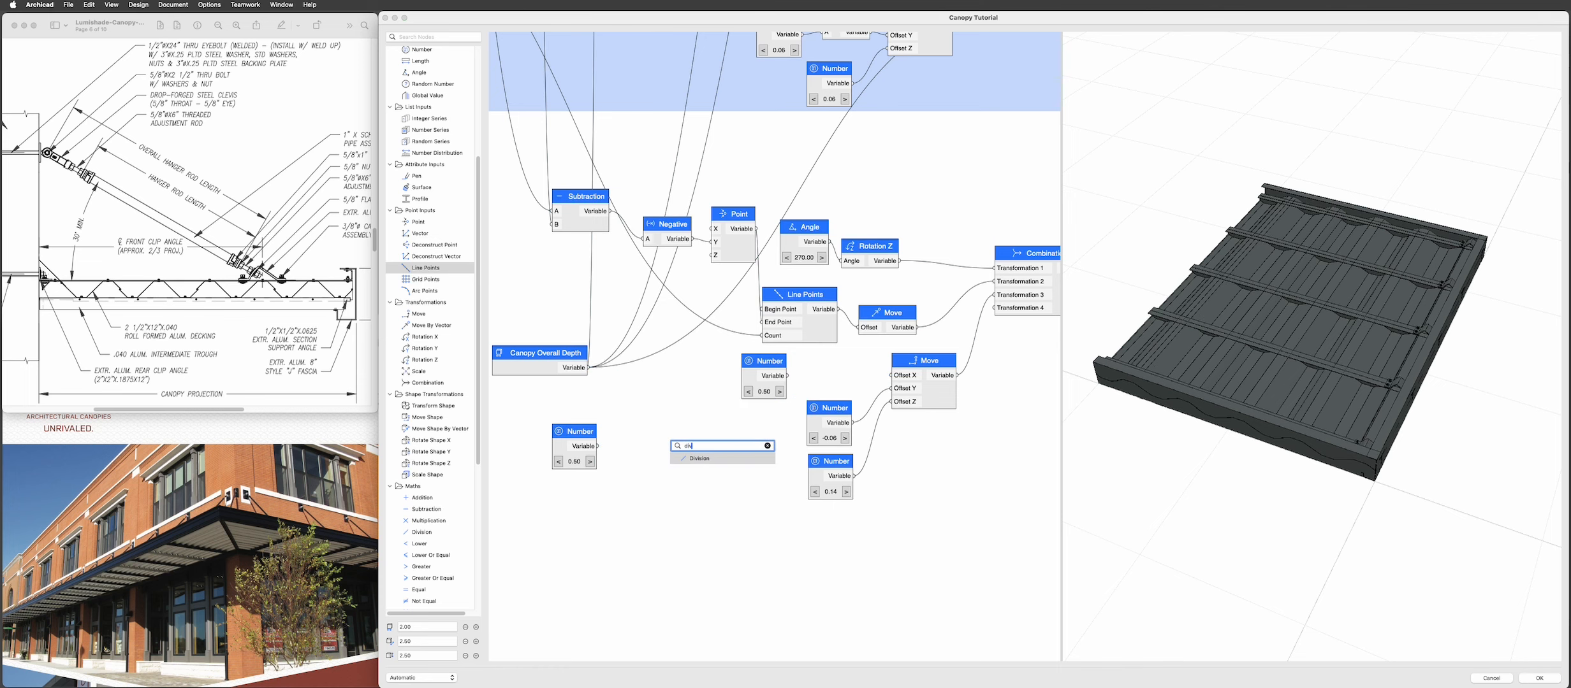
{"action": "key", "text": "Return"}
{"action": "left_click_drag", "start_coordinate": [669, 439], "coordinate": [677, 419]}
{"action": "left_click_drag", "start_coordinate": [594, 370], "coordinate": [661, 424]}
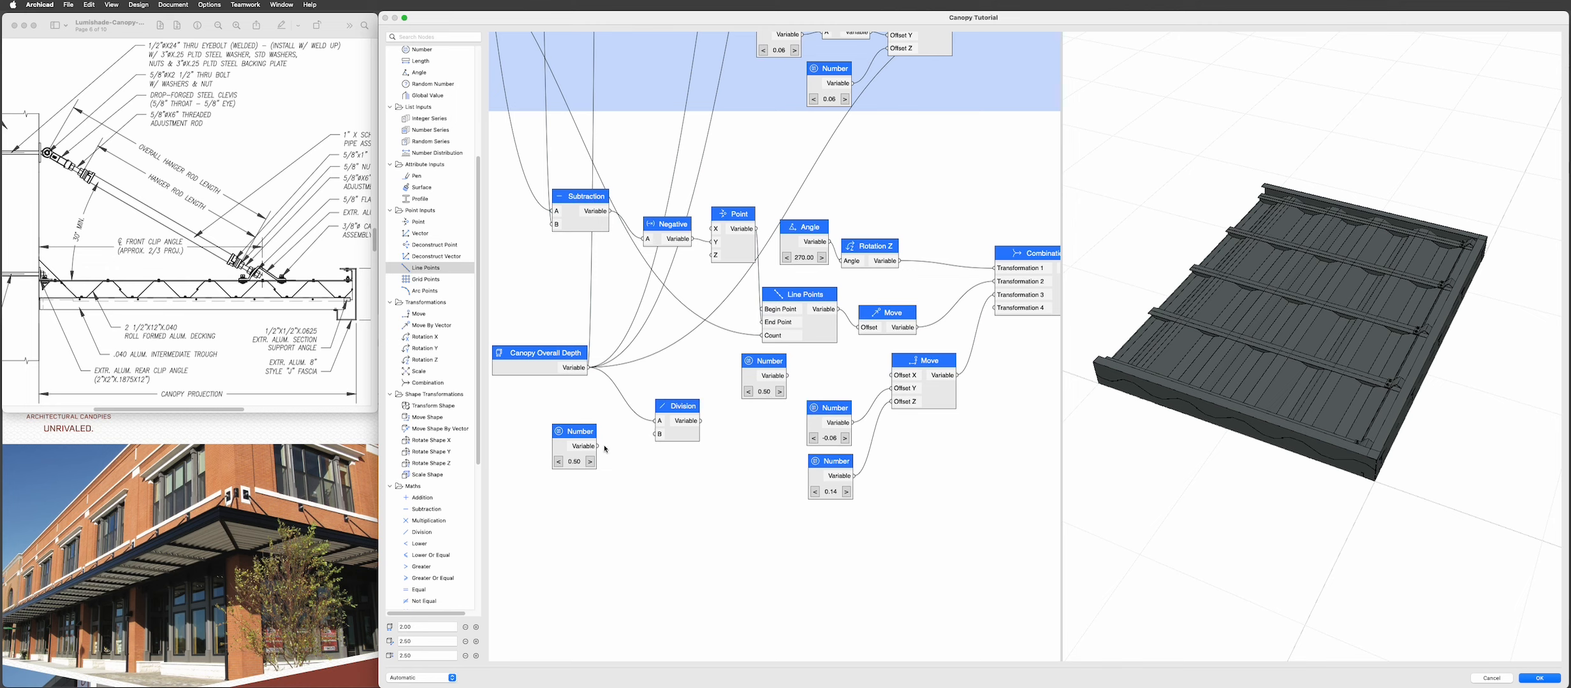
- Set the Number node beside the Division node to 3.60 and connect it to the division's input B
{"action": "double_click", "coordinate": [575, 463]}
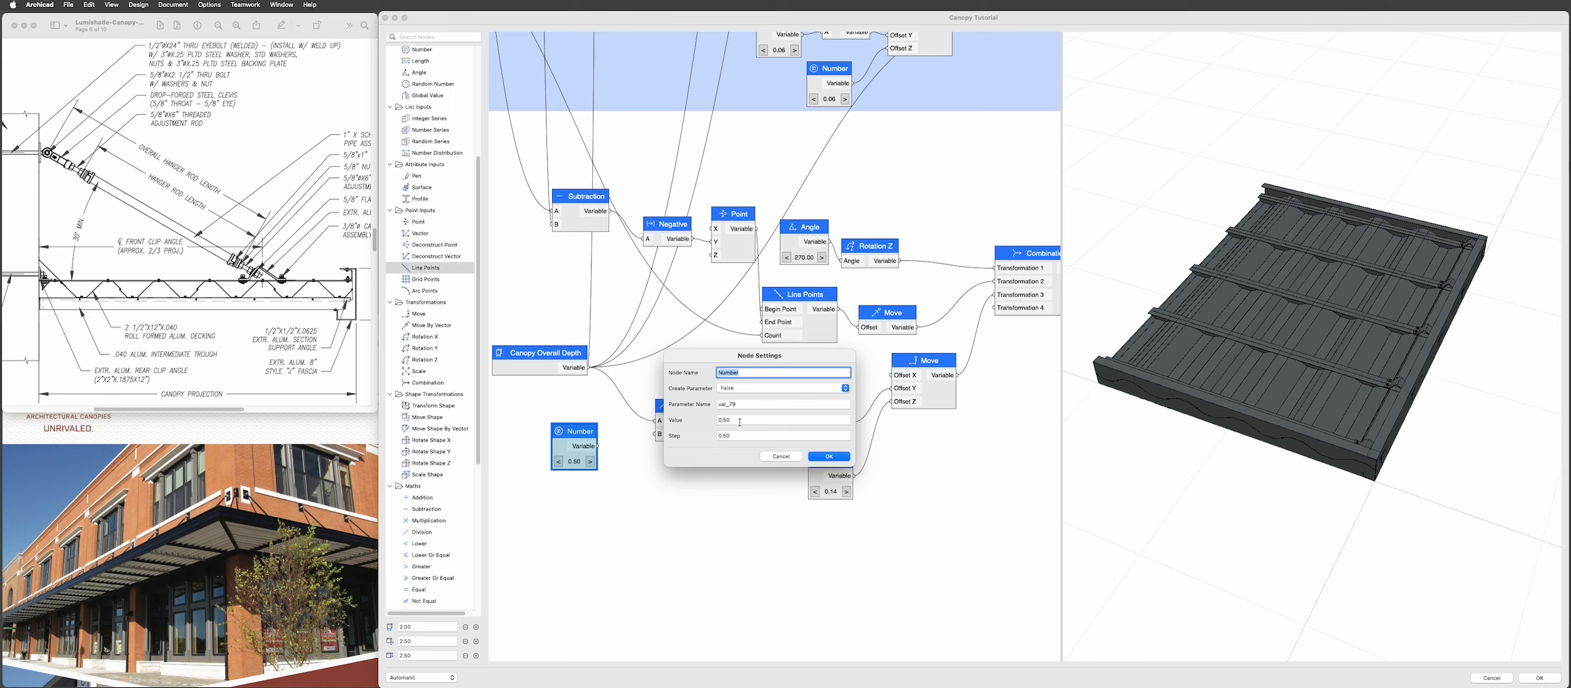
{"action": "left_click", "coordinate": [739, 423]}
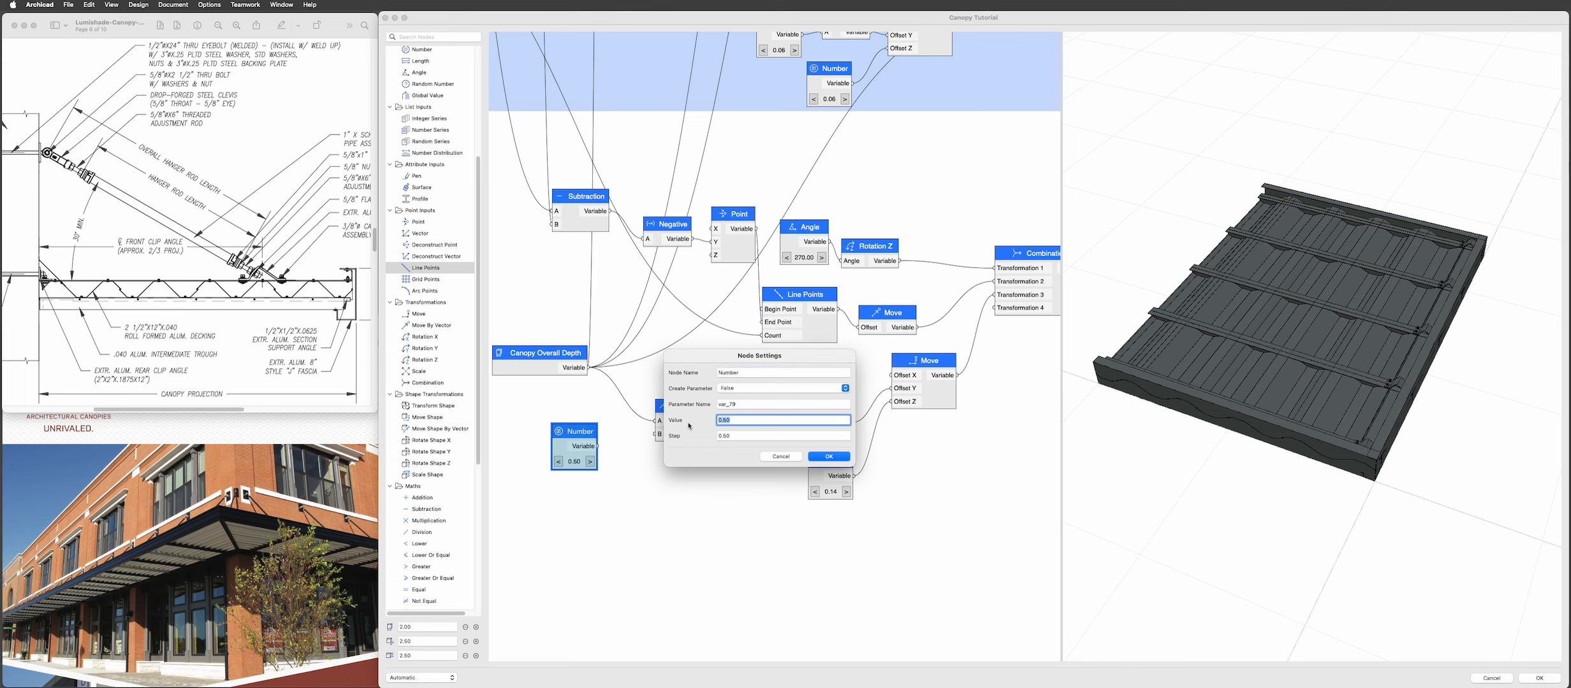
{"action": "type", "text": "3.60"}
{"action": "left_click", "coordinate": [827, 456]}
{"action": "left_click_drag", "start_coordinate": [598, 446], "coordinate": [656, 434]}
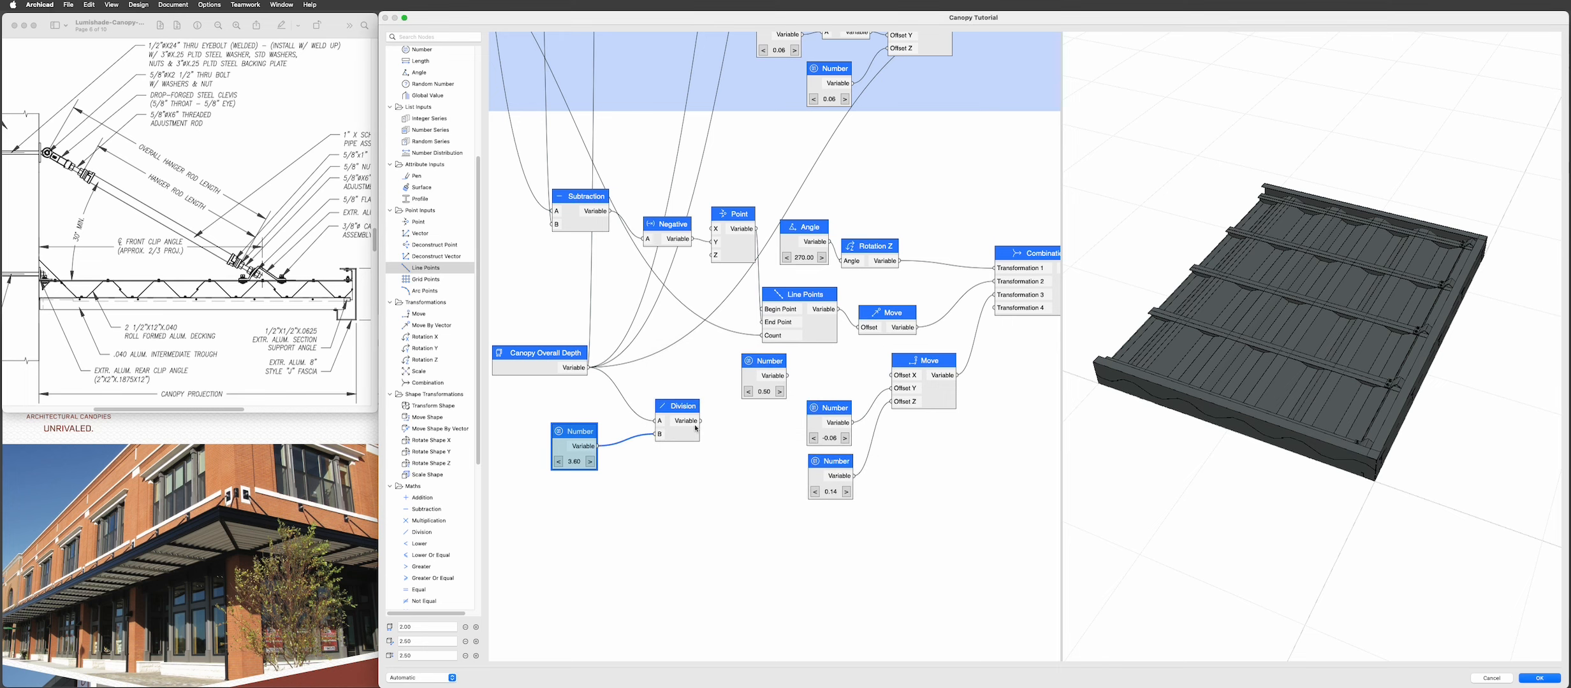
- Delete the unused, unconnected Number node and connect the Division result to the lower Move node's Offset X
{"action": "left_click", "coordinate": [771, 373]}
{"action": "key", "text": "Delete"}
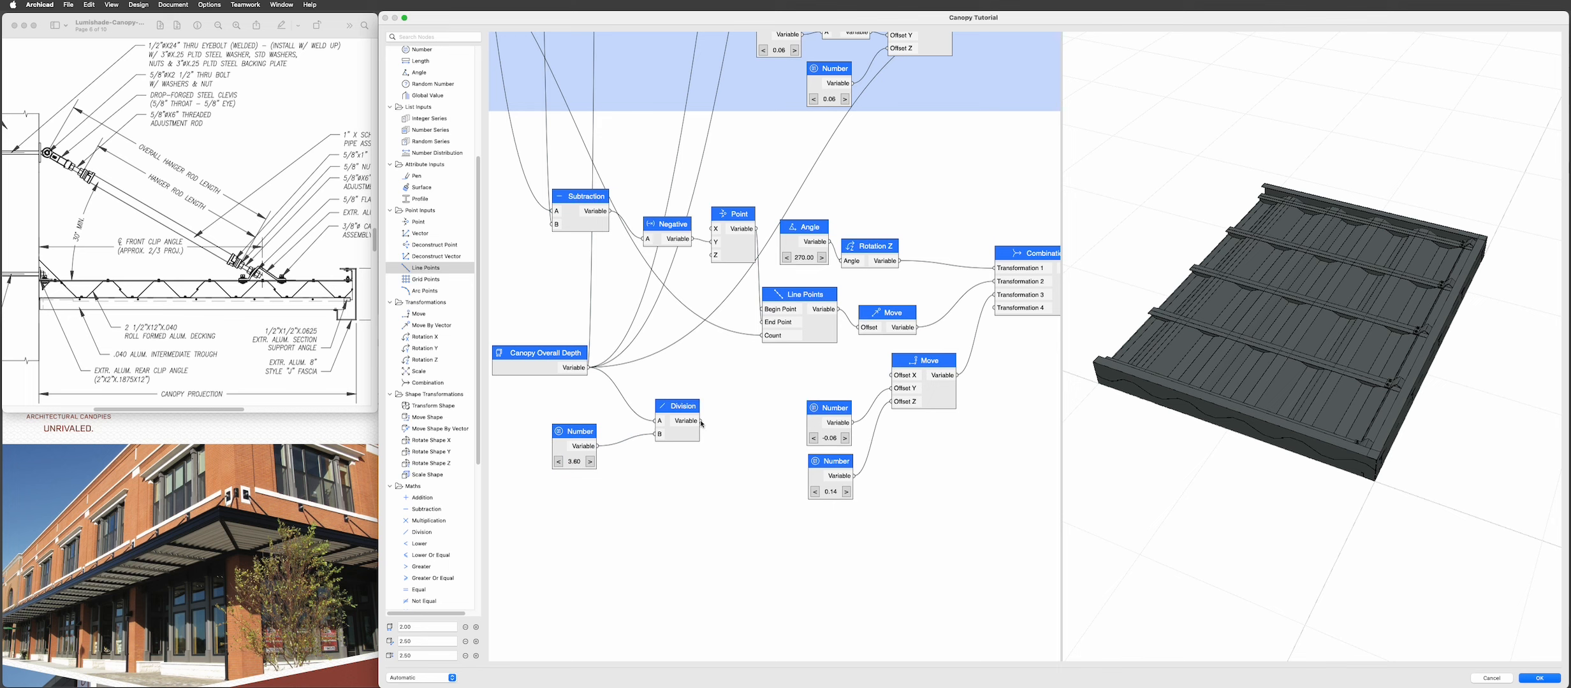
{"action": "left_click_drag", "start_coordinate": [701, 422], "coordinate": [893, 376]}
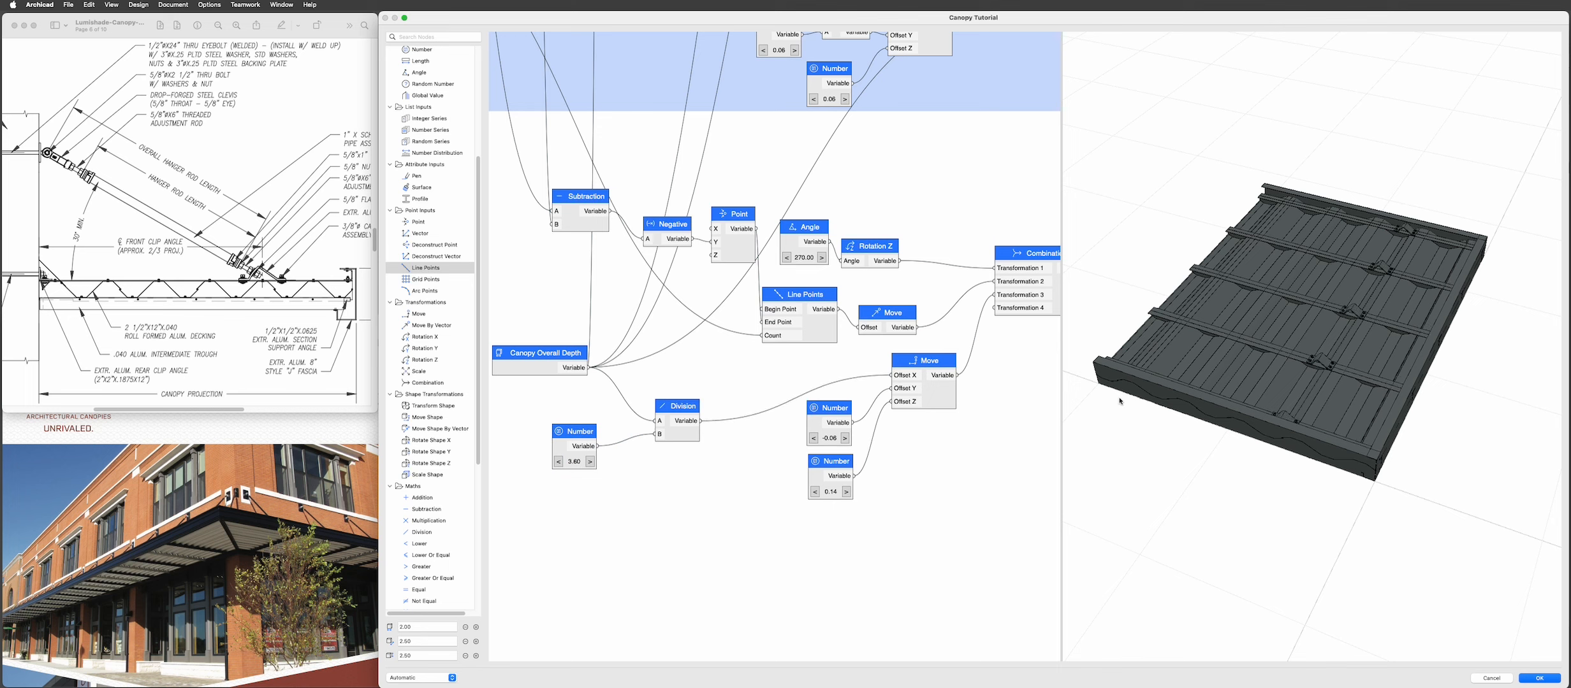
{"action": "left_click_drag", "start_coordinate": [1252, 410], "coordinate": [1106, 475]}
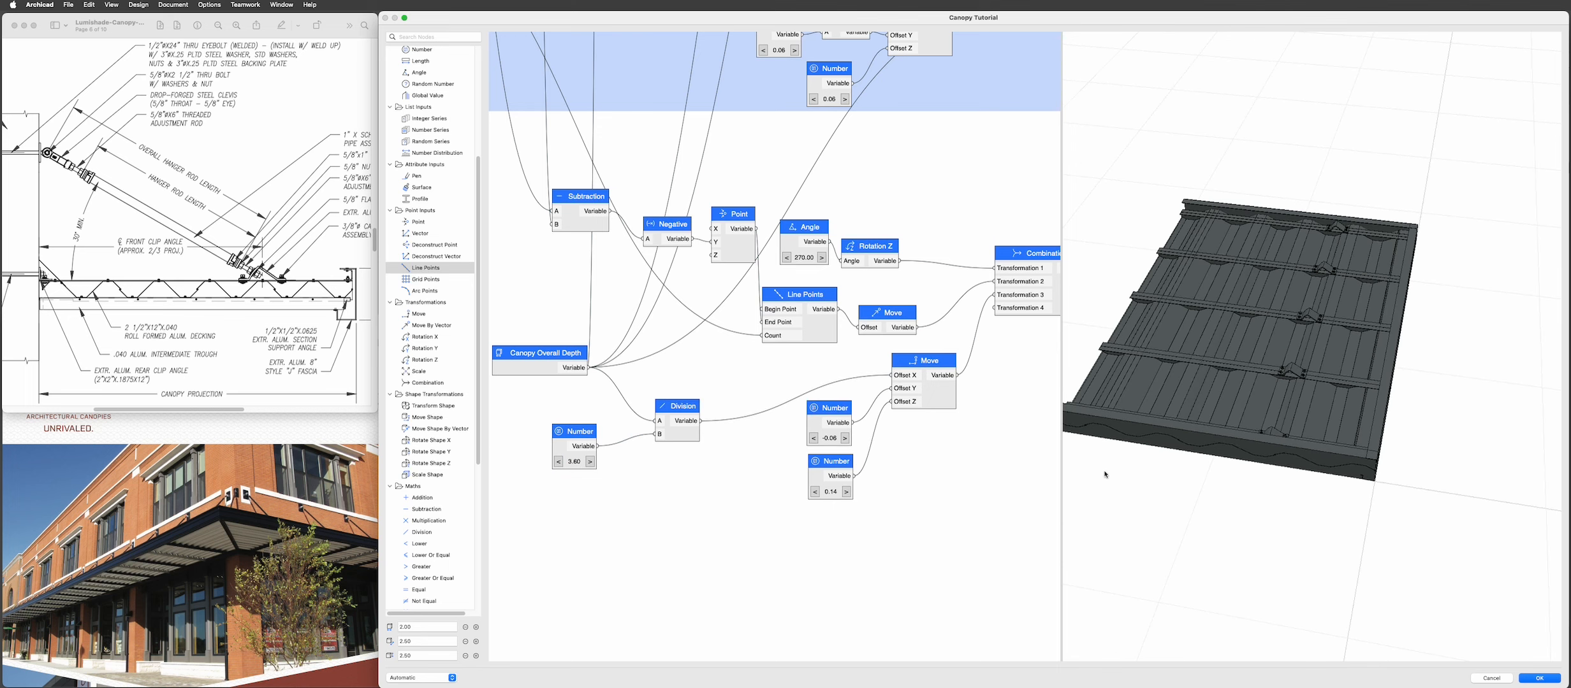
- Test how the clips follow the canopy depth by increasing it three increments and returning it to its original value
{"action": "left_click", "coordinate": [476, 628]}
{"action": "left_click", "coordinate": [476, 628]}
{"action": "left_click", "coordinate": [476, 628]}
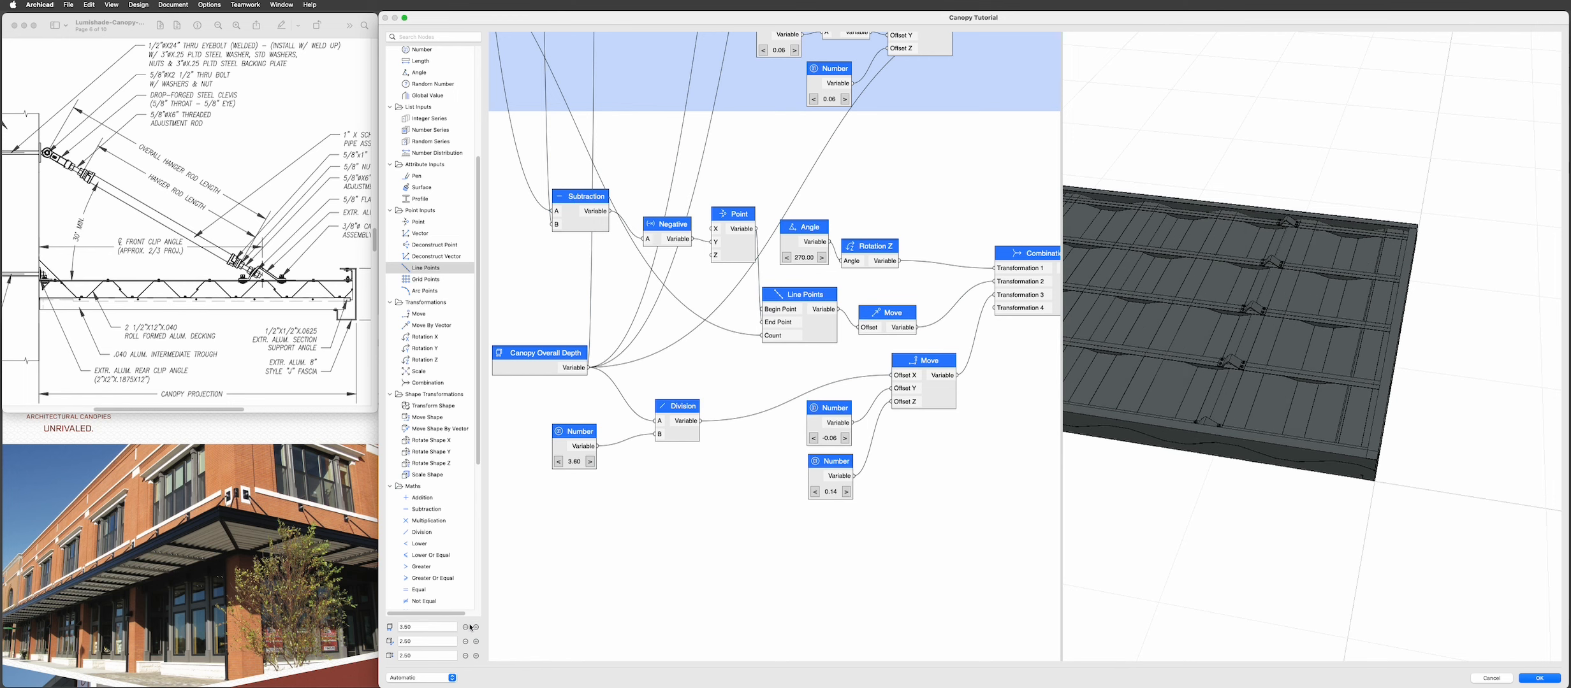
{"action": "left_click", "coordinate": [467, 628]}
{"action": "left_click", "coordinate": [468, 628]}
{"action": "left_click", "coordinate": [467, 628]}
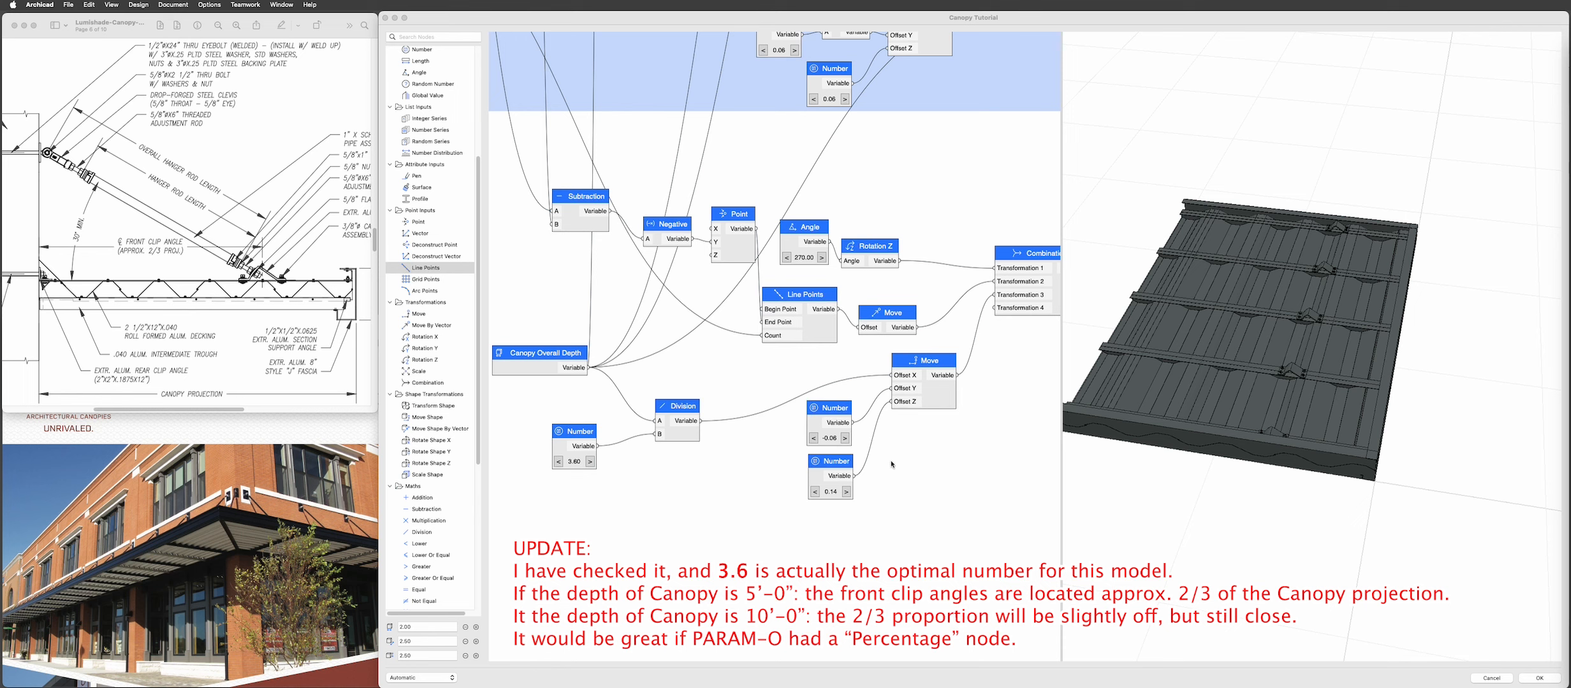
- Try different divisor values, such as 4.10 and 2.60, in the Number node feeding the Division node
{"action": "scroll", "coordinate": [568, 454], "scroll_direction": "up", "scroll_amount": 3}
{"action": "left_click", "coordinate": [619, 472]}
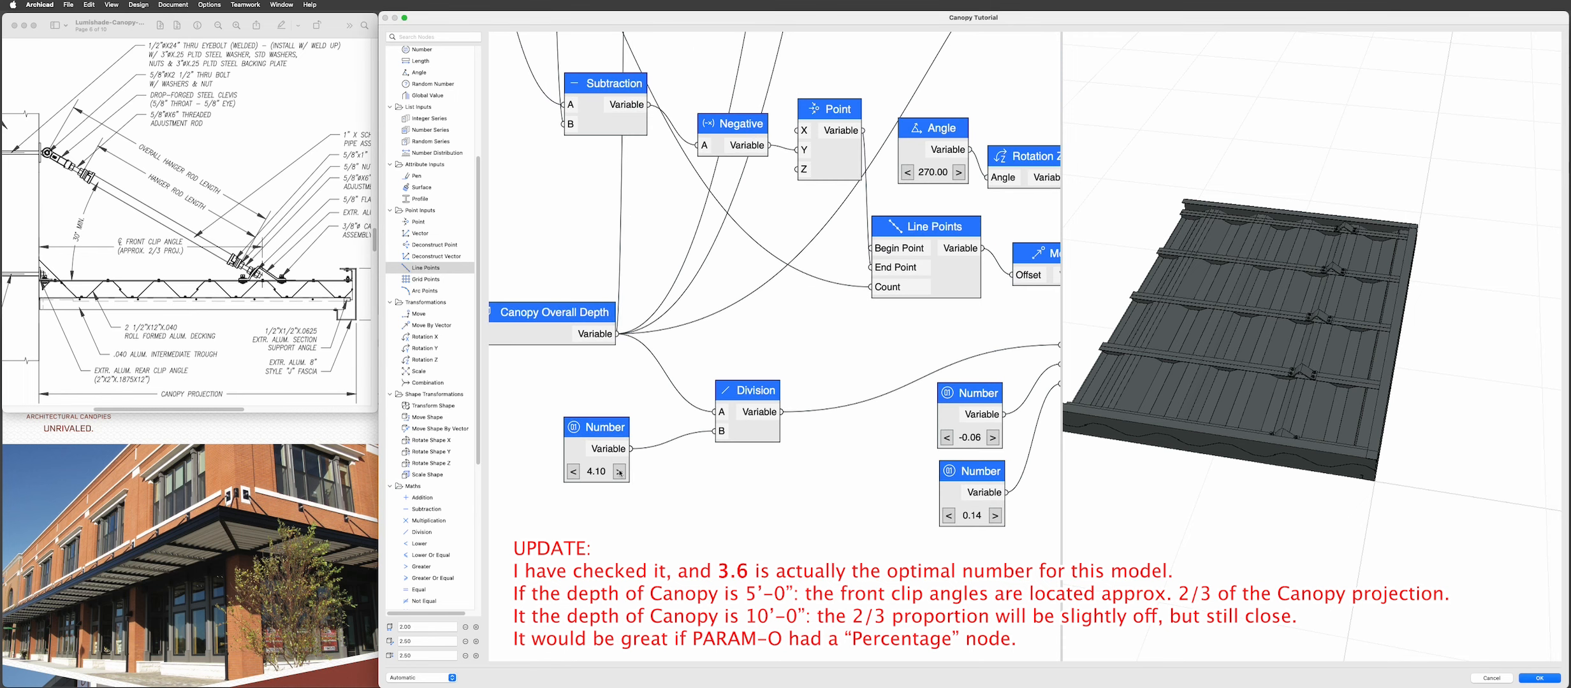
{"action": "left_click", "coordinate": [575, 475]}
{"action": "left_click", "coordinate": [575, 474]}
{"action": "left_click", "coordinate": [575, 474]}
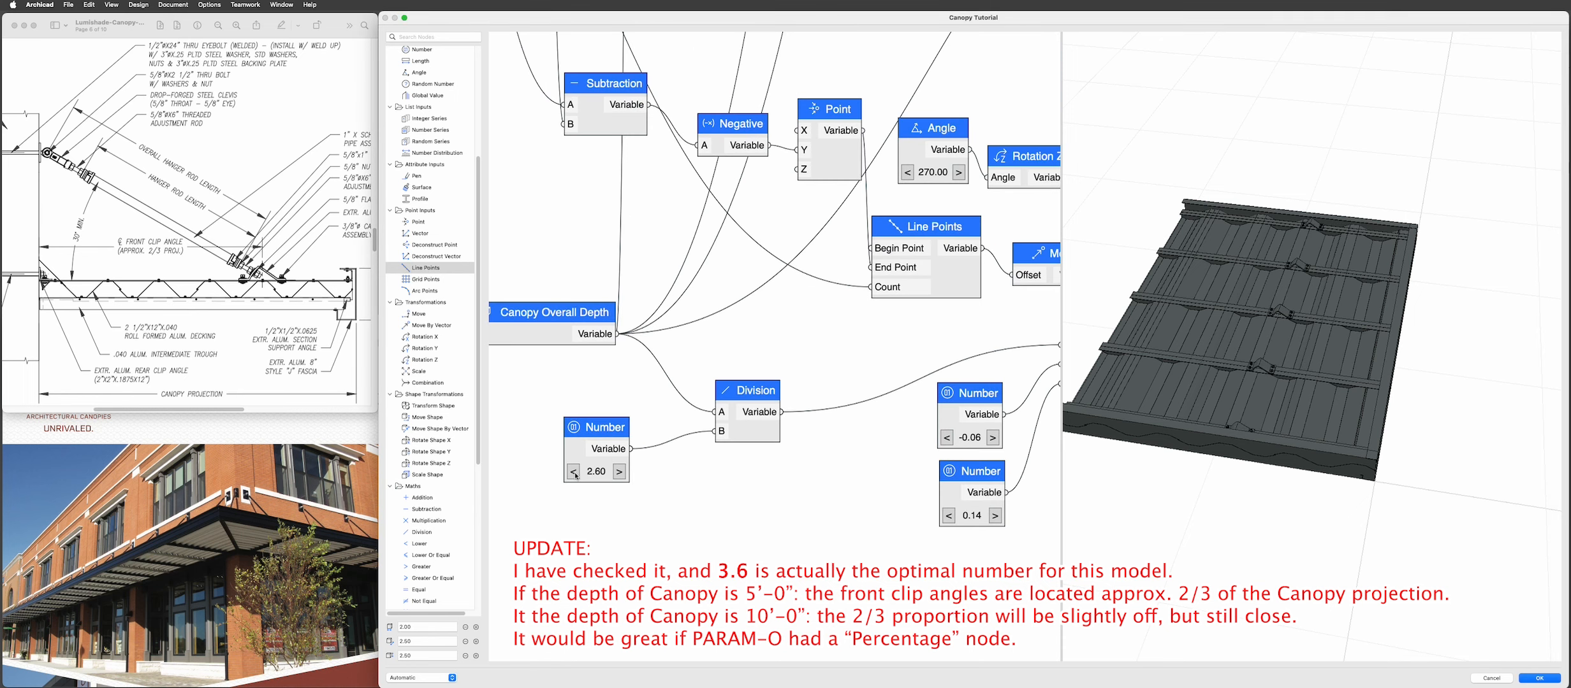
- Set the divisor Number node's step to 0.01 and try raising its value in small increments to 3.16
{"action": "double_click", "coordinate": [603, 440]}
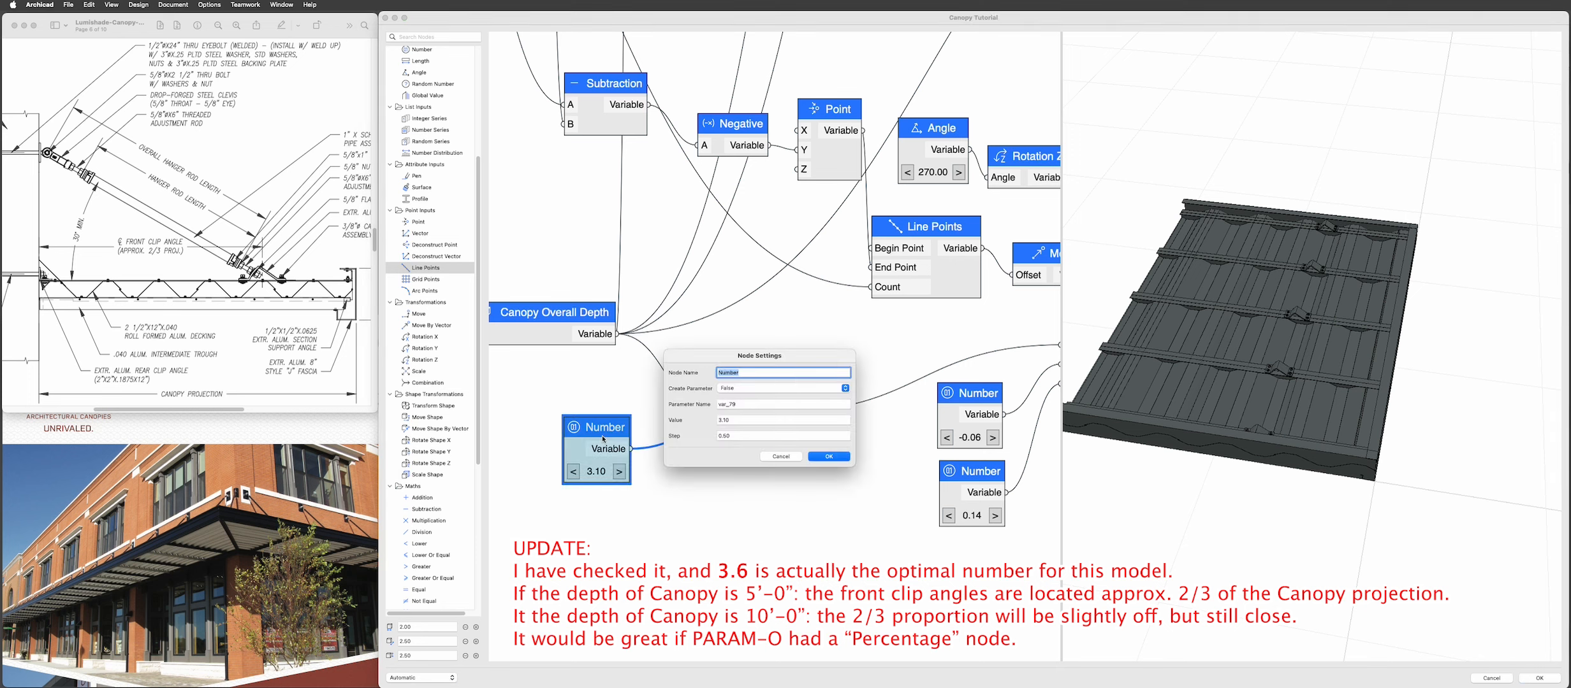
{"action": "double_click", "coordinate": [721, 436]}
{"action": "type", "text": "0"}
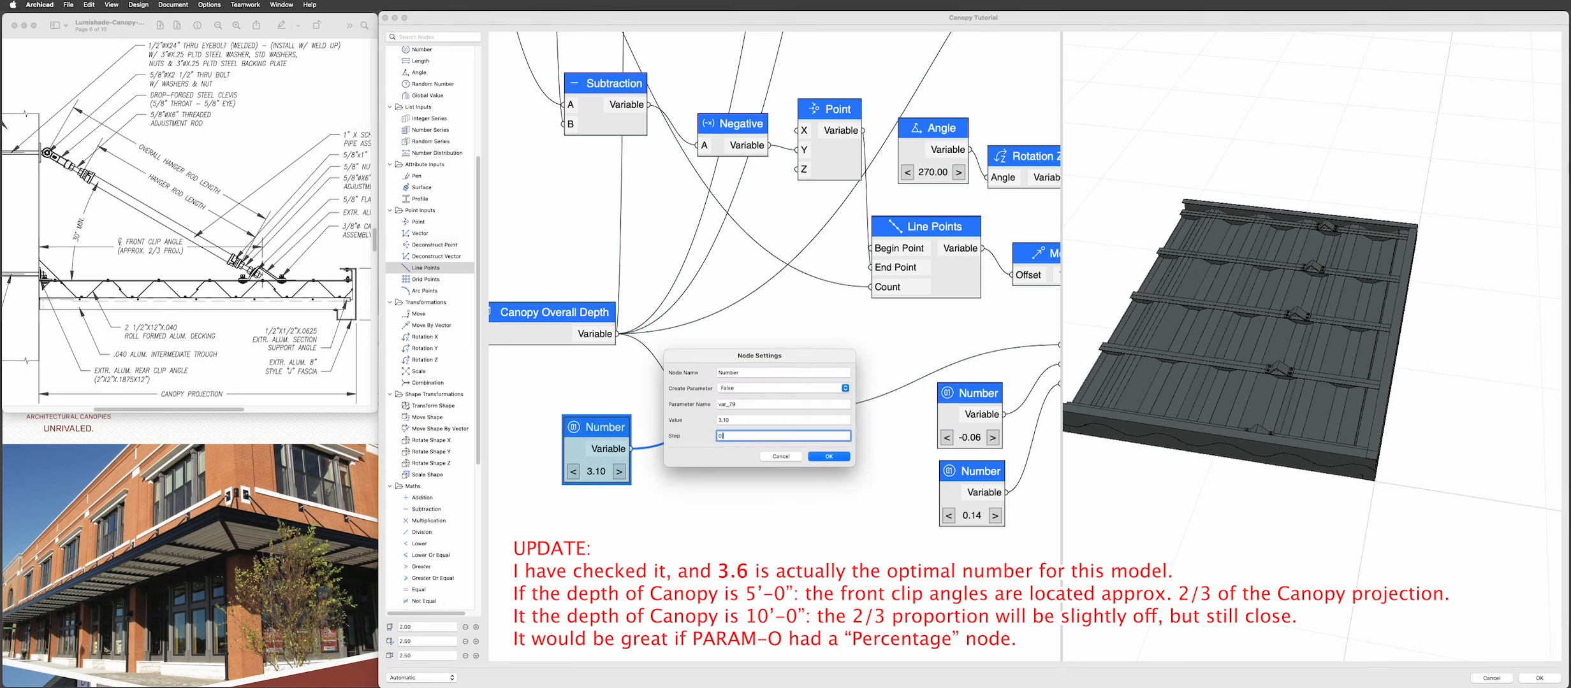
{"action": "key", "text": "Return"}
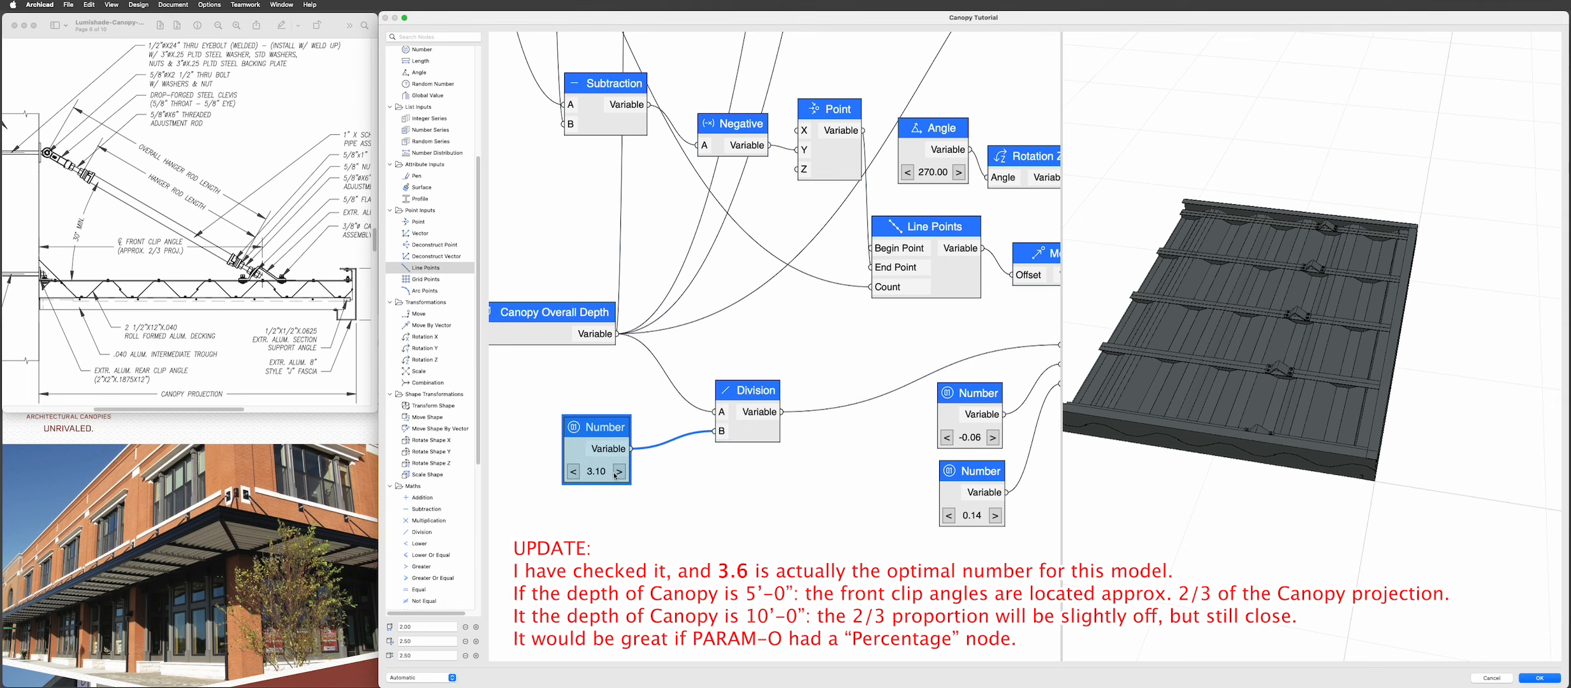
- Set the divisor Number node's step to 0.10 and its value to 3.6
{"action": "double_click", "coordinate": [600, 438]}
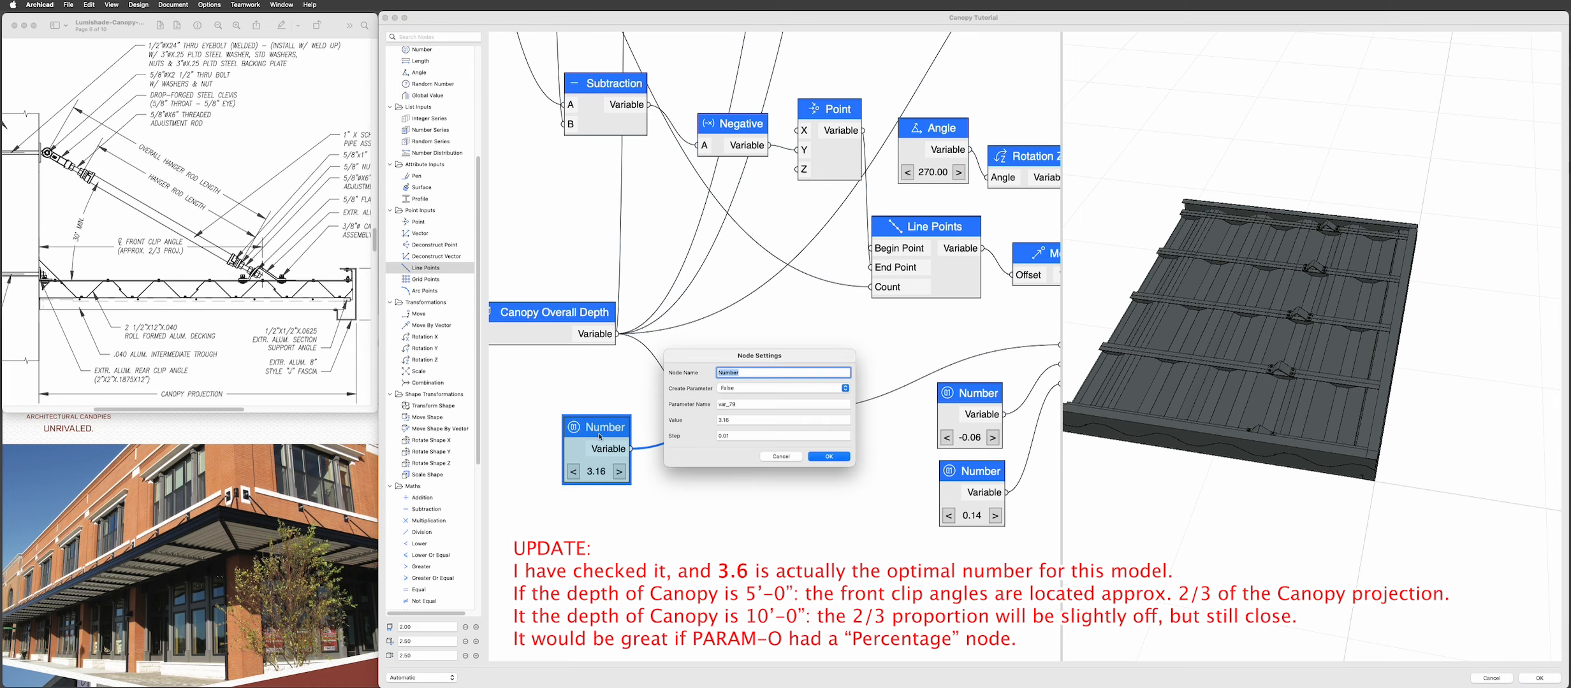
{"action": "double_click", "coordinate": [744, 422]}
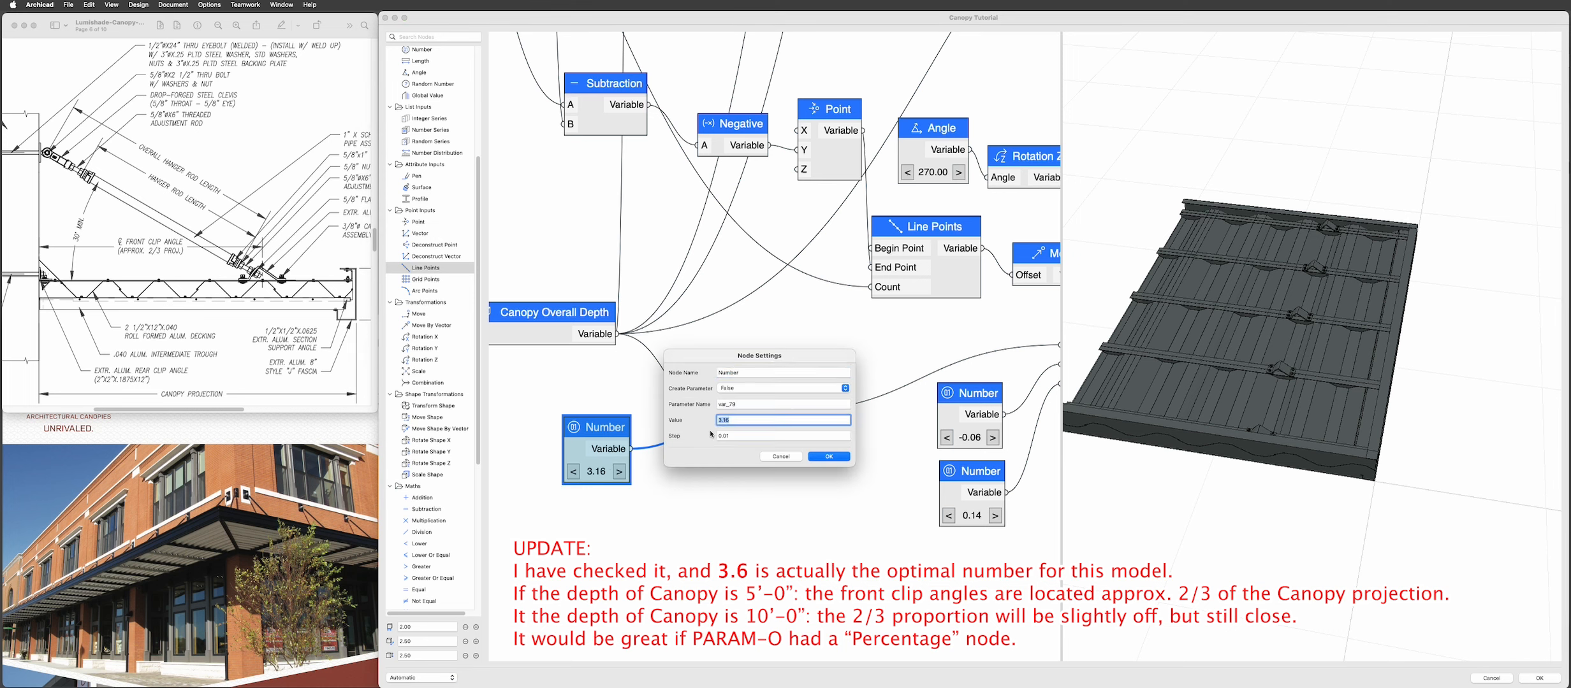
{"action": "key", "text": "Return"}
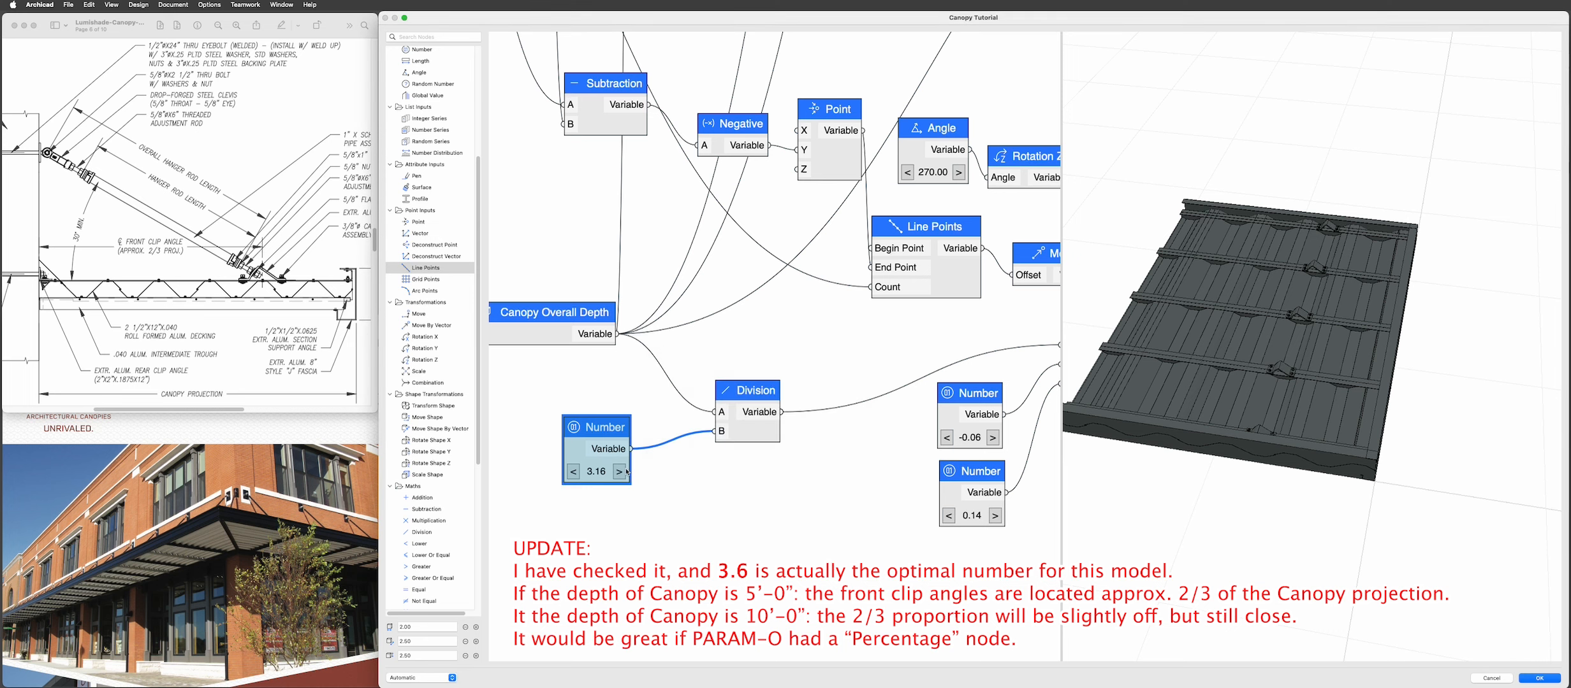
{"action": "double_click", "coordinate": [603, 440]}
{"action": "double_click", "coordinate": [756, 420]}
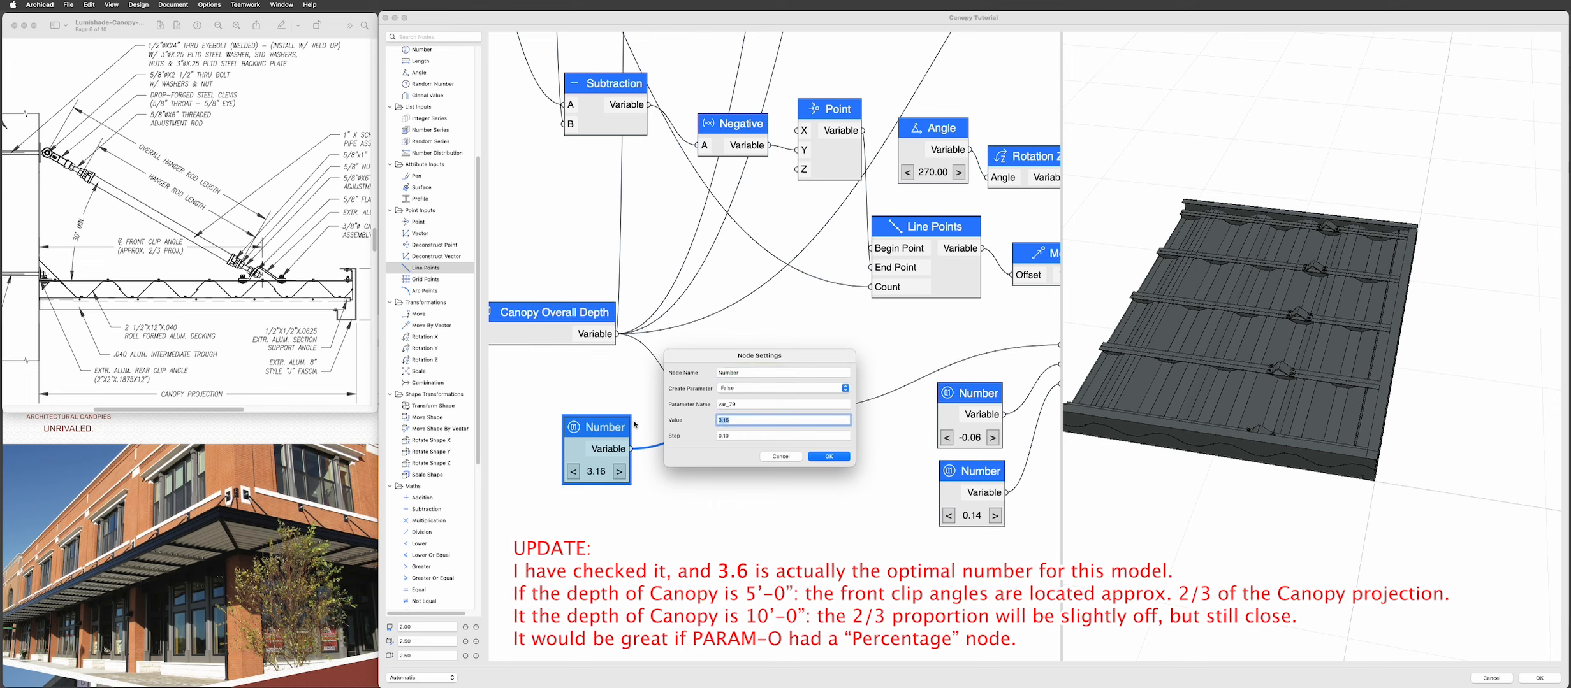
{"action": "type", "text": "3.6"}
{"action": "key", "text": "Return"}
- Reduce the canopy depth to 1.00 and inspect the clip positions along the supports in the 3D preview
{"action": "scroll", "coordinate": [734, 413], "scroll_direction": "down", "scroll_amount": 4}
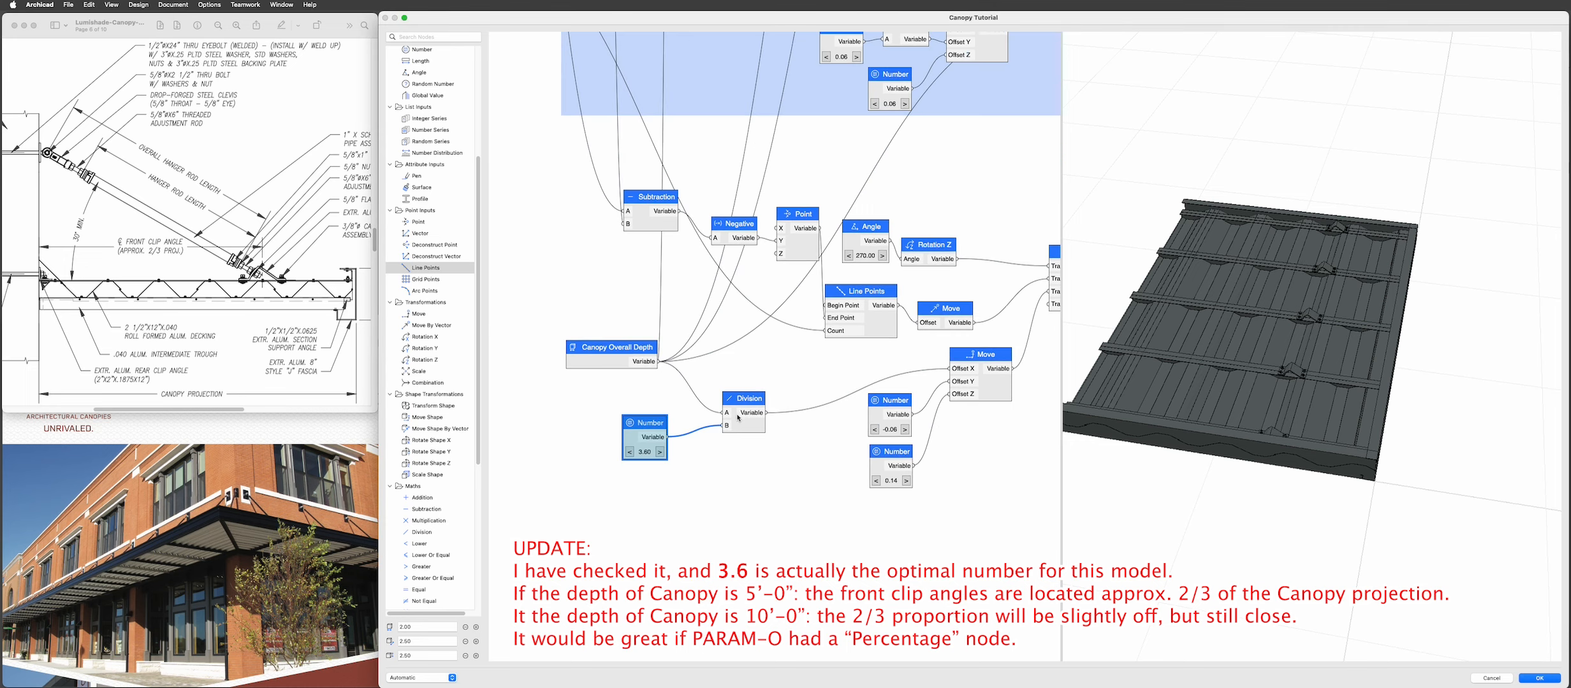
{"action": "left_click_drag", "start_coordinate": [1412, 408], "coordinate": [1345, 396]}
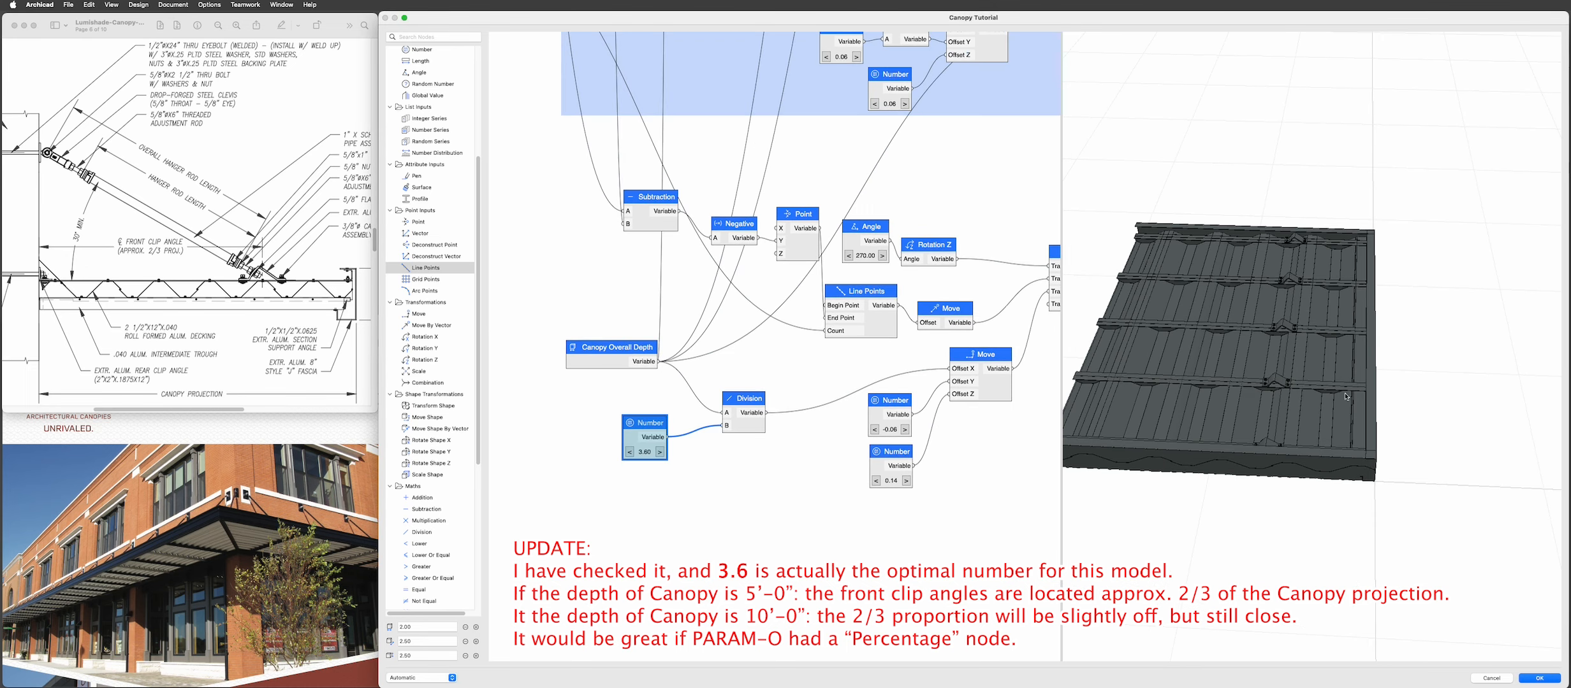
{"action": "left_click", "coordinate": [465, 628]}
{"action": "left_click", "coordinate": [466, 628]}
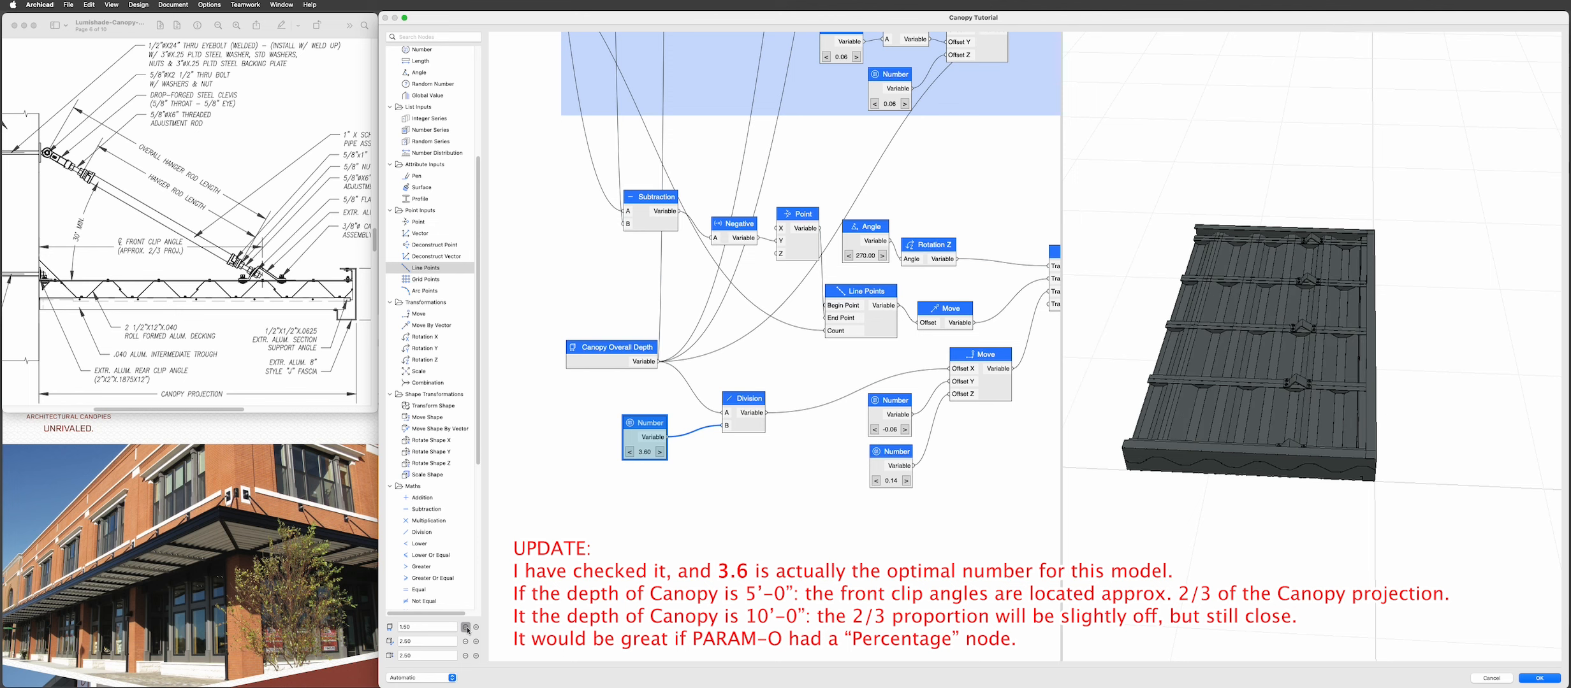
{"action": "scroll", "coordinate": [1321, 380], "scroll_direction": "up", "scroll_amount": 4}
{"action": "left_click_drag", "start_coordinate": [1320, 380], "coordinate": [1194, 368]}
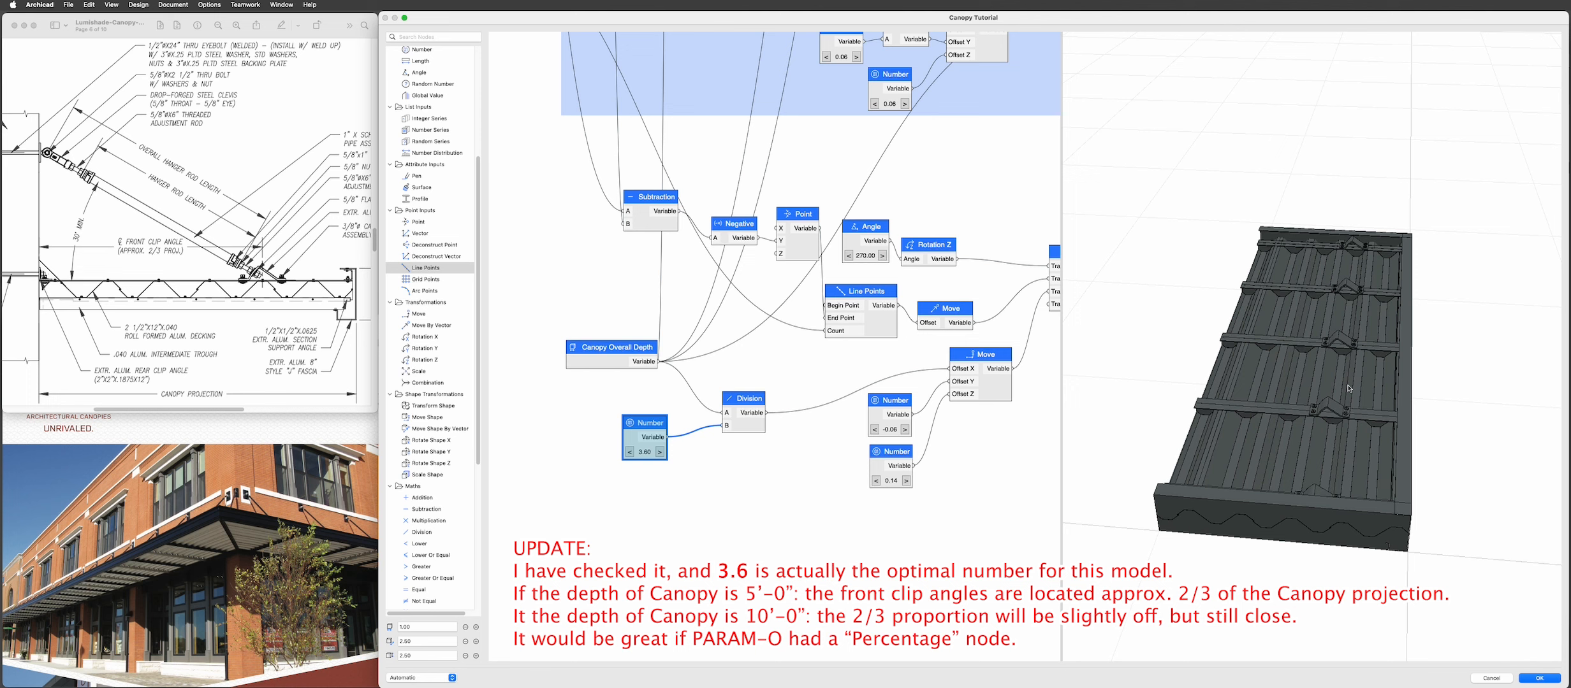
{"action": "scroll", "coordinate": [1180, 409], "scroll_direction": "down", "scroll_amount": 3}
{"action": "left_click_drag", "start_coordinate": [1352, 377], "coordinate": [1287, 369]}
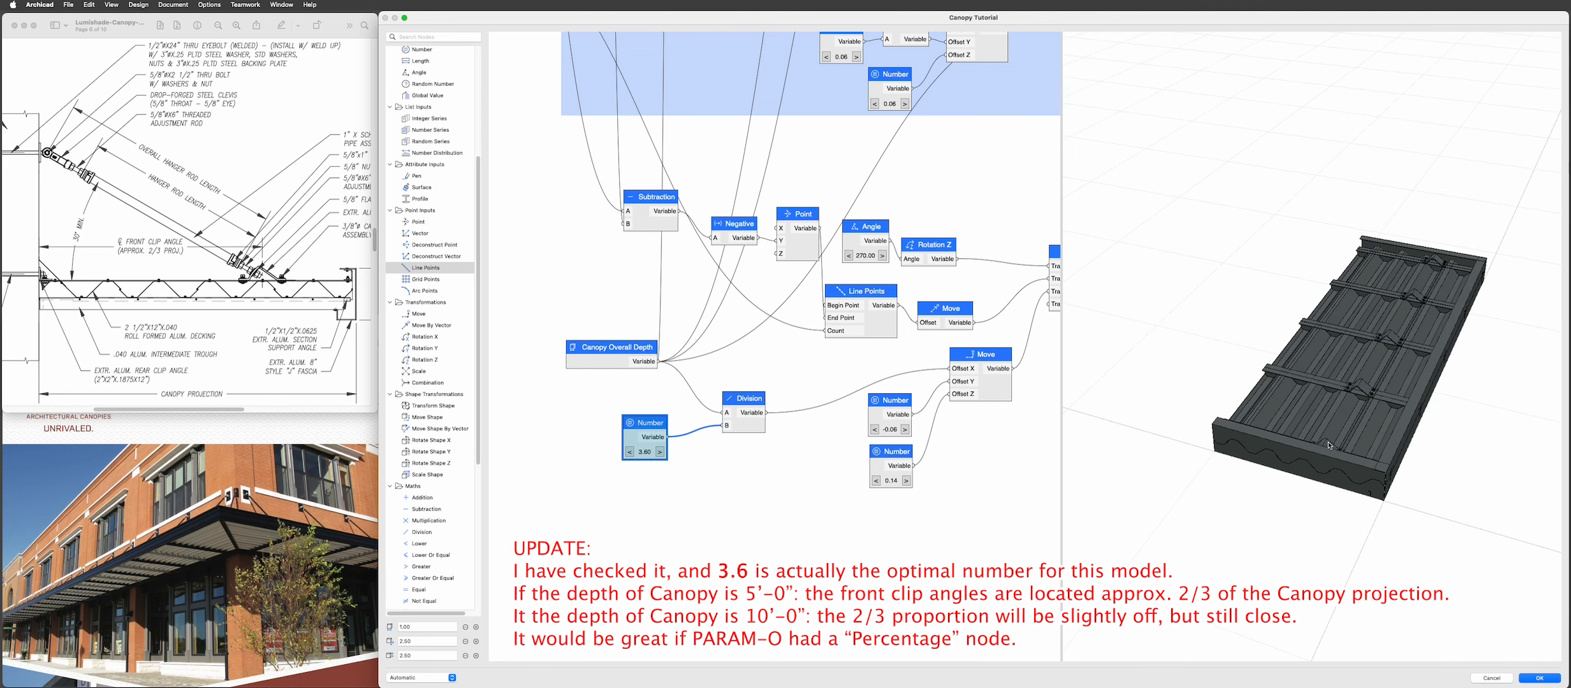
{"action": "middle_click_drag", "start_coordinate": [1345, 370], "coordinate": [1294, 381]}
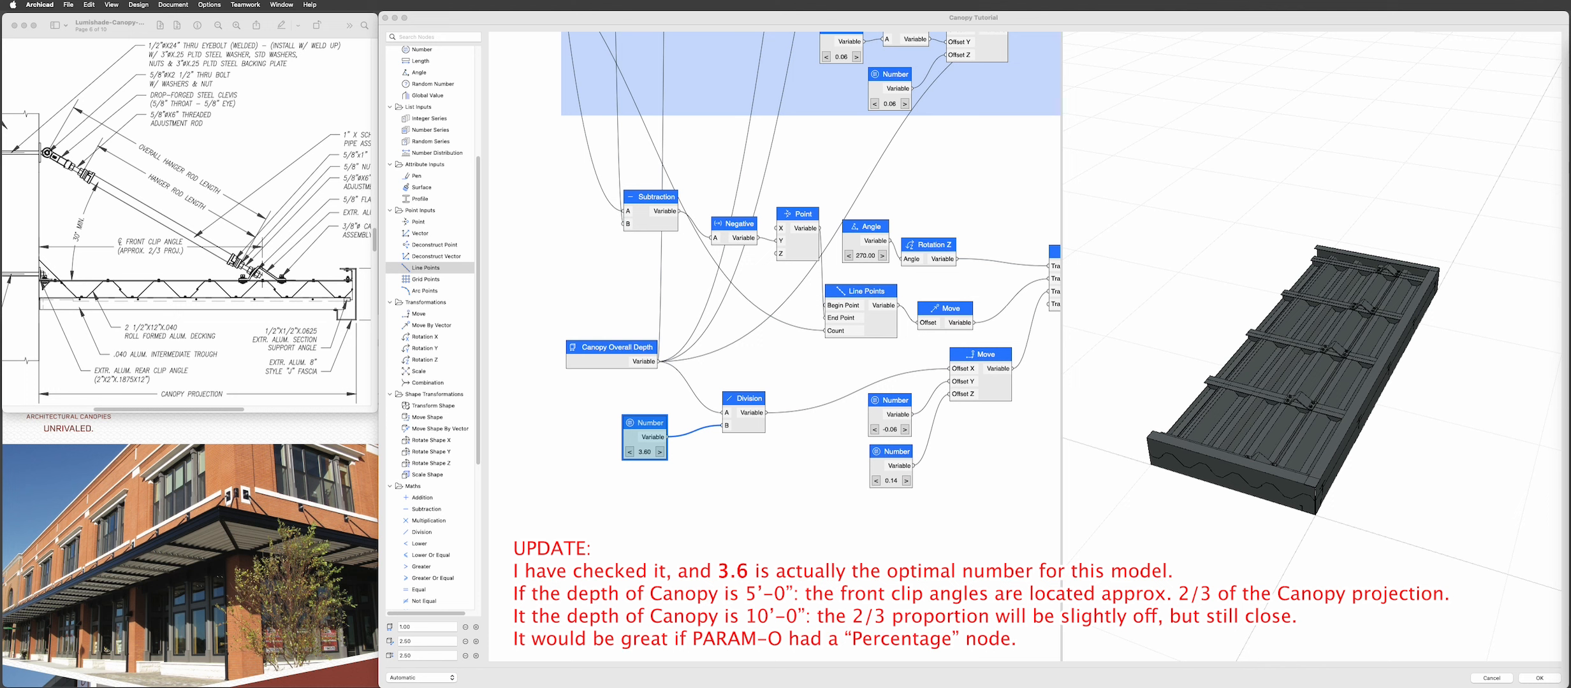
{"action": "left_click_drag", "start_coordinate": [1359, 446], "coordinate": [1342, 456]}
{"action": "scroll", "coordinate": [776, 470], "scroll_direction": "down", "scroll_amount": 2}
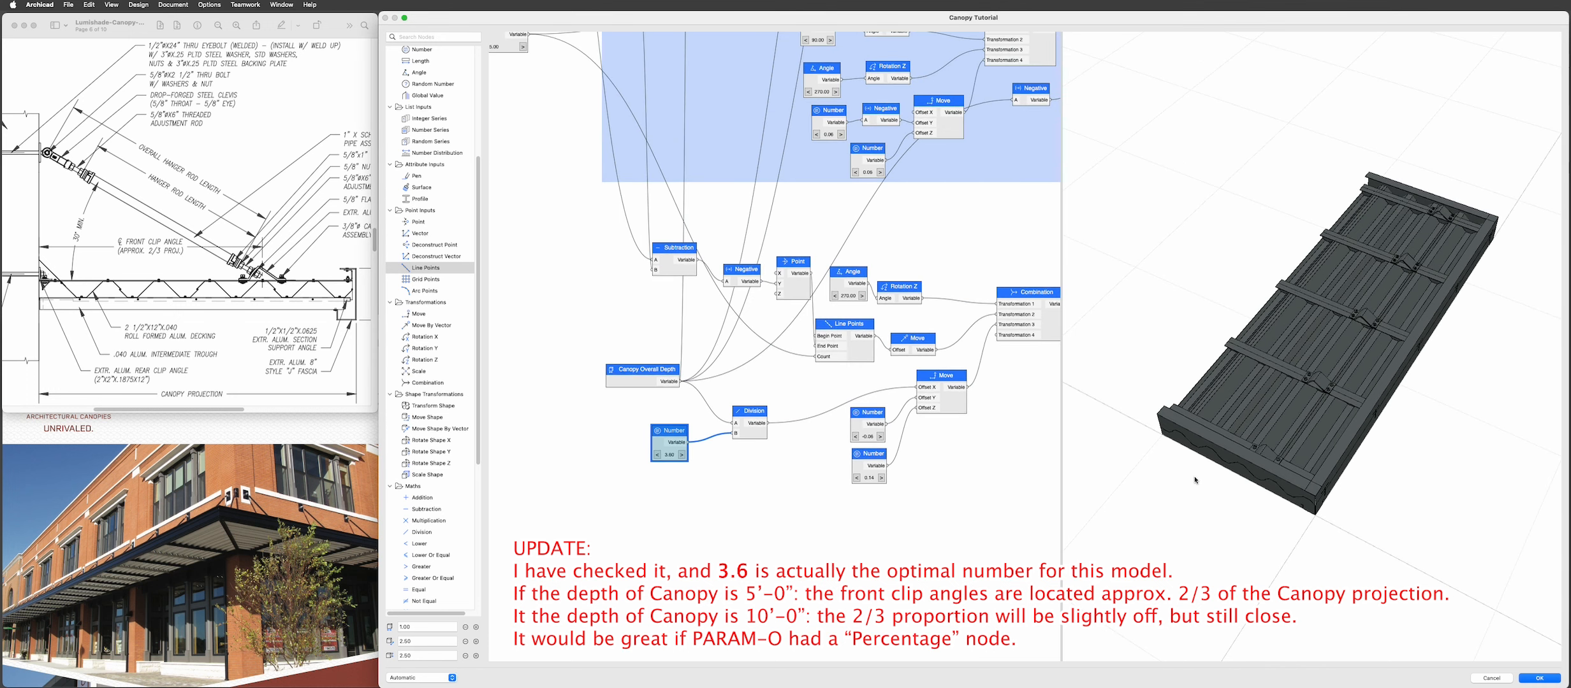
- Check the clip placement by increasing the canopy depth to 3.00 and returning it to 1.00
{"action": "left_click", "coordinate": [477, 628]}
{"action": "left_click", "coordinate": [466, 628]}
{"action": "scroll", "coordinate": [733, 440], "scroll_direction": "down", "scroll_amount": 3}
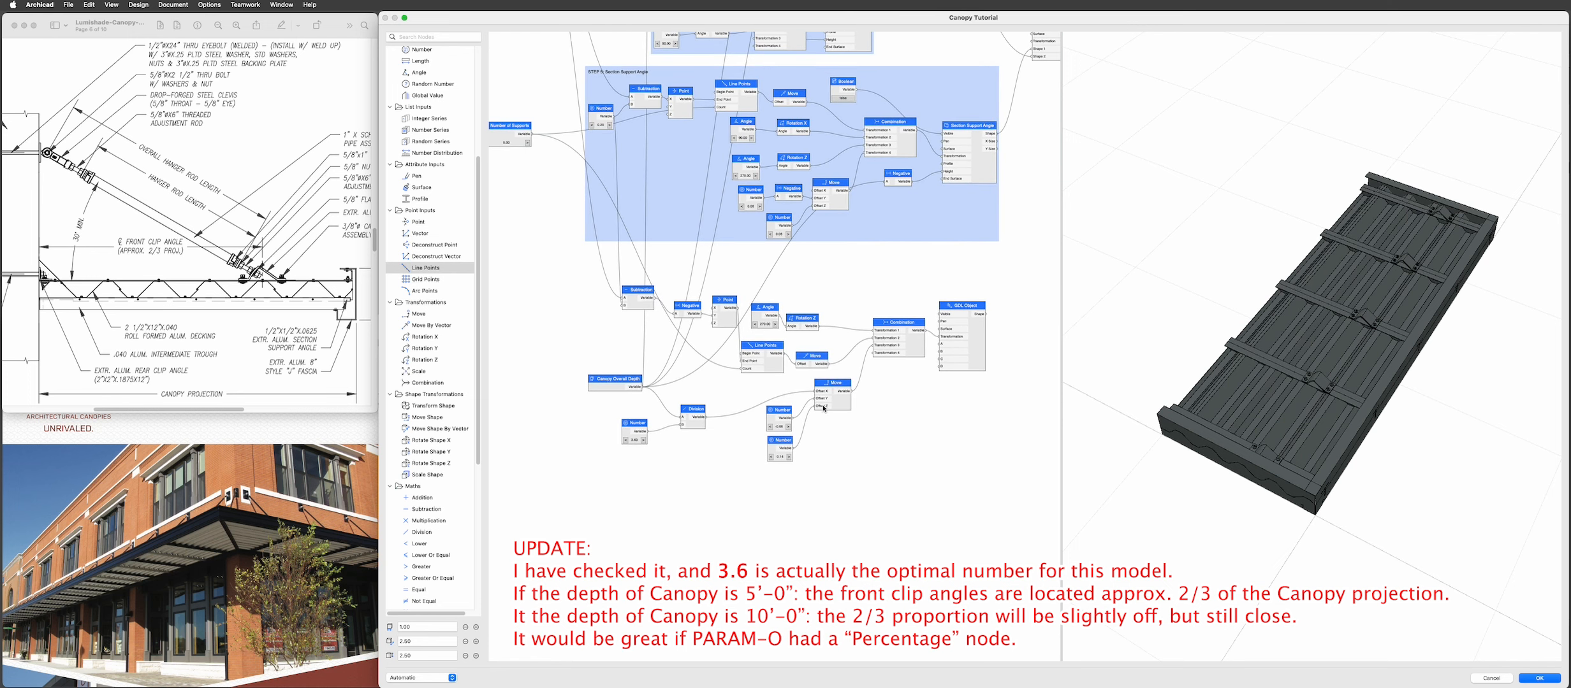
{"action": "middle_click_drag", "start_coordinate": [1299, 437], "coordinate": [1303, 431], "text": "shift"}
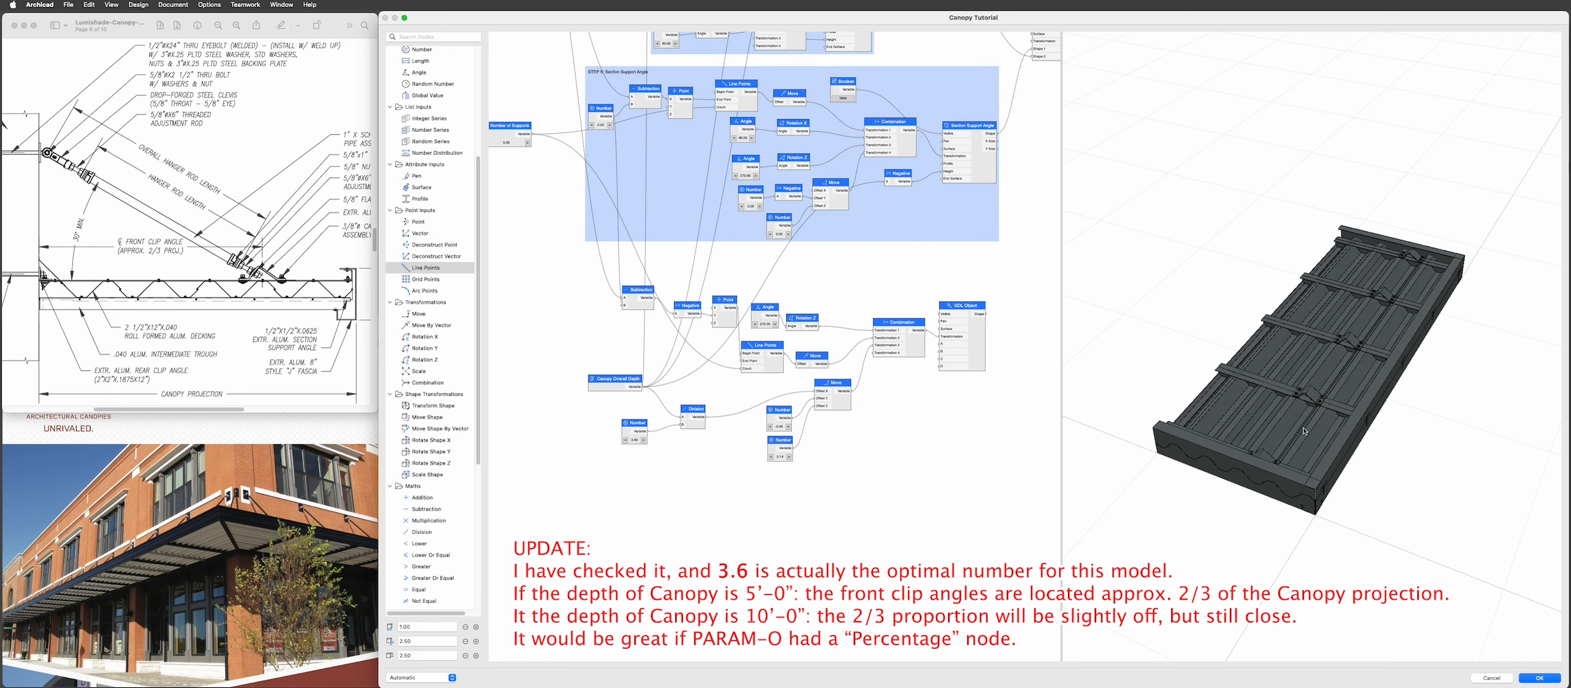
{"action": "left_click", "coordinate": [476, 627]}
{"action": "left_click", "coordinate": [477, 627]}
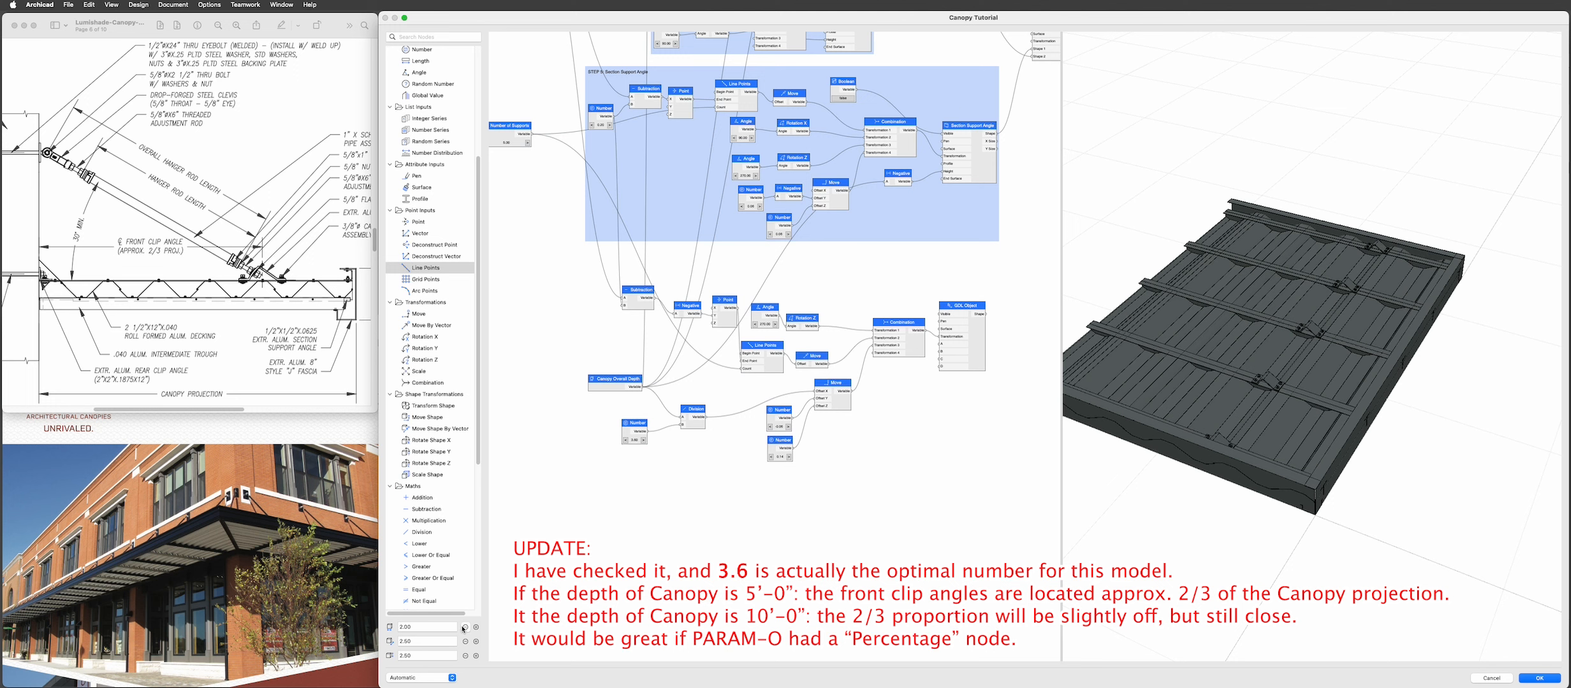
{"action": "left_click", "coordinate": [466, 628]}
{"action": "left_click", "coordinate": [466, 627]}
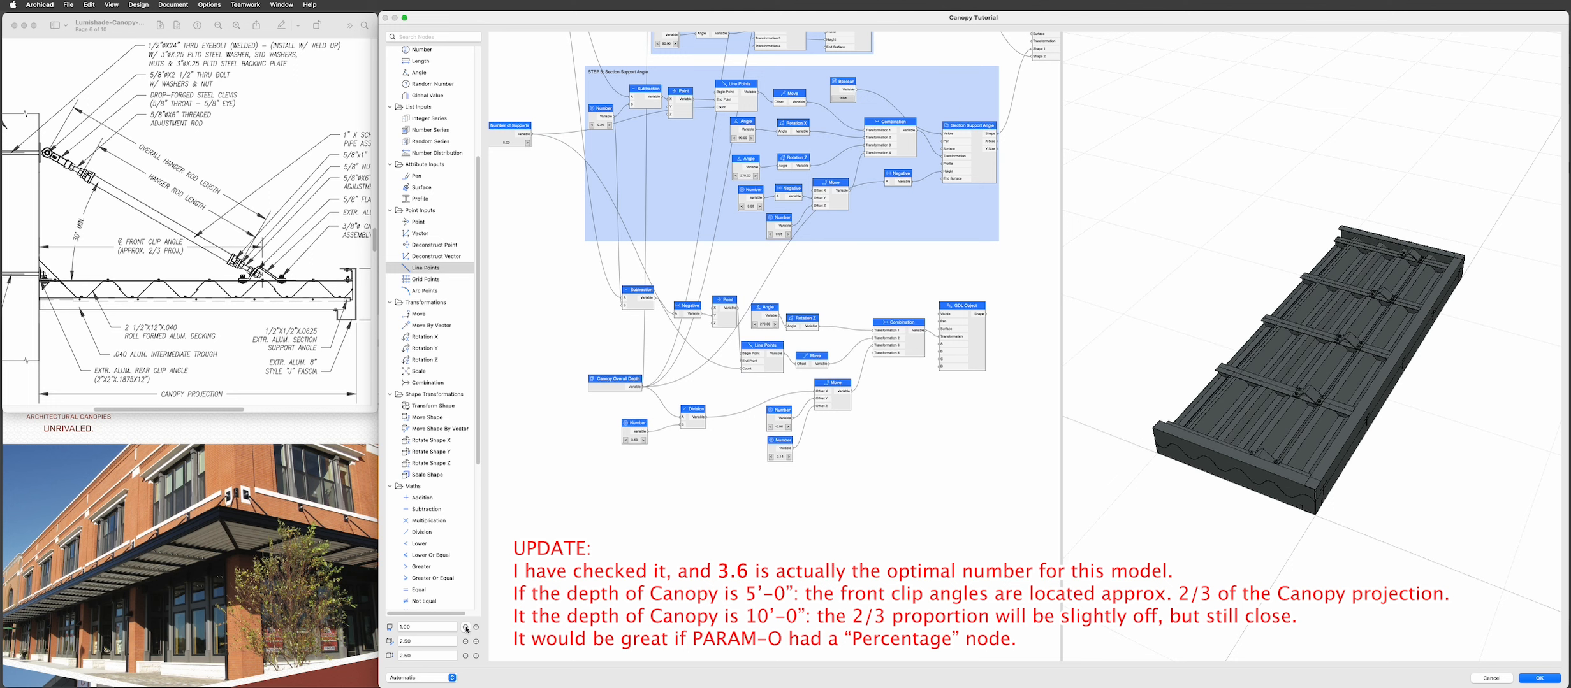
- Group all the front clip angle nodes below the STEP 5 group, from Canopy Overall Depth through to the GDL Object
{"action": "left_click_drag", "start_coordinate": [552, 468], "coordinate": [985, 308]}
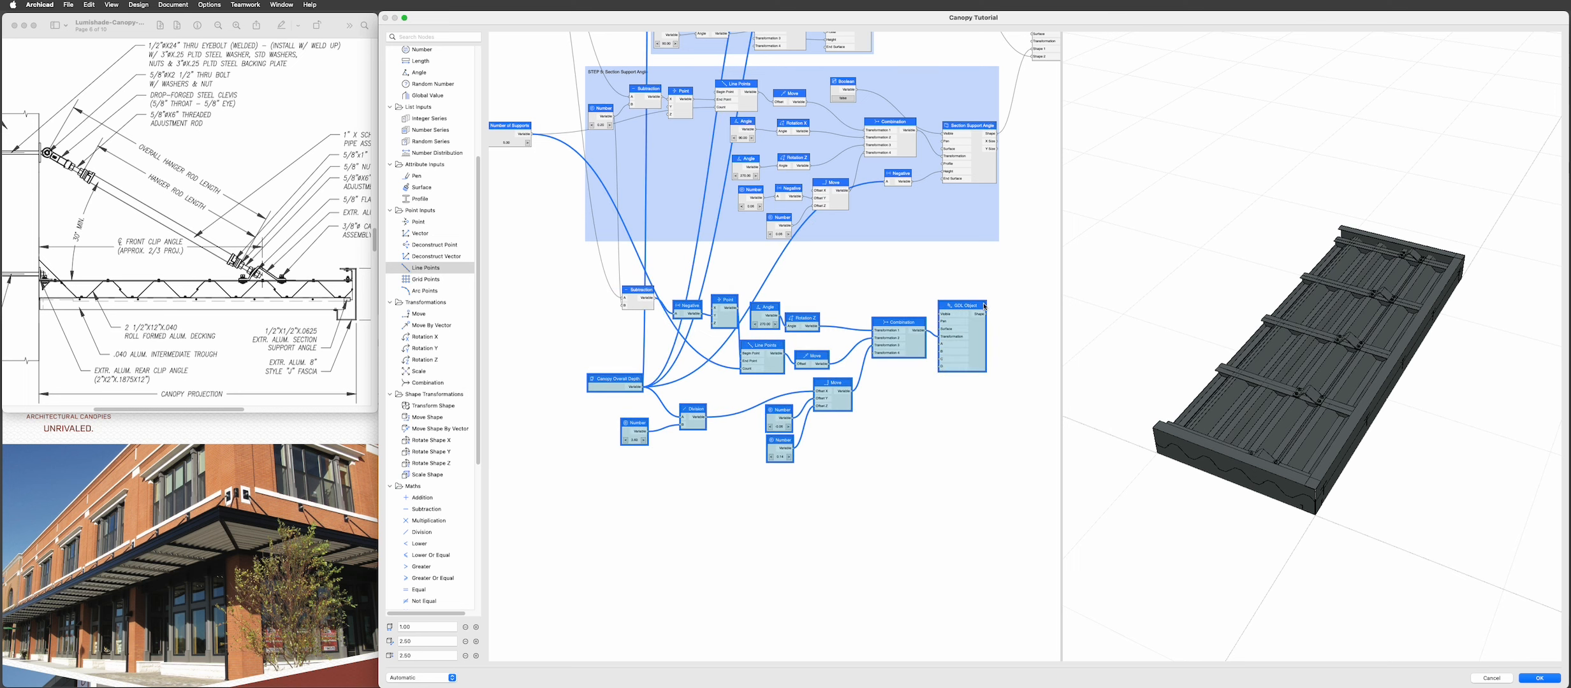
{"action": "left_click_drag", "start_coordinate": [519, 263], "coordinate": [1020, 501]}
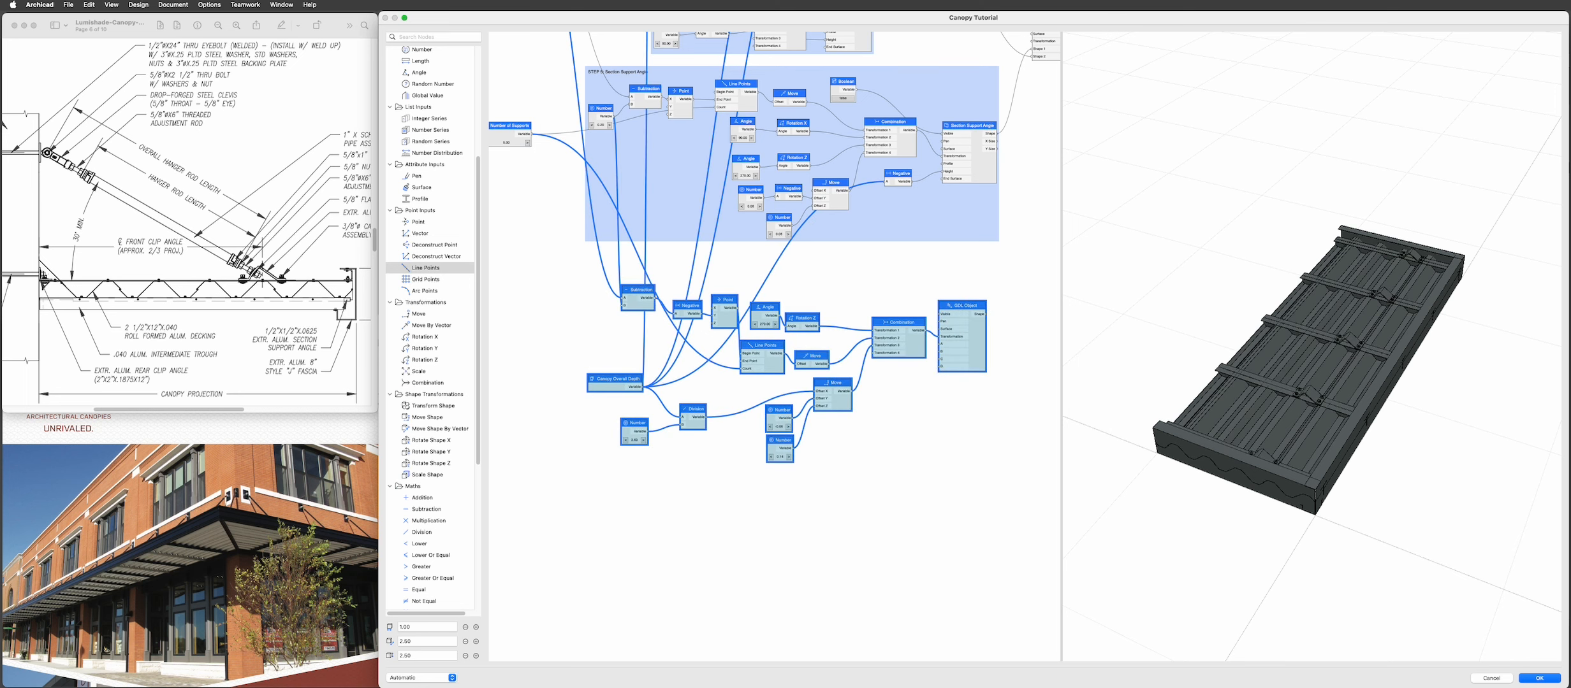
{"action": "key", "text": "super+g"}
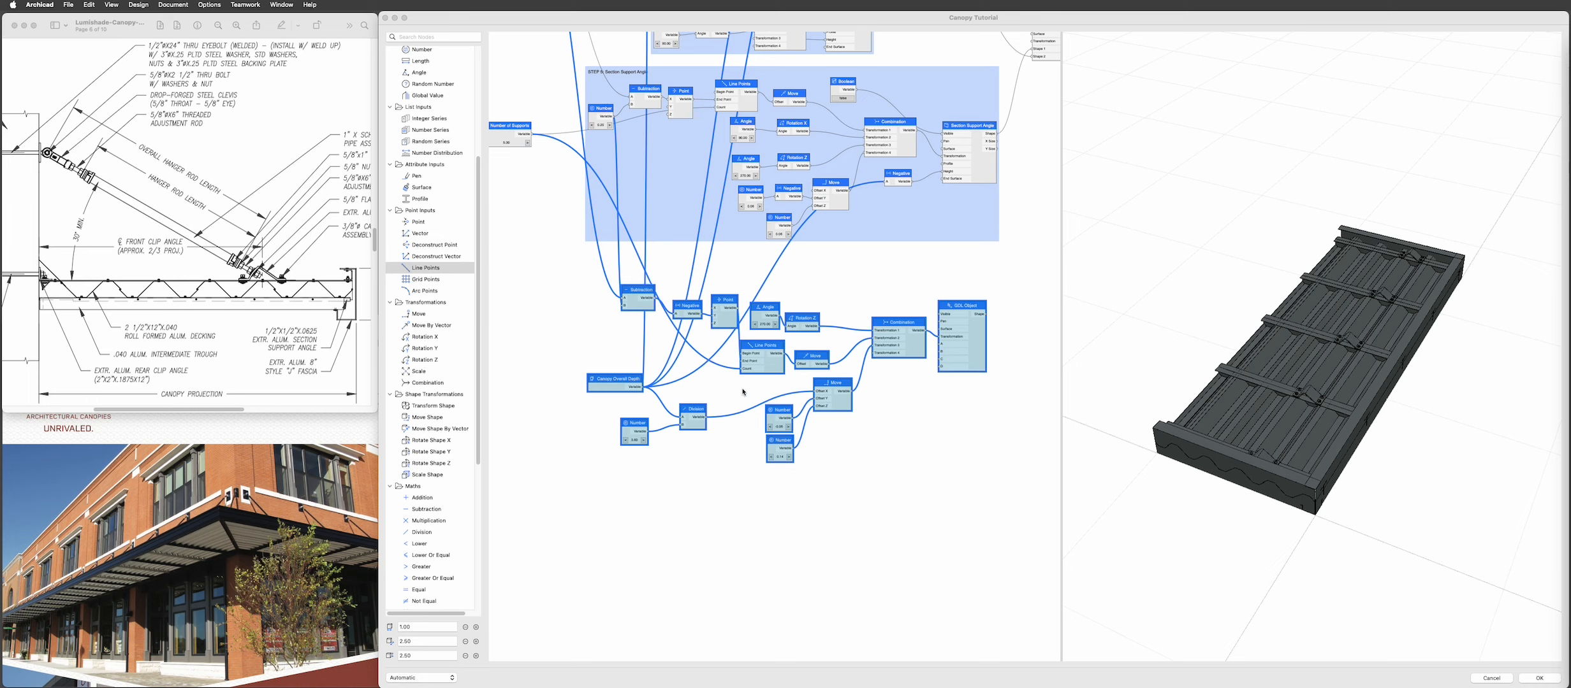
{"action": "right_click", "coordinate": [639, 297]}
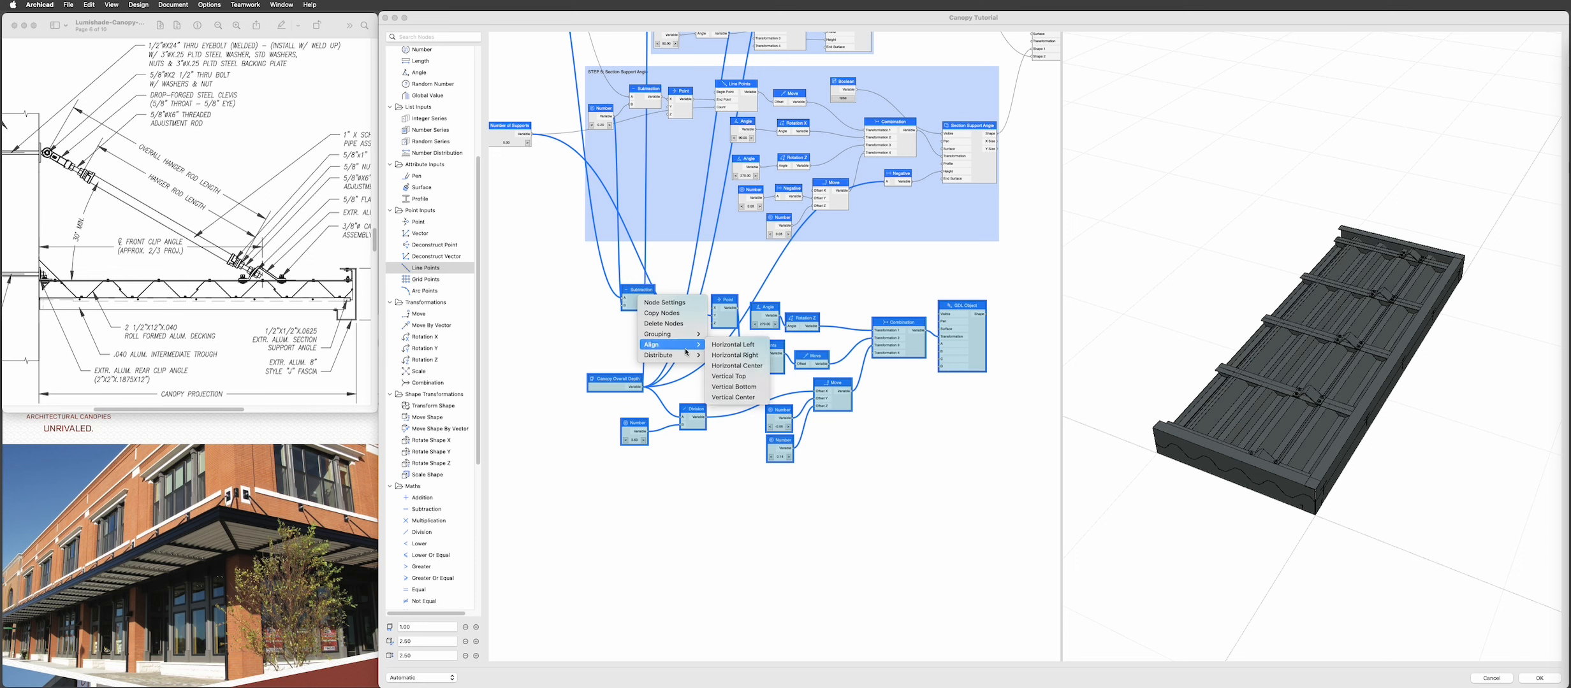
{"action": "mouse_move", "coordinate": [690, 338]}
{"action": "left_click", "coordinate": [738, 334]}
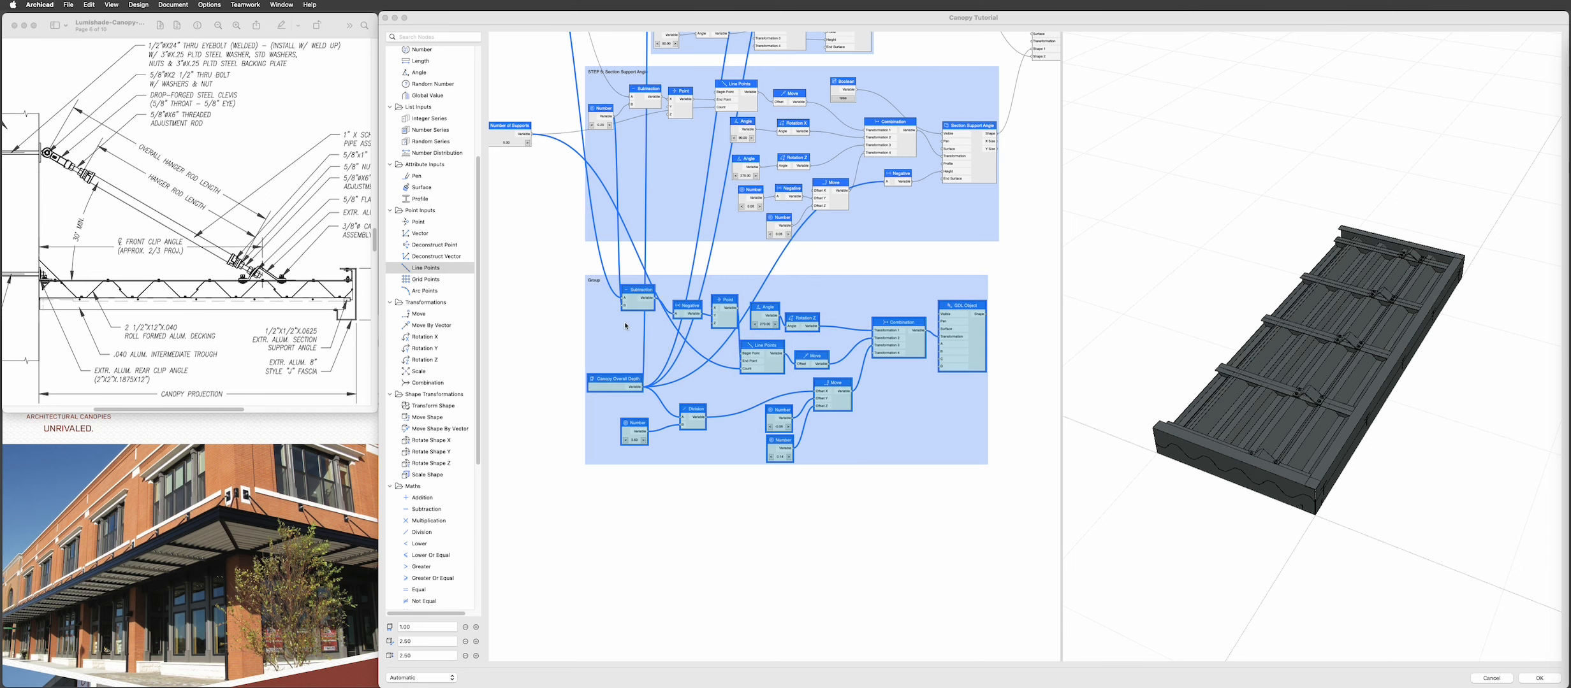
- Name the new node group "STEP 6: Front Clip Angle"
{"action": "scroll", "coordinate": [595, 276], "scroll_direction": "up", "scroll_amount": 2}
{"action": "double_click", "coordinate": [585, 266]}
{"action": "type", "text": "STEP 6: Front Clip Angle"}
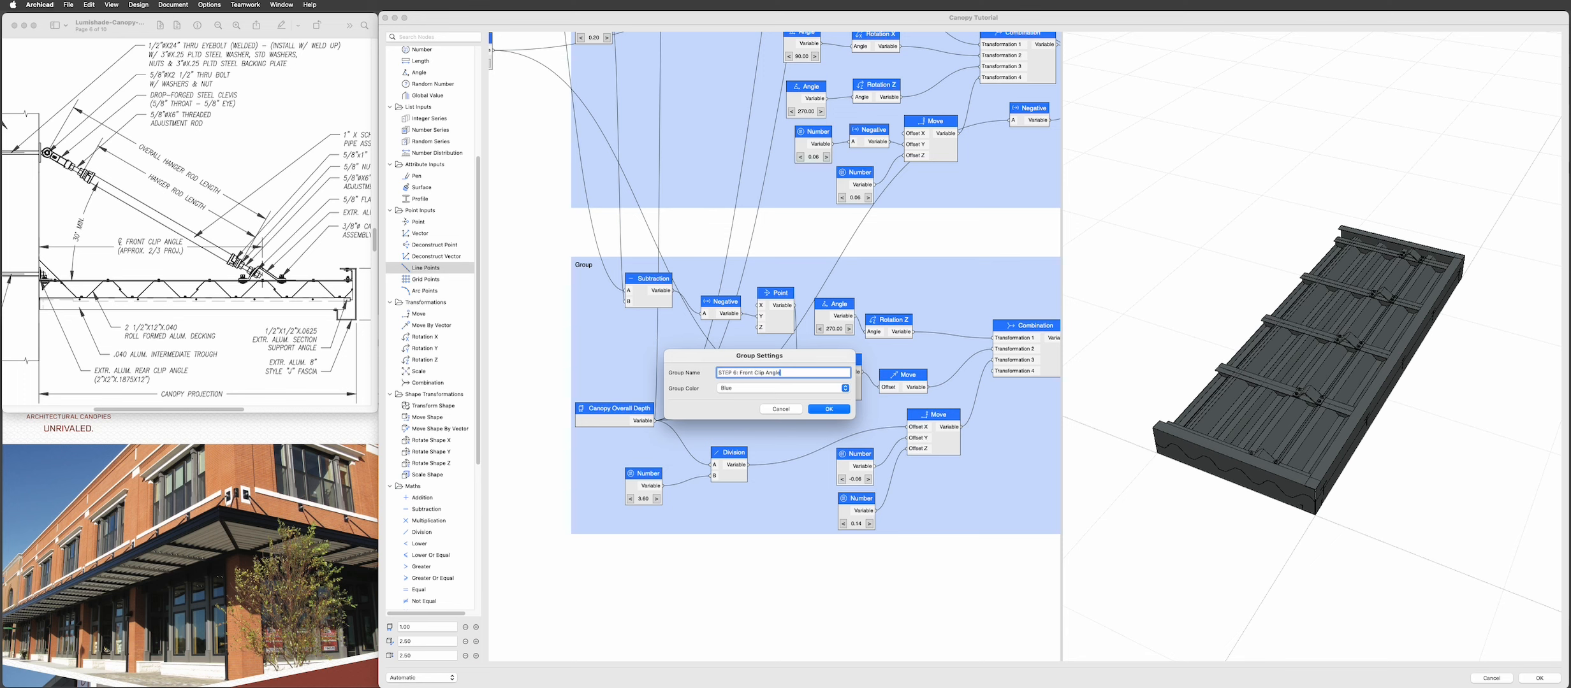
{"action": "key", "text": "Return"}
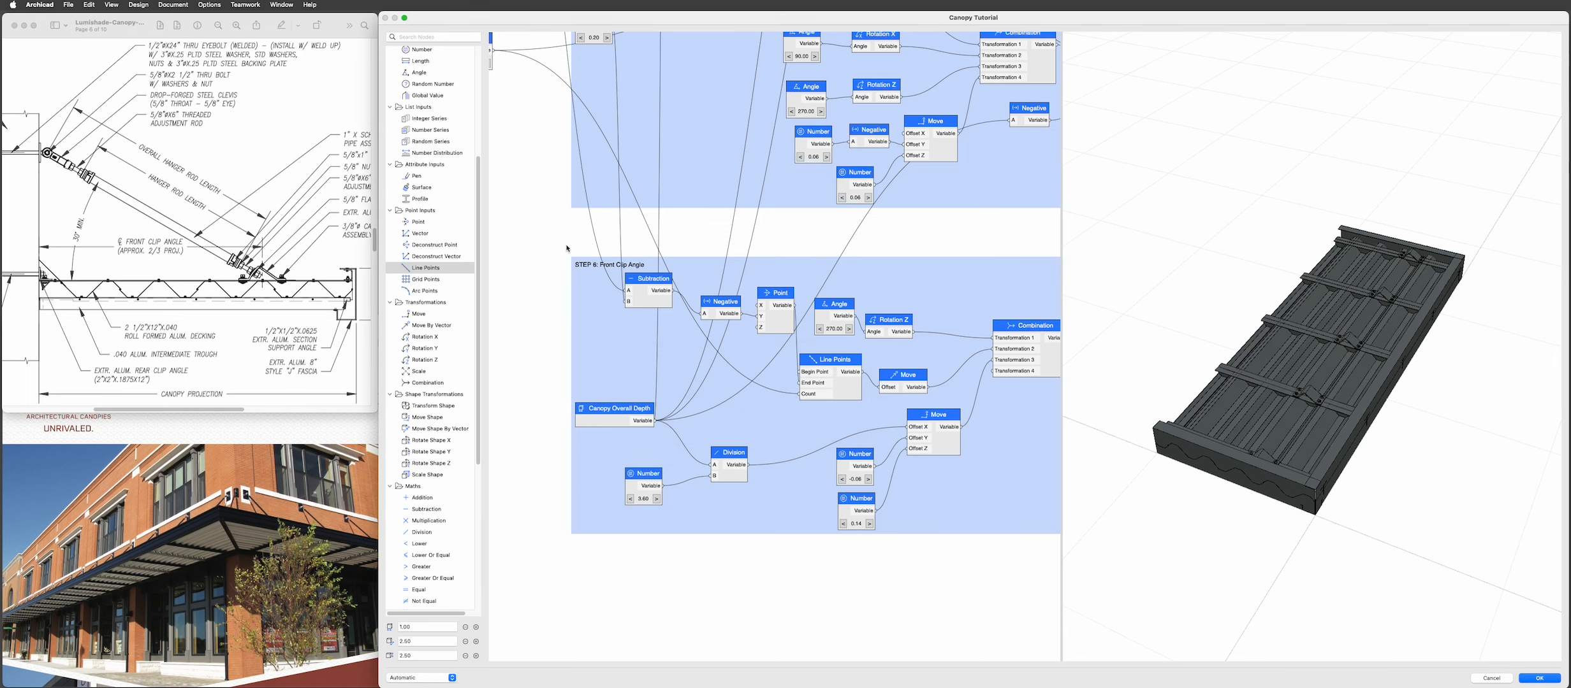
- Increase the canopy depth and inspect the front clip angles on the supports in the 3D preview
{"action": "middle_click_drag", "start_coordinate": [1390, 459], "coordinate": [1474, 456], "text": "shift"}
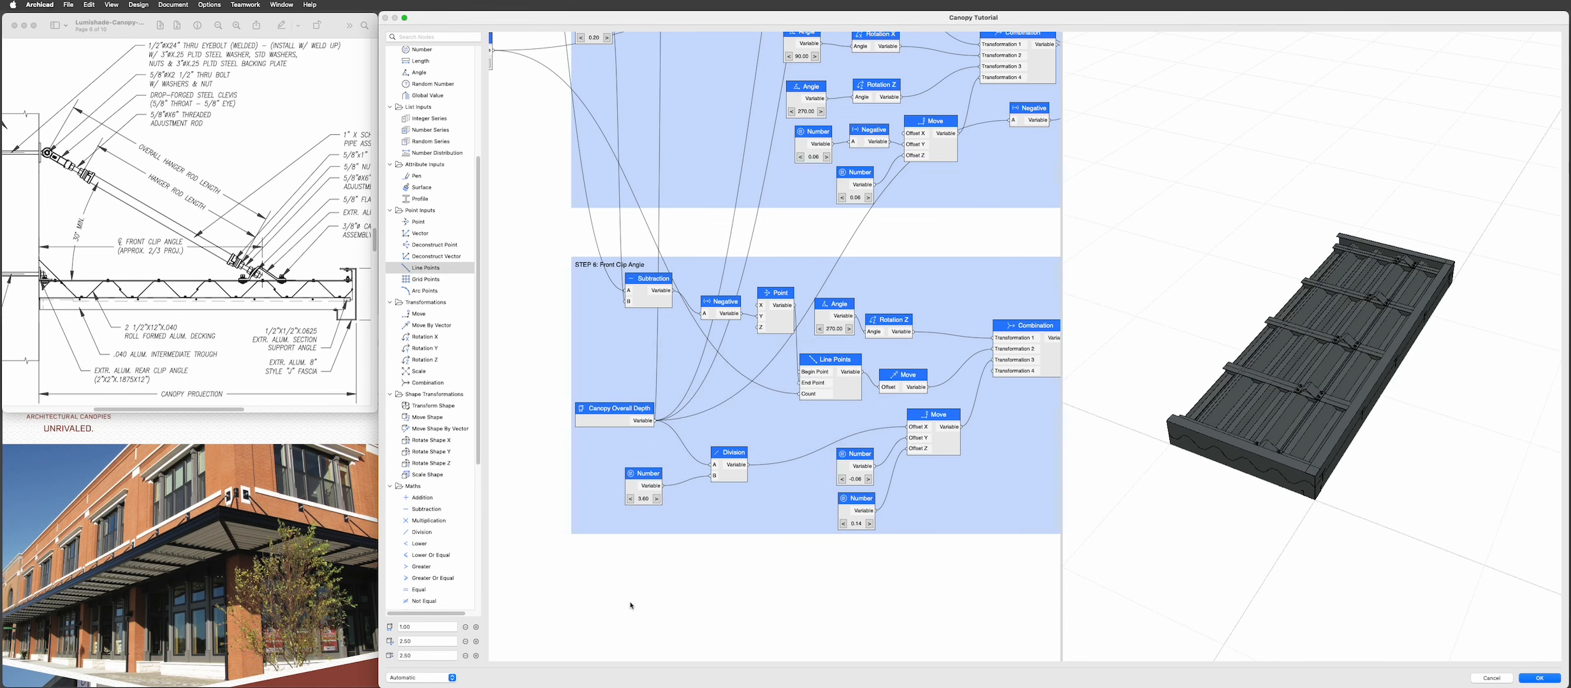
{"action": "left_click", "coordinate": [477, 630]}
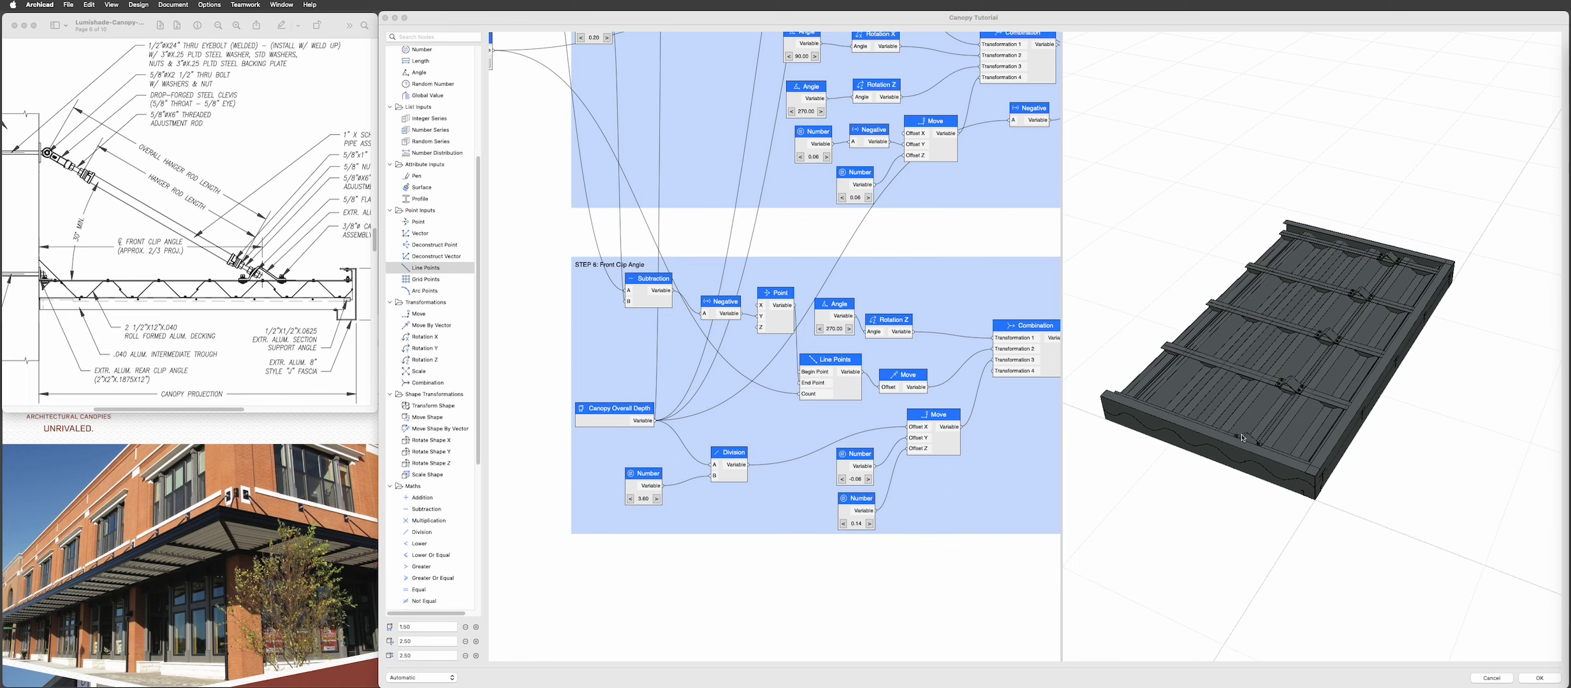
{"action": "left_click", "coordinate": [789, 505]}
{"action": "scroll", "coordinate": [784, 472], "scroll_direction": "down", "scroll_amount": 6}
{"action": "middle_click_drag", "start_coordinate": [761, 444], "coordinate": [771, 326]}
{"action": "scroll", "coordinate": [774, 329], "scroll_direction": "up", "scroll_amount": 4}
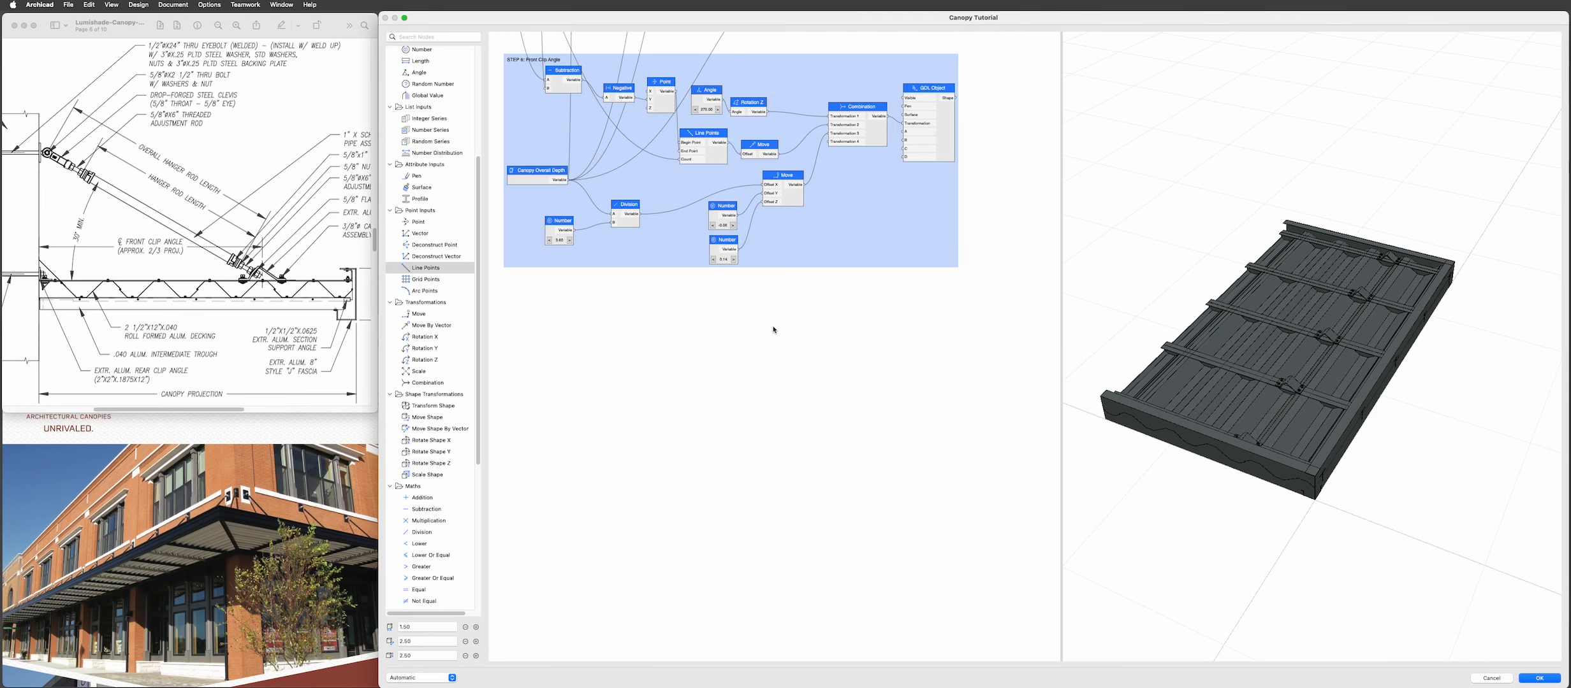
{"action": "middle_click_drag", "start_coordinate": [824, 373], "coordinate": [858, 369]}
{"action": "scroll", "coordinate": [1296, 454], "scroll_direction": "up", "scroll_amount": 5}
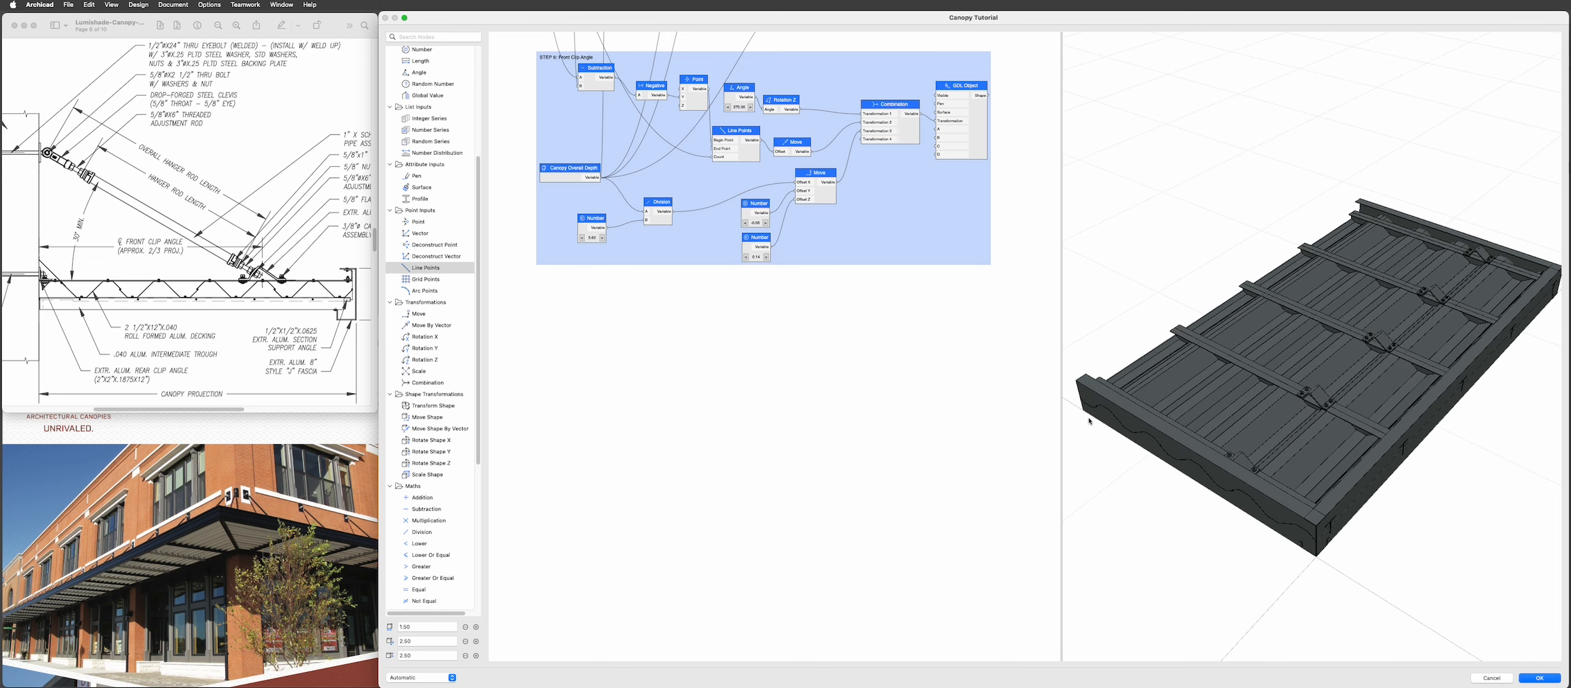
{"action": "mouse_move", "coordinate": [1358, 461]}
{"action": "left_mouse_down"}
{"action": "mouse_move", "coordinate": [1209, 493]}
{"action": "mouse_move", "coordinate": [1232, 453]}
{"action": "mouse_move", "coordinate": [1373, 429]}
{"action": "mouse_move", "coordinate": [1357, 417]}
{"action": "mouse_move", "coordinate": [1358, 444]}
{"action": "mouse_move", "coordinate": [1375, 447]}
{"action": "left_mouse_up"}
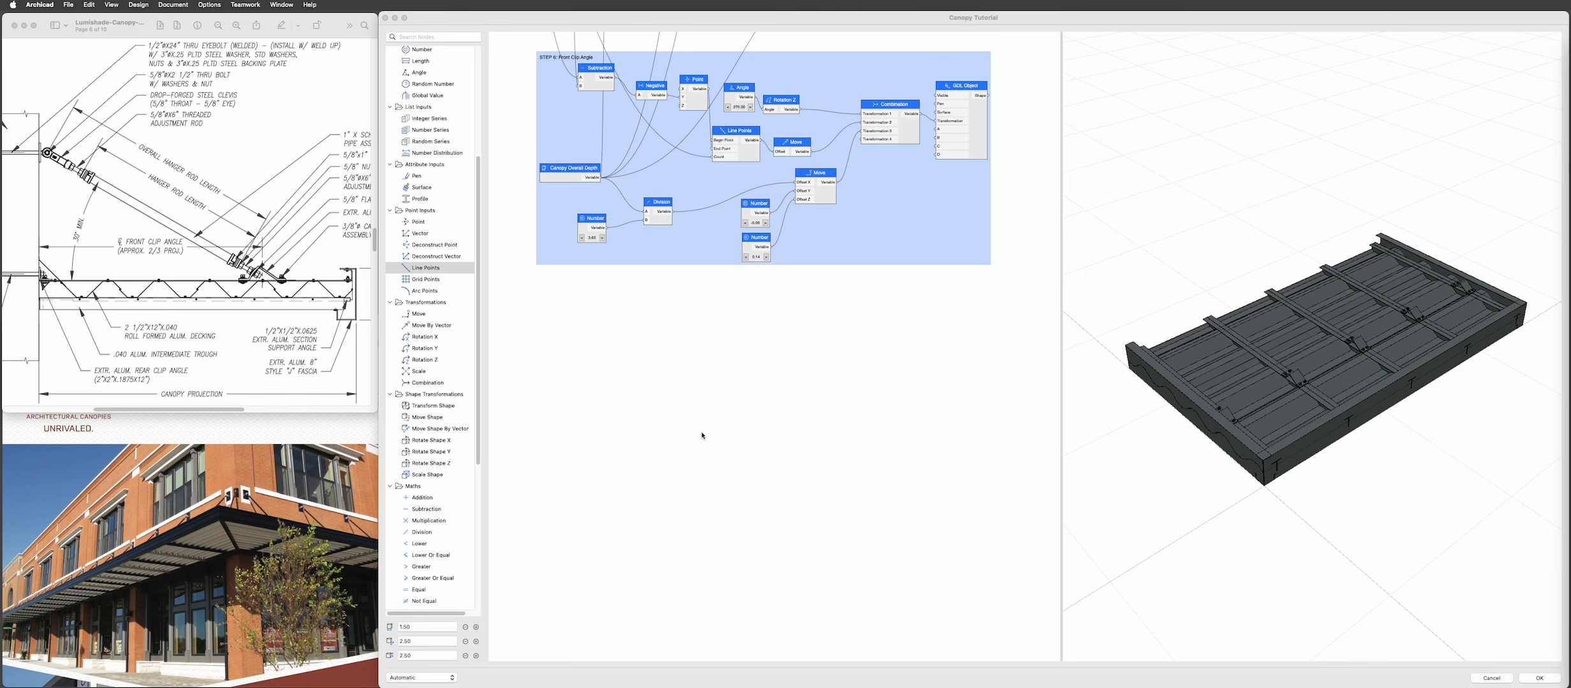
- Add a GDL Object node in the empty canvas area below the STEP 6 group
{"action": "left_click", "coordinate": [731, 388]}
{"action": "scroll", "coordinate": [434, 537], "scroll_direction": "down", "scroll_amount": 10}
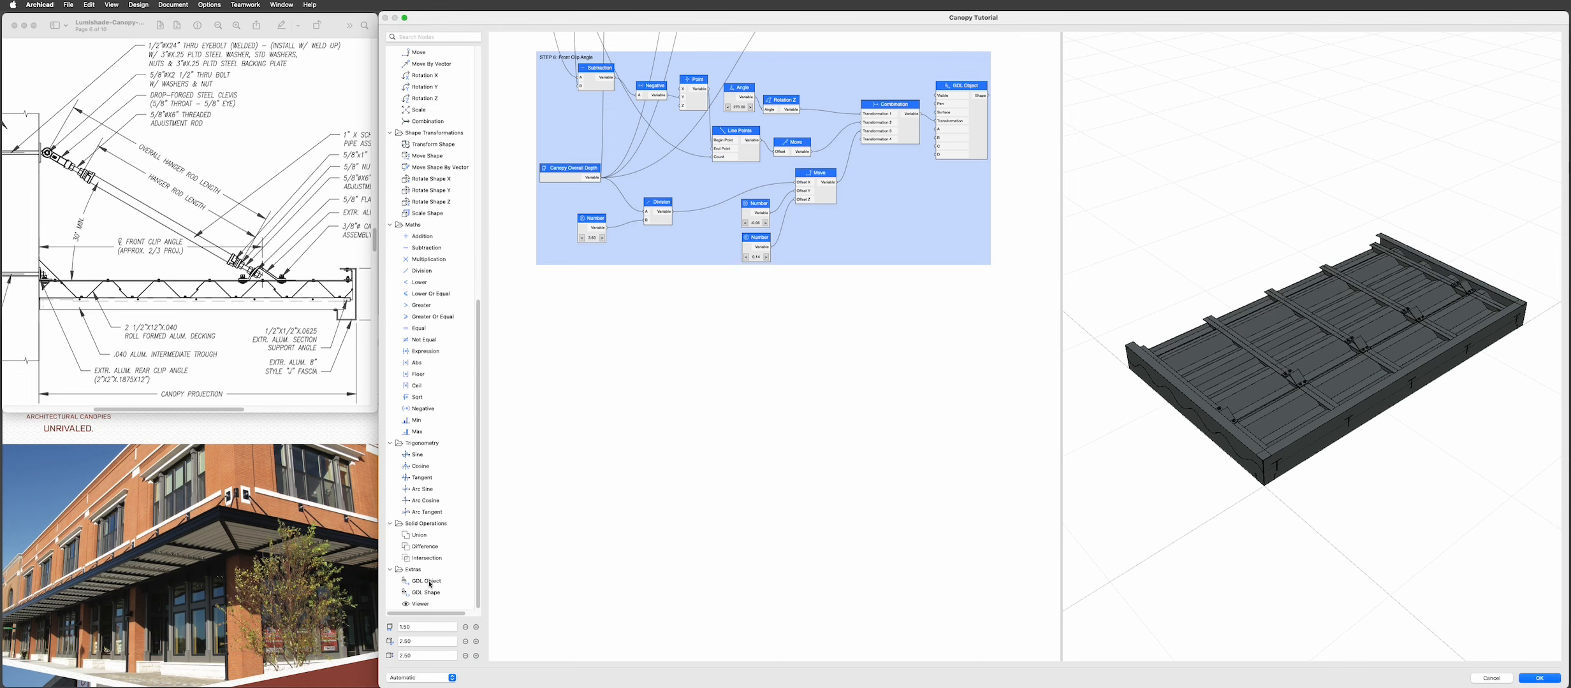
{"action": "left_click_drag", "start_coordinate": [426, 582], "coordinate": [920, 393]}
{"action": "scroll", "coordinate": [922, 381], "scroll_direction": "up", "scroll_amount": 6}
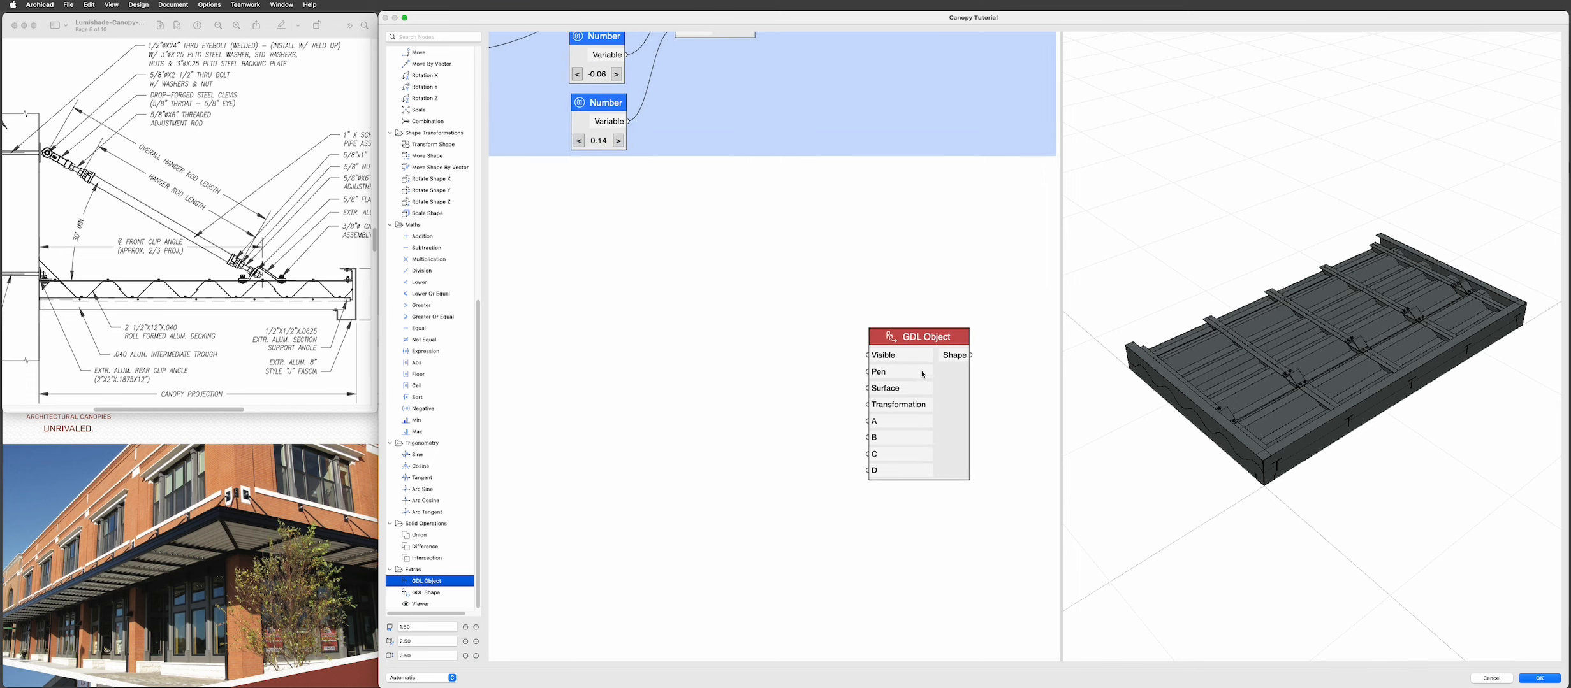
- Try to assign the Rear Clip Angle - 2 library object to the new GDL Object node
{"action": "double_click", "coordinate": [924, 372]}
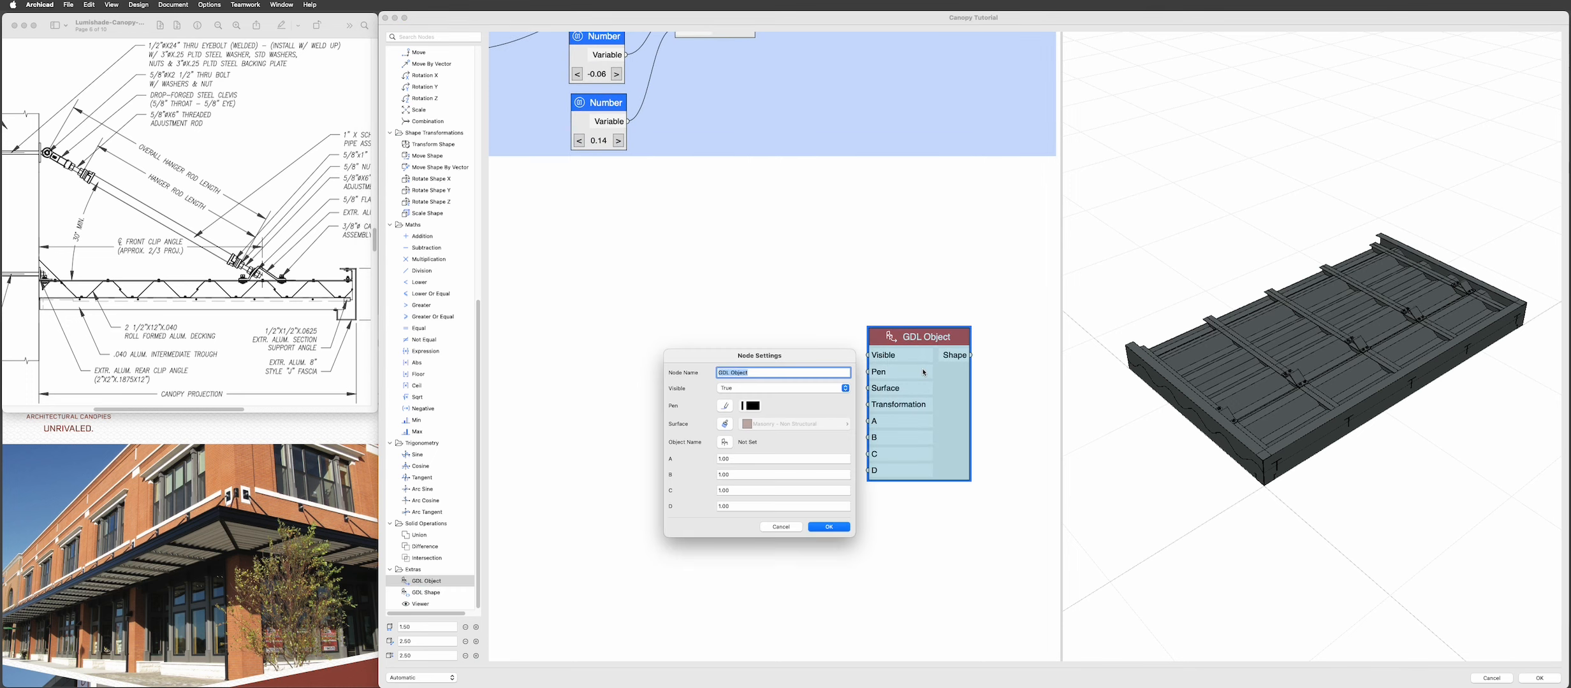
{"action": "left_click", "coordinate": [725, 443]}
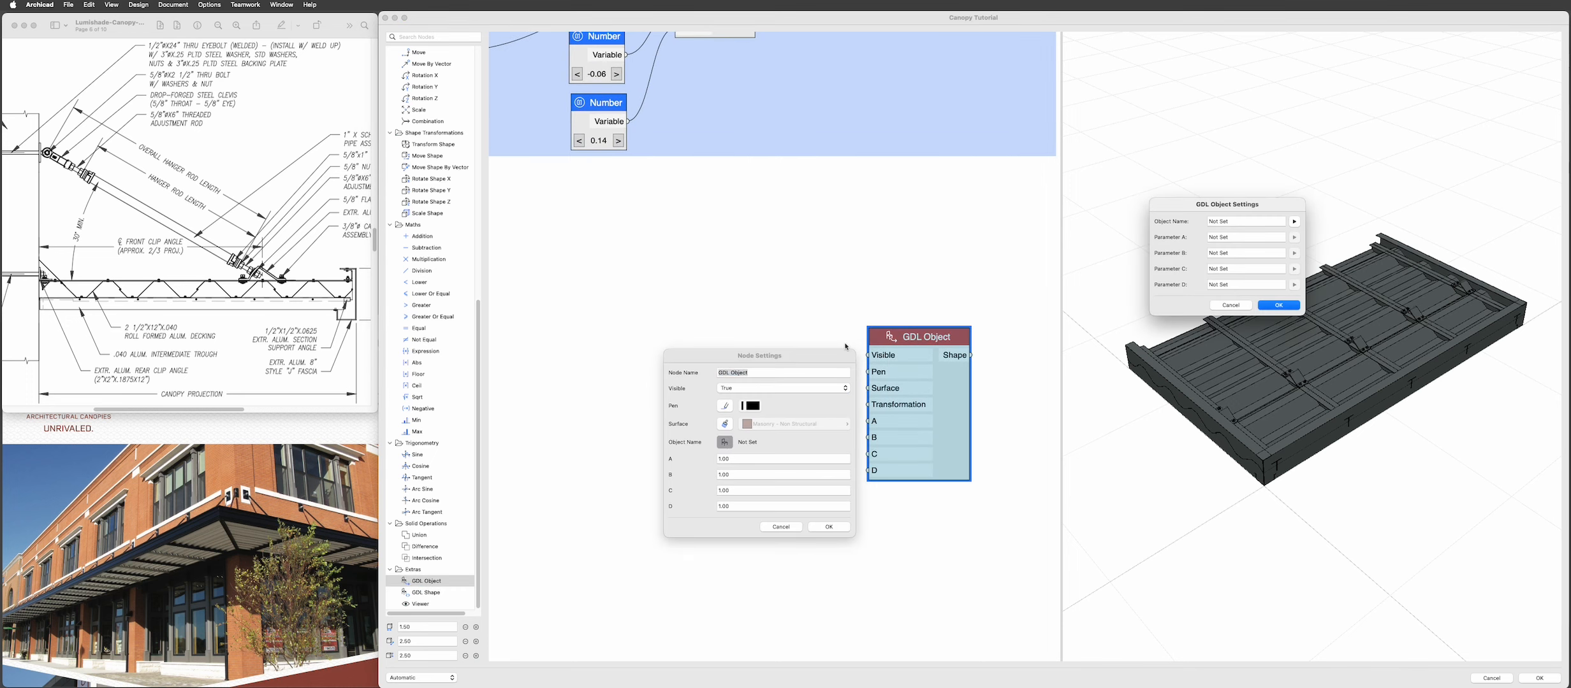
{"action": "left_click", "coordinate": [1294, 222]}
{"action": "type", "text": "rear"}
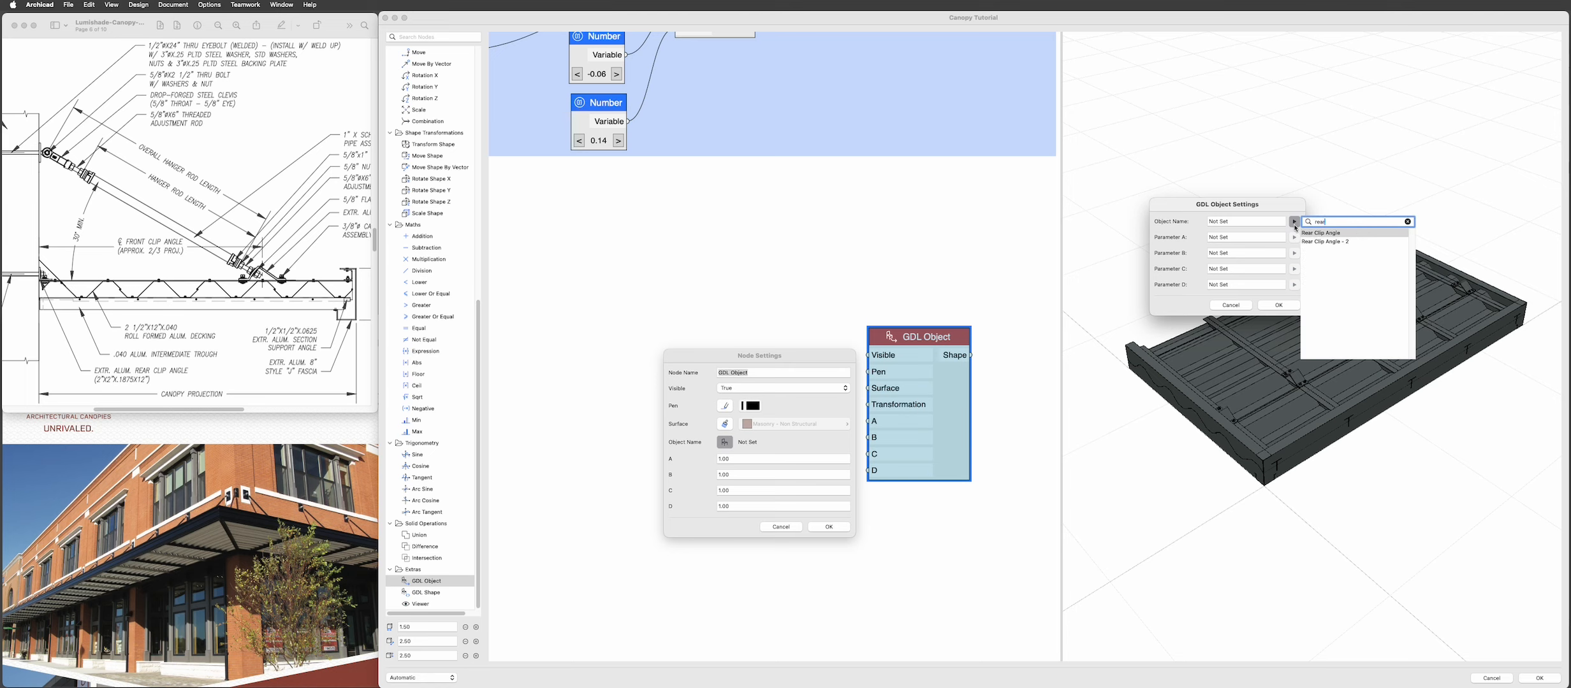
{"action": "left_click", "coordinate": [1358, 243]}
{"action": "left_click", "coordinate": [1279, 306]}
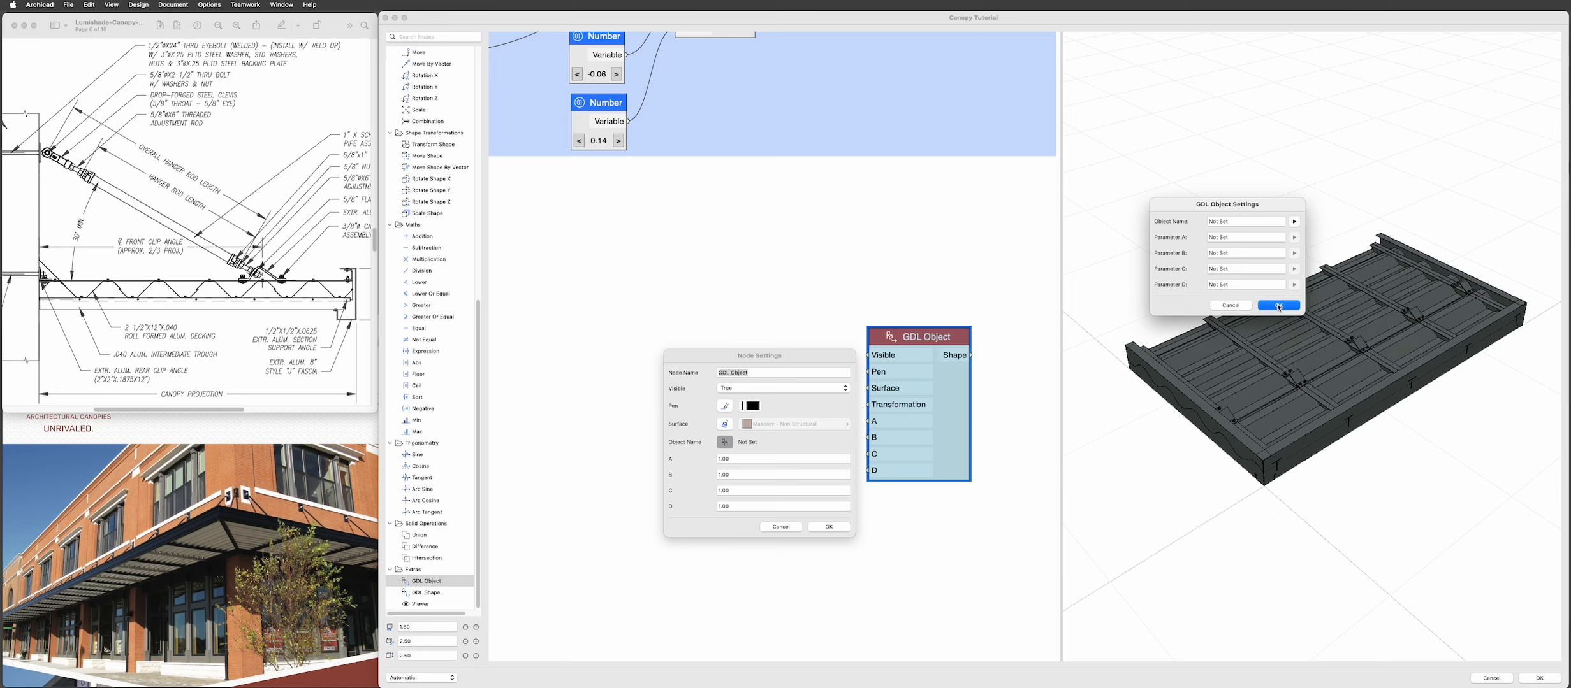
{"action": "left_click", "coordinate": [1292, 306]}
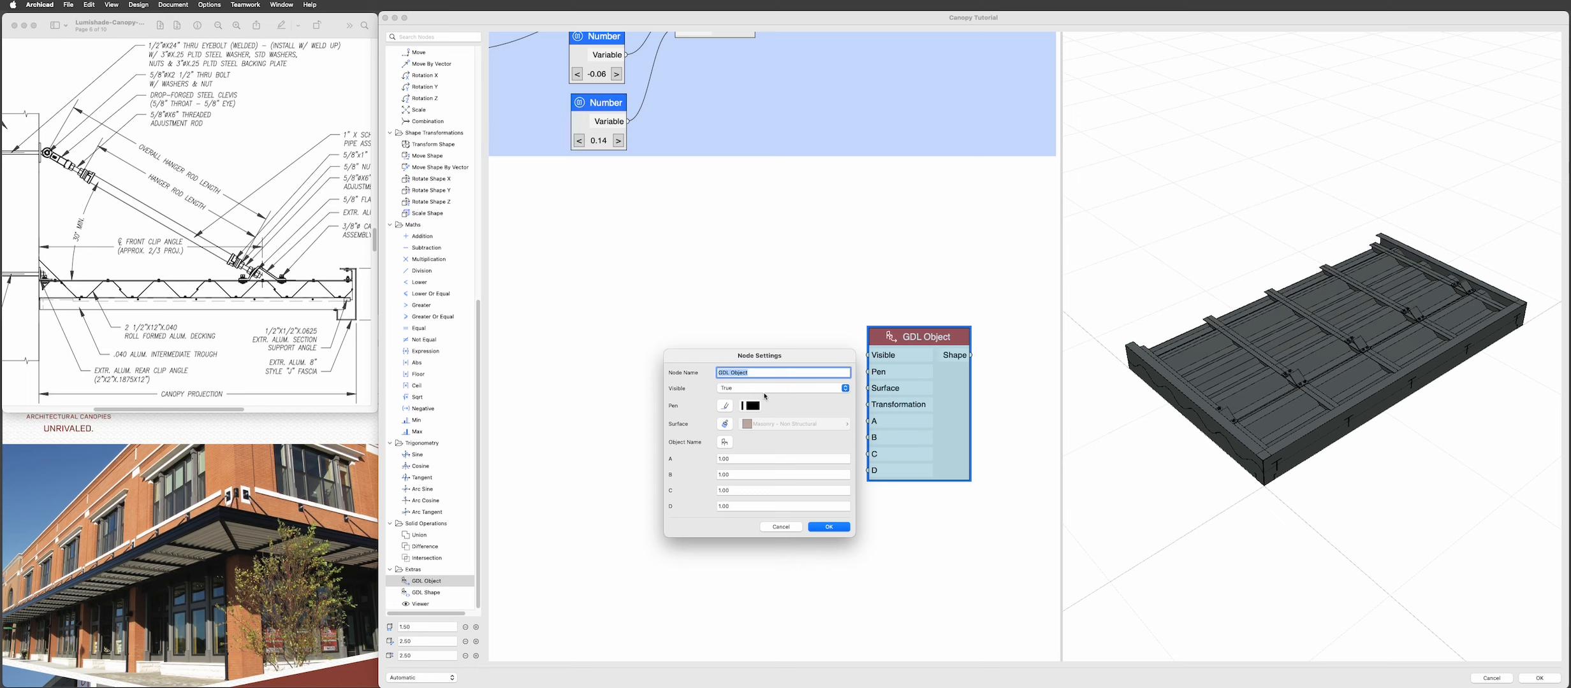
{"action": "left_click", "coordinate": [830, 529]}
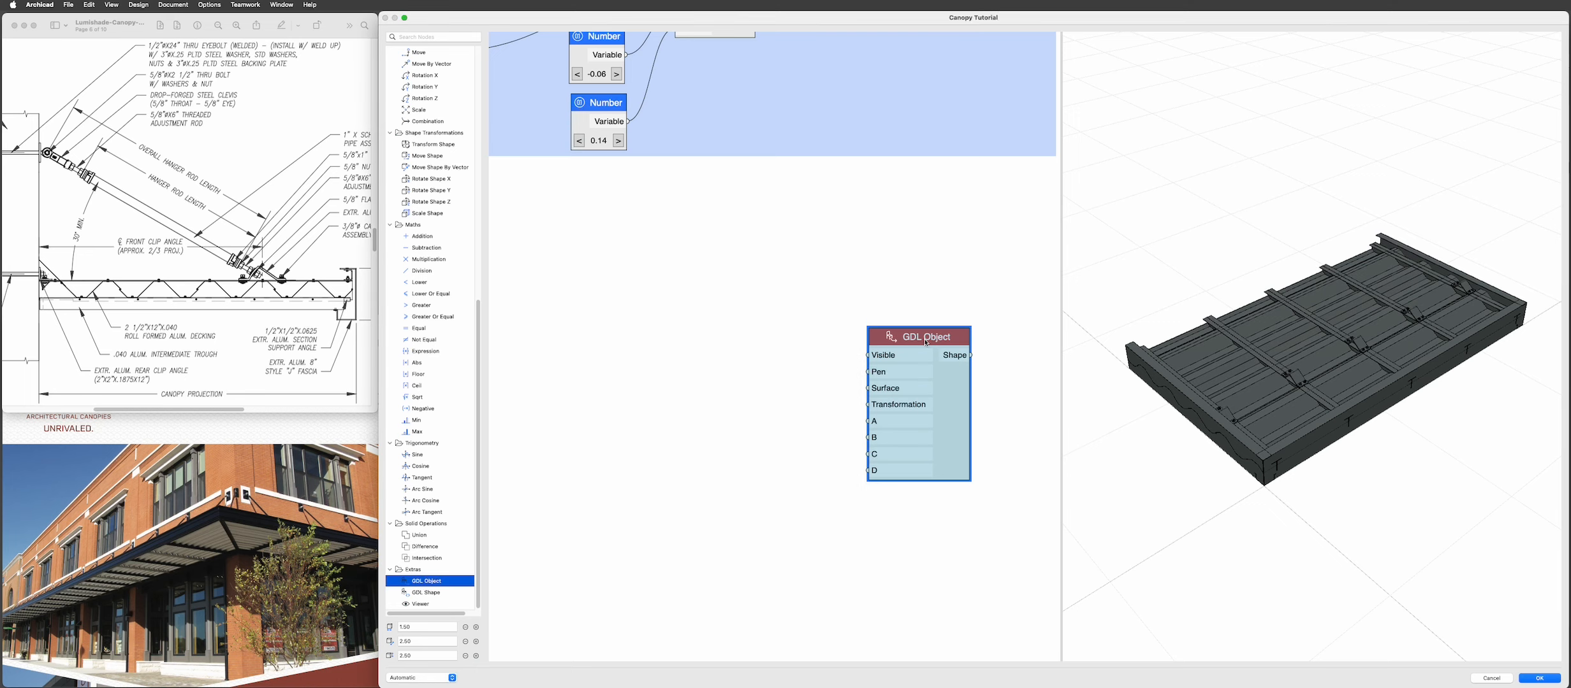
- Nudge the new GDL Object node slightly and set its object to Rear Clip Angle - 2
{"action": "left_click_drag", "start_coordinate": [926, 343], "coordinate": [918, 342]}
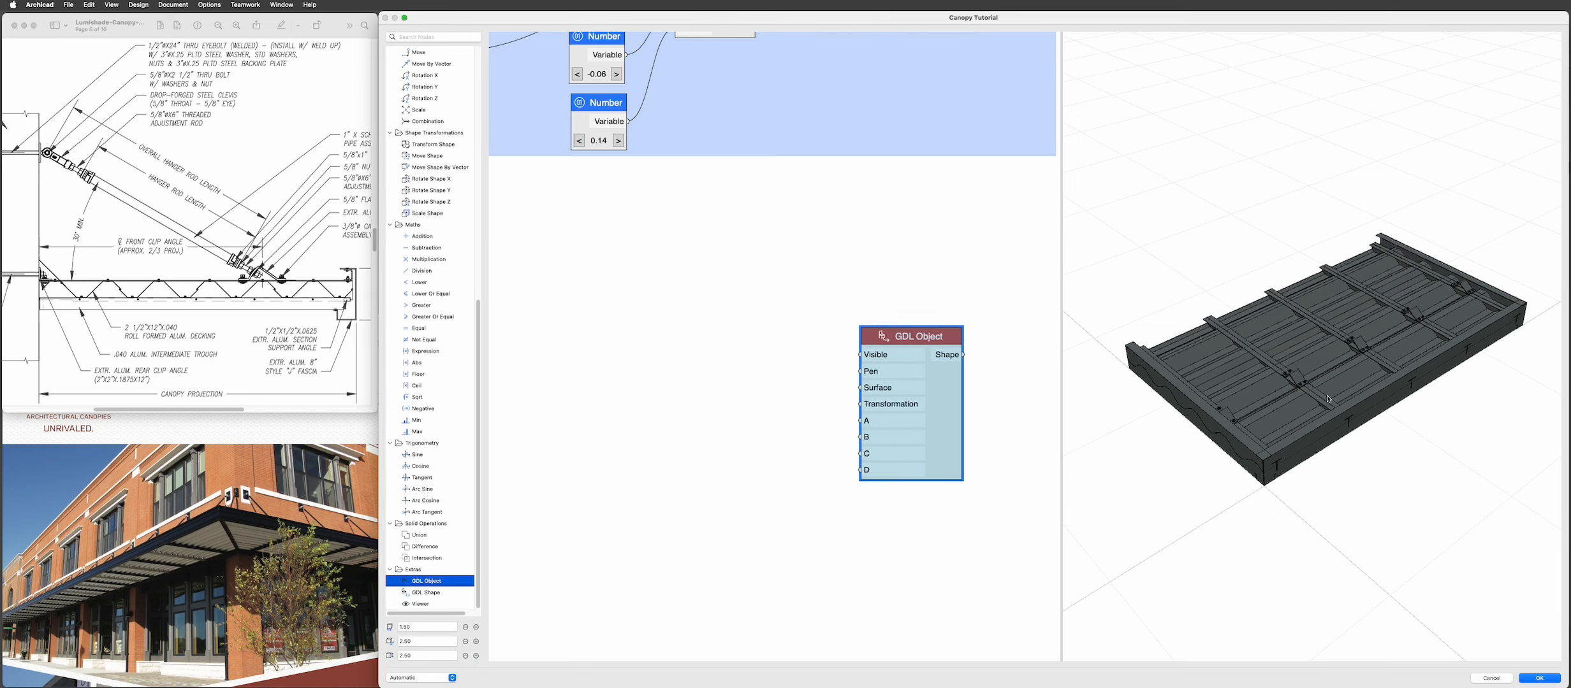
{"action": "double_click", "coordinate": [930, 382]}
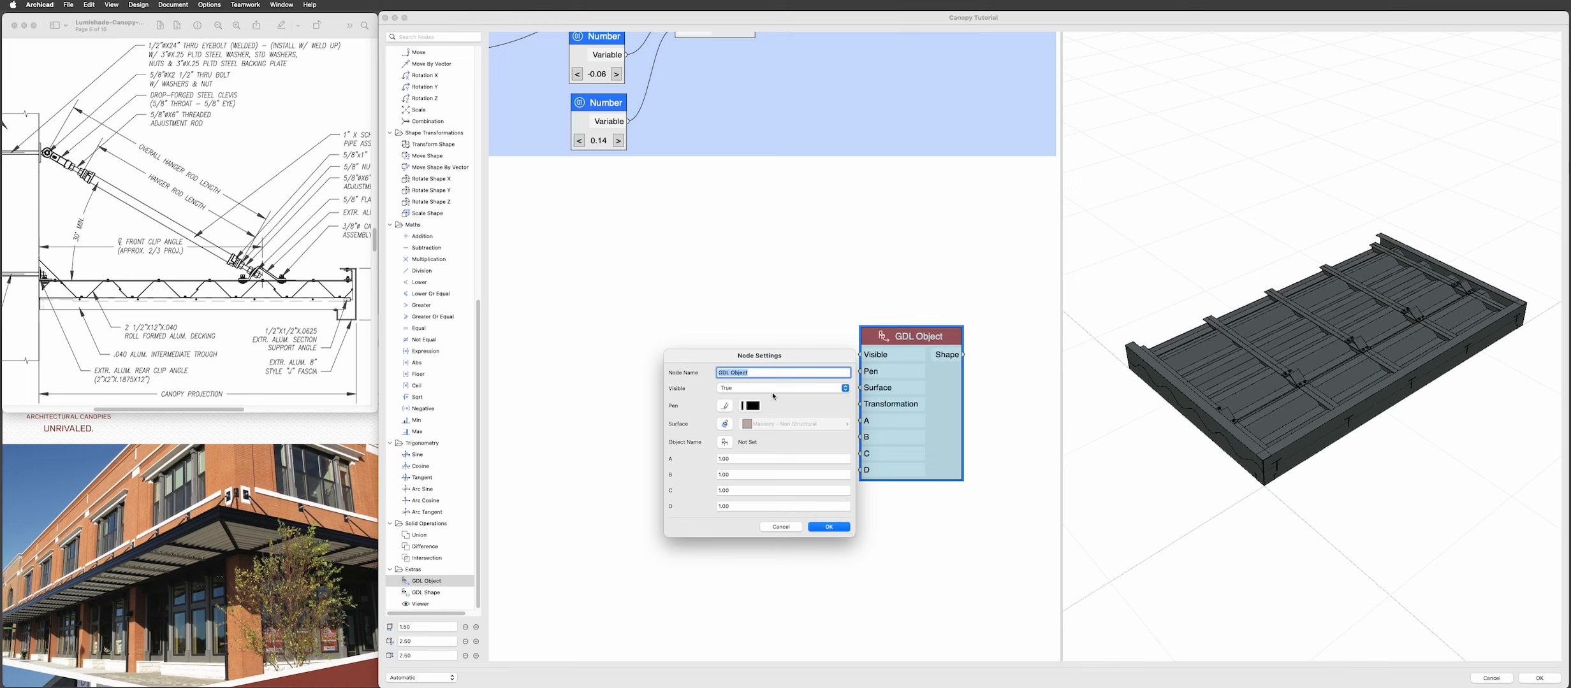
{"action": "left_click", "coordinate": [725, 443]}
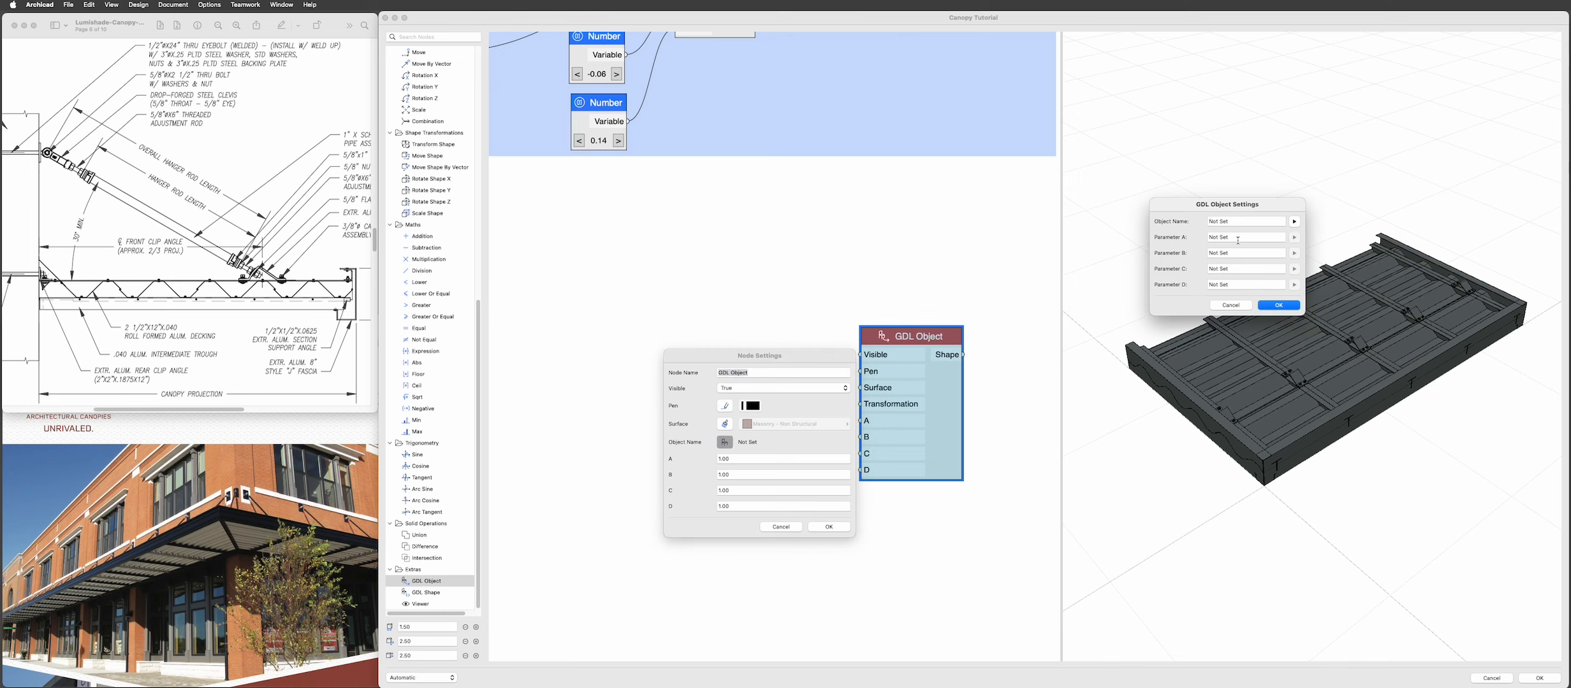
{"action": "left_click", "coordinate": [1294, 222]}
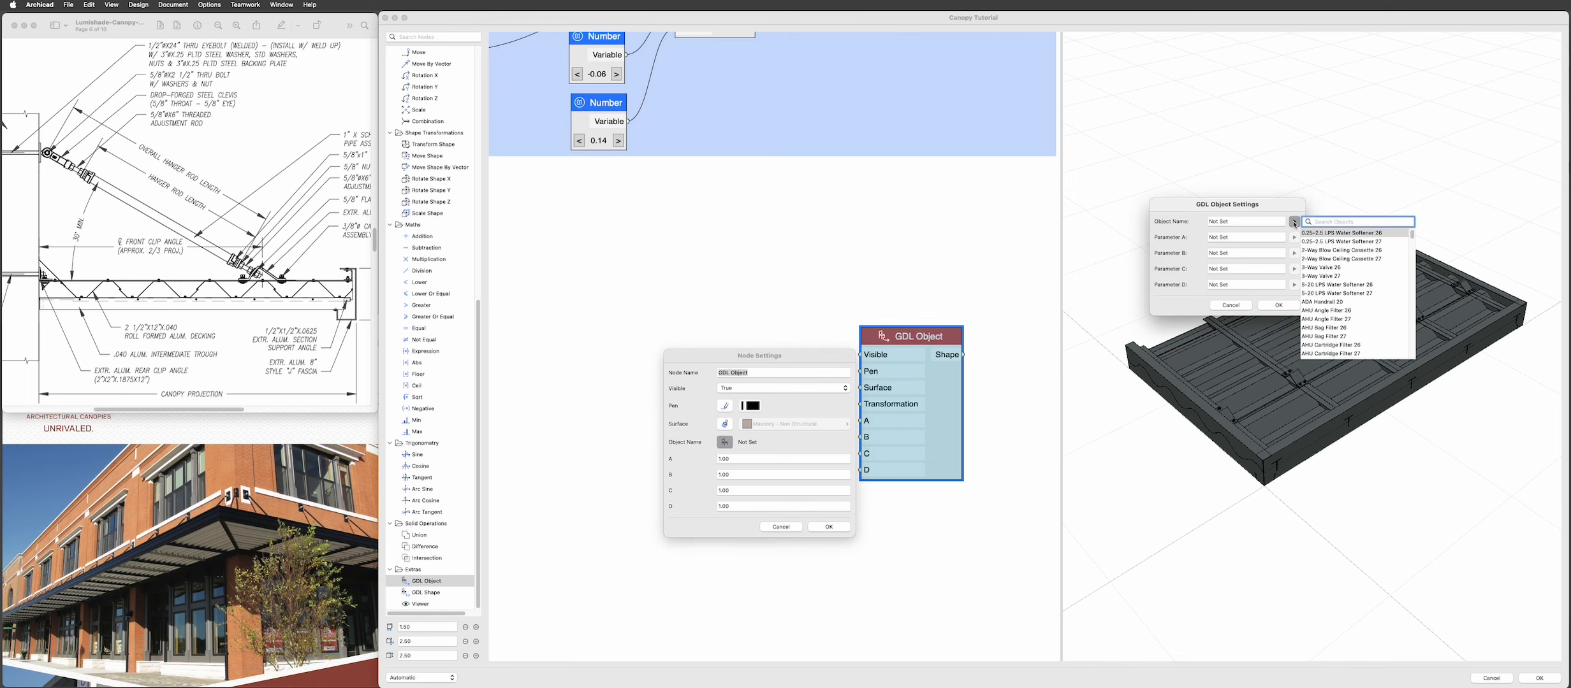
{"action": "type", "text": "rear"}
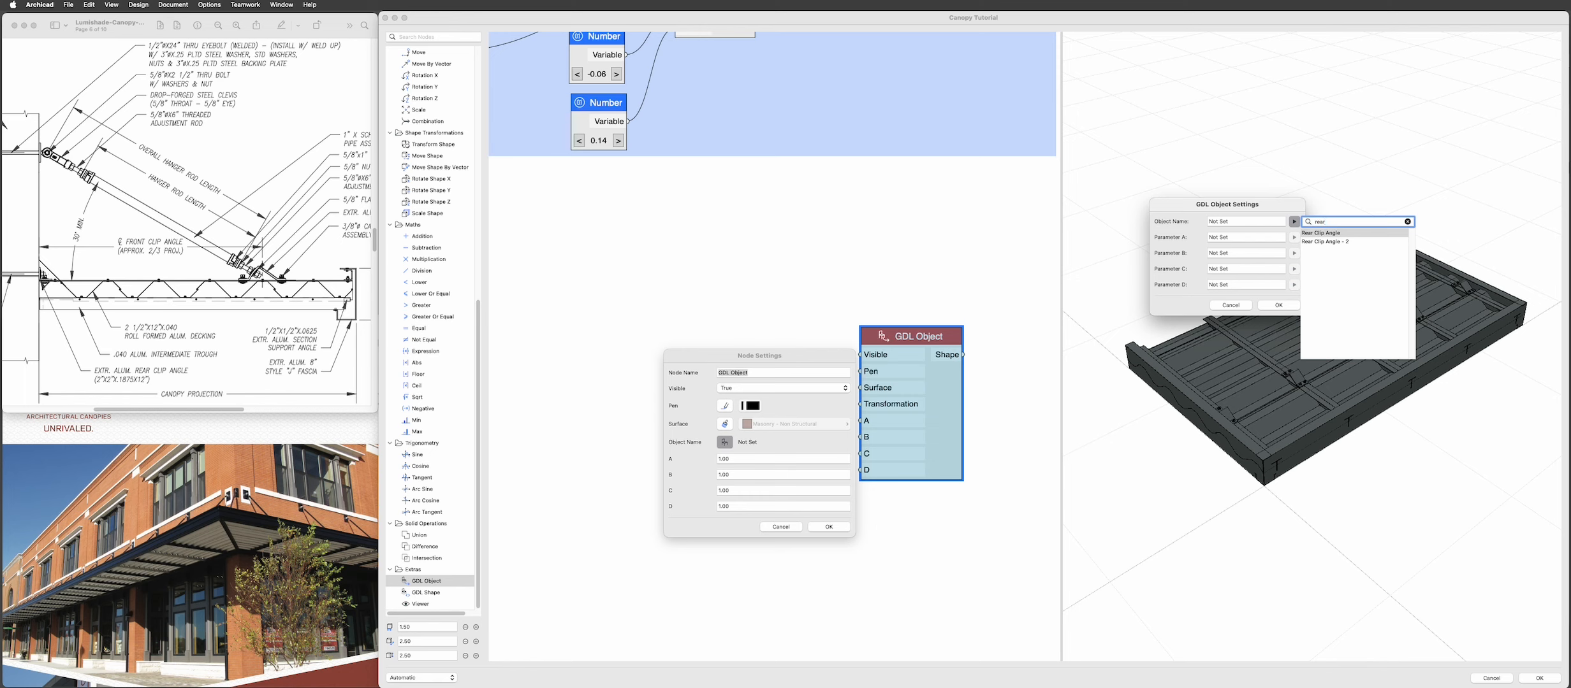
{"action": "left_click", "coordinate": [1322, 242]}
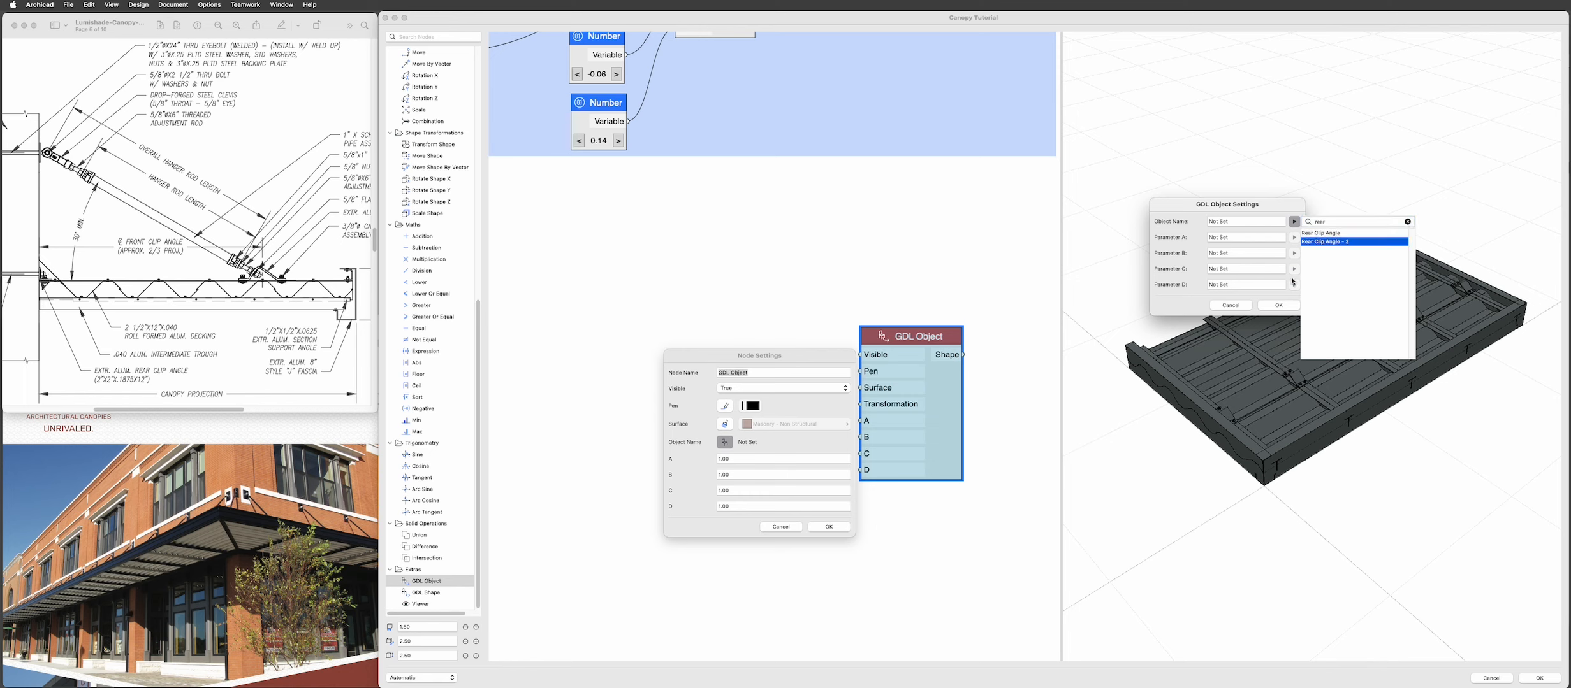
{"action": "left_click", "coordinate": [1328, 243]}
{"action": "left_click", "coordinate": [1275, 306]}
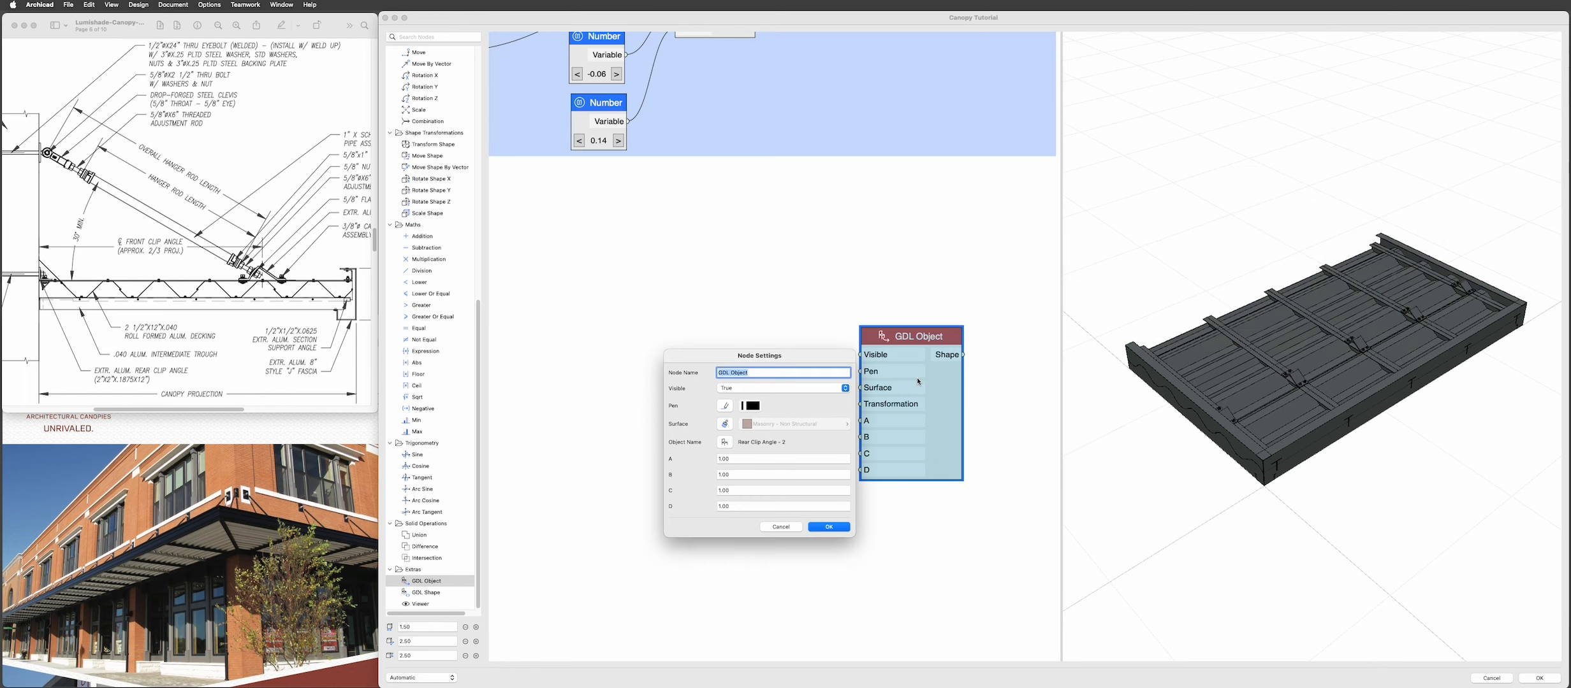
{"action": "left_click", "coordinate": [831, 527]}
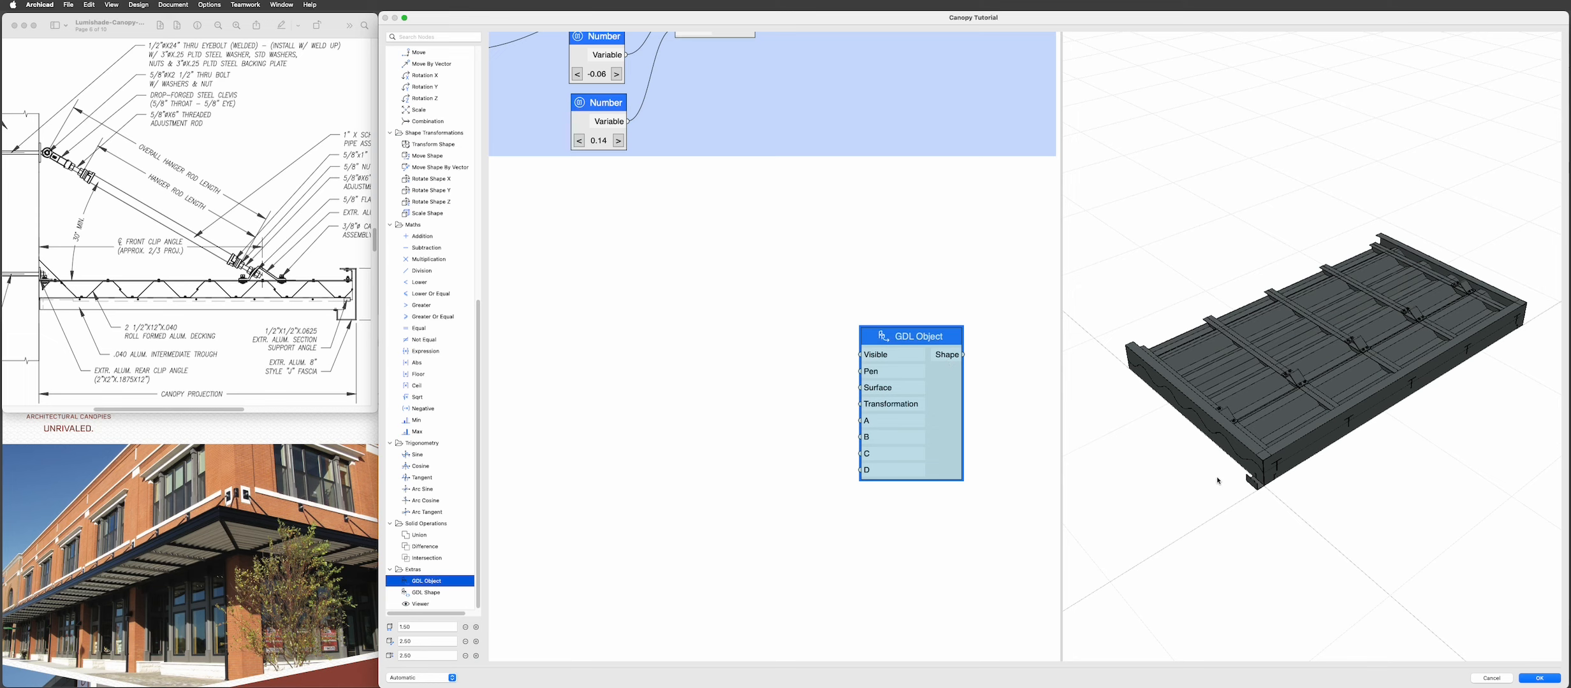
- Inspect the newly placed rear clip angle at the canopy's corner up close in the 3D preview
{"action": "left_click_drag", "start_coordinate": [1217, 481], "coordinate": [1254, 514]}
{"action": "scroll", "coordinate": [1254, 514], "scroll_direction": "up", "scroll_amount": 3}
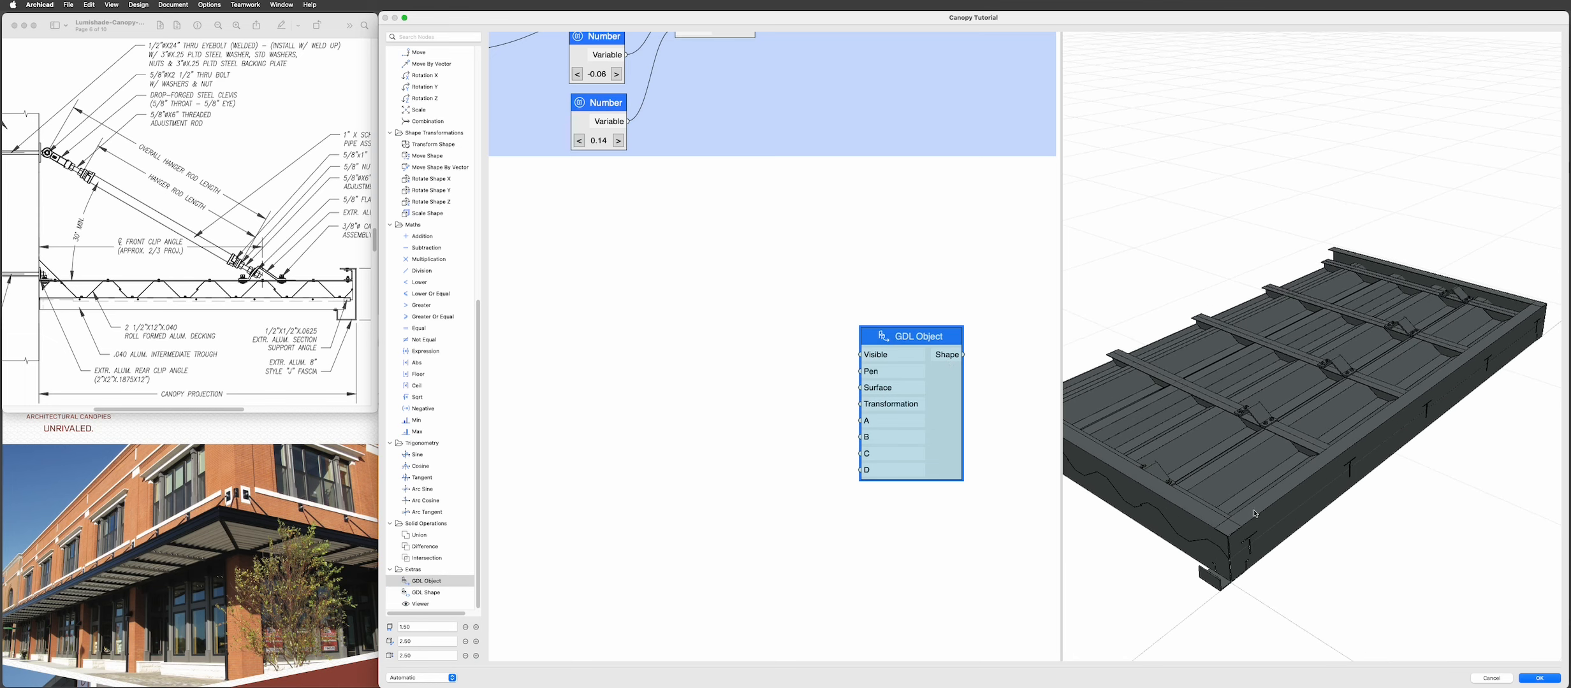
{"action": "scroll", "coordinate": [1254, 514], "scroll_direction": "up", "scroll_amount": 10}
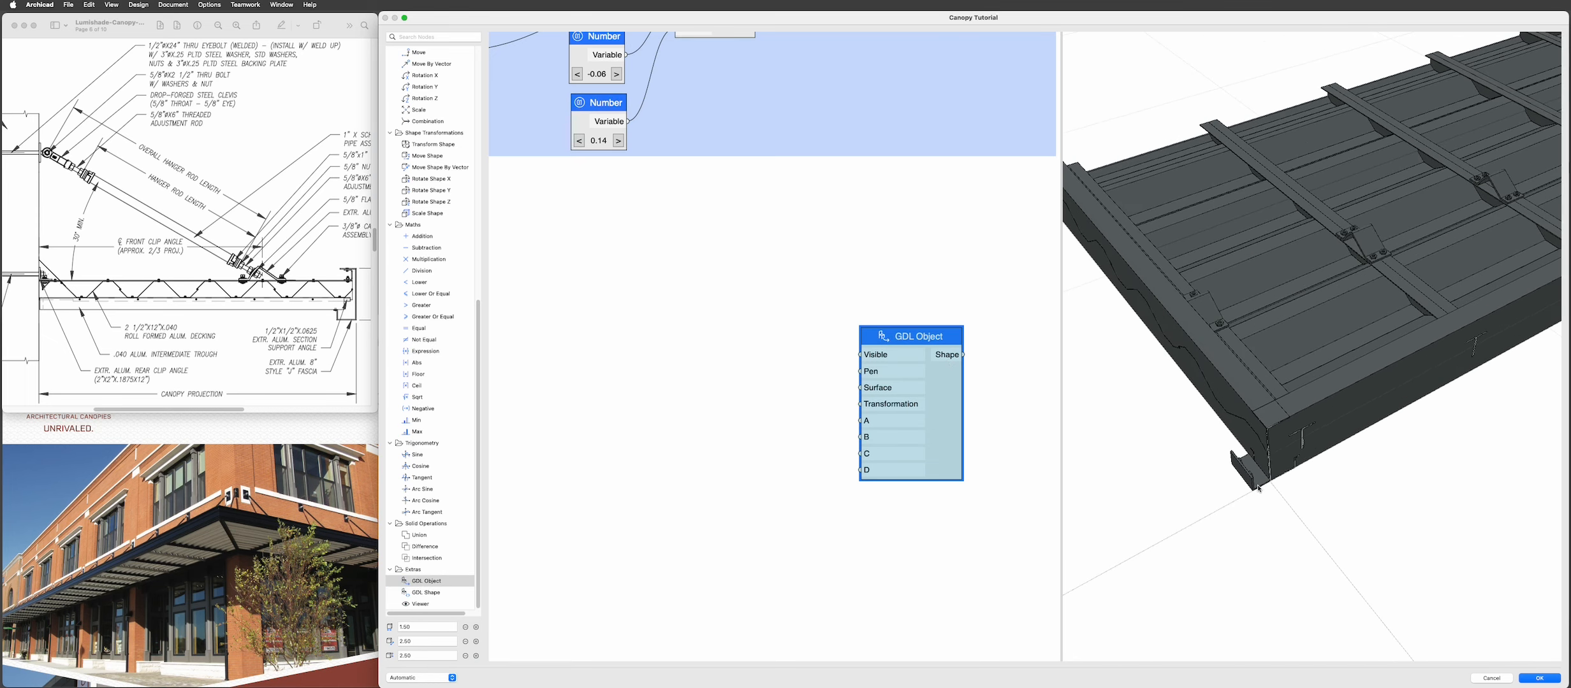
{"action": "left_click_drag", "start_coordinate": [1258, 489], "coordinate": [1249, 440]}
{"action": "scroll", "coordinate": [1267, 465], "scroll_direction": "up", "scroll_amount": 5}
- Switch to the Lumishade canopy drawing in Preview and examine the rear clip angle detail at the wall
{"action": "left_click", "coordinate": [125, 244]}
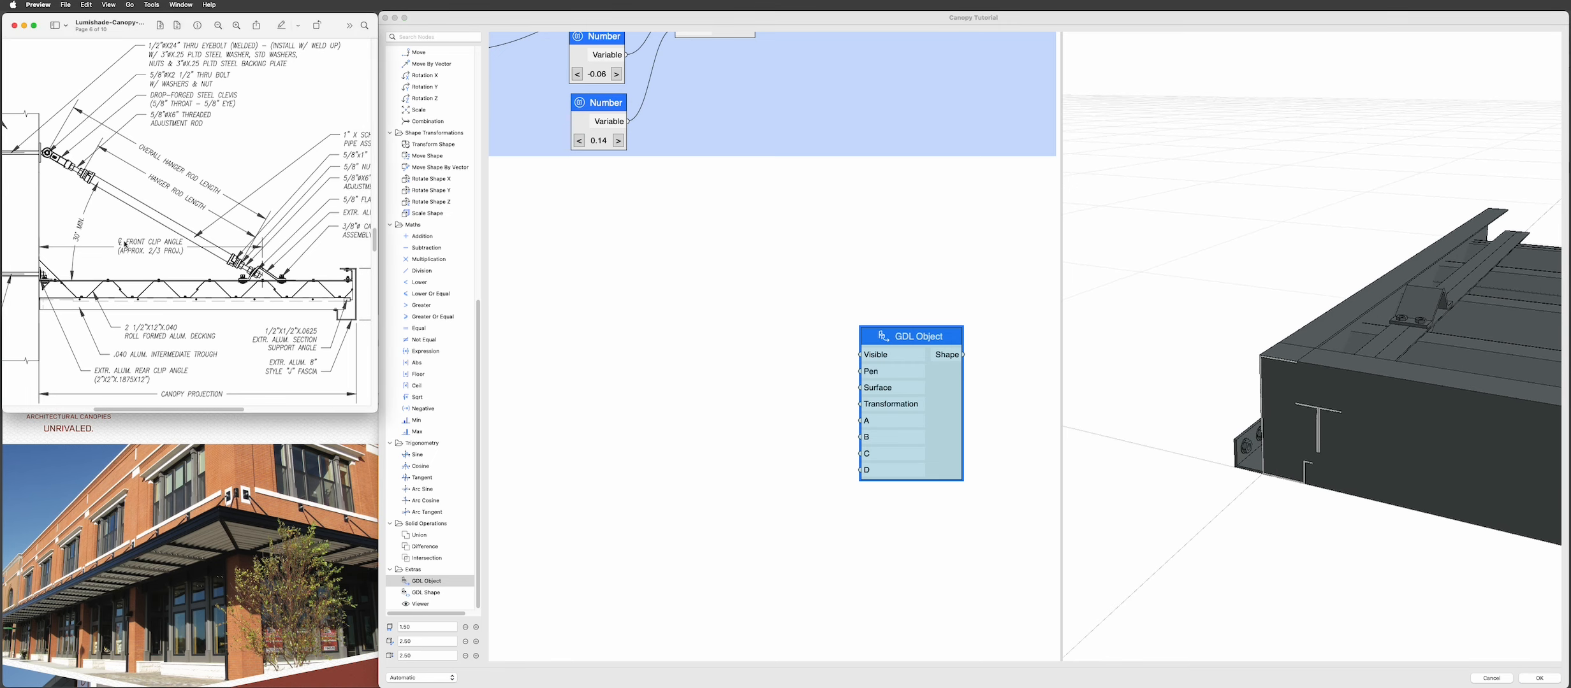
{"action": "scroll", "coordinate": [71, 272], "scroll_direction": "left", "scroll_amount": 5}
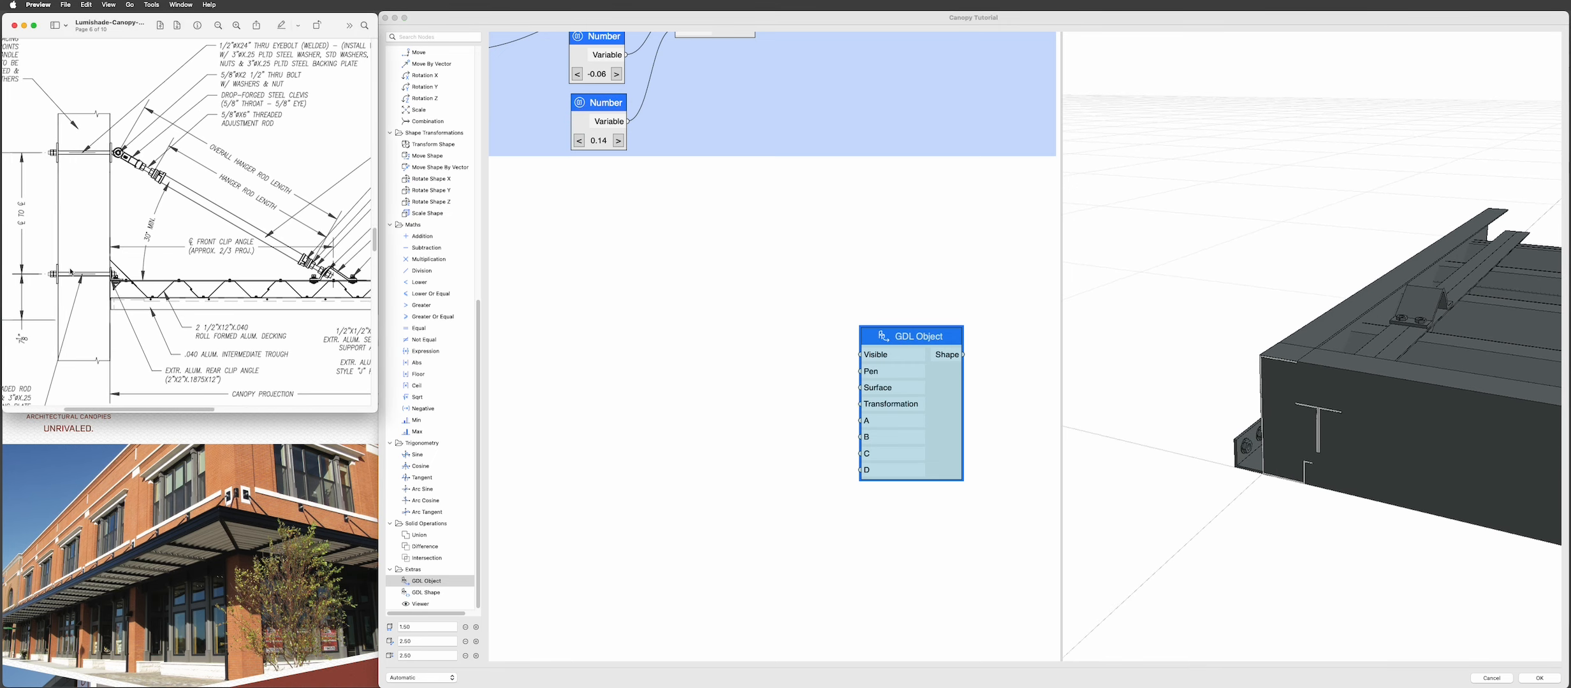
{"action": "left_click", "coordinate": [237, 28]}
{"action": "scroll", "coordinate": [134, 317], "scroll_direction": "down", "scroll_amount": 5}
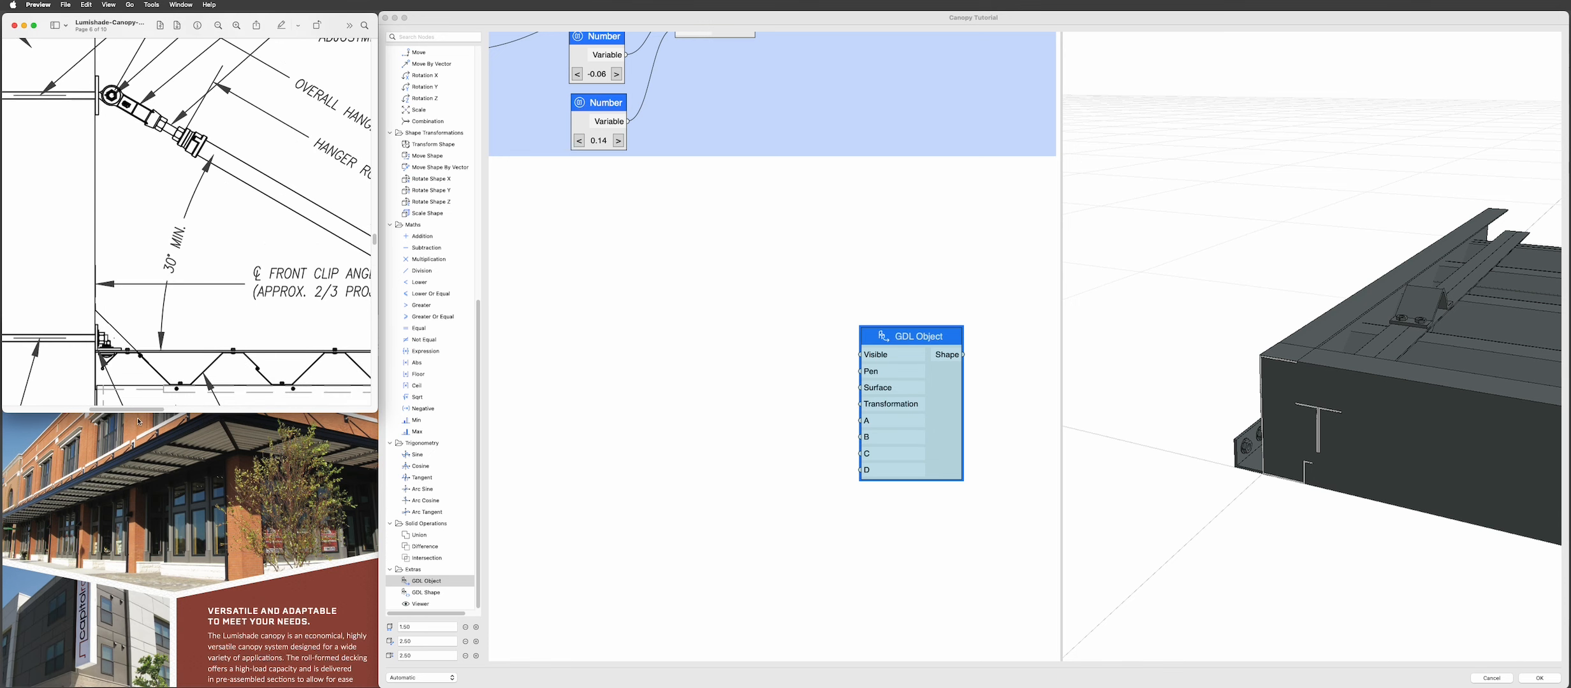
{"action": "scroll", "coordinate": [134, 318], "scroll_direction": "down", "scroll_amount": 2}
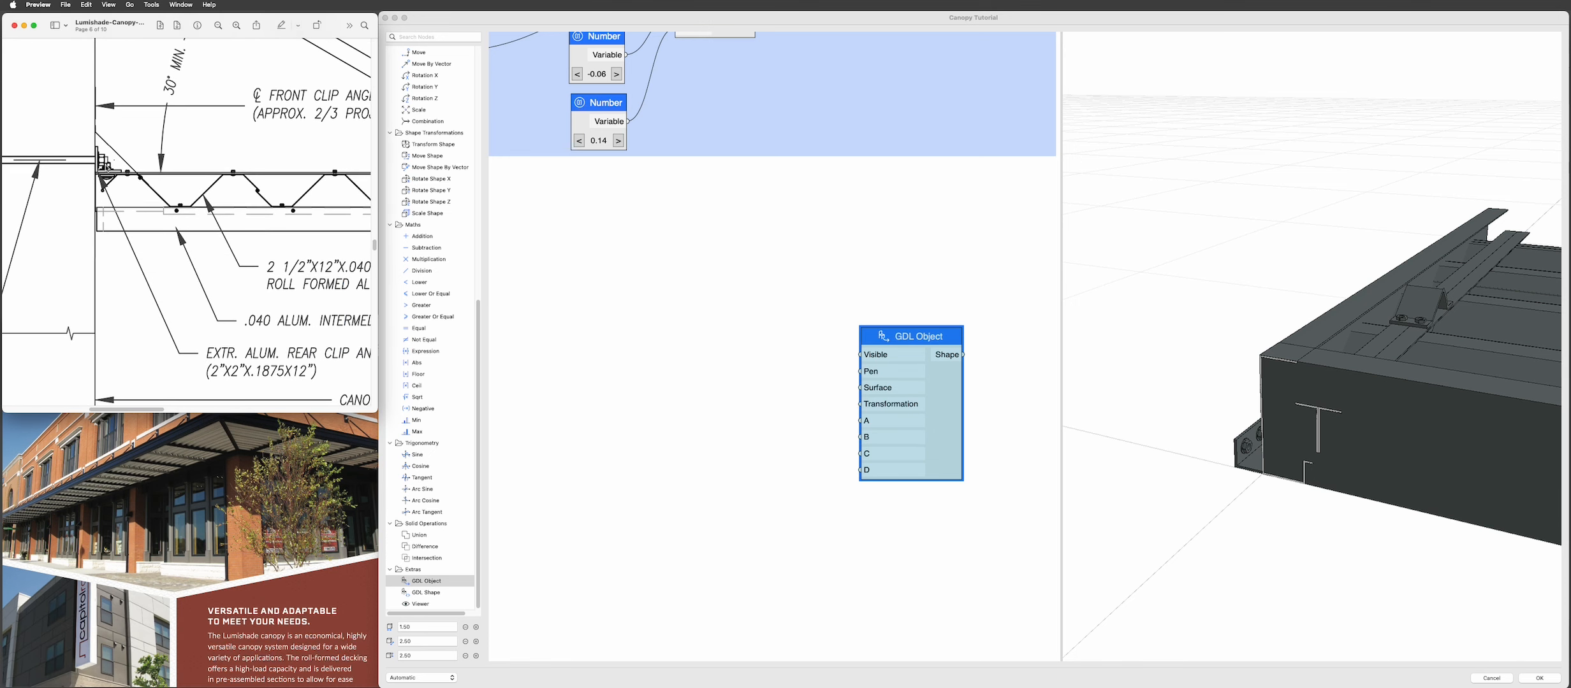
- Switch to the Mapes Lumishade brochure and examine the canopy illustration in its Technical Data section up close
{"action": "left_click", "coordinate": [232, 461]}
{"action": "scroll", "coordinate": [232, 461], "scroll_direction": "down", "scroll_amount": 5}
{"action": "scroll", "coordinate": [232, 462], "scroll_direction": "down", "scroll_amount": 8}
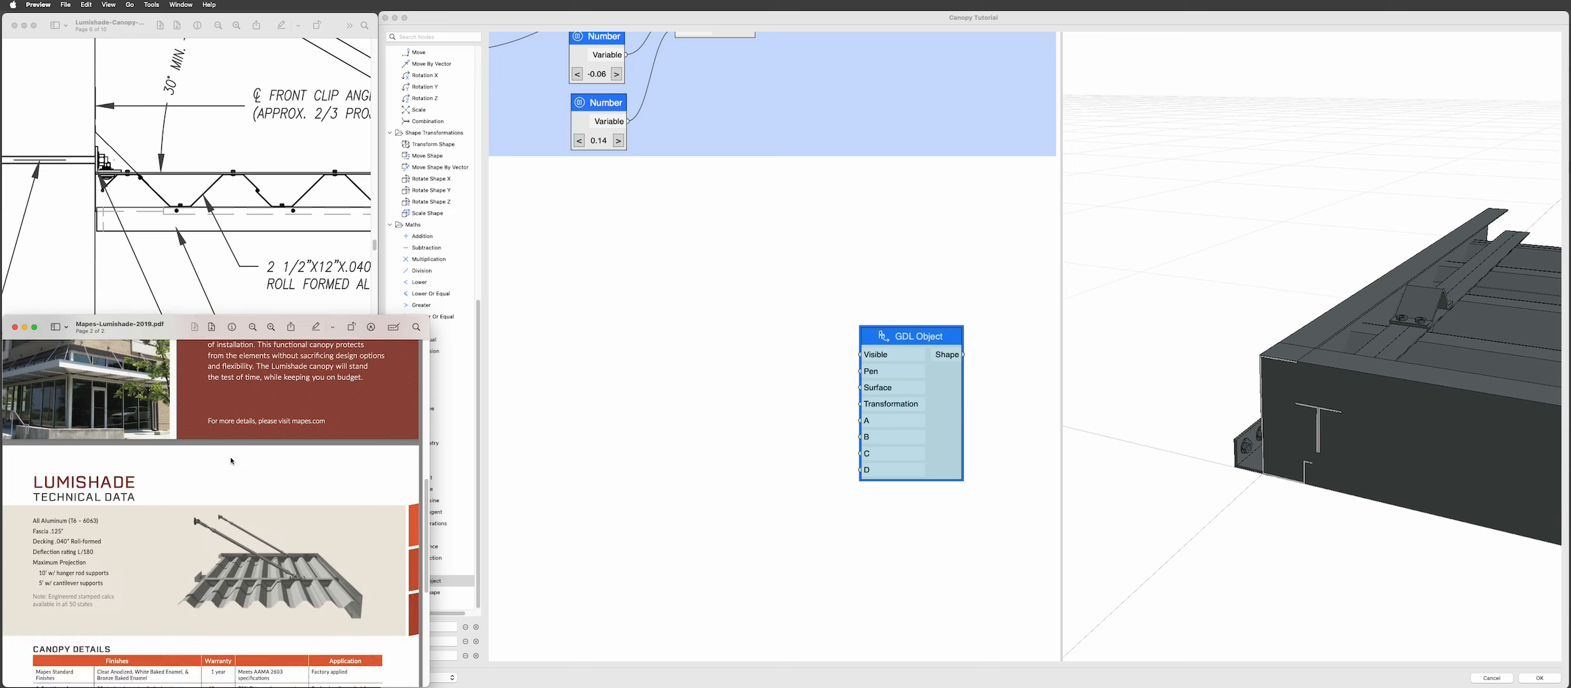
{"action": "scroll", "coordinate": [243, 458], "scroll_direction": "up", "scroll_amount": 1}
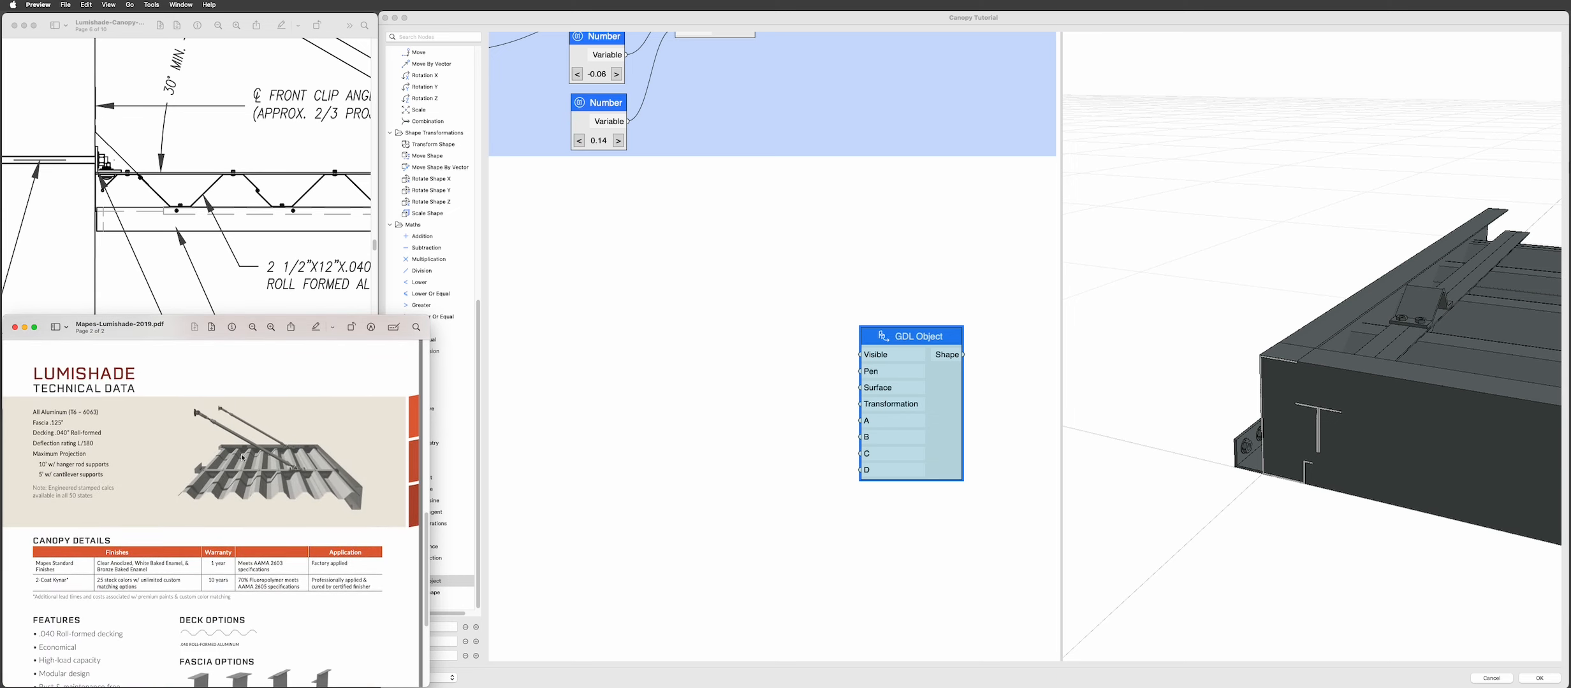
{"action": "left_click", "coordinate": [271, 327]}
{"action": "left_click", "coordinate": [271, 327]}
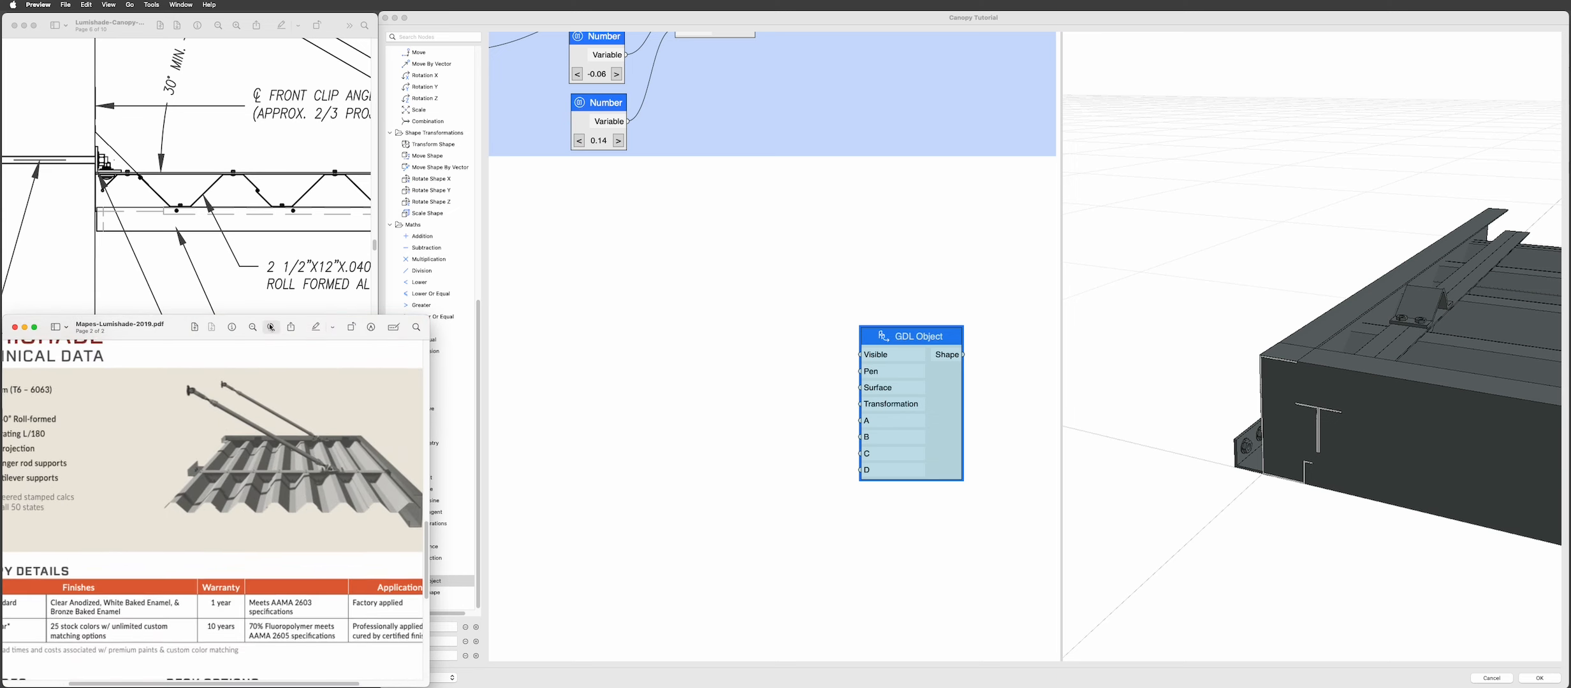
{"action": "left_click", "coordinate": [271, 327]}
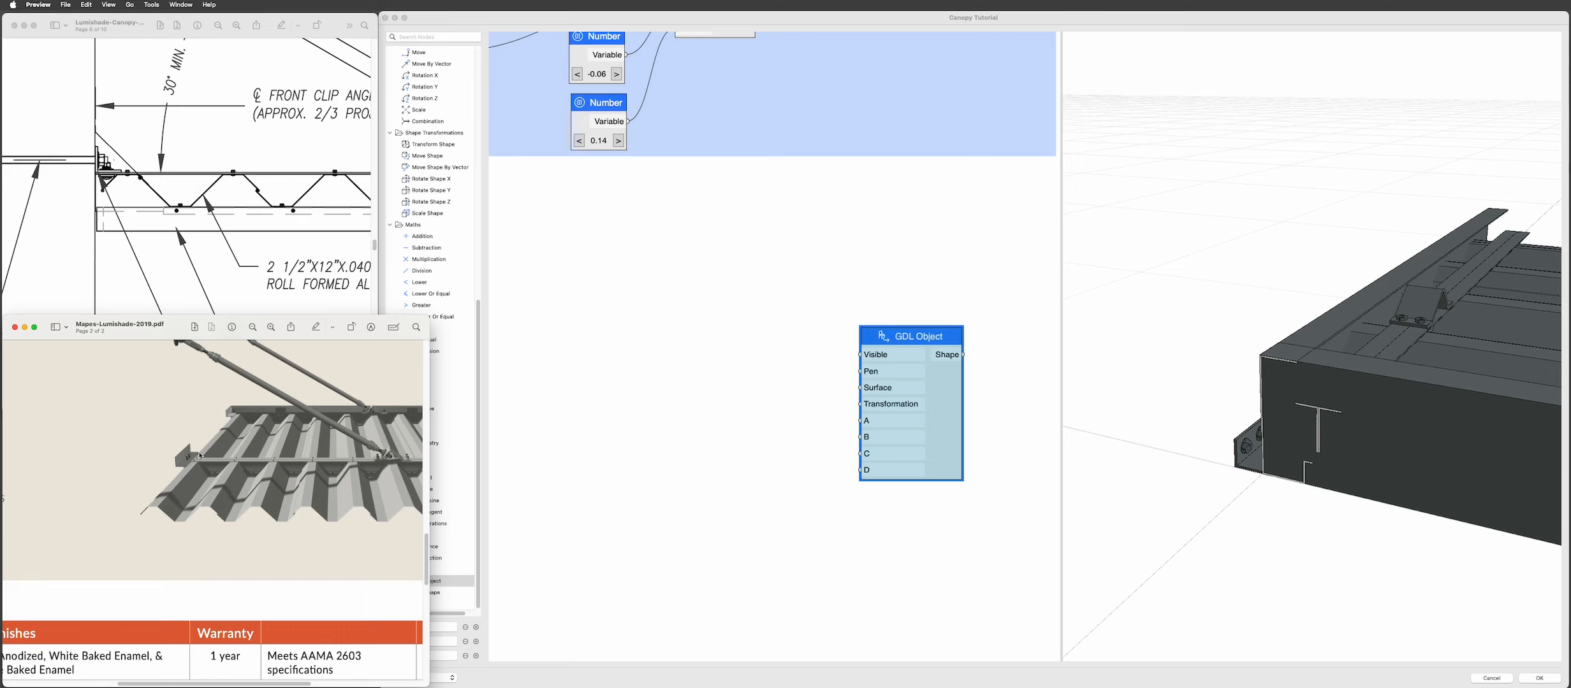
- Return to the Lumishade canopy drawing and examine the rear clip angle locations along the section supports on the Canopy Plan
{"action": "left_click", "coordinate": [184, 249]}
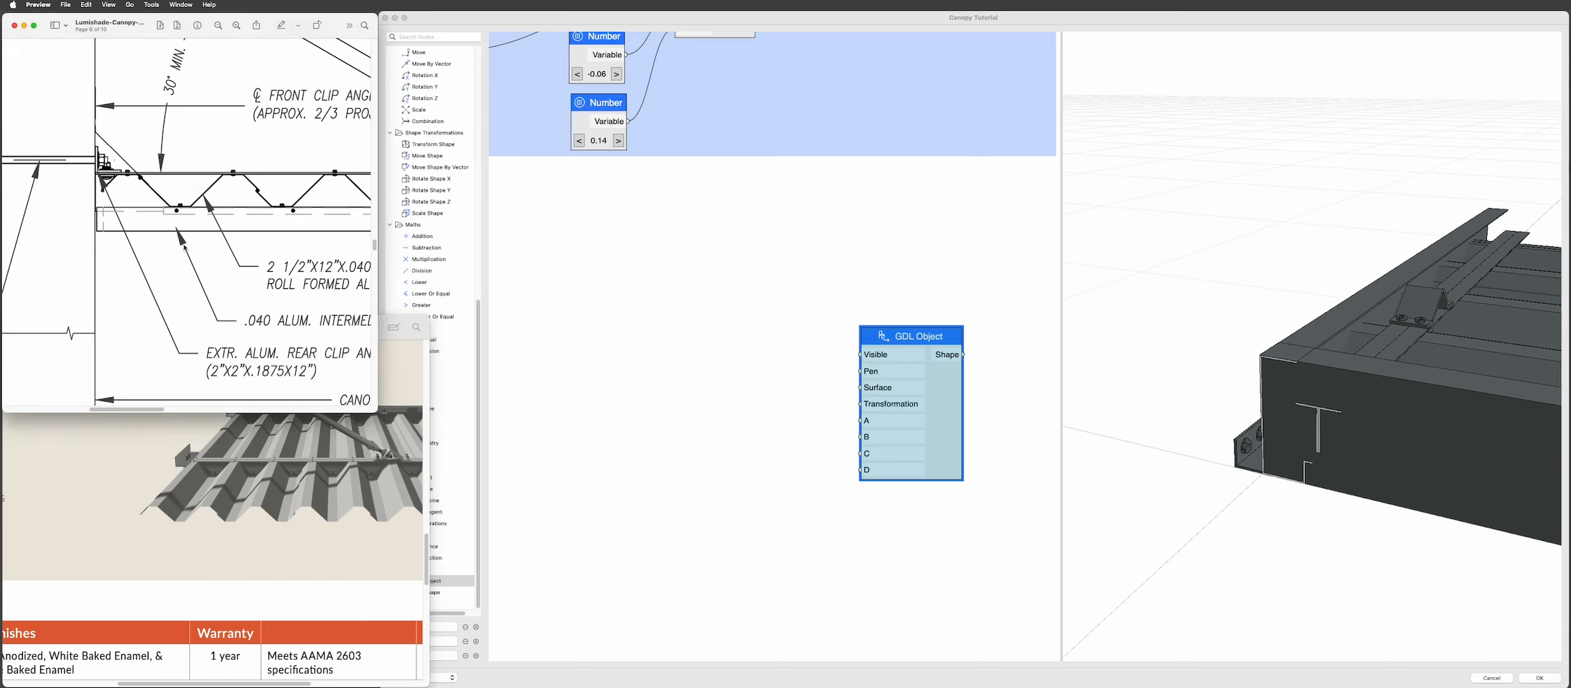
{"action": "left_click", "coordinate": [219, 26]}
{"action": "left_click", "coordinate": [218, 27]}
{"action": "left_click", "coordinate": [218, 26]}
{"action": "left_click", "coordinate": [218, 26]}
{"action": "scroll", "coordinate": [238, 183], "scroll_direction": "up", "scroll_amount": 5}
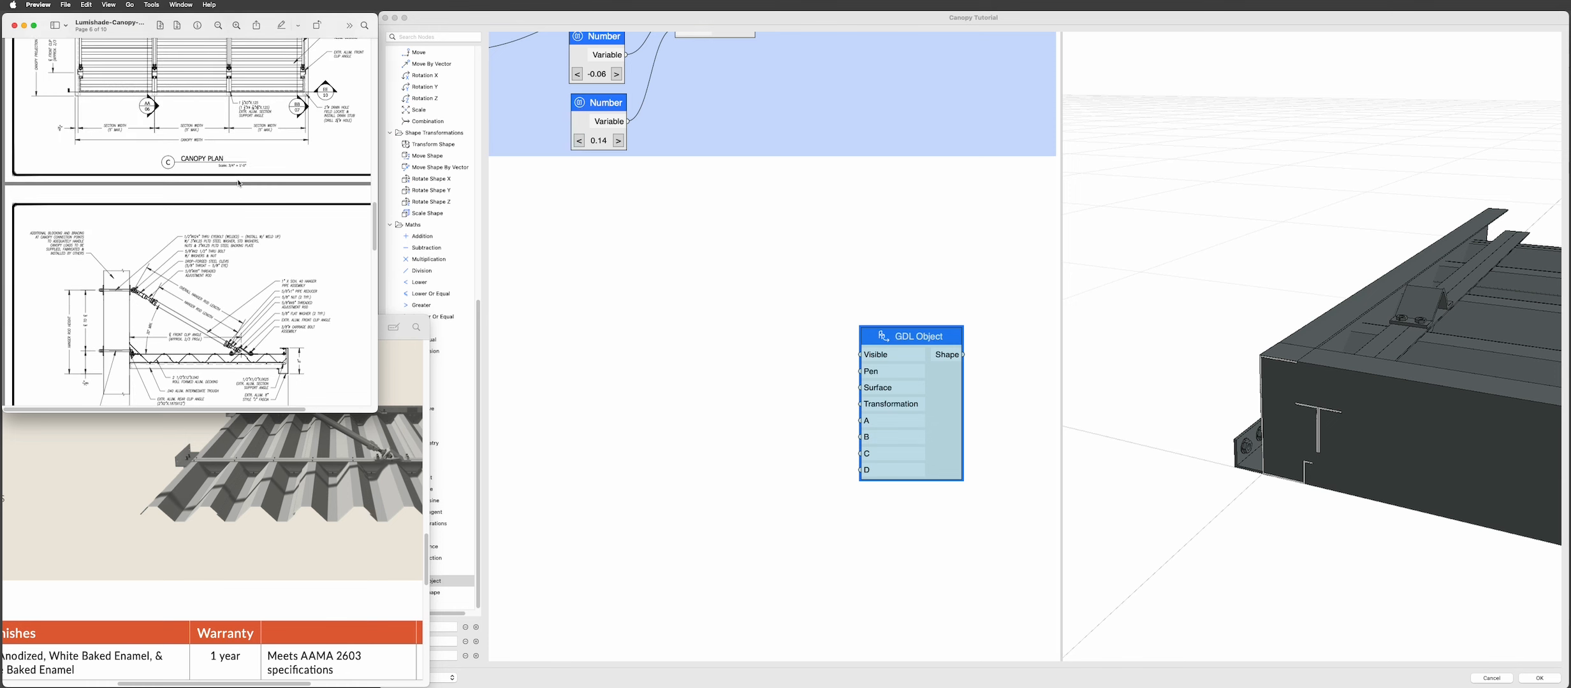
{"action": "mouse_move", "coordinate": [1191, 546]}
{"action": "left_mouse_down"}
{"action": "mouse_move", "coordinate": [1227, 545]}
{"action": "mouse_move", "coordinate": [1214, 551]}
{"action": "left_mouse_up"}
{"action": "left_click", "coordinate": [300, 300]}
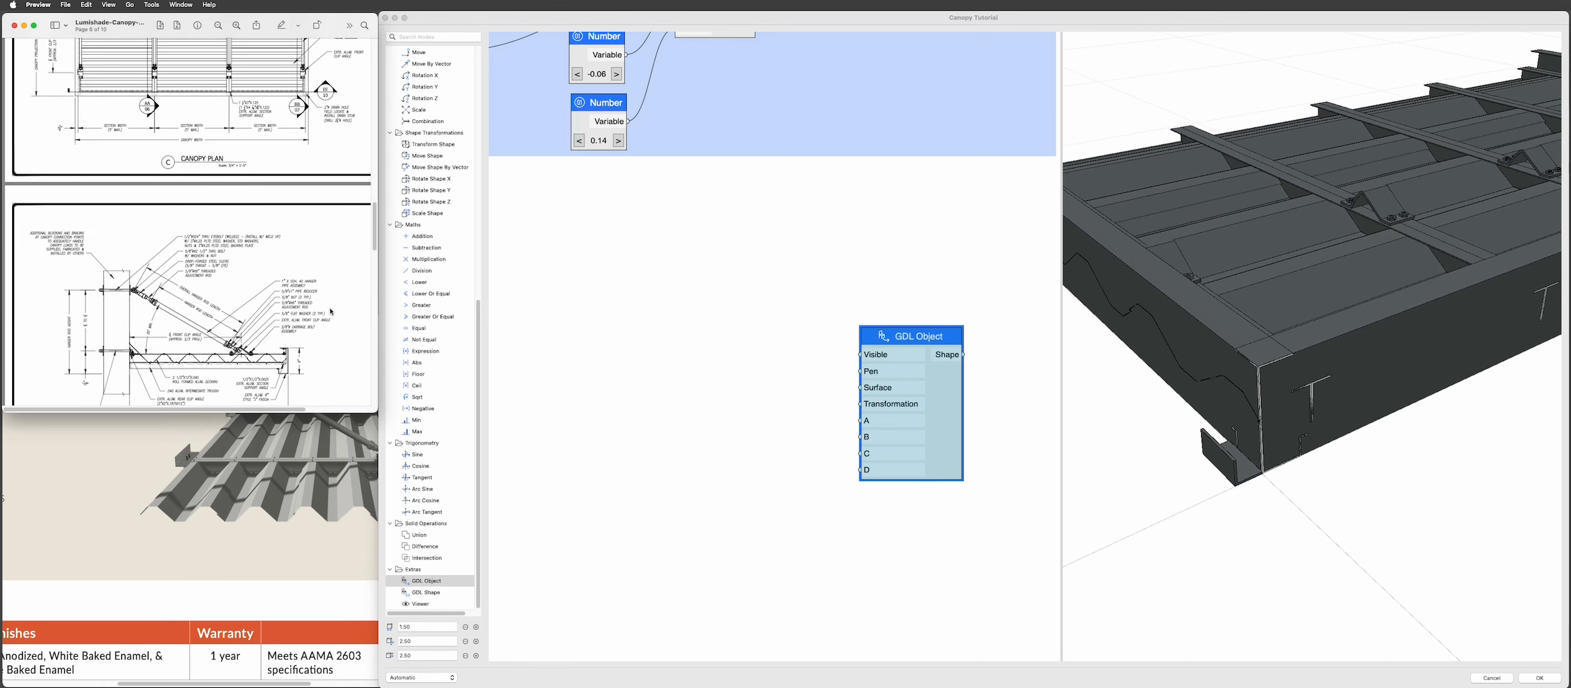
{"action": "scroll", "coordinate": [218, 253], "scroll_direction": "up", "scroll_amount": 5}
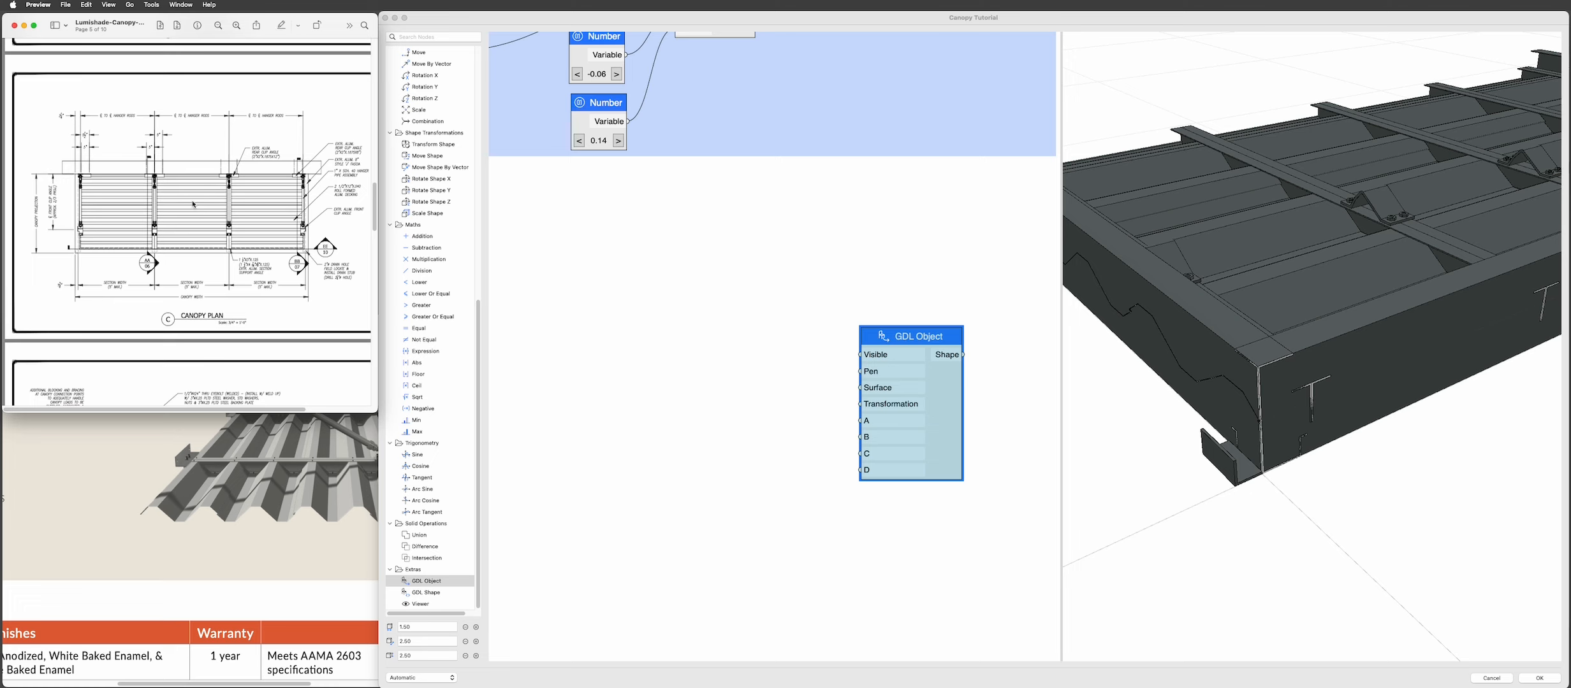
{"action": "left_click", "coordinate": [238, 25]}
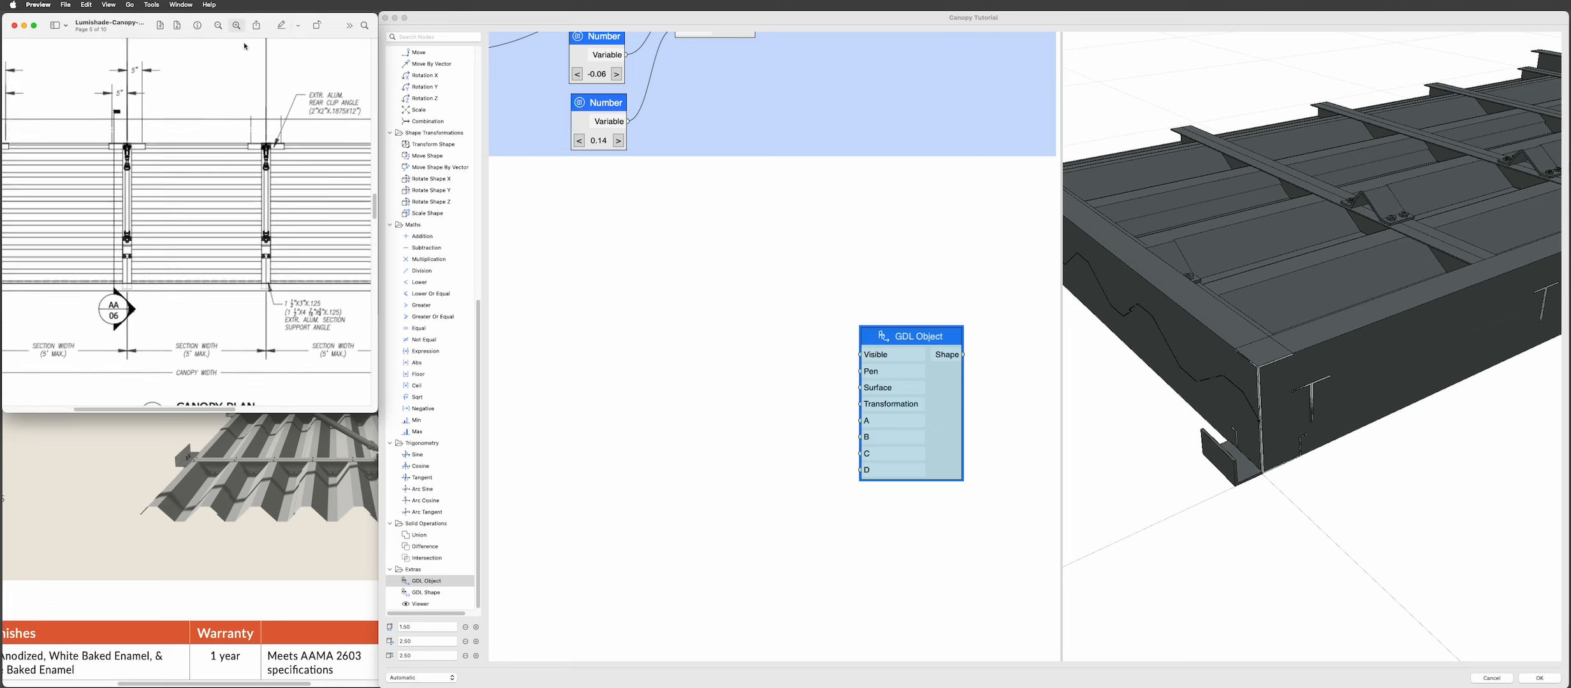
{"action": "scroll", "coordinate": [270, 105], "scroll_direction": "right", "scroll_amount": 3}
{"action": "scroll", "coordinate": [270, 105], "scroll_direction": "right", "scroll_amount": 4}
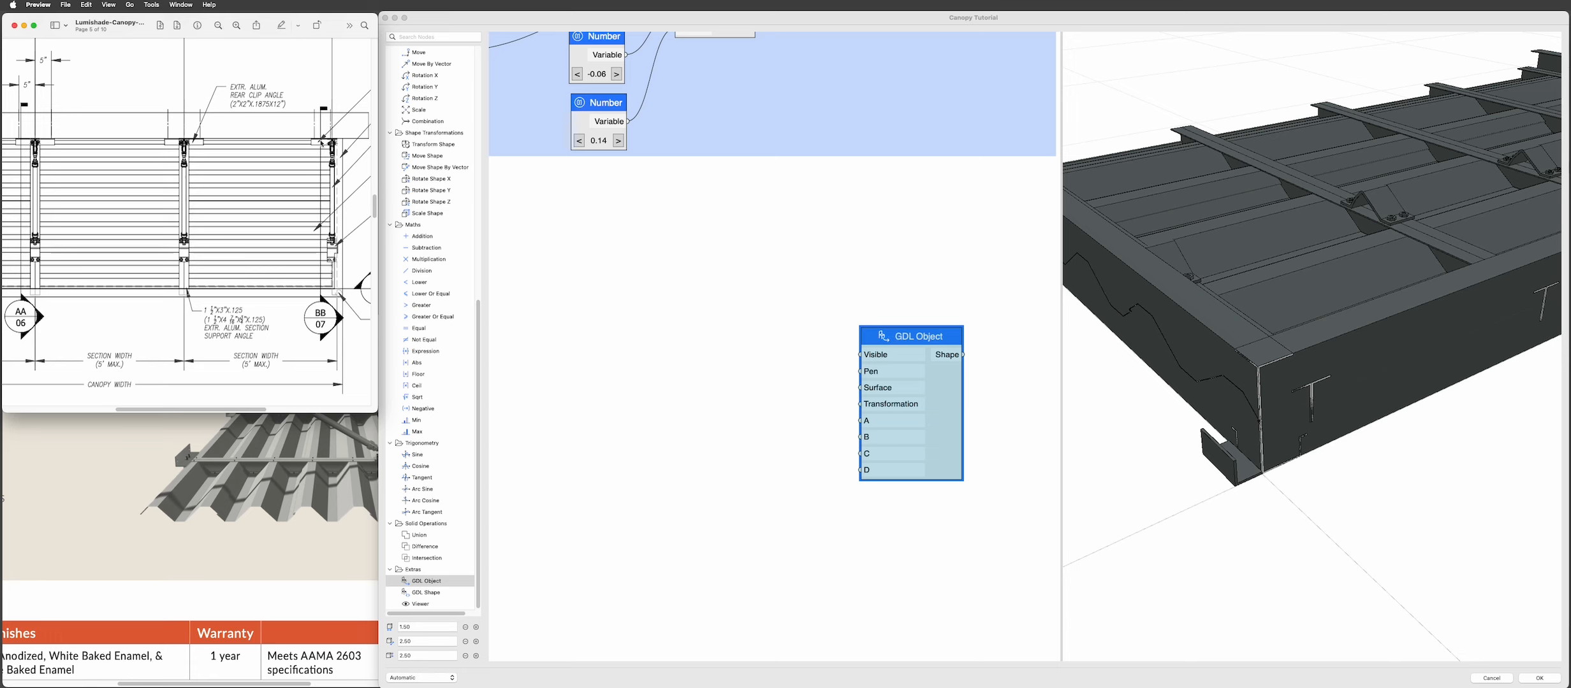
{"action": "scroll", "coordinate": [322, 143], "scroll_direction": "right", "scroll_amount": 3}
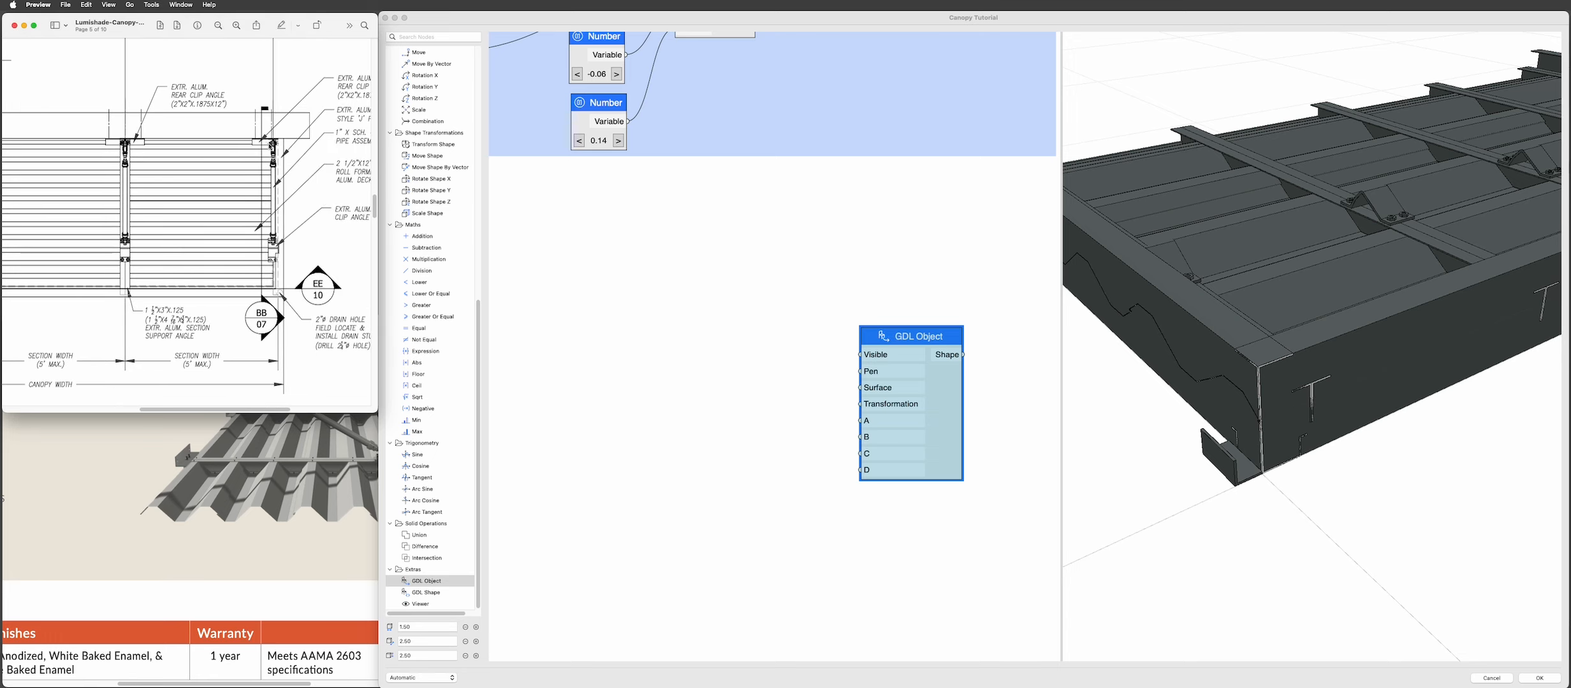
{"action": "scroll", "coordinate": [272, 146], "scroll_direction": "right", "scroll_amount": 2}
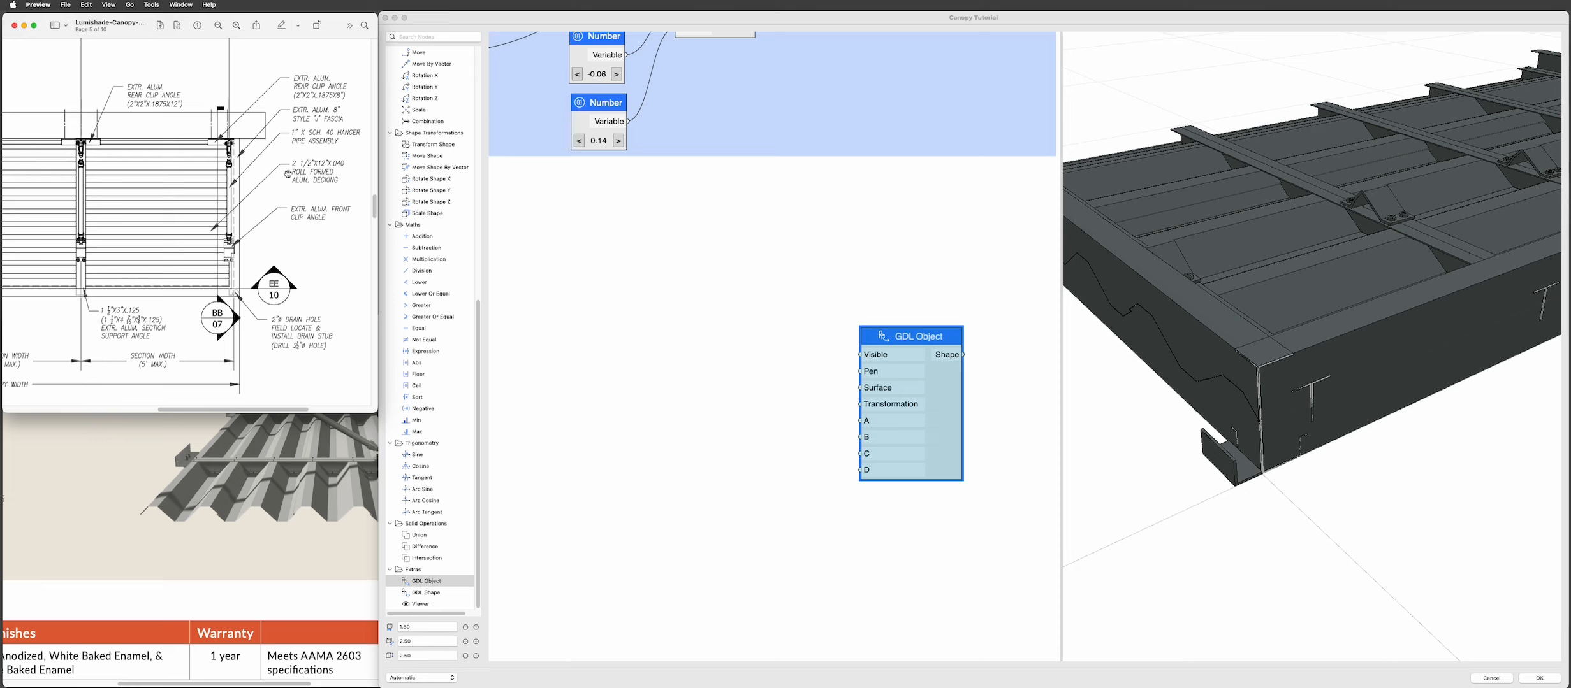
{"action": "scroll", "coordinate": [223, 109], "scroll_direction": "left", "scroll_amount": 5}
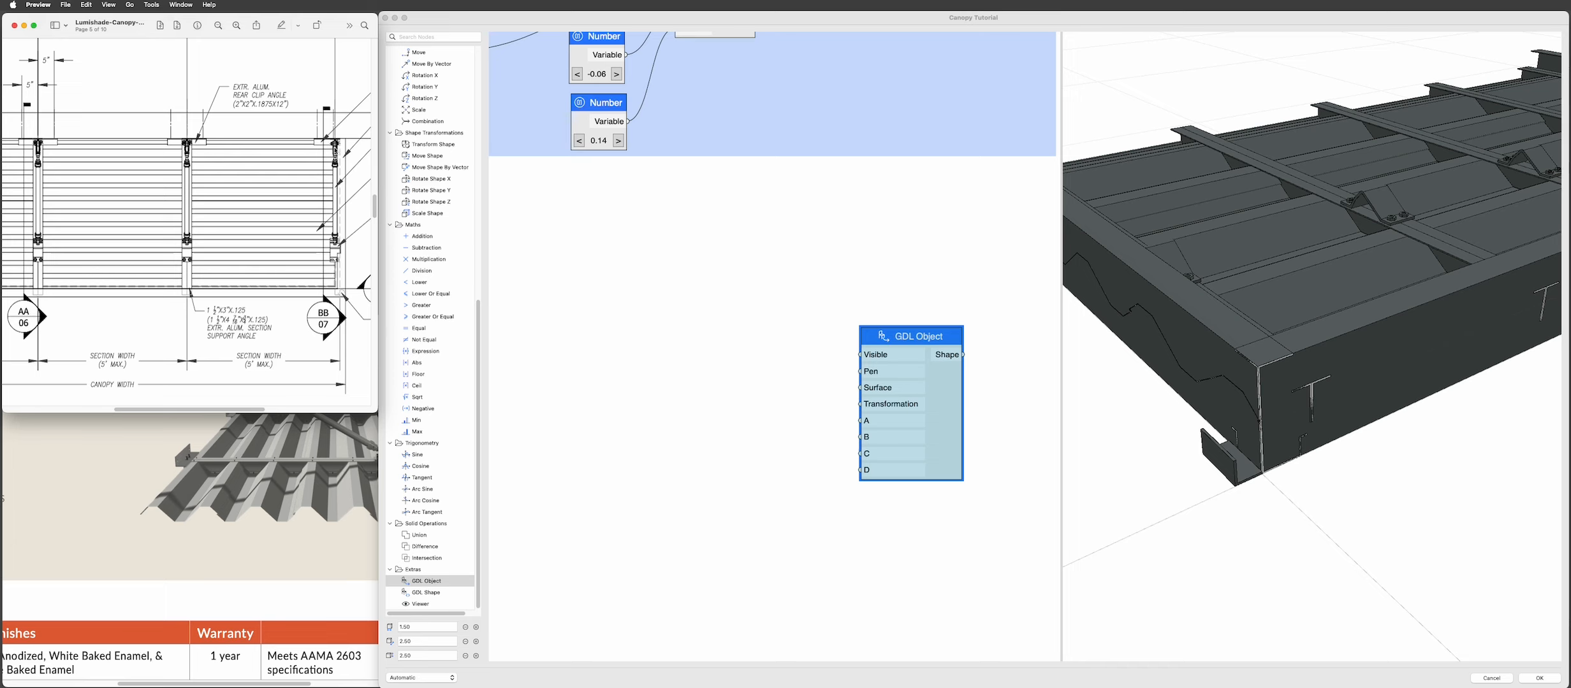
- Switch back to the Canopy Tutorial script in Archicad and connect a new Combination node to the GDL Object's Transformation input
{"action": "left_click", "coordinate": [1242, 474]}
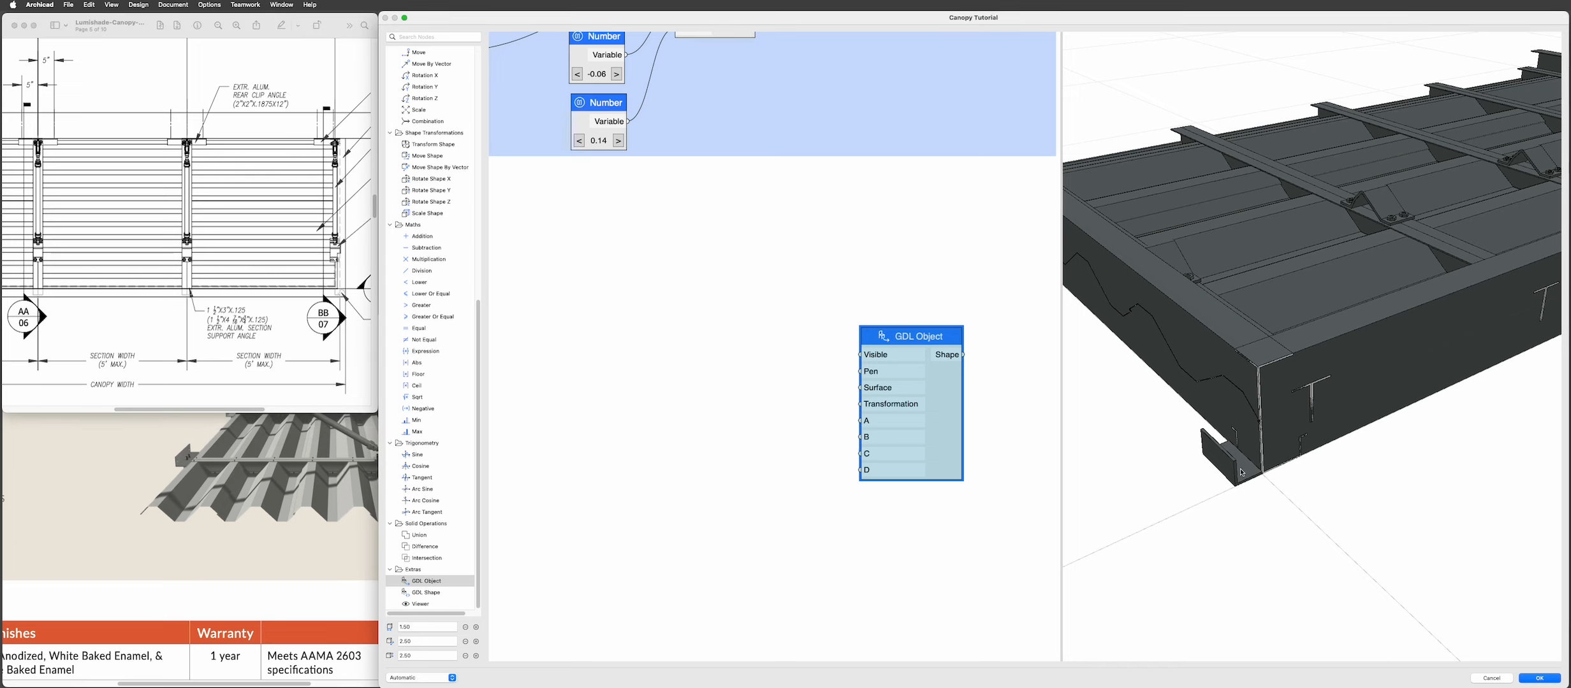
{"action": "left_click_drag", "start_coordinate": [1228, 443], "coordinate": [1248, 209]}
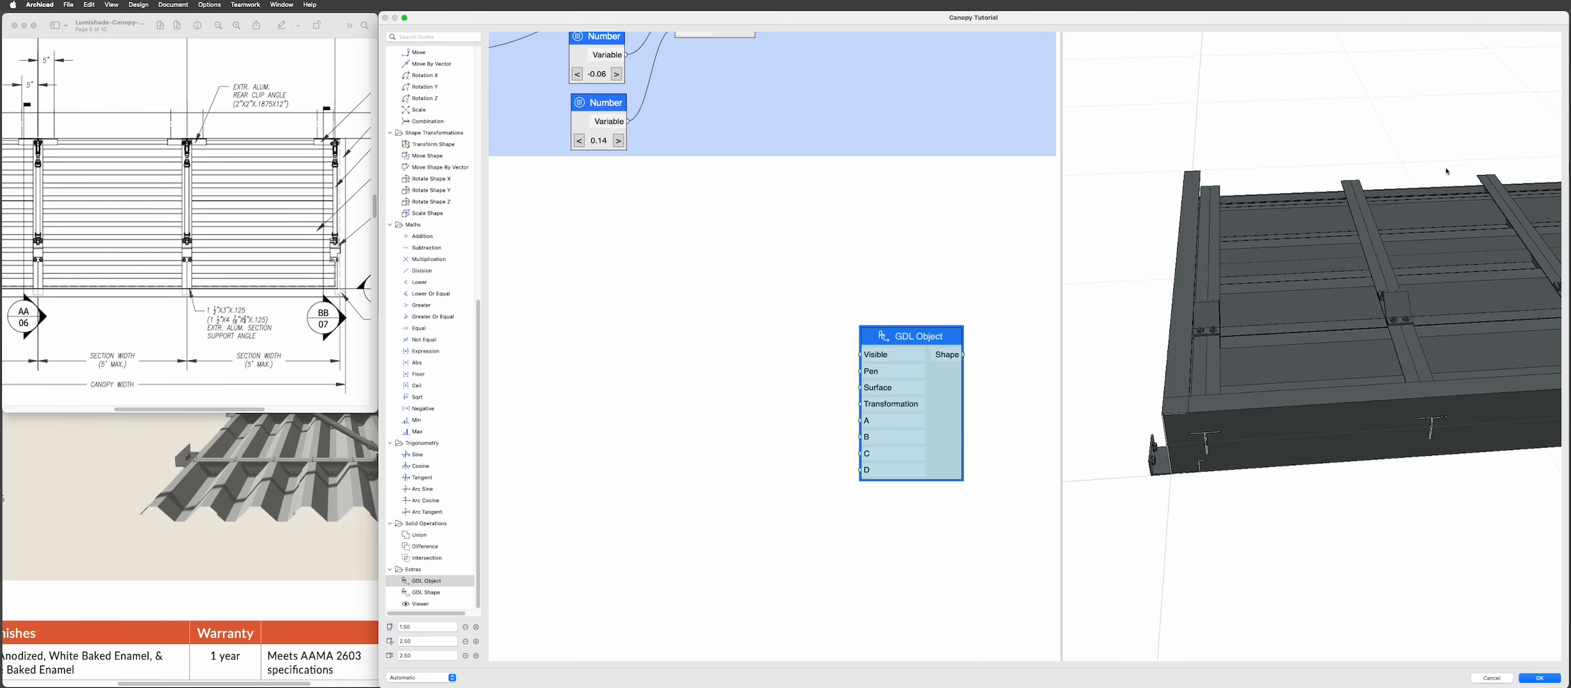
{"action": "left_click_drag", "start_coordinate": [1210, 281], "coordinate": [1333, 285]}
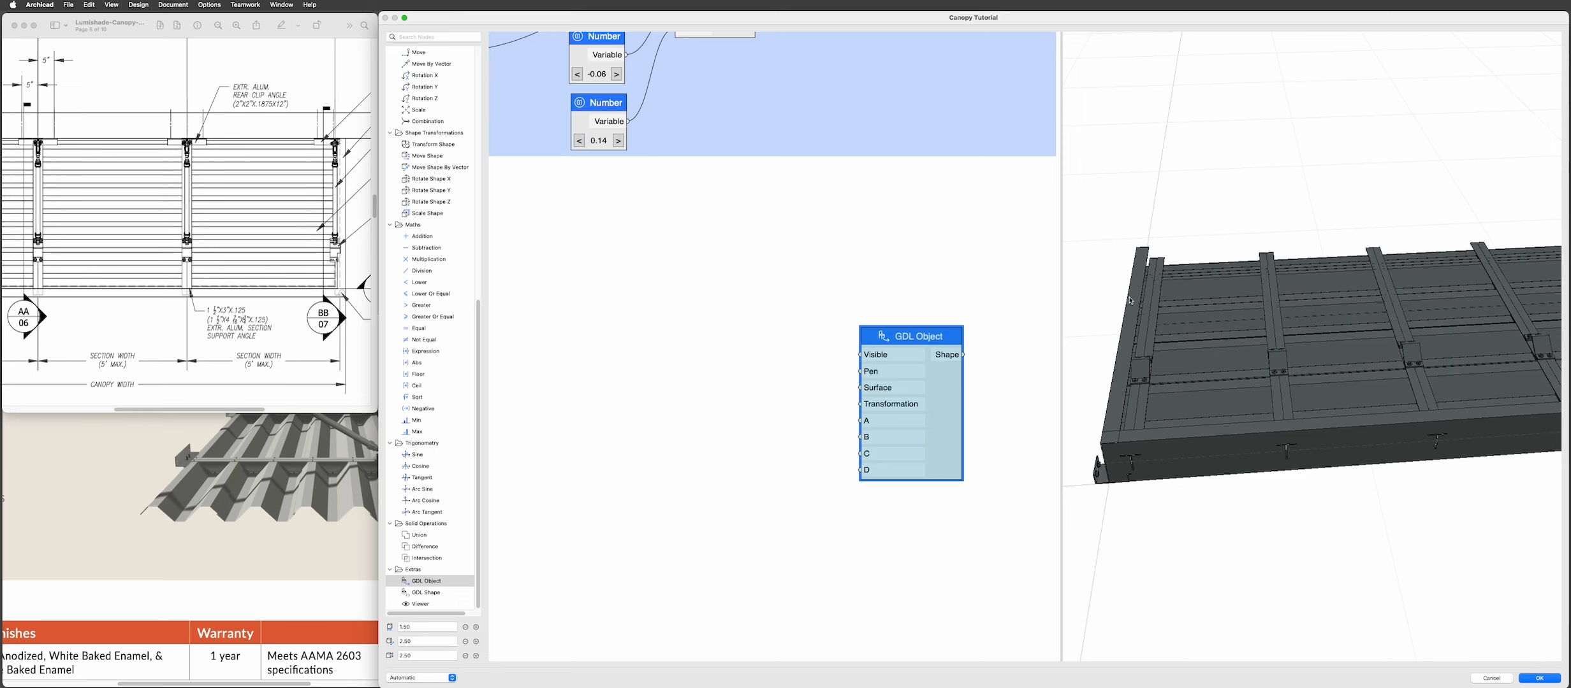
{"action": "left_click_drag", "start_coordinate": [1131, 301], "coordinate": [1332, 313]}
{"action": "left_click_drag", "start_coordinate": [1284, 323], "coordinate": [1403, 384]}
{"action": "left_click_drag", "start_coordinate": [924, 338], "coordinate": [941, 325]}
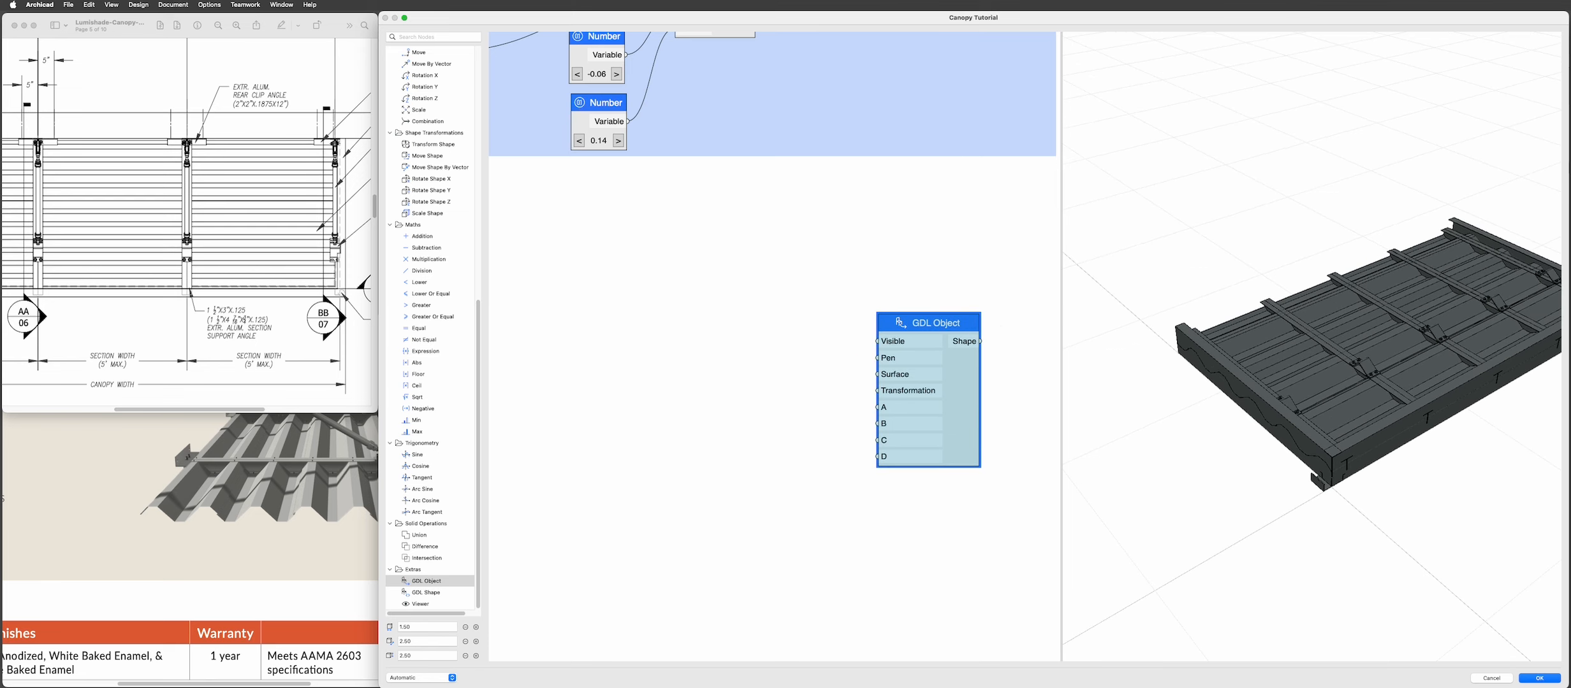
{"action": "double_click", "coordinate": [740, 367]}
{"action": "type", "text": "comb"}
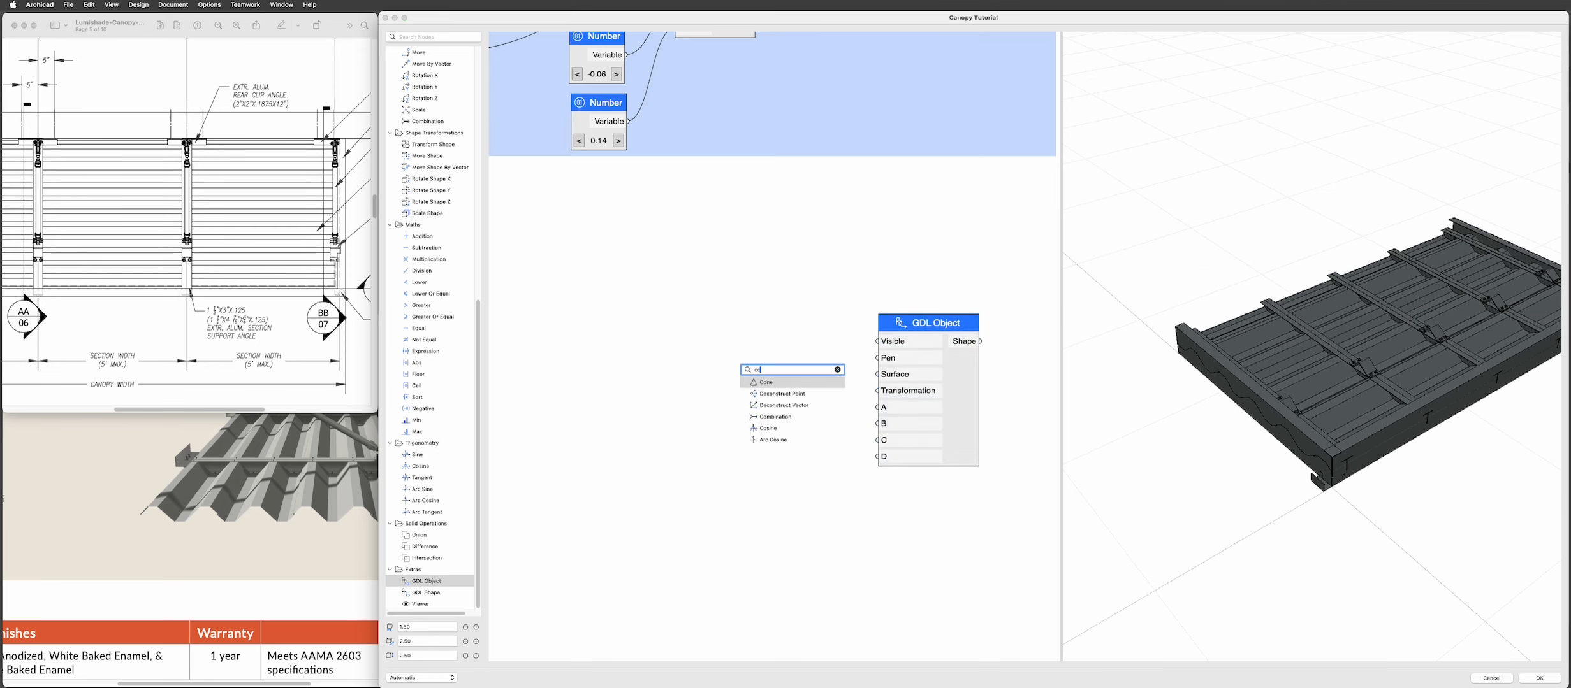
{"action": "key", "text": "Return"}
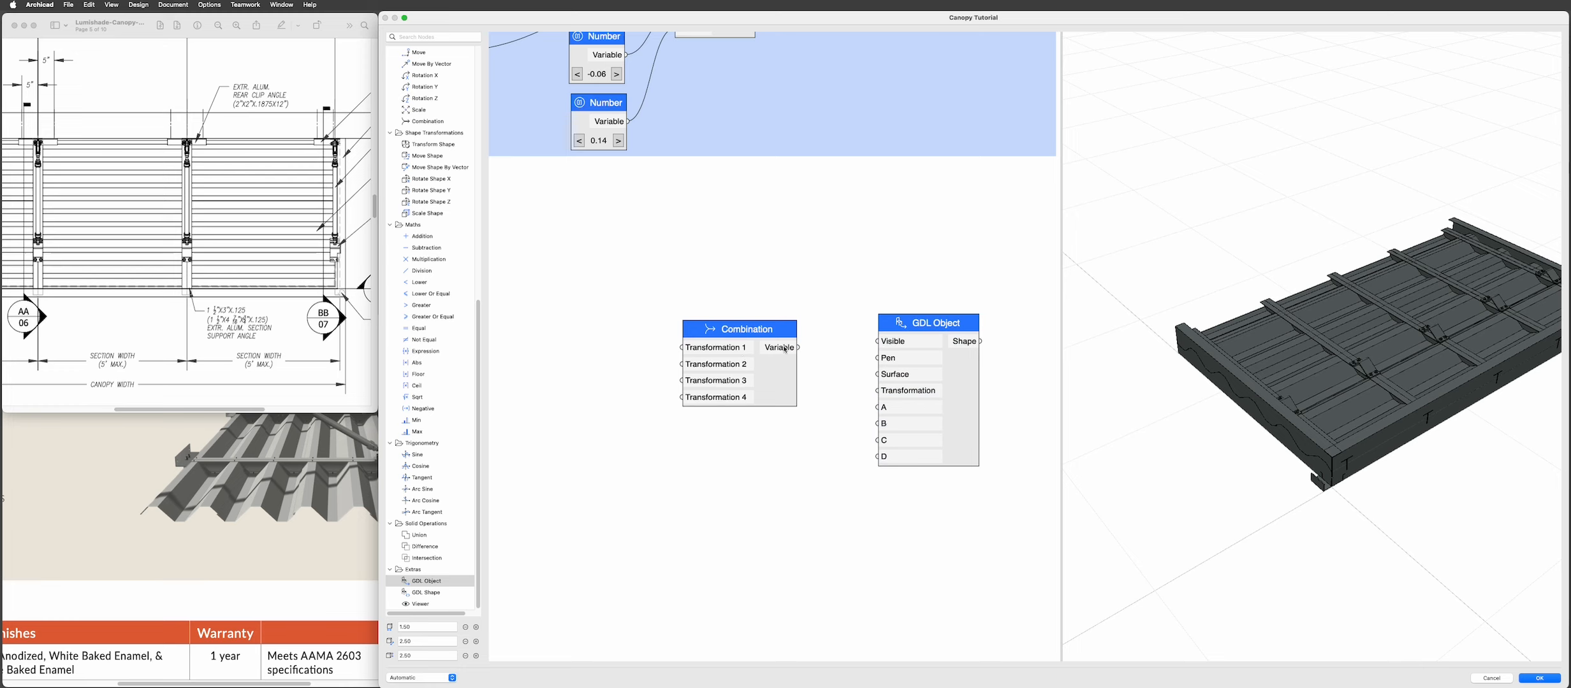
{"action": "left_click_drag", "start_coordinate": [799, 347], "coordinate": [874, 395]}
{"action": "left_click_drag", "start_coordinate": [772, 338], "coordinate": [790, 364]}
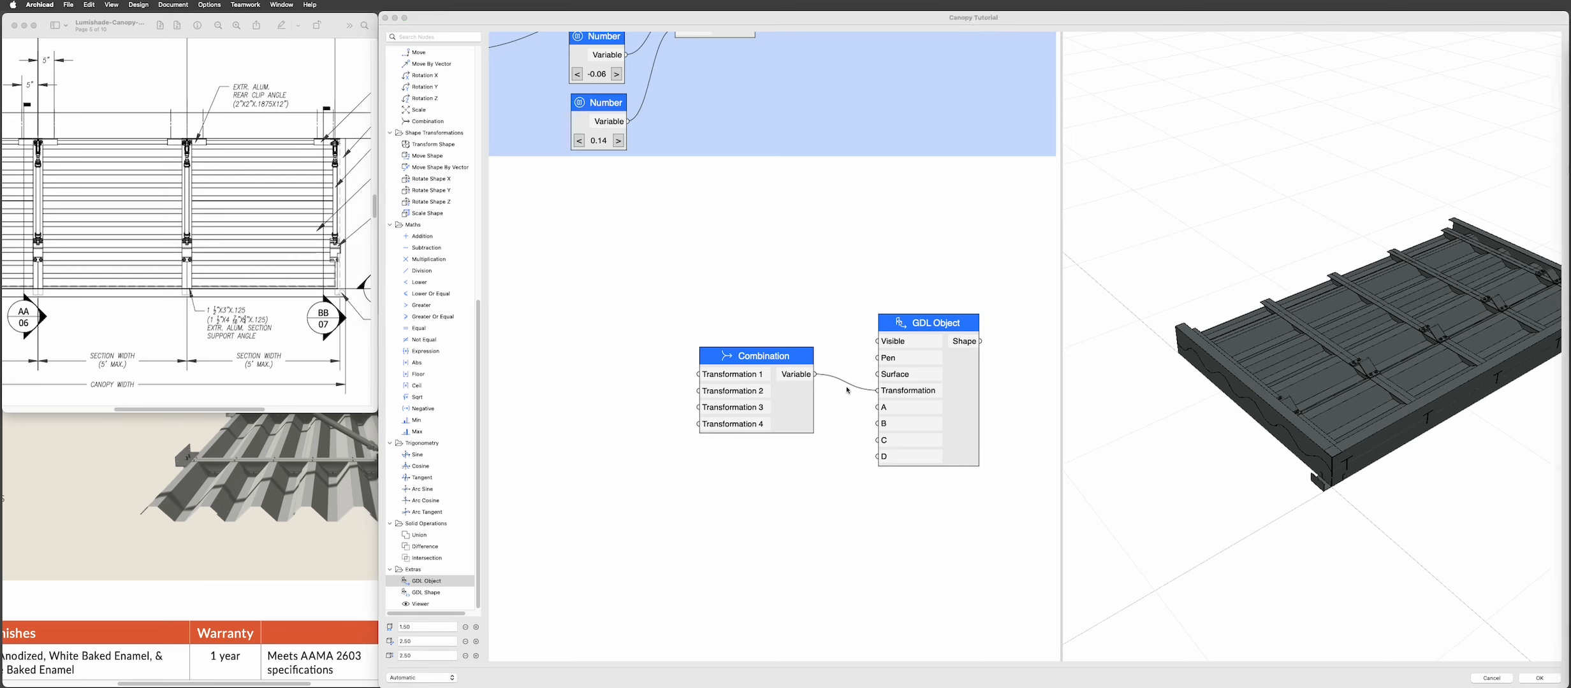
{"action": "left_click_drag", "start_coordinate": [755, 366], "coordinate": [779, 387]}
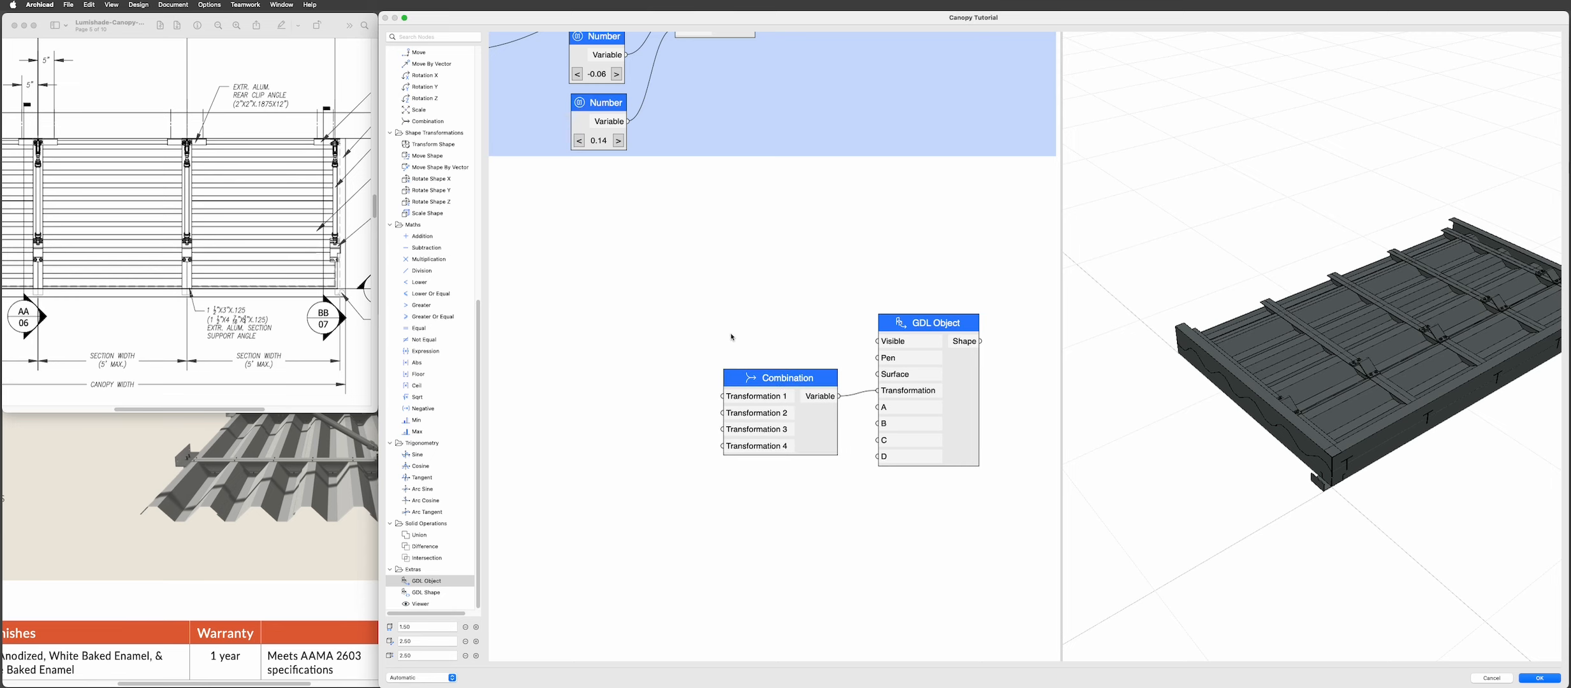
- Add a Rotation Z node, connect it to the Combination node's Transformation 1 input and place it beside that node
{"action": "double_click", "coordinate": [707, 295]}
{"action": "type", "text": "rota"}
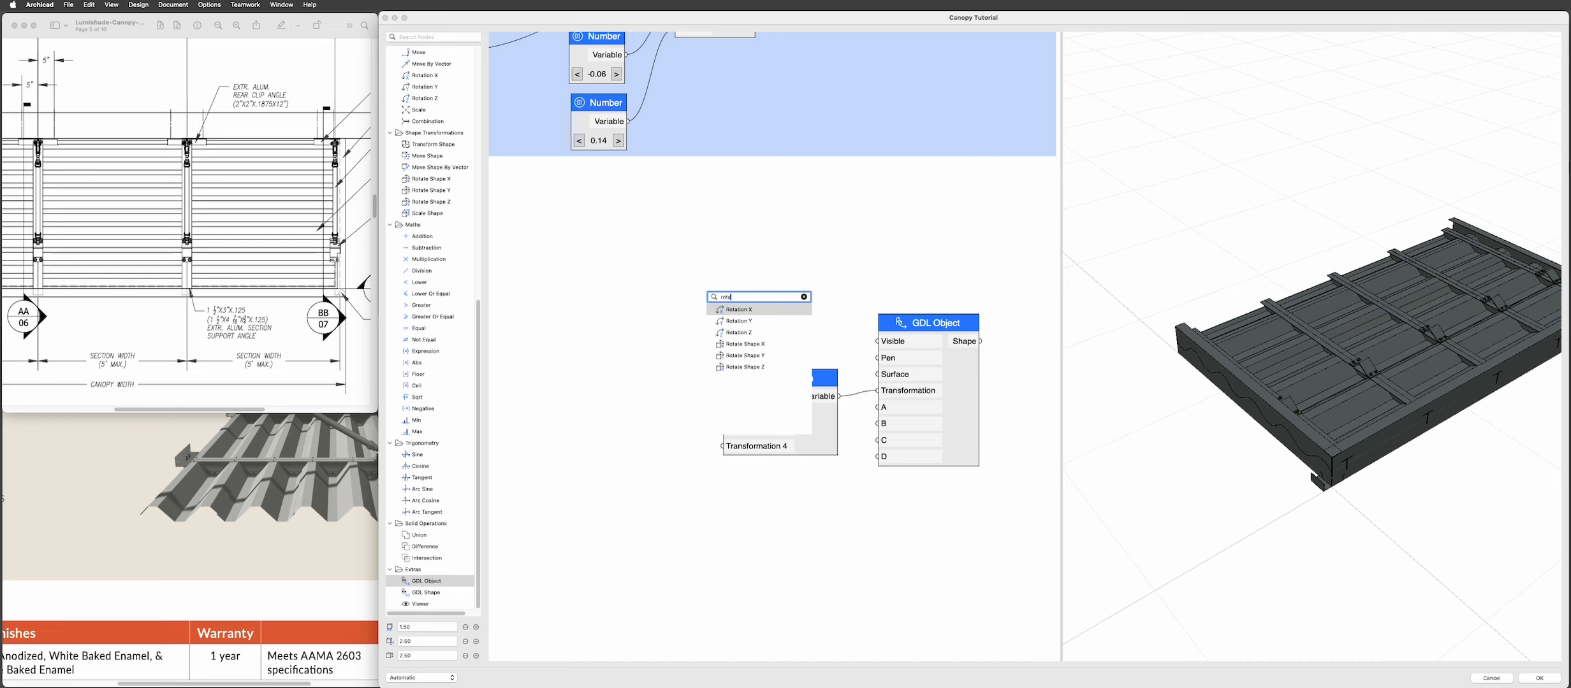
{"action": "key", "text": "Down"}
{"action": "key", "text": "Down"}
{"action": "key", "text": "Return"}
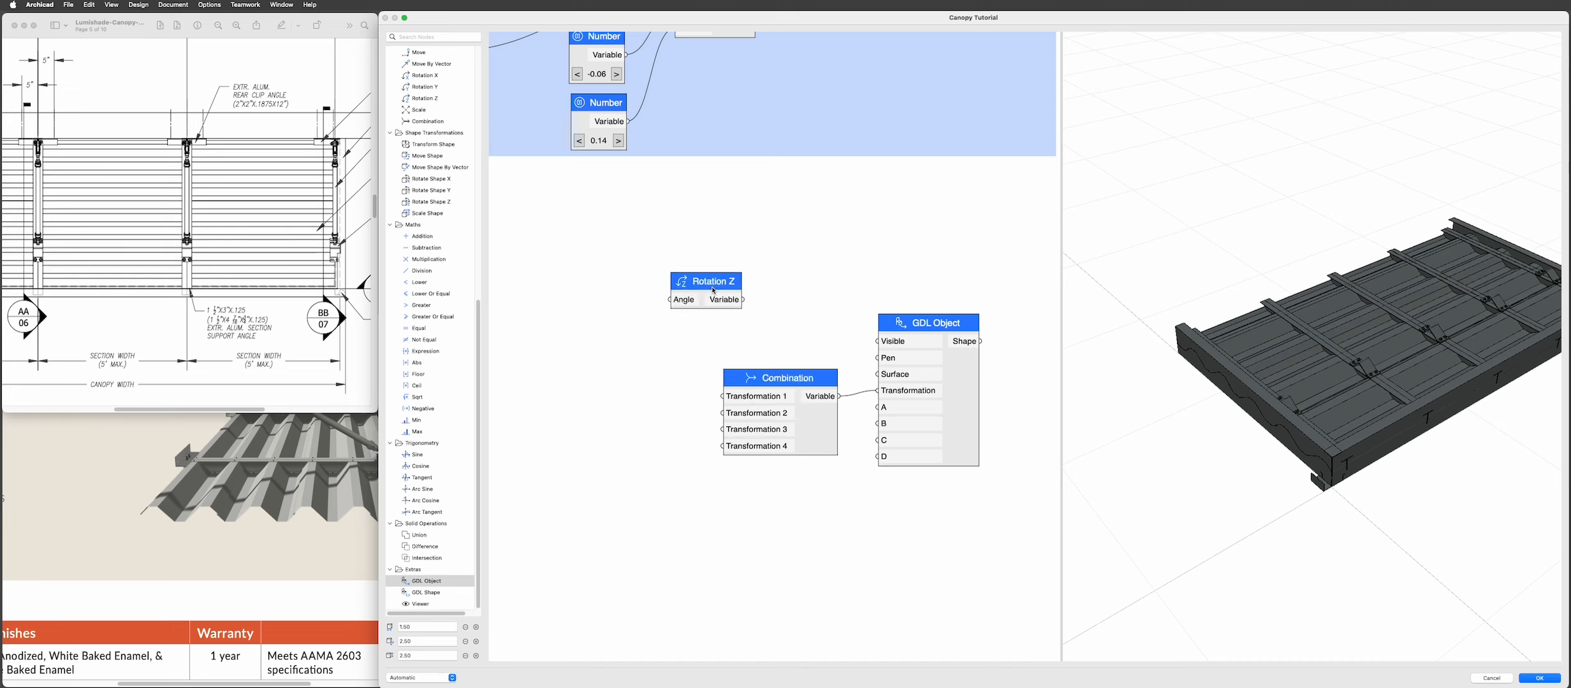
{"action": "left_click_drag", "start_coordinate": [713, 290], "coordinate": [721, 396]}
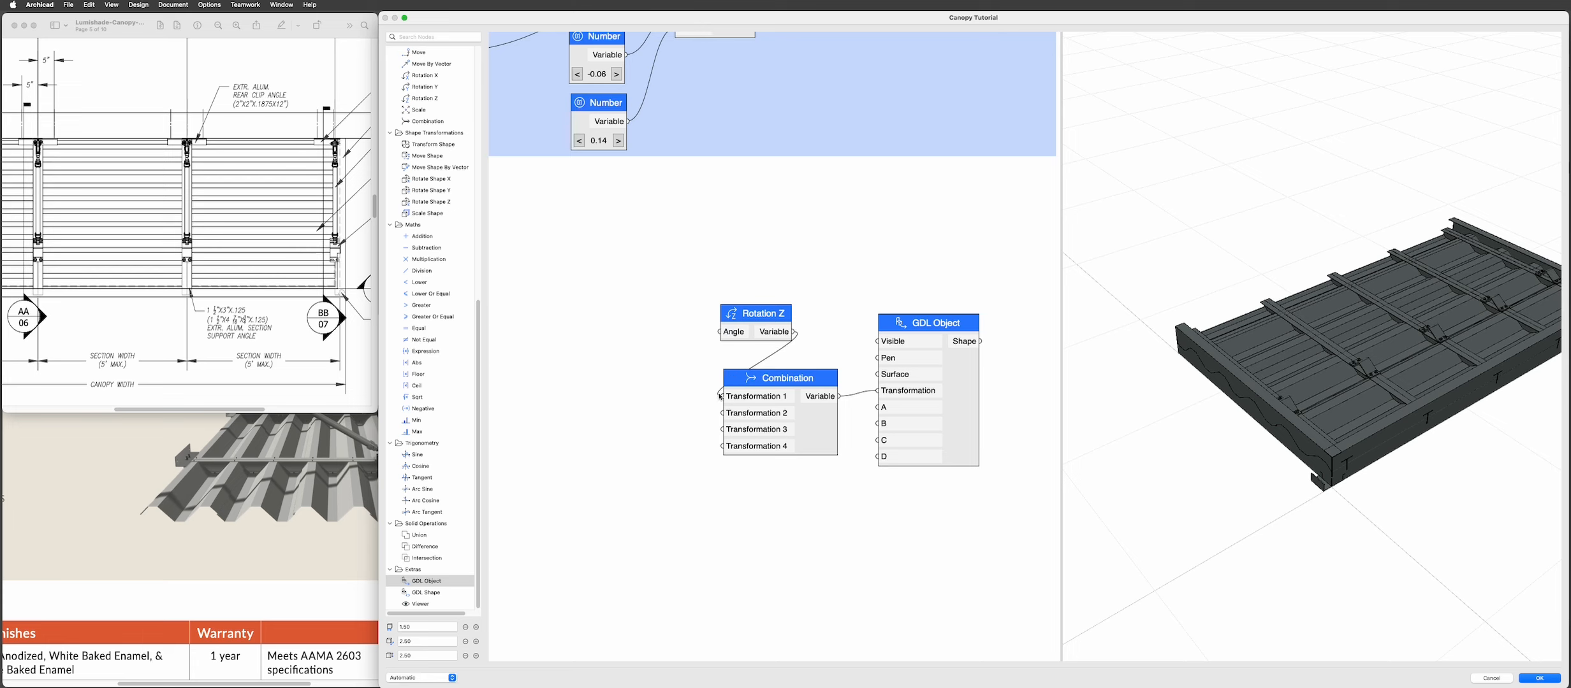
{"action": "left_click_drag", "start_coordinate": [770, 322], "coordinate": [668, 356]}
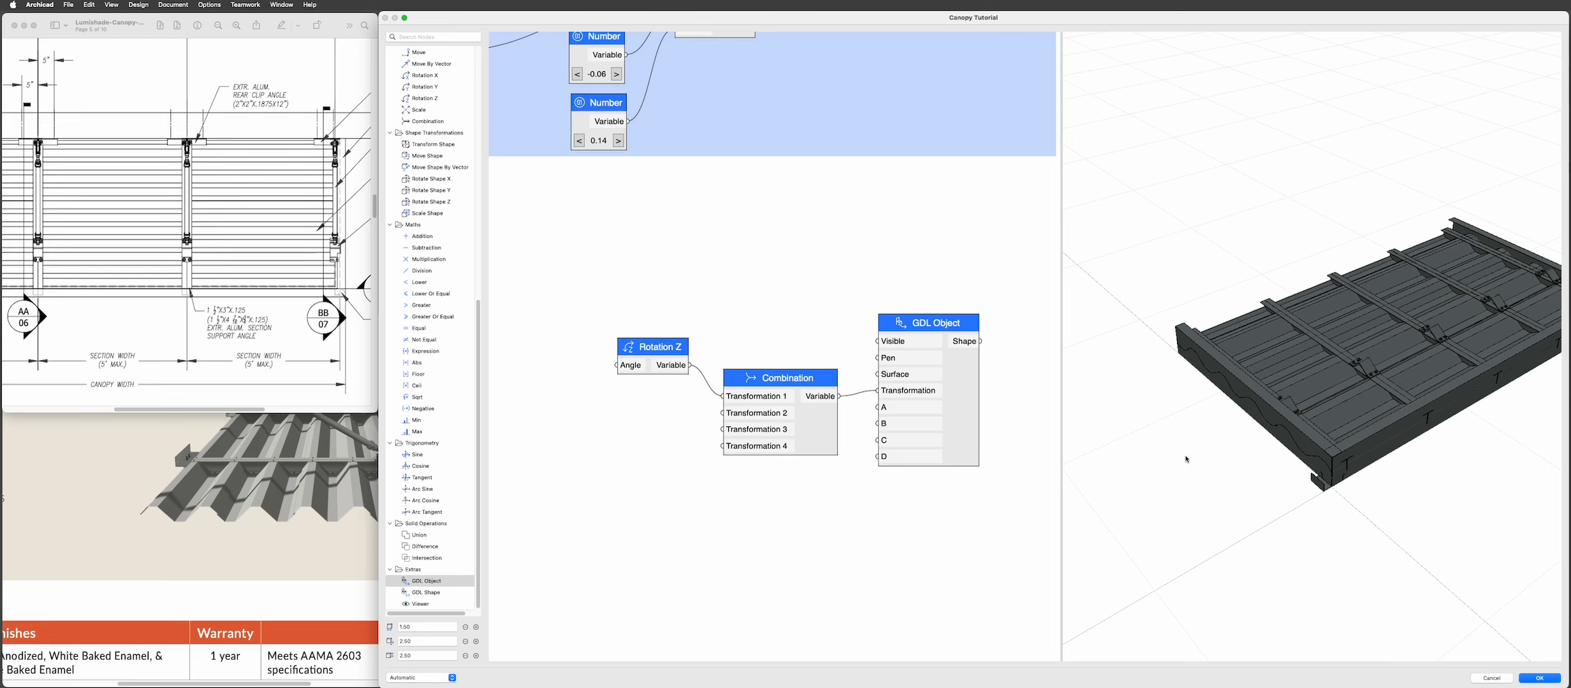
- Add an Angle node, connect it to the Rotation Z node's Angle input and set its value to -90
{"action": "scroll", "coordinate": [701, 383], "scroll_direction": "left", "scroll_amount": 5}
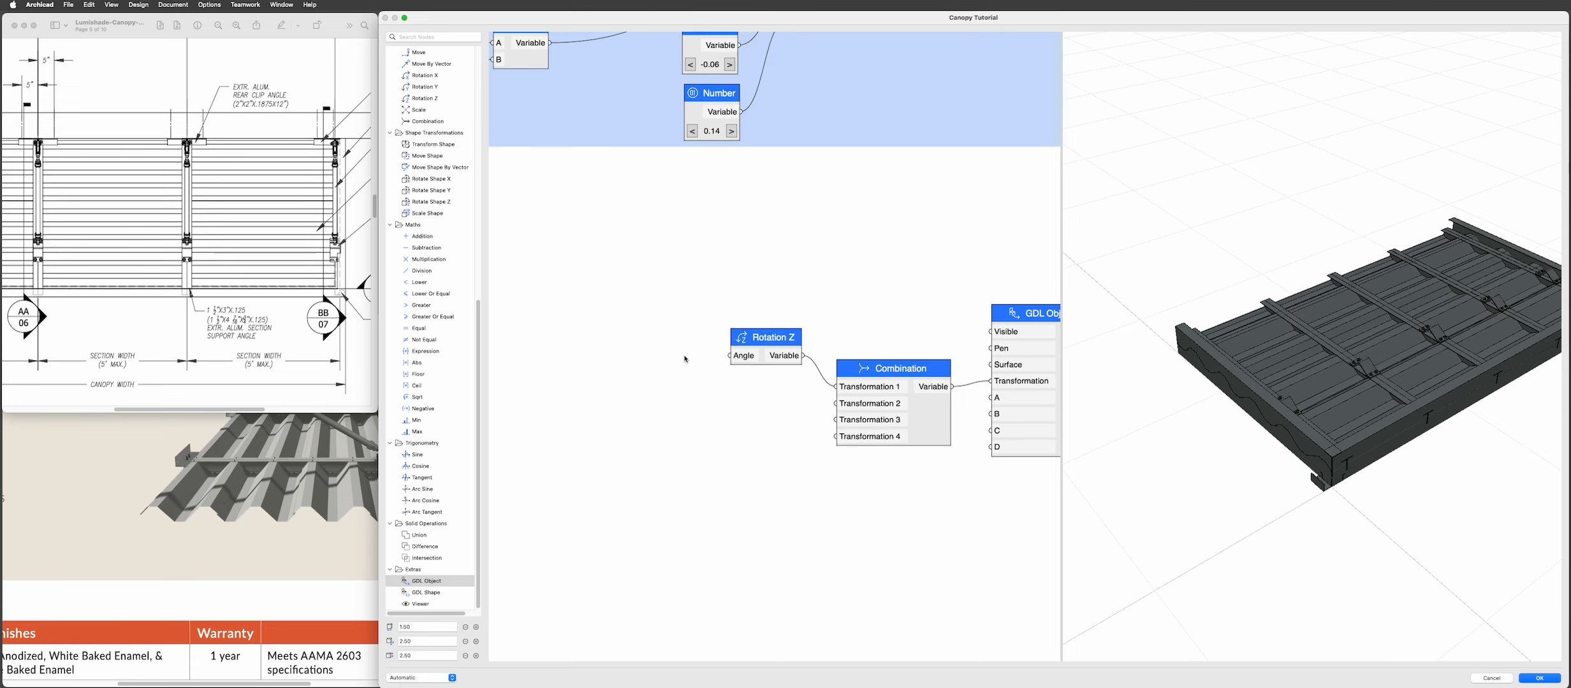
{"action": "double_click", "coordinate": [668, 331]}
{"action": "type", "text": "ang"}
{"action": "key", "text": "Return"}
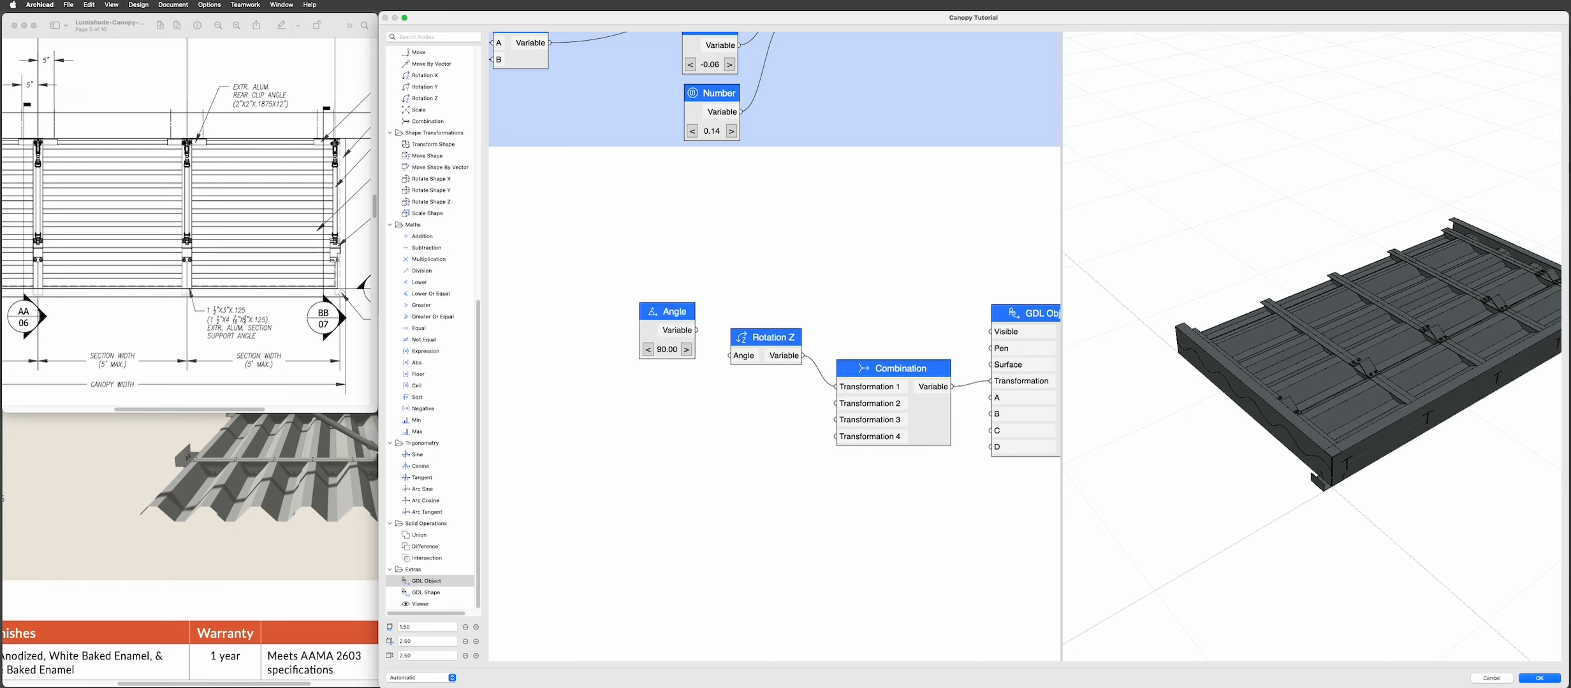
{"action": "mouse_move", "coordinate": [695, 330]}
{"action": "left_mouse_down"}
{"action": "mouse_move", "coordinate": [726, 355]}
{"action": "mouse_move", "coordinate": [669, 337]}
{"action": "left_mouse_up"}
{"action": "double_click", "coordinate": [668, 335]}
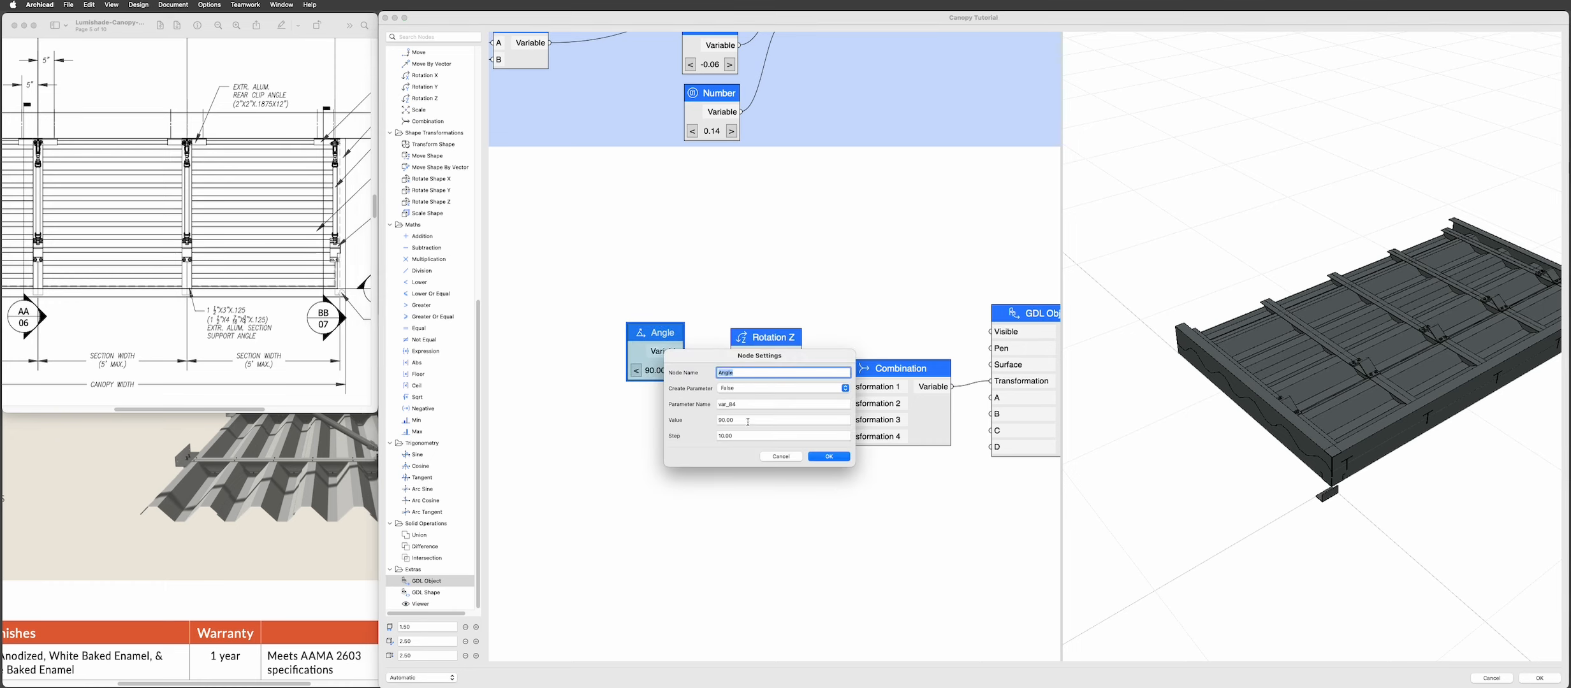
{"action": "left_click_drag", "start_coordinate": [747, 423], "coordinate": [701, 419]}
{"action": "type", "text": "-90"}
{"action": "key", "text": "Return"}
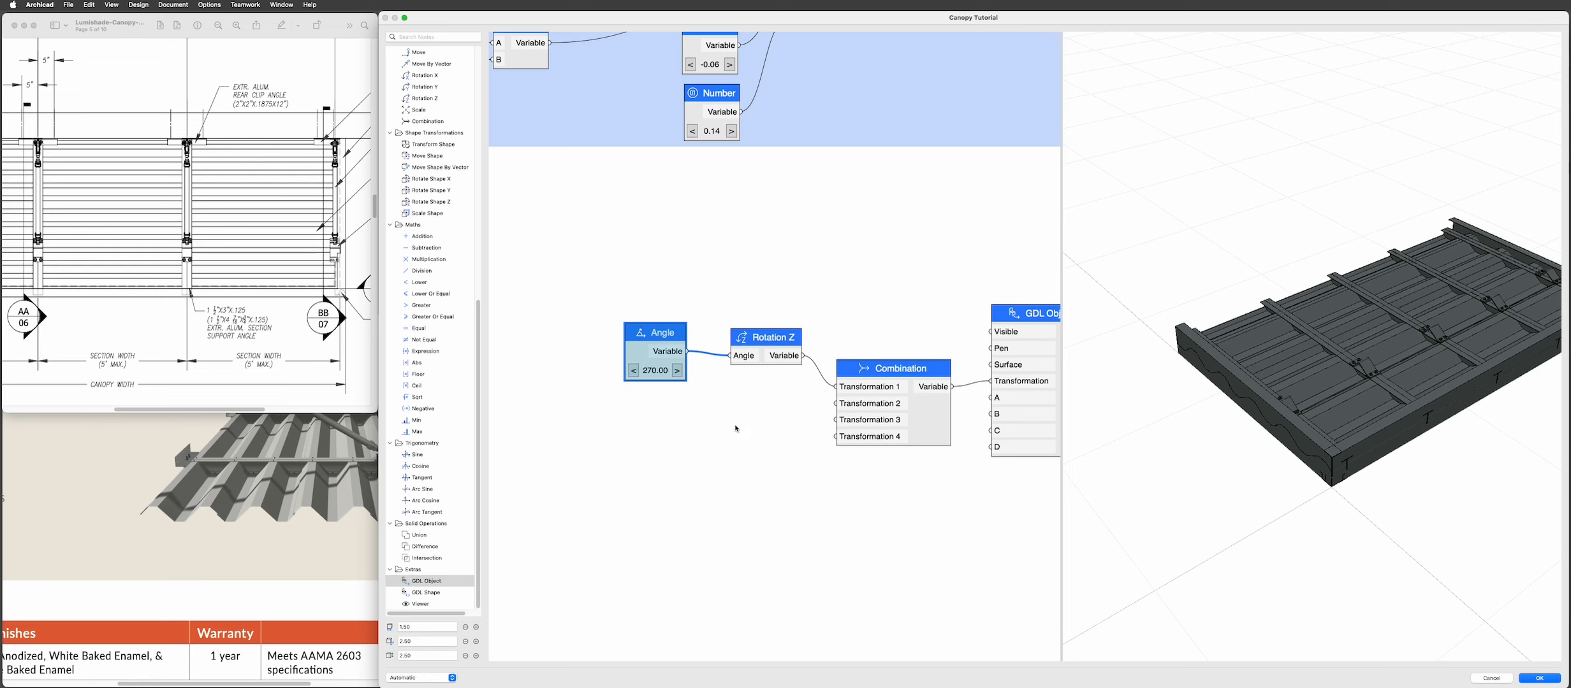
- Add a Move node below the Rotation Z node, next to the Combination node
{"action": "mouse_move", "coordinate": [1367, 500]}
{"action": "middle_mouse_down", "text": "shift"}
{"action": "mouse_move", "coordinate": [1361, 455]}
{"action": "mouse_move", "coordinate": [1368, 514]}
{"action": "middle_mouse_up", "text": "shift"}
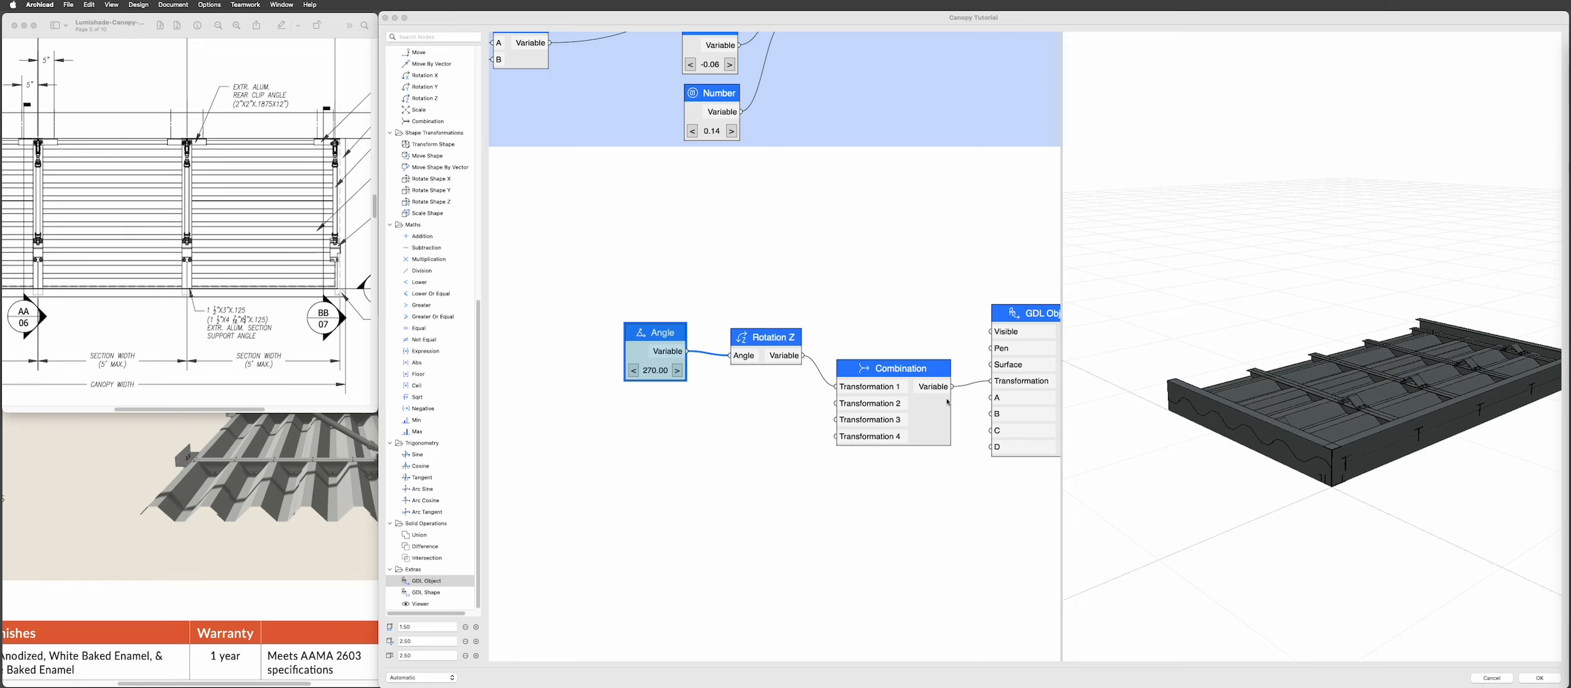
{"action": "double_click", "coordinate": [762, 430]}
{"action": "type", "text": "move"}
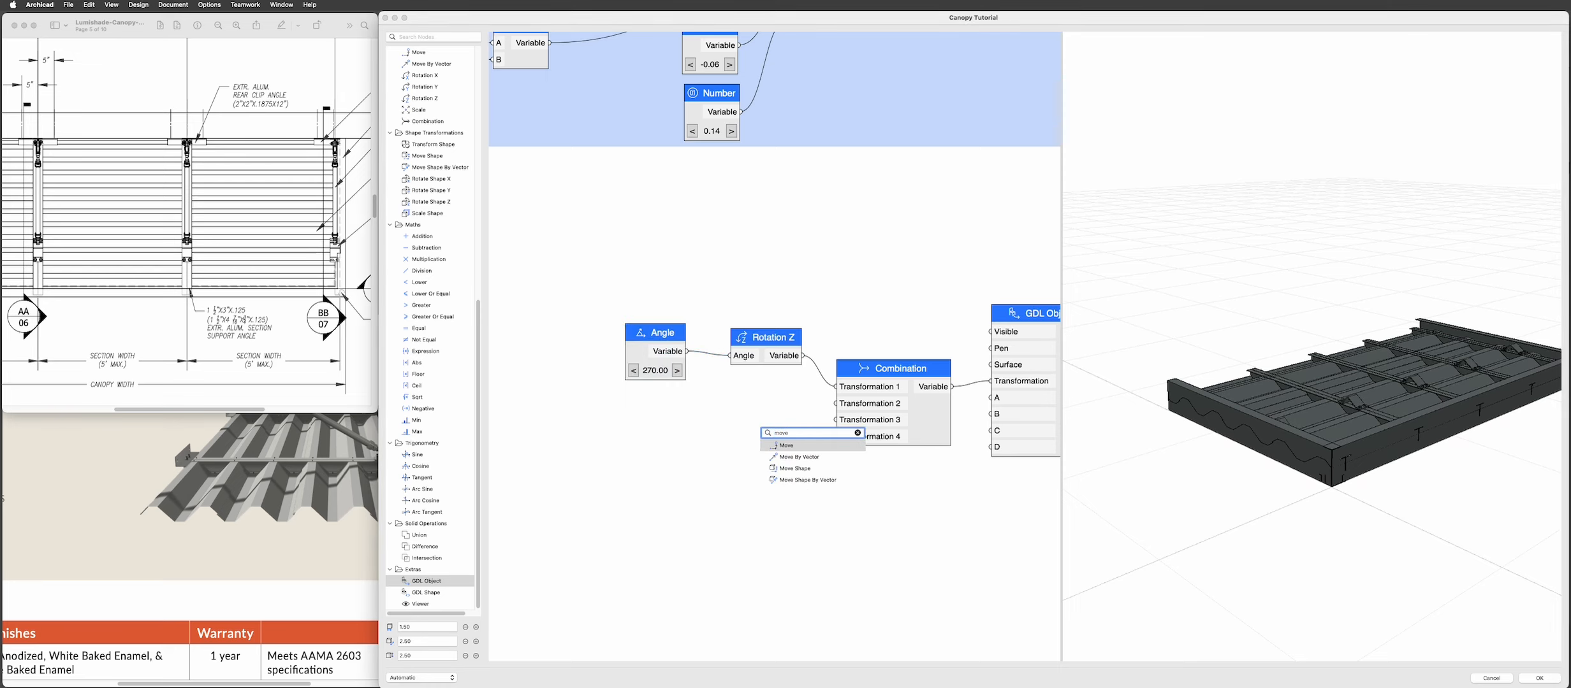
{"action": "key", "text": "Return"}
{"action": "left_click_drag", "start_coordinate": [769, 403], "coordinate": [771, 431]}
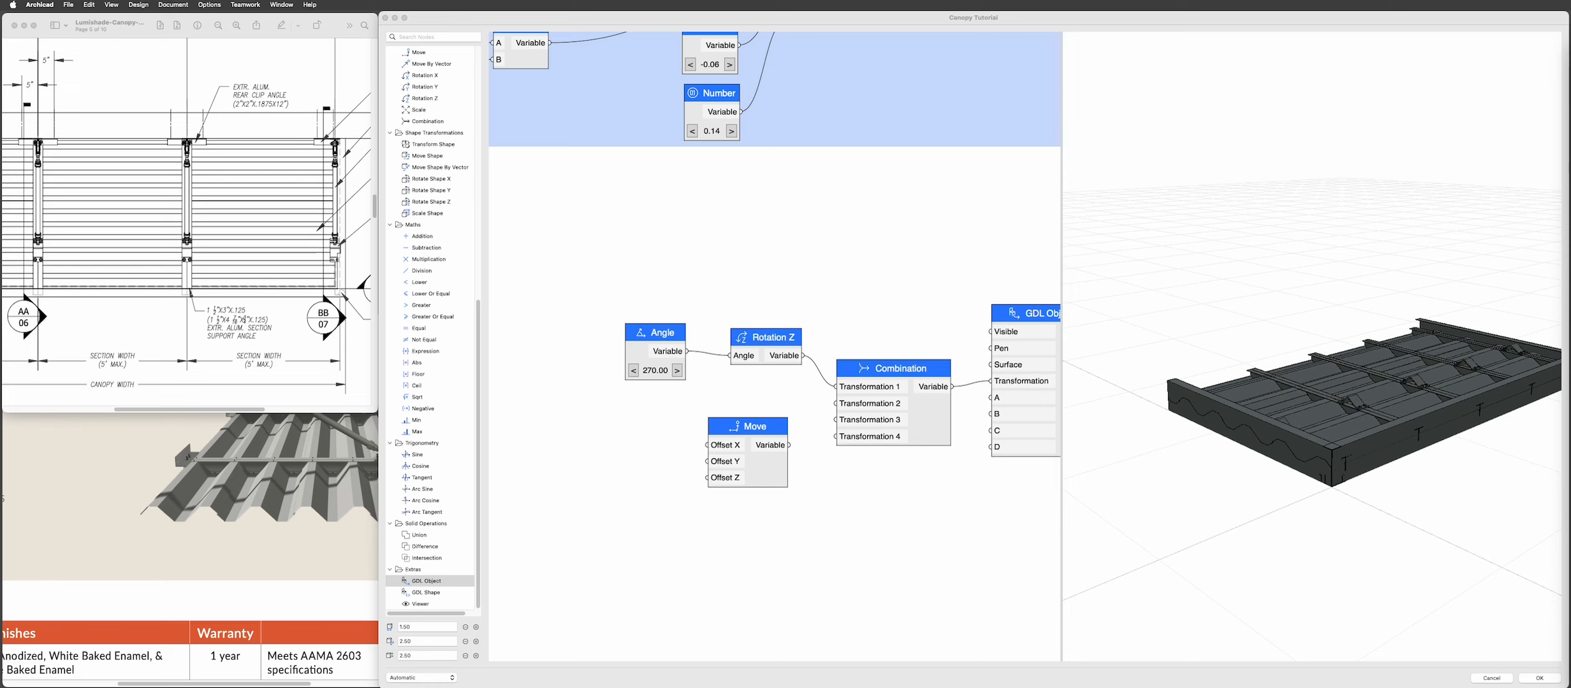
- Add a Number node below and beside the Move node and set its value to 0.14
{"action": "double_click", "coordinate": [635, 499]}
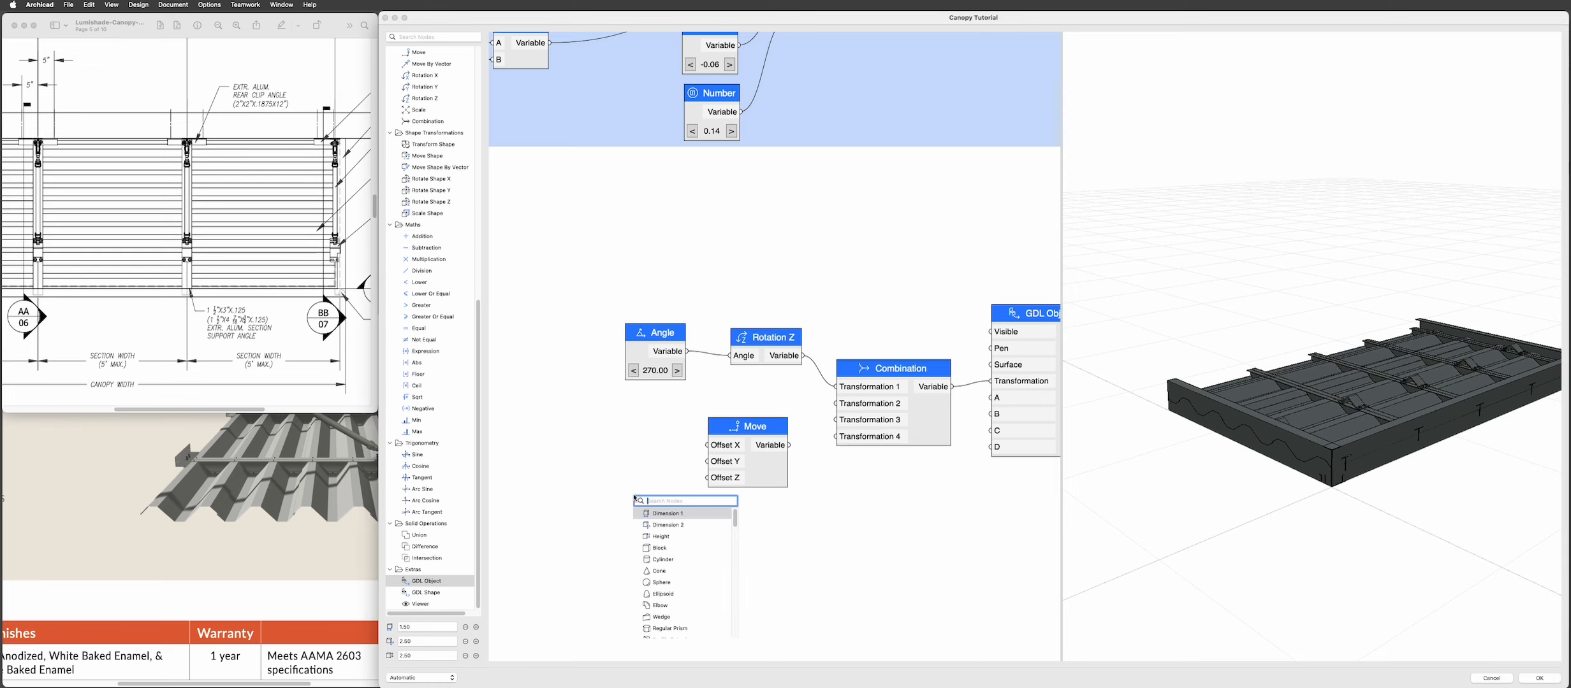
{"action": "type", "text": "number"}
{"action": "key", "text": "Return"}
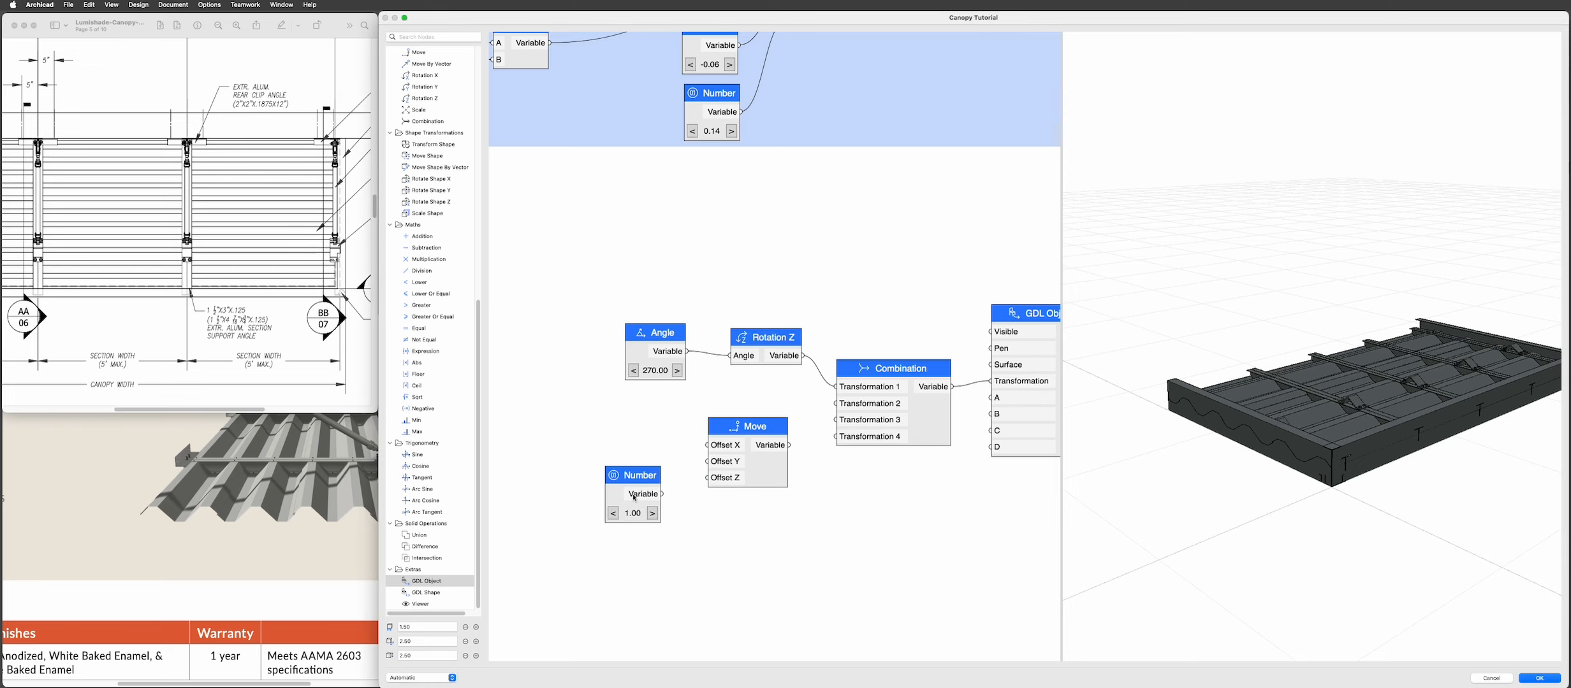
{"action": "double_click", "coordinate": [629, 508]}
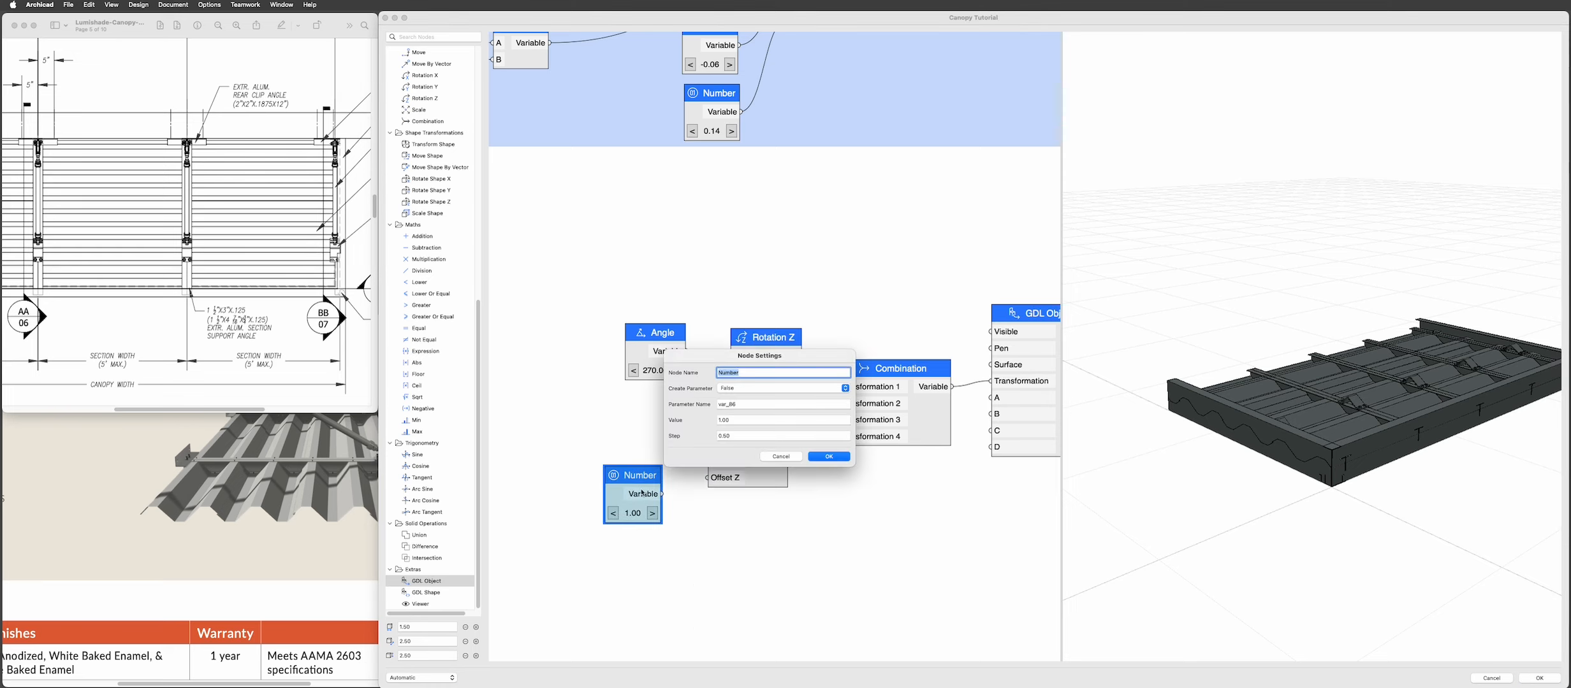
{"action": "triple_click", "coordinate": [740, 420]}
{"action": "type", "text": "0.14"}
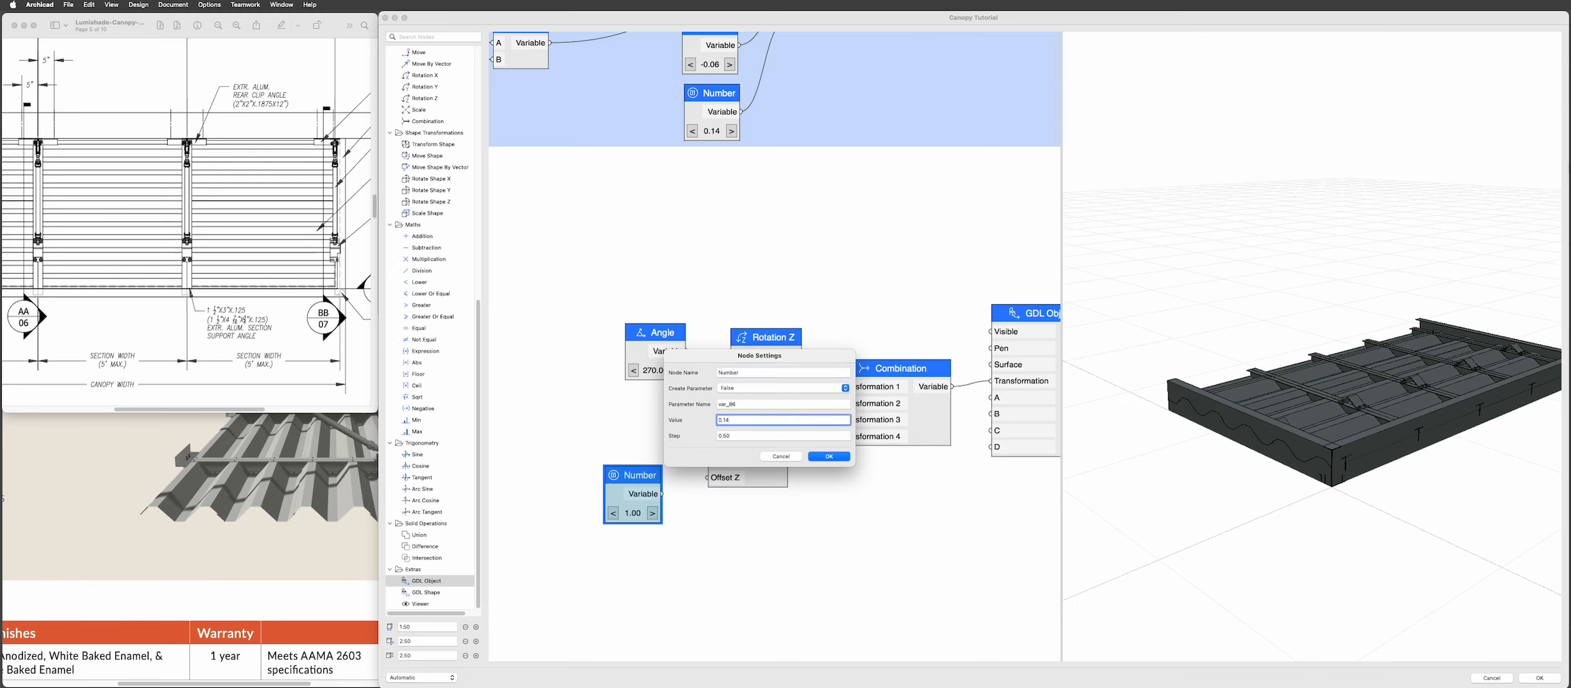
{"action": "key", "text": "Return"}
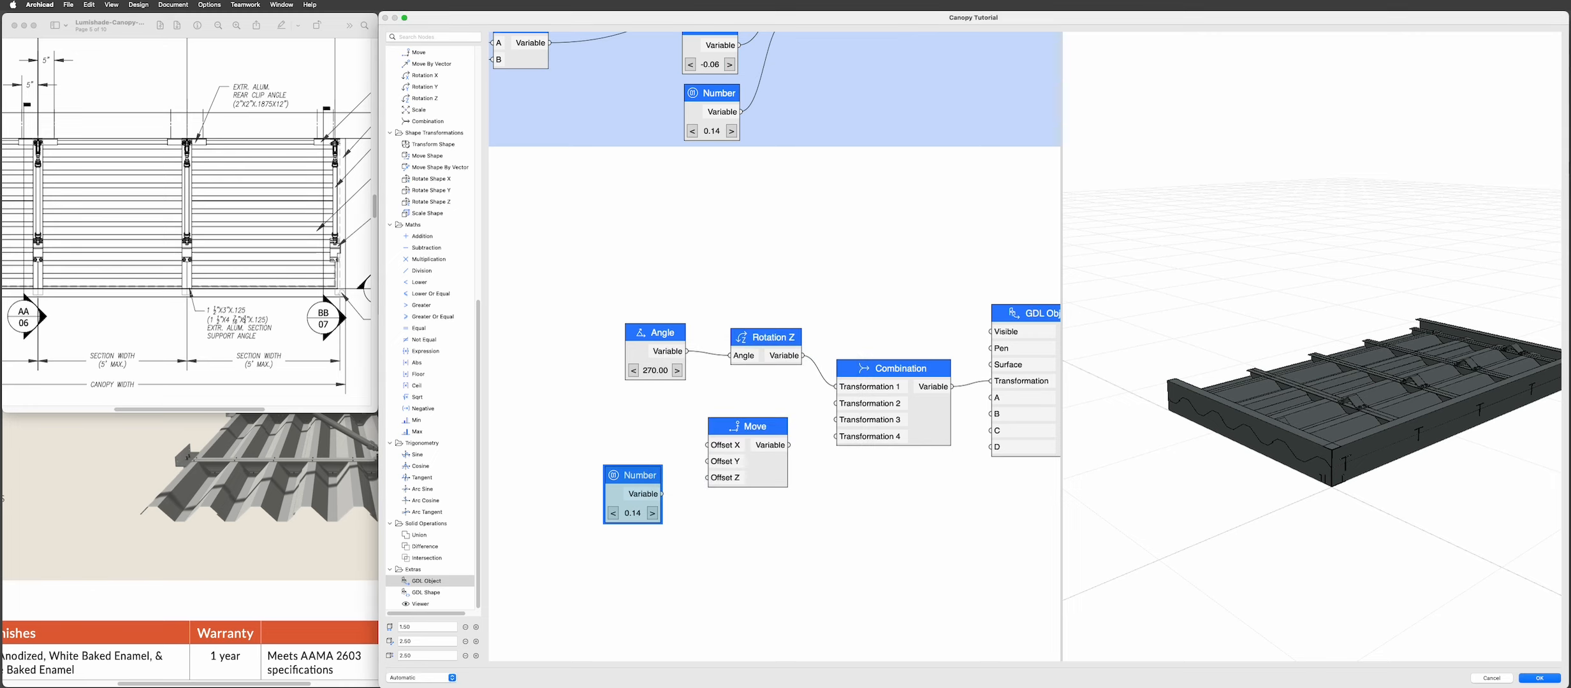
- Connect the 0.14 Number node to the Move node's Offset Z and the Move node to the Combination node's Transformation 2
{"action": "left_click_drag", "start_coordinate": [664, 495], "coordinate": [706, 478]}
{"action": "left_click_drag", "start_coordinate": [788, 448], "coordinate": [803, 440]}
{"action": "left_click_drag", "start_coordinate": [803, 440], "coordinate": [837, 405]}
- Shift the 0.14 Number node down and add another Number node above it, leaving space before the Move node
{"action": "scroll", "coordinate": [1348, 451], "scroll_direction": "up", "scroll_amount": 3}
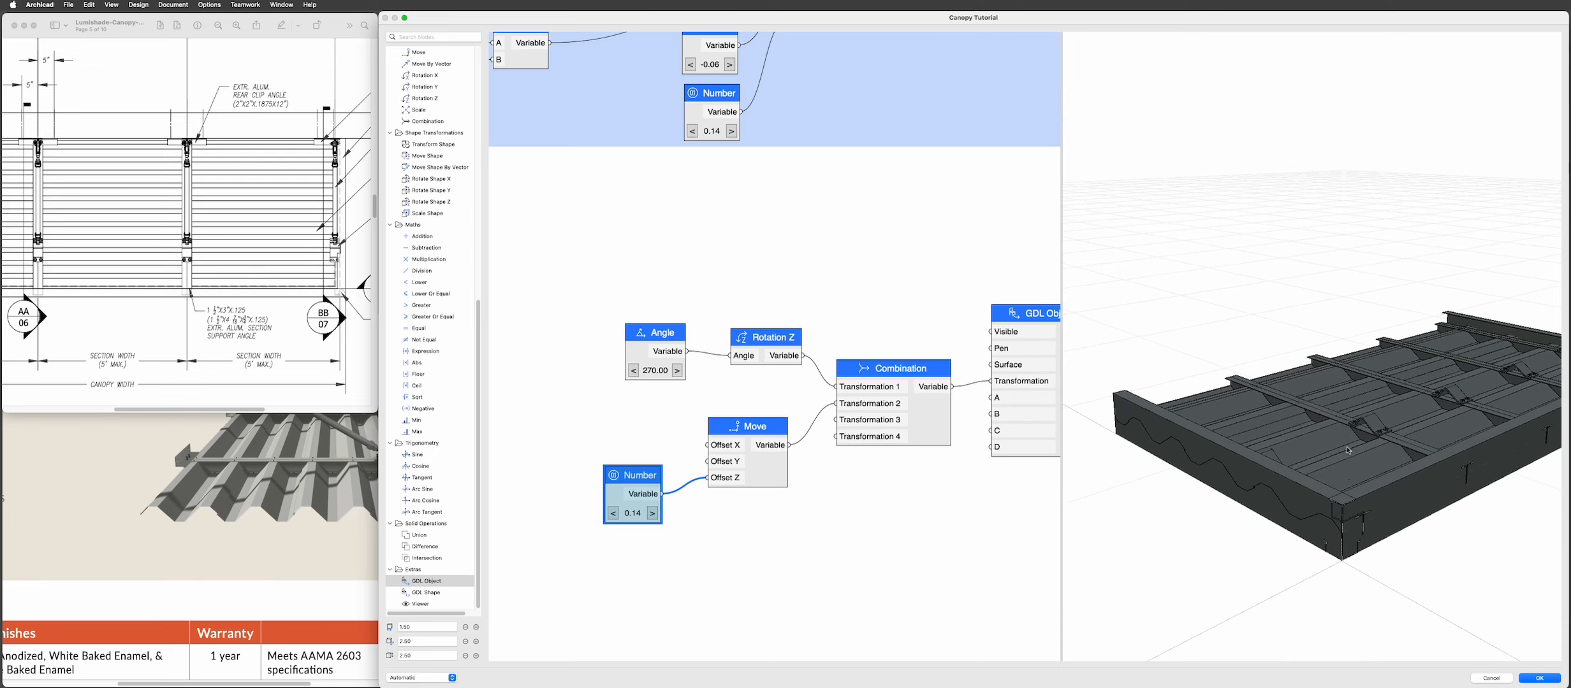
{"action": "scroll", "coordinate": [1346, 477], "scroll_direction": "up", "scroll_amount": 5}
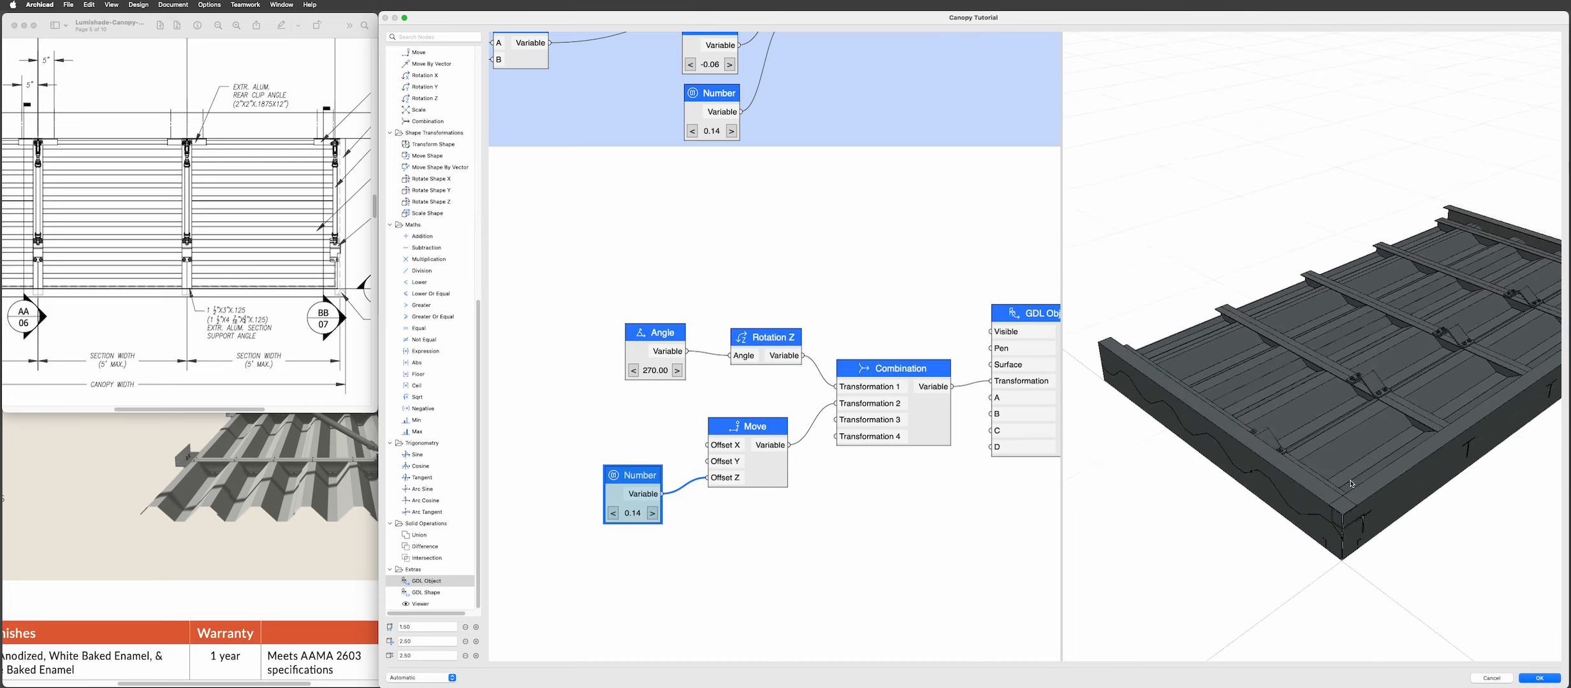
{"action": "middle_click_drag", "start_coordinate": [1395, 483], "coordinate": [1446, 390], "text": "shift"}
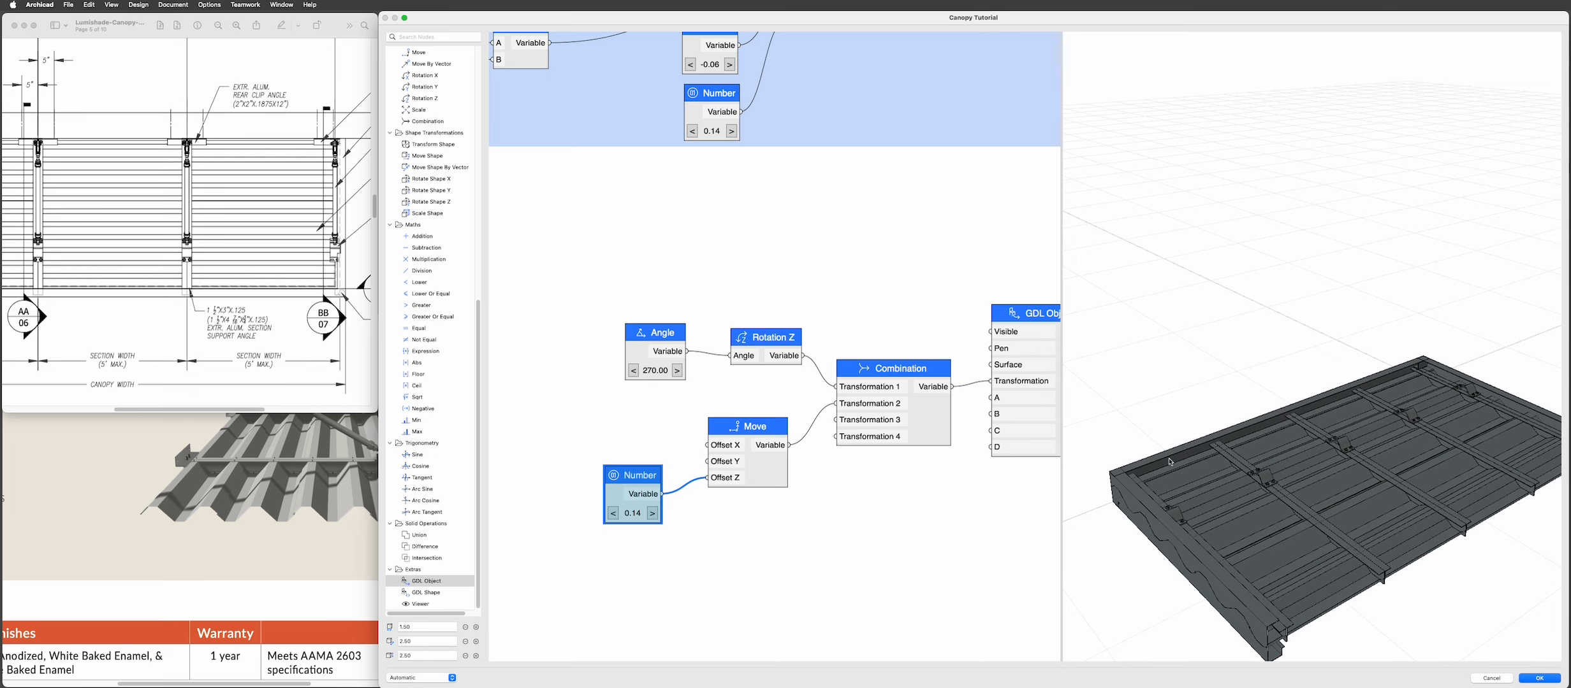
{"action": "left_click_drag", "start_coordinate": [629, 477], "coordinate": [630, 513]}
{"action": "double_click", "coordinate": [620, 465]}
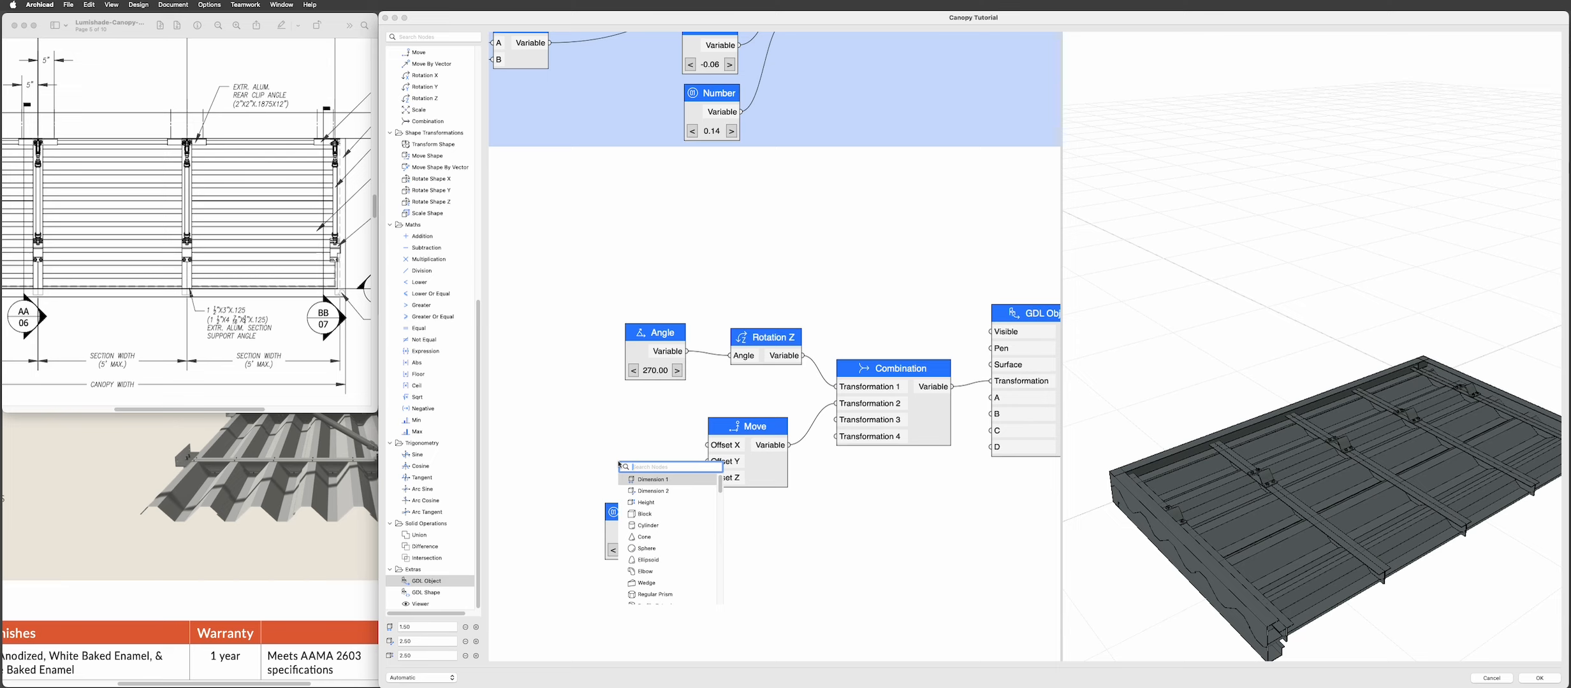
{"action": "type", "text": "num"}
{"action": "key", "text": "Return"}
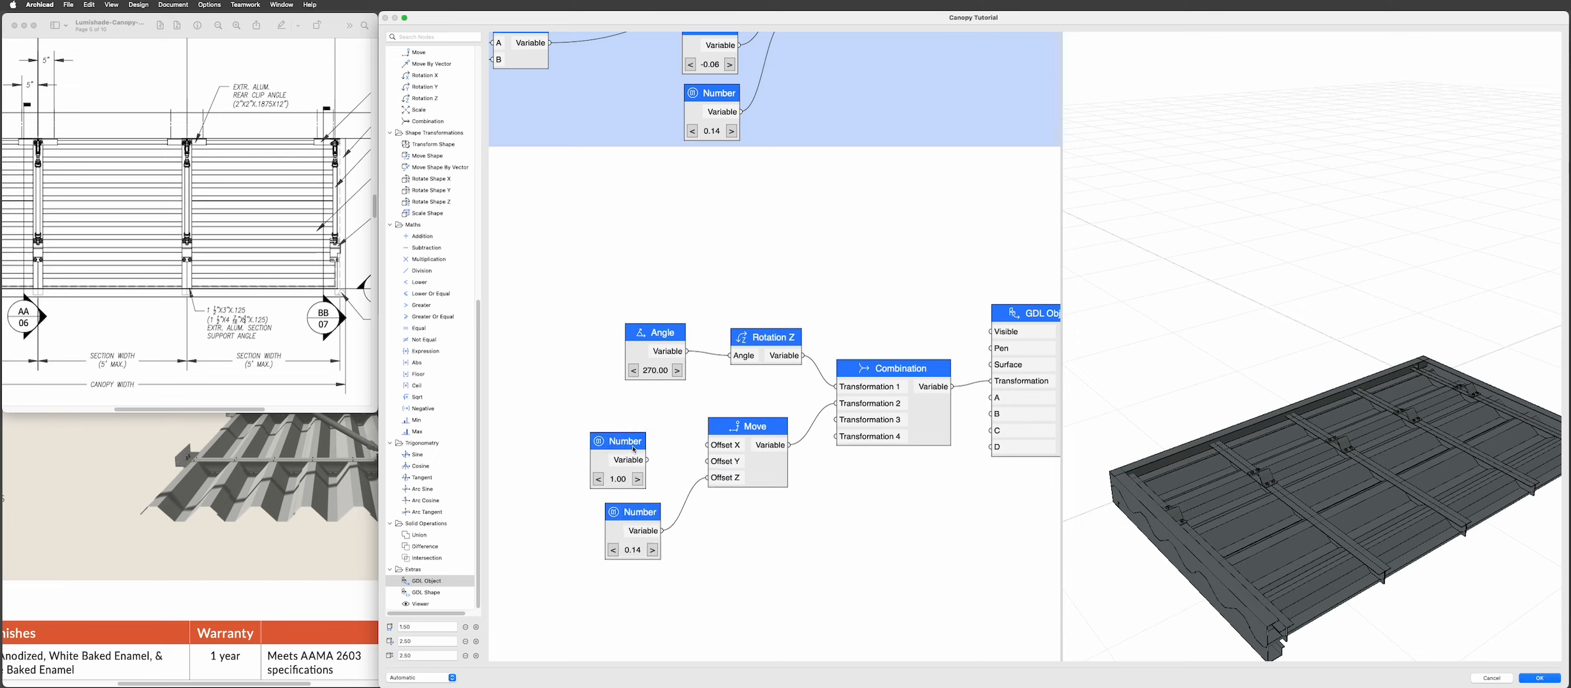
{"action": "left_click_drag", "start_coordinate": [633, 450], "coordinate": [557, 428]}
- Add a Negative node, feed it from the new Number node and connect its output to the Move node's Offset Y
{"action": "double_click", "coordinate": [614, 448]}
{"action": "type", "text": "n"}
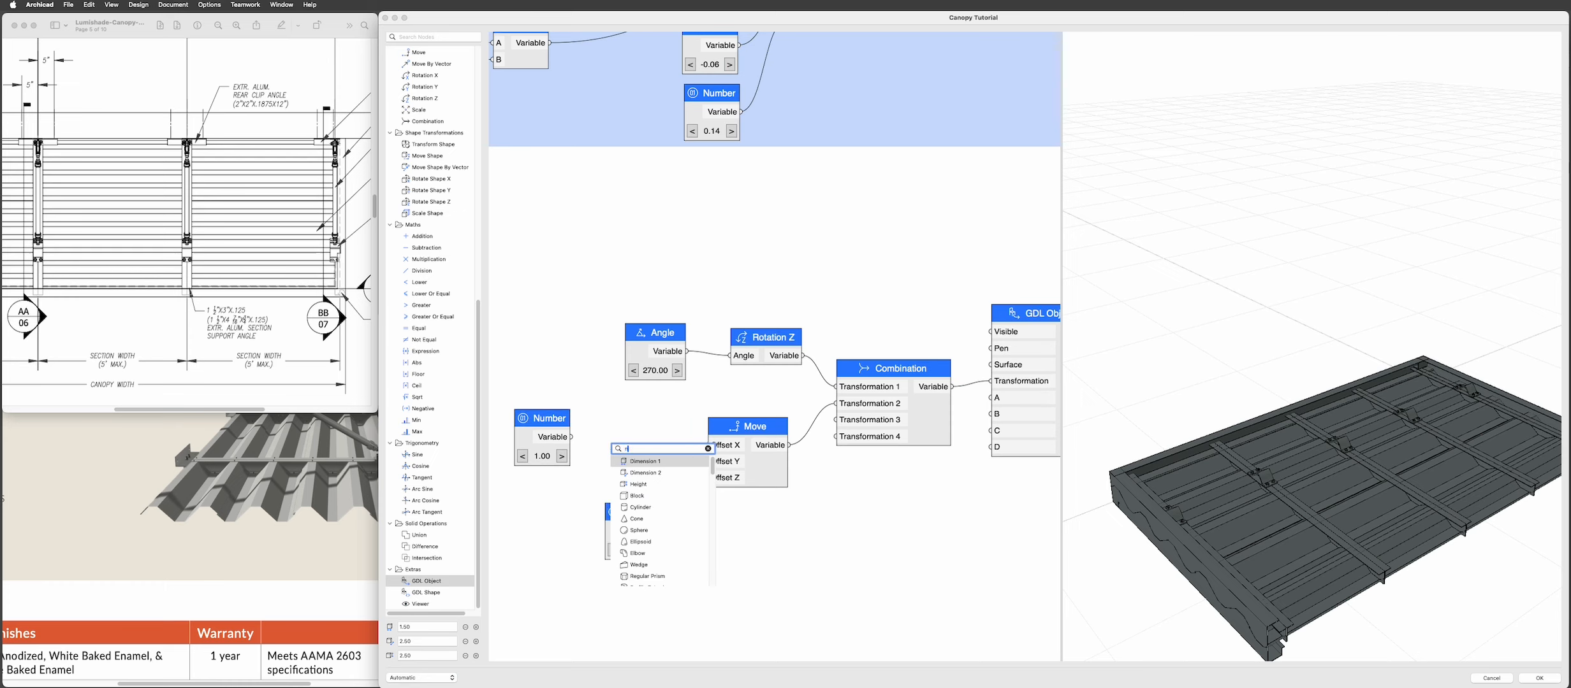
{"action": "type", "text": "eg"}
{"action": "key", "text": "Return"}
{"action": "left_click_drag", "start_coordinate": [605, 438], "coordinate": [706, 462]}
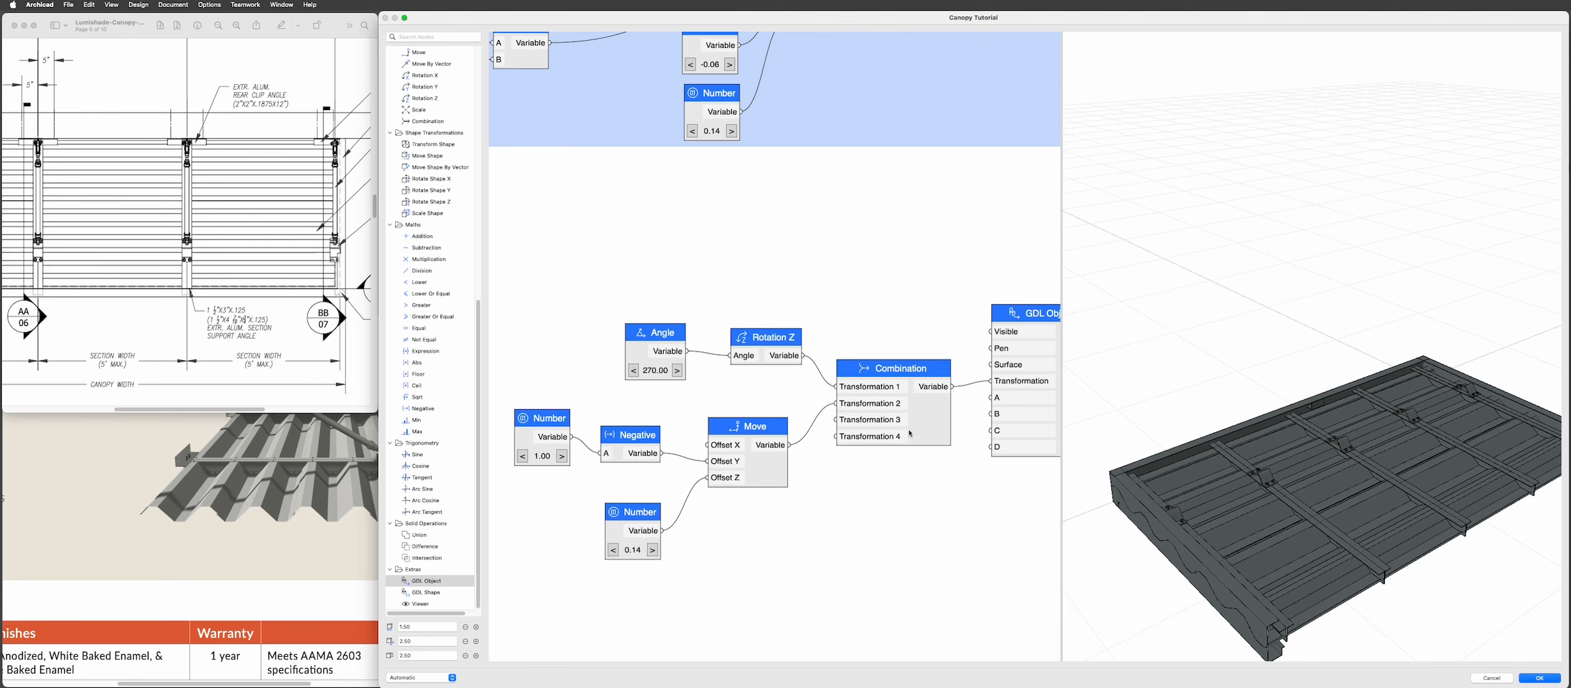
- Set the Number node feeding the Negative node to 0.05
{"action": "scroll", "coordinate": [909, 434], "scroll_direction": "down", "scroll_amount": 2}
{"action": "middle_click_drag", "start_coordinate": [778, 444], "coordinate": [847, 412]}
{"action": "double_click", "coordinate": [670, 402]}
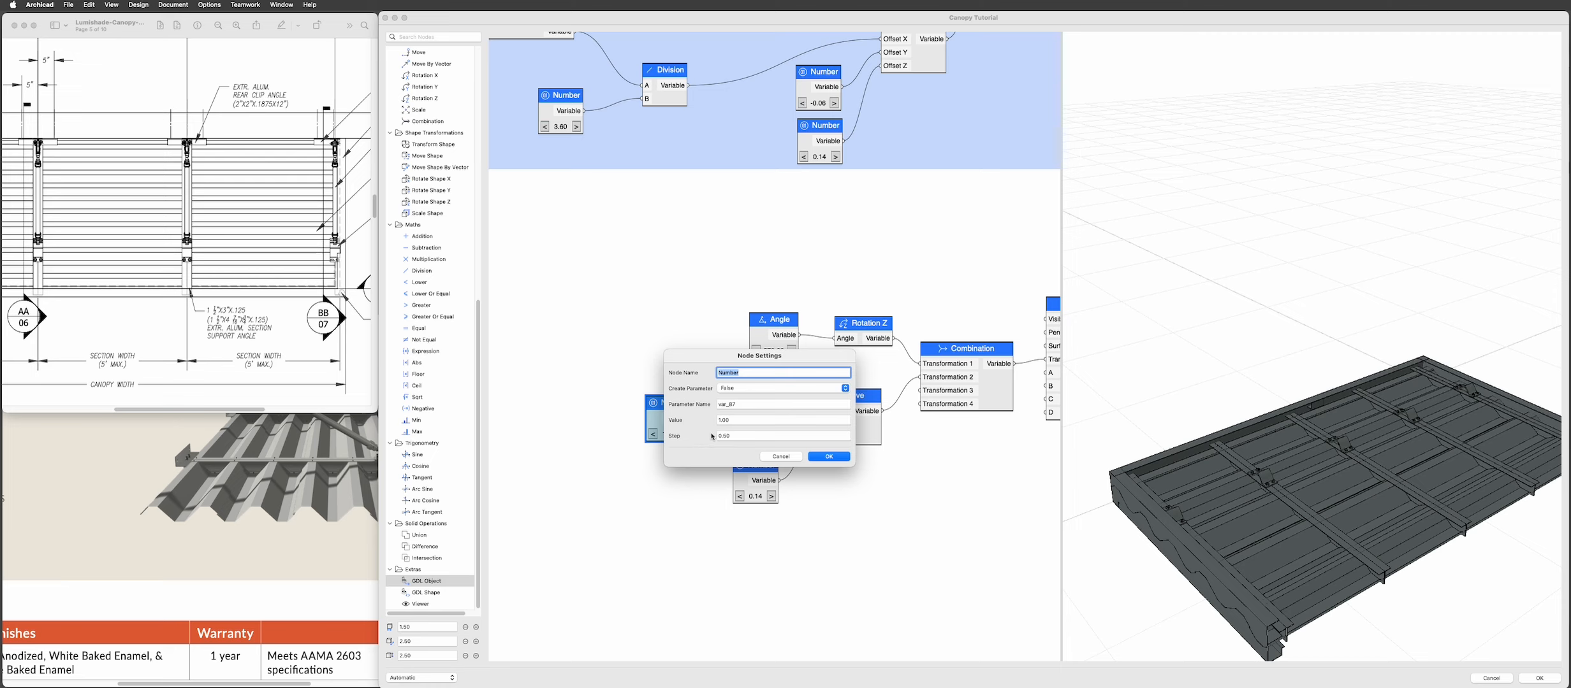
{"action": "left_click_drag", "start_coordinate": [739, 421], "coordinate": [704, 420]}
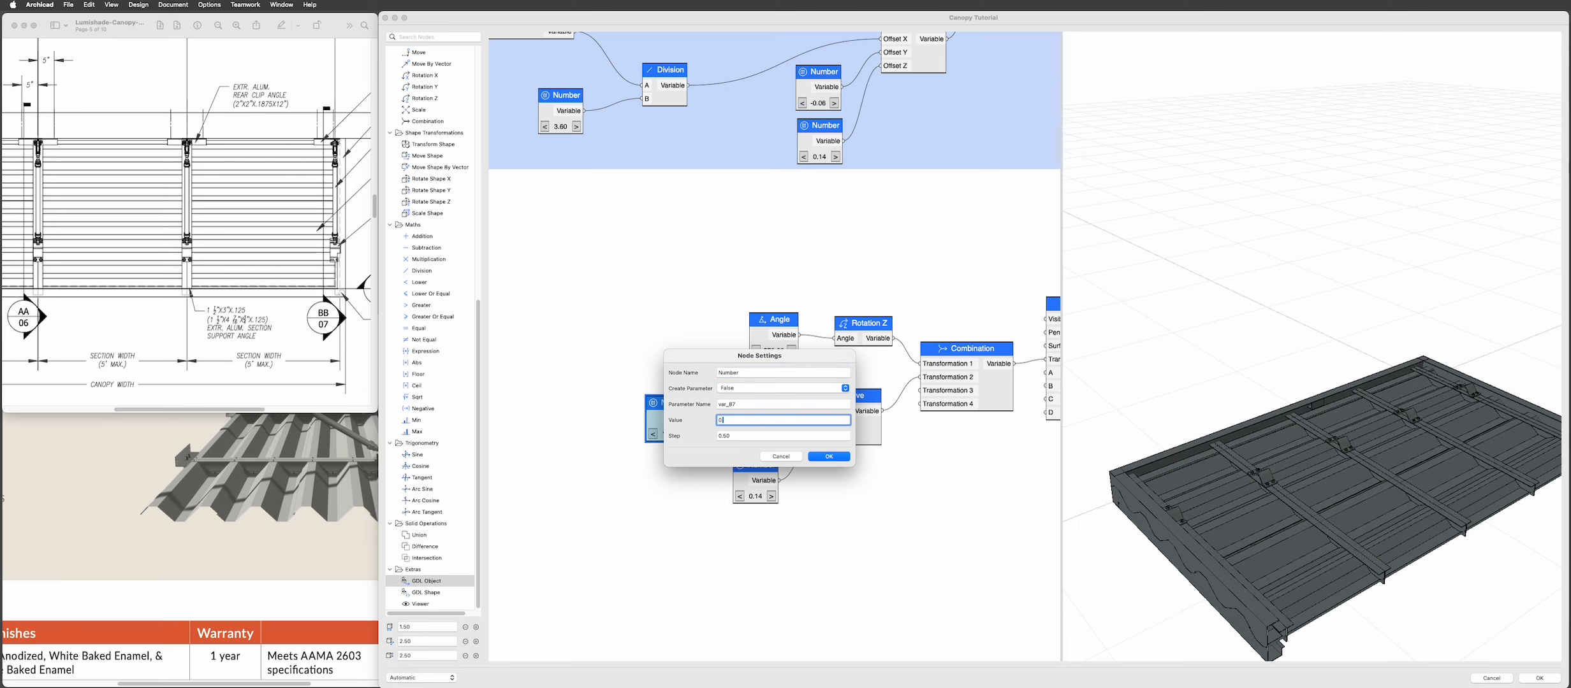
{"action": "key", "text": "Return"}
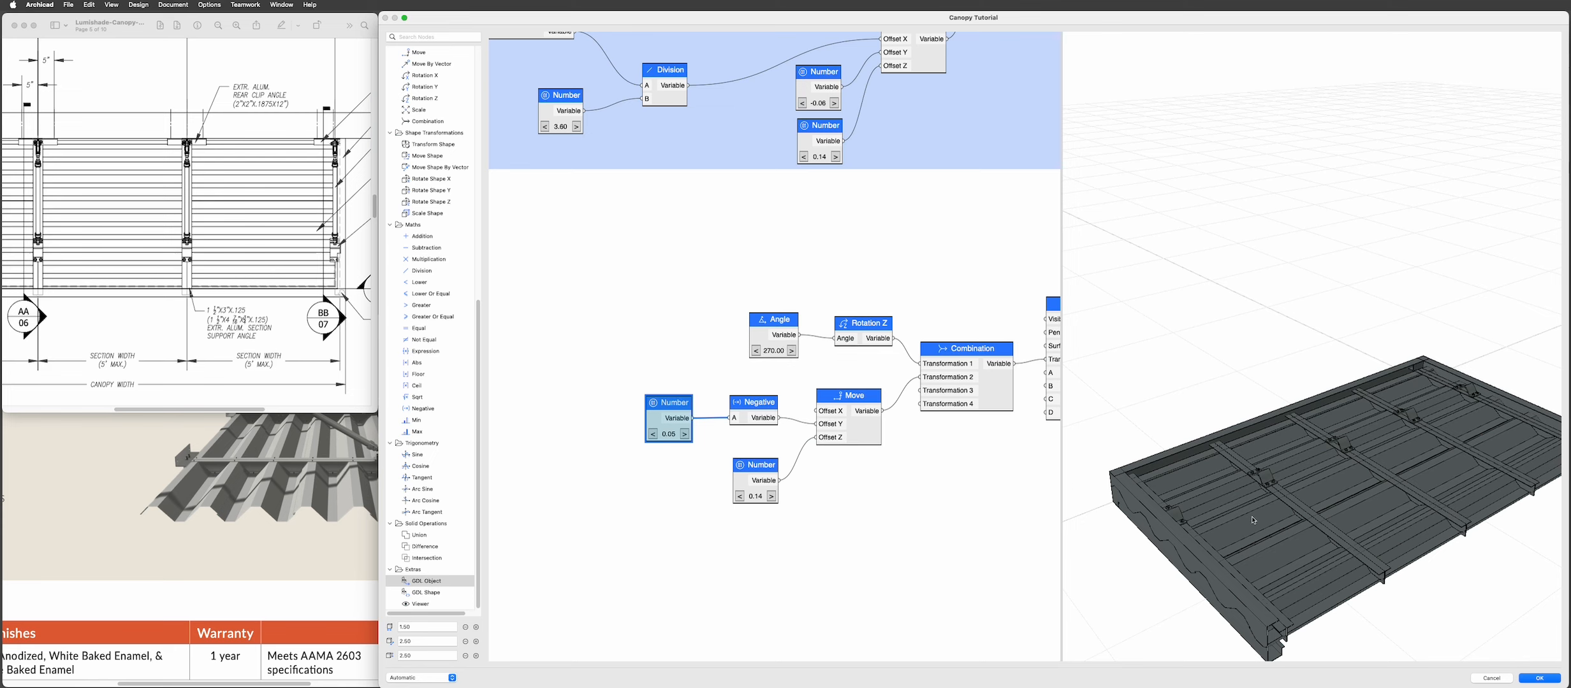
- Disconnect the Move node's Offset Y and Offset Z inputs to compare the rear clip angle's position in the preview
{"action": "mouse_move", "coordinate": [1251, 517]}
{"action": "middle_mouse_down", "text": "shift"}
{"action": "mouse_move", "coordinate": [1270, 527]}
{"action": "mouse_move", "coordinate": [1272, 512]}
{"action": "mouse_move", "coordinate": [1231, 505]}
{"action": "middle_mouse_up", "text": "shift"}
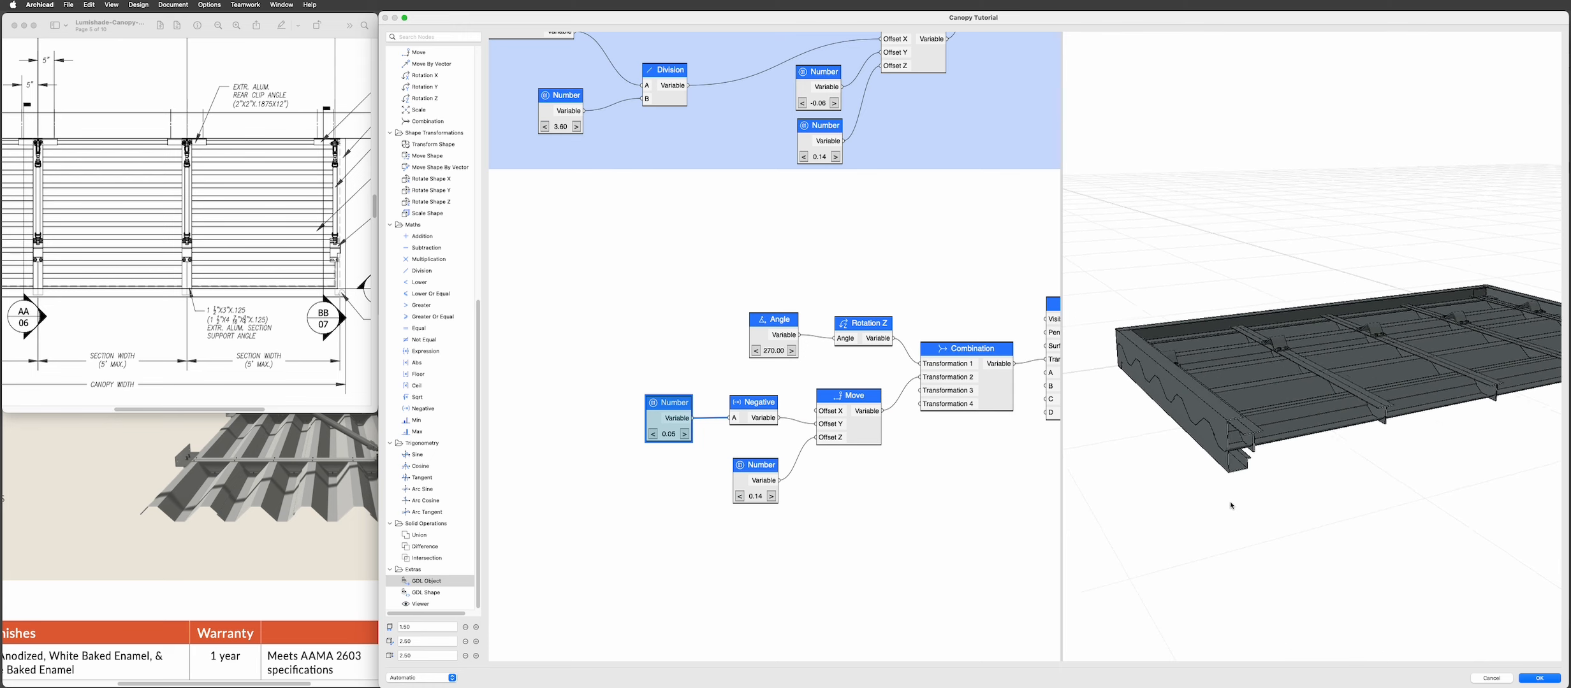
{"action": "scroll", "coordinate": [1233, 504], "scroll_direction": "down", "scroll_amount": 10}
{"action": "scroll", "coordinate": [1349, 373], "scroll_direction": "up", "scroll_amount": 8}
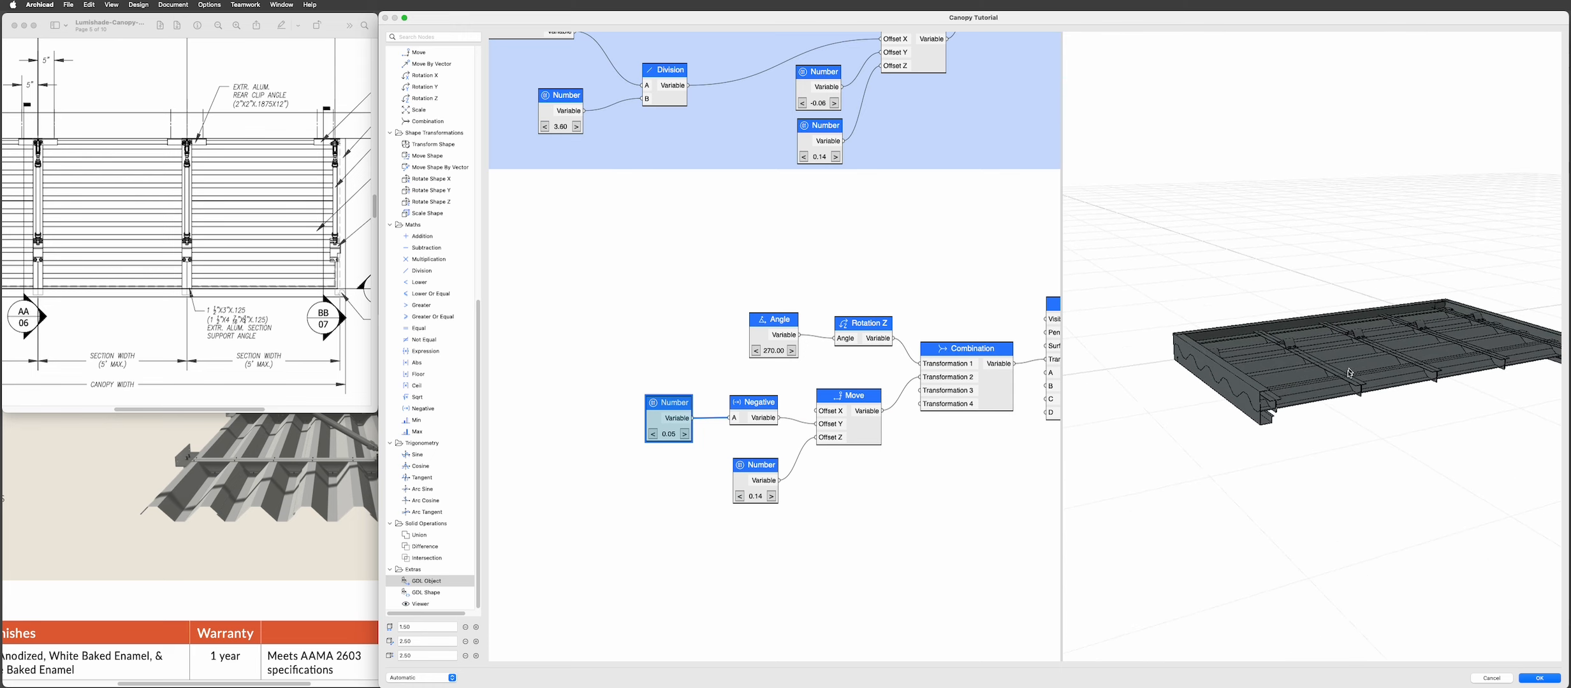
{"action": "scroll", "coordinate": [1350, 373], "scroll_direction": "up", "scroll_amount": 3}
{"action": "middle_click_drag", "start_coordinate": [1287, 432], "coordinate": [1284, 425], "text": "shift"}
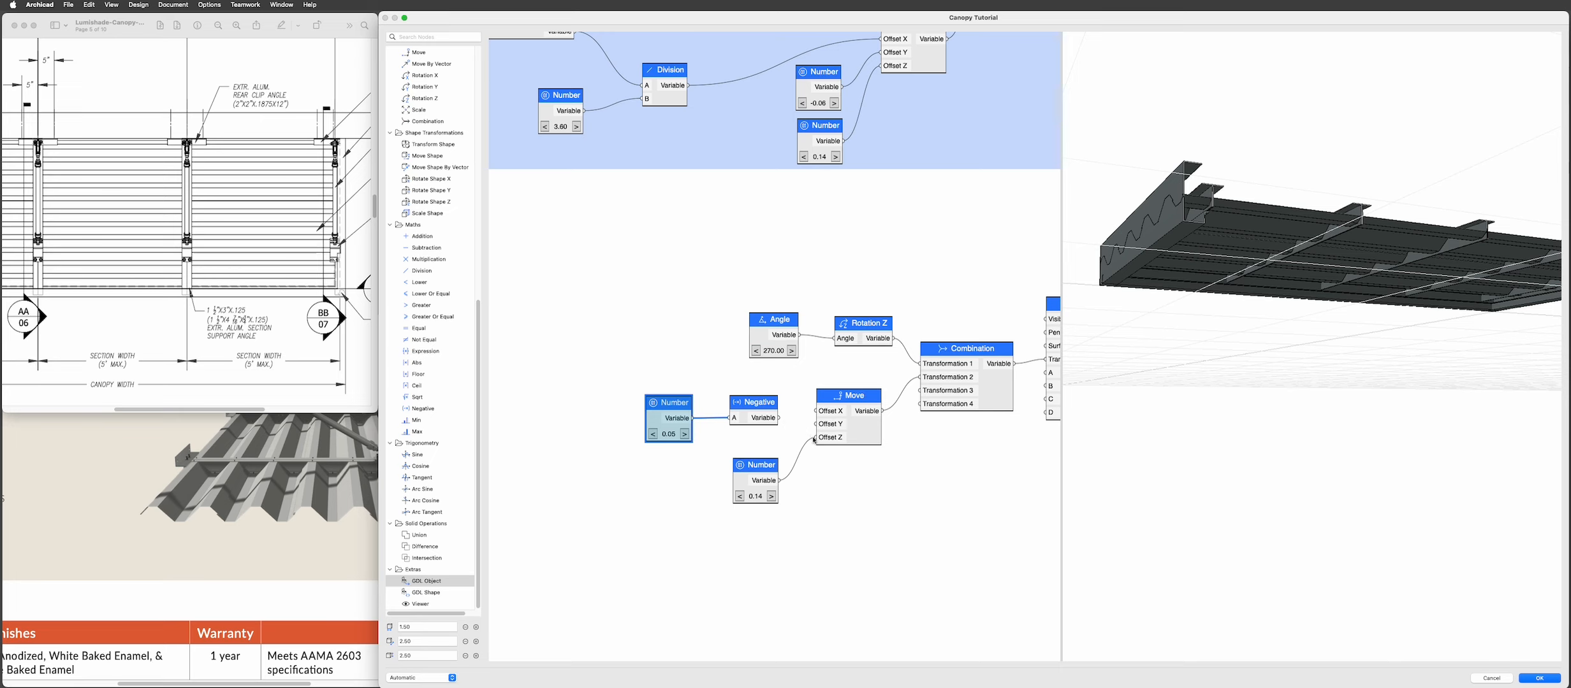
{"action": "left_click_drag", "start_coordinate": [812, 442], "coordinate": [796, 458]}
{"action": "middle_click_drag", "start_coordinate": [1481, 330], "coordinate": [1378, 347]}
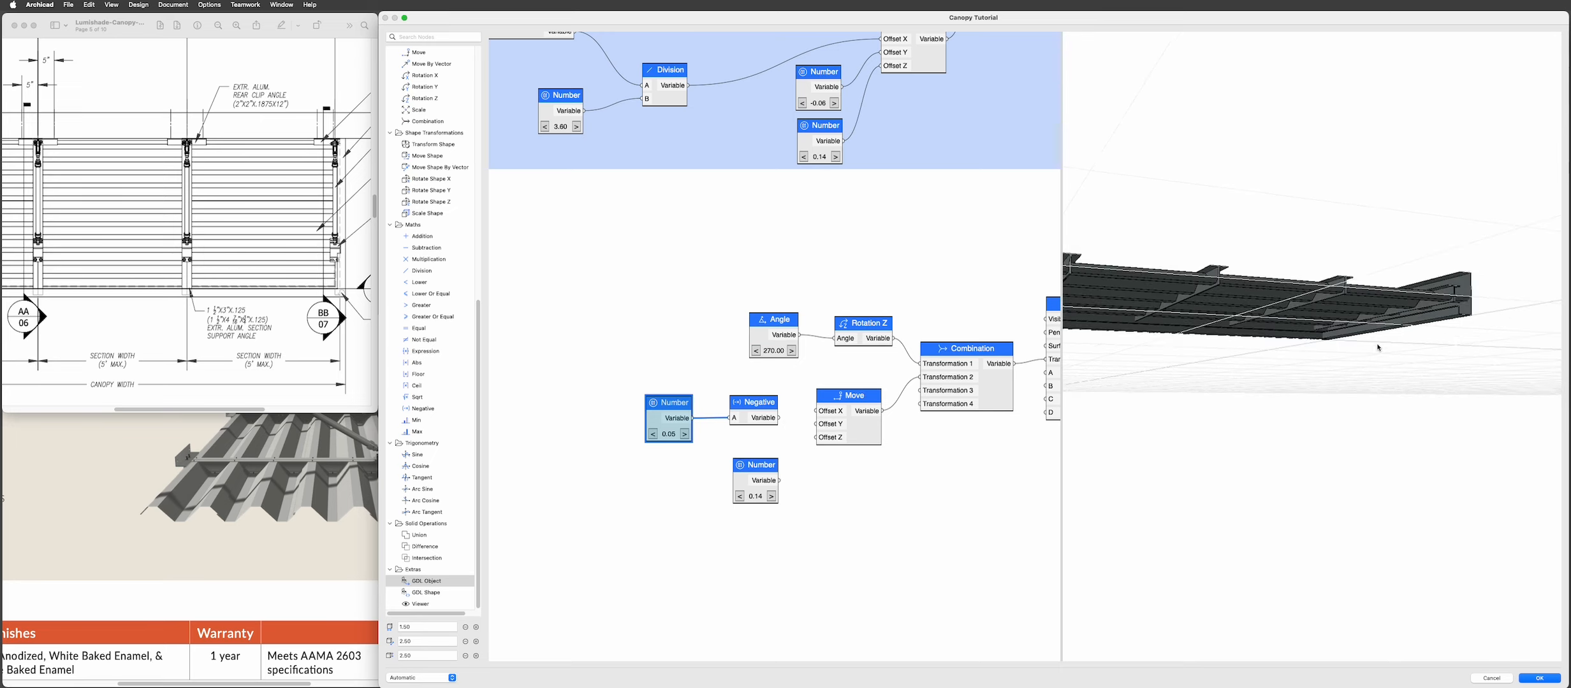
- Reconnect the 0.14 Number node to the Move node's Offset Z and the Negative node to its Offset Y
{"action": "left_click_drag", "start_coordinate": [779, 481], "coordinate": [815, 439]}
{"action": "left_click_drag", "start_coordinate": [1152, 396], "coordinate": [1319, 306]}
{"action": "scroll", "coordinate": [1349, 344], "scroll_direction": "up", "scroll_amount": 5}
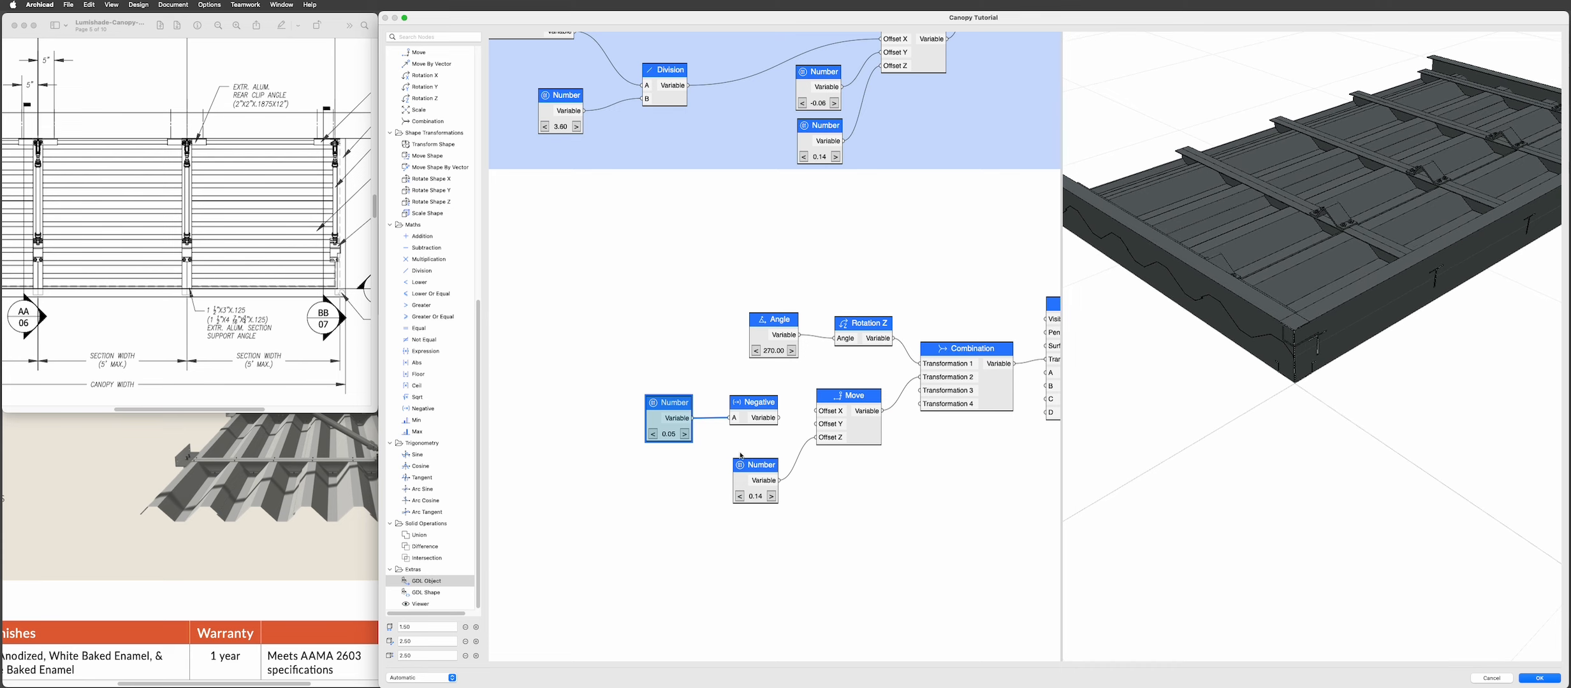
{"action": "left_click_drag", "start_coordinate": [779, 421], "coordinate": [833, 427]}
{"action": "left_click_drag", "start_coordinate": [1232, 382], "coordinate": [1294, 355]}
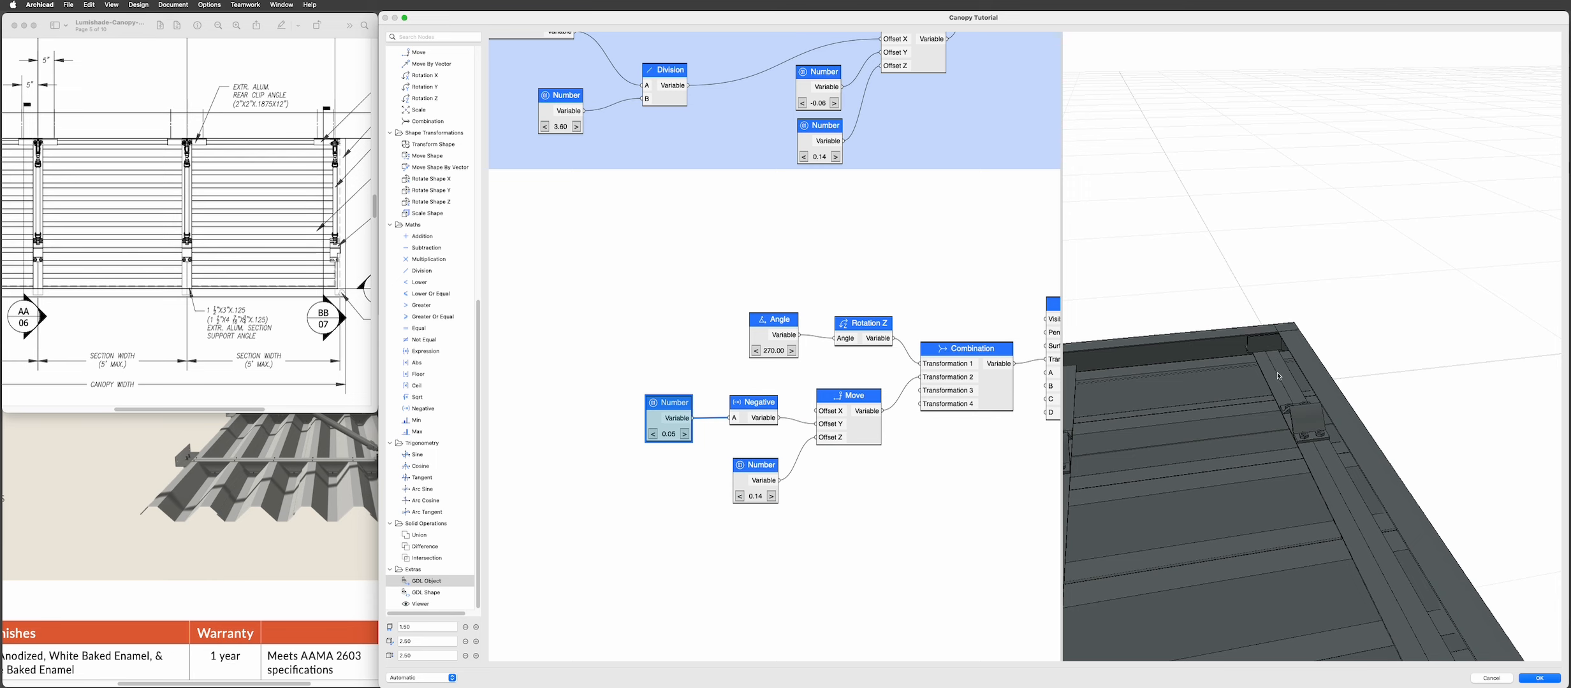
{"action": "scroll", "coordinate": [1249, 362], "scroll_direction": "down", "scroll_amount": 5}
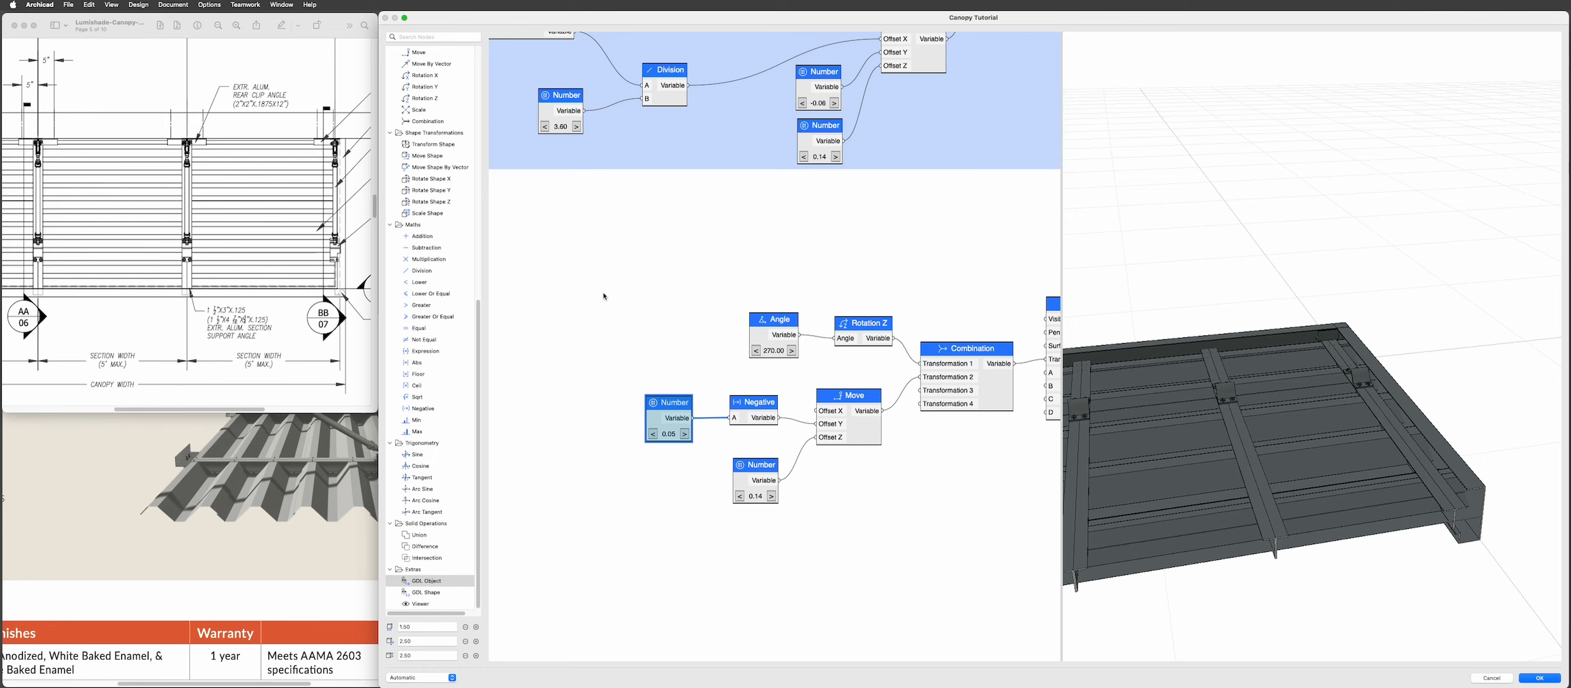
{"action": "scroll", "coordinate": [1426, 411], "scroll_direction": "down", "scroll_amount": 4}
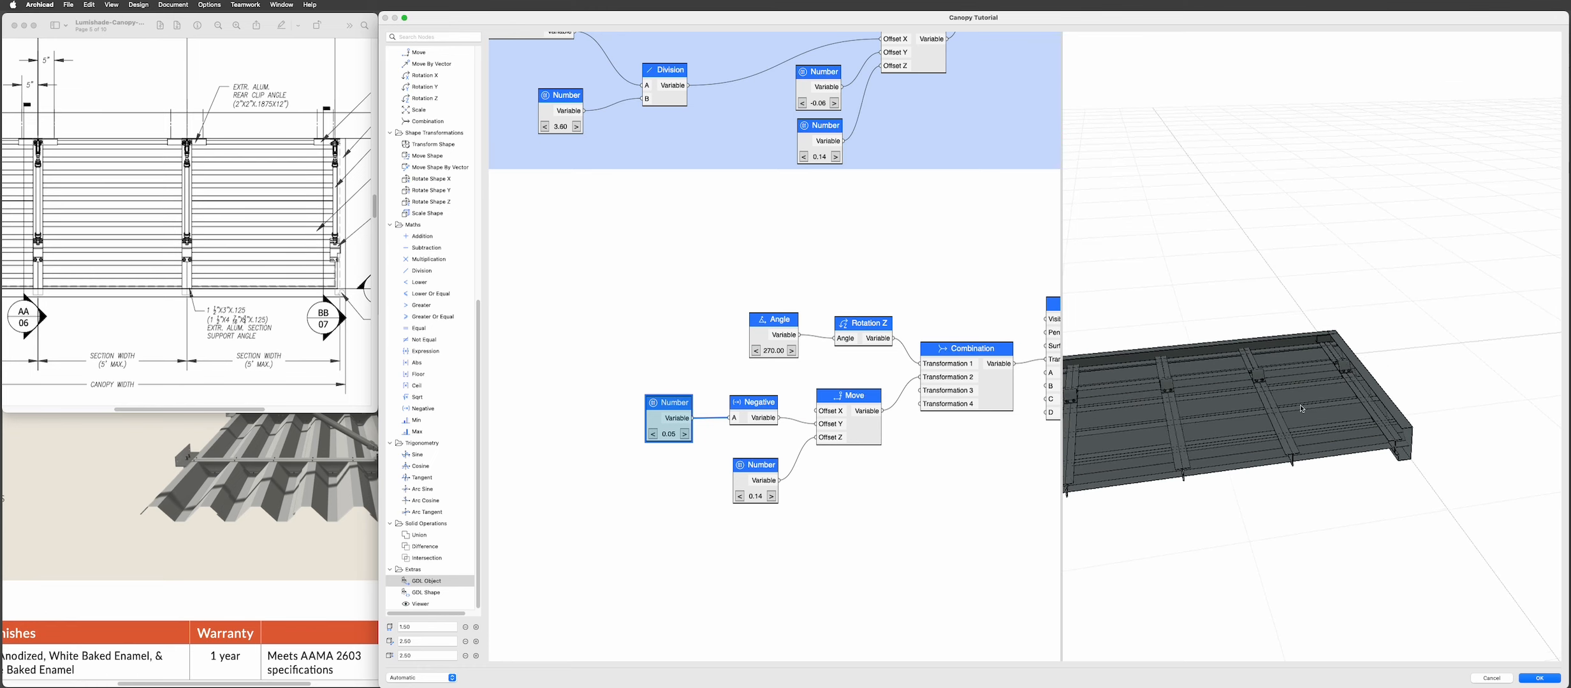
{"action": "middle_click_drag", "start_coordinate": [1260, 360], "coordinate": [1394, 357]}
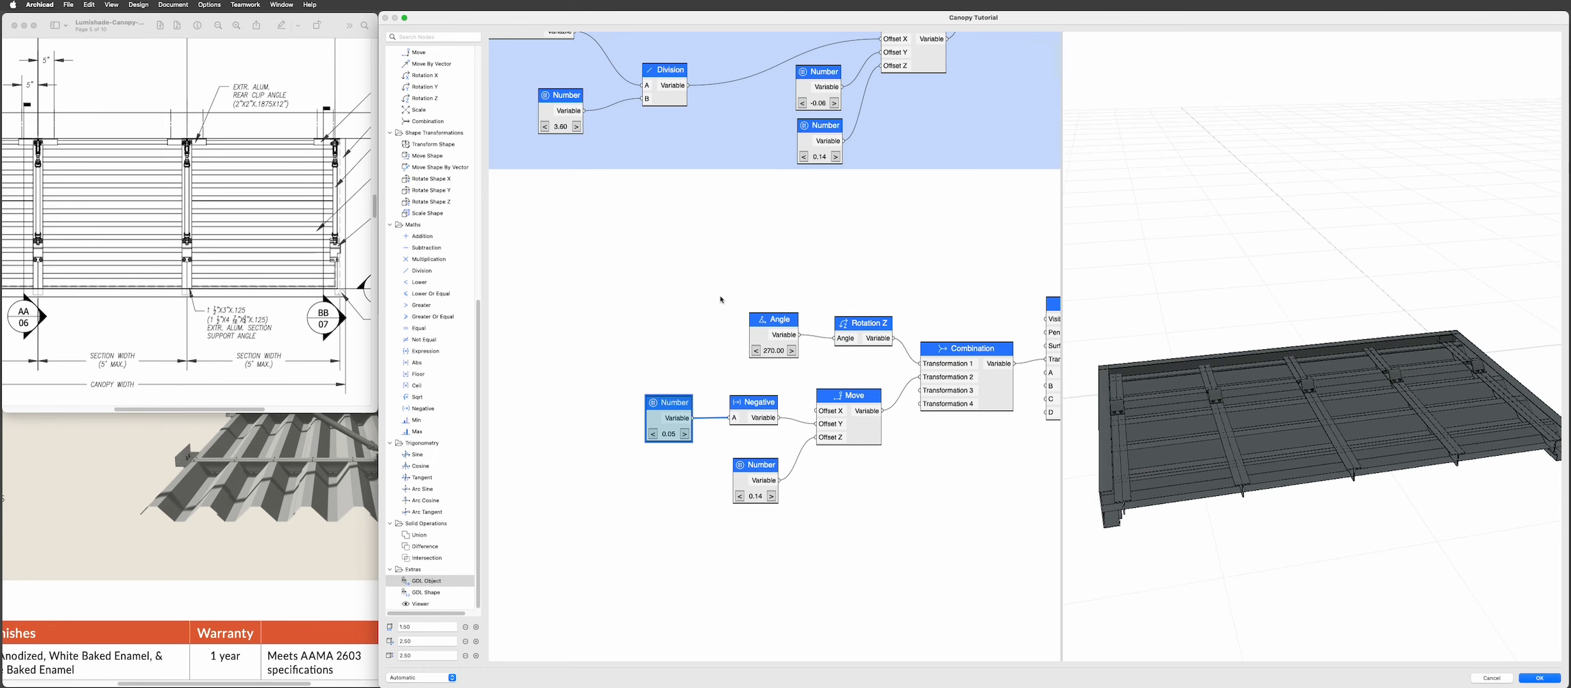
- Add a Line Points node and a Move By Vector node in the free area before the Angle node
{"action": "double_click", "coordinate": [631, 311]}
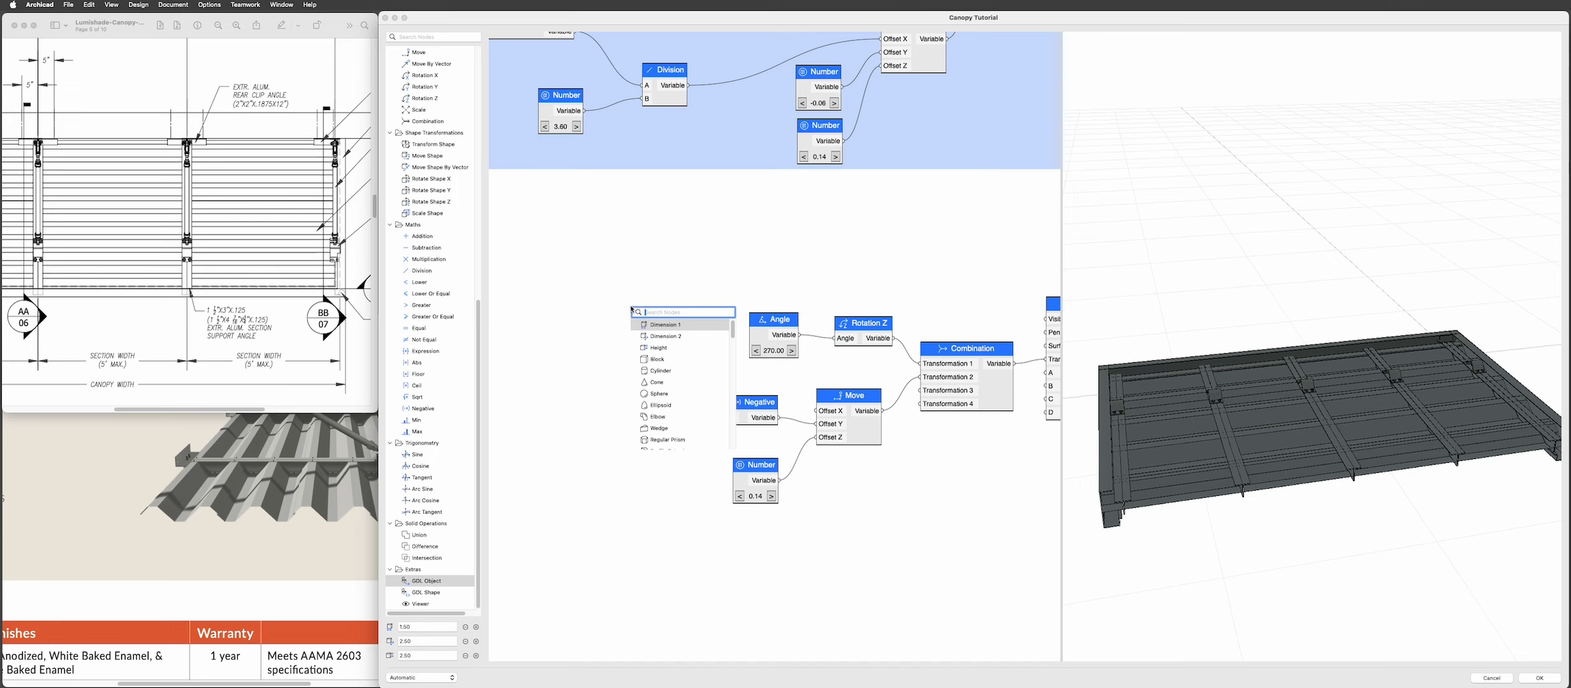
{"action": "type", "text": "line"}
{"action": "key", "text": "Return"}
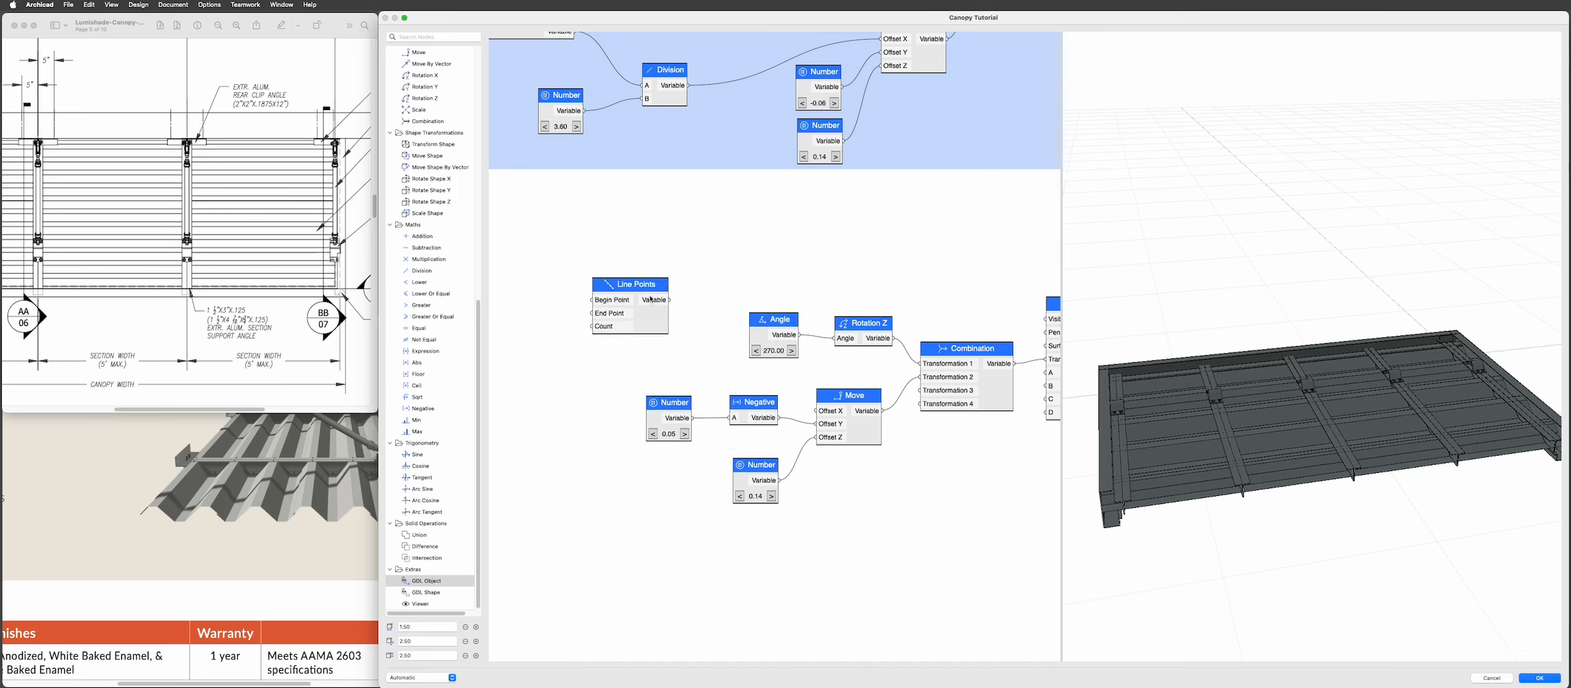
{"action": "left_click_drag", "start_coordinate": [650, 300], "coordinate": [584, 300]}
{"action": "double_click", "coordinate": [685, 313]}
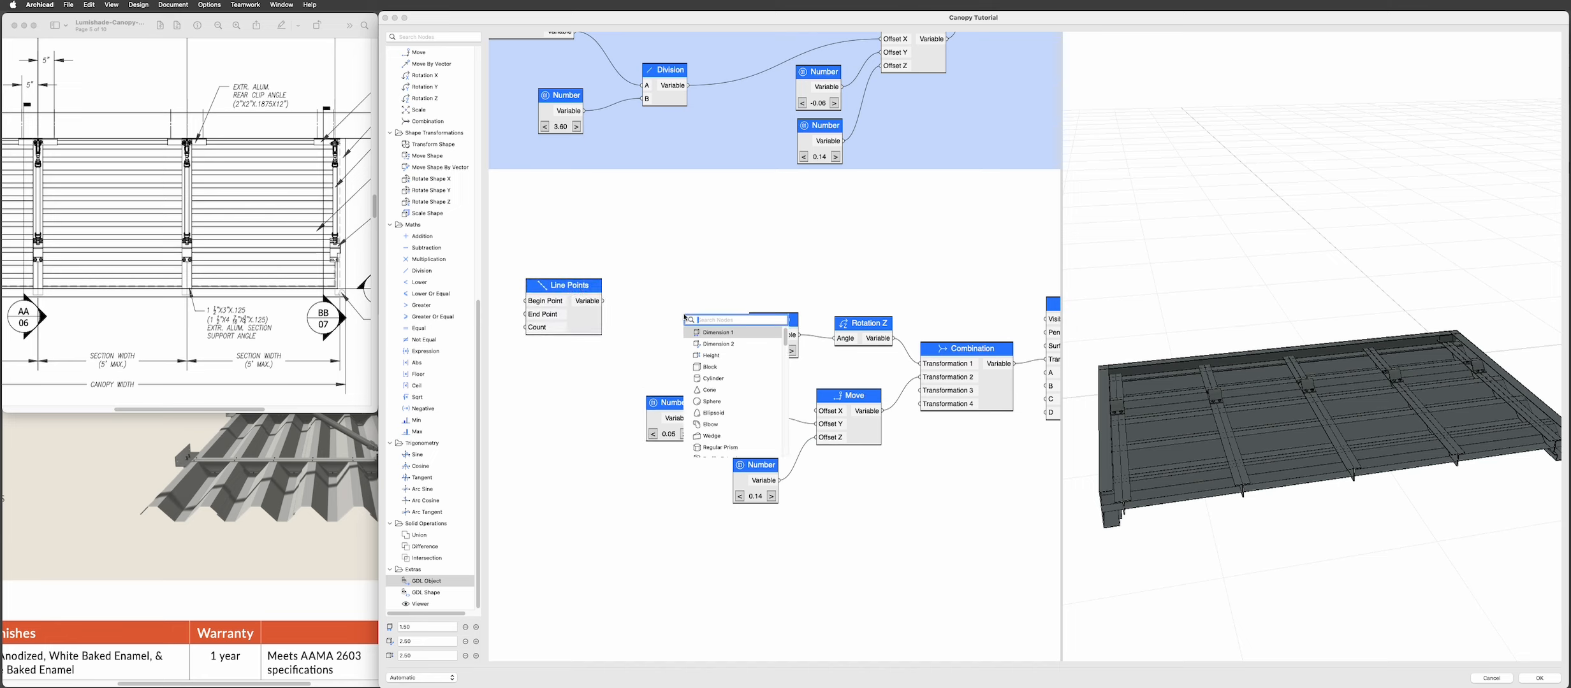
{"action": "type", "text": "move"}
{"action": "key", "text": "Return"}
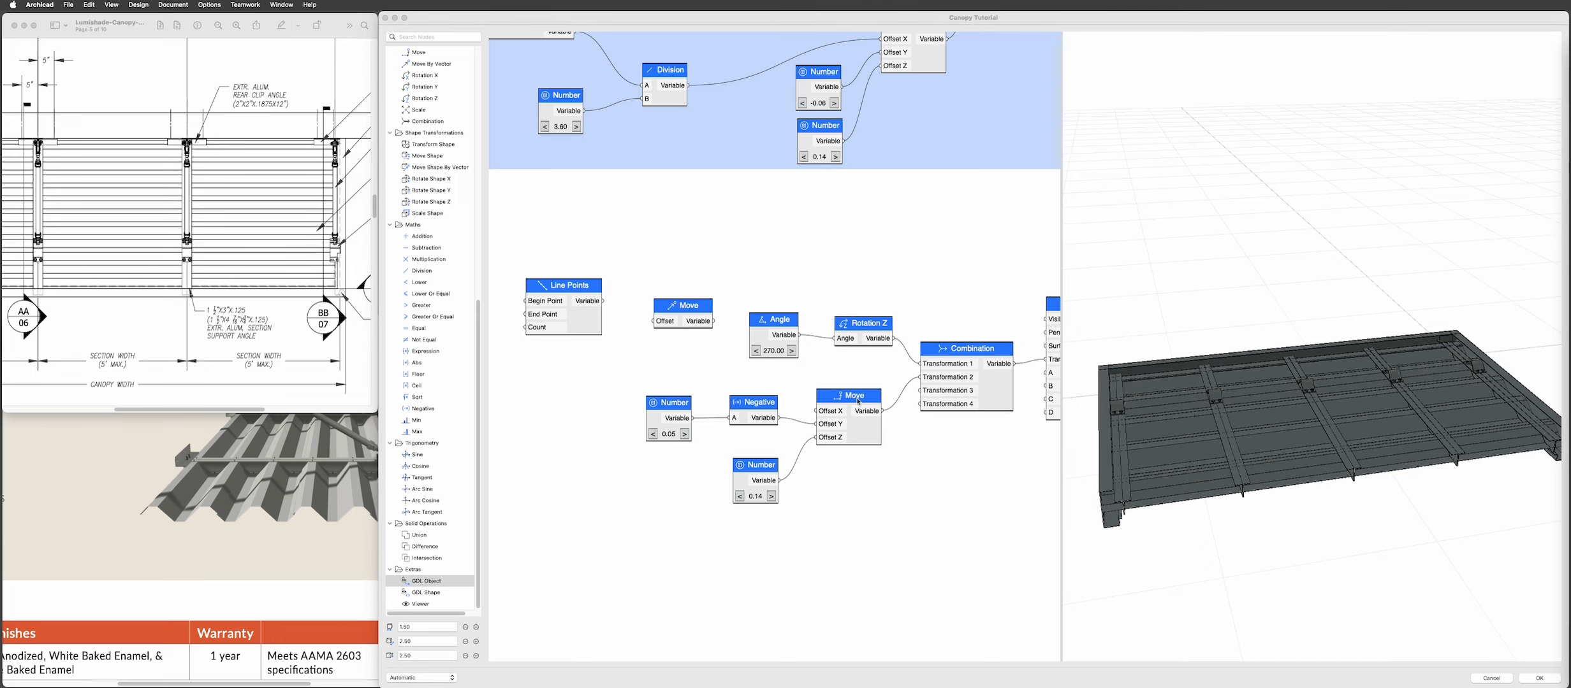
- Shift the Move node, the Negative node and their two Number nodes upward to free space below them
{"action": "left_click_drag", "start_coordinate": [858, 402], "coordinate": [862, 372]}
{"action": "left_click_drag", "start_coordinate": [765, 406], "coordinate": [768, 386]}
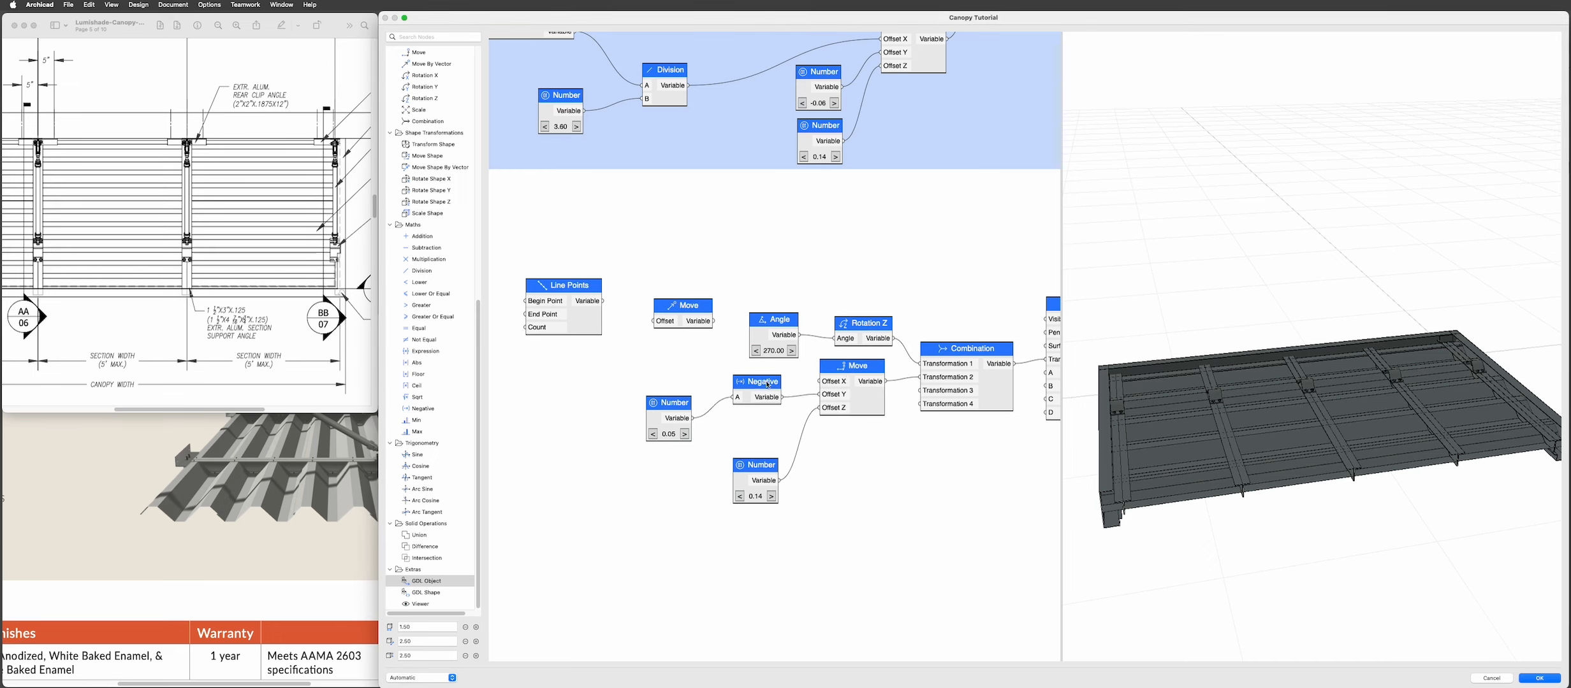
{"action": "left_click_drag", "start_coordinate": [679, 406], "coordinate": [686, 366]}
{"action": "left_click_drag", "start_coordinate": [754, 465], "coordinate": [754, 425]}
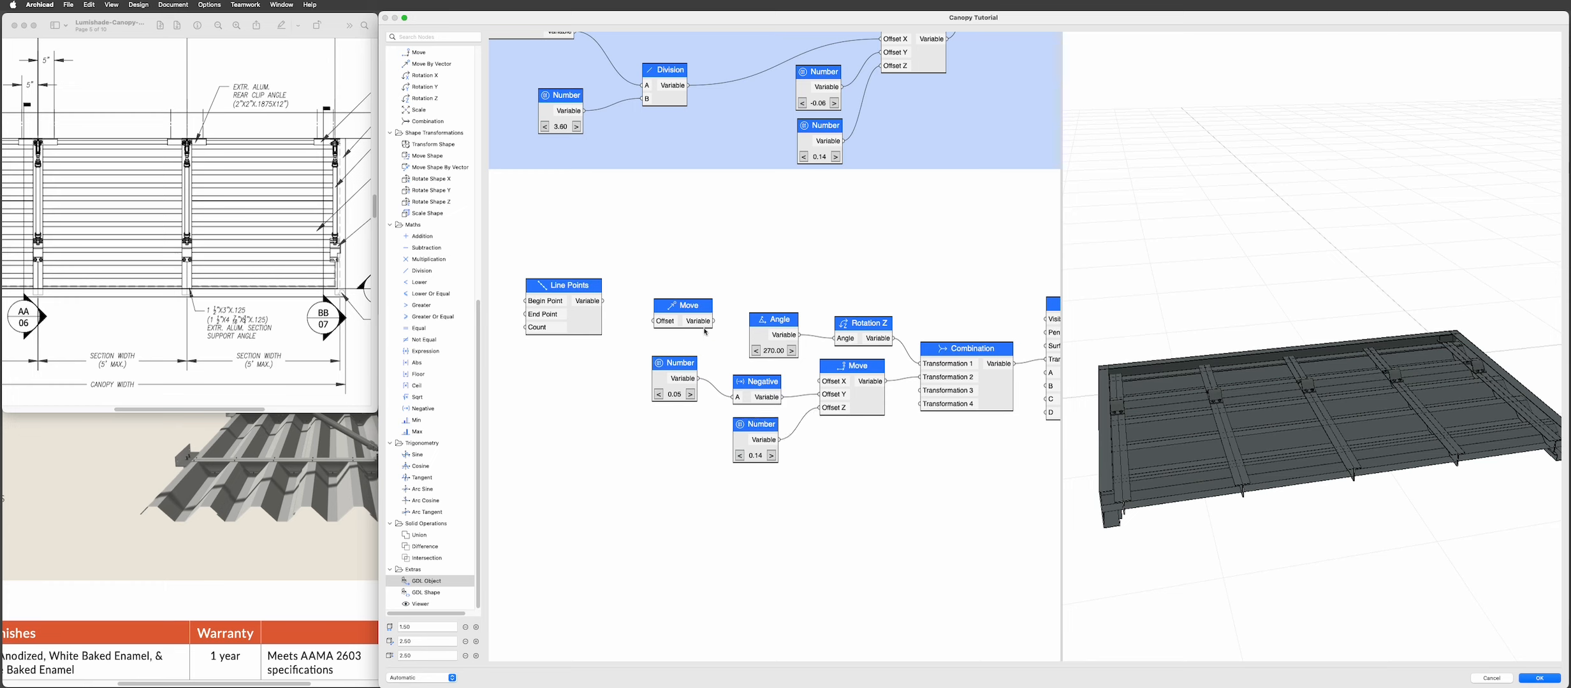
- Place the Line Points and Move By Vector nodes below the 0.14 Number node and chain them into the Combination node's Transformation 3
{"action": "left_click_drag", "start_coordinate": [698, 322], "coordinate": [766, 500]}
{"action": "left_click_drag", "start_coordinate": [569, 288], "coordinate": [679, 477]}
{"action": "left_click_drag", "start_coordinate": [782, 500], "coordinate": [919, 393]}
{"action": "mouse_move", "coordinate": [746, 493]}
{"action": "left_mouse_down"}
{"action": "mouse_move", "coordinate": [763, 491]}
{"action": "mouse_move", "coordinate": [737, 499]}
{"action": "left_mouse_up"}
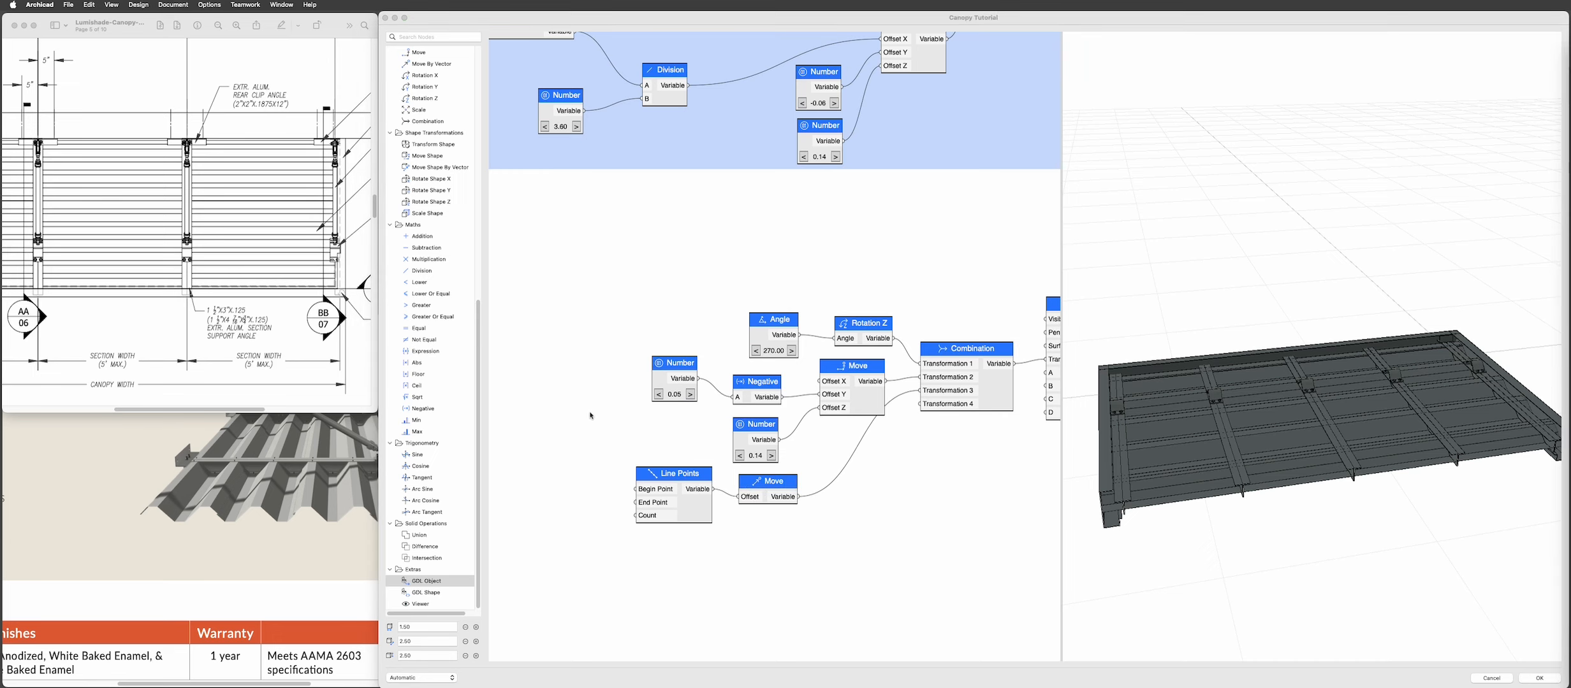
- Add a Point node beside the Line Points node and connect it to the End Point input
{"action": "double_click", "coordinate": [585, 489]}
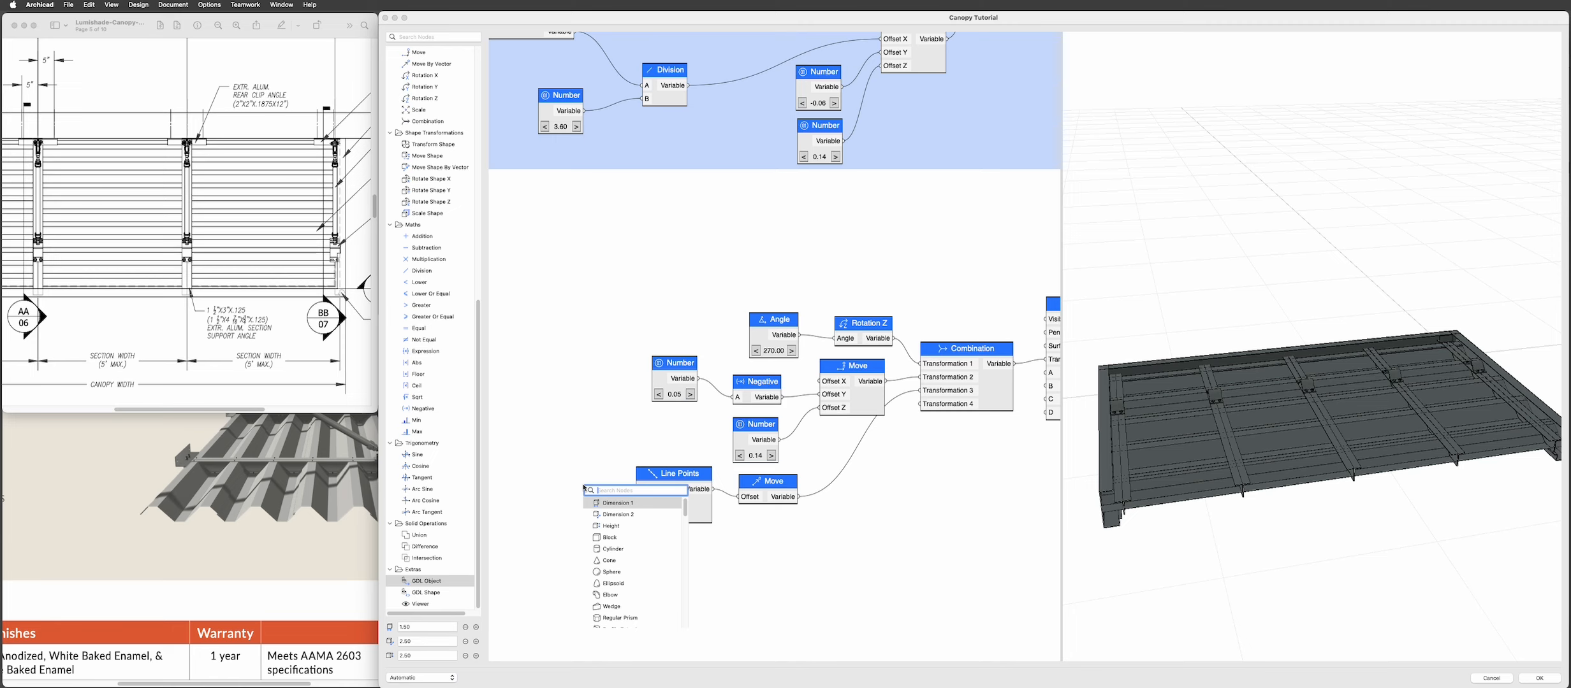
{"action": "type", "text": "poi"}
{"action": "key", "text": "Return"}
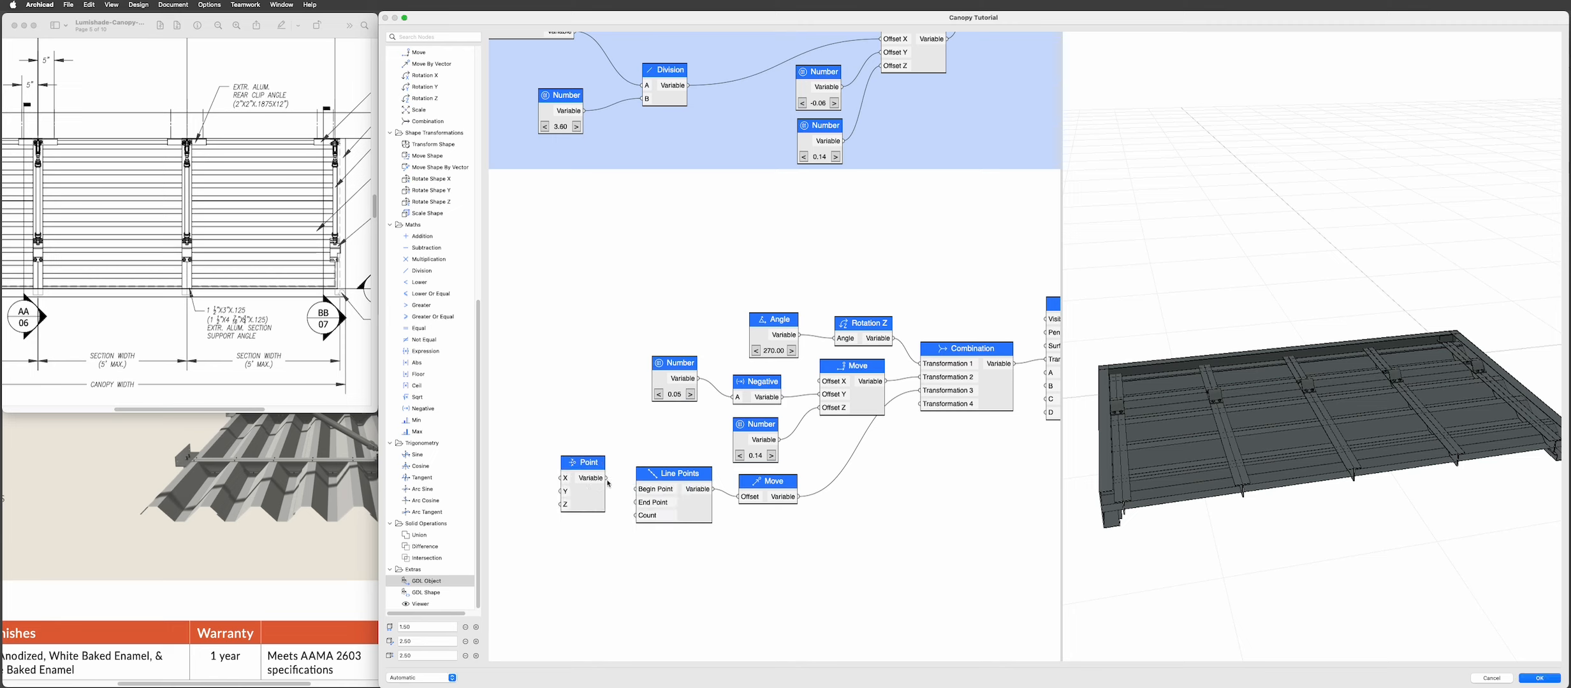
{"action": "mouse_move", "coordinate": [607, 482]}
{"action": "left_mouse_down"}
{"action": "mouse_move", "coordinate": [636, 502]}
{"action": "mouse_move", "coordinate": [588, 483]}
{"action": "left_mouse_up"}
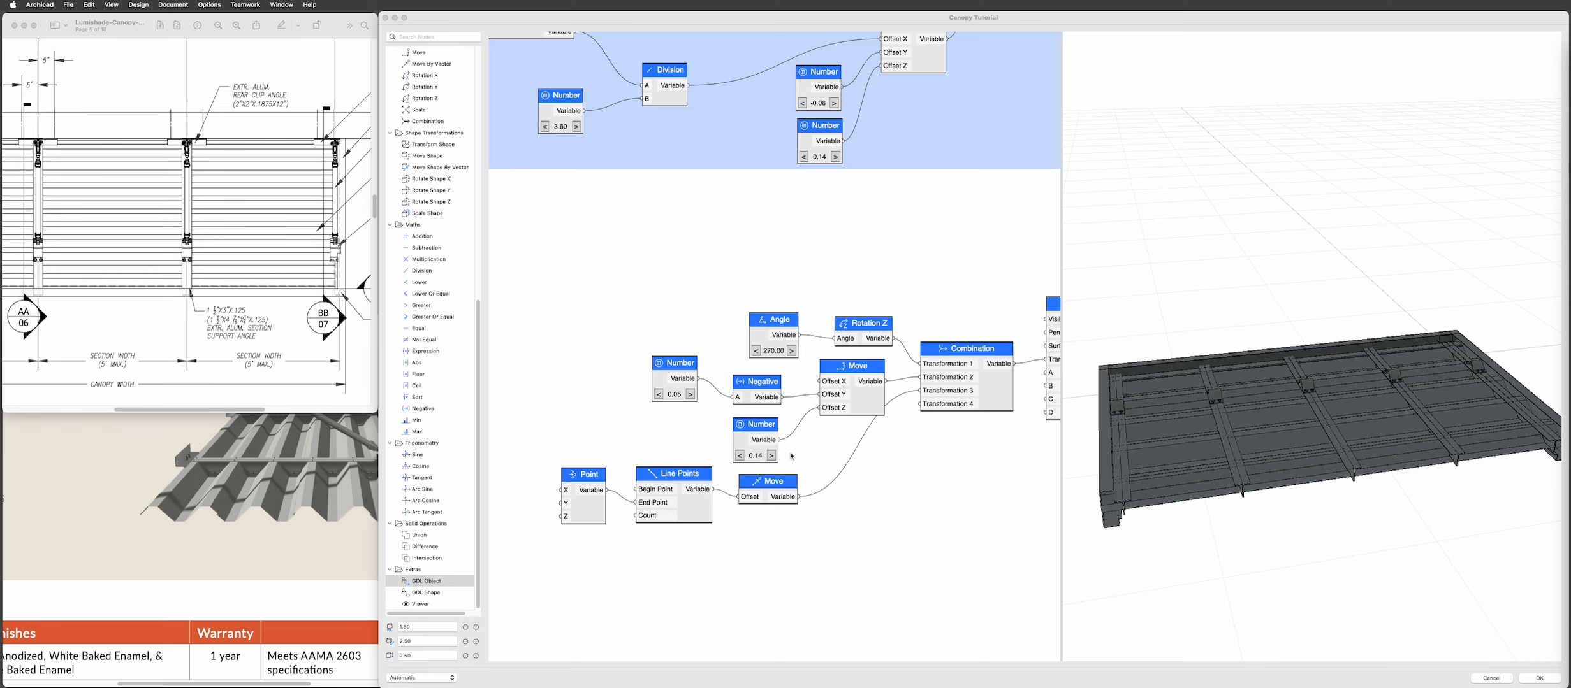
- Add a Negative node before the Point node and connect it to the Point's Y input
{"action": "middle_click_drag", "start_coordinate": [677, 462], "coordinate": [801, 426]}
{"action": "double_click", "coordinate": [601, 452]}
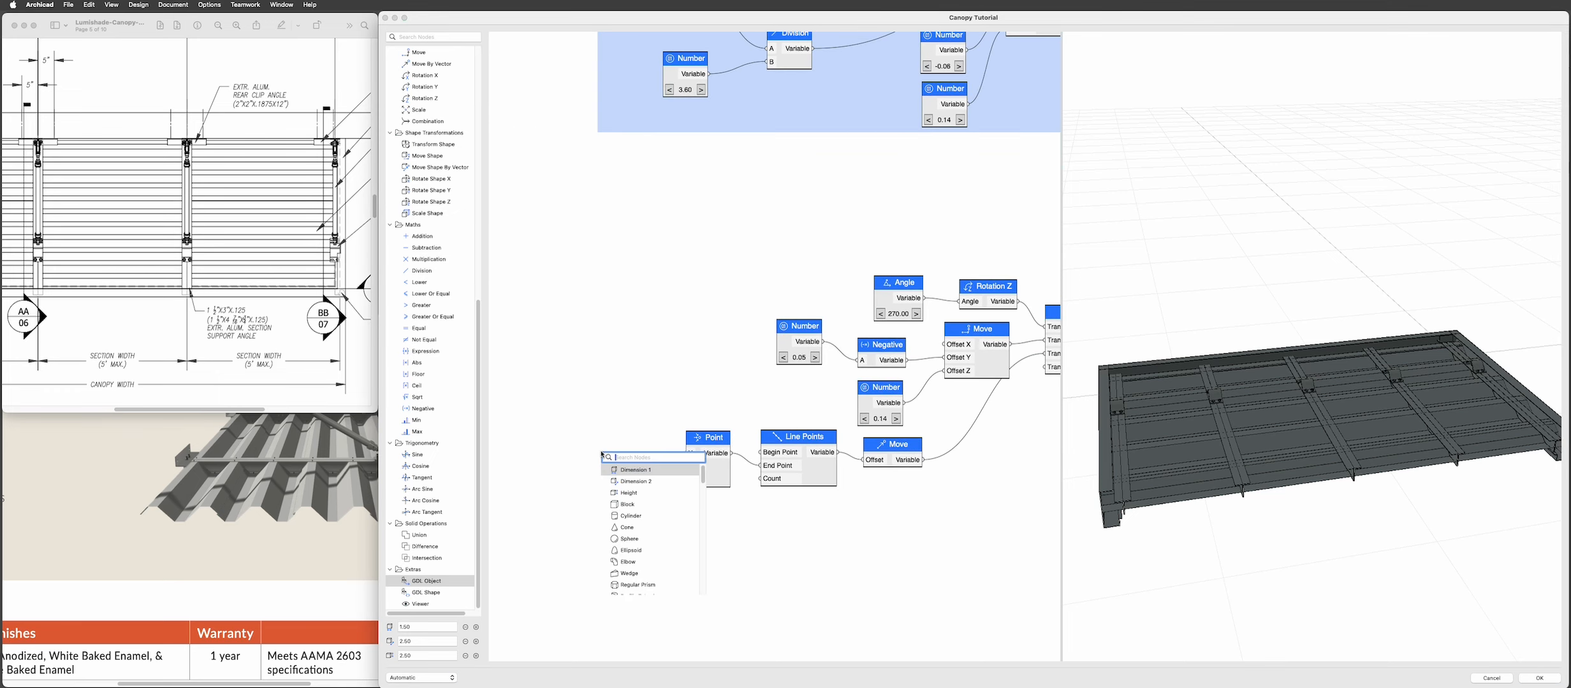
{"action": "type", "text": "neg"}
{"action": "key", "text": "Return"}
{"action": "left_click_drag", "start_coordinate": [607, 454], "coordinate": [682, 468]}
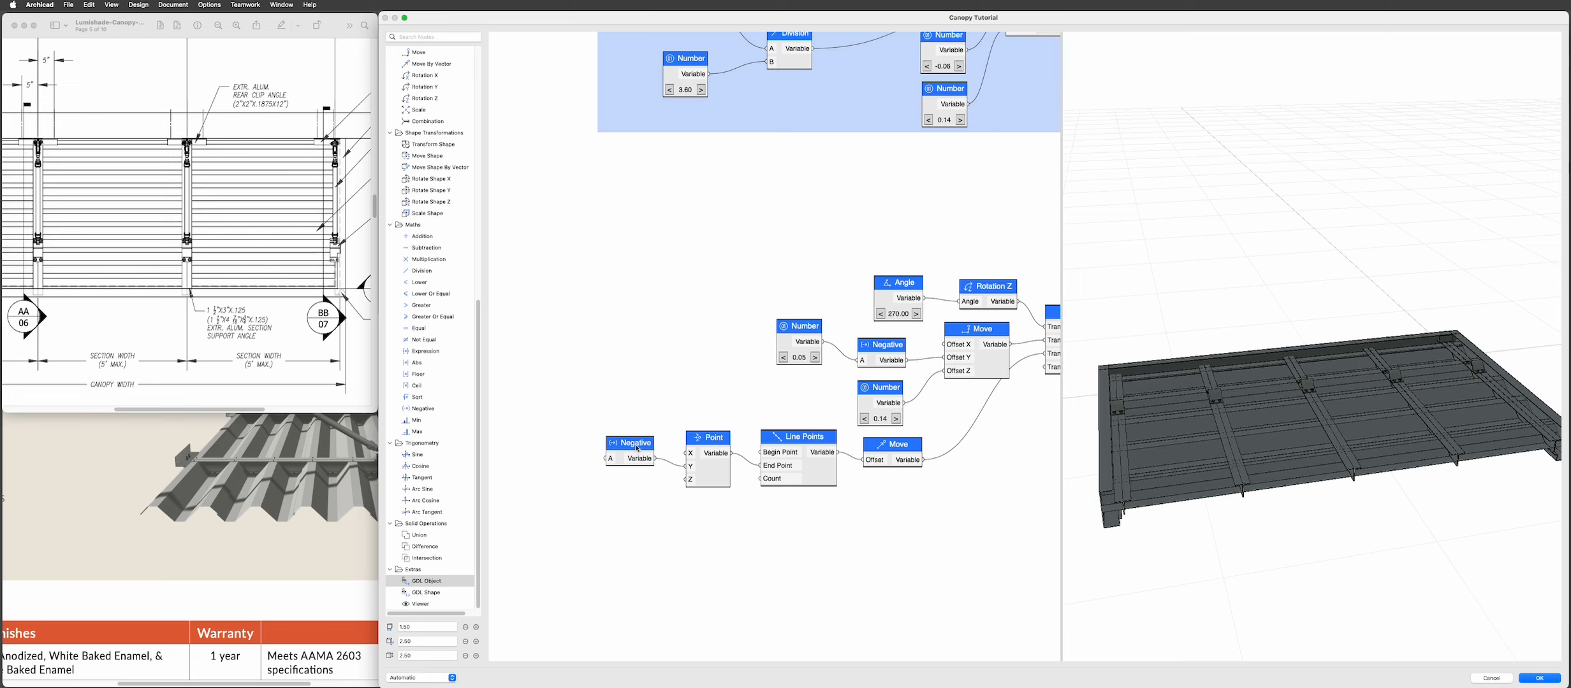
{"action": "left_click_drag", "start_coordinate": [637, 449], "coordinate": [640, 456]}
- Add a Subtraction node before the new Negative node and connect its output to the Negative's A input
{"action": "scroll", "coordinate": [640, 456], "scroll_direction": "left", "scroll_amount": 5}
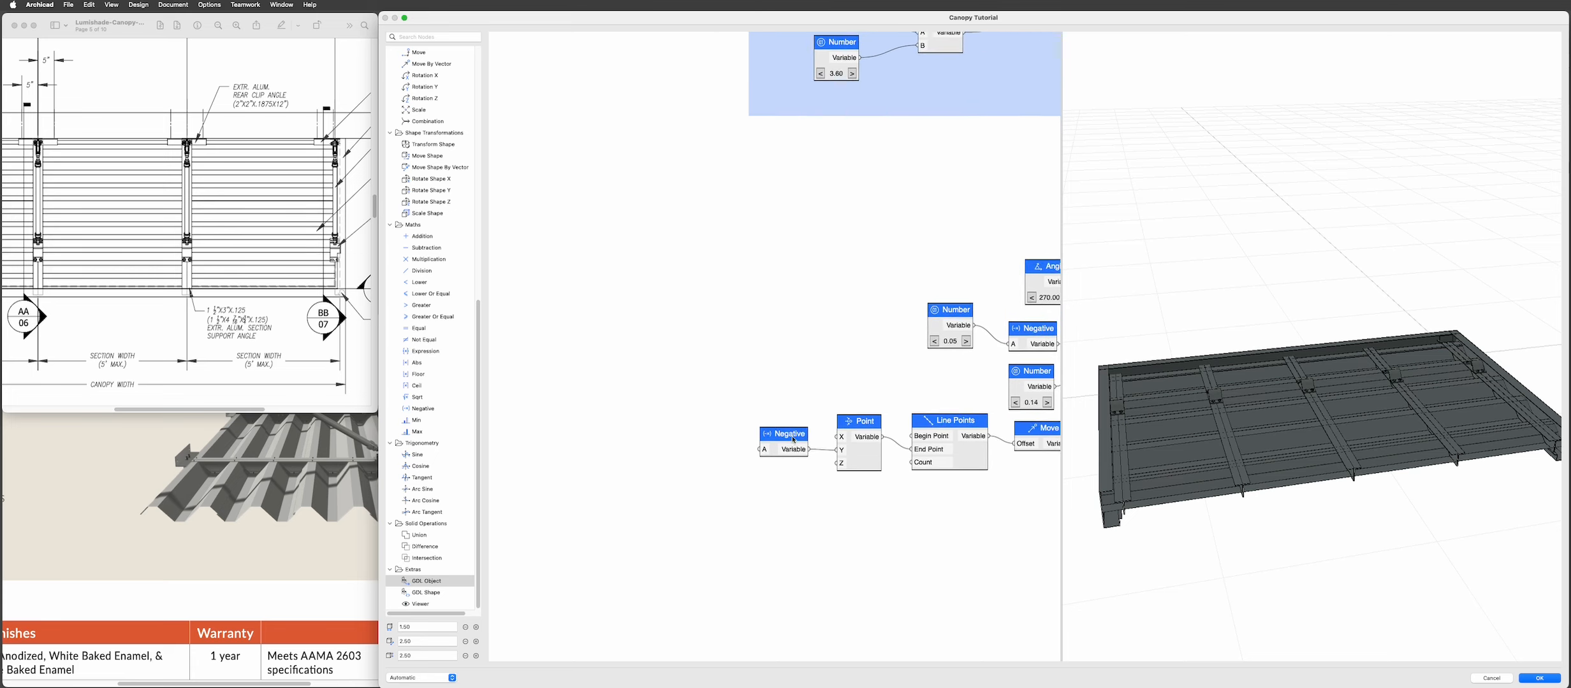
{"action": "double_click", "coordinate": [685, 423]}
{"action": "type", "text": "sub"}
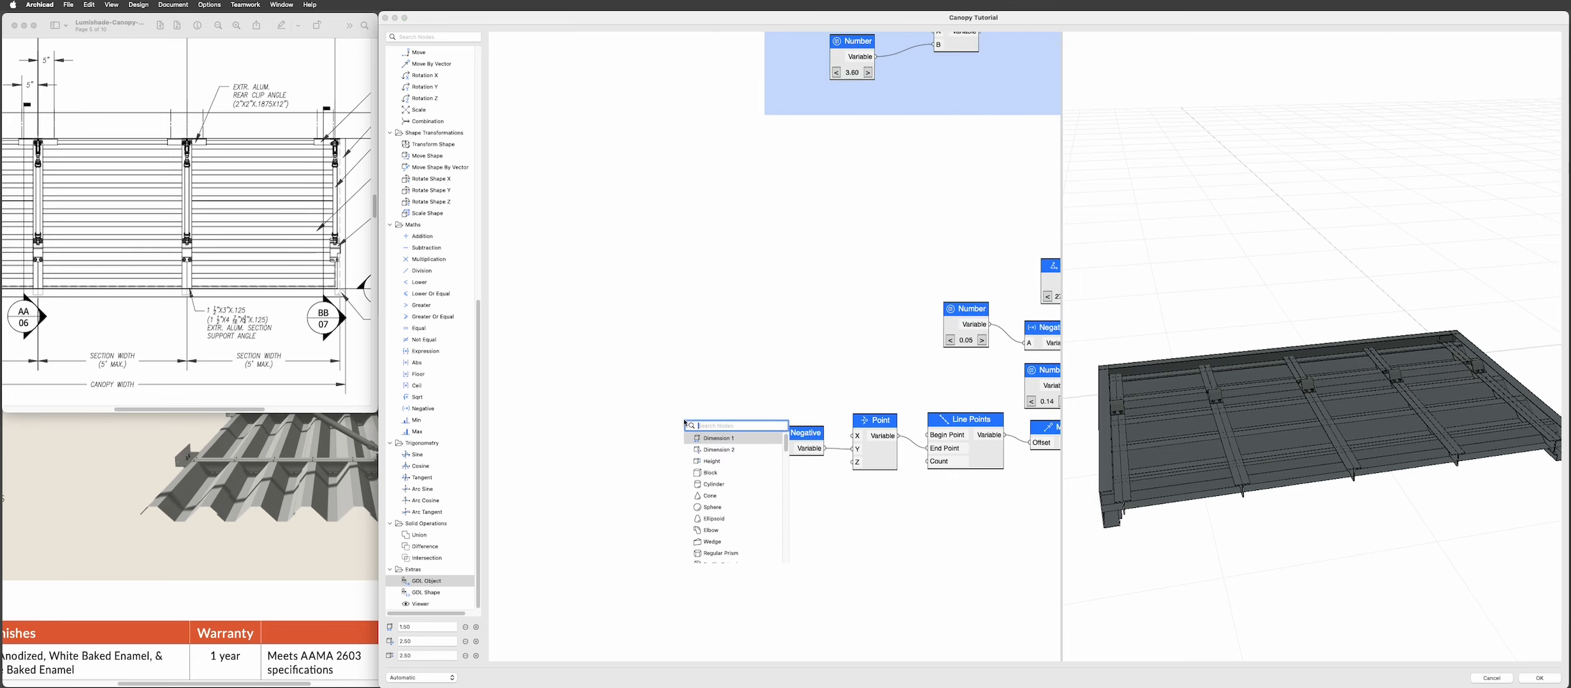
{"action": "key", "text": "Return"}
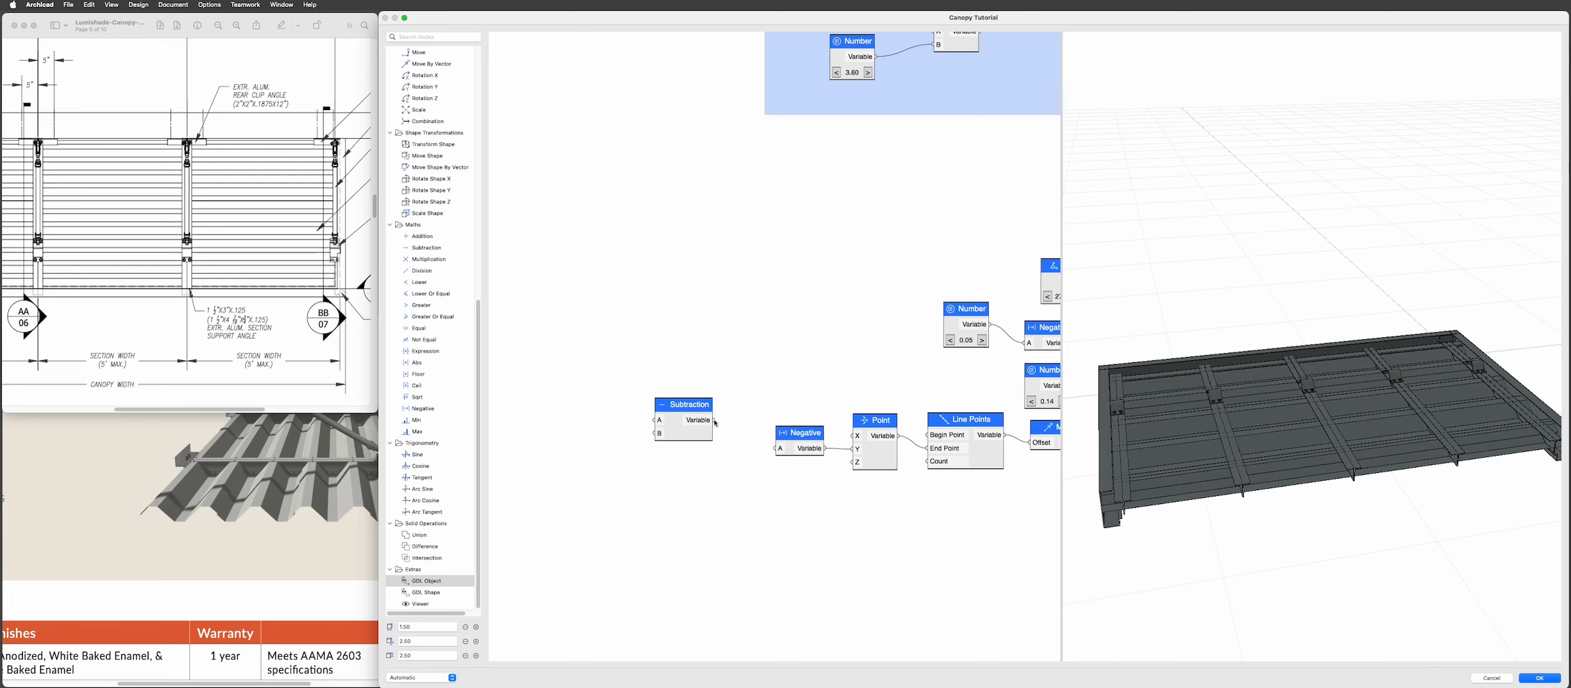
{"action": "left_click_drag", "start_coordinate": [715, 422], "coordinate": [779, 448]}
{"action": "left_click_drag", "start_coordinate": [673, 412], "coordinate": [689, 426]}
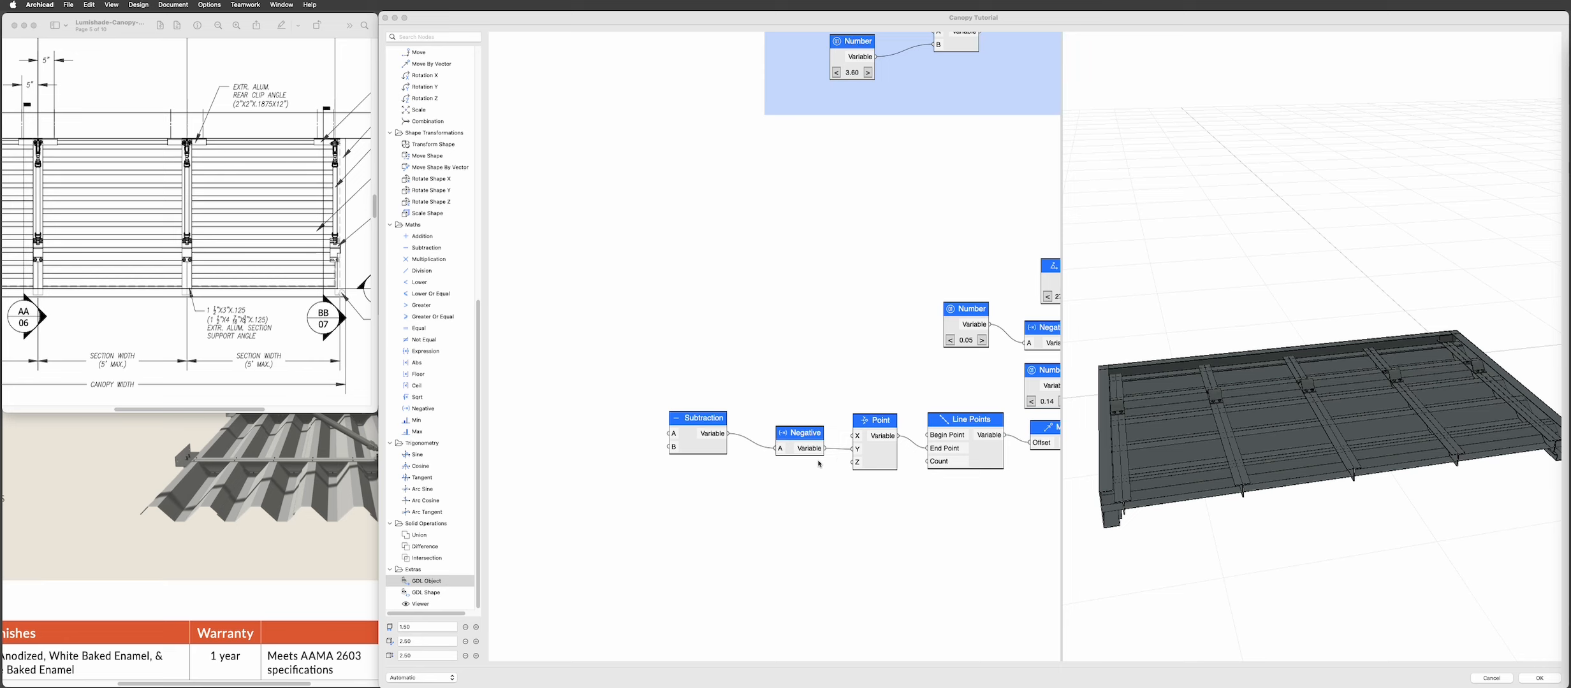
- Remove the Canopy Overall Depth node from the STEP 6 front clip angle group and place it in free space outside
{"action": "scroll", "coordinate": [819, 464], "scroll_direction": "down", "scroll_amount": 10}
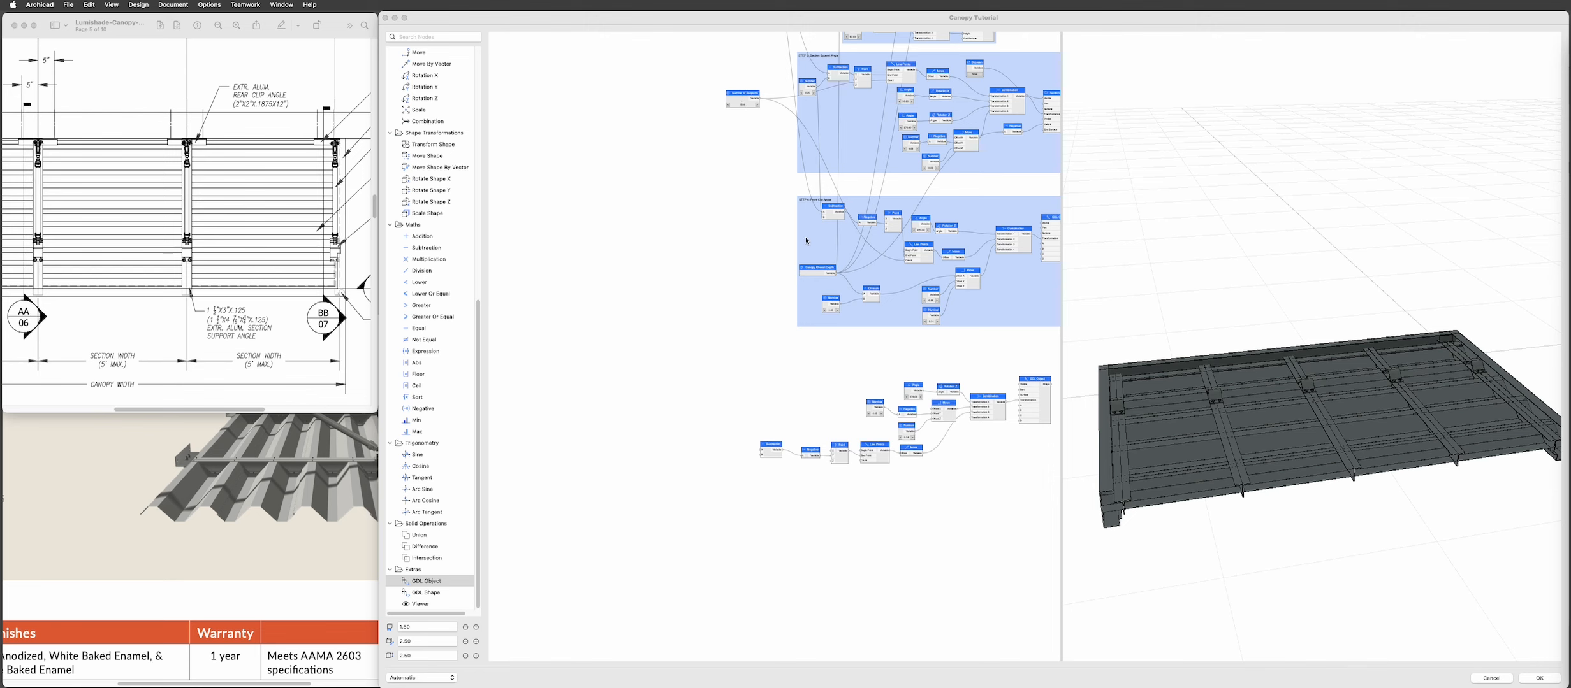
{"action": "scroll", "coordinate": [806, 241], "scroll_direction": "up", "scroll_amount": 5}
{"action": "left_click", "coordinate": [814, 278]}
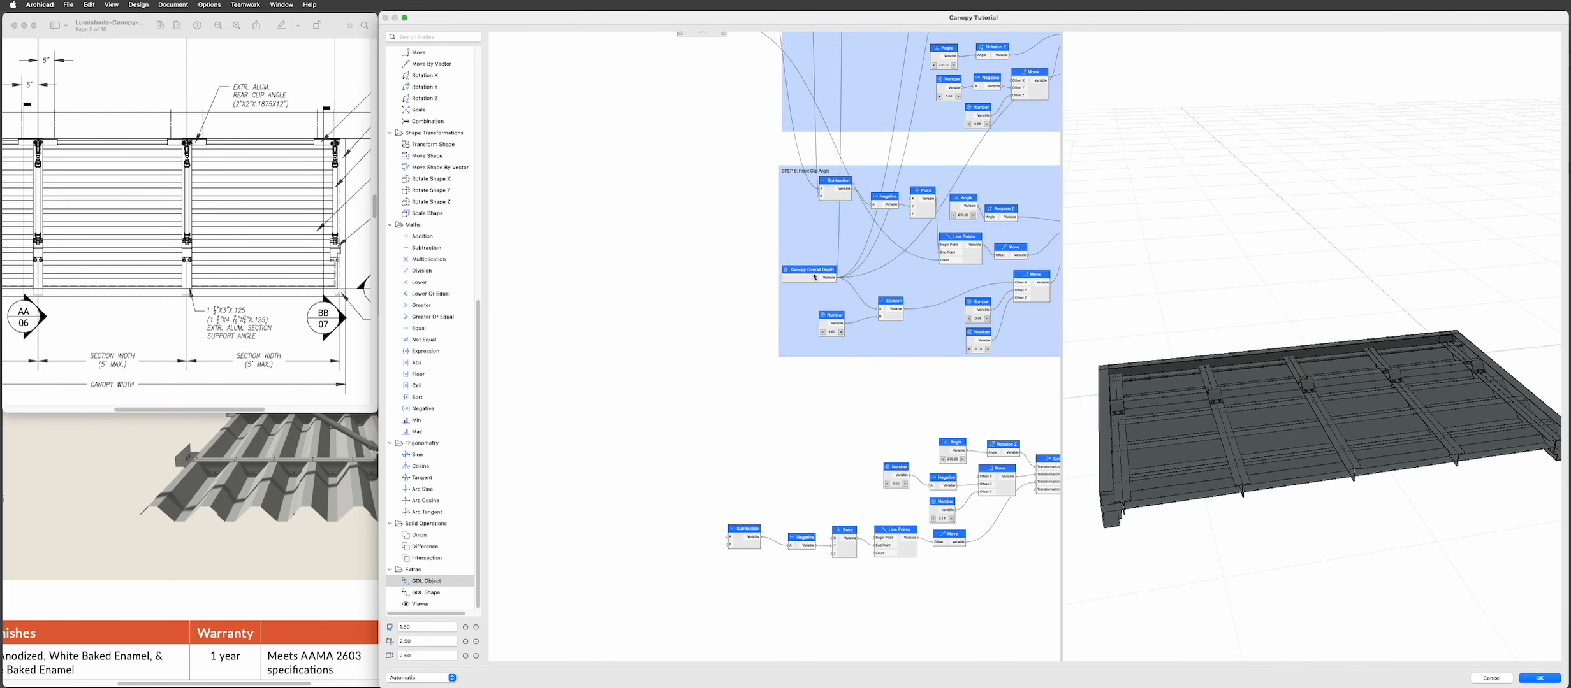
{"action": "mouse_move", "coordinate": [815, 277]}
{"action": "left_mouse_down"}
{"action": "mouse_move", "coordinate": [776, 279]}
{"action": "mouse_move", "coordinate": [802, 278]}
{"action": "left_mouse_up"}
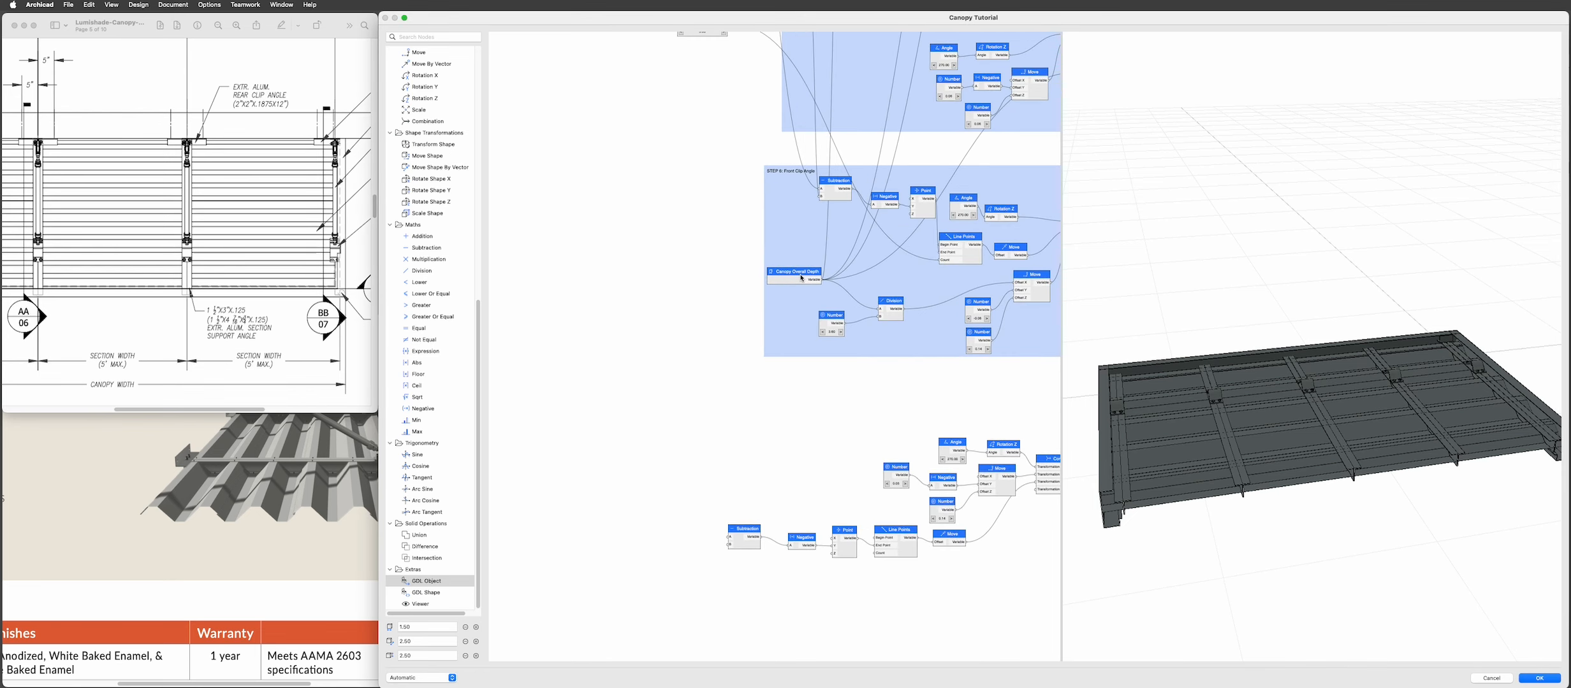
{"action": "right_click", "coordinate": [802, 279]}
{"action": "mouse_move", "coordinate": [829, 312]}
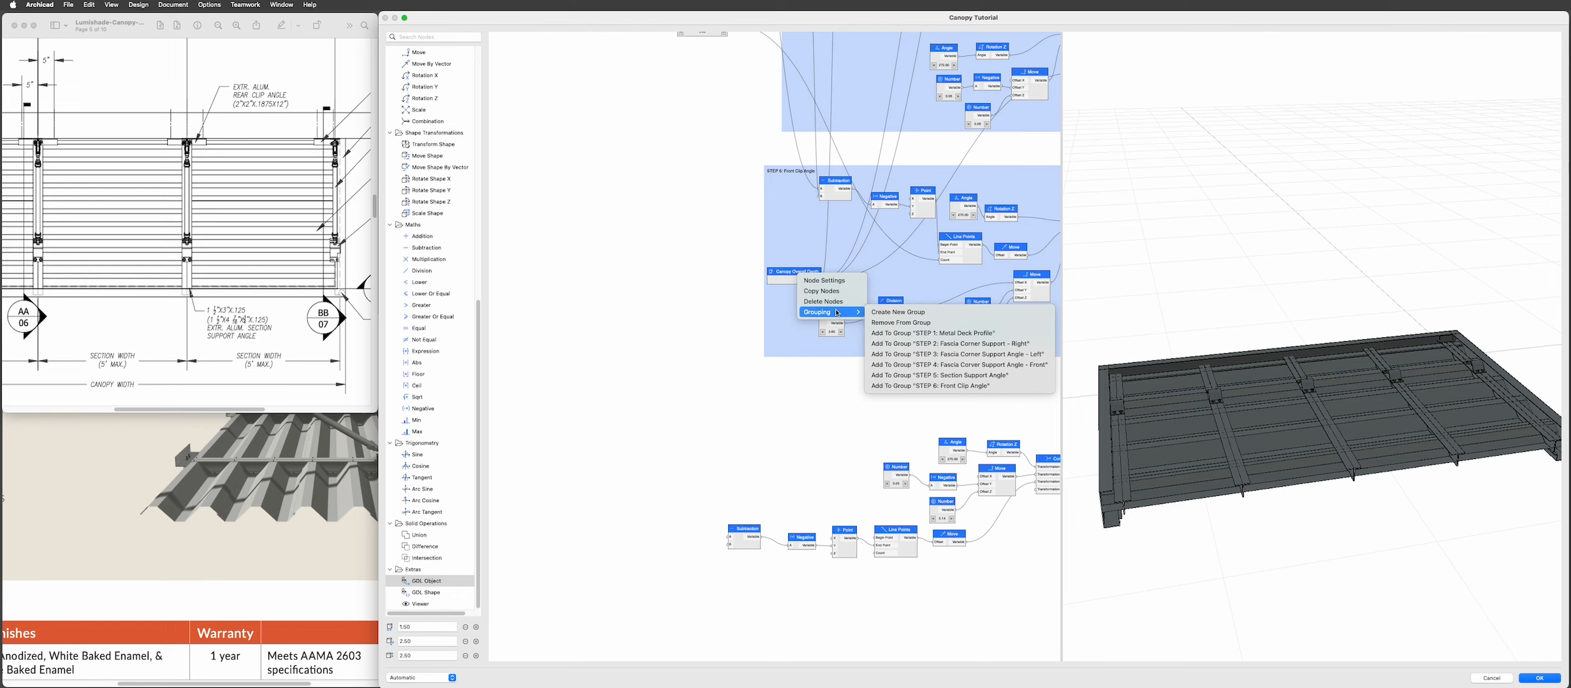
{"action": "left_click", "coordinate": [899, 323]}
{"action": "left_click_drag", "start_coordinate": [803, 275], "coordinate": [660, 255]}
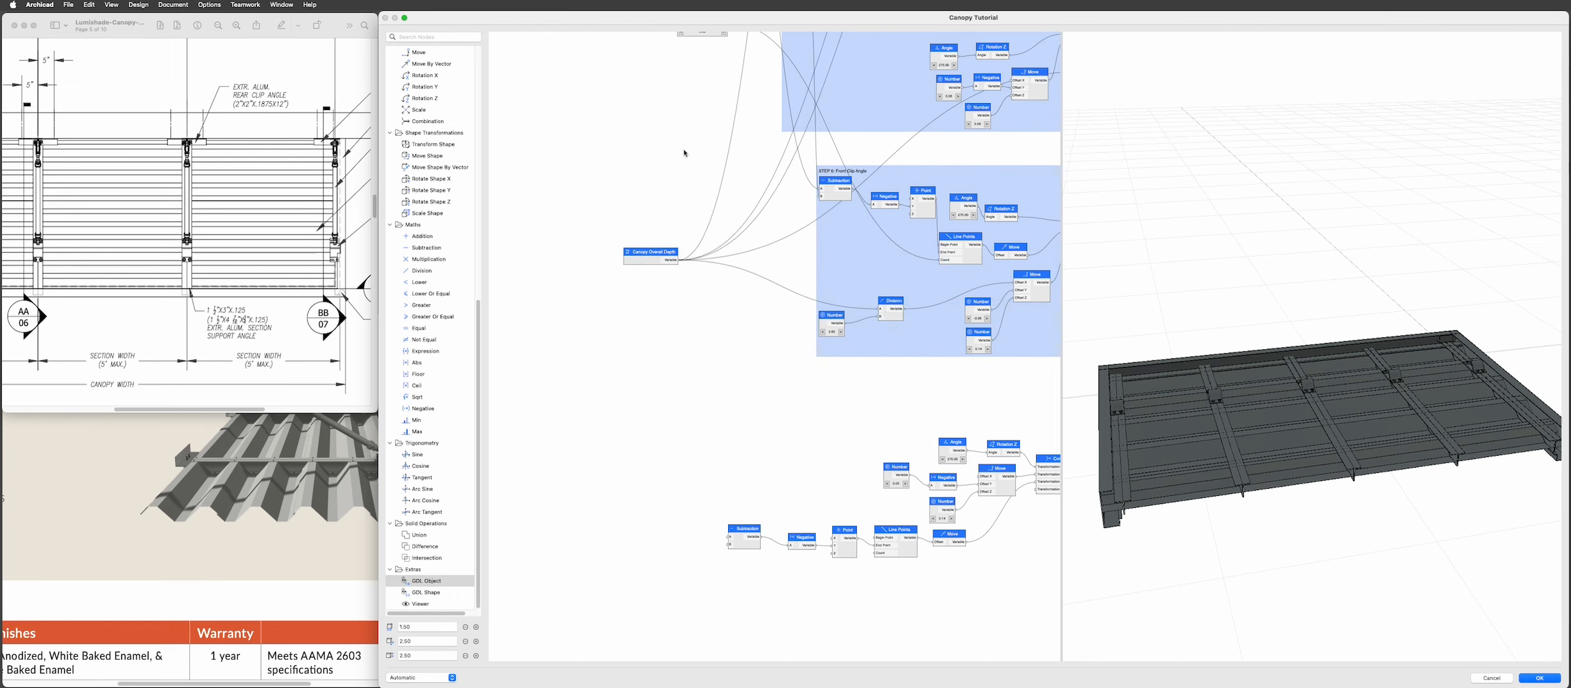
- Bring the Canopy Overall Length node down beside the new Subtraction node and connect it to the A input
{"action": "scroll", "coordinate": [685, 153], "scroll_direction": "up", "scroll_amount": 10}
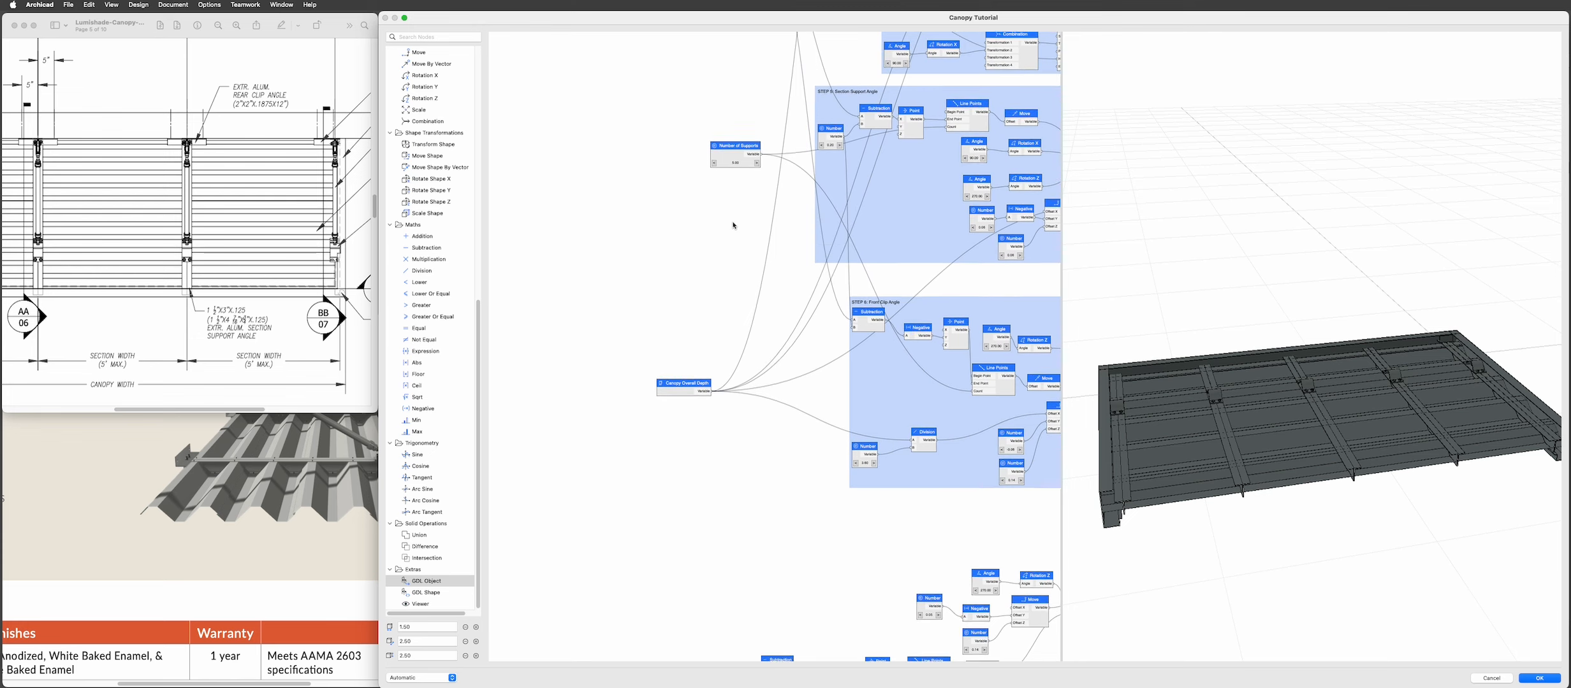
{"action": "left_click_drag", "start_coordinate": [738, 128], "coordinate": [704, 499]}
{"action": "scroll", "coordinate": [705, 497], "scroll_direction": "down", "scroll_amount": 10}
{"action": "left_click_drag", "start_coordinate": [731, 195], "coordinate": [741, 485]}
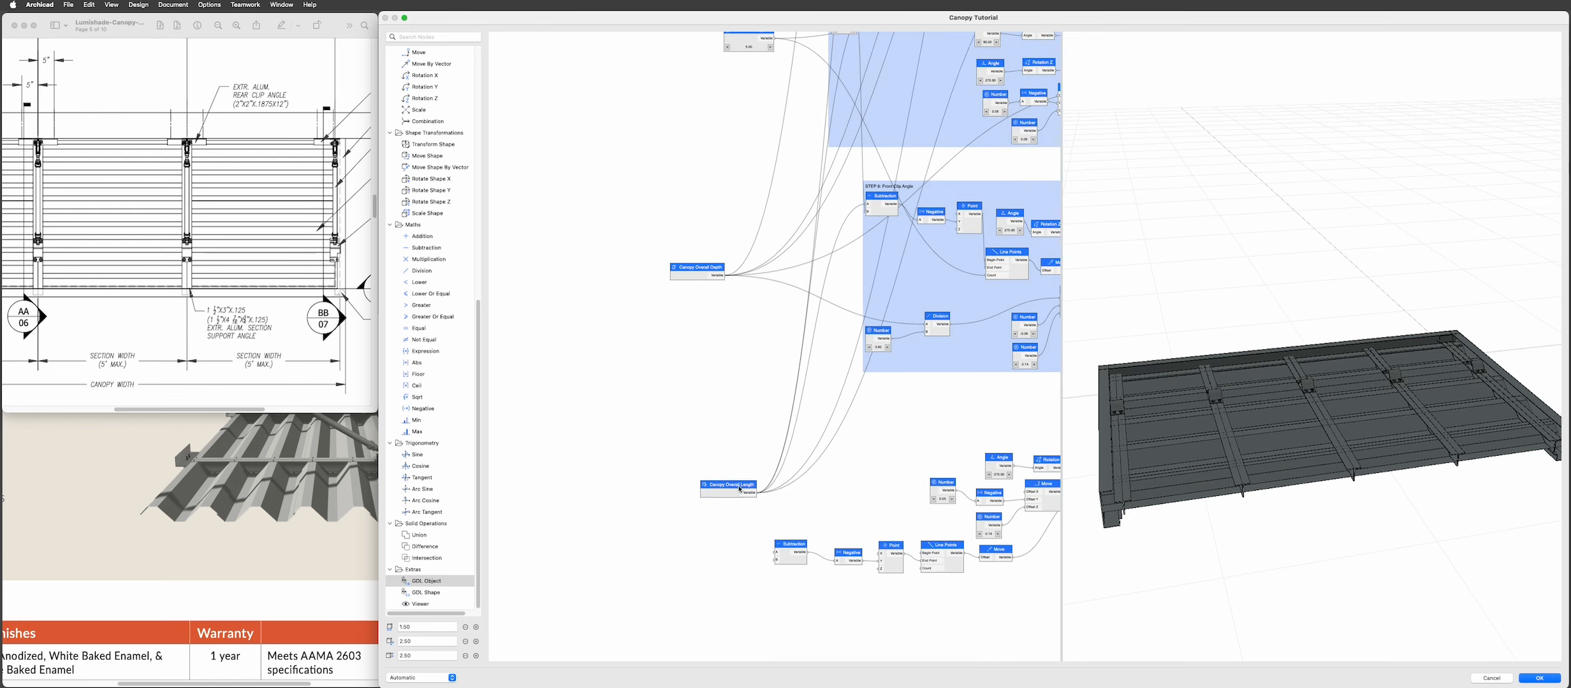
{"action": "scroll", "coordinate": [767, 523], "scroll_direction": "up", "scroll_amount": 3}
{"action": "middle_click_drag", "start_coordinate": [765, 518], "coordinate": [715, 311]}
{"action": "left_click_drag", "start_coordinate": [711, 298], "coordinate": [737, 417]}
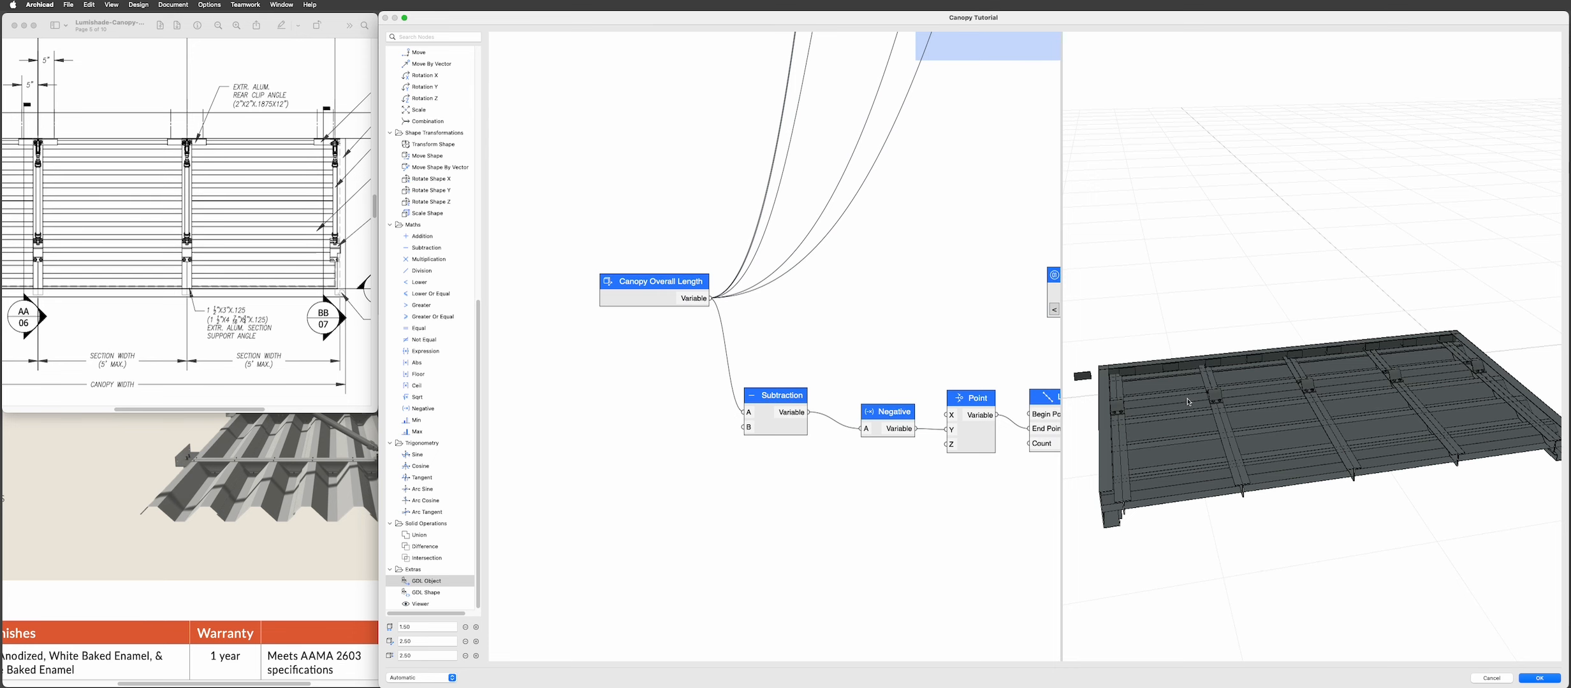
- Connect the Number node at the start of the STEP 5 Section Support Angle group to the new Subtraction's B input
{"action": "scroll", "coordinate": [830, 431], "scroll_direction": "down", "scroll_amount": 3}
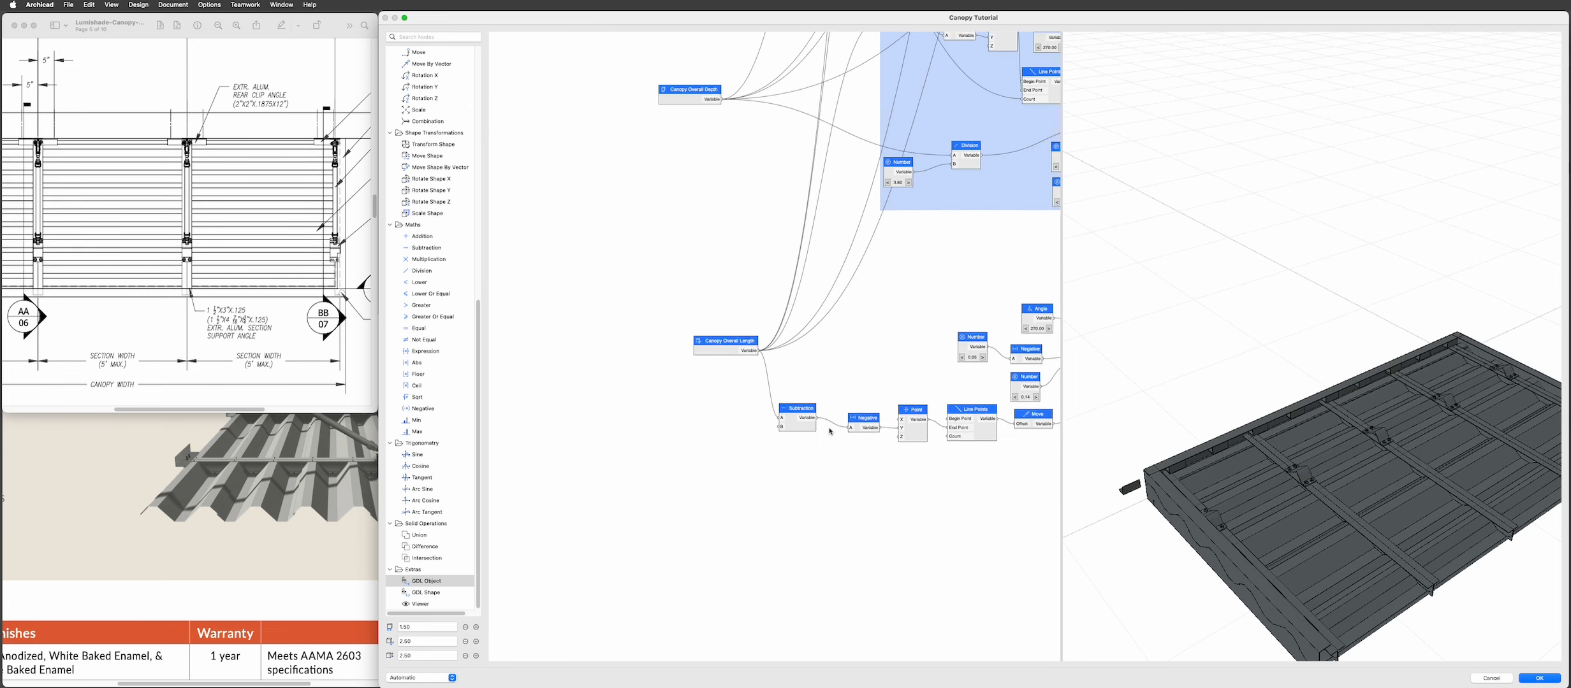
{"action": "scroll", "coordinate": [830, 432], "scroll_direction": "up", "scroll_amount": 4}
{"action": "scroll", "coordinate": [856, 200], "scroll_direction": "up", "scroll_amount": 6}
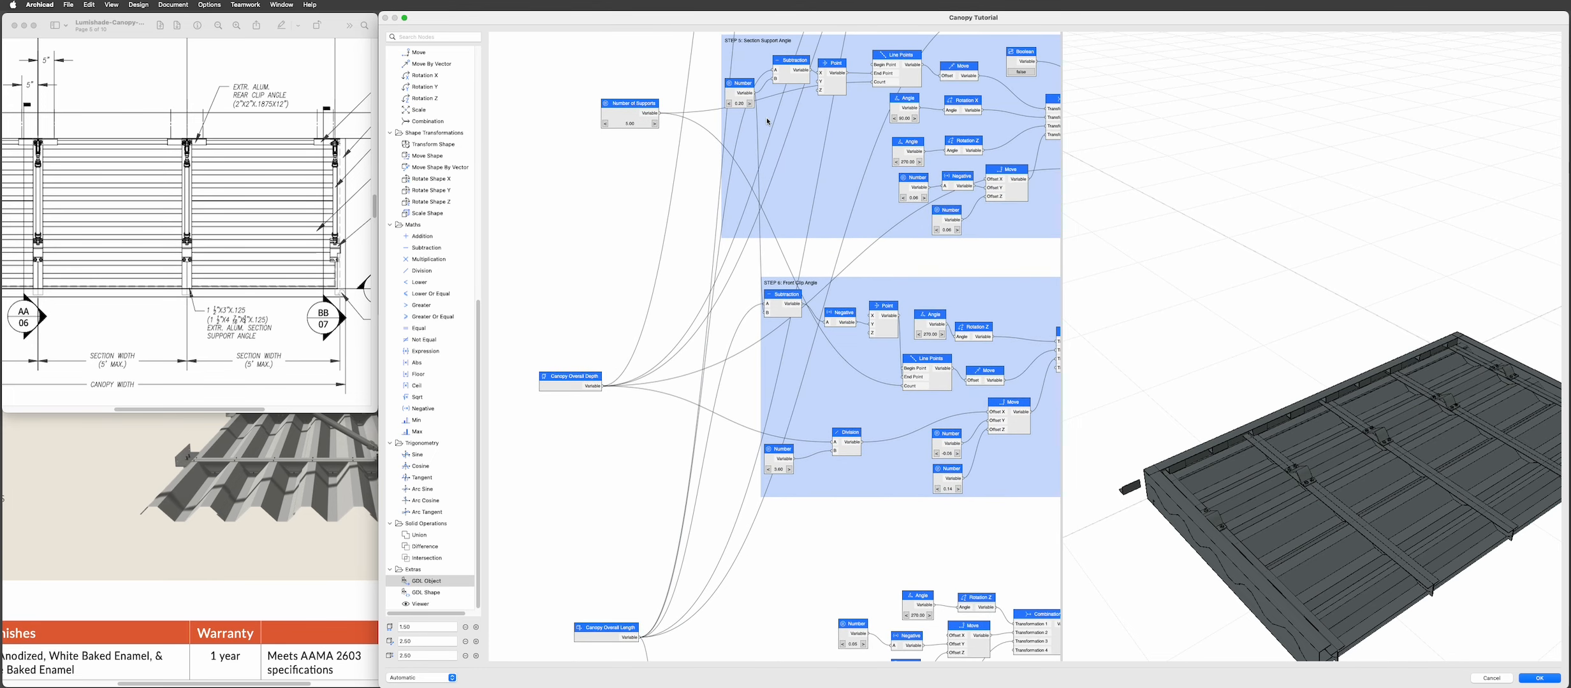
{"action": "left_click", "coordinate": [744, 89]}
{"action": "scroll", "coordinate": [747, 100], "scroll_direction": "down", "scroll_amount": 5}
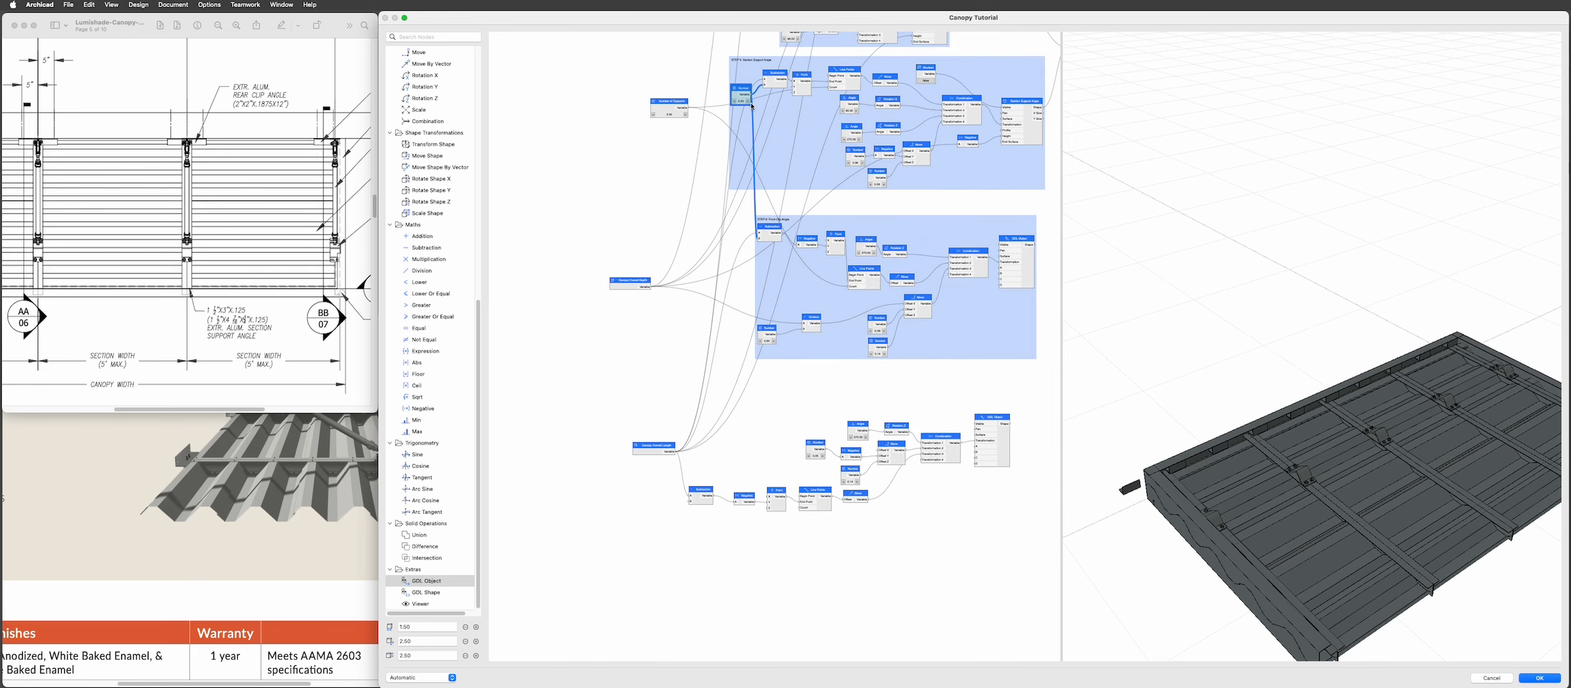
{"action": "scroll", "coordinate": [753, 90], "scroll_direction": "up", "scroll_amount": 5}
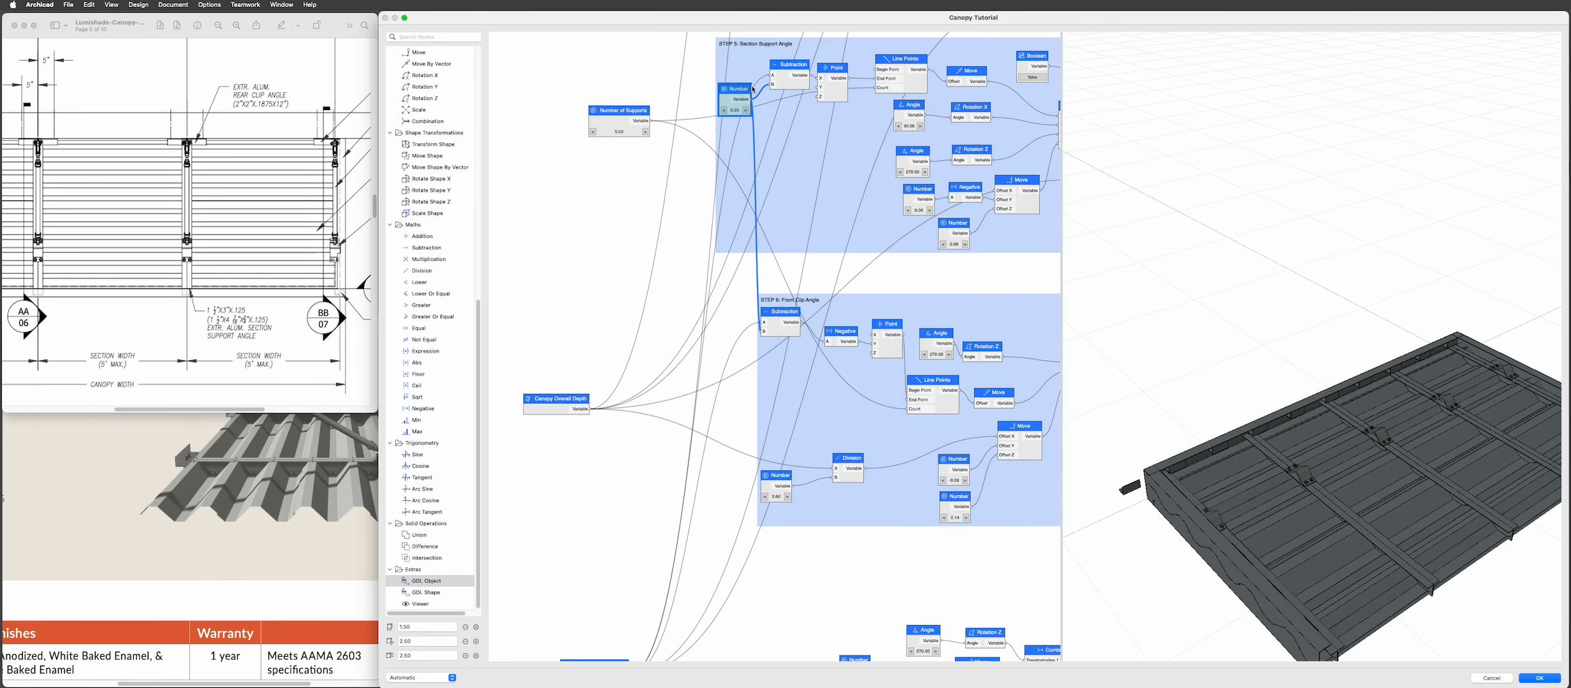
{"action": "scroll", "coordinate": [776, 60], "scroll_direction": "down", "scroll_amount": 3}
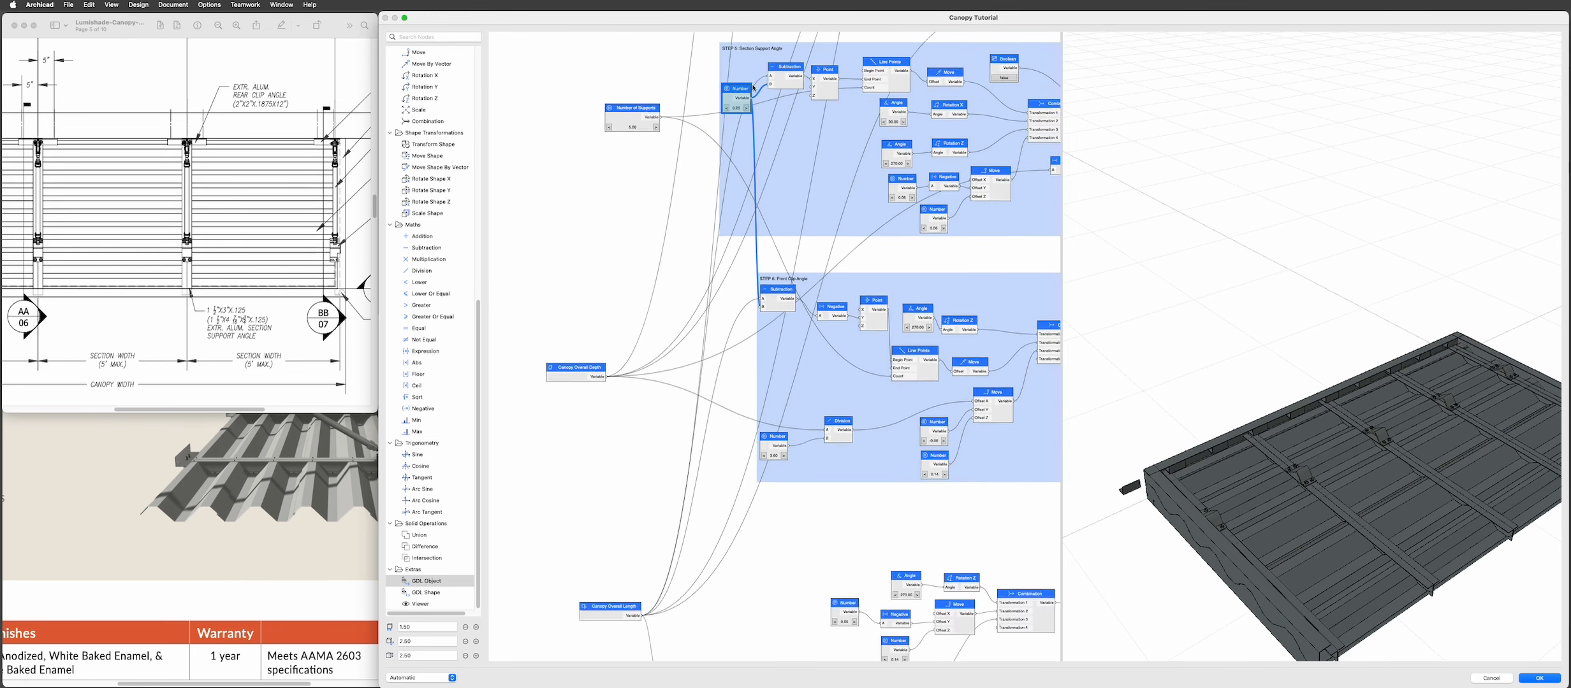
{"action": "left_click_drag", "start_coordinate": [713, 512], "coordinate": [687, 529]}
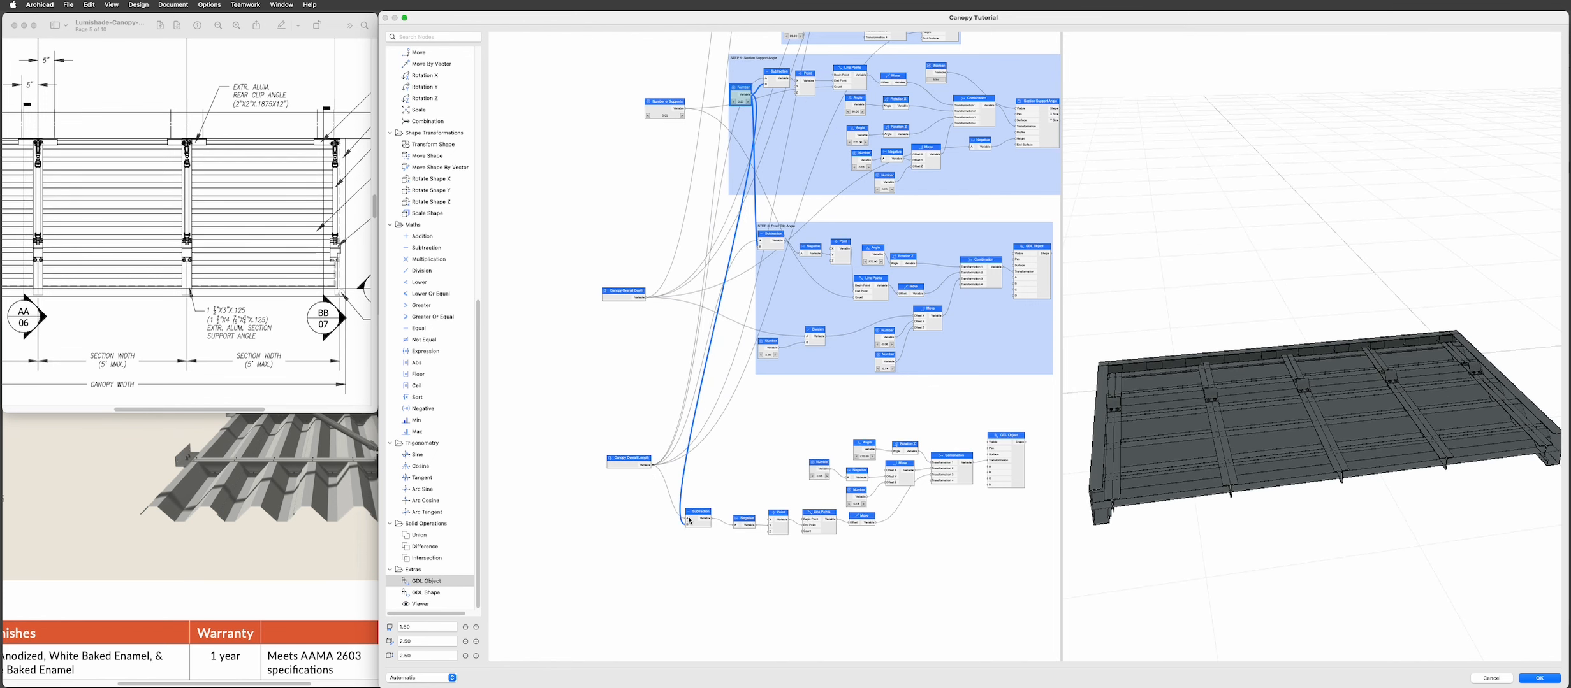
{"action": "scroll", "coordinate": [699, 517], "scroll_direction": "up", "scroll_amount": 4}
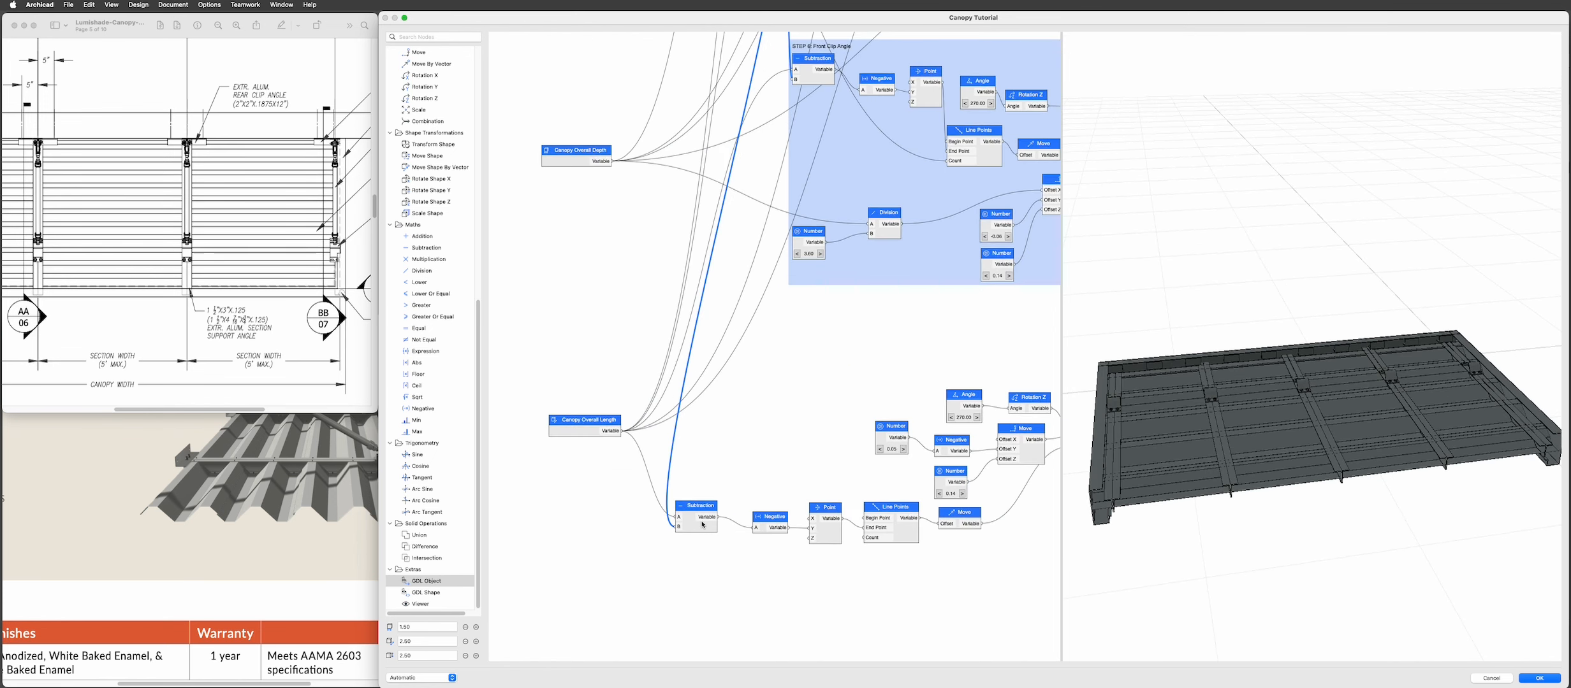
{"action": "left_click", "coordinate": [880, 520]}
{"action": "double_click", "coordinate": [887, 537]}
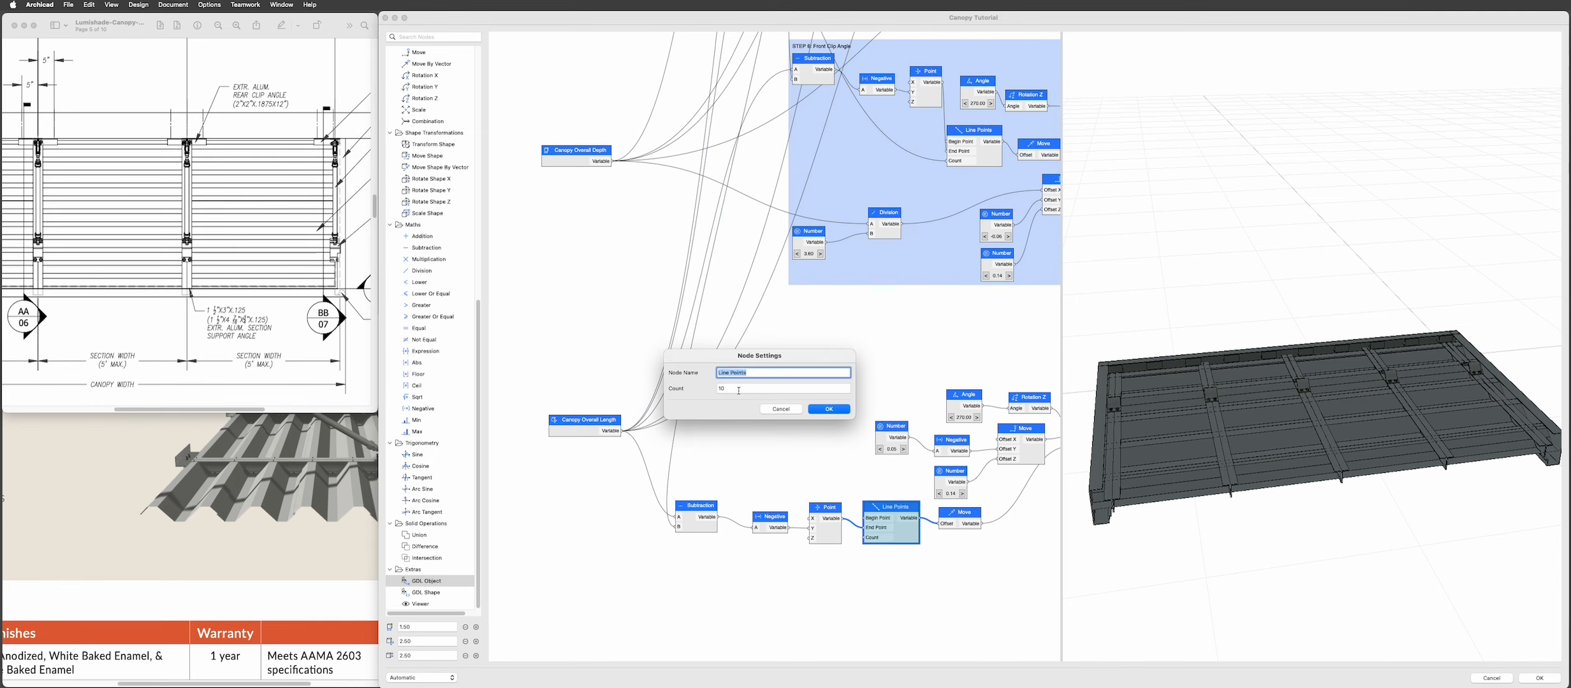
{"action": "left_click_drag", "start_coordinate": [738, 390], "coordinate": [717, 389]}
{"action": "left_click", "coordinate": [779, 411]}
{"action": "scroll", "coordinate": [1354, 386], "scroll_direction": "up", "scroll_amount": 3}
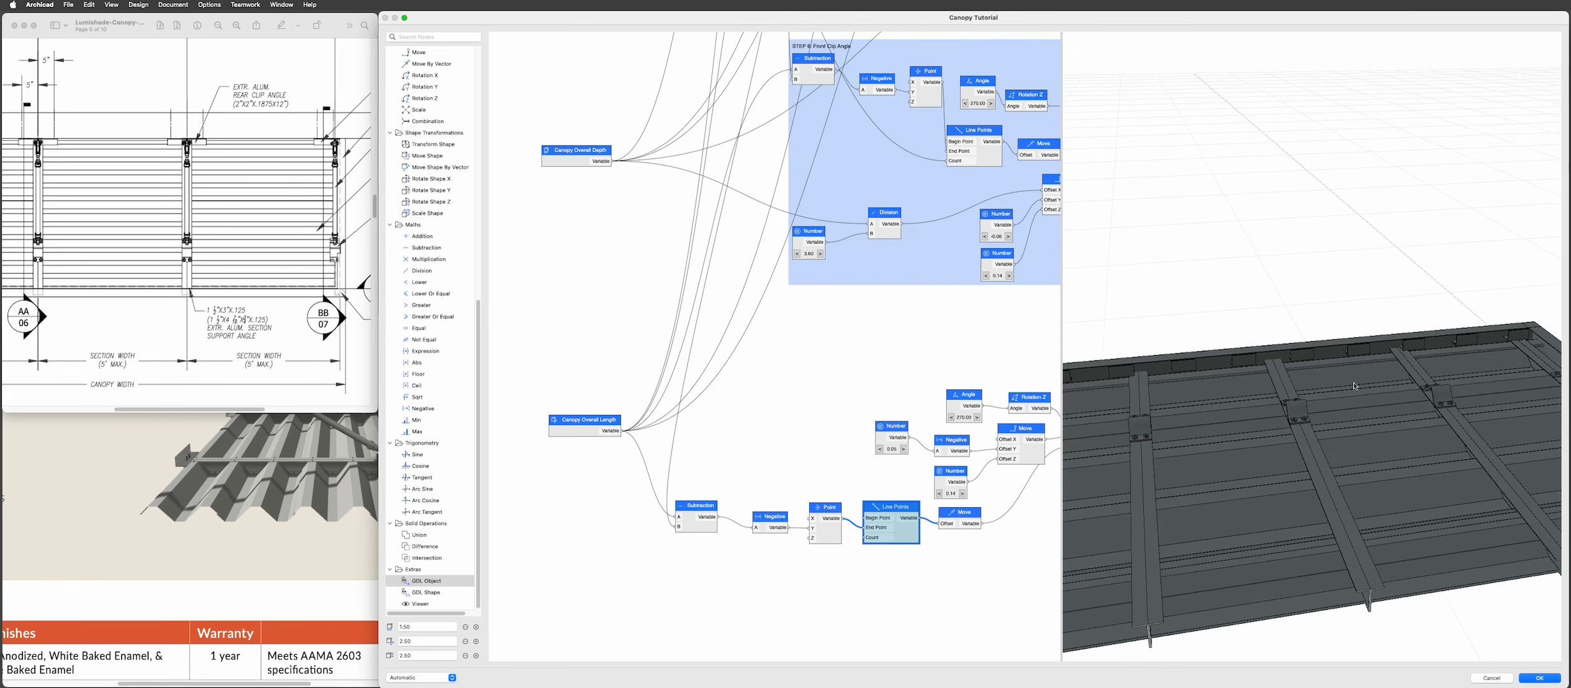
- Rearrange the Canopy Overall Length and Canopy Overall Depth nodes closer together in the free area before the groups
{"action": "scroll", "coordinate": [860, 440], "scroll_direction": "down", "scroll_amount": 2}
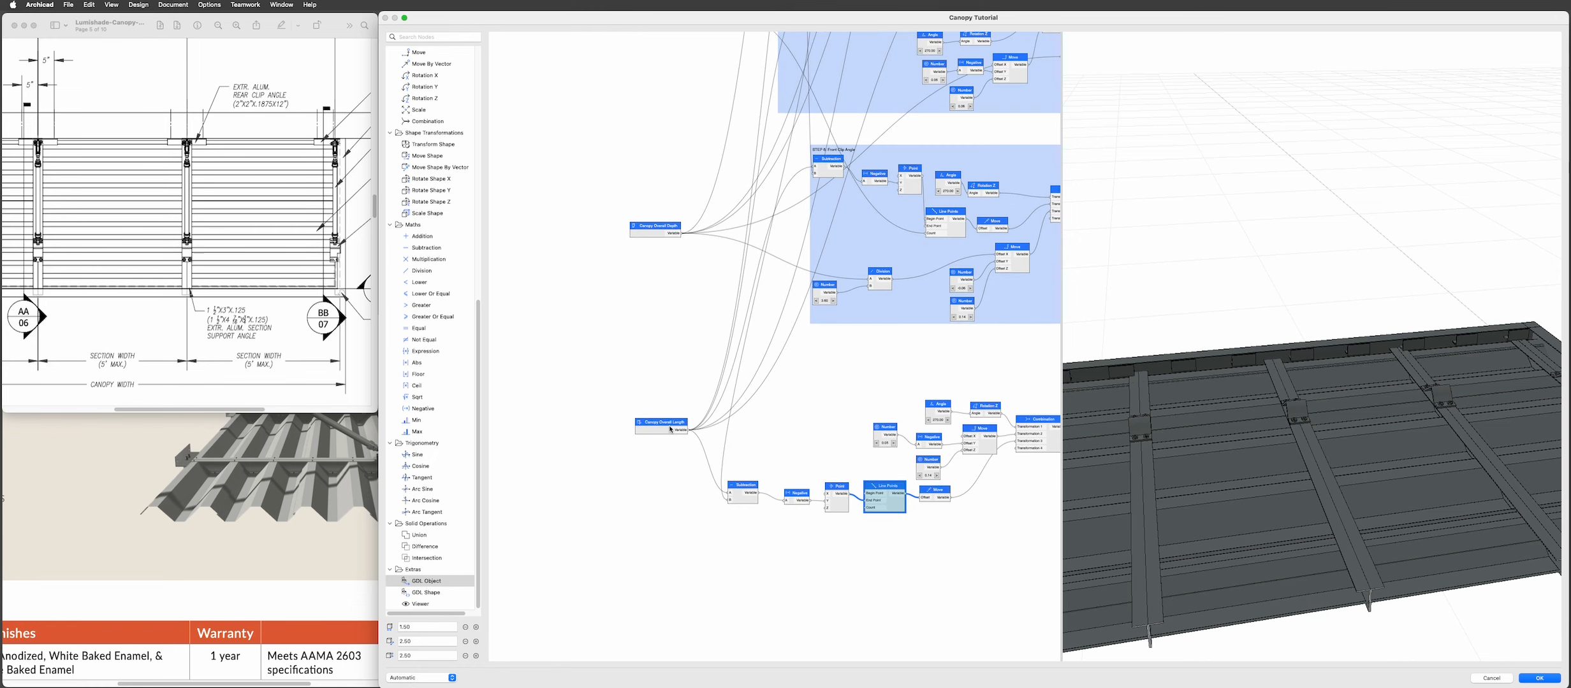
{"action": "left_click_drag", "start_coordinate": [670, 430], "coordinate": [663, 384]}
{"action": "left_click_drag", "start_coordinate": [662, 231], "coordinate": [649, 271]}
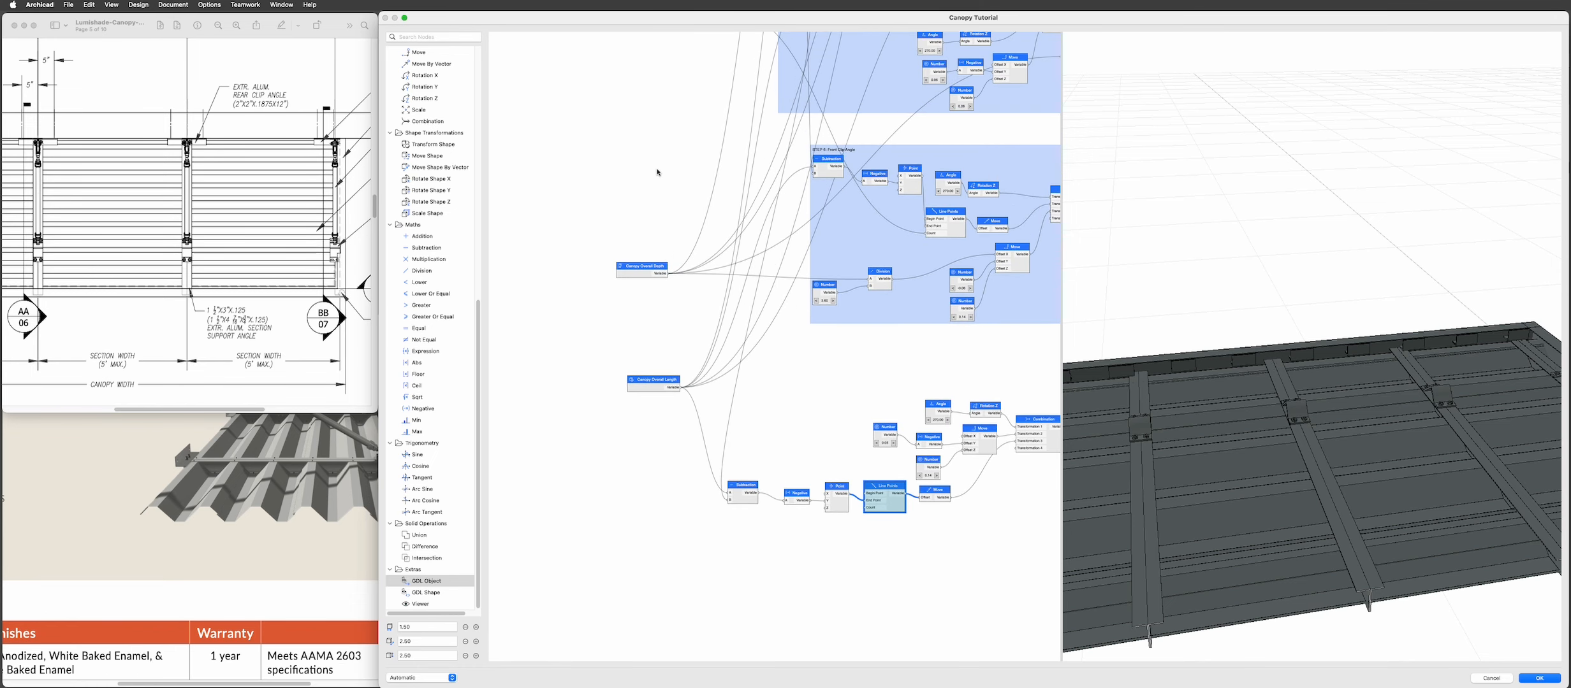
- Move the Number of Supports node below Canopy Overall Length and connect it to the rear clip angle's Line Points Count input
{"action": "scroll", "coordinate": [654, 192], "scroll_direction": "up", "scroll_amount": 5}
{"action": "left_click_drag", "start_coordinate": [675, 173], "coordinate": [626, 596]}
{"action": "middle_click_drag", "start_coordinate": [672, 585], "coordinate": [638, 343]}
{"action": "scroll", "coordinate": [693, 414], "scroll_direction": "up", "scroll_amount": 8}
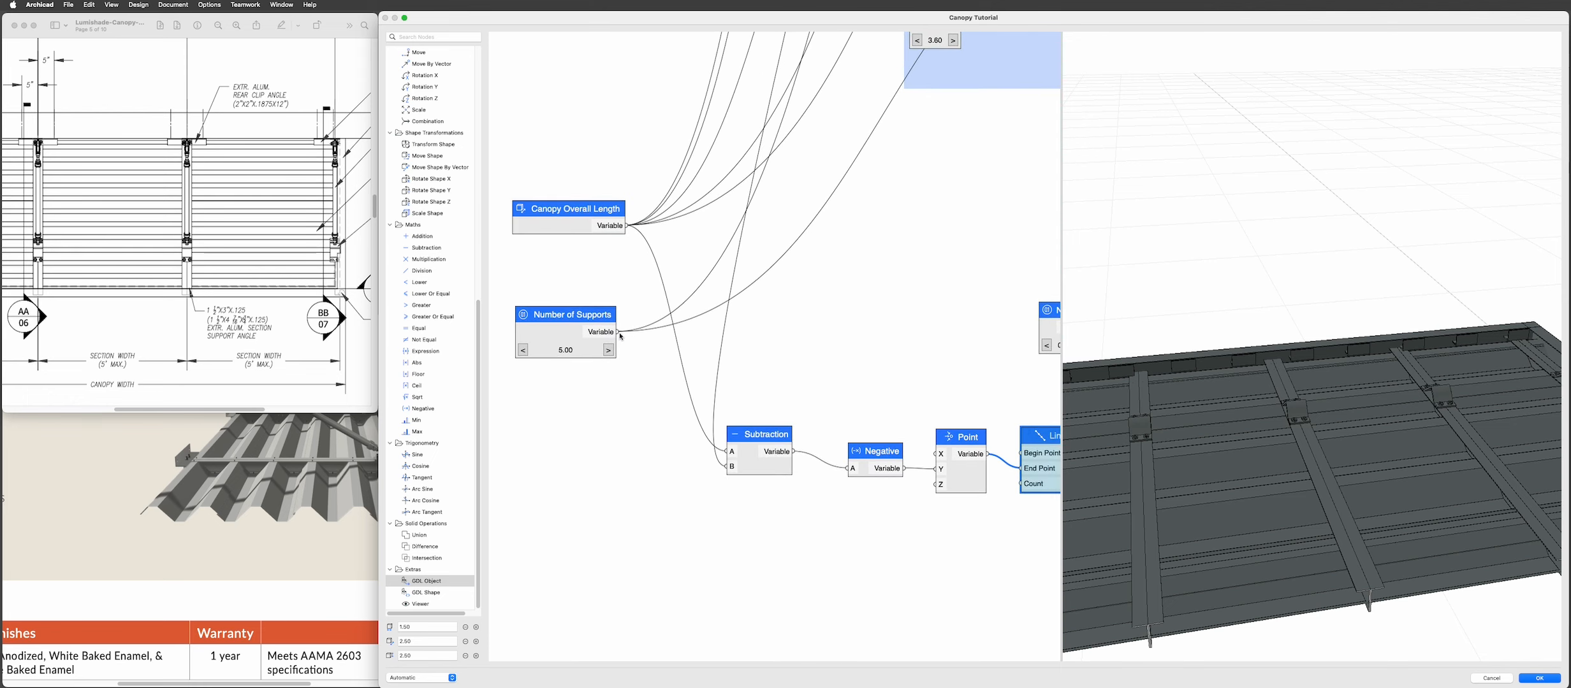
{"action": "left_click_drag", "start_coordinate": [622, 336], "coordinate": [1020, 486]}
- Inspect the rear clip angle copies in the 3D model and the nodes that offset and distribute them
{"action": "left_click_drag", "start_coordinate": [1179, 449], "coordinate": [1260, 422]}
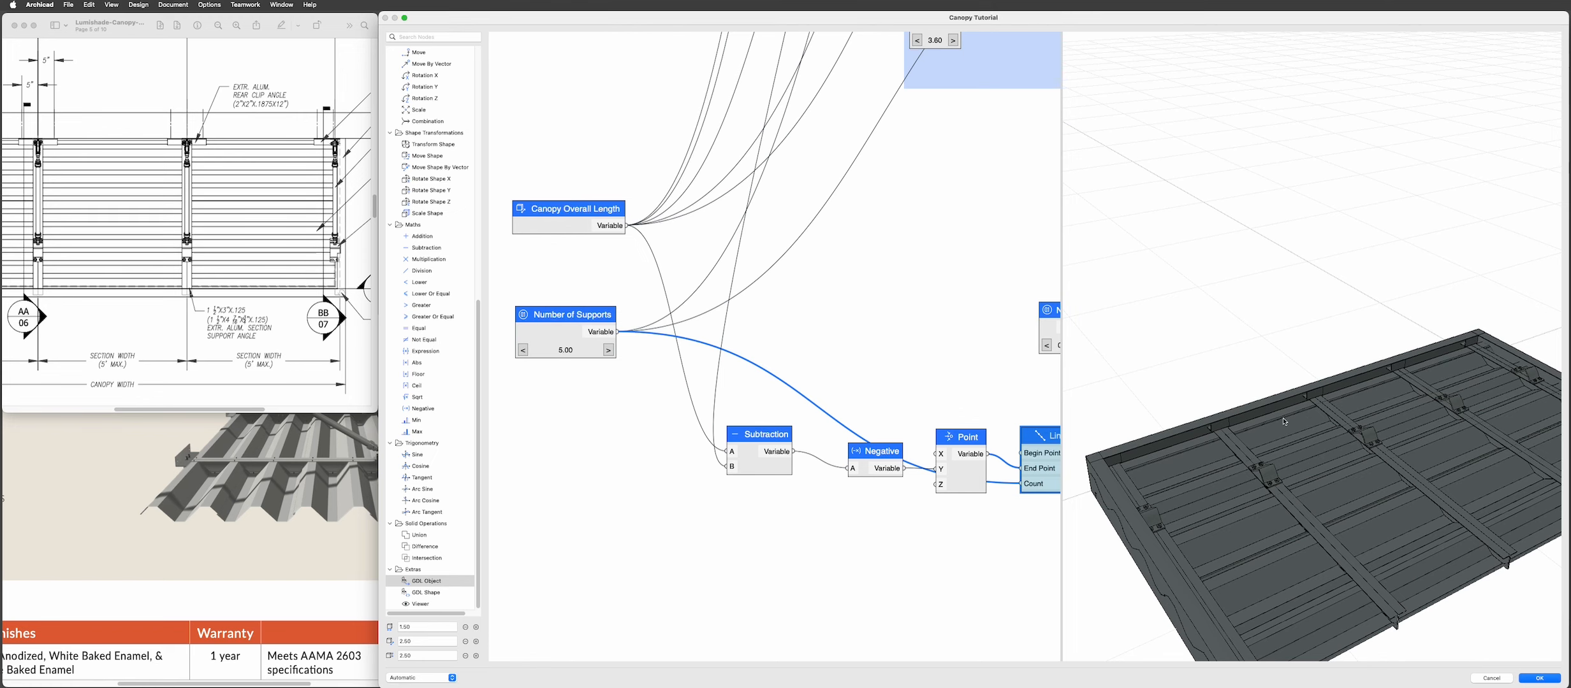
{"action": "scroll", "coordinate": [1286, 420], "scroll_direction": "down", "scroll_amount": 4}
{"action": "mouse_move", "coordinate": [1300, 421]}
{"action": "left_mouse_down"}
{"action": "mouse_move", "coordinate": [1269, 376]}
{"action": "mouse_move", "coordinate": [1313, 418]}
{"action": "left_mouse_up"}
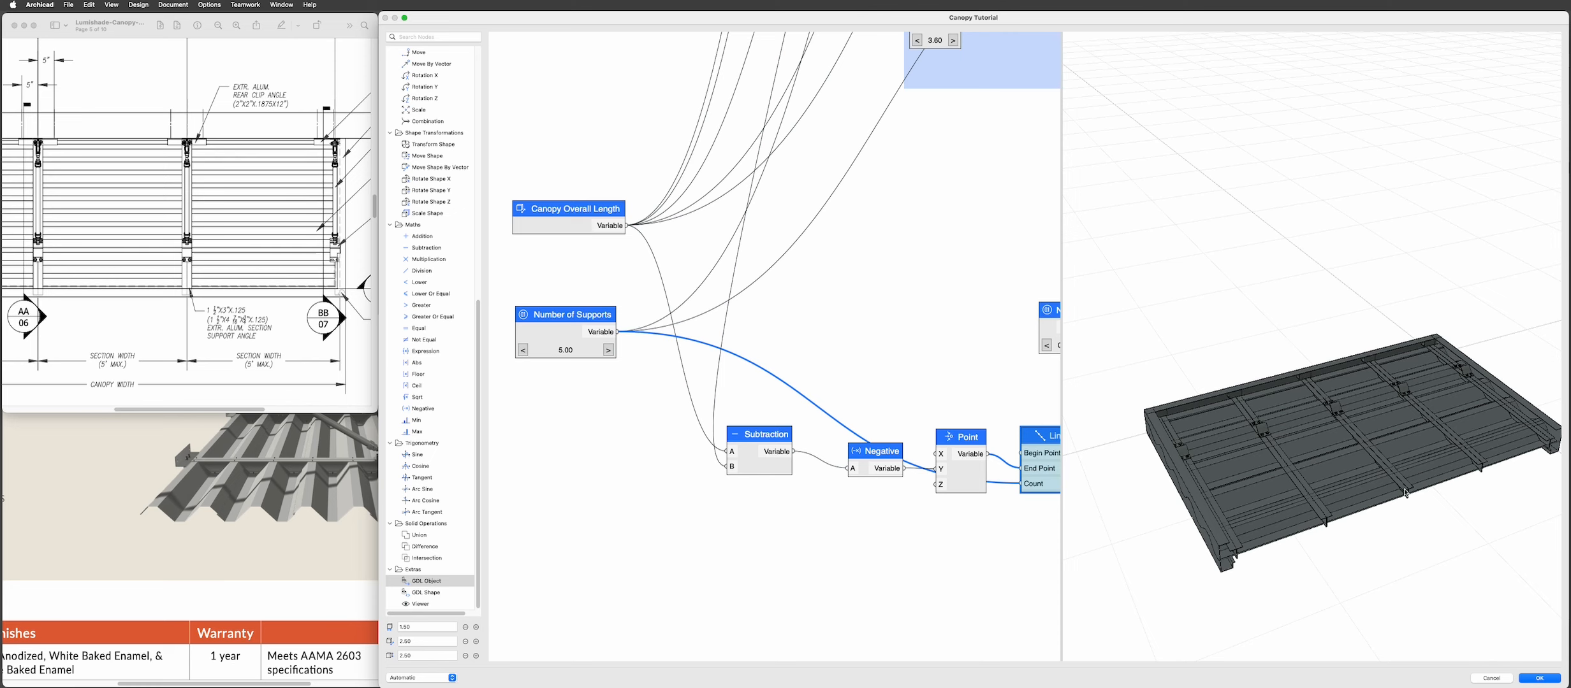
{"action": "left_click_drag", "start_coordinate": [1404, 492], "coordinate": [1276, 470]}
{"action": "scroll", "coordinate": [697, 402], "scroll_direction": "down", "scroll_amount": 5}
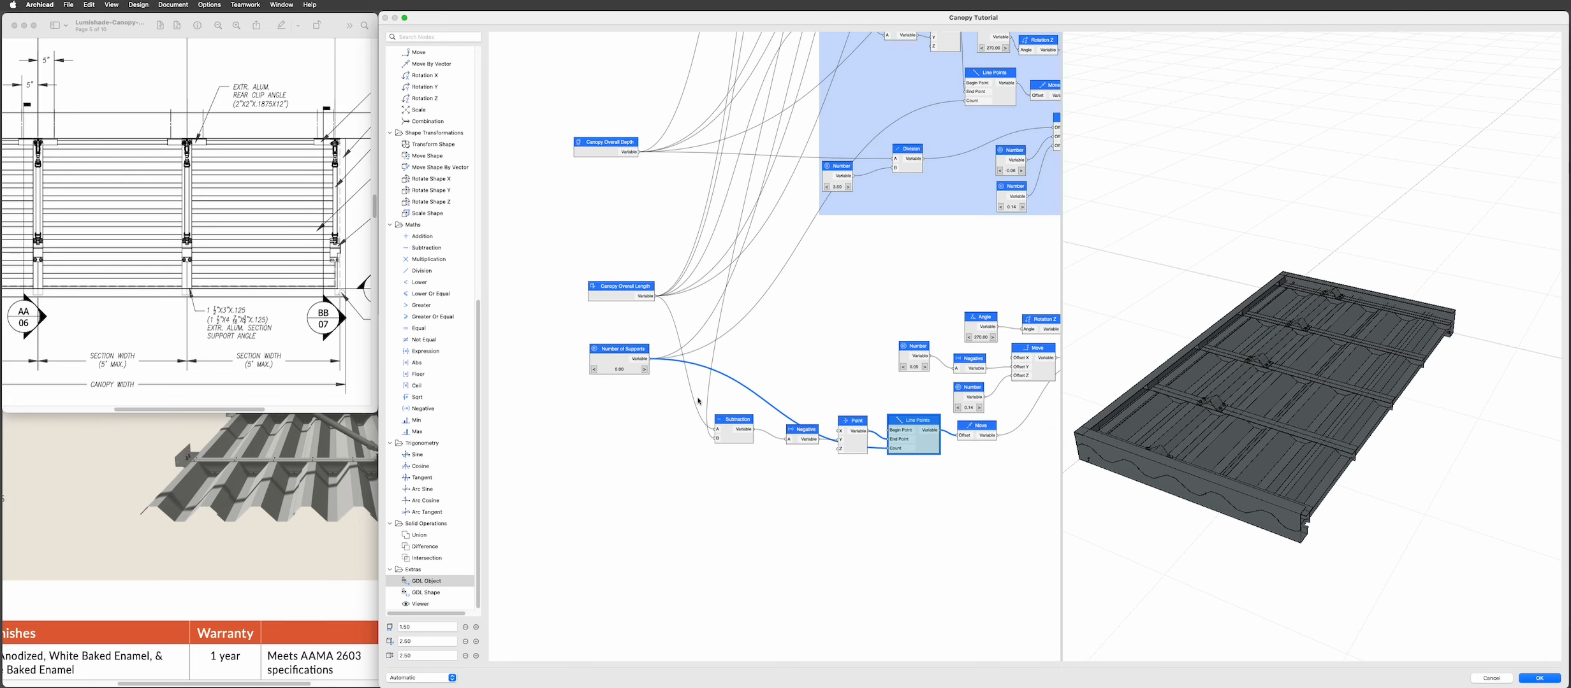
{"action": "middle_click_drag", "start_coordinate": [911, 402], "coordinate": [778, 387]}
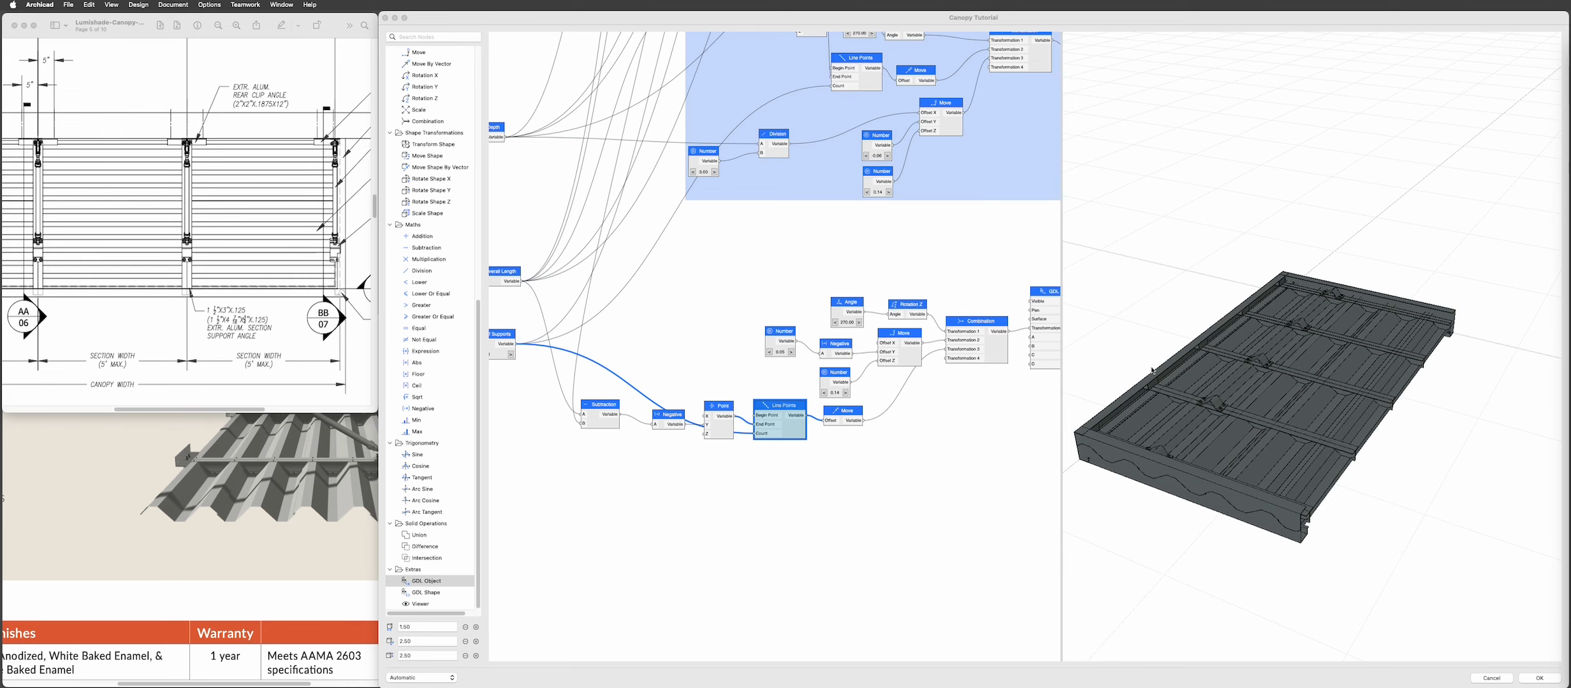
{"action": "scroll", "coordinate": [985, 401], "scroll_direction": "up", "scroll_amount": 3}
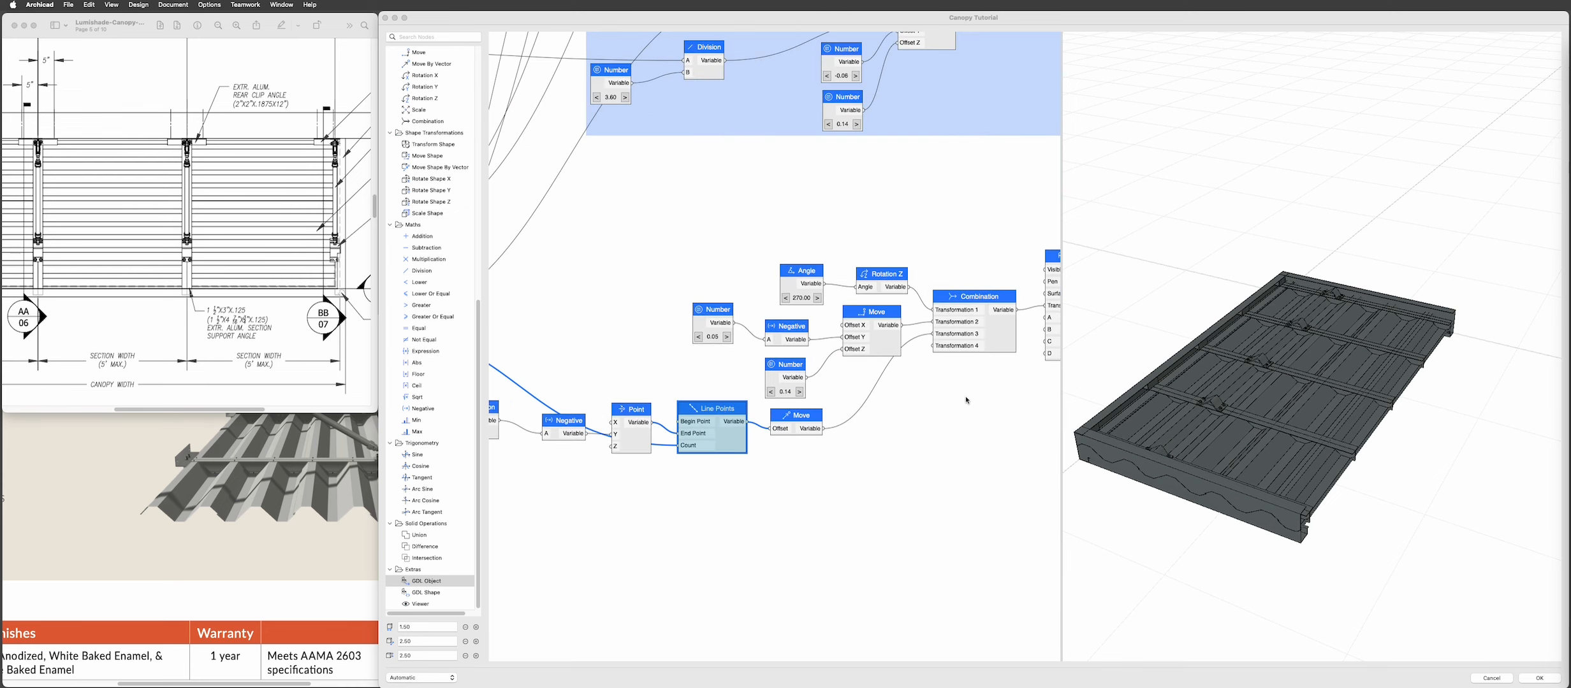
{"action": "left_click", "coordinate": [879, 324]}
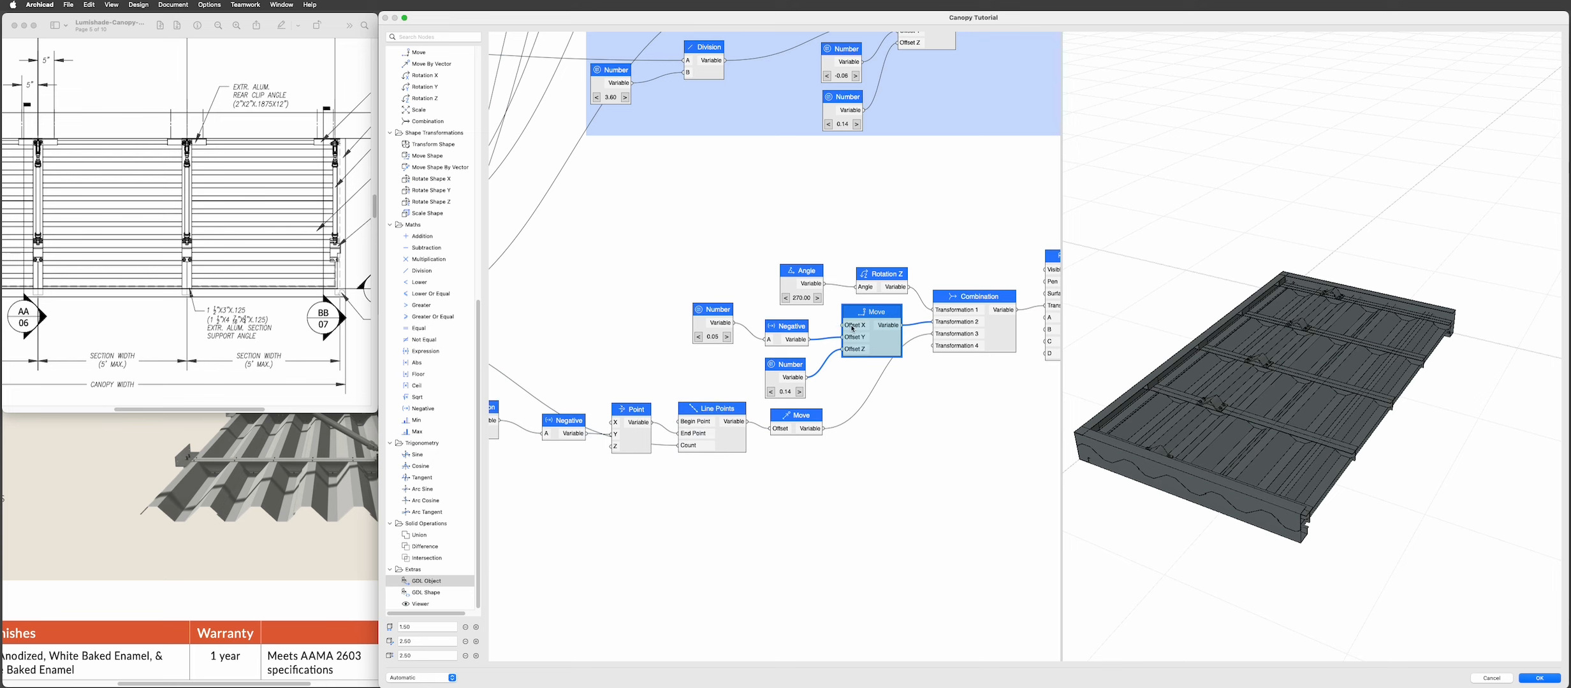
{"action": "scroll", "coordinate": [852, 329], "scroll_direction": "up", "scroll_amount": 5}
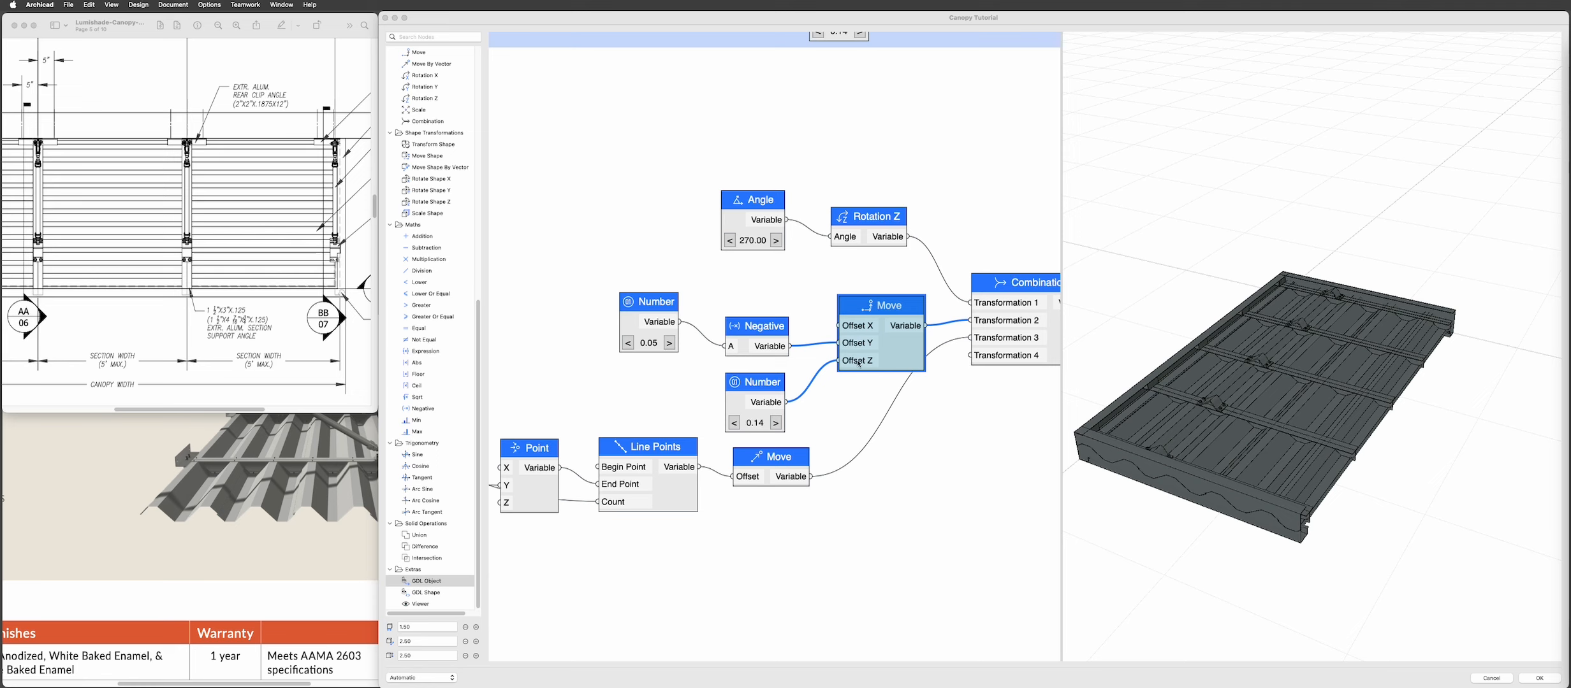
{"action": "scroll", "coordinate": [855, 363], "scroll_direction": "down", "scroll_amount": 4}
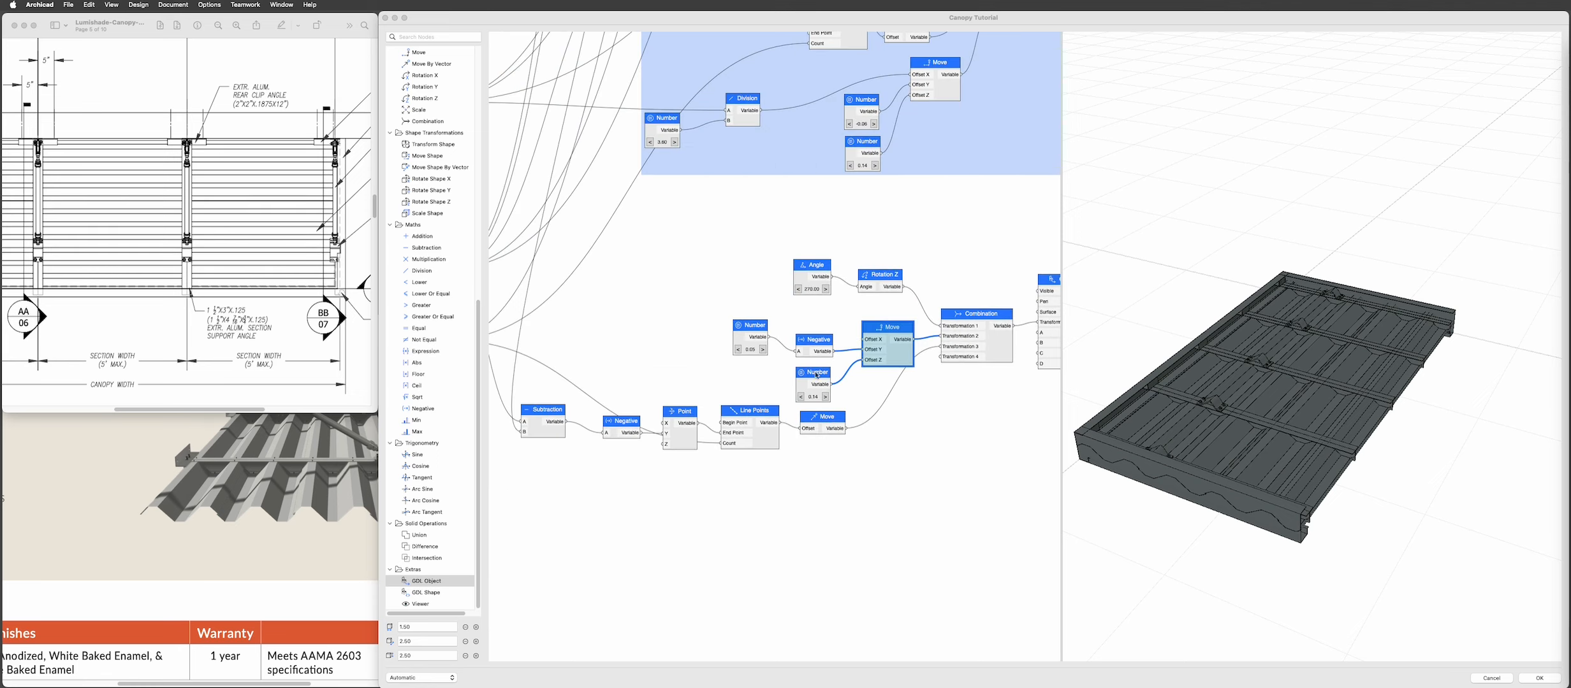
{"action": "left_click_drag", "start_coordinate": [643, 282], "coordinate": [772, 341]}
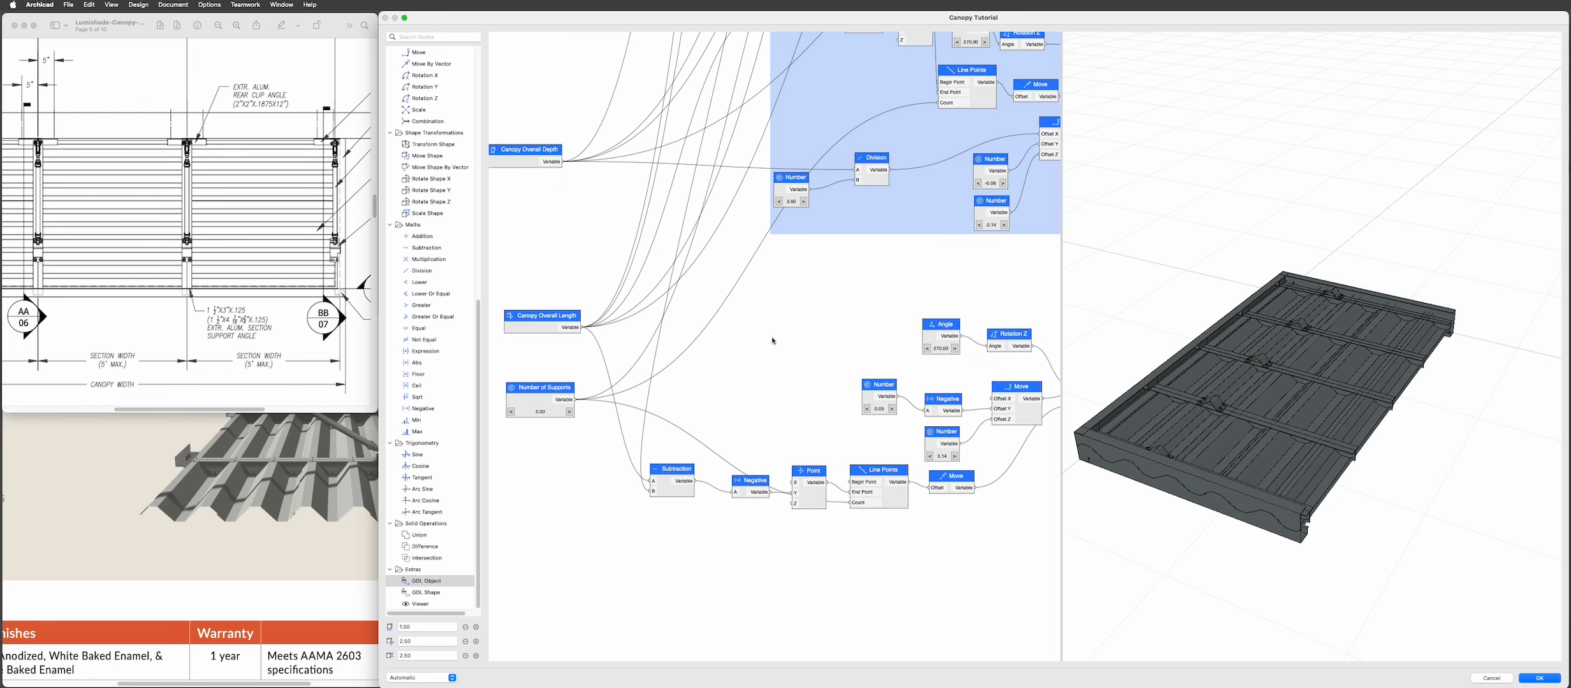
- Connect Canopy Overall Depth to the Offset X input of the rear clip angle's Move node and check the clips in 3D
{"action": "left_click_drag", "start_coordinate": [561, 171], "coordinate": [988, 400]}
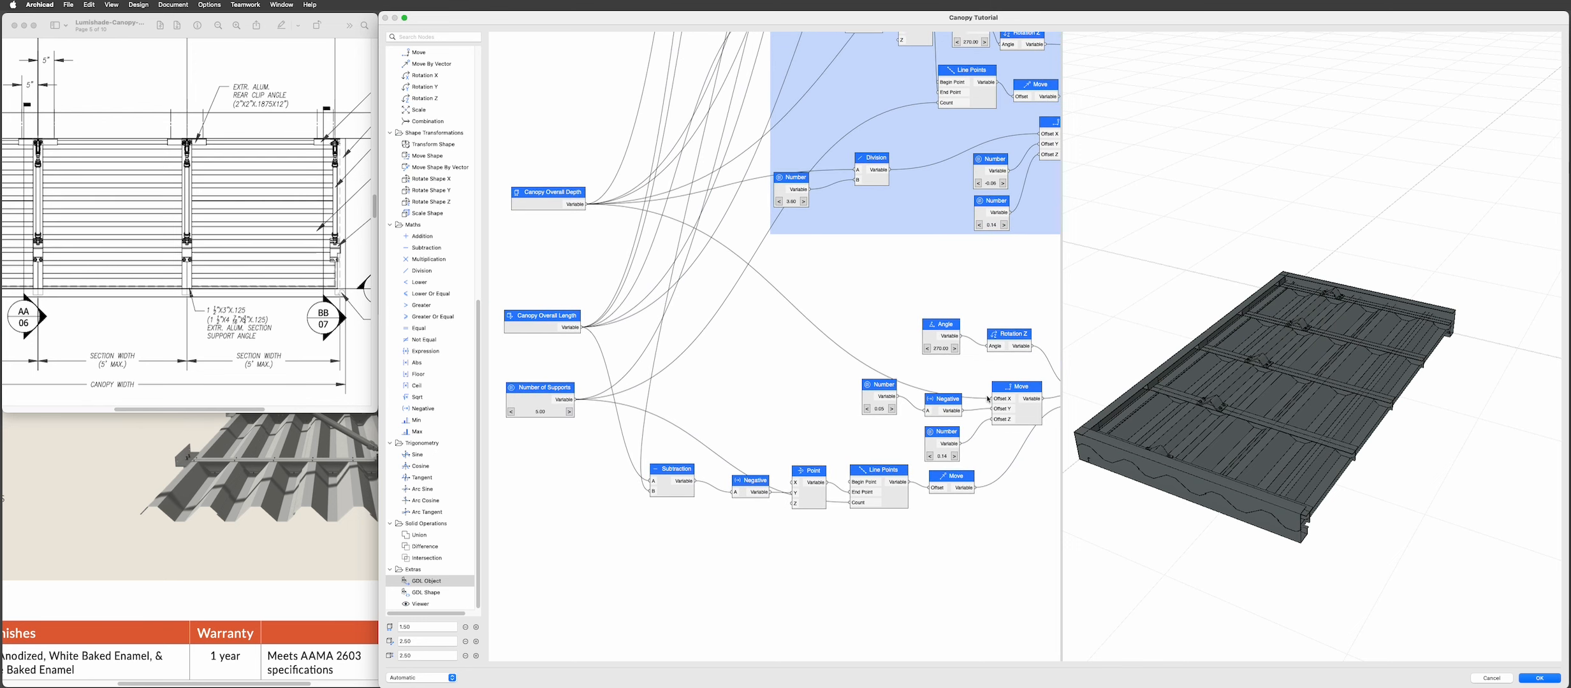
{"action": "left_click_drag", "start_coordinate": [1173, 465], "coordinate": [1390, 408]}
{"action": "middle_click_drag", "start_coordinate": [1431, 403], "coordinate": [1363, 406]}
{"action": "scroll", "coordinate": [1363, 407], "scroll_direction": "up", "scroll_amount": 5}
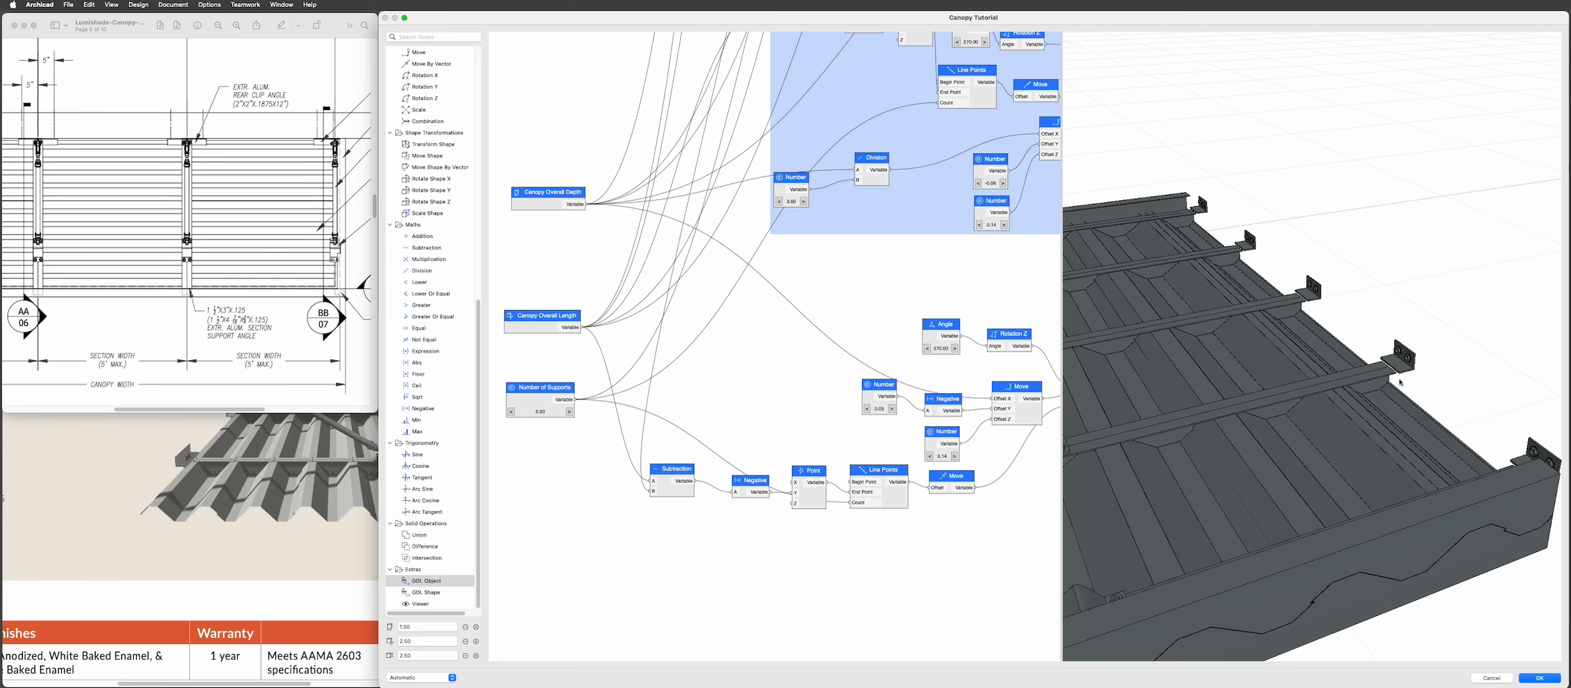
{"action": "left_click_drag", "start_coordinate": [1396, 382], "coordinate": [1180, 388]}
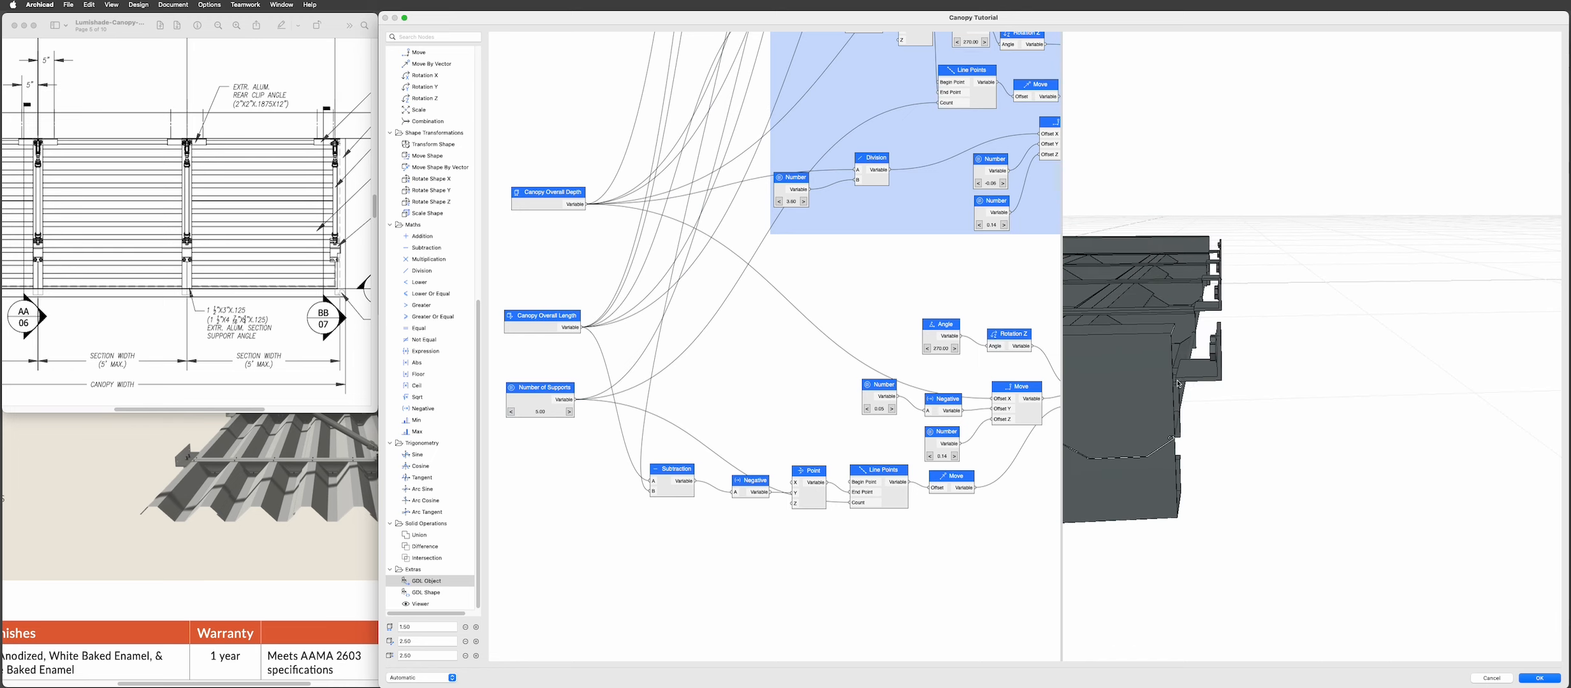
{"action": "left_click_drag", "start_coordinate": [1217, 384], "coordinate": [1250, 498]}
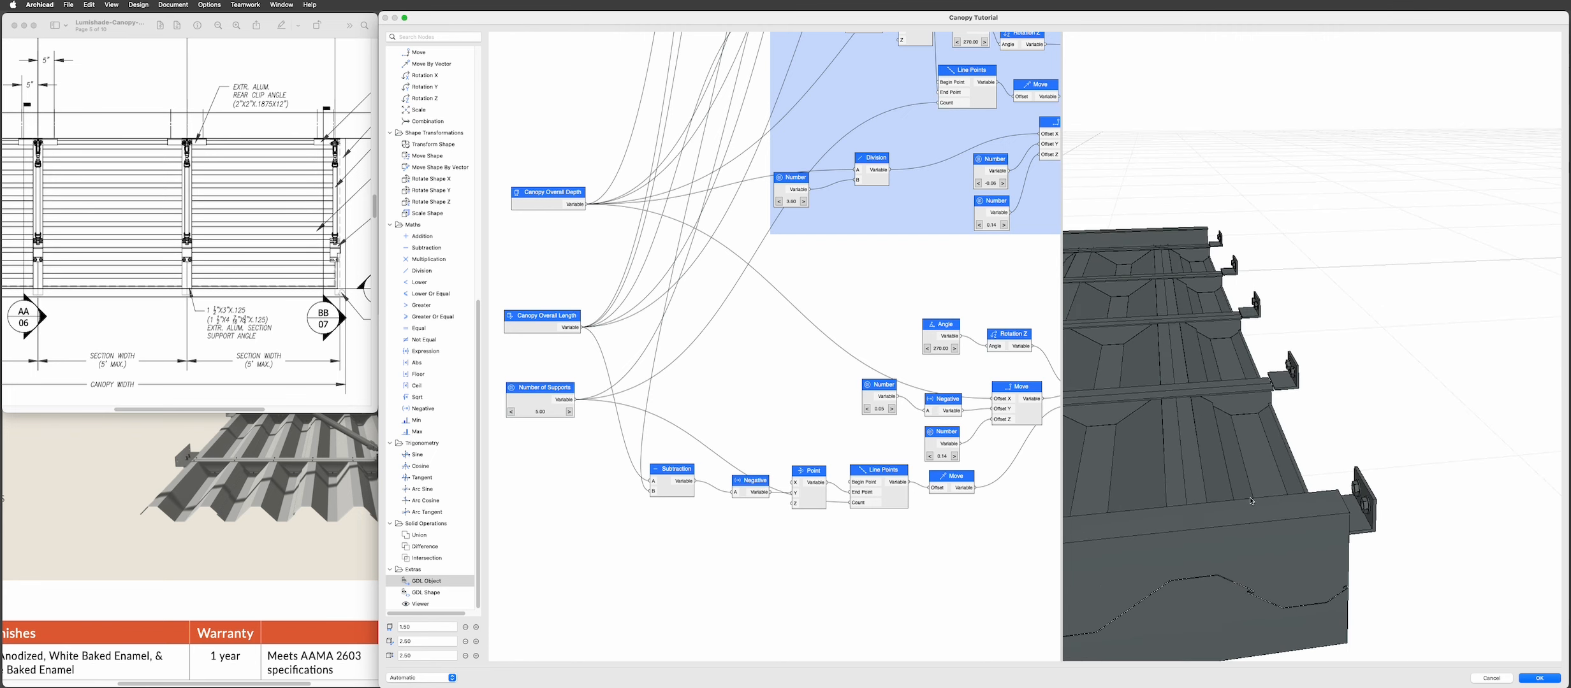
{"action": "left_click_drag", "start_coordinate": [1342, 509], "coordinate": [1342, 508]}
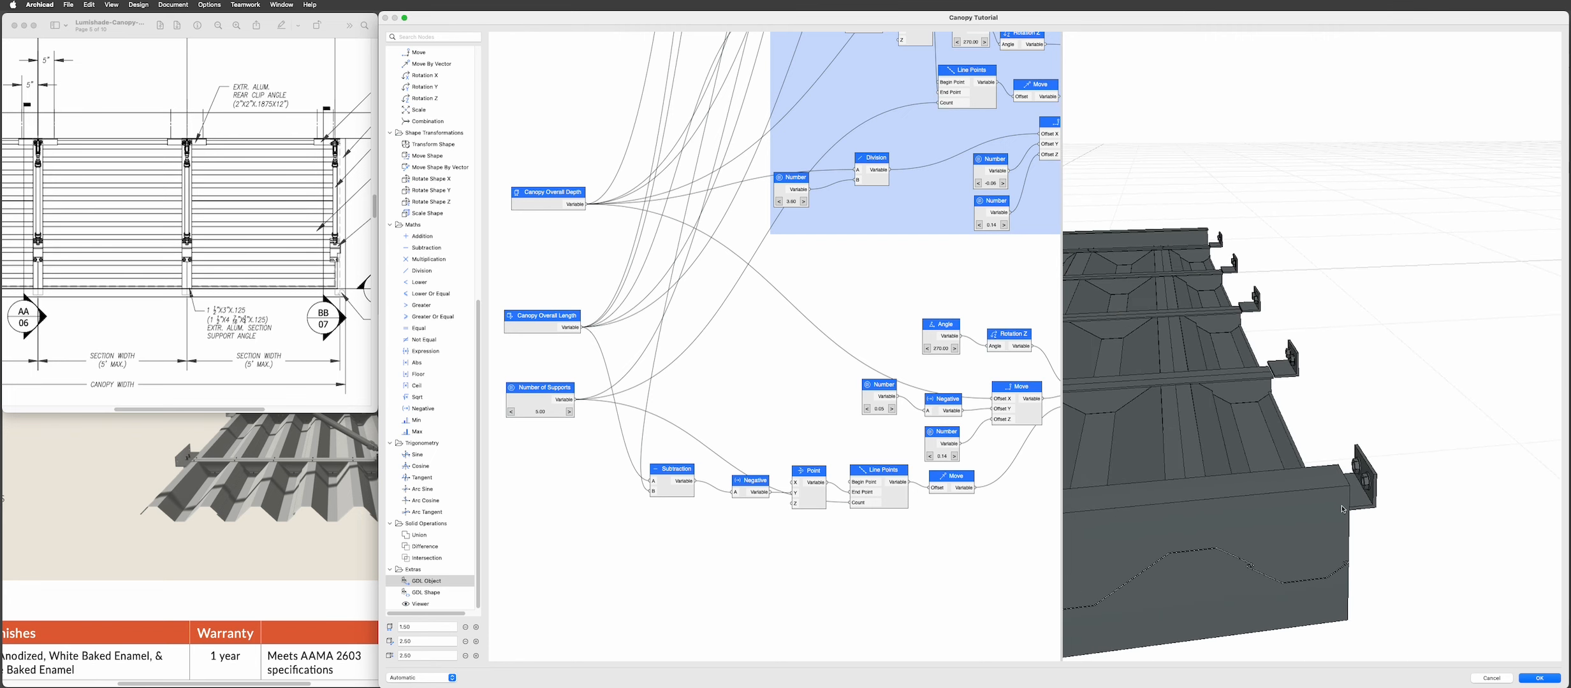
{"action": "left_click_drag", "start_coordinate": [554, 199], "coordinate": [551, 189]}
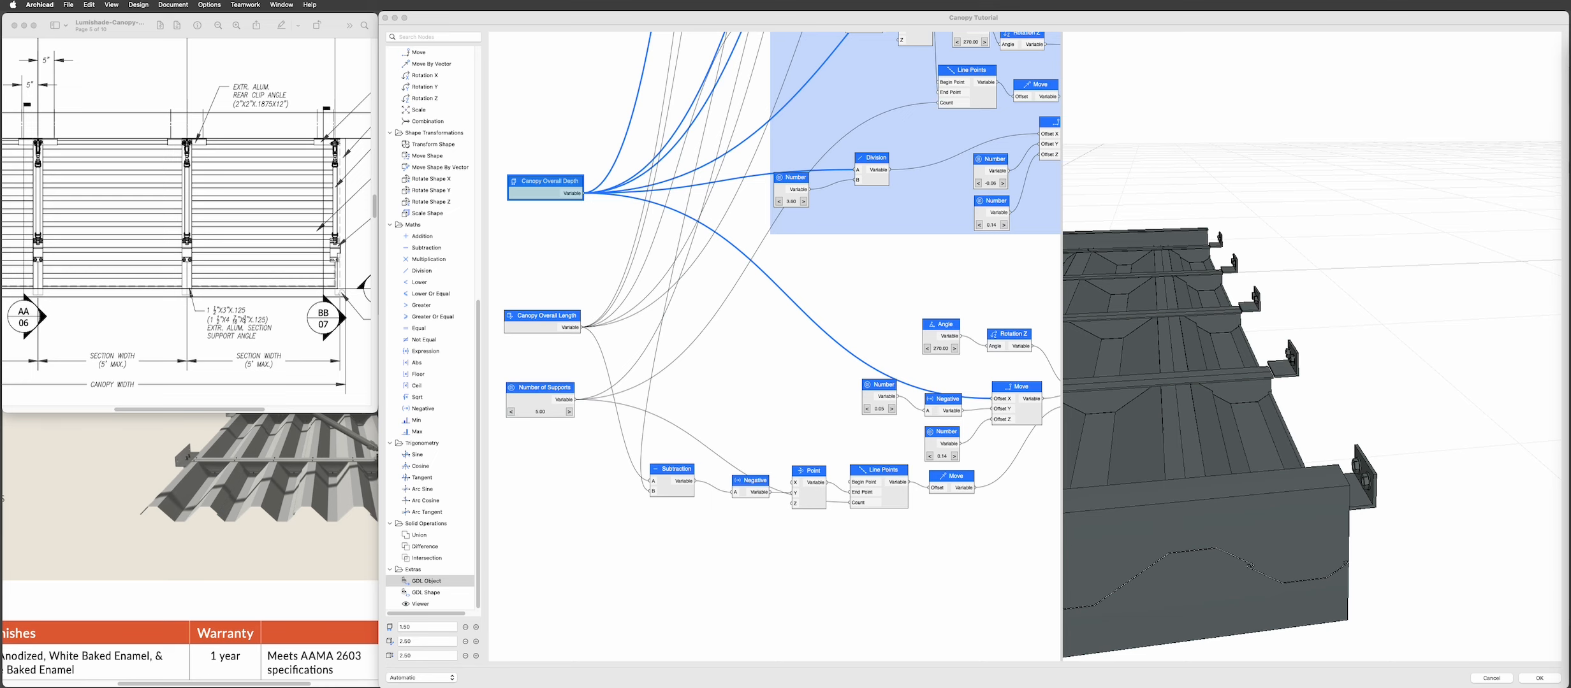
- Add a Subtraction node beside the rear clip angle's Angle node, making room around the 0.05 Number node
{"action": "scroll", "coordinate": [1004, 426], "scroll_direction": "up", "scroll_amount": 3}
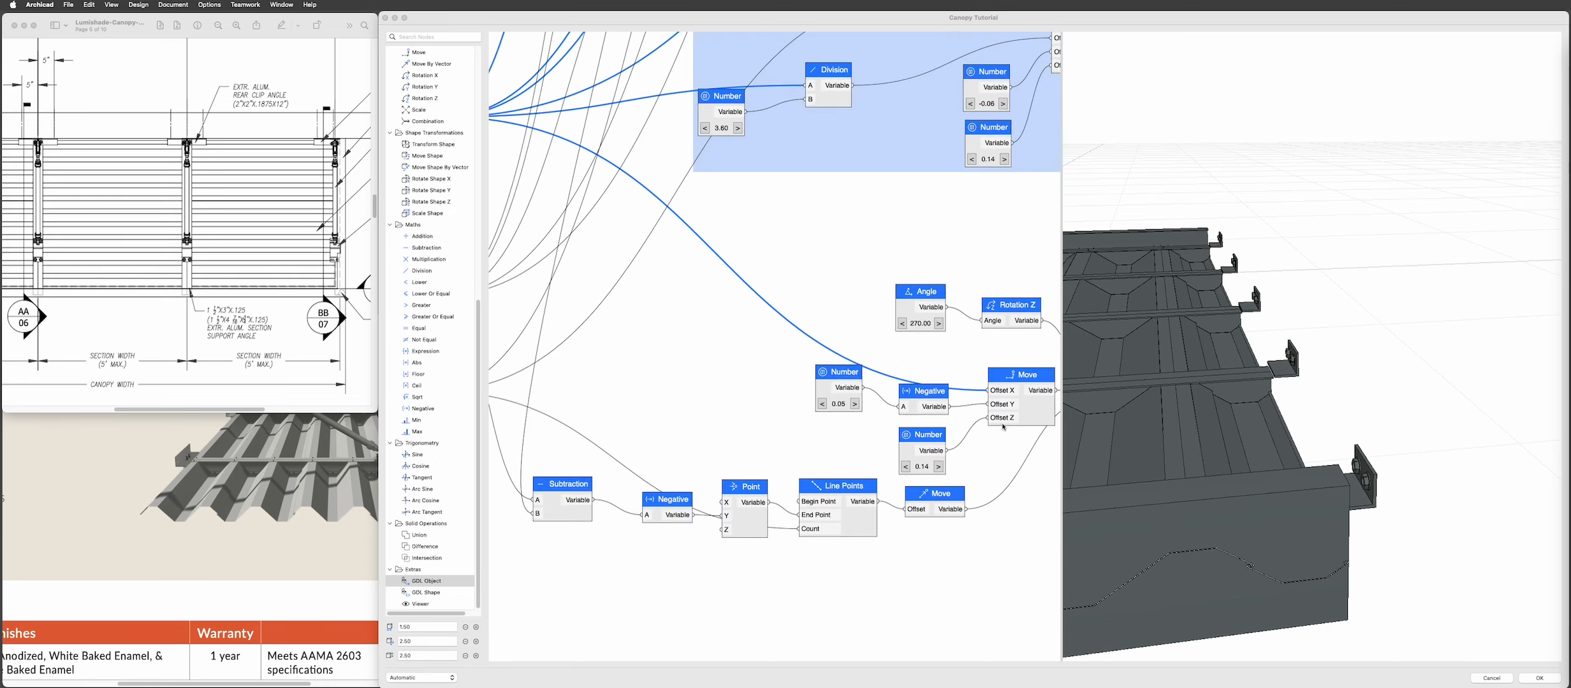
{"action": "left_click_drag", "start_coordinate": [848, 377], "coordinate": [914, 405]}
{"action": "double_click", "coordinate": [856, 343]}
{"action": "type", "text": "sub"}
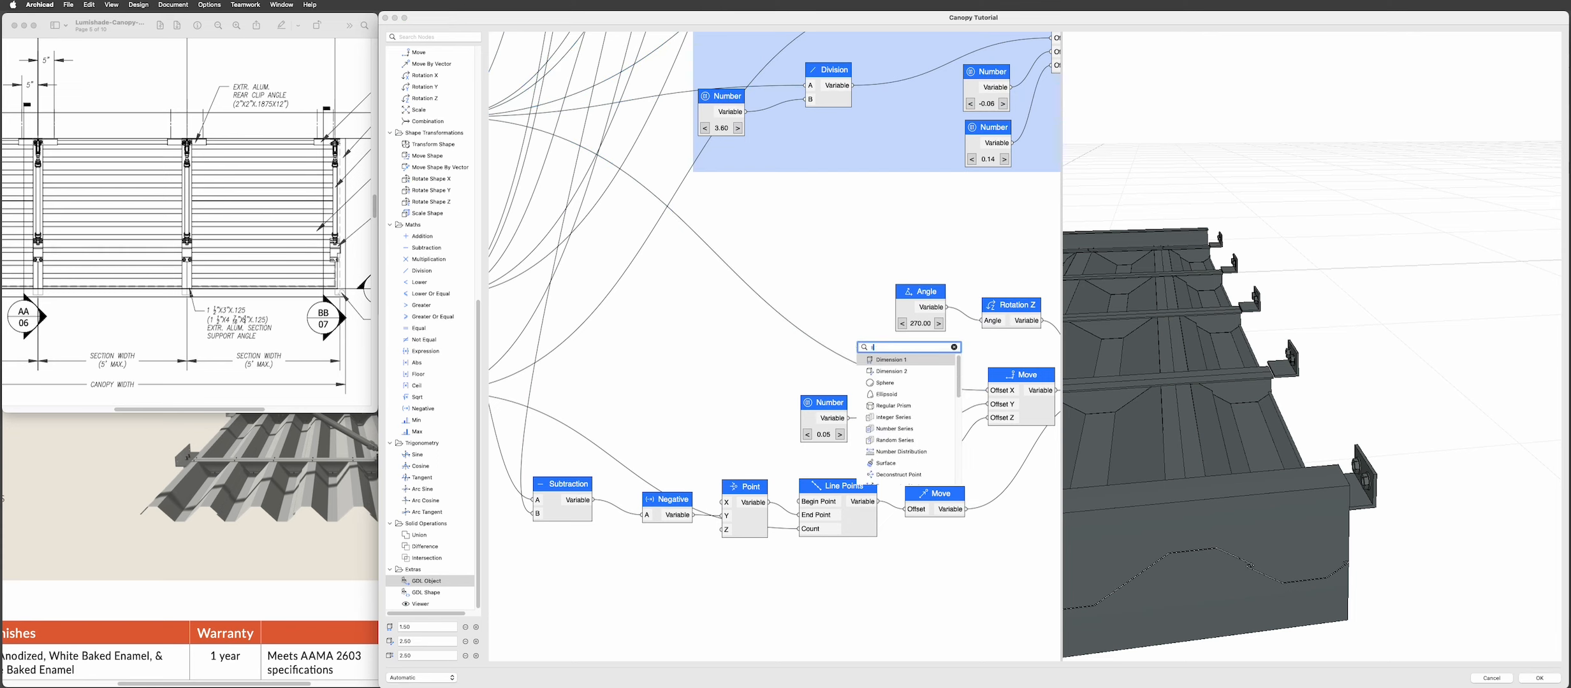
{"action": "key", "text": "Return"}
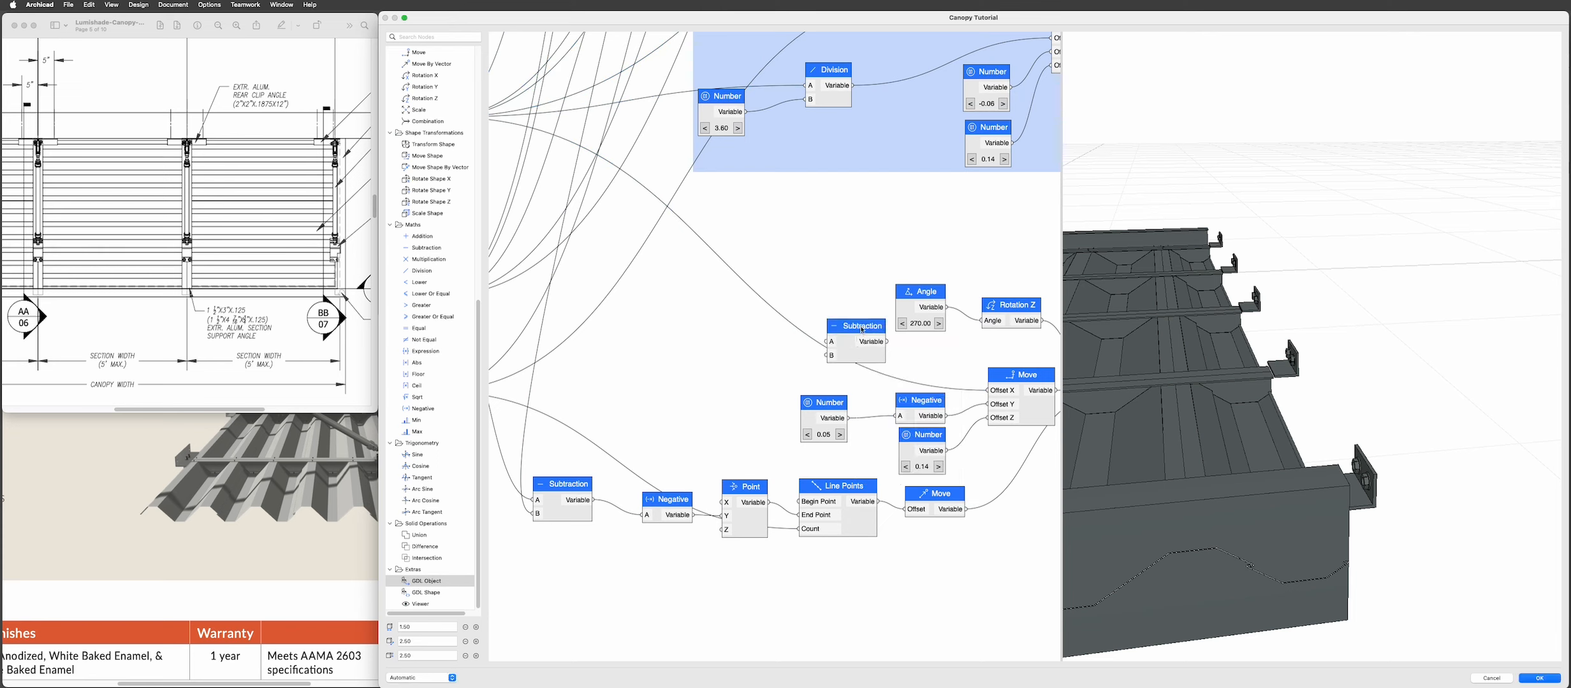
{"action": "left_click_drag", "start_coordinate": [862, 330], "coordinate": [856, 293]}
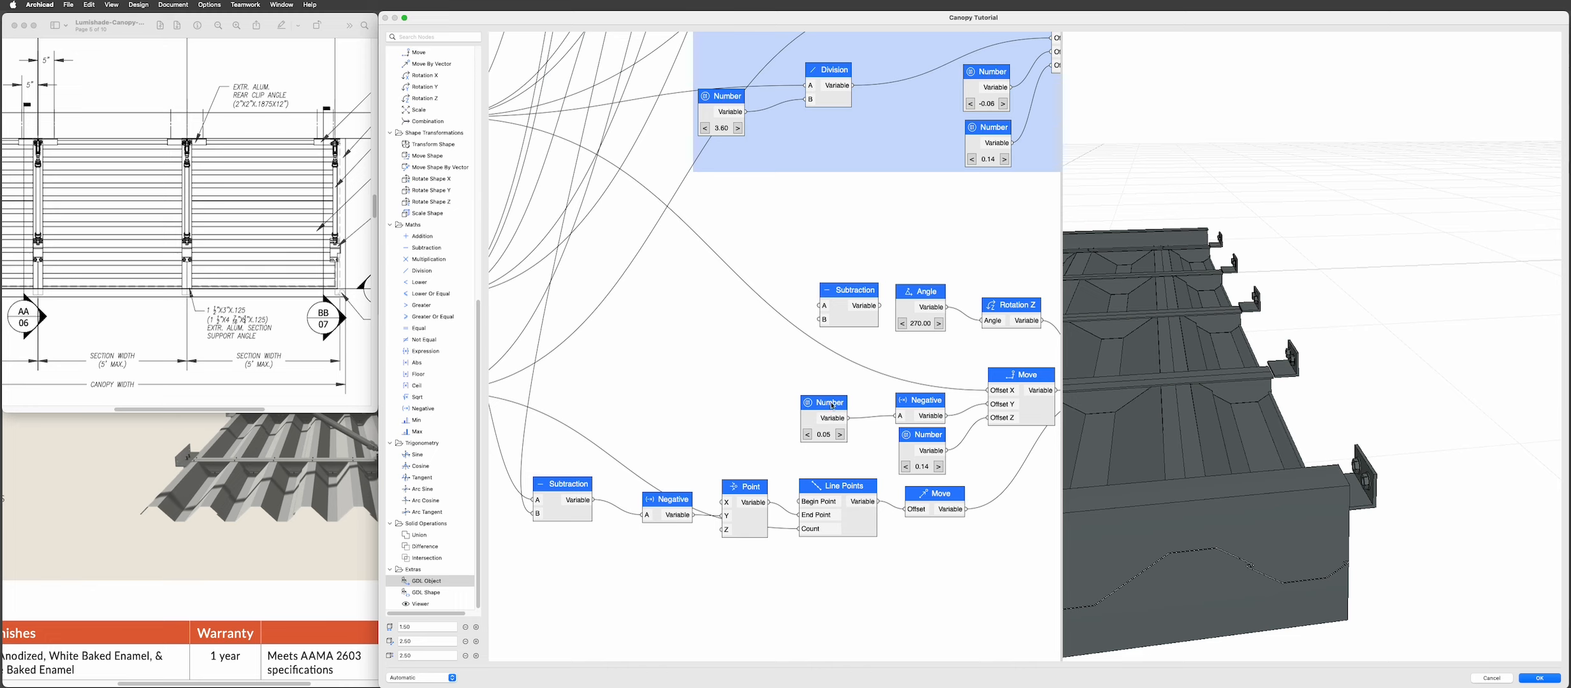
- Subtract the 0.05 Number from Canopy Overall Depth and feed the result into the rear clip angle Move node's Offset X
{"action": "left_click_drag", "start_coordinate": [832, 407], "coordinate": [820, 320]}
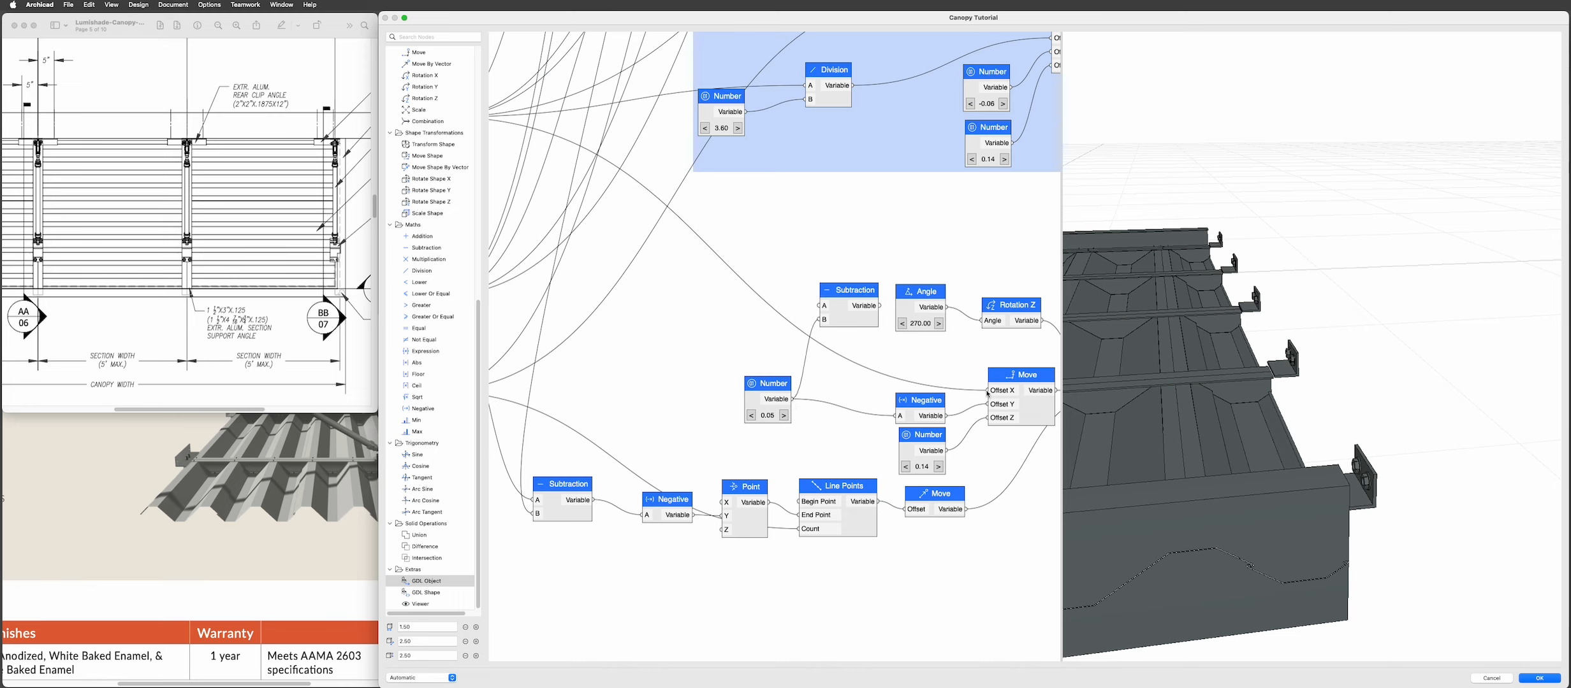
{"action": "left_click_drag", "start_coordinate": [987, 392], "coordinate": [820, 313]}
{"action": "scroll", "coordinate": [1367, 458], "scroll_direction": "down", "scroll_amount": 5}
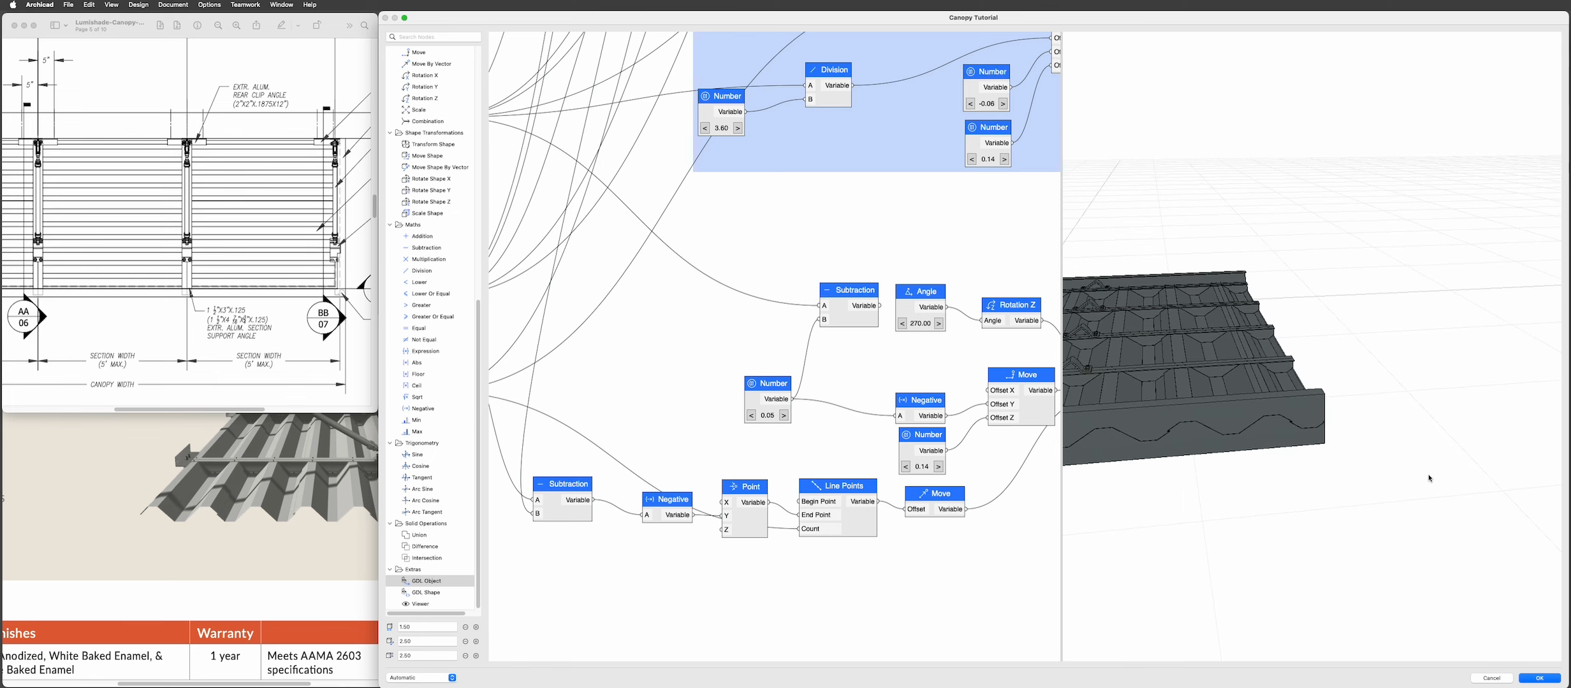
{"action": "middle_click_drag", "start_coordinate": [1238, 322], "coordinate": [1426, 438]}
{"action": "middle_click_drag", "start_coordinate": [1122, 476], "coordinate": [1246, 339], "text": "shift"}
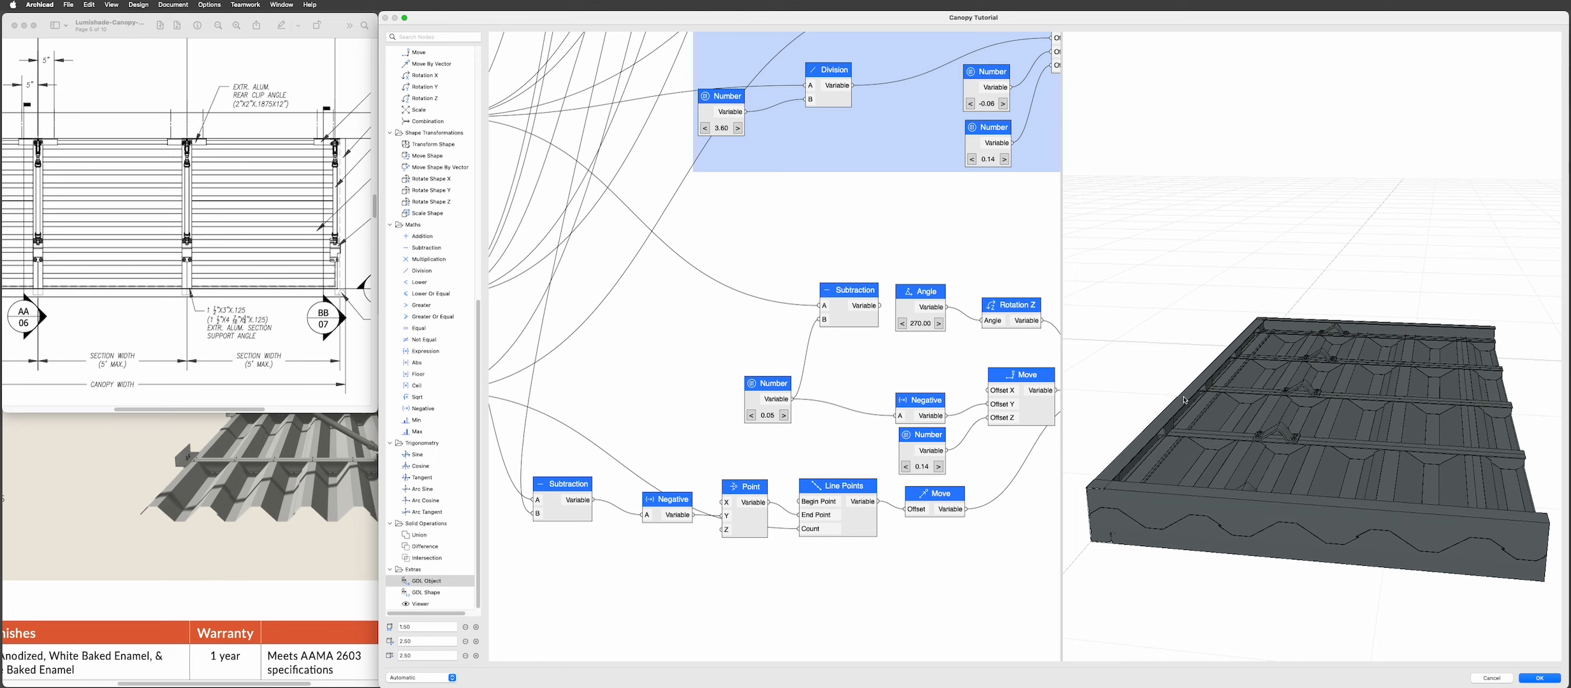
{"action": "left_click_drag", "start_coordinate": [855, 290], "coordinate": [990, 392]}
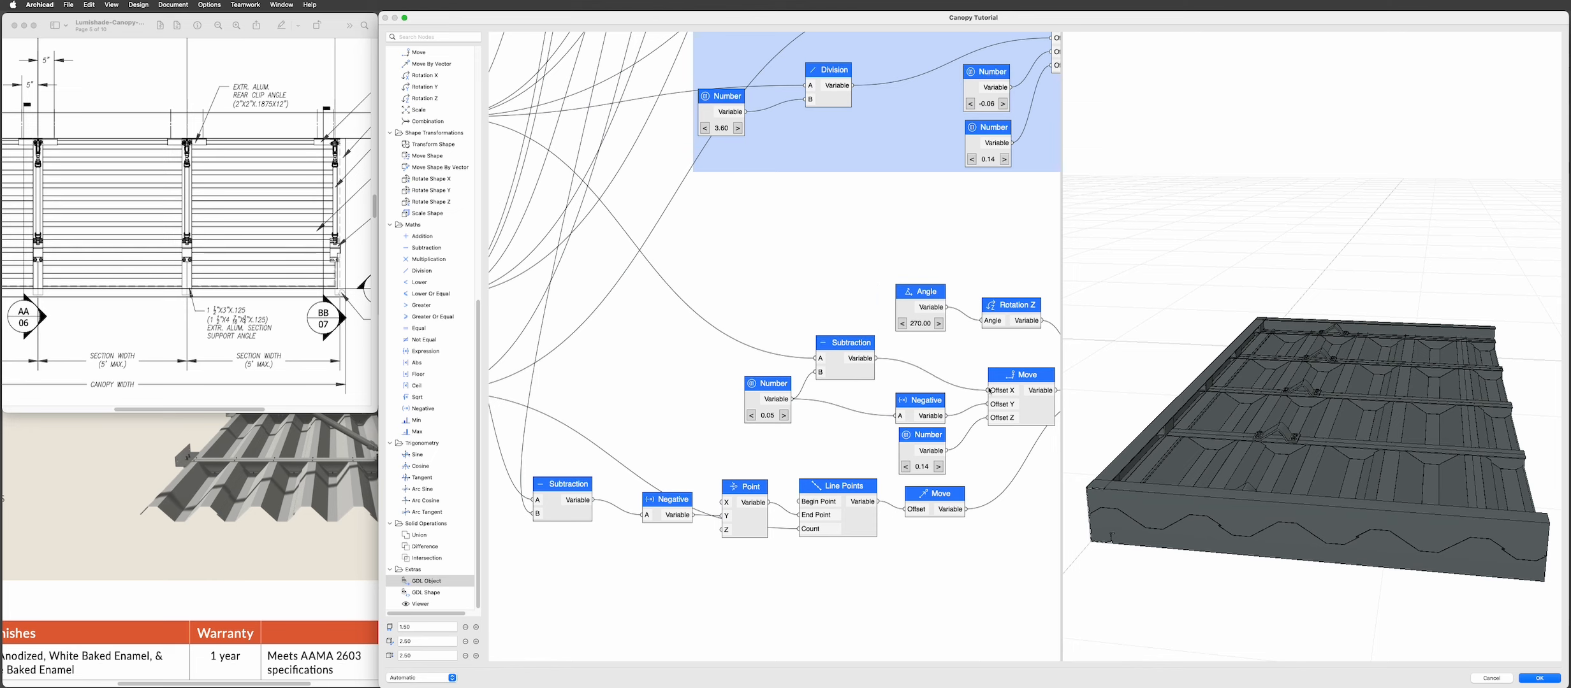
{"action": "middle_click_drag", "start_coordinate": [1236, 493], "coordinate": [1398, 463], "text": "shift"}
{"action": "scroll", "coordinate": [1422, 485], "scroll_direction": "up", "scroll_amount": 5}
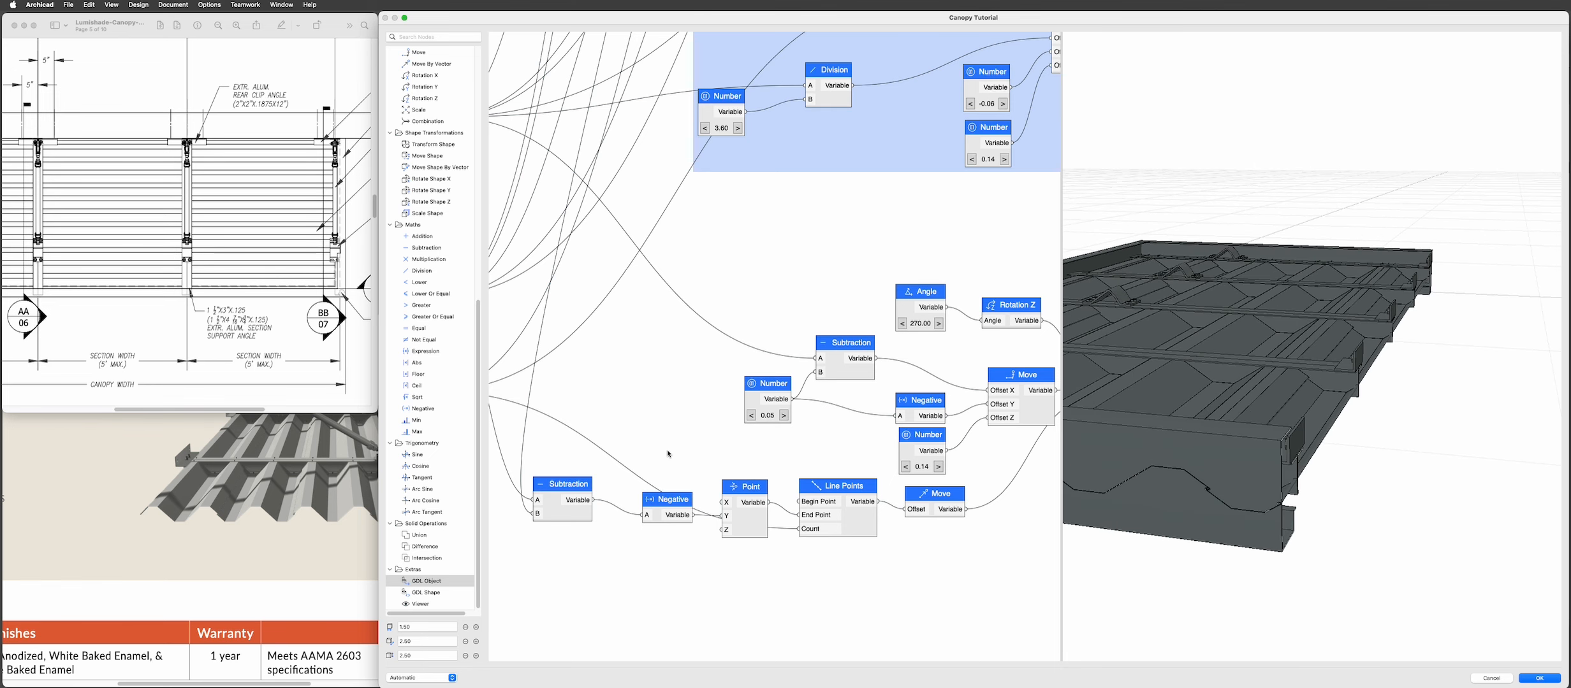
- Set the step of the rear clip angle's 0.05 Number node to 0.01
{"action": "left_click", "coordinate": [785, 416]}
{"action": "left_click", "coordinate": [753, 417]}
{"action": "double_click", "coordinate": [770, 400]}
{"action": "left_click", "coordinate": [677, 438]}
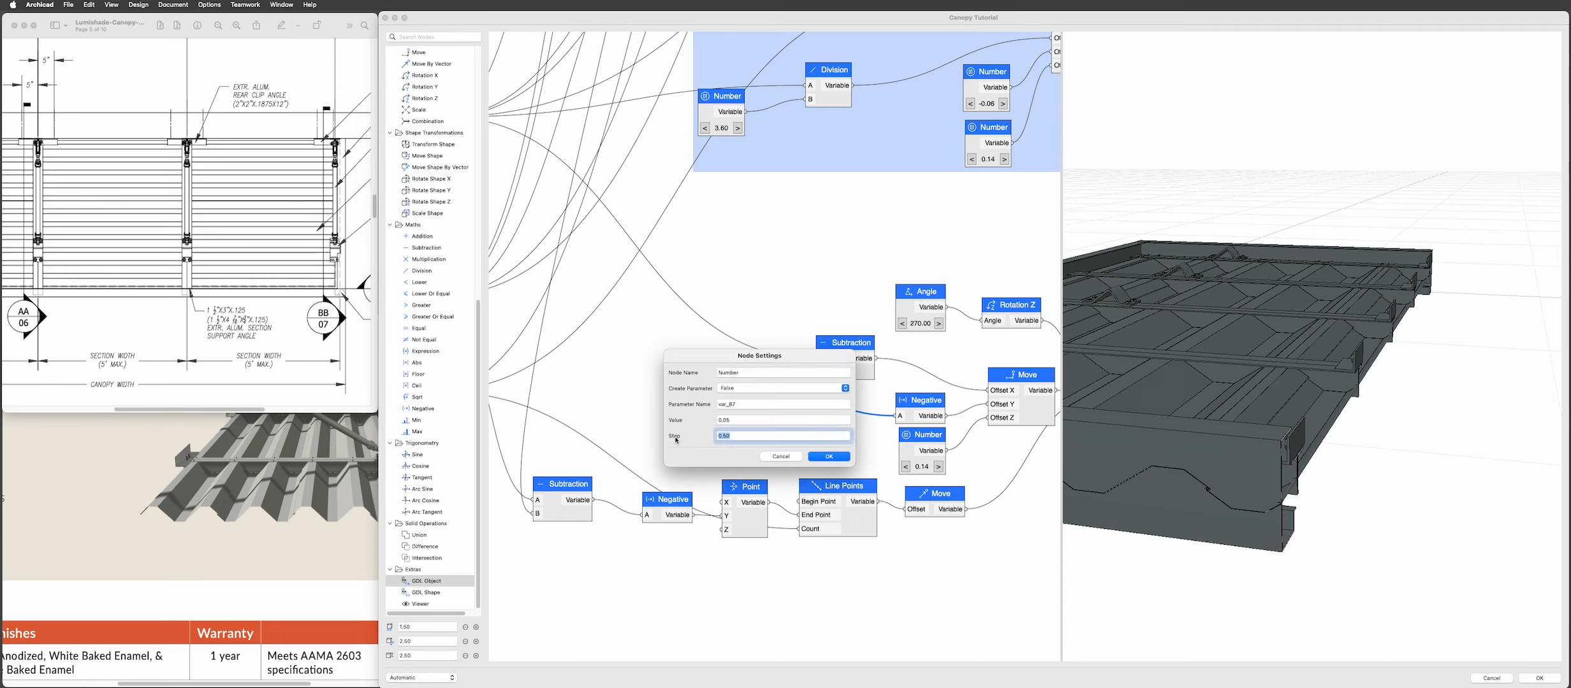
{"action": "type", "text": "0.01"}
{"action": "key", "text": "Return"}
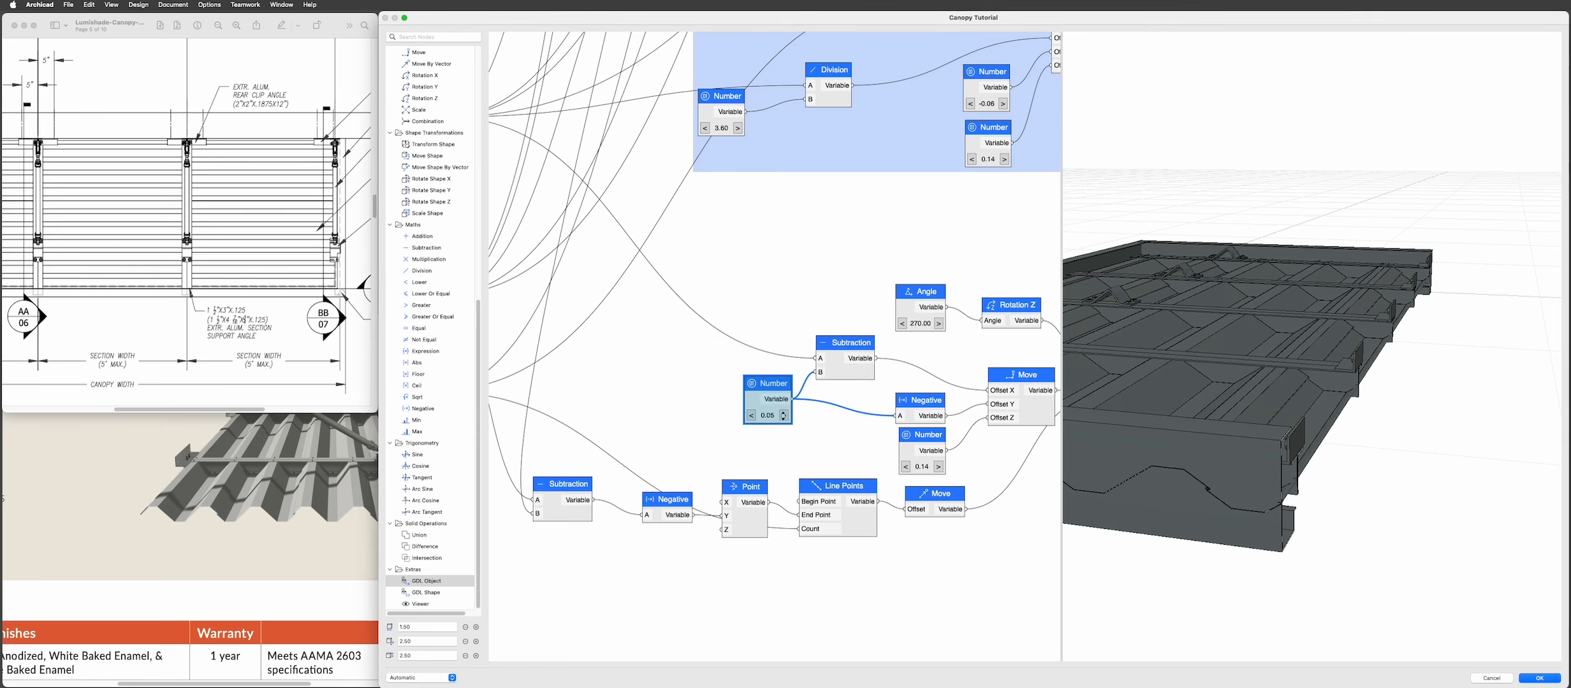
- Try the rear clip angle's Number node at up to 0.09 and return it to 0.05
{"action": "left_click", "coordinate": [783, 416]}
{"action": "left_click", "coordinate": [784, 417]}
{"action": "left_click", "coordinate": [783, 416]}
{"action": "left_click", "coordinate": [785, 417]}
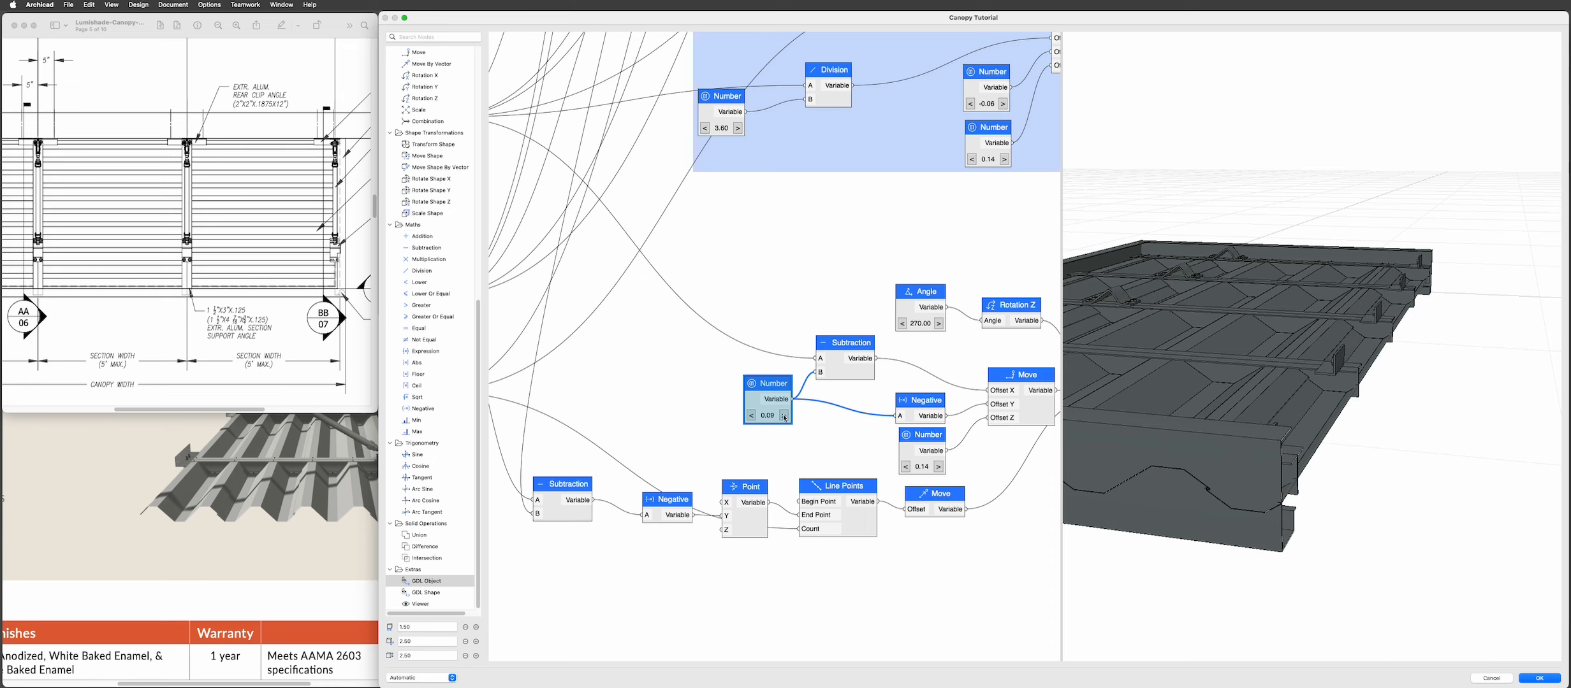
{"action": "left_click", "coordinate": [752, 416]}
{"action": "left_click", "coordinate": [752, 417]}
{"action": "left_click", "coordinate": [752, 417]}
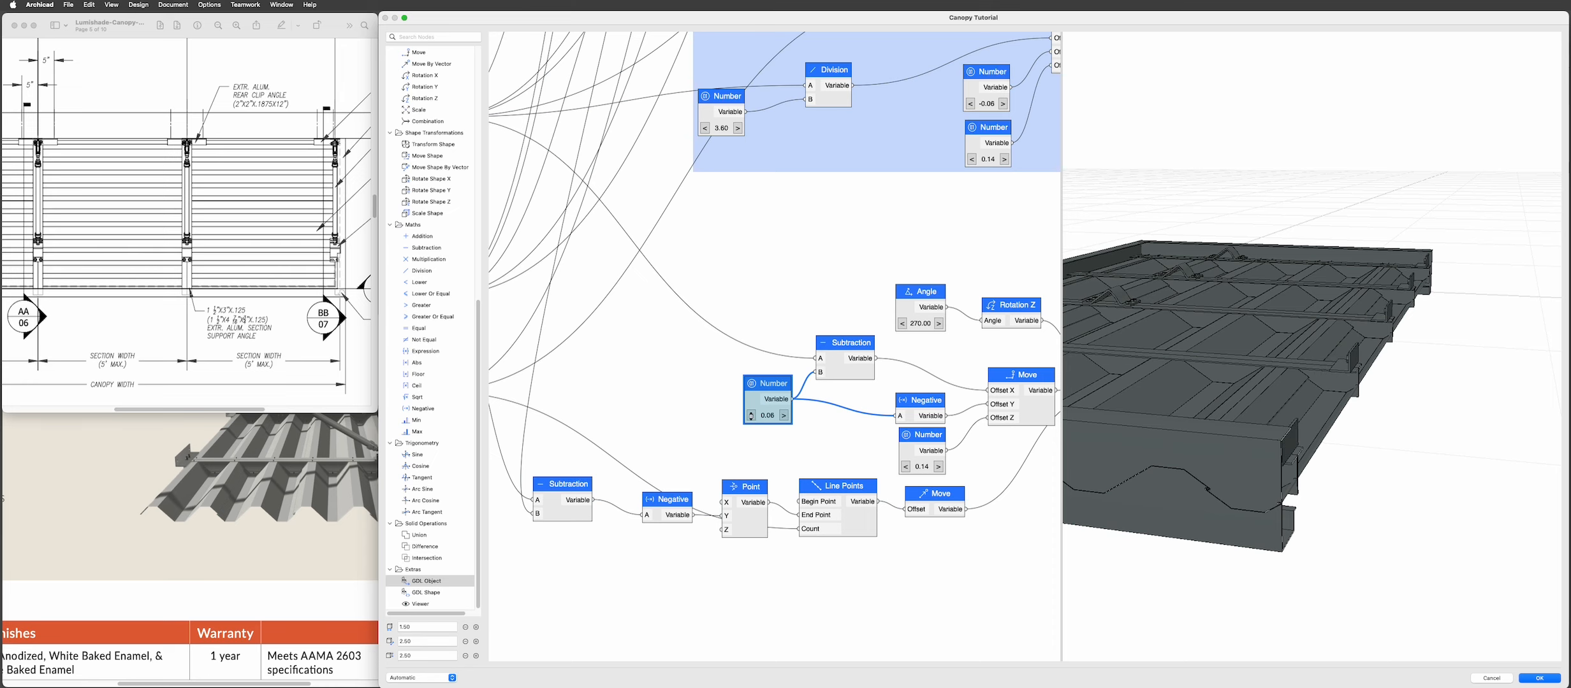
{"action": "left_click", "coordinate": [753, 416]}
- Test the rear clip angles by varying the canopy's overall length and depth, restoring the original dimensions
{"action": "middle_click_drag", "start_coordinate": [1105, 394], "coordinate": [1281, 422], "text": "shift"}
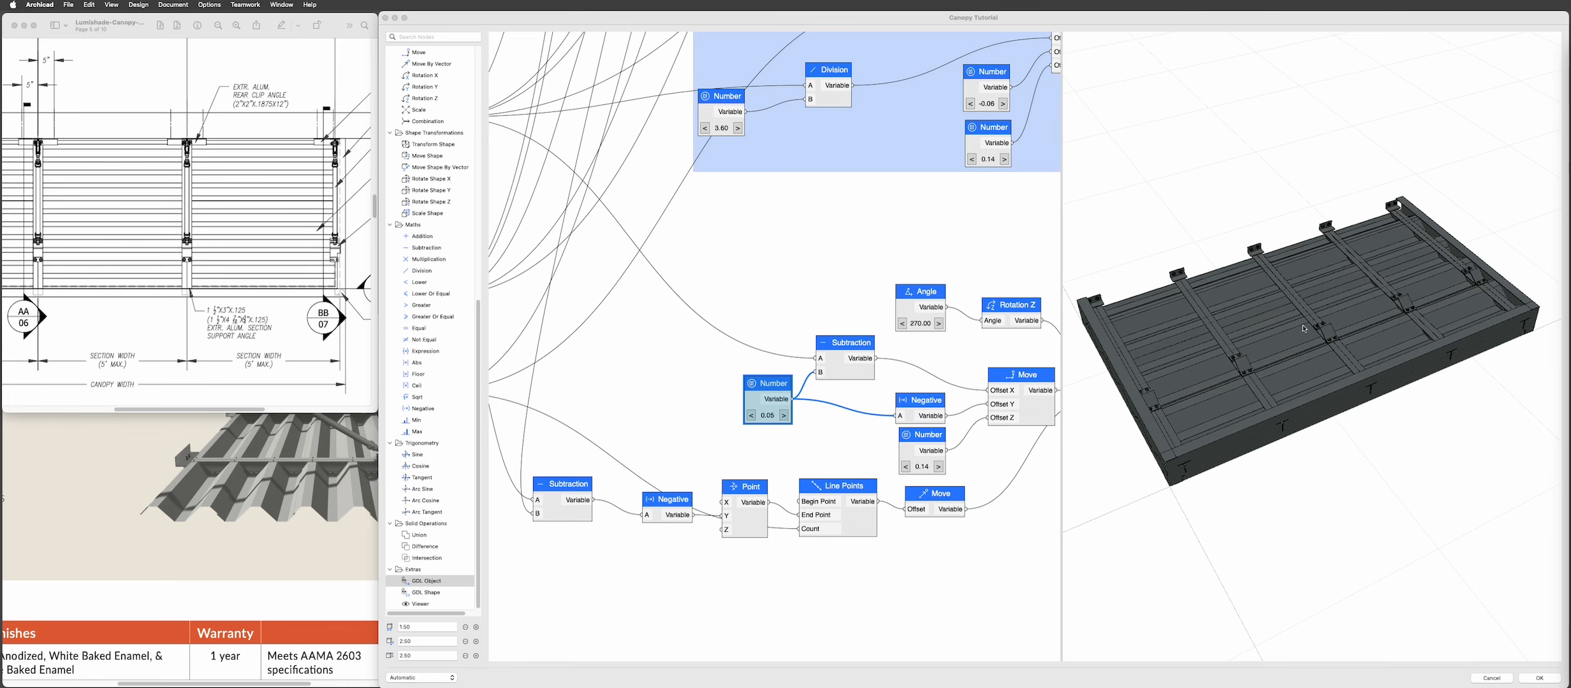
{"action": "left_click_drag", "start_coordinate": [1261, 322], "coordinate": [1201, 498]}
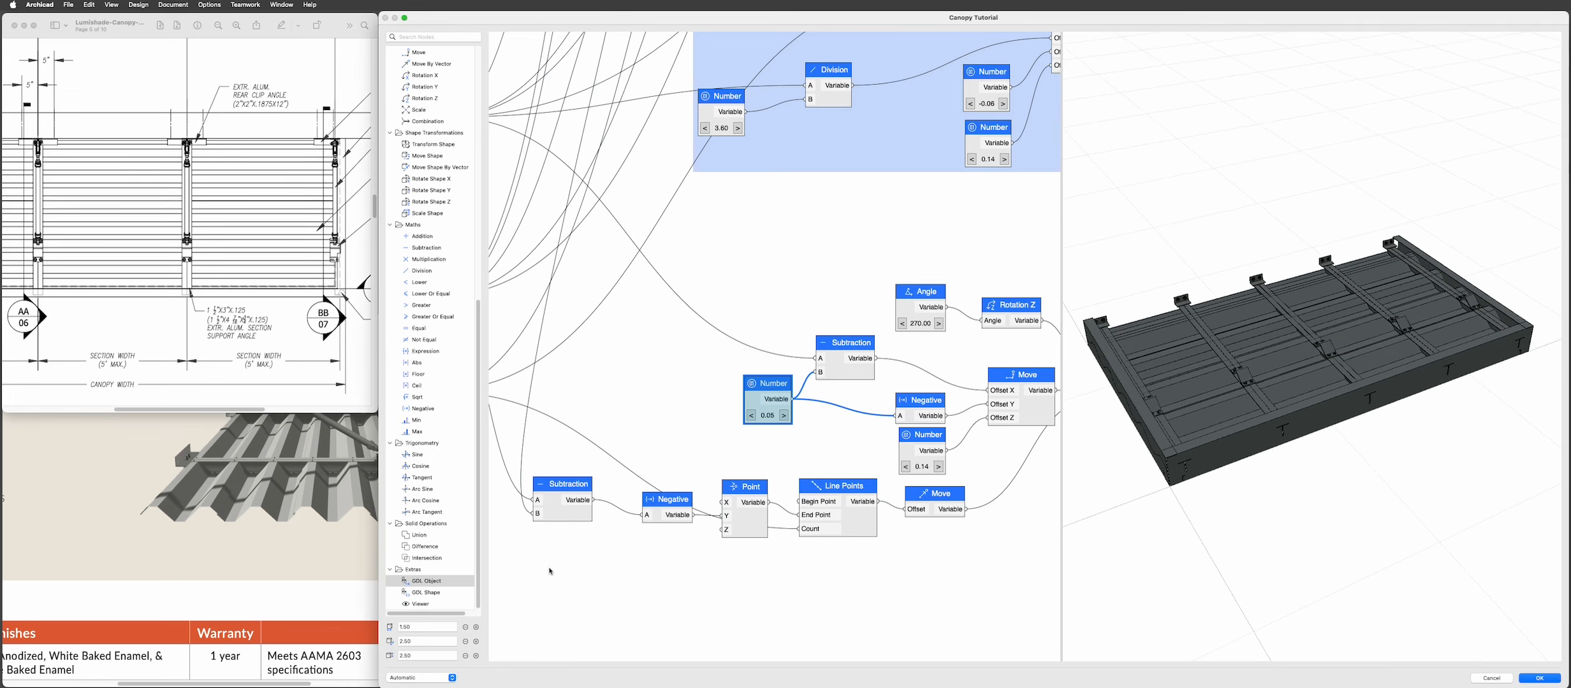
{"action": "left_click", "coordinate": [465, 642]}
{"action": "left_click", "coordinate": [465, 642]}
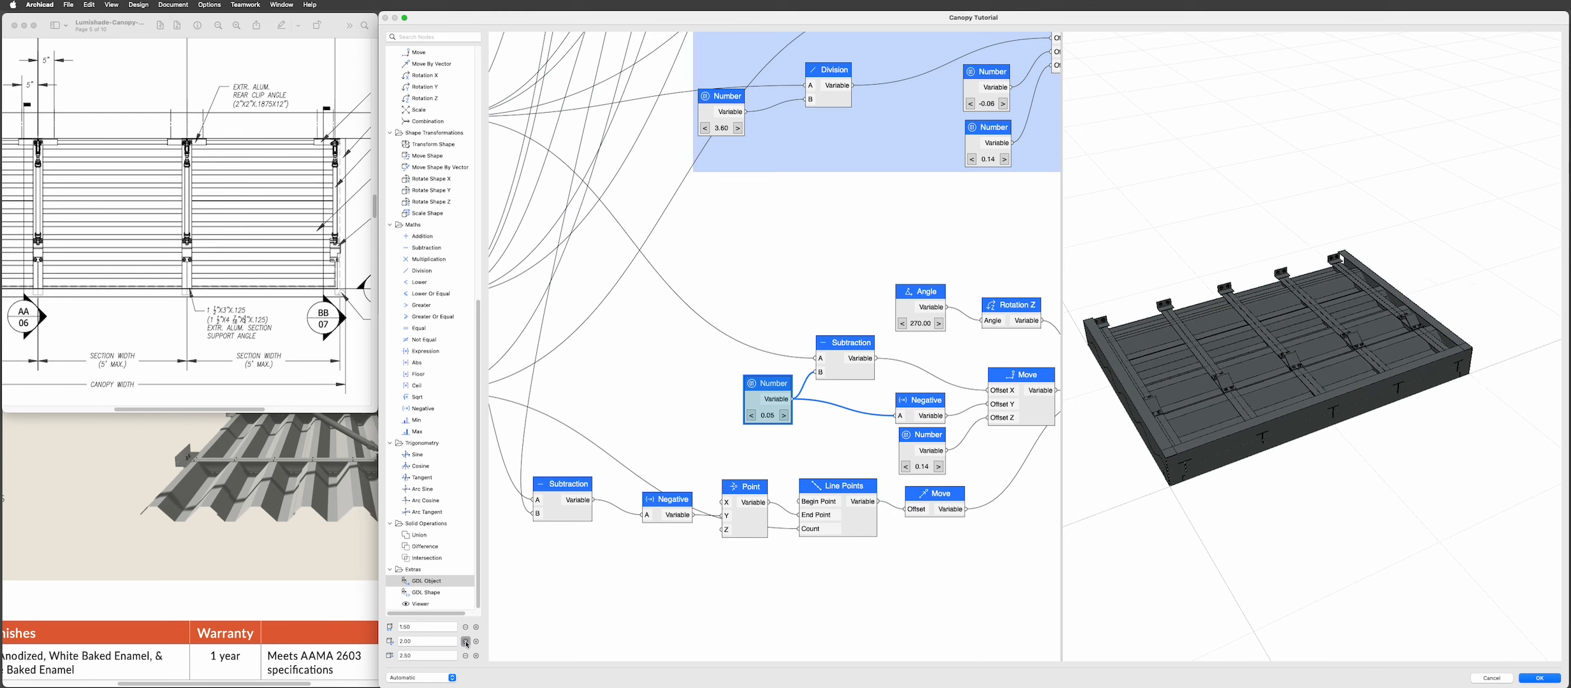
{"action": "left_click", "coordinate": [476, 642]}
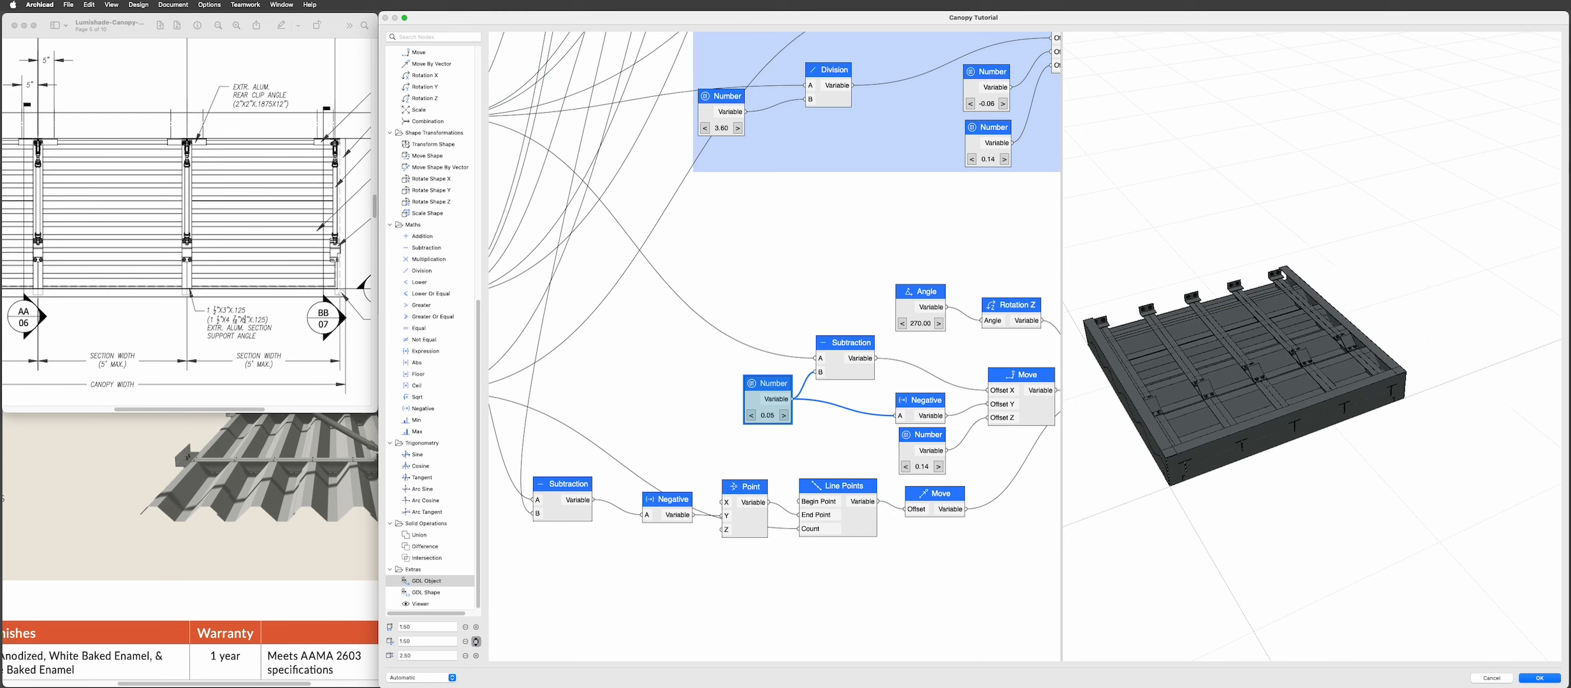
{"action": "left_click", "coordinate": [476, 642]}
{"action": "left_click", "coordinate": [476, 627]}
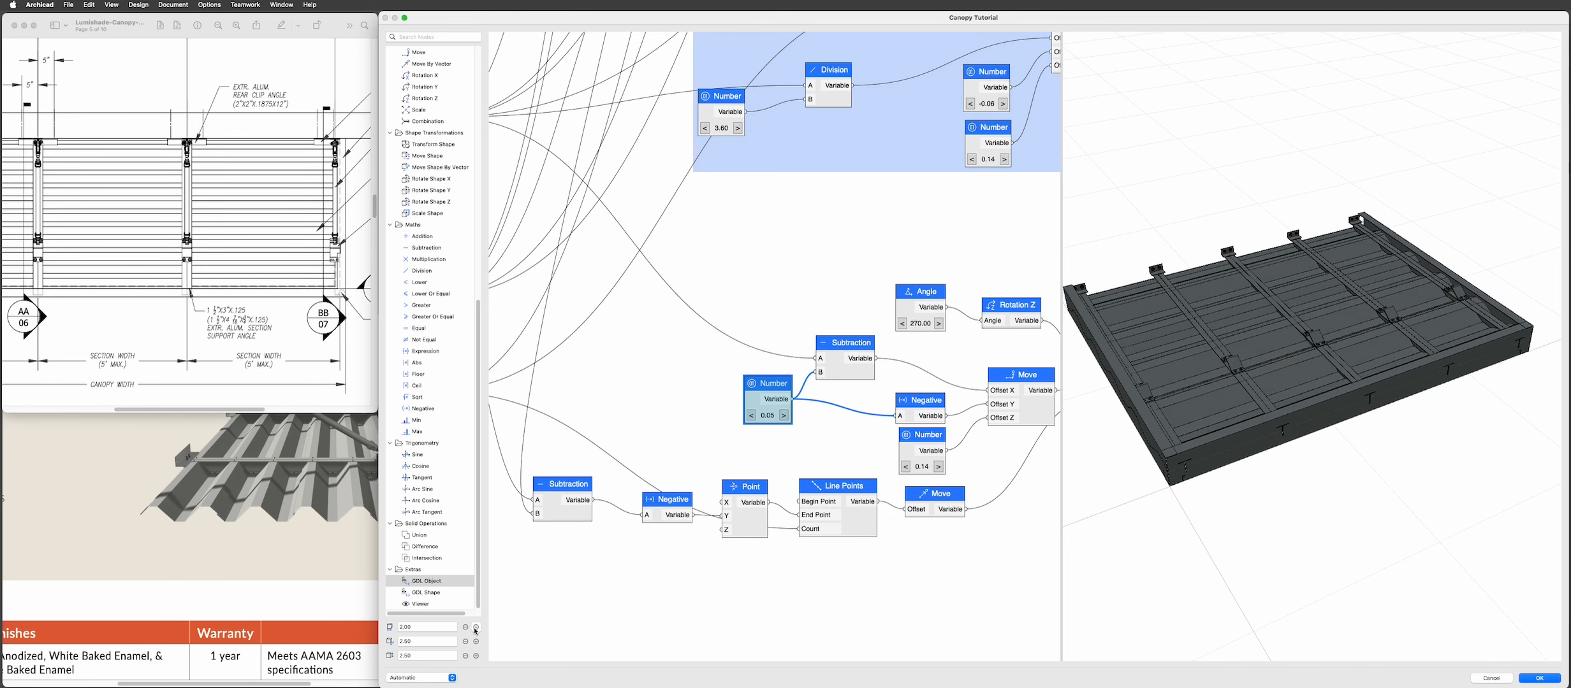
{"action": "left_click", "coordinate": [477, 627]}
{"action": "left_click", "coordinate": [464, 627]}
{"action": "left_click", "coordinate": [465, 628]}
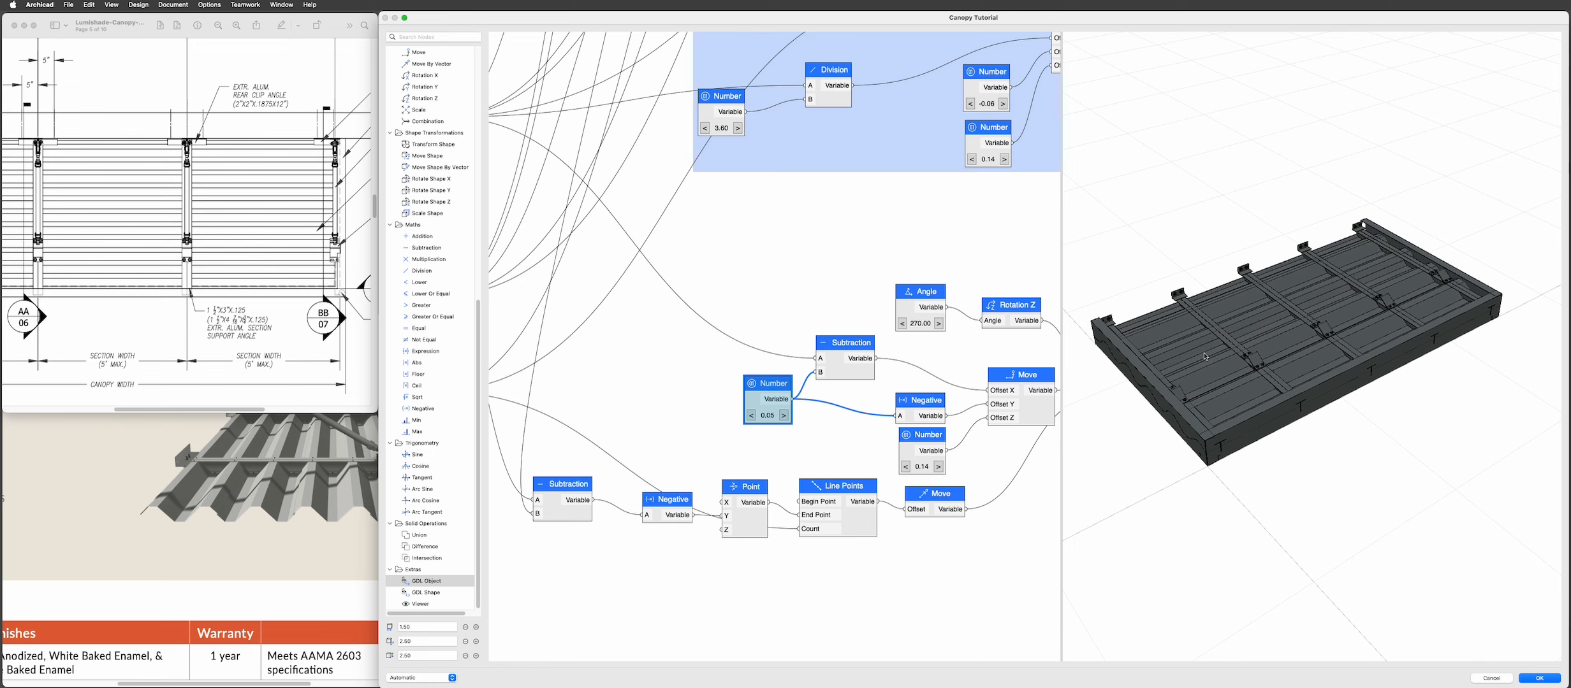
- Test the clip angle distribution with fewer supports and set the Number of Supports to 6
{"action": "scroll", "coordinate": [669, 467], "scroll_direction": "down", "scroll_amount": 1}
{"action": "middle_click_drag", "start_coordinate": [674, 470], "coordinate": [856, 447]}
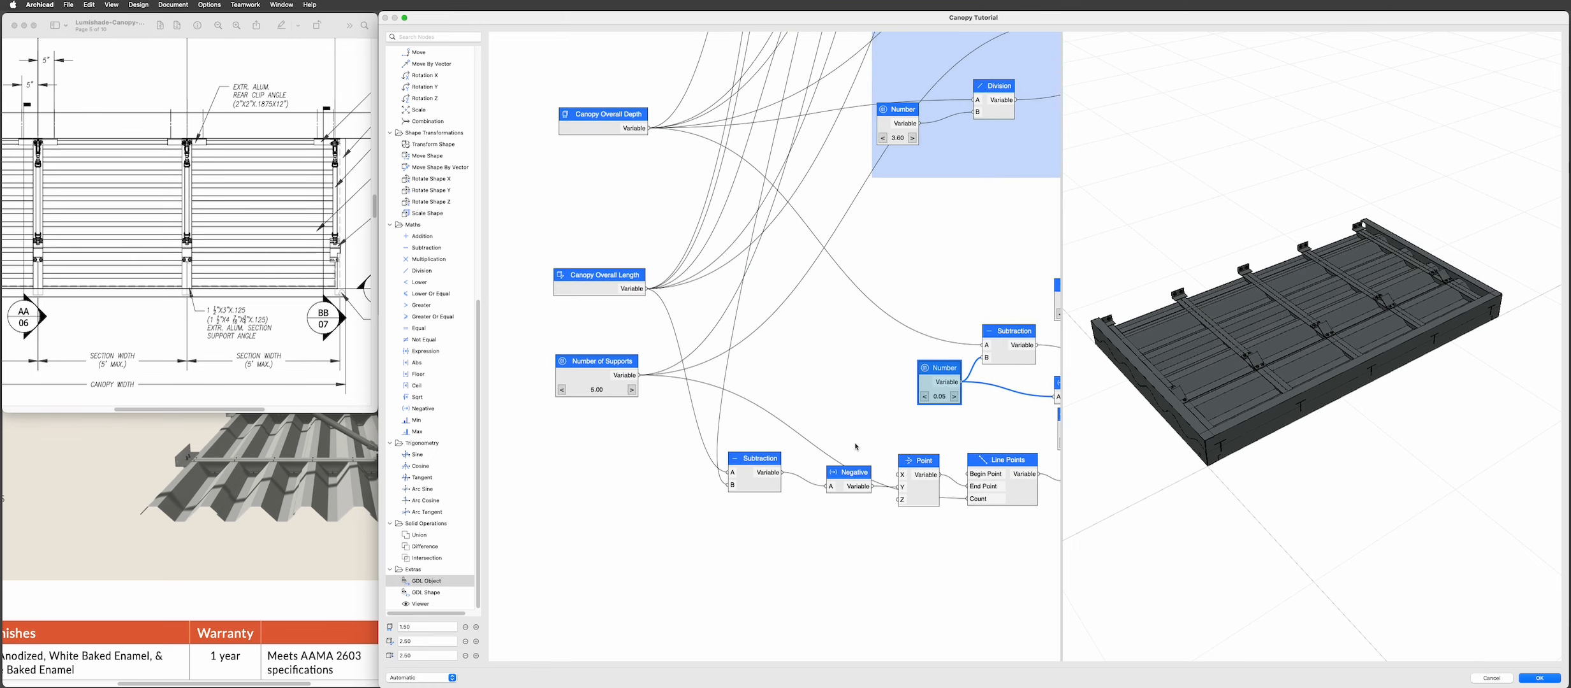
{"action": "middle_click_drag", "start_coordinate": [642, 147], "coordinate": [711, 319]}
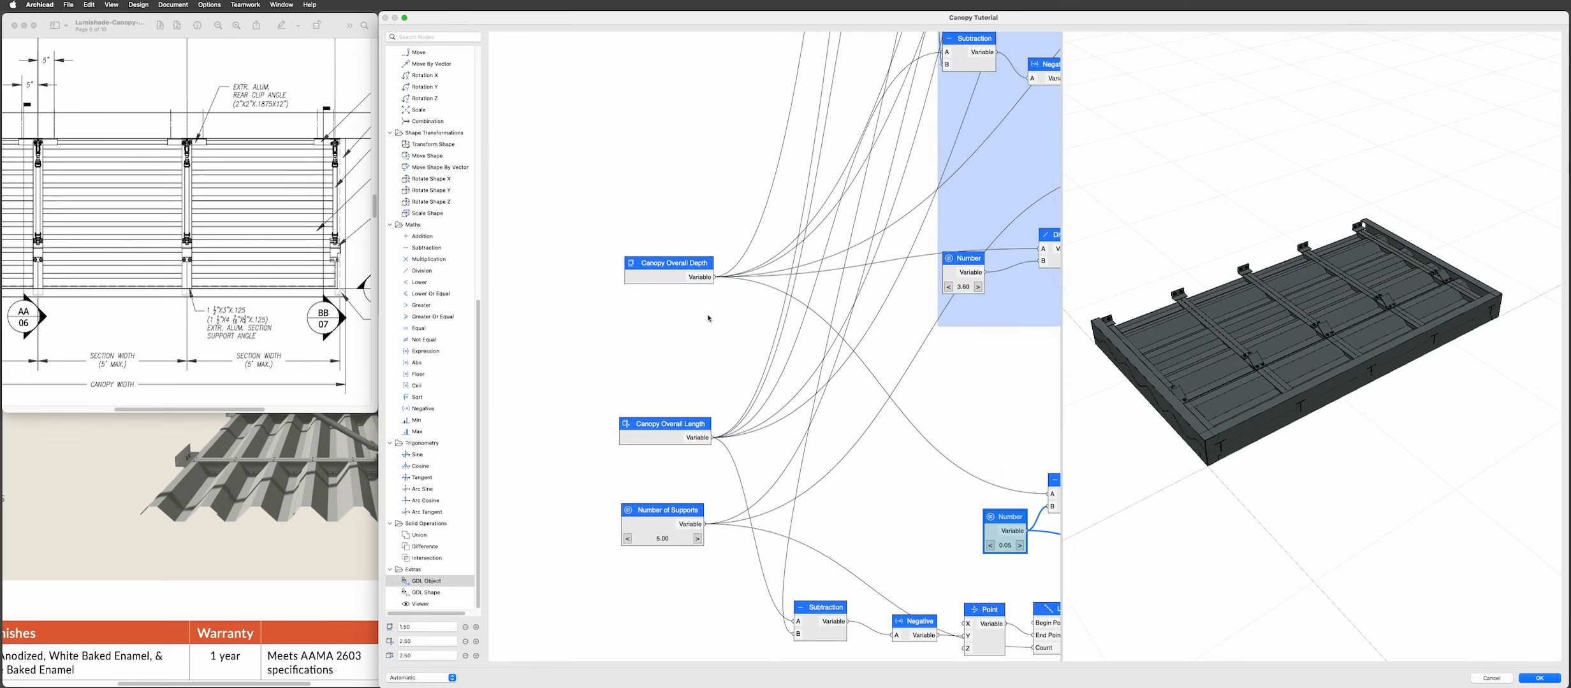
{"action": "middle_click_drag", "start_coordinate": [716, 528], "coordinate": [688, 422]}
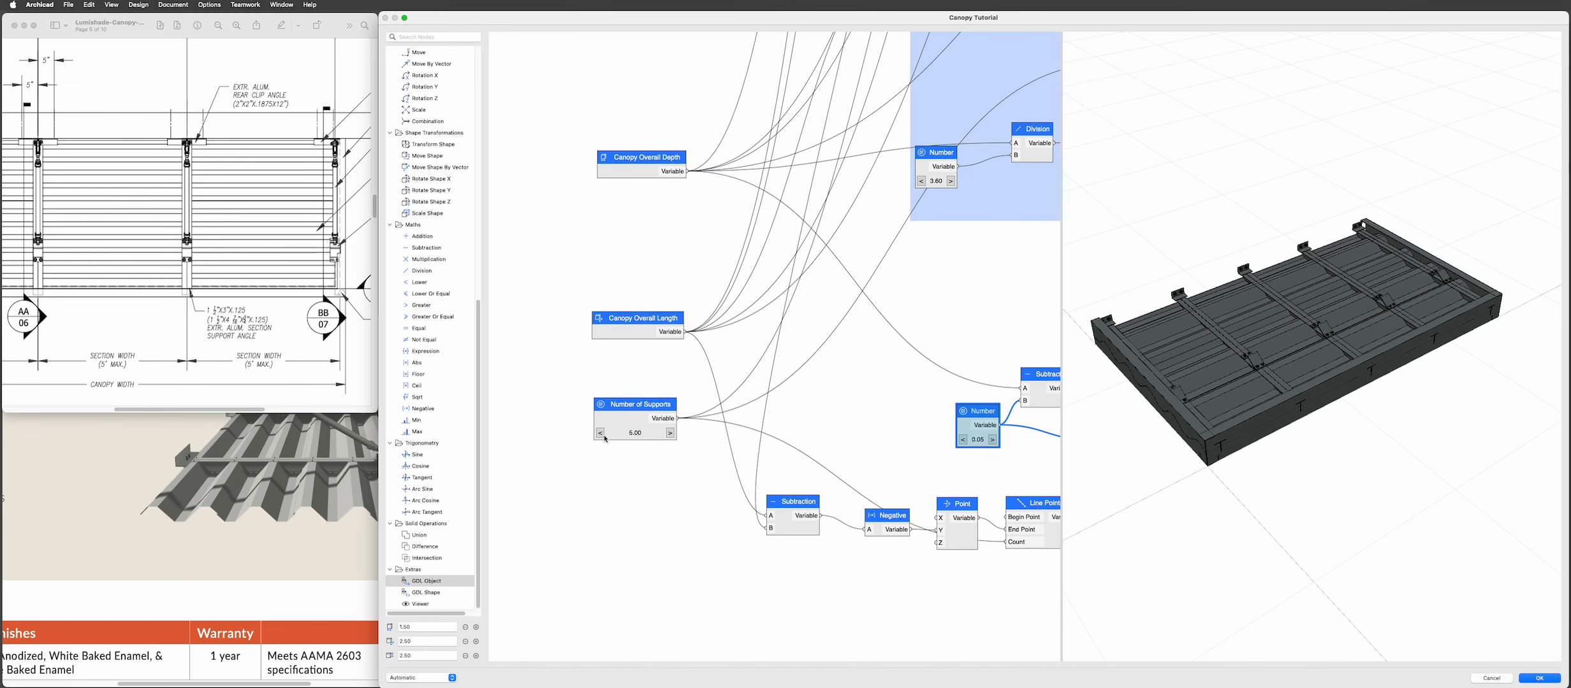
{"action": "left_click", "coordinate": [601, 434]}
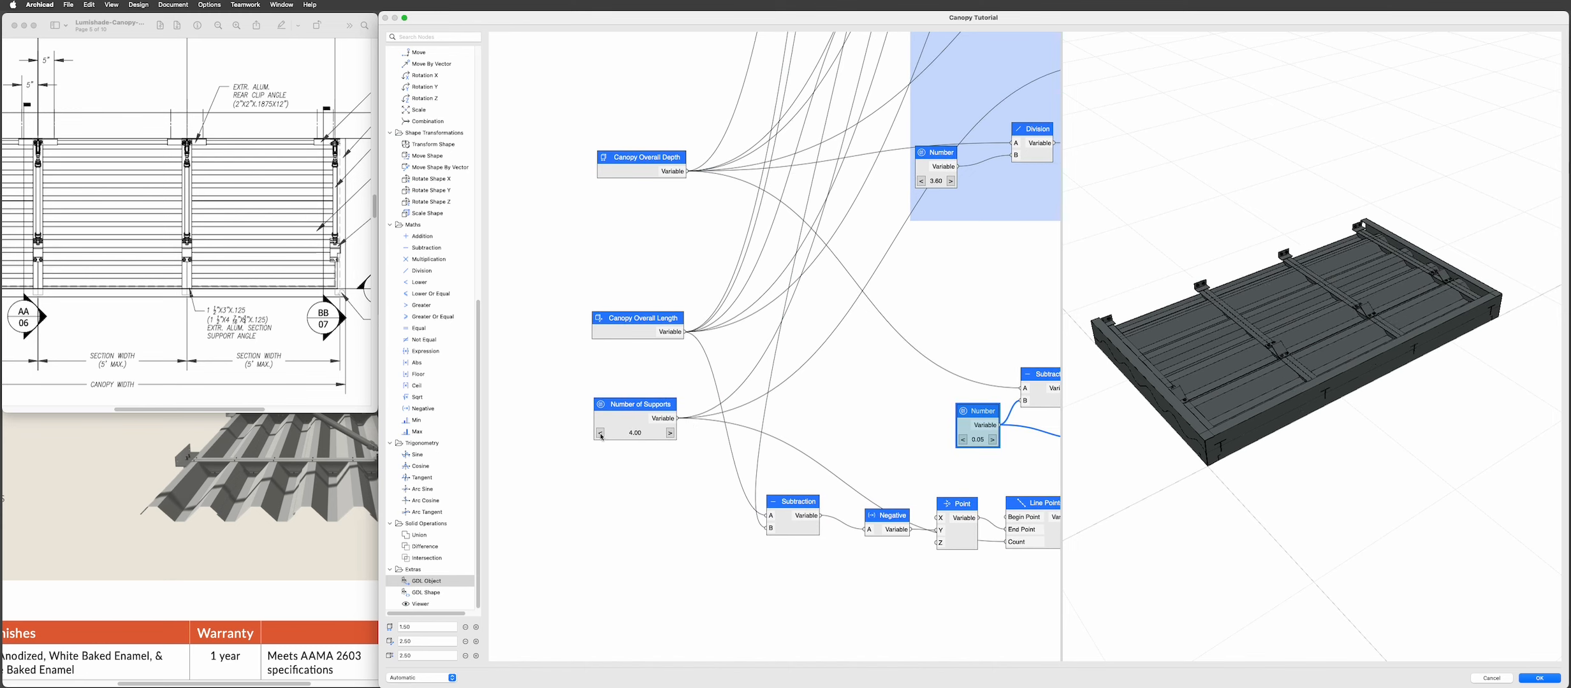
{"action": "left_click", "coordinate": [671, 433]}
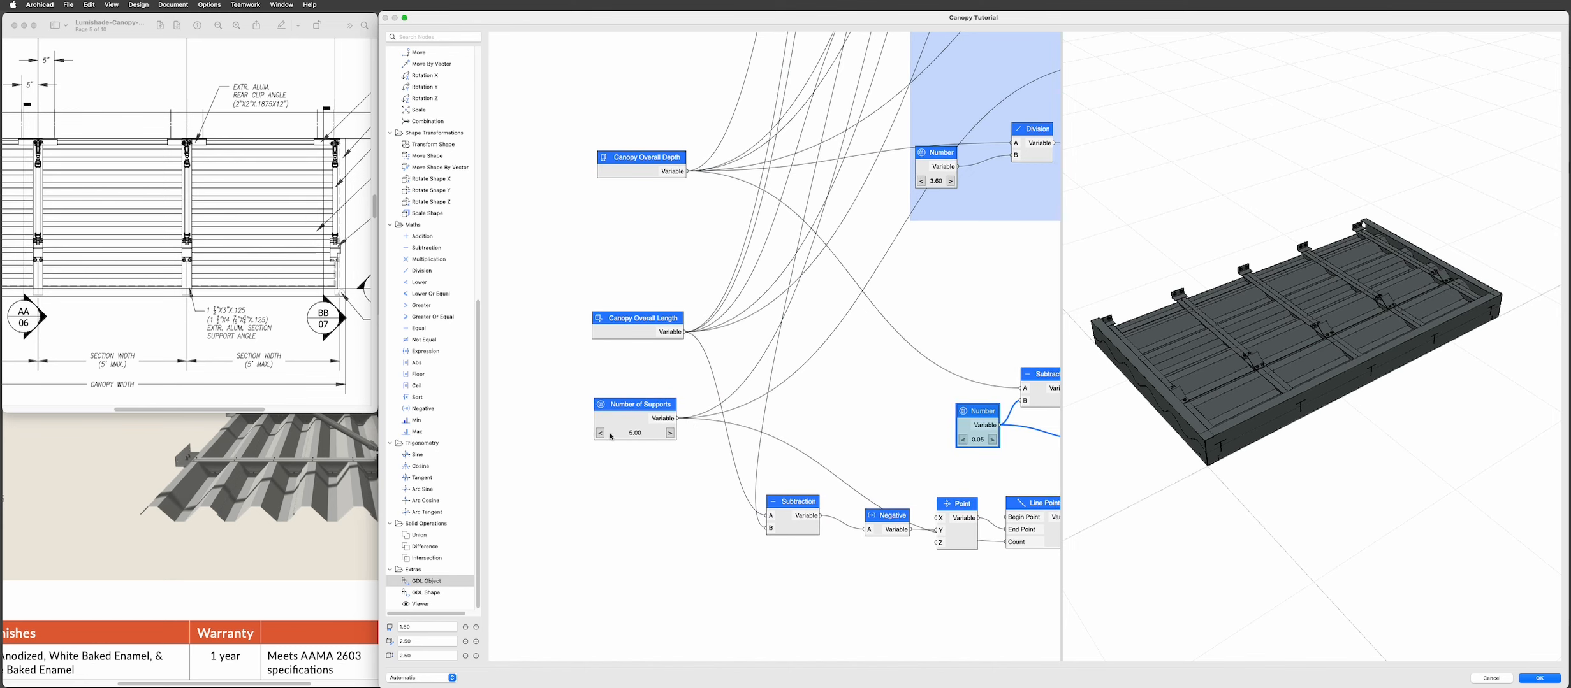
{"action": "left_click", "coordinate": [600, 433]}
{"action": "left_click", "coordinate": [600, 433]}
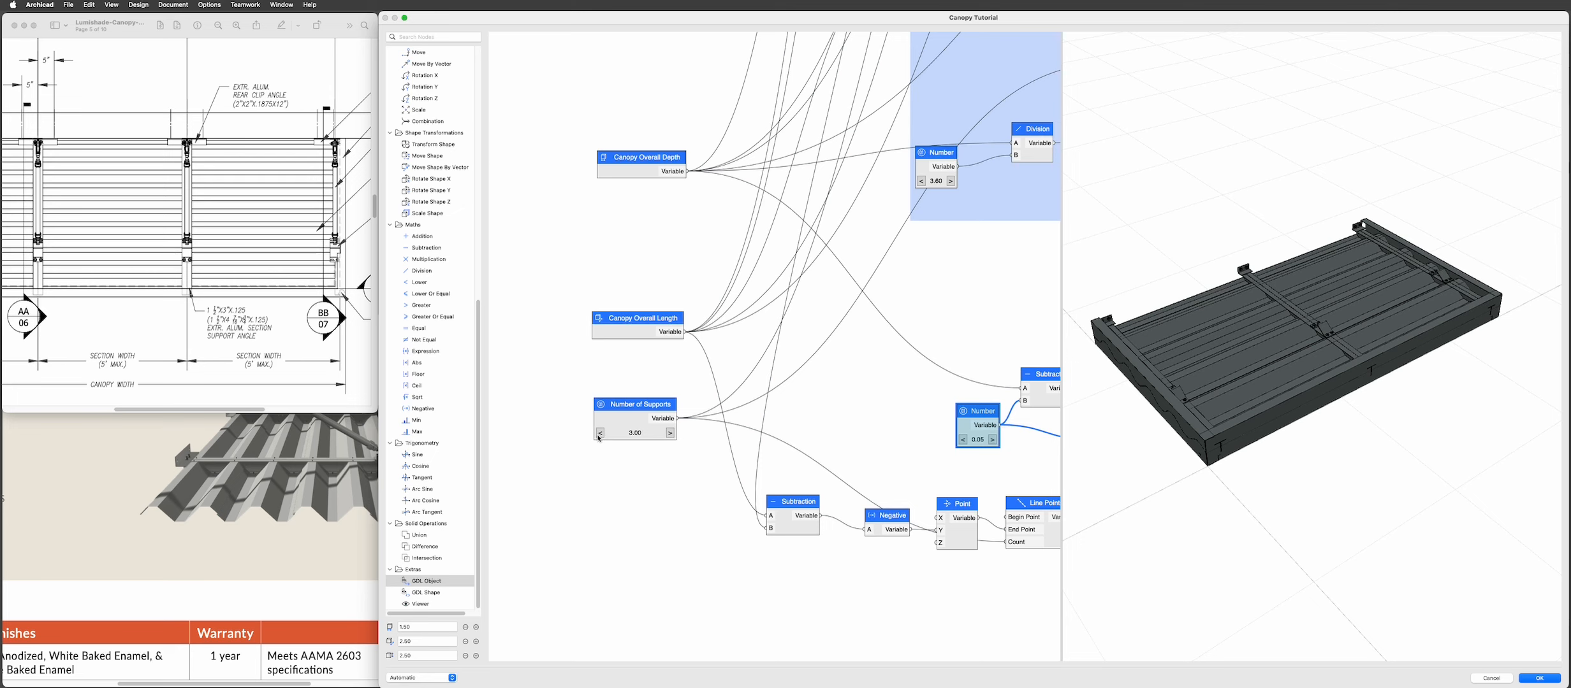
{"action": "left_click", "coordinate": [601, 434]}
{"action": "left_click", "coordinate": [670, 433]}
{"action": "left_click", "coordinate": [670, 433]}
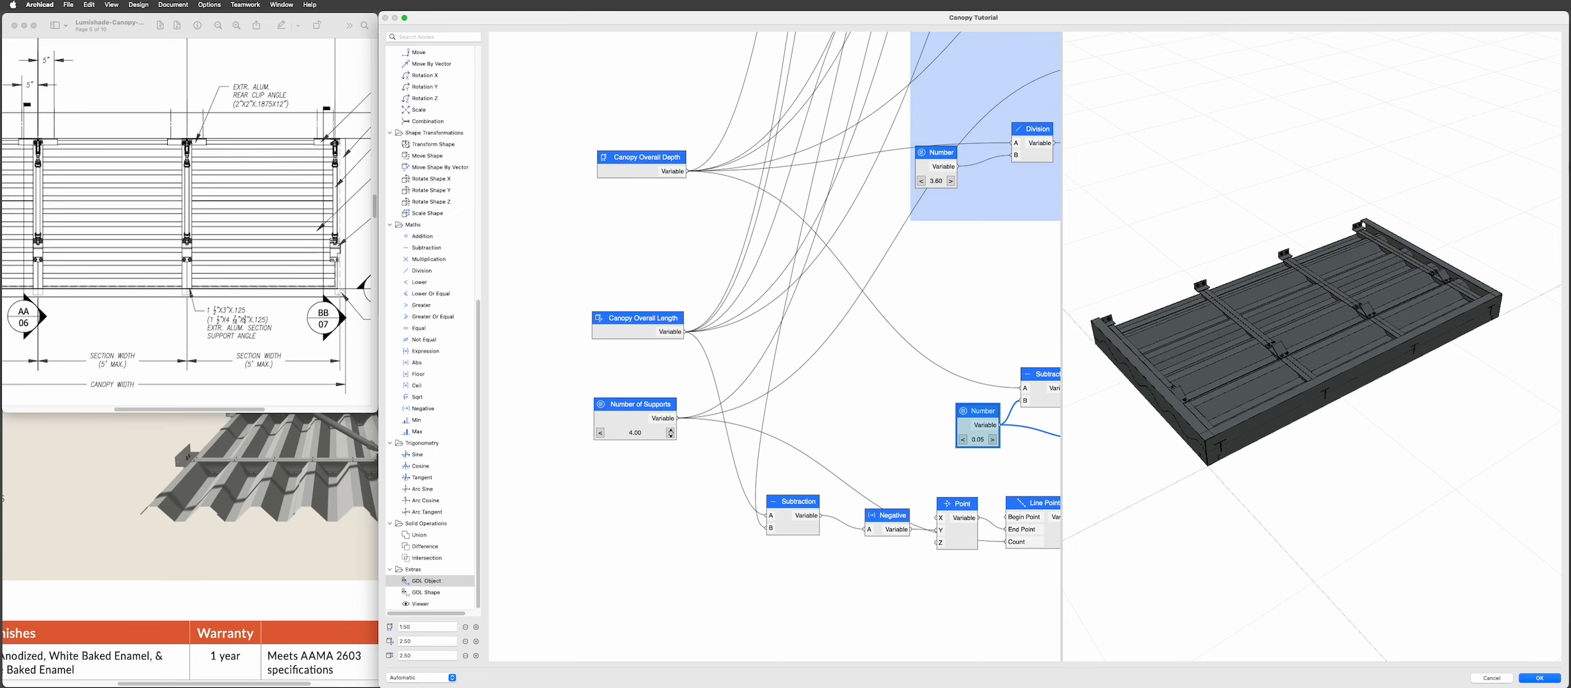
{"action": "left_click", "coordinate": [670, 434]}
{"action": "left_click", "coordinate": [670, 434]}
{"action": "mouse_move", "coordinate": [1357, 392]}
{"action": "left_mouse_down"}
{"action": "mouse_move", "coordinate": [1366, 374]}
{"action": "mouse_move", "coordinate": [1342, 392]}
{"action": "left_mouse_up"}
- Combine all the rear clip angle nodes in a new group and position it beneath the STEP 6: Front Clip Angle group
{"action": "scroll", "coordinate": [607, 368], "scroll_direction": "down", "scroll_amount": 4}
{"action": "middle_click_drag", "start_coordinate": [869, 406], "coordinate": [791, 377]}
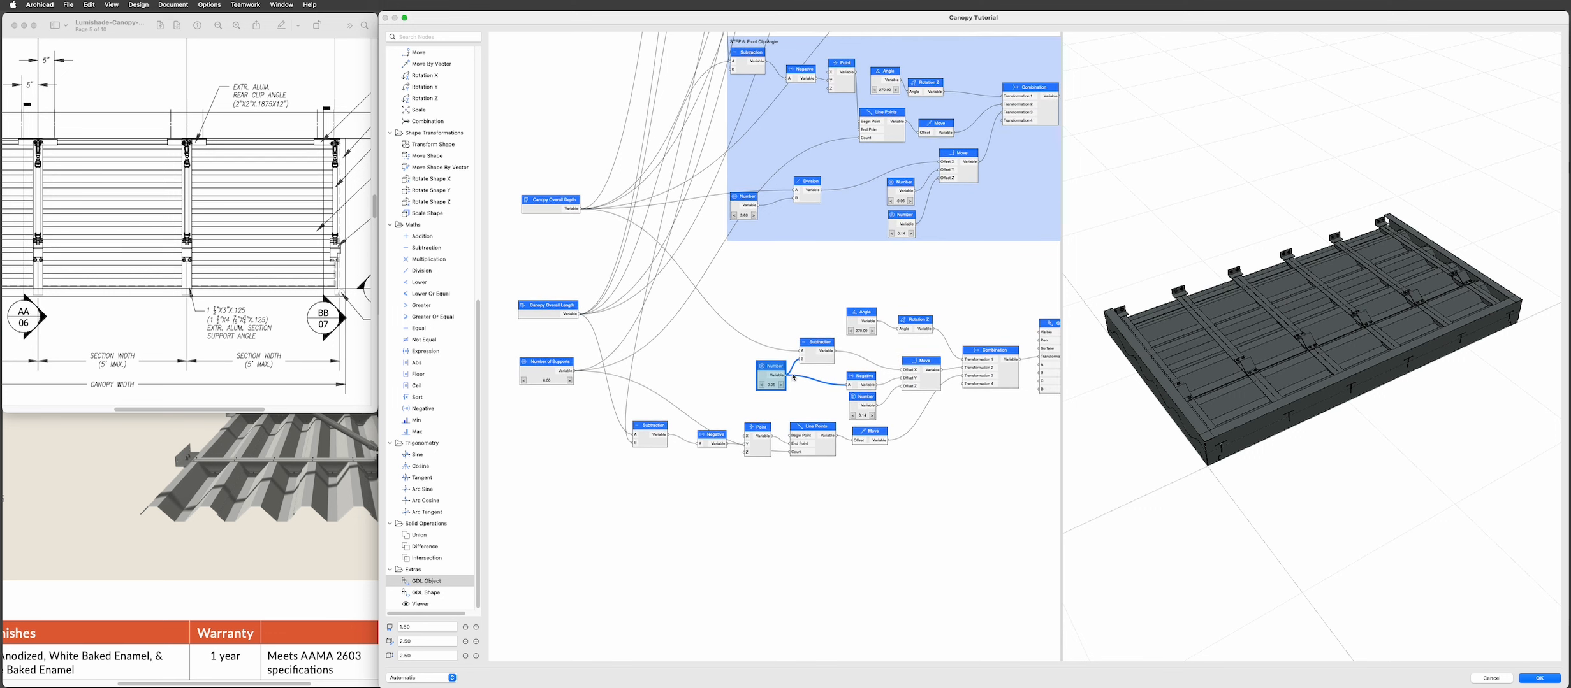
{"action": "scroll", "coordinate": [683, 379], "scroll_direction": "down", "scroll_amount": 3}
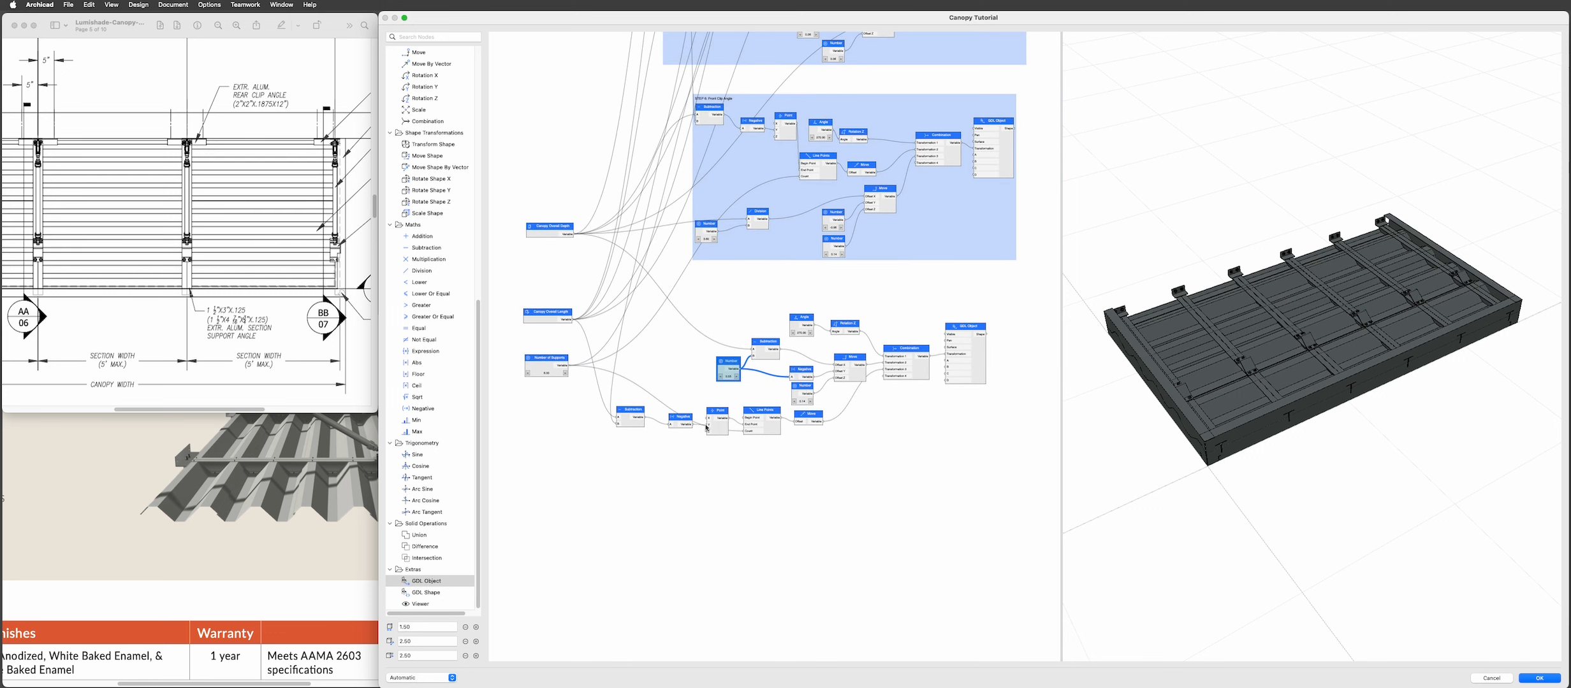
{"action": "left_click_drag", "start_coordinate": [602, 457], "coordinate": [1002, 313]}
{"action": "right_click", "coordinate": [1002, 311]}
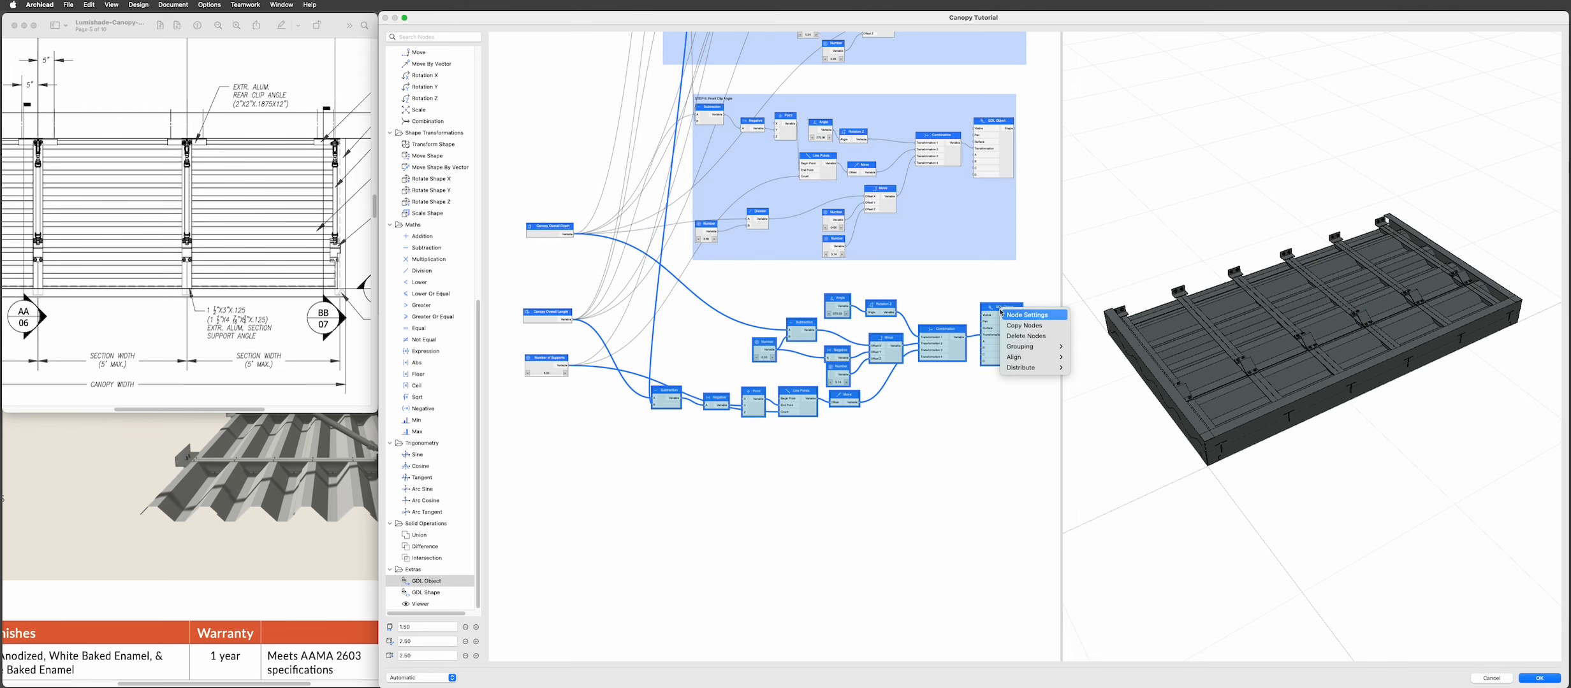
{"action": "mouse_move", "coordinate": [1032, 347]}
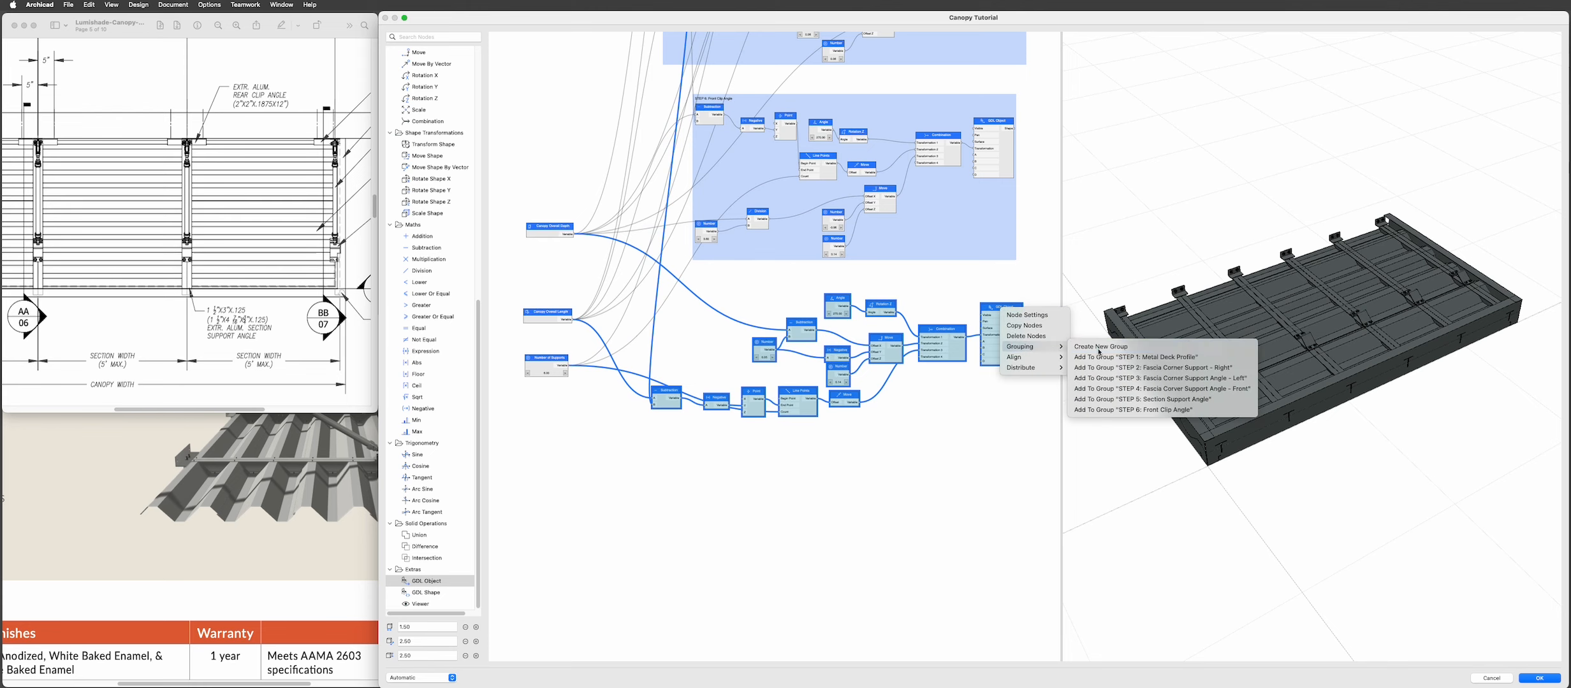
{"action": "left_click", "coordinate": [1122, 347]}
{"action": "scroll", "coordinate": [818, 336], "scroll_direction": "up", "scroll_amount": 10}
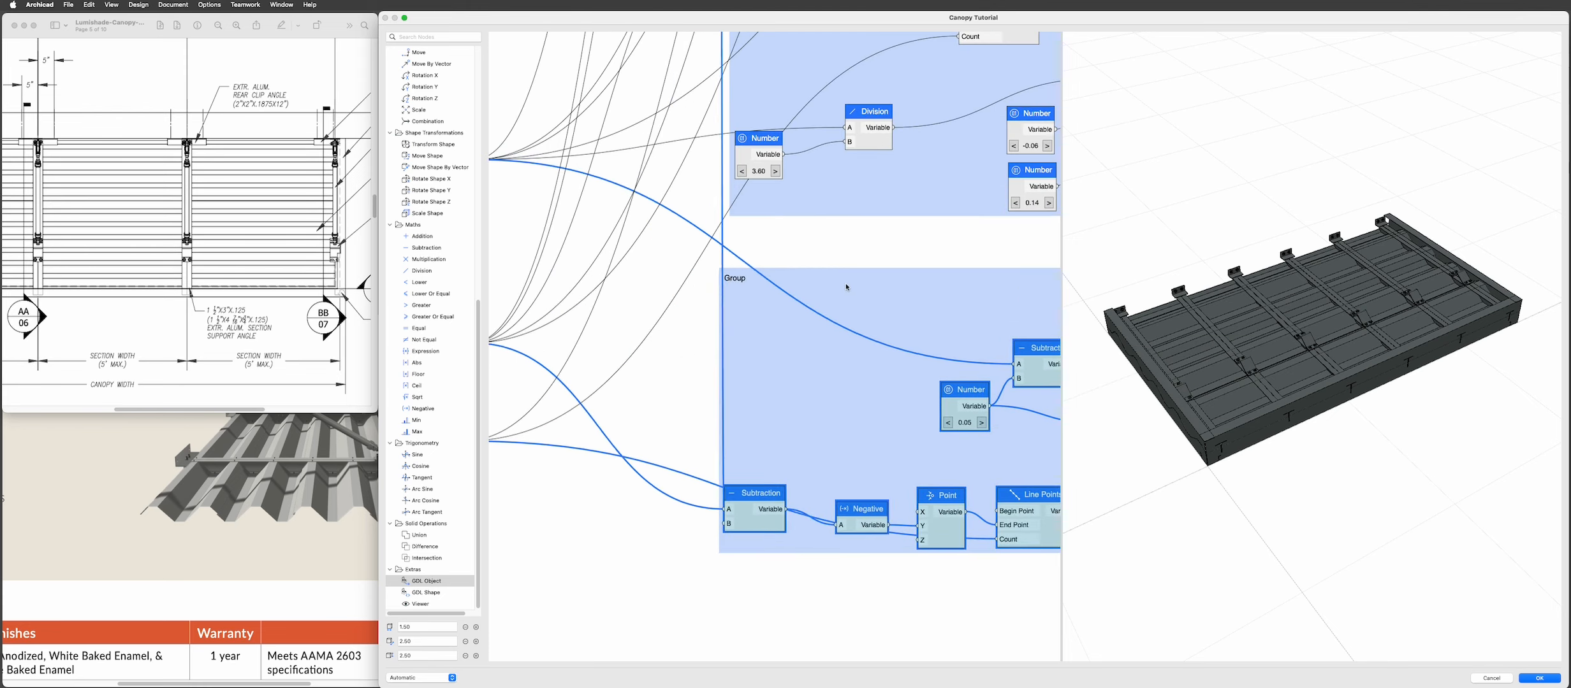
{"action": "left_click_drag", "start_coordinate": [894, 280], "coordinate": [854, 300]}
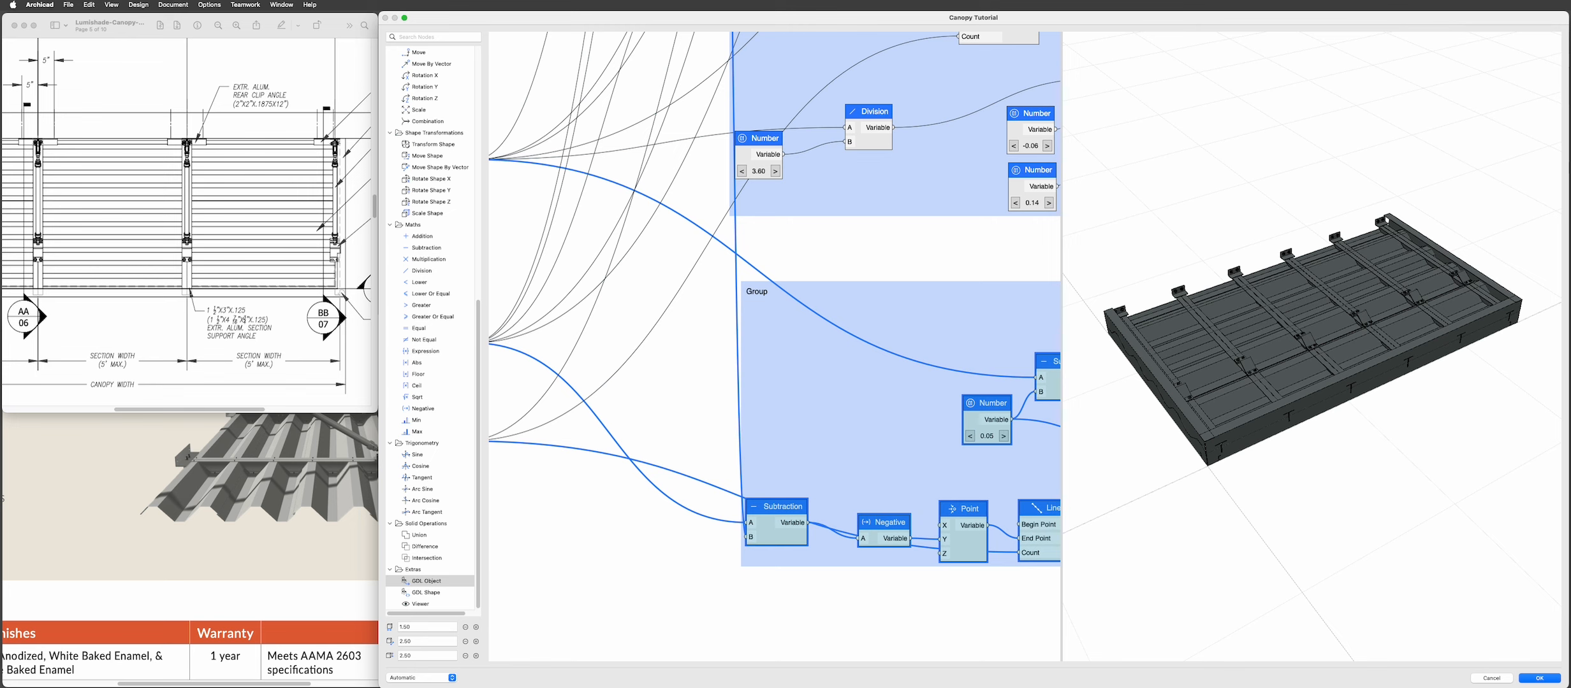
- Rename the new group "STEP 7: Rear Clip Angle" and nudge it into line under the STEP 6 group
{"action": "scroll", "coordinate": [757, 295], "scroll_direction": "up", "scroll_amount": 5}
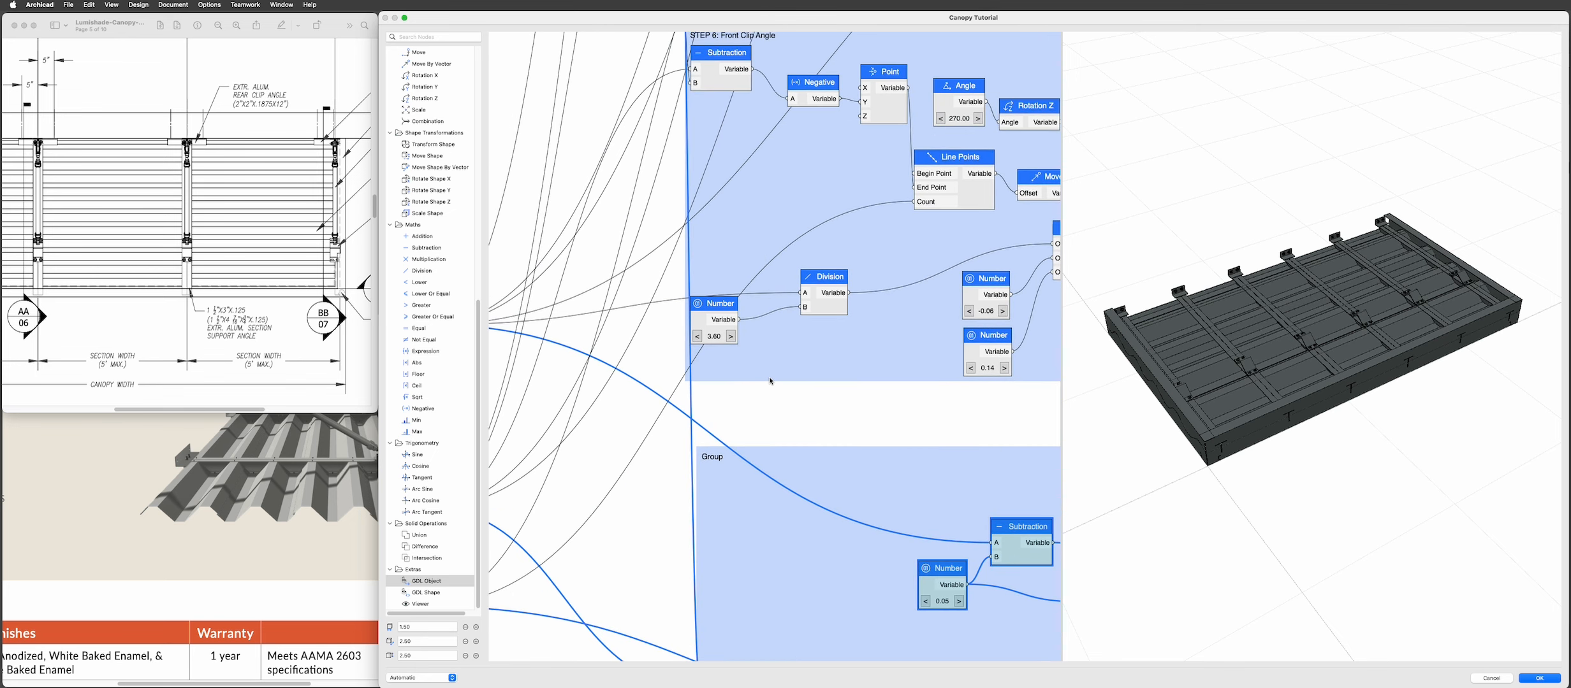
{"action": "double_click", "coordinate": [726, 452]}
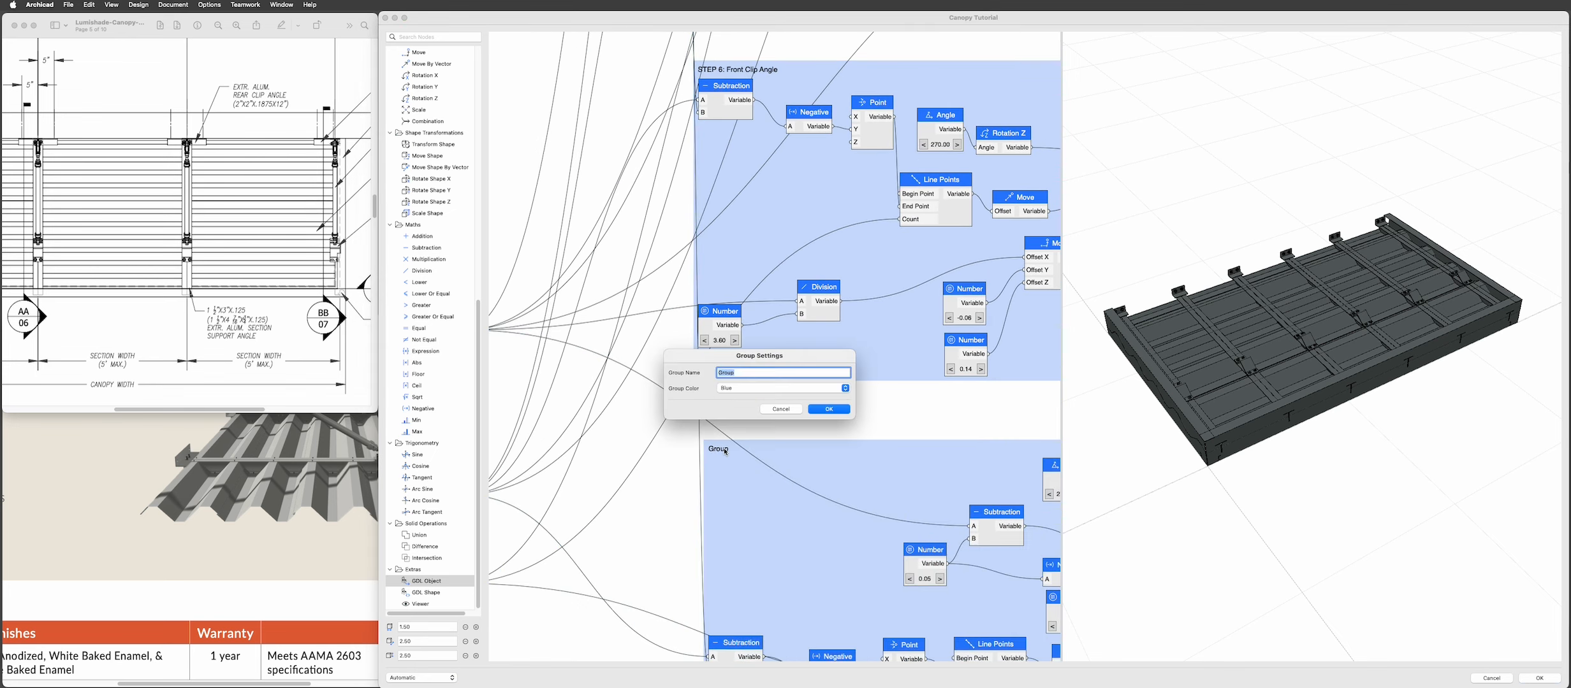
{"action": "type", "text": "STEP 7: Rear Clip Angle"}
{"action": "key", "text": "Return"}
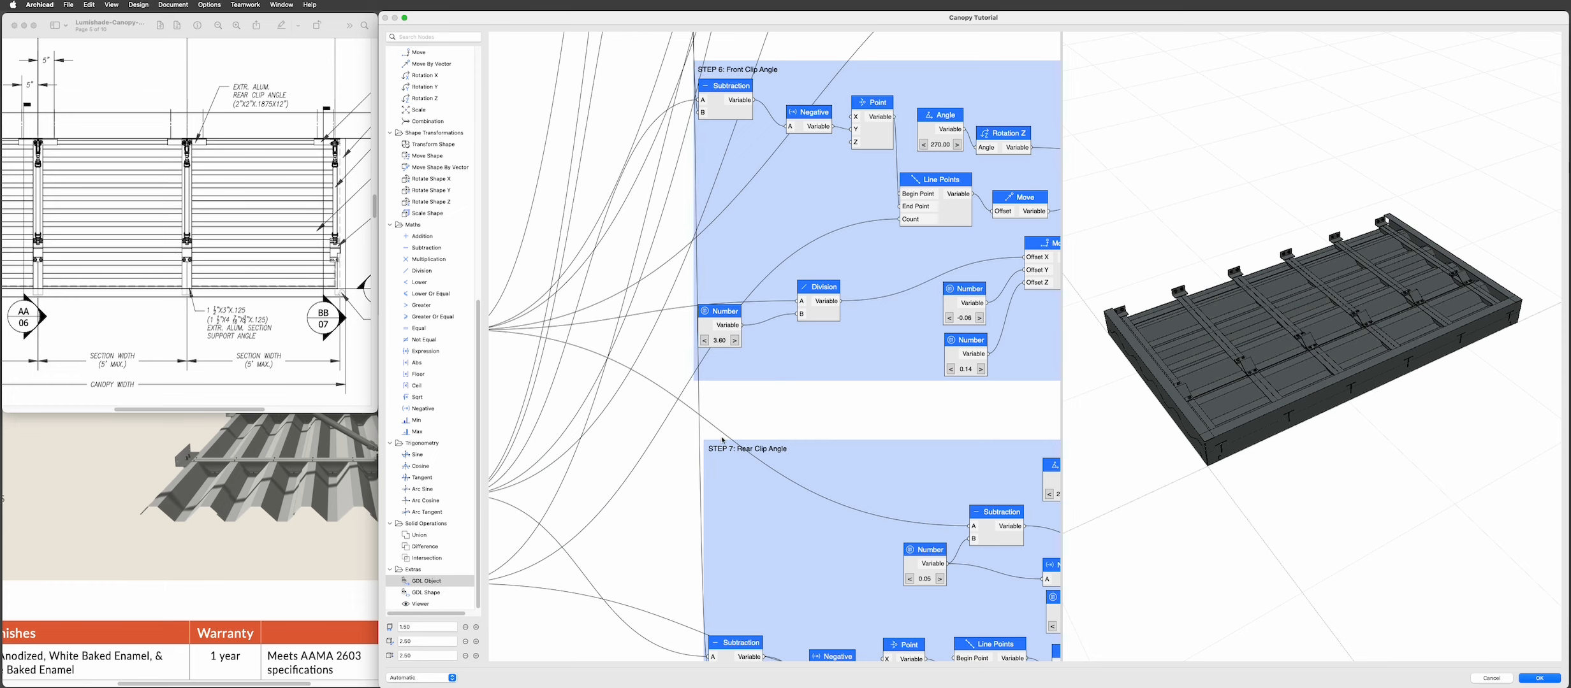
{"action": "scroll", "coordinate": [692, 345], "scroll_direction": "down", "scroll_amount": 3}
{"action": "left_click_drag", "start_coordinate": [793, 418], "coordinate": [782, 405]}
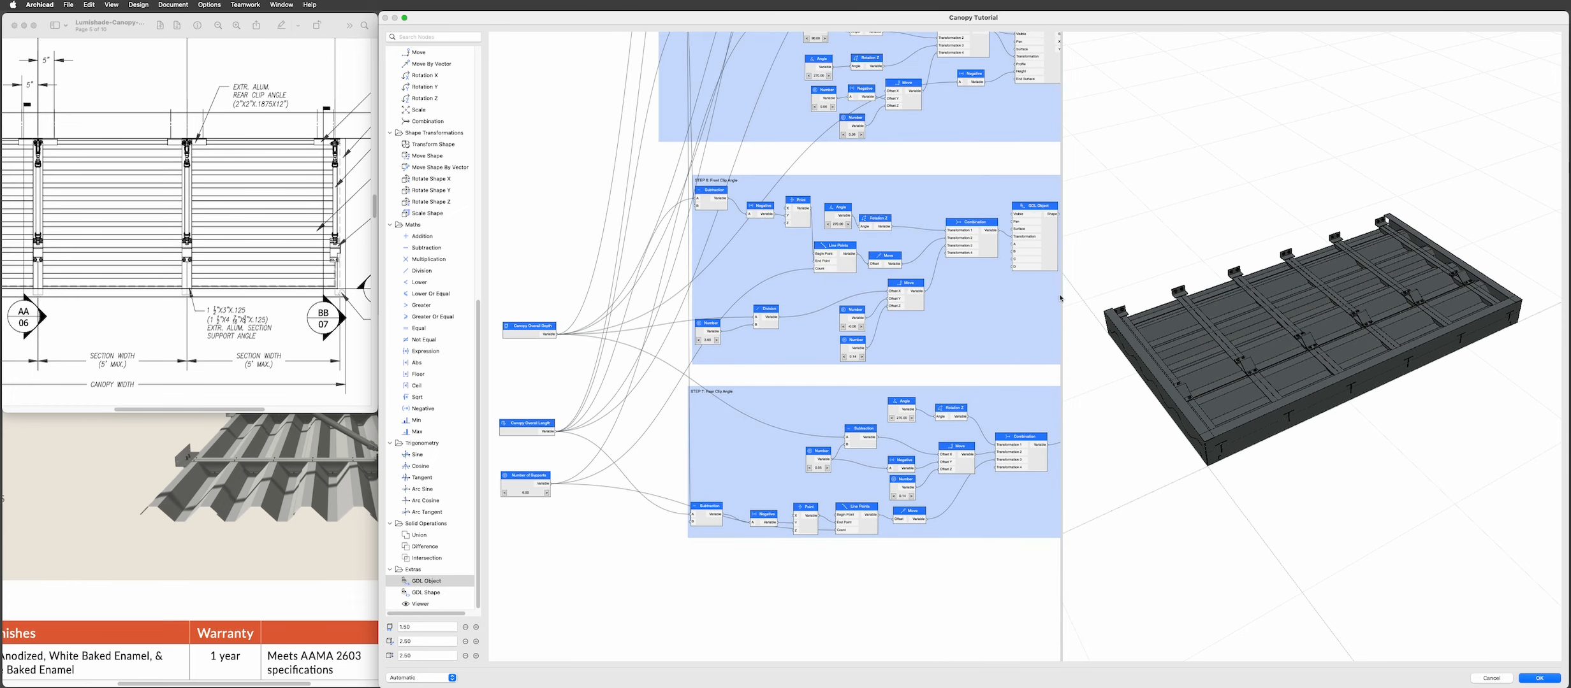